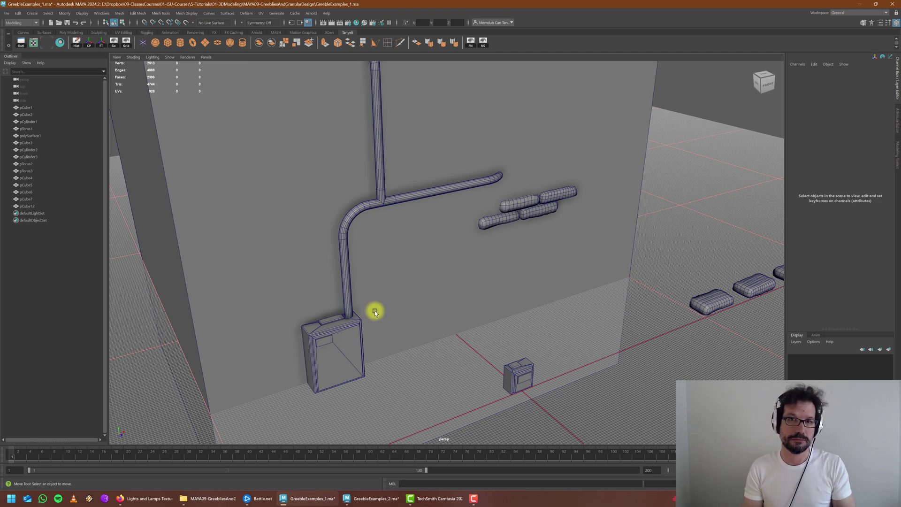
Step: Switch to the browser and look through the Manmade texture subcategories on textures.com for reference material
click(142, 498)
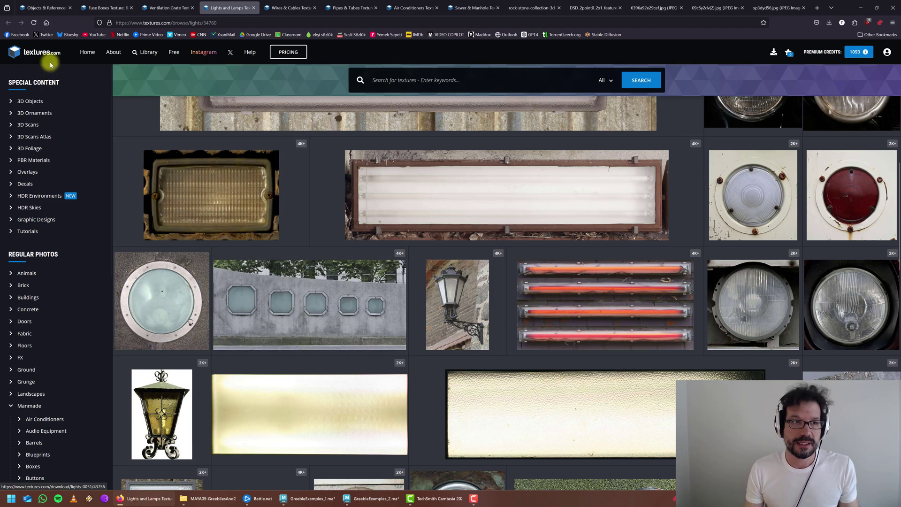
click(55, 4)
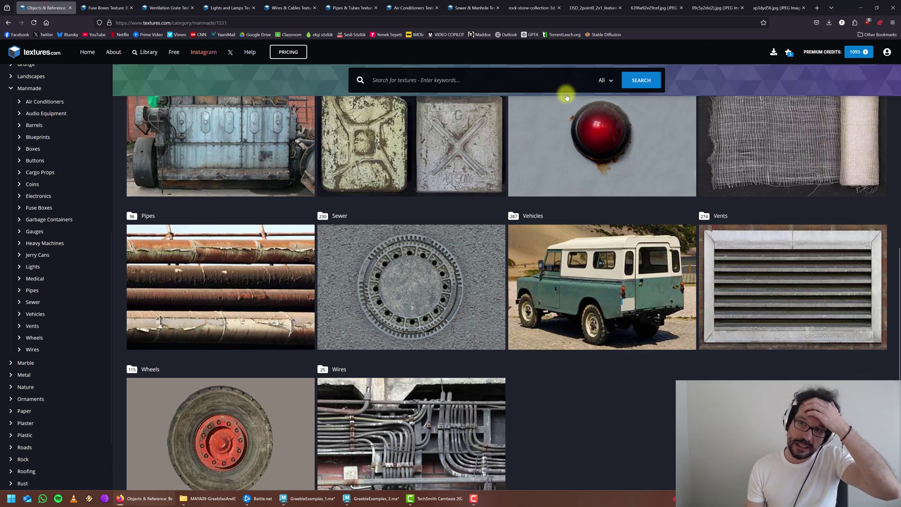
click(606, 82)
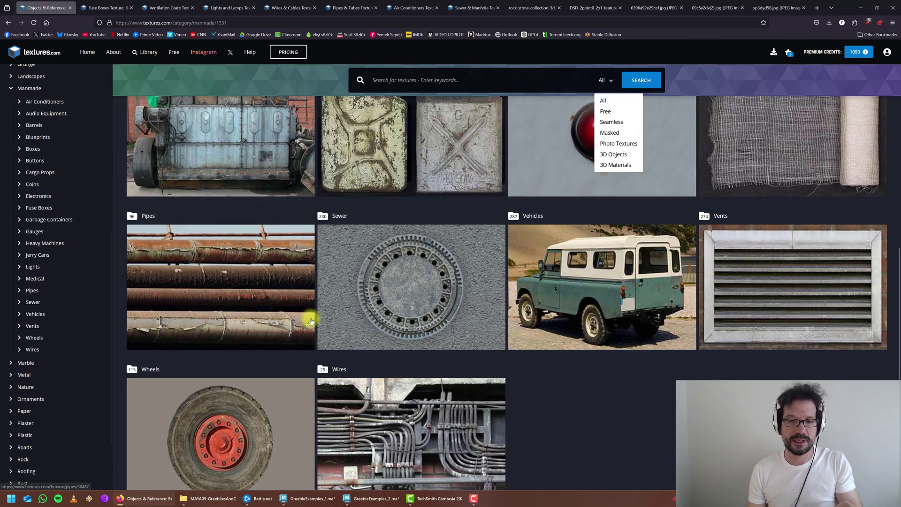
scroll(403, 409, up, 3)
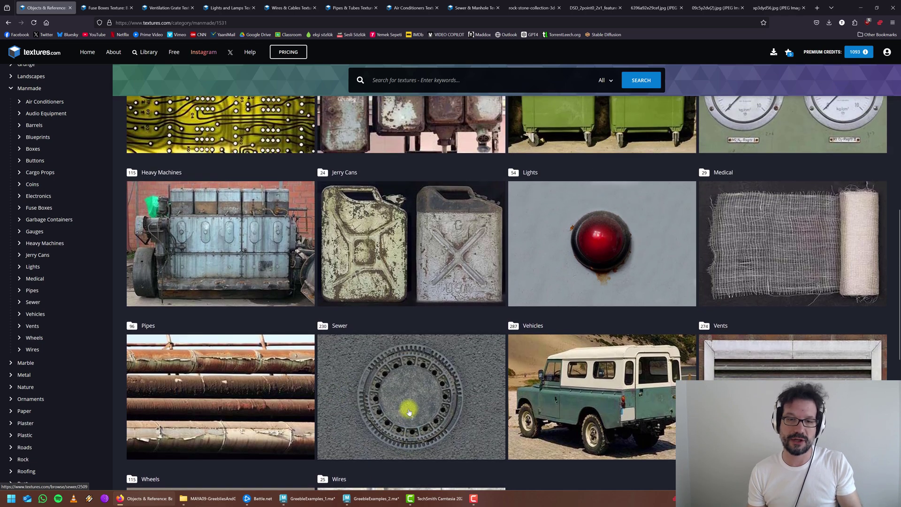
scroll(366, 400, up, 5)
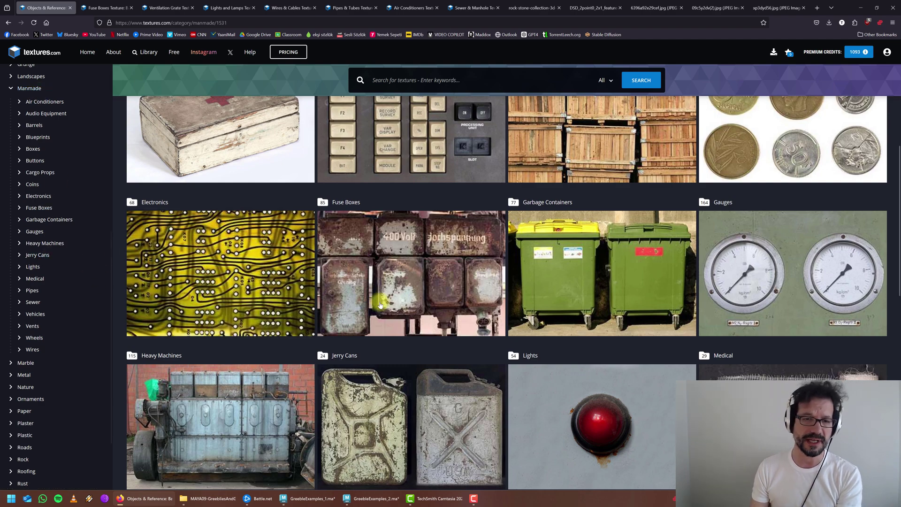
scroll(369, 298, up, 4)
scroll(366, 299, up, 3)
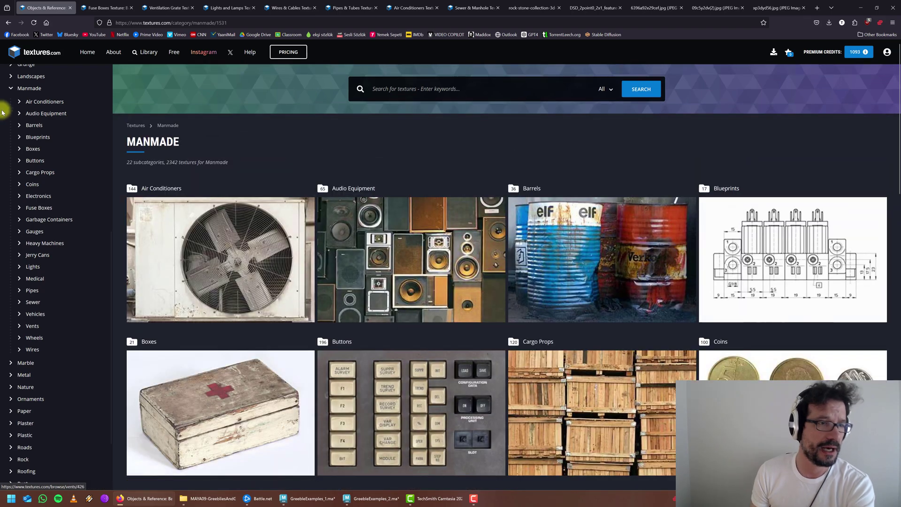
scroll(46, 122, up, 3)
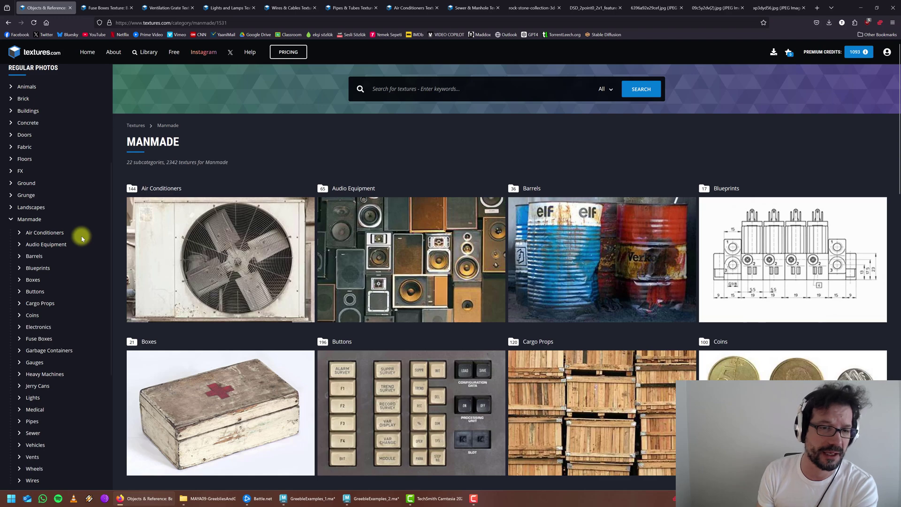
scroll(263, 253, down, 12)
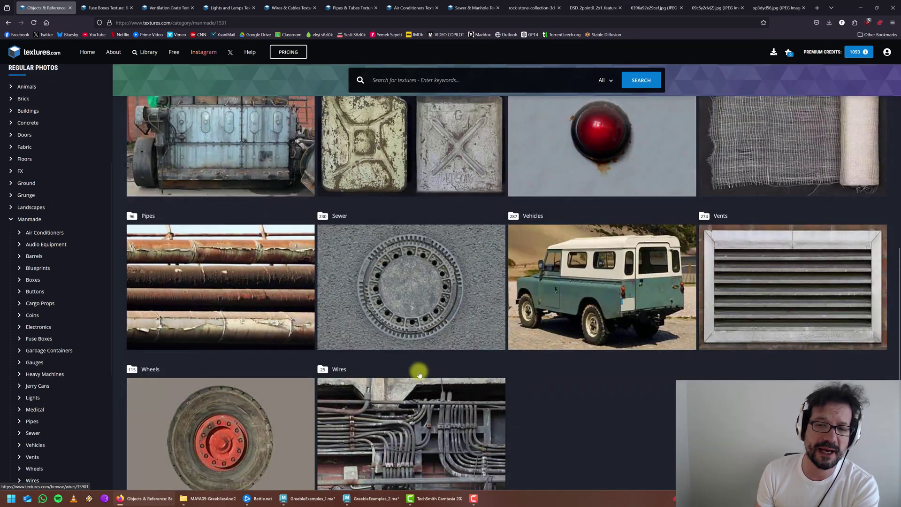
Step: Examine the whole gallery of Fuse Boxes textures as reference for small surface details
click(104, 8)
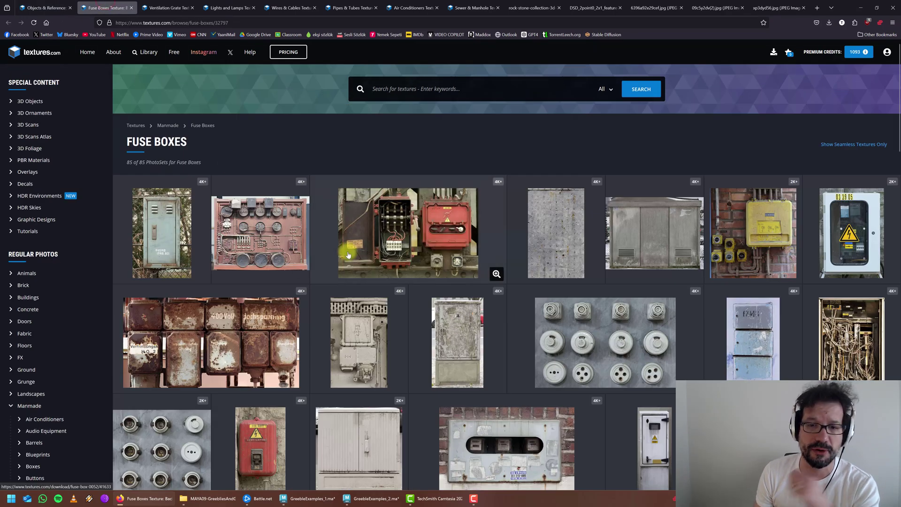
scroll(345, 252, down, 4)
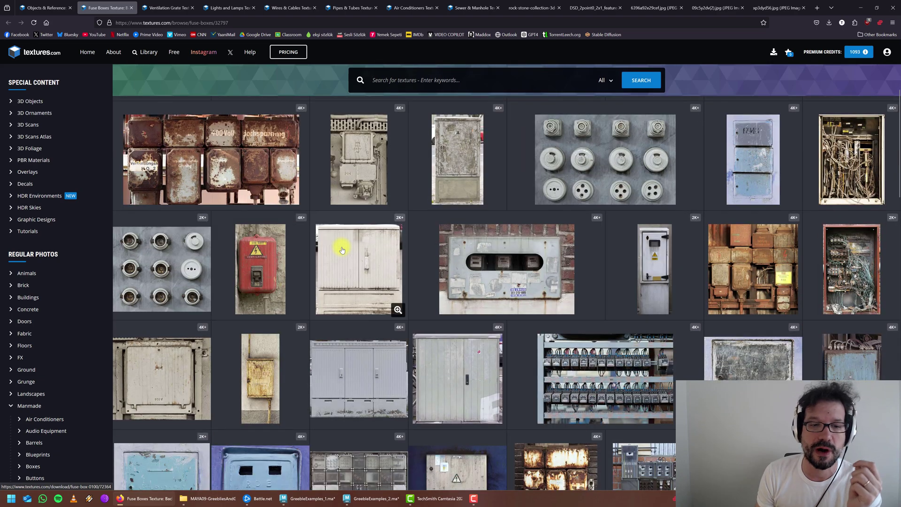
scroll(488, 291, down, 6)
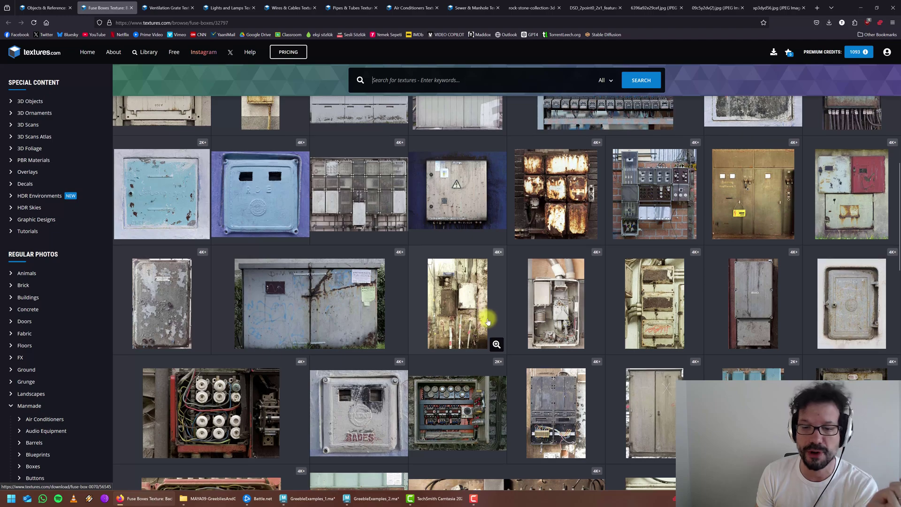
scroll(477, 330, down, 10)
scroll(487, 321, down, 5)
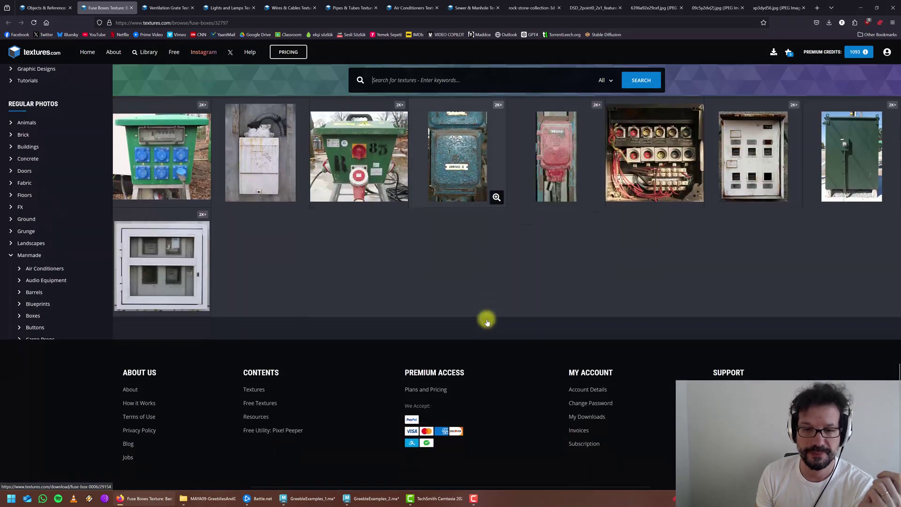
Step: Examine the ventilation grate textures and the Lights and Lamps textures in their already open galleries
click(168, 7)
scroll(358, 206, down, 15)
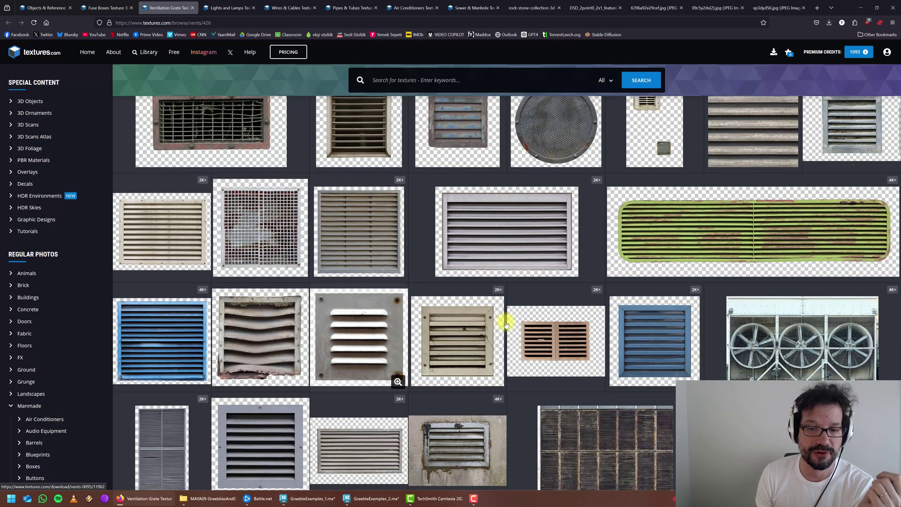
scroll(490, 405, down, 4)
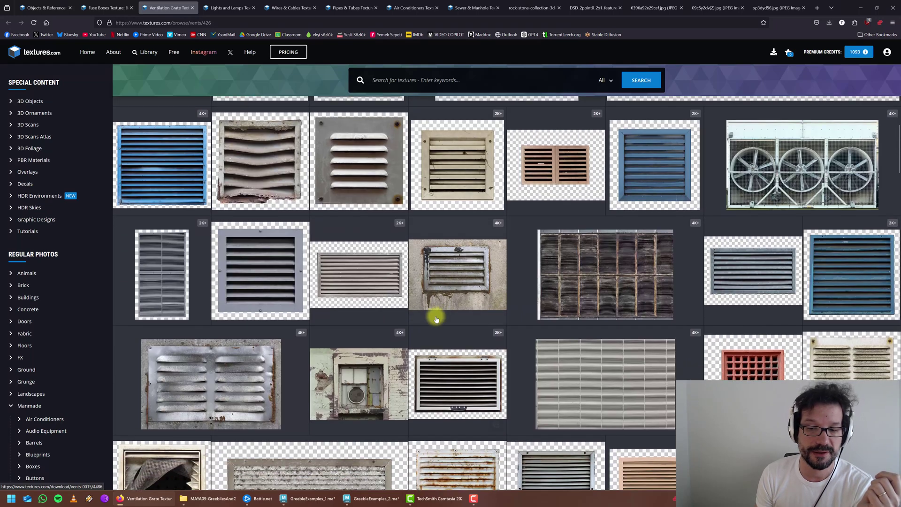
click(220, 8)
scroll(342, 330, down, 5)
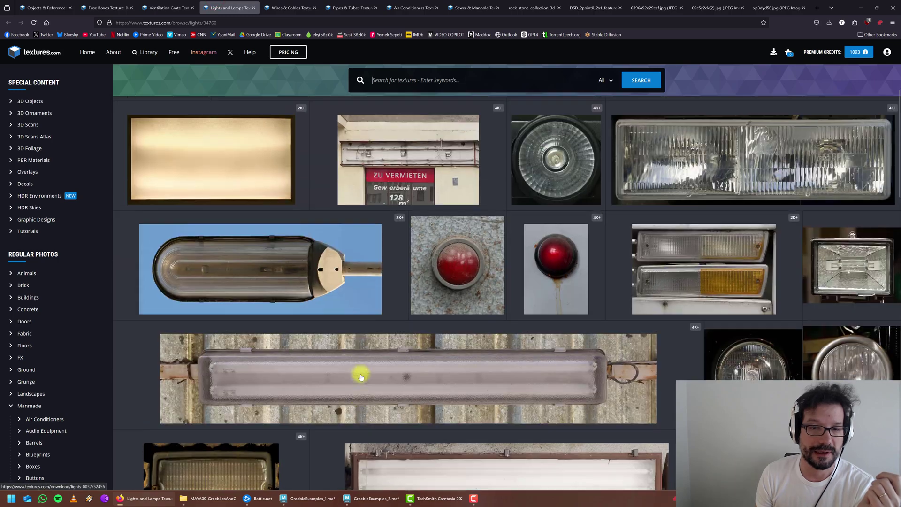
Step: Examine the Wires & Cables textures and the Pipes & Tubes textures in their open galleries
click(294, 7)
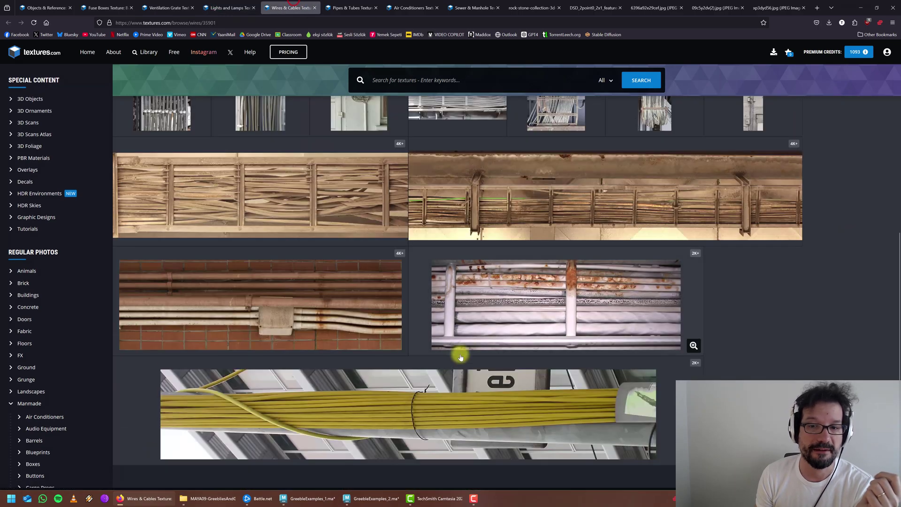
scroll(441, 347, up, 10)
click(352, 8)
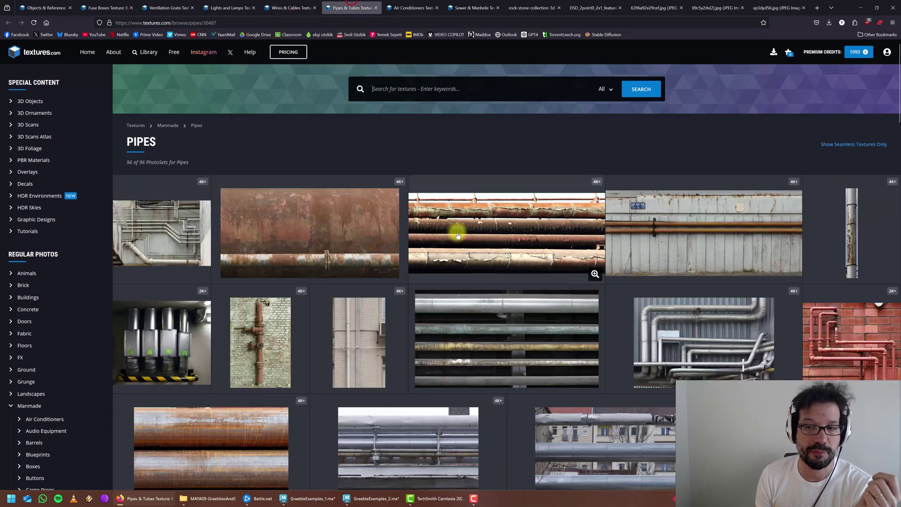
scroll(458, 232, down, 15)
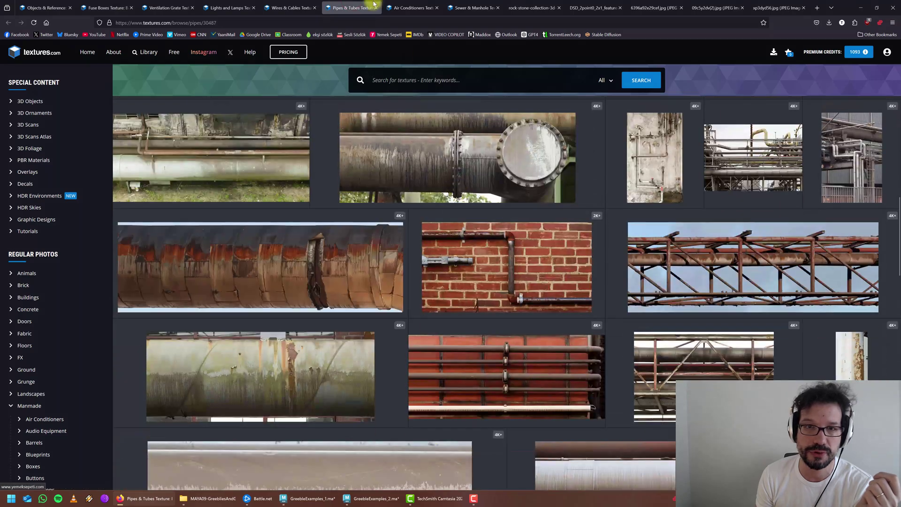
Step: Look over the Air Conditioners textures, and open the Brick category to view its subcategories
click(409, 8)
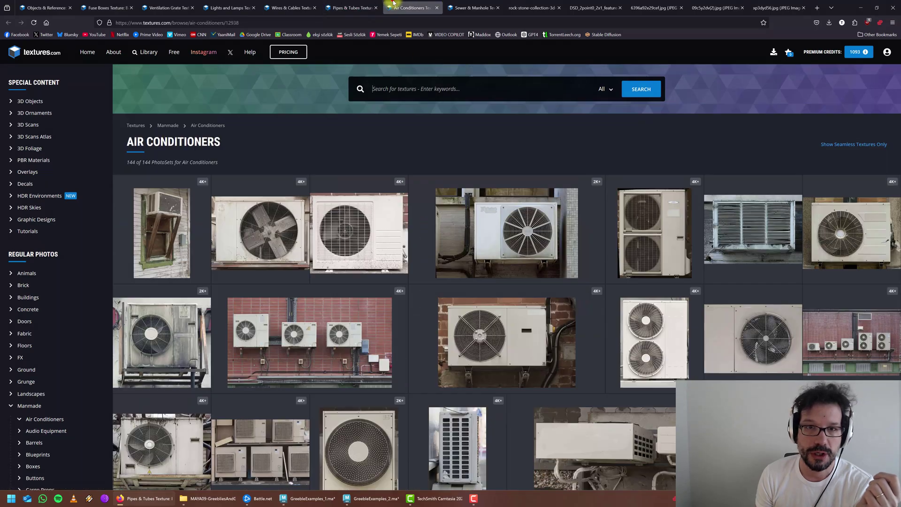
scroll(429, 282, down, 5)
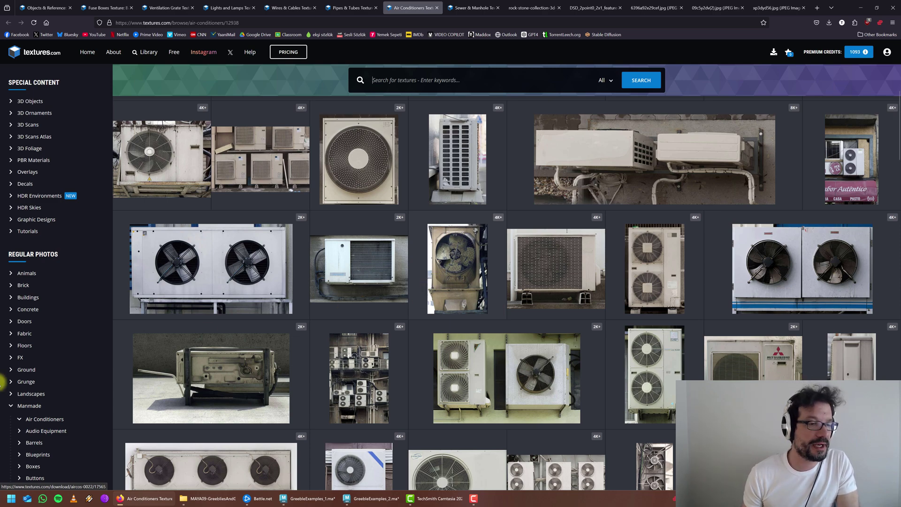
click(23, 284)
scroll(300, 305, down, 2)
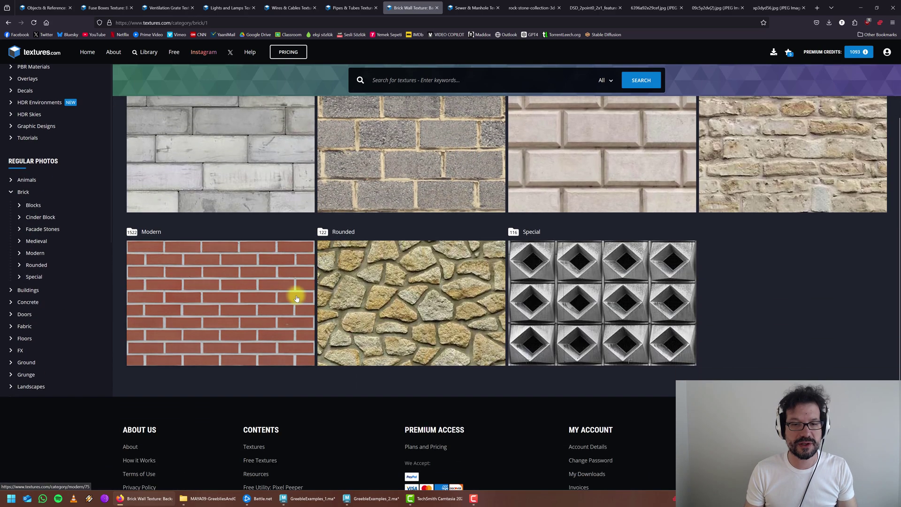
scroll(469, 312, up, 2)
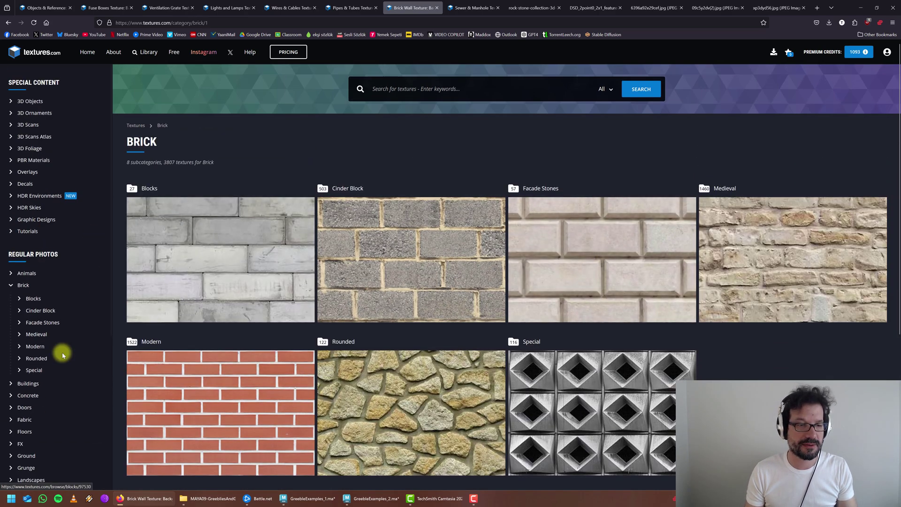
Step: Open the Buildings category and look through its subcategories and the remaining list of photo categories
click(29, 383)
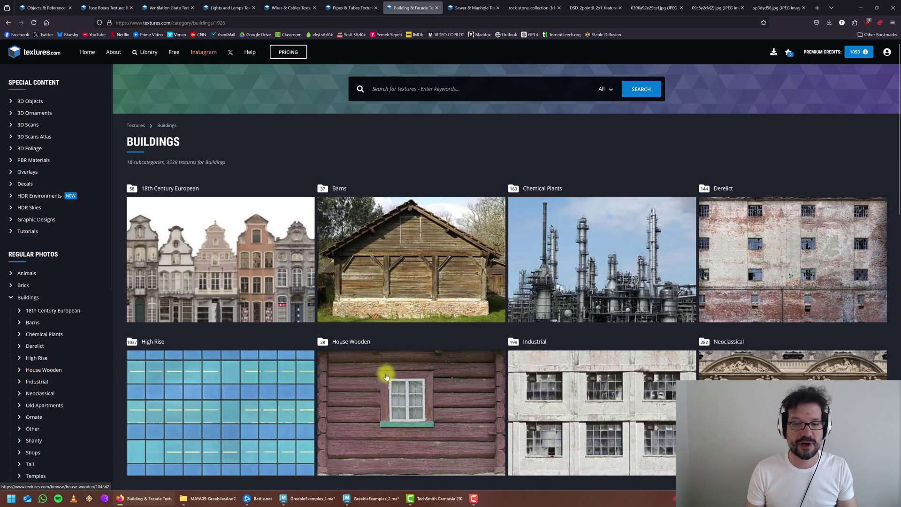
scroll(356, 343, down, 5)
scroll(516, 323, down, 6)
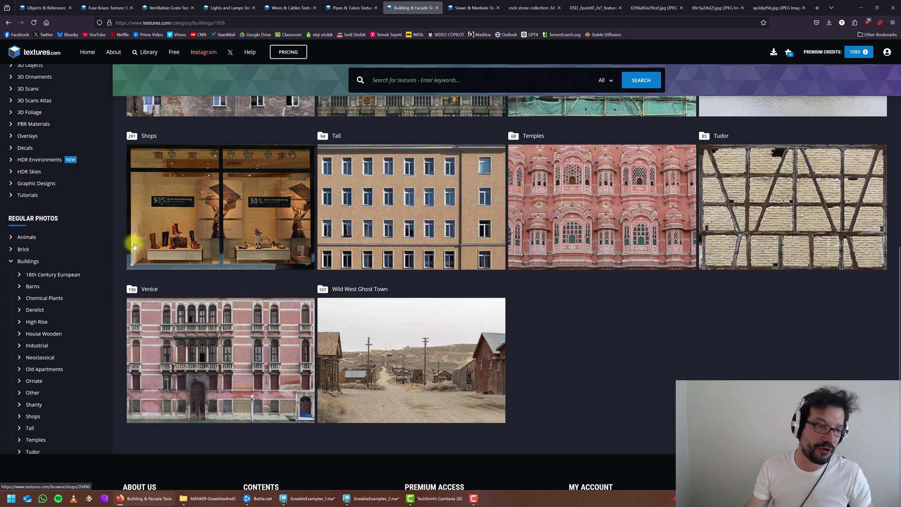
scroll(34, 275, down, 4)
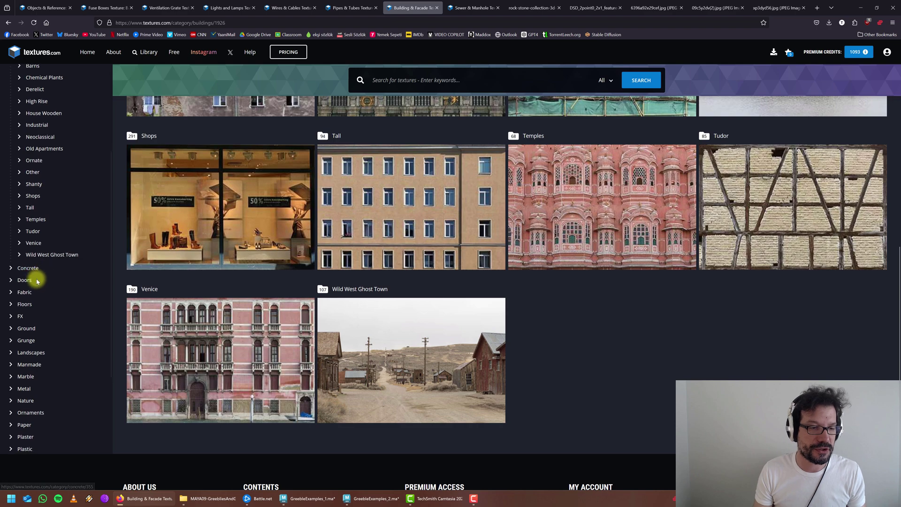
scroll(35, 282, down, 3)
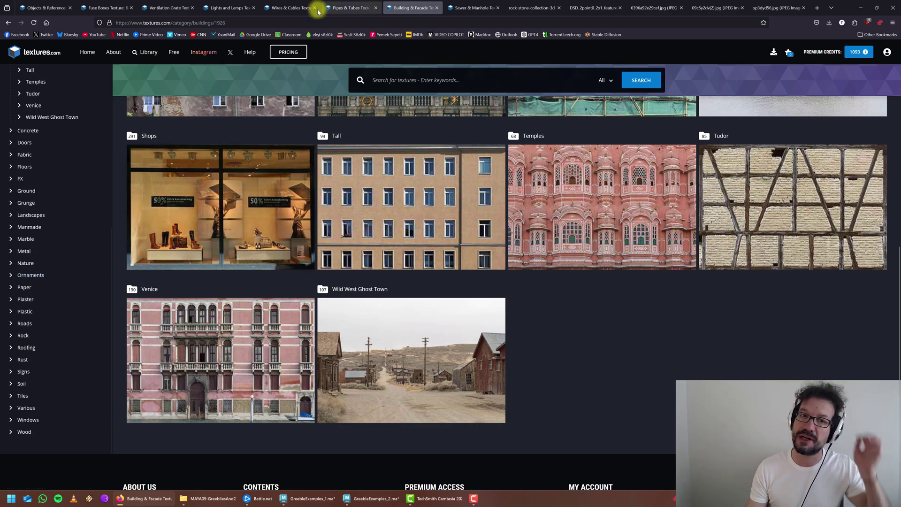
Step: Examine the Sewer & Manhole textures, looking over the different grates and covers
click(473, 7)
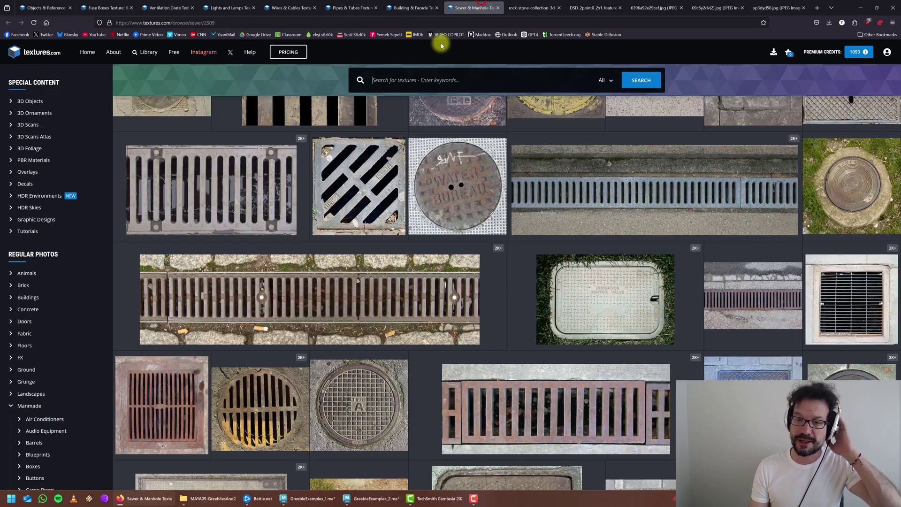
scroll(376, 211, up, 5)
scroll(367, 207, up, 1)
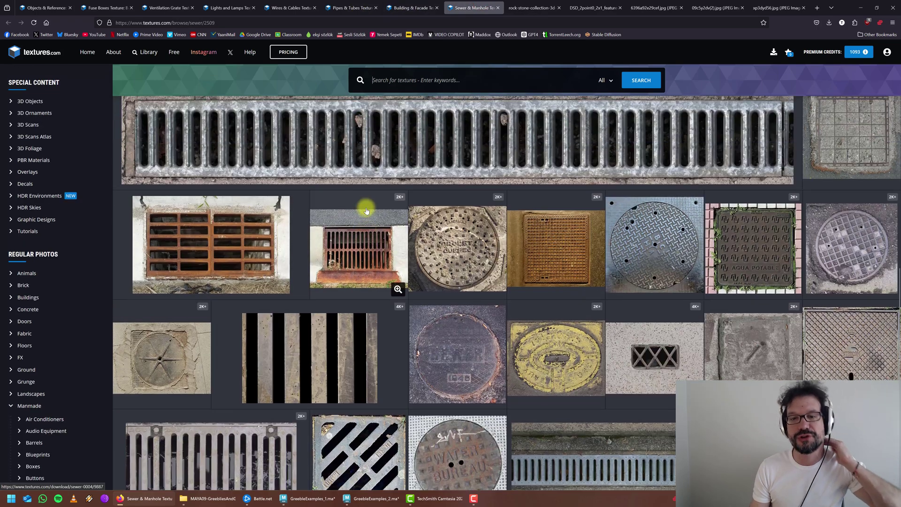
scroll(367, 210, up, 1)
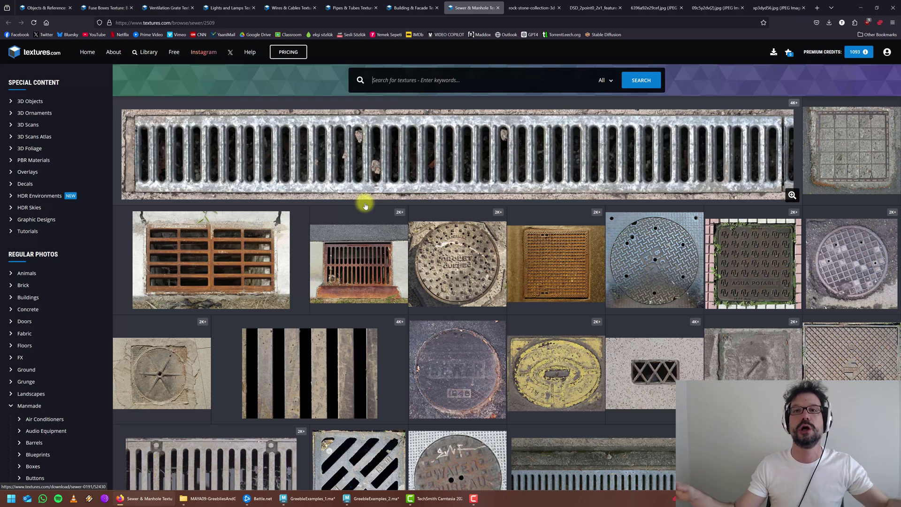
scroll(375, 193, down, 10)
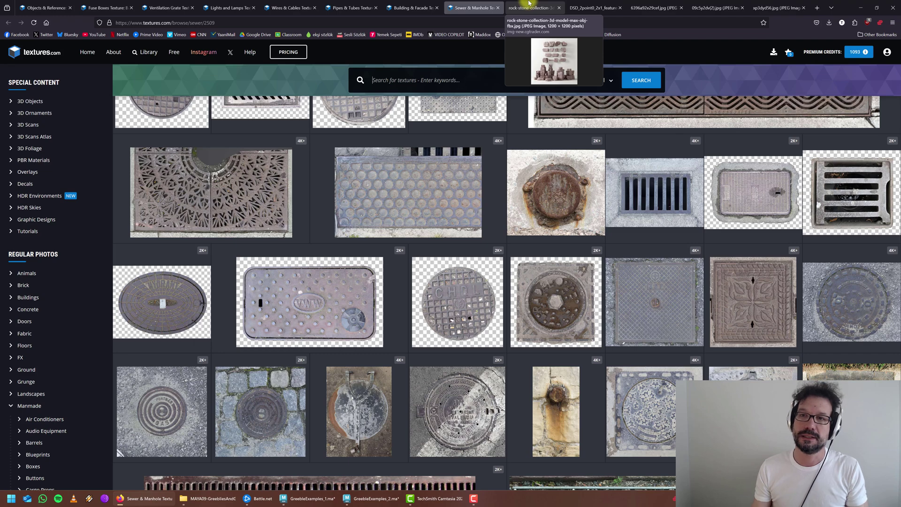
Step: Compare the rock stone collection image with the open reference sheets of urban and industrial 3D props
click(529, 3)
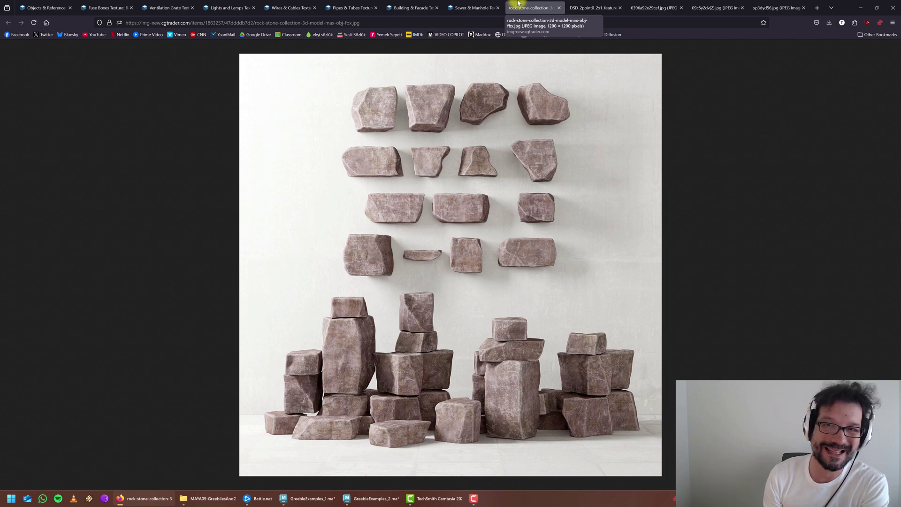
click(580, 7)
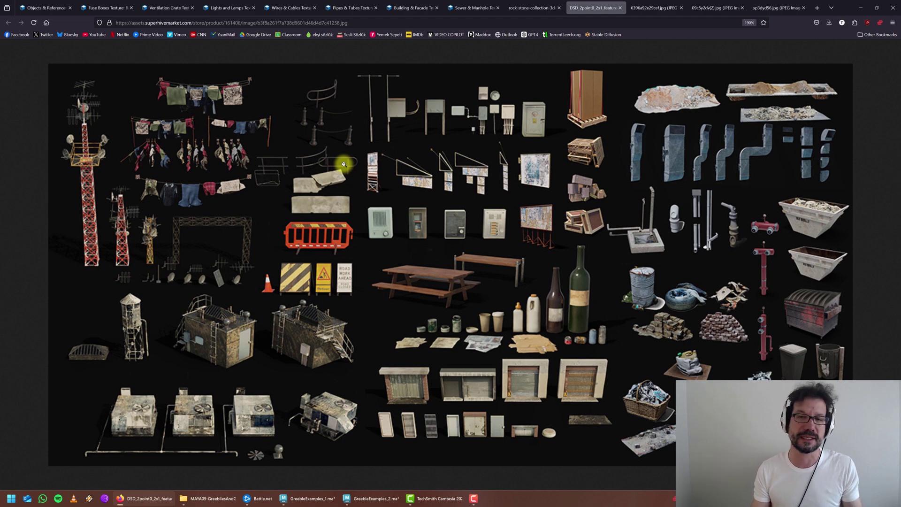
click(531, 7)
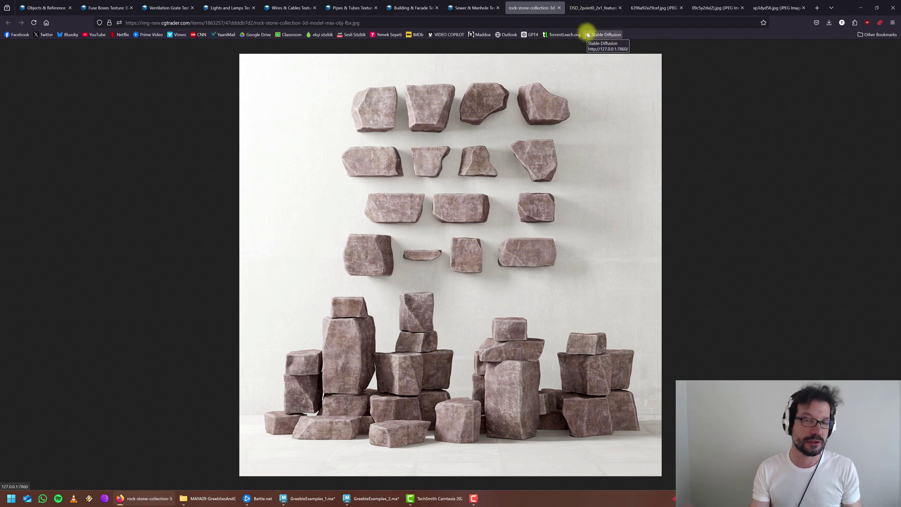
click(592, 8)
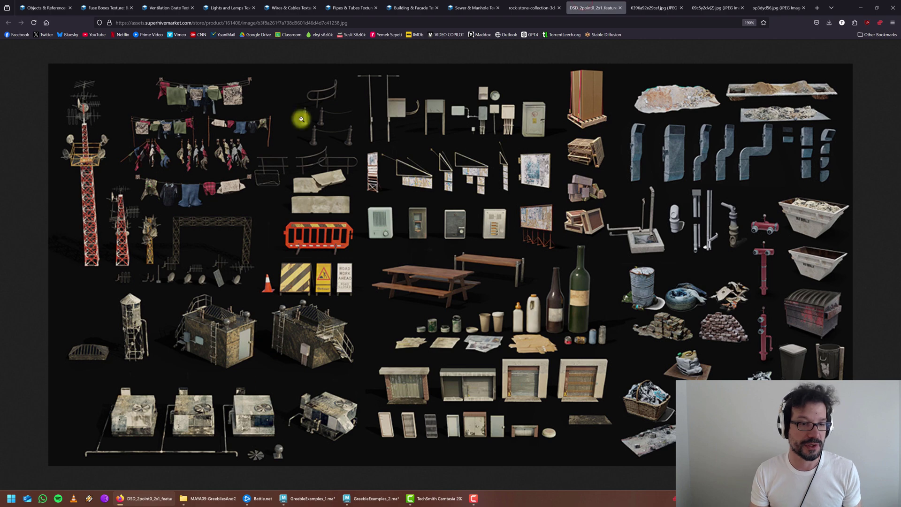
click(646, 8)
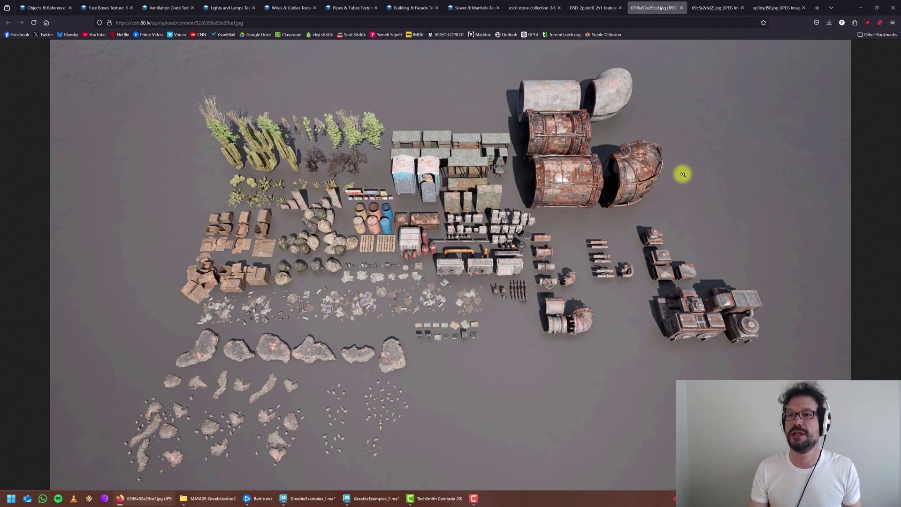
Step: Look over the sheet of grey mechanical greeble parts and the image of weathered brick variations
click(706, 8)
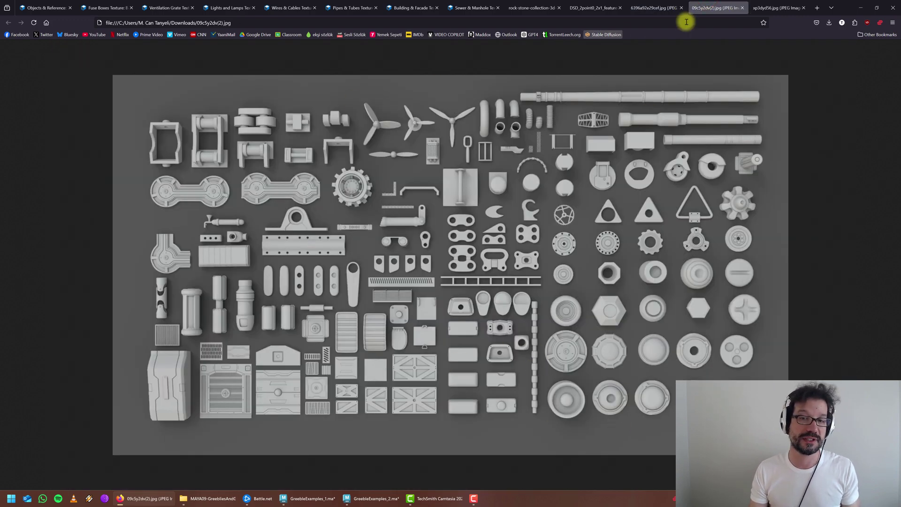
click(788, 7)
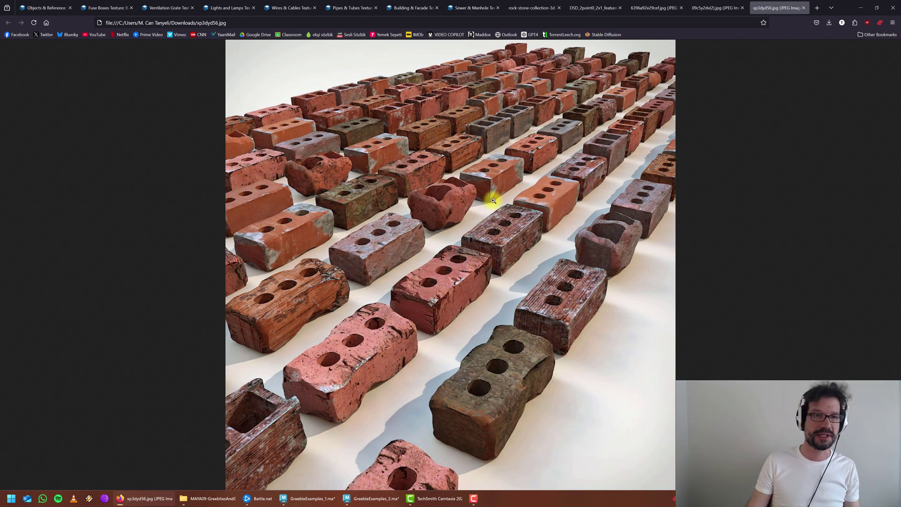
Step: Switch to Maya and examine the building block with its pipes and wall box in GreebleExamples_1, and bring up the GreebleExamples_2 scene
click(306, 498)
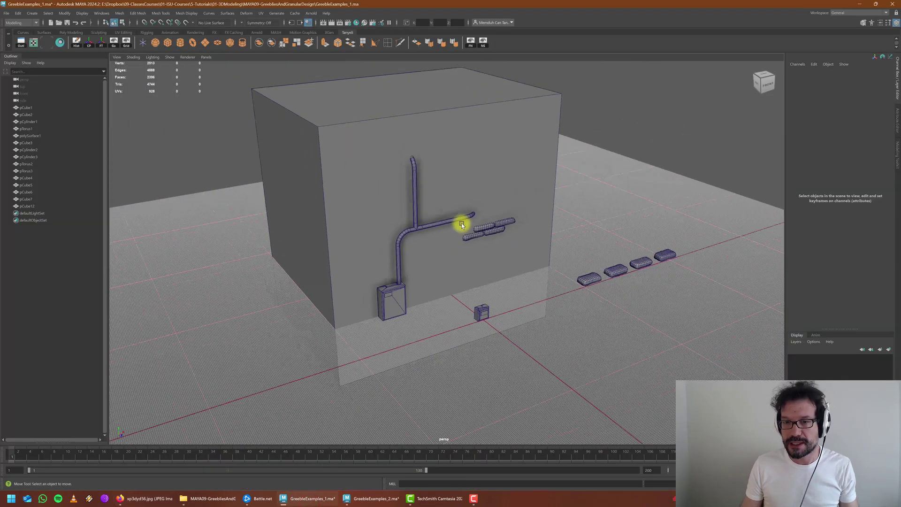
scroll(462, 224, down, 1)
alt+drag(439, 225, 432, 272)
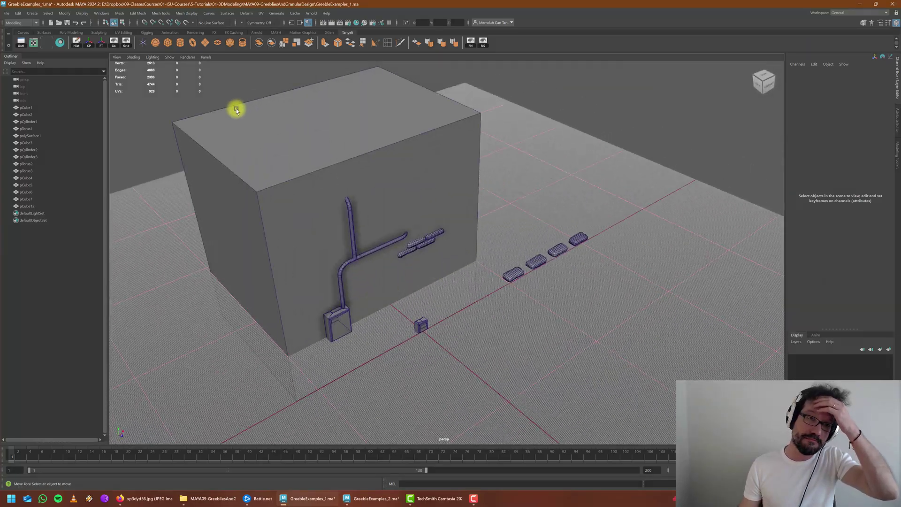
click(175, 123)
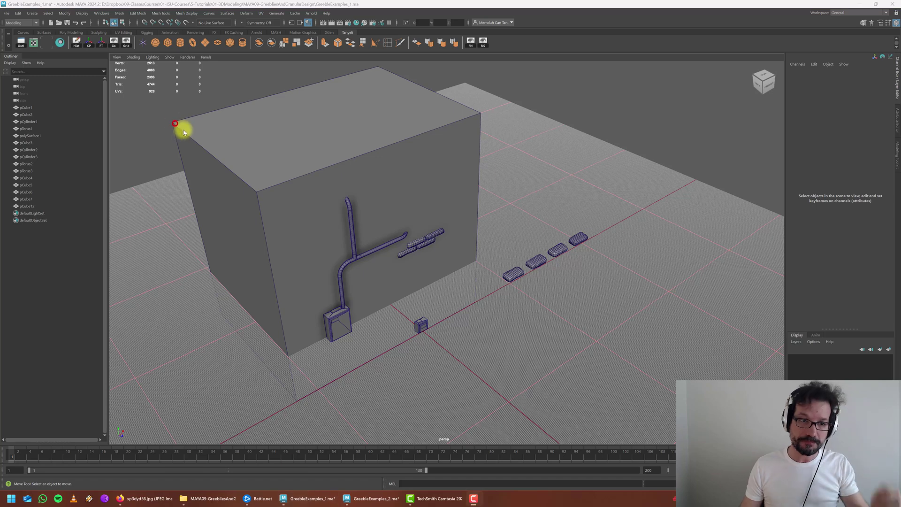
click(520, 493)
click(382, 497)
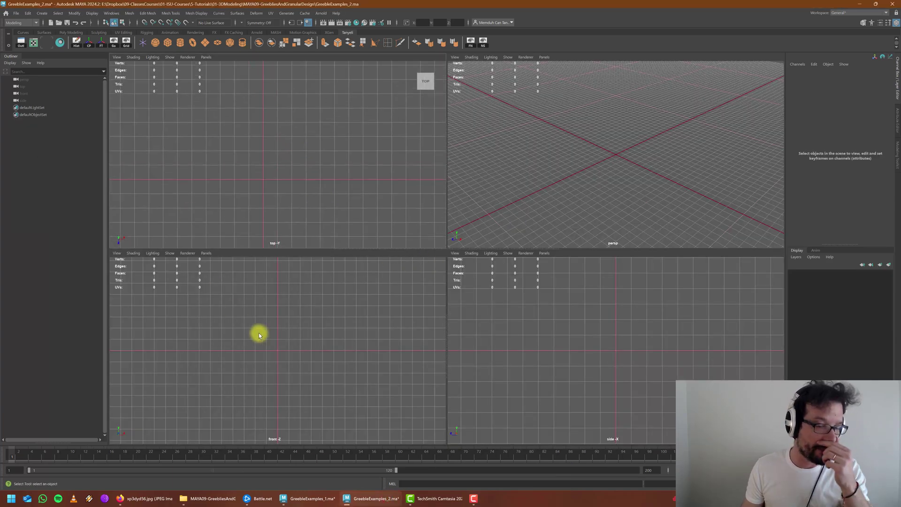
Step: Return to the browser and look through the Fuse Boxes textures for box shapes to model
click(160, 501)
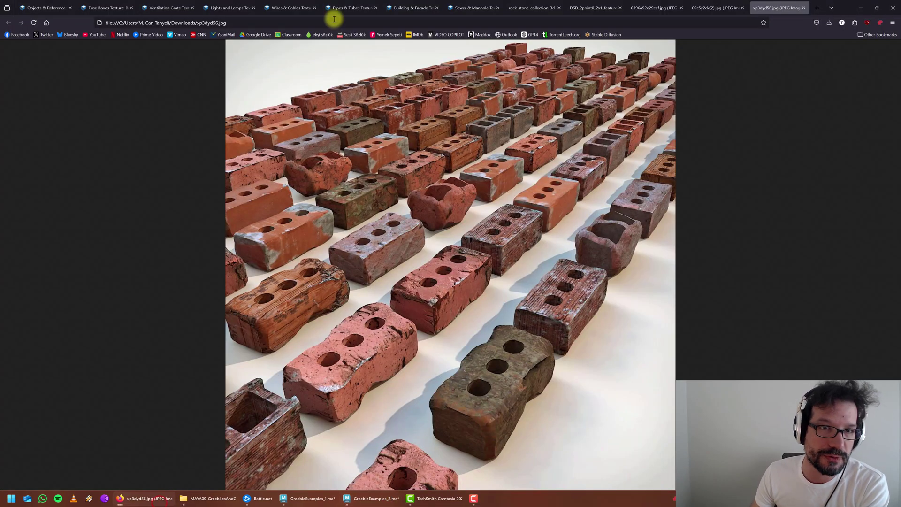
click(174, 3)
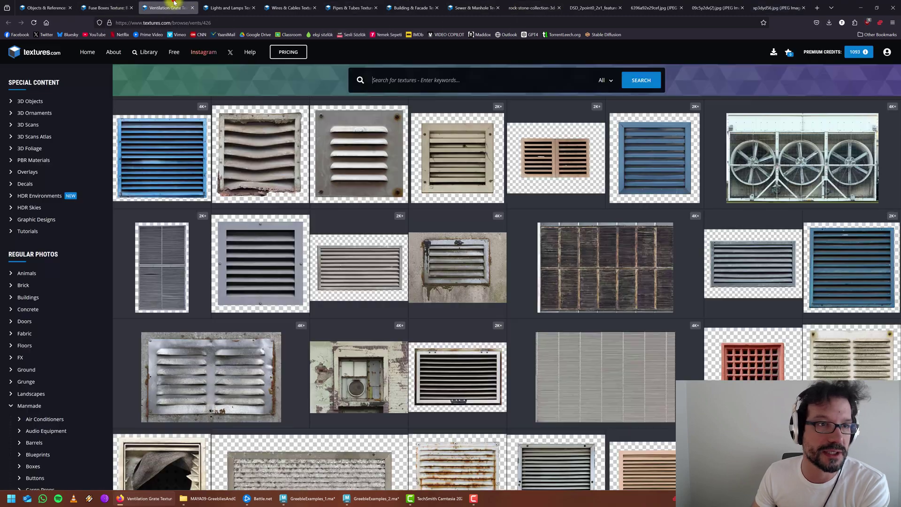
click(103, 2)
scroll(548, 283, up, 2)
scroll(547, 283, up, 8)
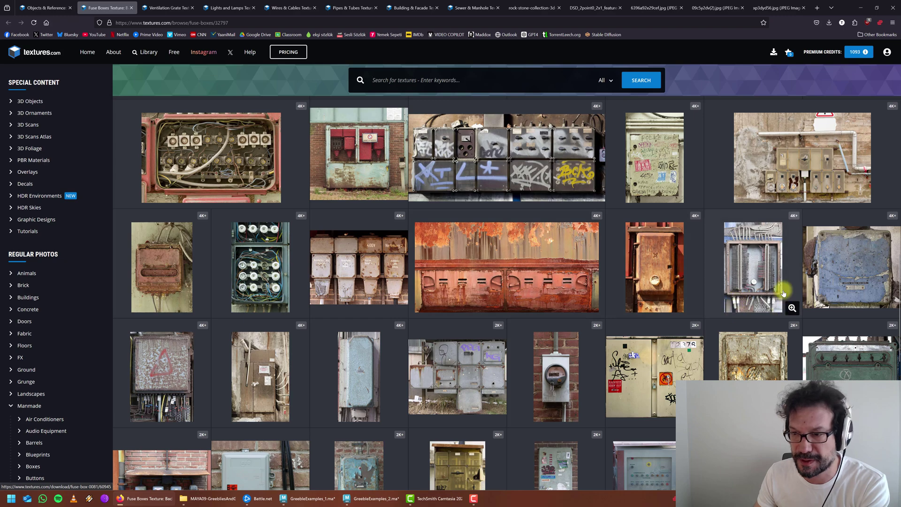
scroll(515, 404, up, 4)
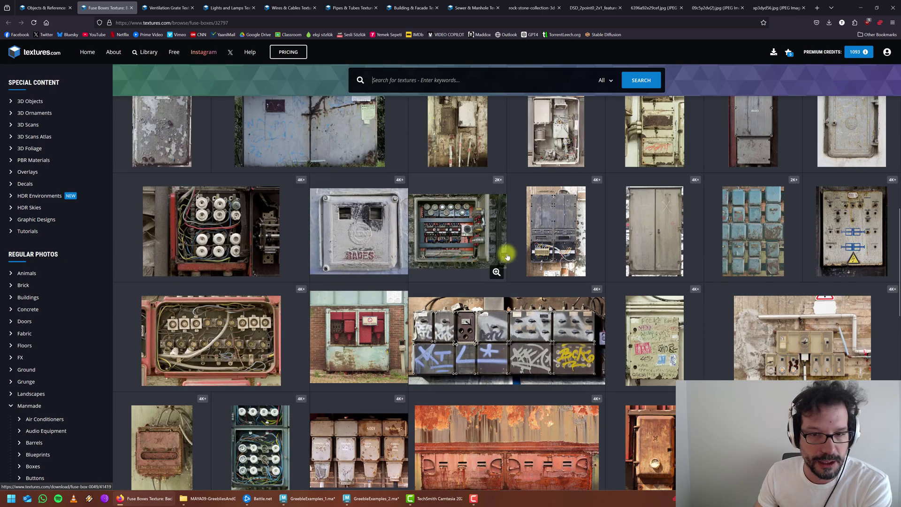
scroll(624, 272, up, 3)
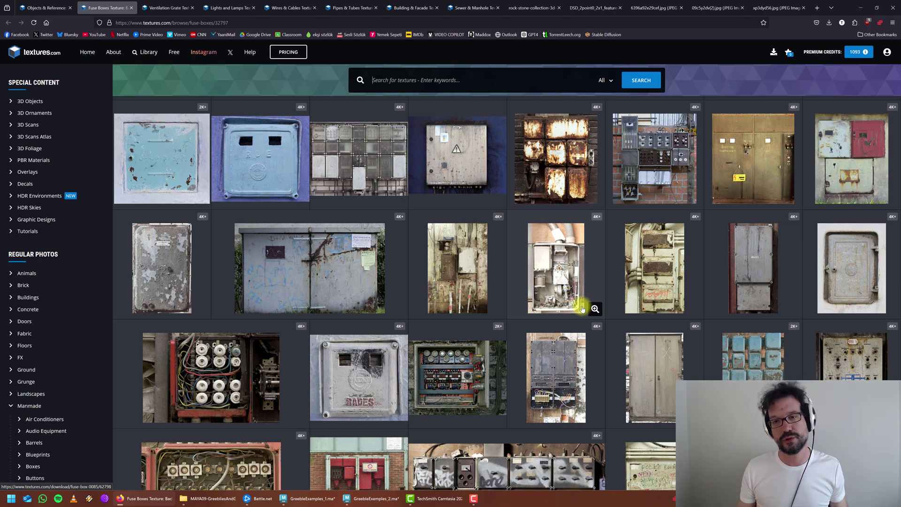
scroll(582, 308, up, 4)
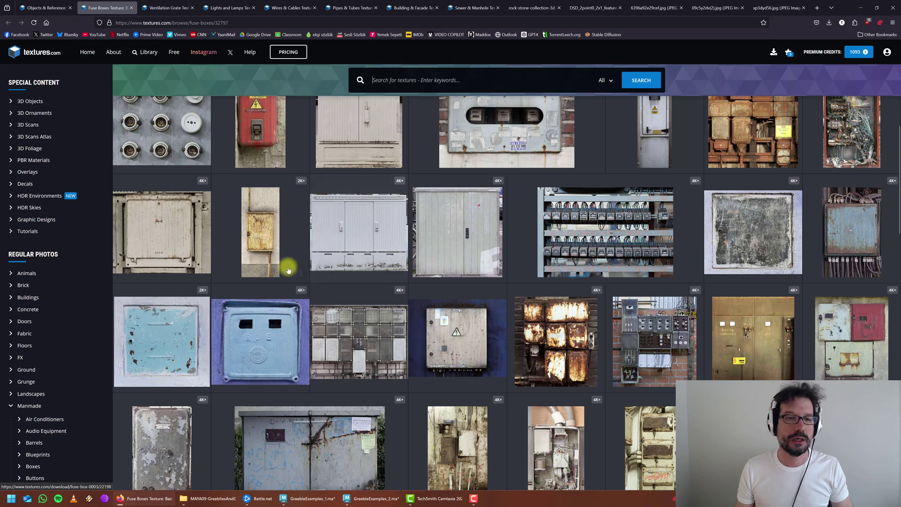
Step: Examine the yellow wall-mounted fuse box and the red-and-white fuse box photos, and return to the Fuse Boxes list
click(288, 269)
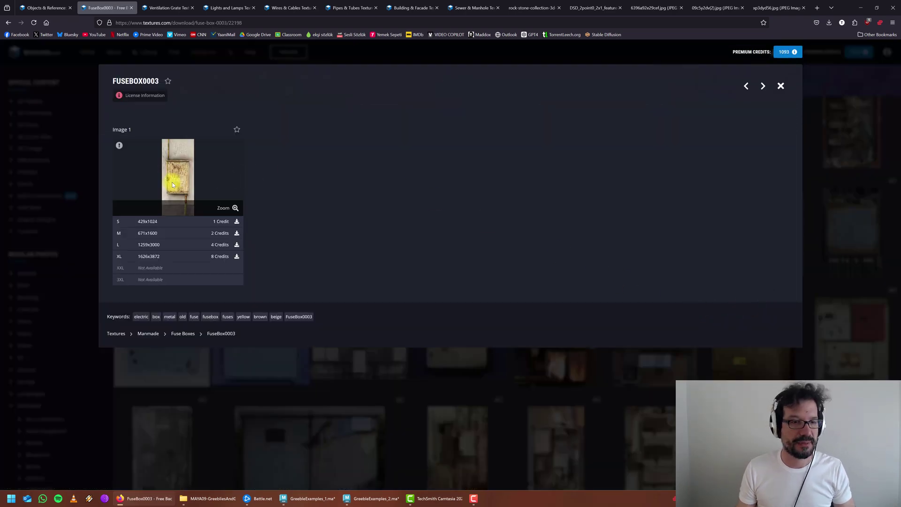
click(222, 206)
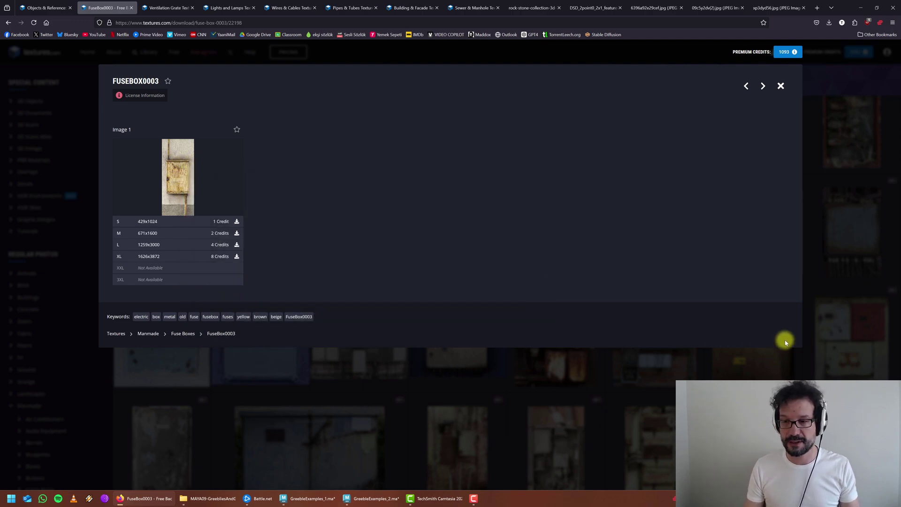
click(812, 275)
click(244, 308)
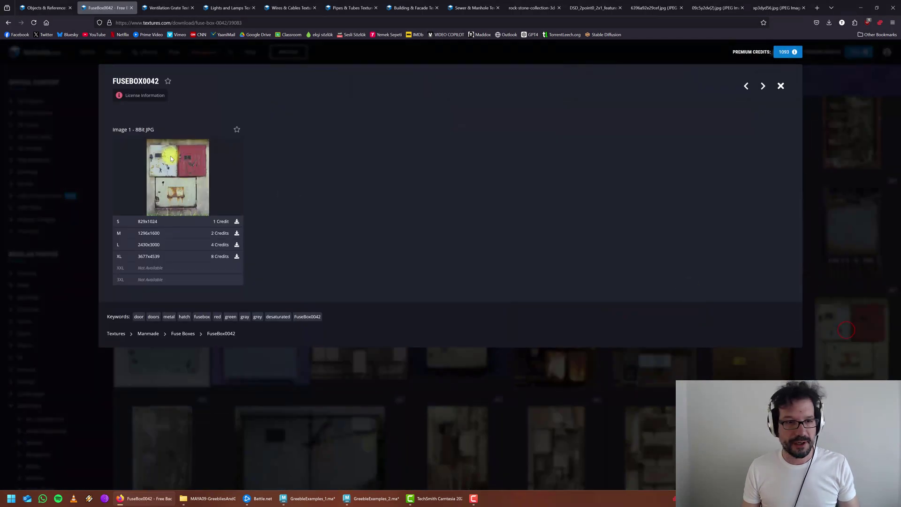
click(813, 264)
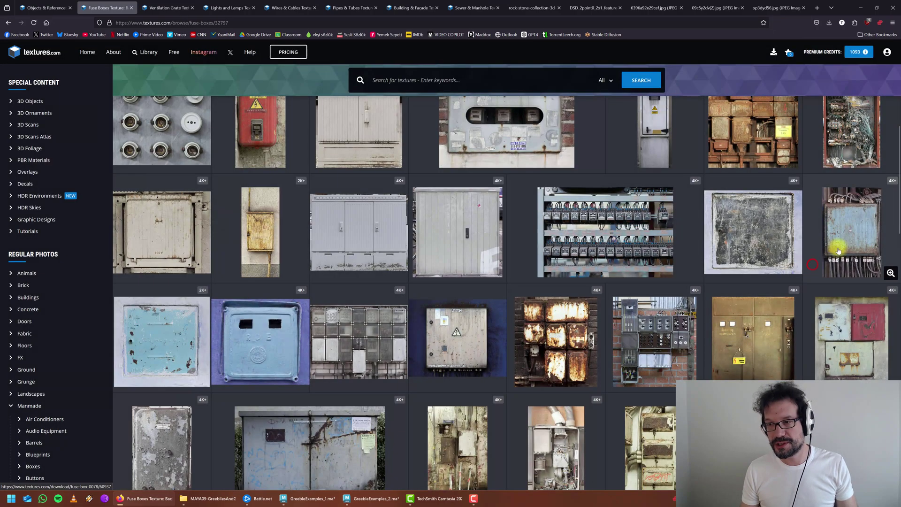
scroll(607, 304, up, 4)
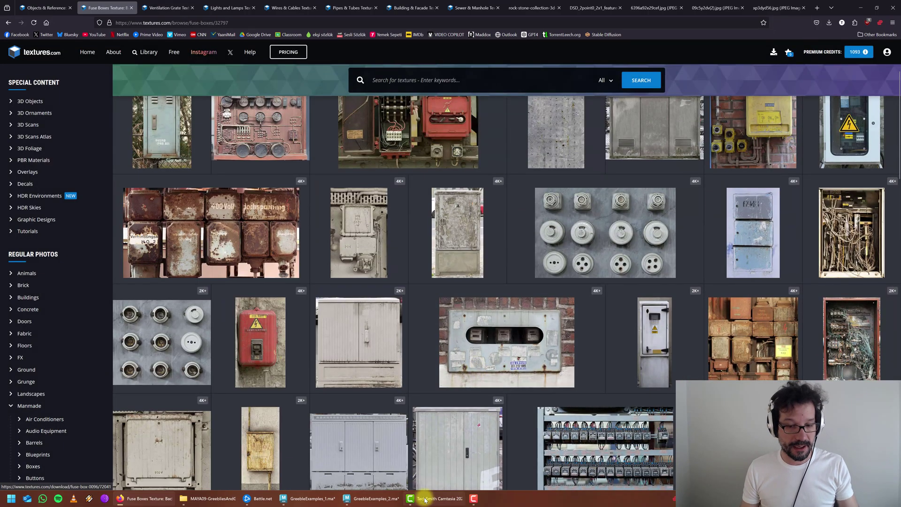
Step: Switch to the GreebleExamples_1 scene in Maya and inspect the modelled fuse box and pipe on the wall
click(332, 501)
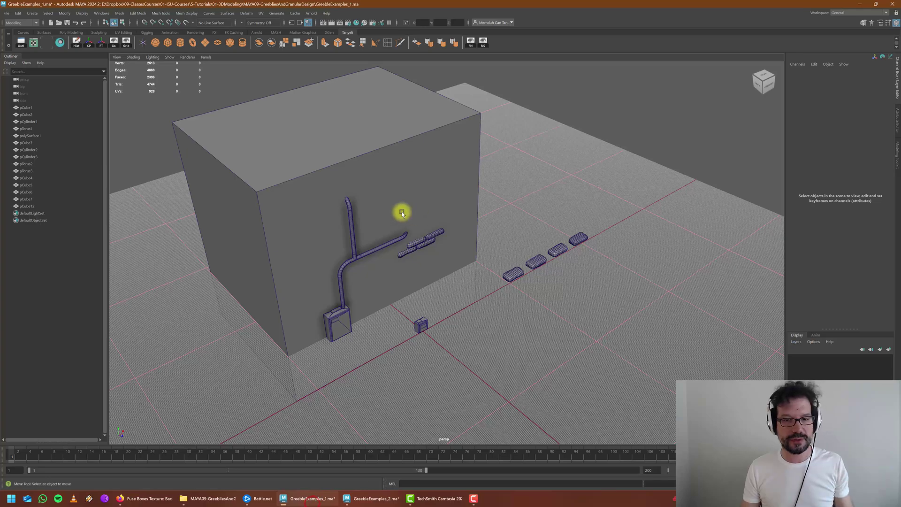
scroll(339, 289, up, 6)
alt+drag(496, 227, 529, 245)
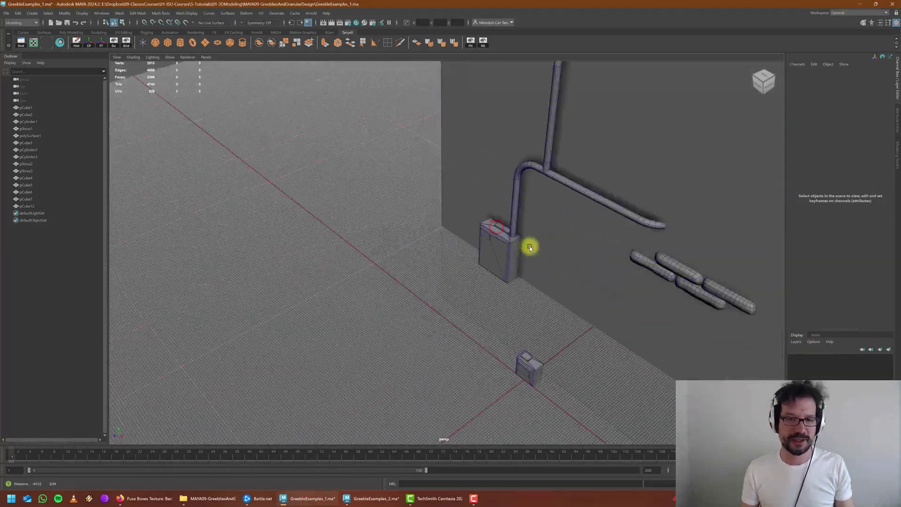
alt+drag(419, 230, 430, 252)
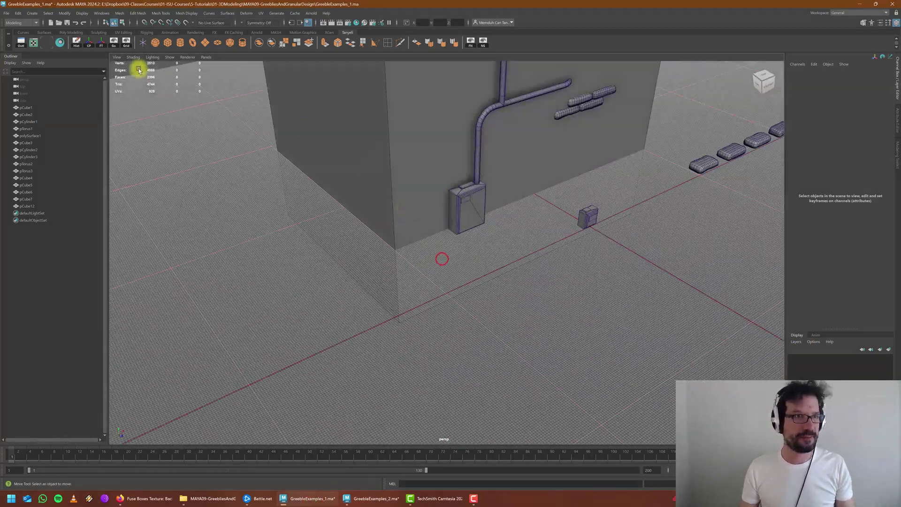
Step: In the GreebleExamples_2 scene, create a polygon cube with width, height and depth all set to 30
click(377, 462)
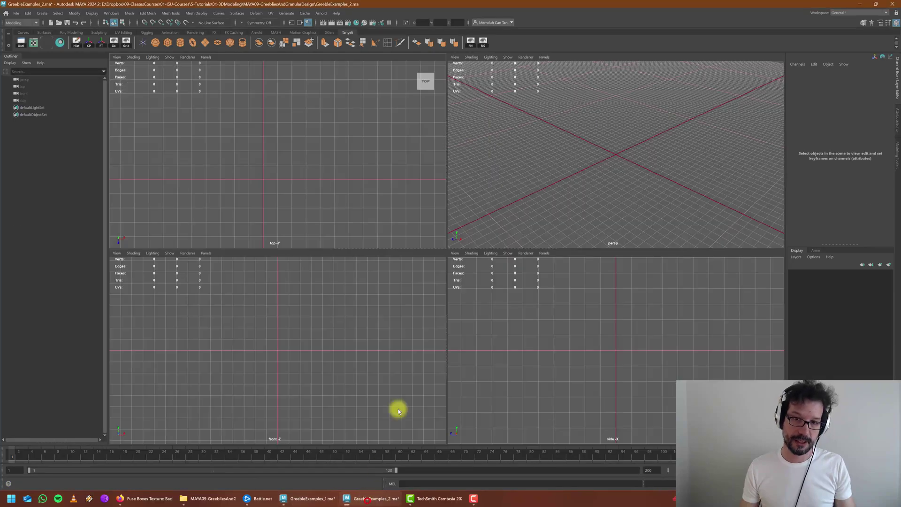
click(169, 43)
click(793, 152)
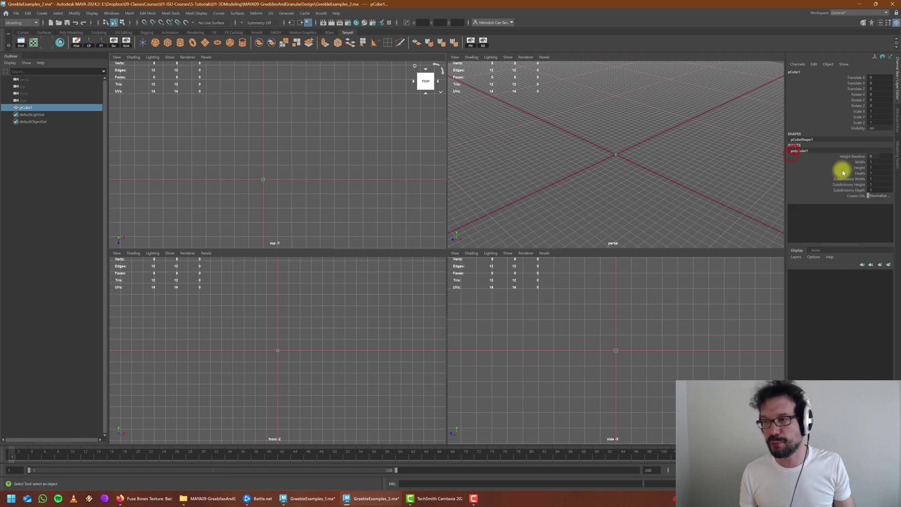
drag(859, 162, 879, 173)
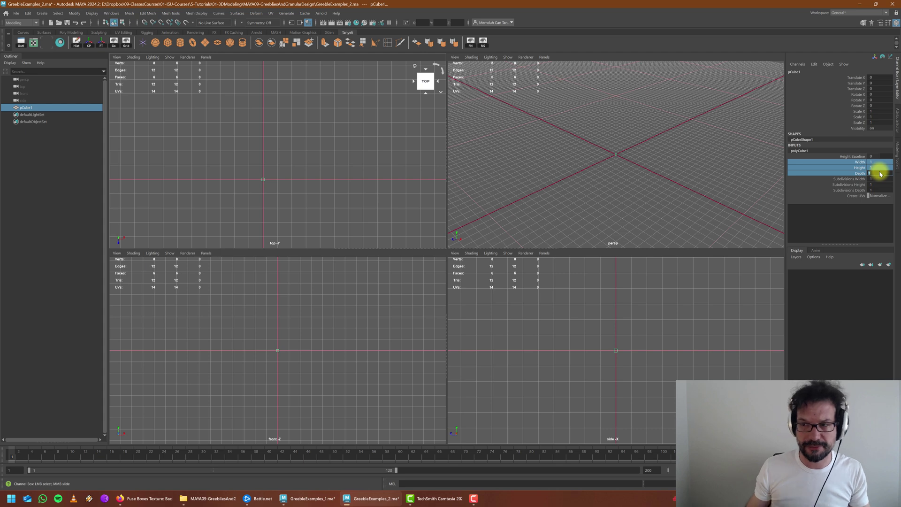
key(Return)
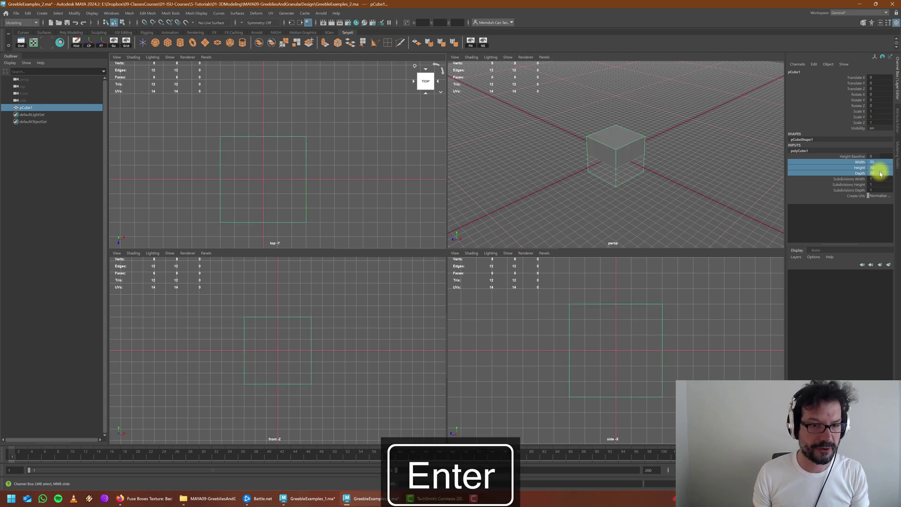
Step: Move the cube's back vertices forward to the grid's centre line, reducing its depth to 15
scroll(289, 143, up, 2)
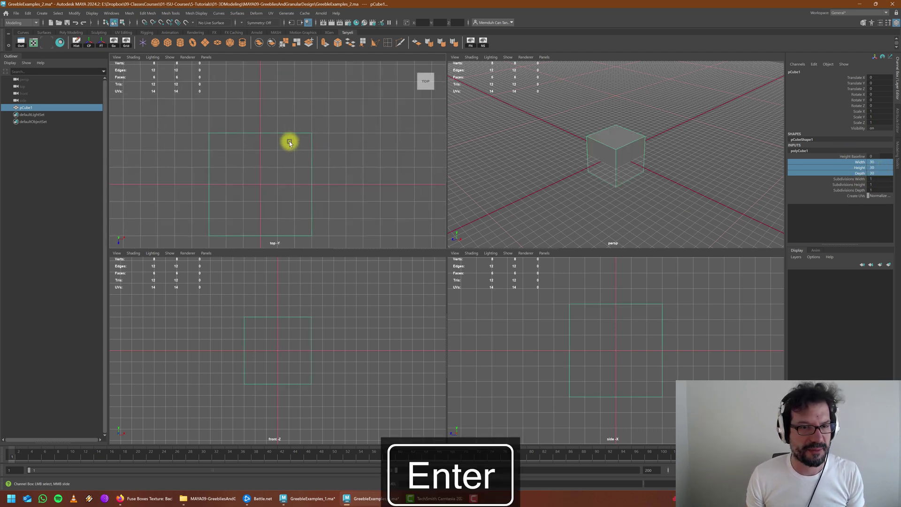
right_drag(275, 136, 239, 132)
drag(167, 126, 333, 151)
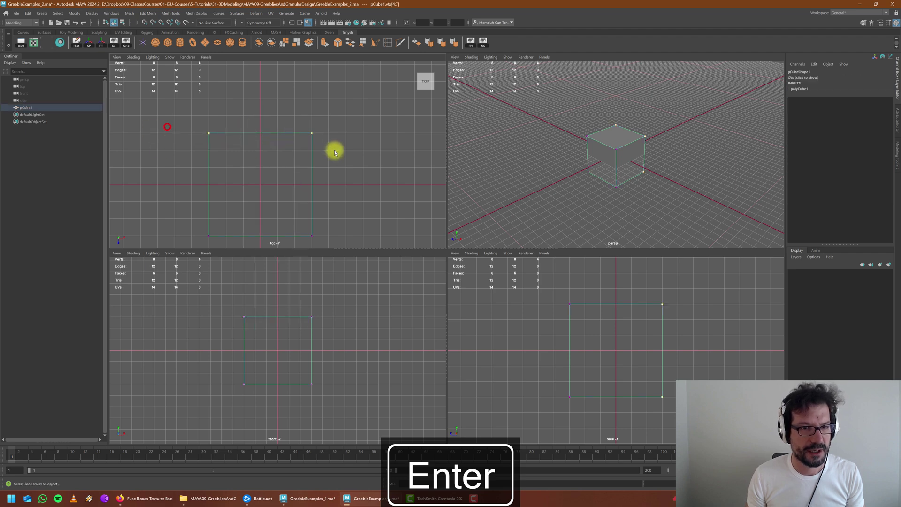
key(w)
drag(259, 139, 257, 157)
drag(210, 228, 337, 240)
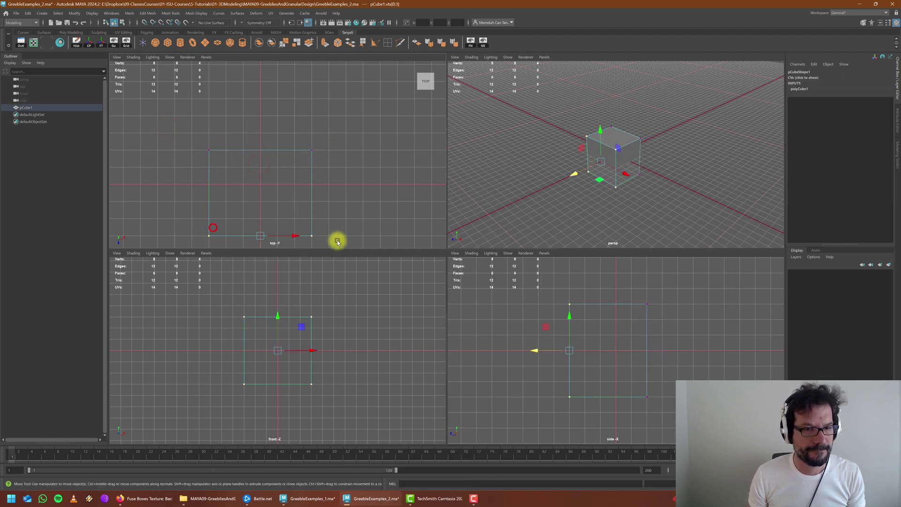
drag(195, 138, 344, 175)
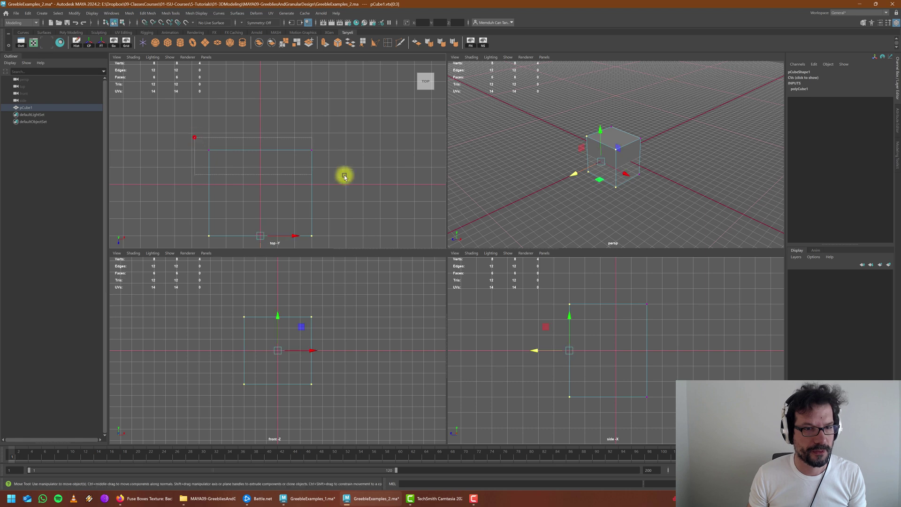
drag(259, 175, 260, 209)
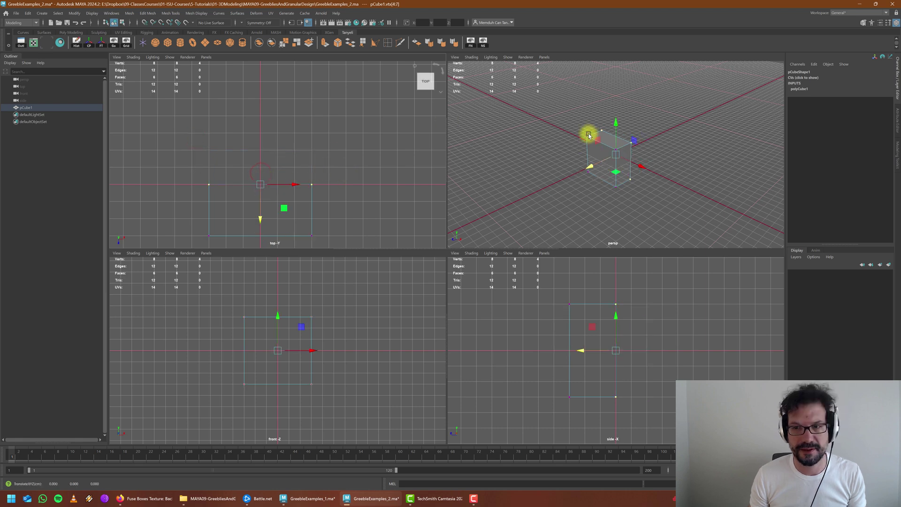
Step: Raise the box's upper vertices and bring its lower vertices up to the ground line, making it 35 high
alt+drag(587, 132, 605, 211)
scroll(599, 336, down, 3)
drag(571, 311, 622, 328)
drag(598, 282, 601, 276)
drag(544, 357, 646, 401)
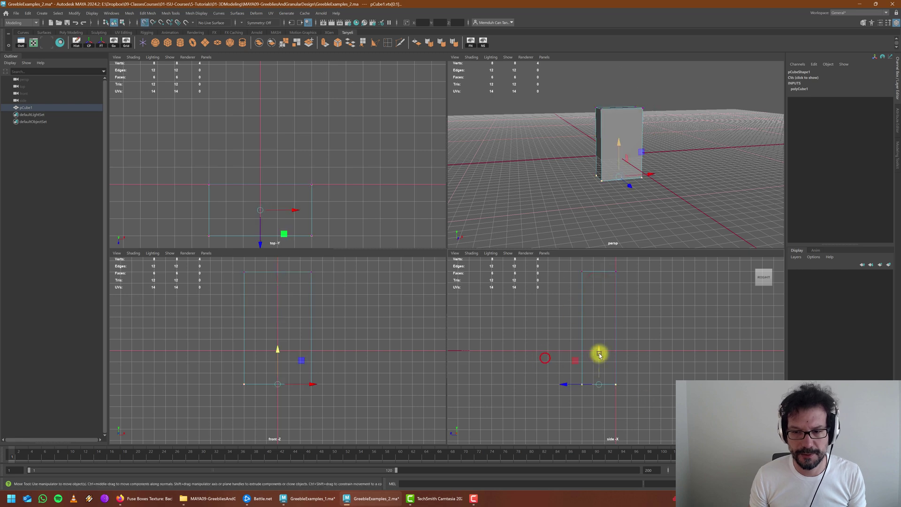
drag(599, 353, 601, 350)
Step: Select the box's narrow side face, try a bevel on it, and undo the bevel
scroll(625, 153, up, 5)
alt+drag(627, 153, 589, 164)
right_drag(585, 130, 588, 149)
click(588, 149)
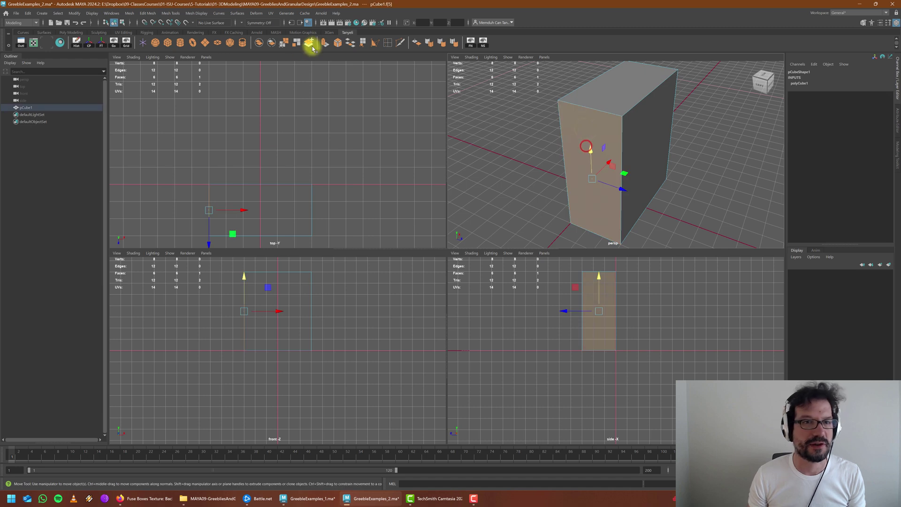
click(336, 44)
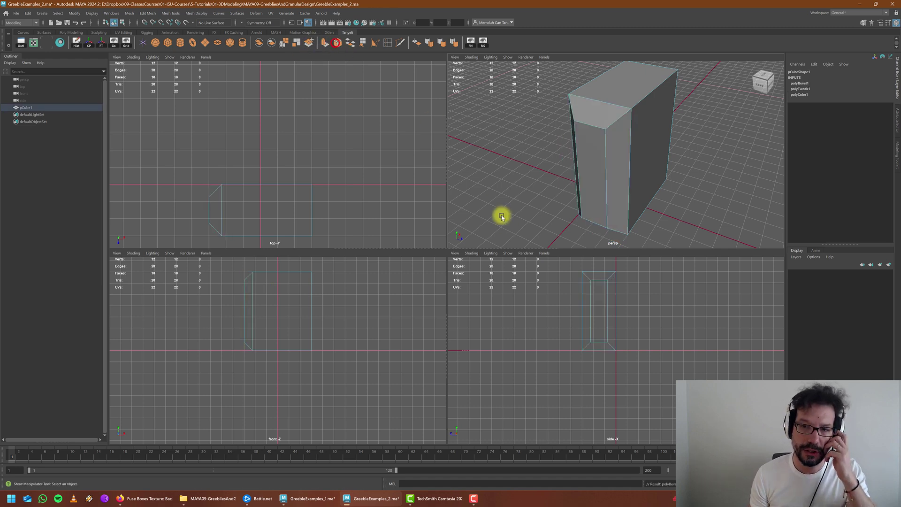
key(ctrl+z)
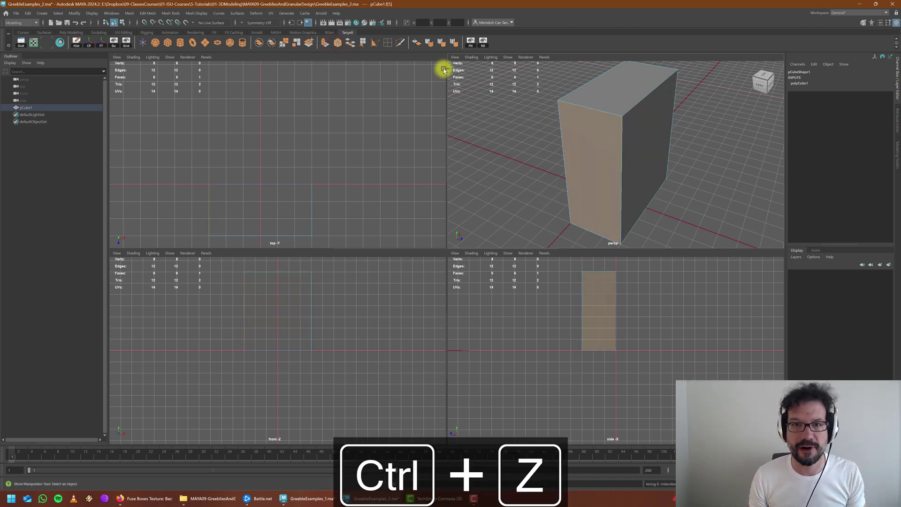
Step: Extrude the box's narrow side face in place with an offset of 2.5 to inset it
click(324, 43)
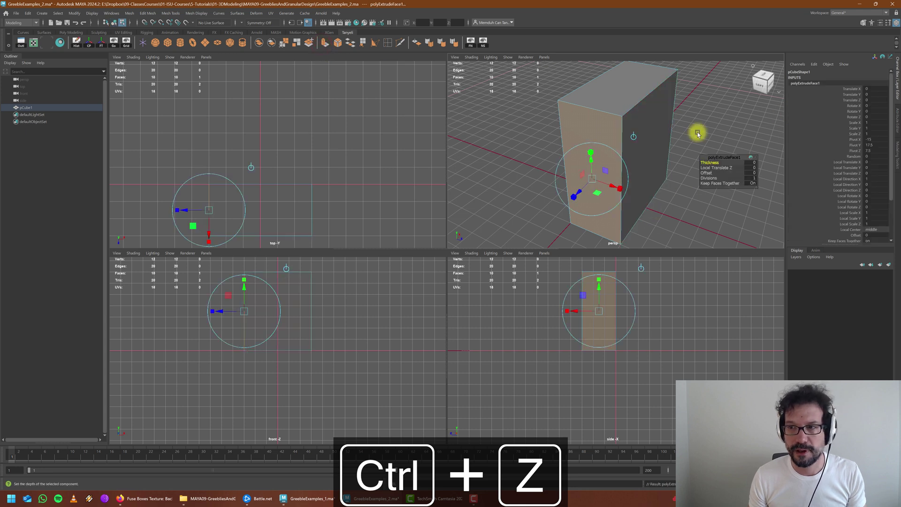
drag(751, 173, 770, 177)
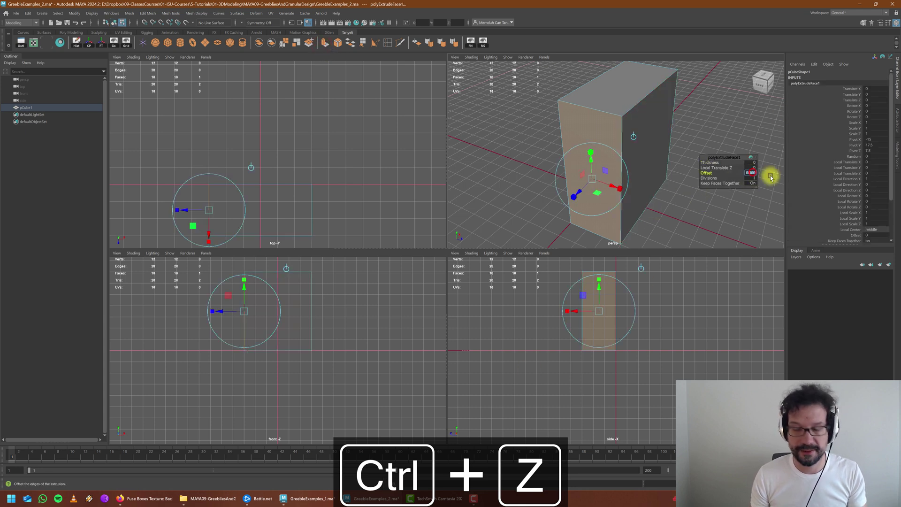
text(2.5)
key(Return)
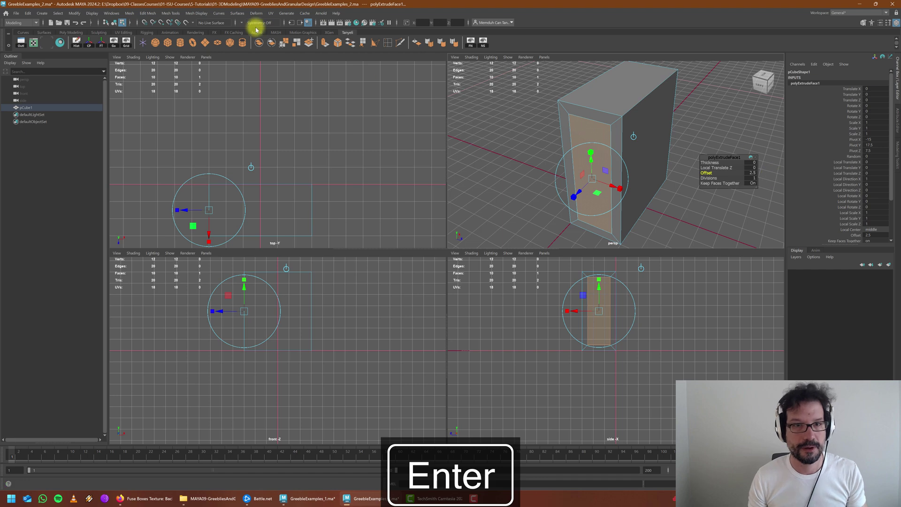
Step: Extrude the inset narrow side face outward with a Local Translate Z of 2.5
click(325, 42)
alt+drag(627, 148, 615, 151)
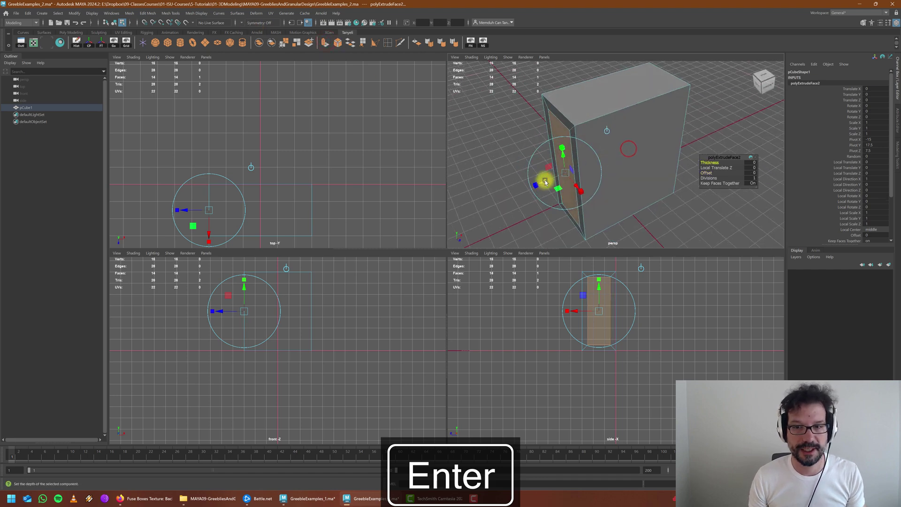
drag(544, 180, 538, 185)
click(749, 167)
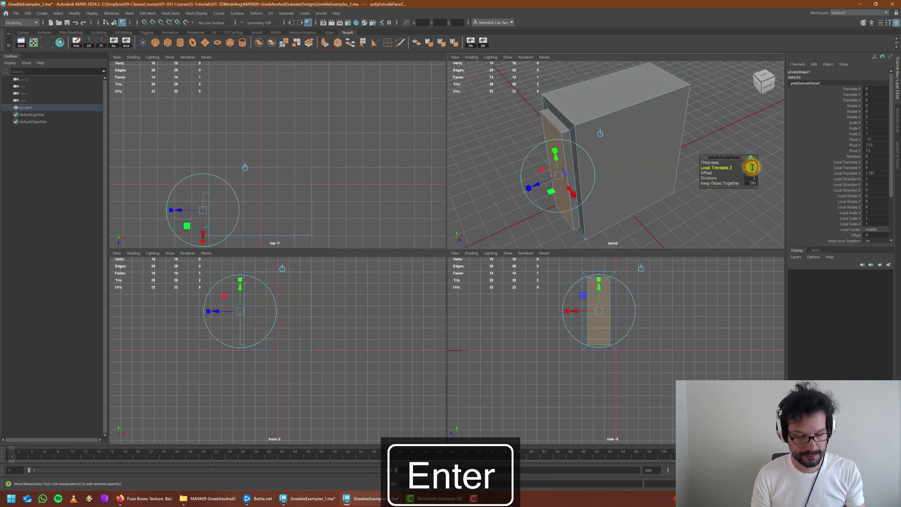
text(2.5)
key(Return)
Step: Inset the box's top face by extruding it with an offset of 2.5
alt+drag(595, 141, 604, 177)
click(607, 174)
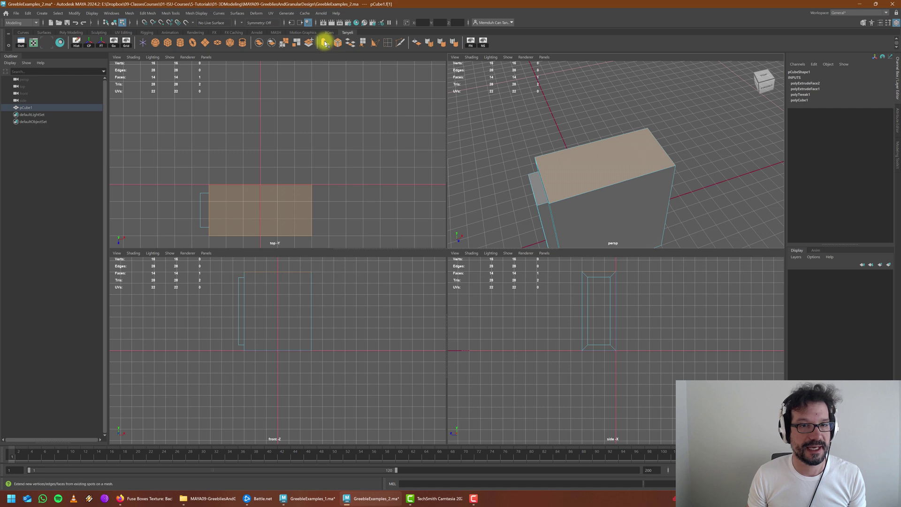
click(325, 43)
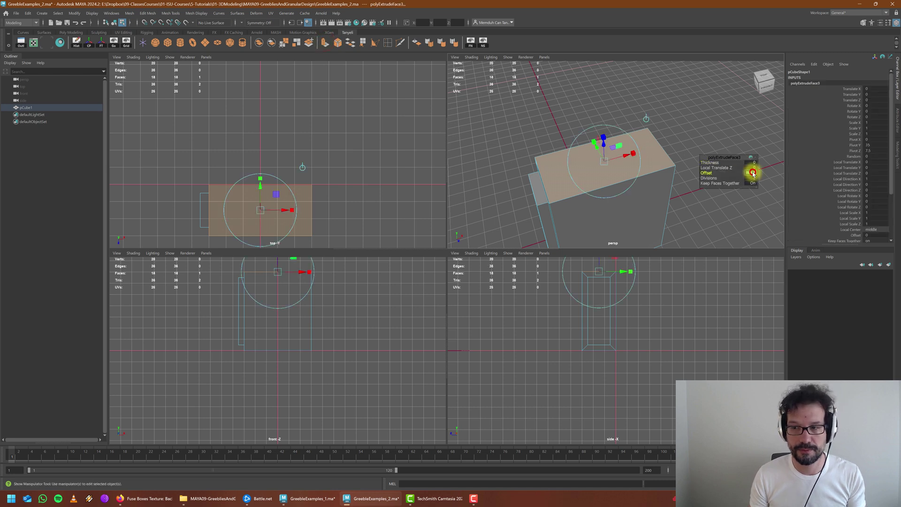
text(2.5)
key(Return)
Step: Snap the top inset's edge nearest the protruding side panel to the box's centre line along X
right_drag(547, 176, 550, 175)
click(550, 172)
key(w)
key(x)
drag(585, 166, 614, 162)
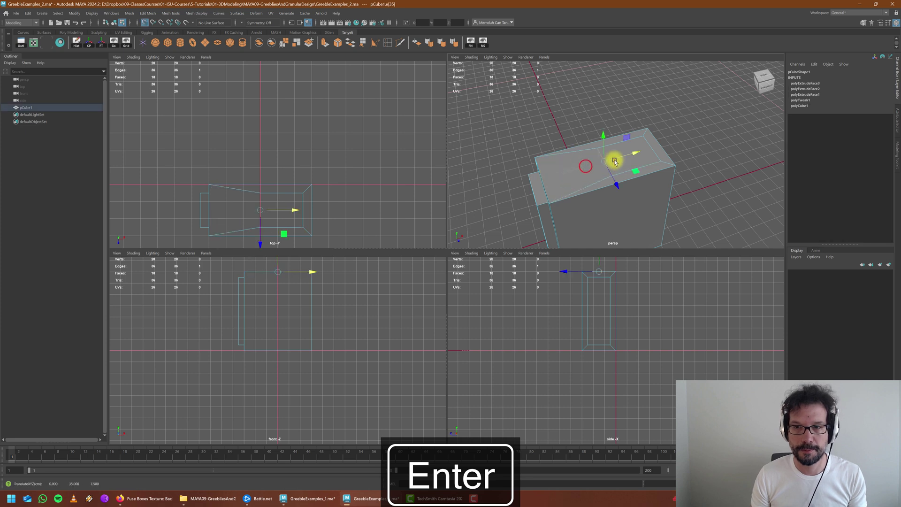
Step: Extrude the shortened top inset face upward with a Local Translate Z of 2.5
right_drag(645, 161, 645, 179)
click(639, 155)
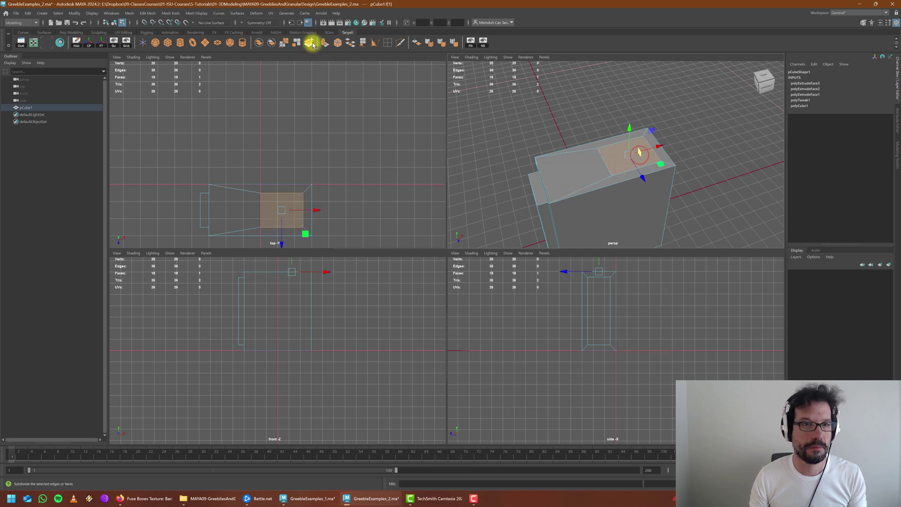
click(325, 42)
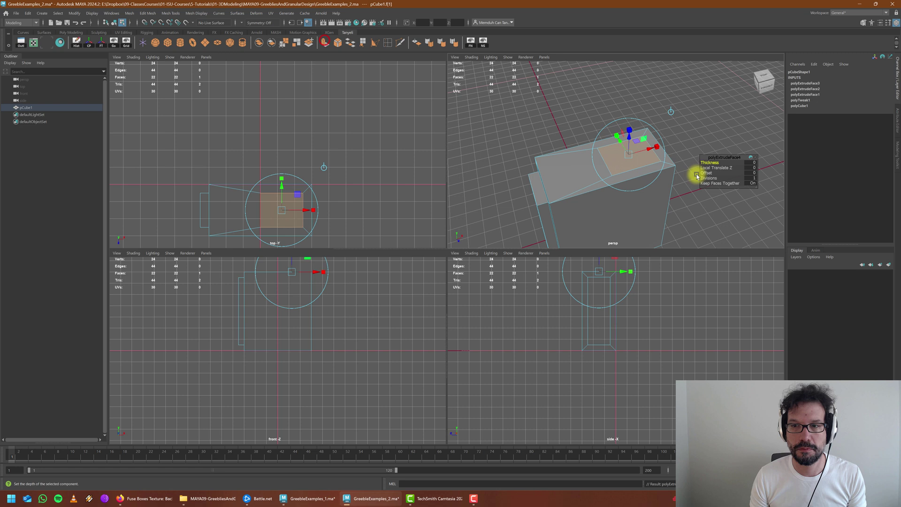
drag(630, 143, 629, 136)
key(ctrl+z)
click(748, 166)
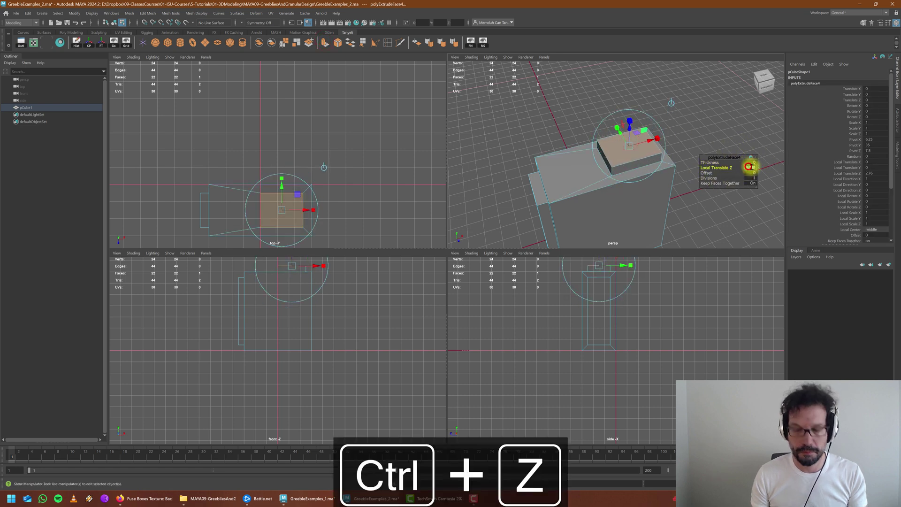
text(2.5)
key(Return)
Step: Inset the box's large front face by extruding it with an offset of 2.5
alt+drag(579, 150, 595, 163)
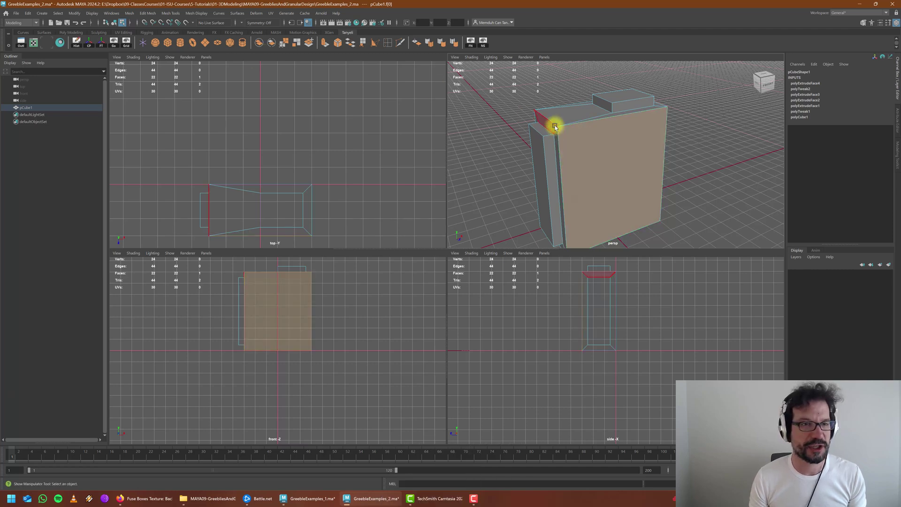
alt+drag(646, 119, 564, 164)
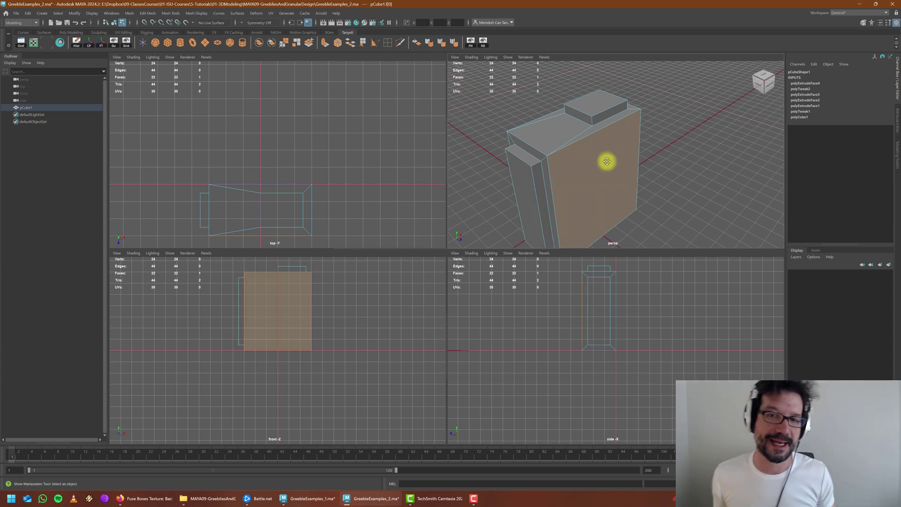
mouse_move(605, 161)
alt+mouse_down()
mouse_move(582, 186)
mouse_move(609, 168)
alt+mouse_up()
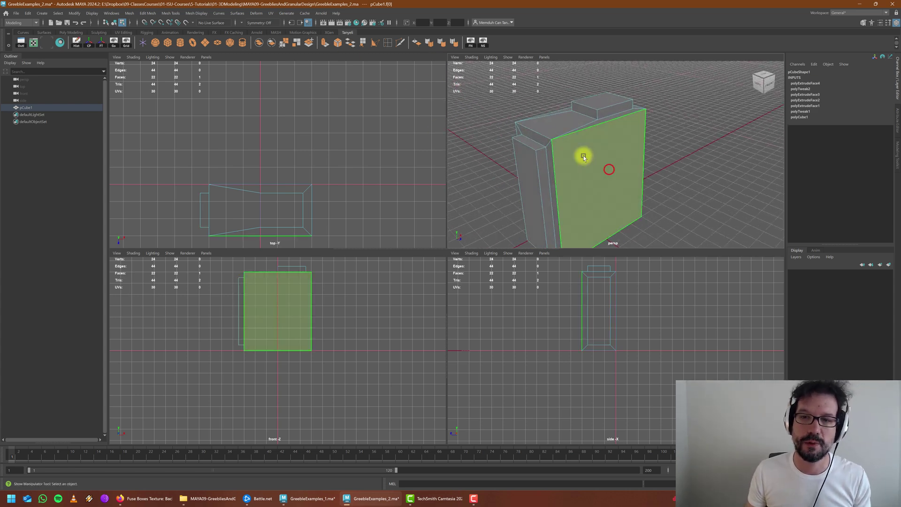
click(324, 42)
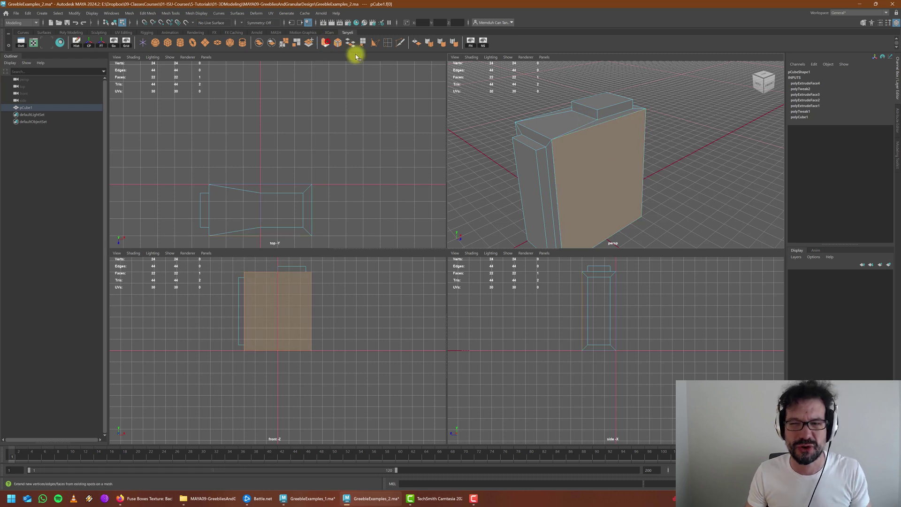
click(750, 174)
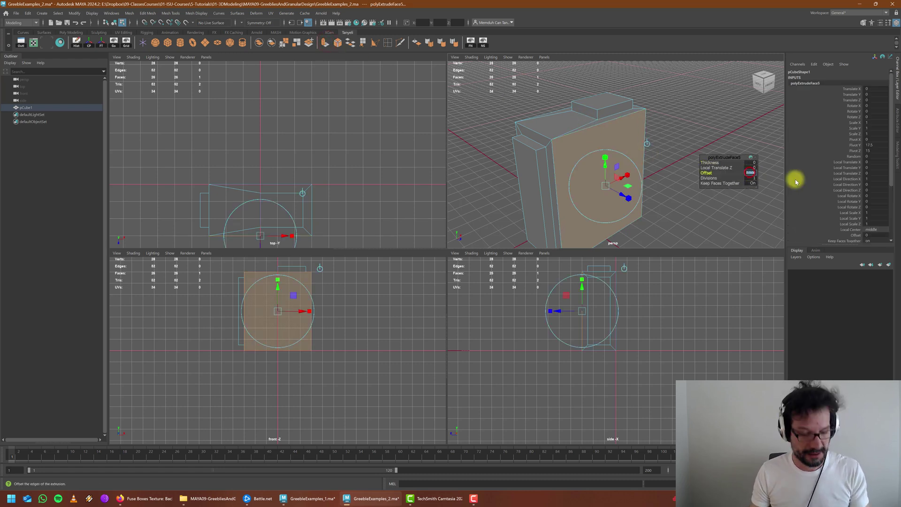
text(2.5)
key(Return)
Step: Raise the front inset's bottom edge and pull its far vertical edge inward to form a small rectangular panel in the upper corner
right_drag(623, 158, 623, 139)
click(617, 220)
key(w)
drag(609, 195, 598, 162)
click(637, 134)
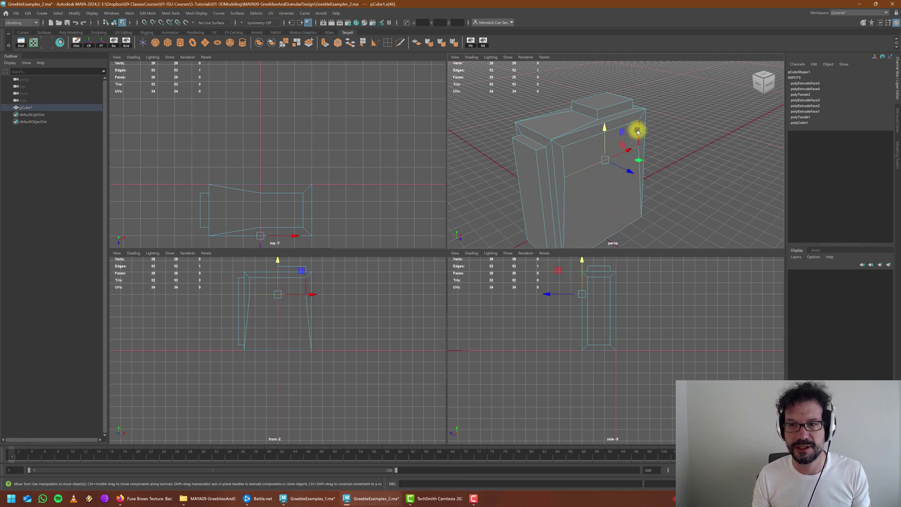
drag(660, 130, 595, 153)
Step: Recess the small front panel by extruding it with a Local Translate Z of -1
key(F11)
click(587, 155)
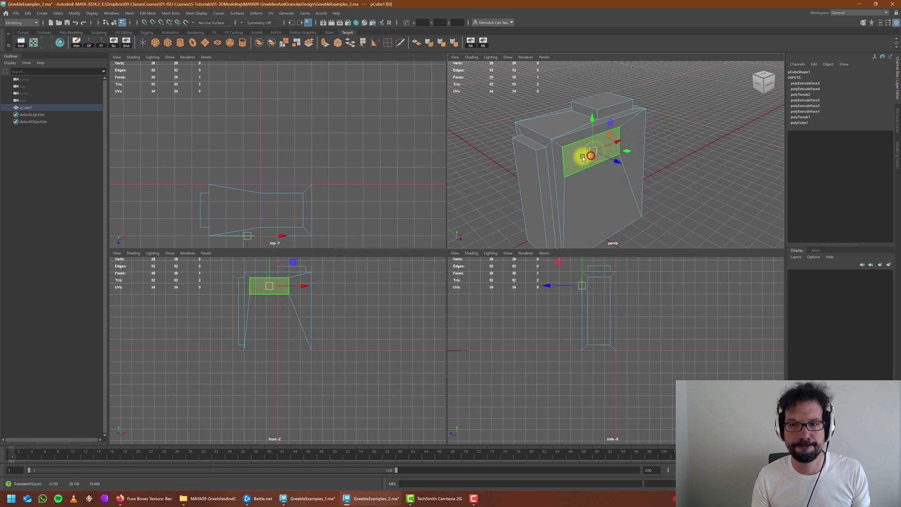
click(338, 43)
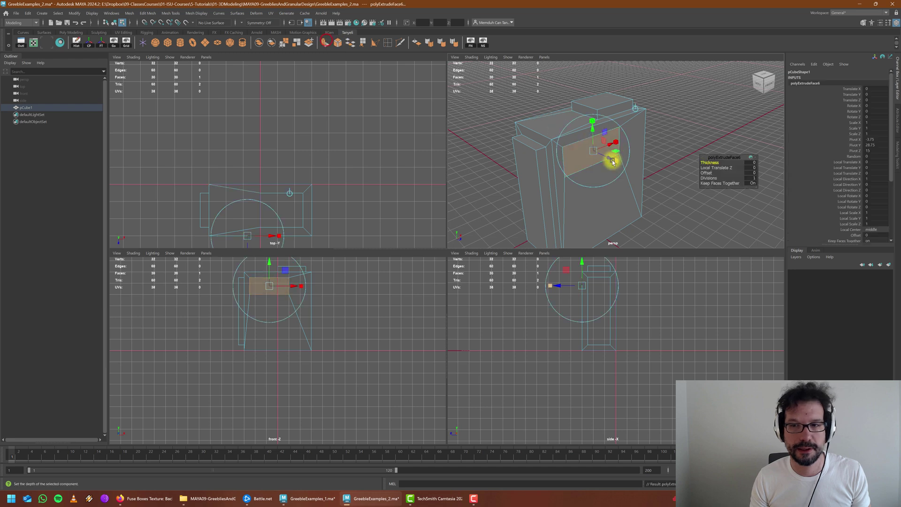
drag(607, 155, 747, 169)
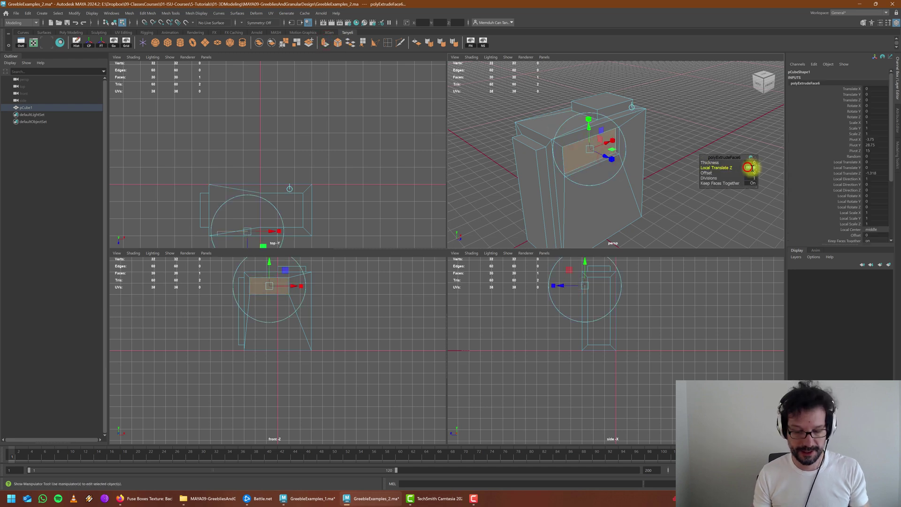
key(Return)
Step: Inset the narrow face opposite the protruding side panel by extruding it with a small offset
alt+drag(649, 158, 627, 176)
scroll(616, 154, up, 5)
right_drag(571, 157, 572, 176)
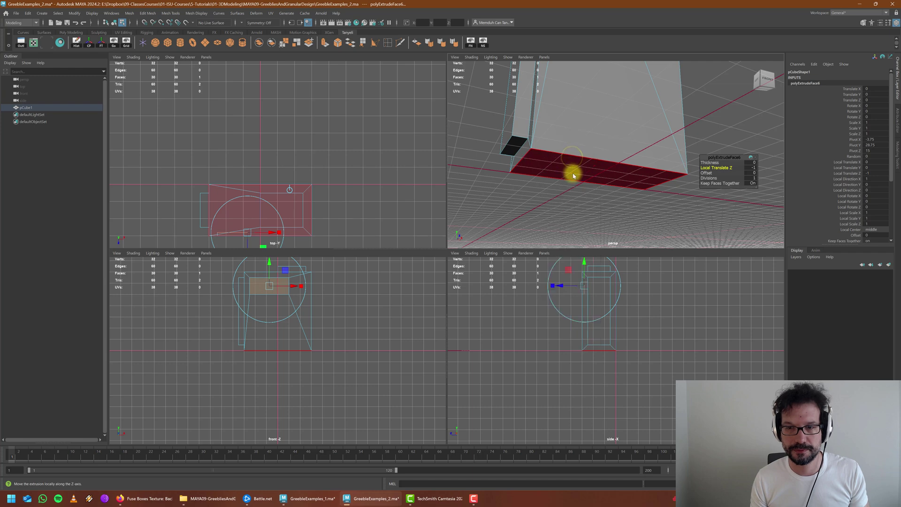
key(q)
click(554, 167)
alt+drag(613, 169, 567, 169)
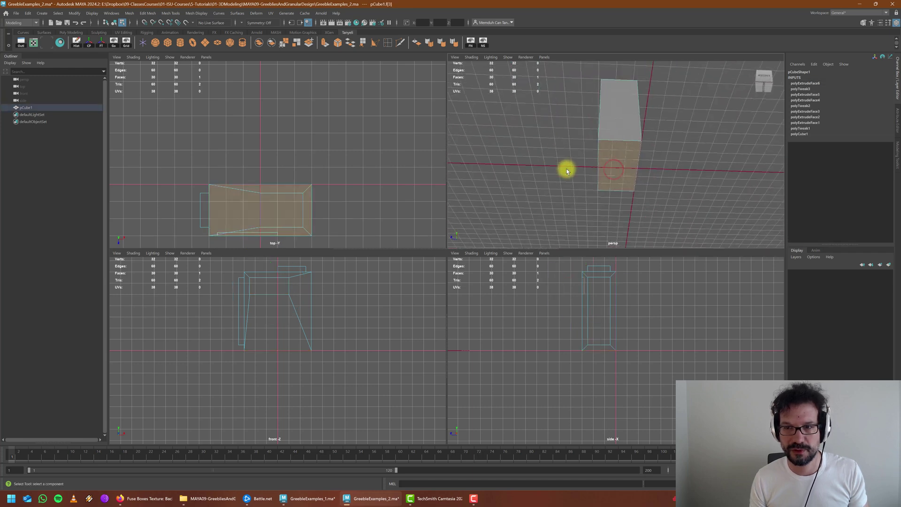
mouse_move(585, 136)
alt+mouse_down()
mouse_move(607, 160)
mouse_move(633, 163)
mouse_move(601, 160)
mouse_move(584, 175)
mouse_move(593, 149)
mouse_move(592, 158)
mouse_move(607, 159)
mouse_move(597, 157)
mouse_move(602, 170)
alt+mouse_up()
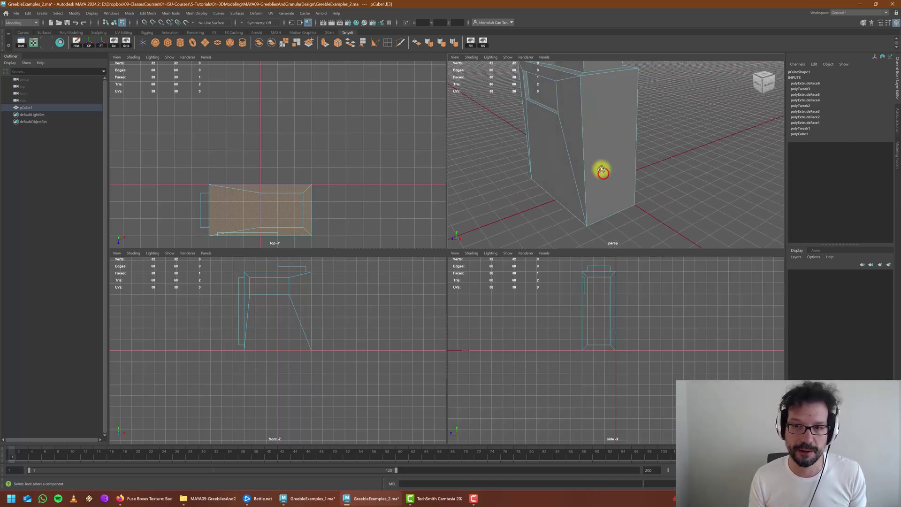
click(601, 151)
click(325, 44)
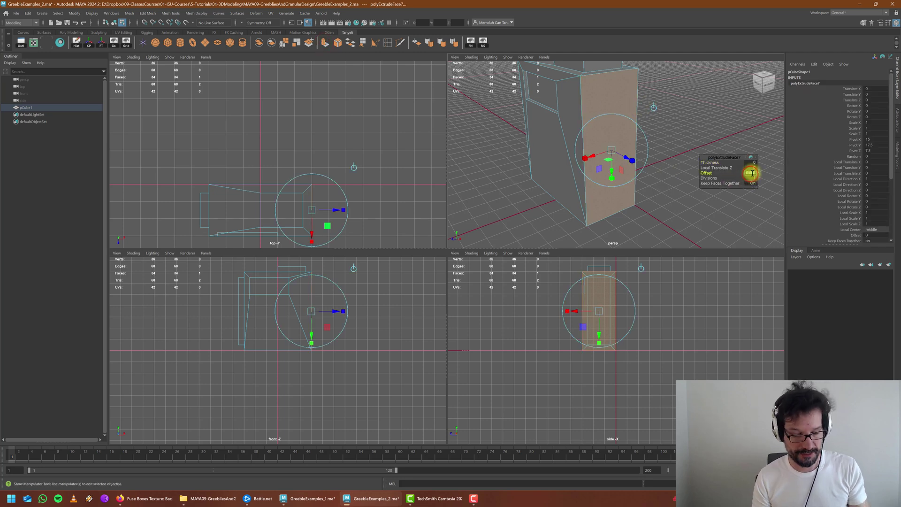
key(Return)
Step: Lower the top edge of that narrow face's inset to just below the box's mid-height, snapped to the grid
right_drag(601, 78, 597, 61)
click(601, 78)
key(w)
key(x)
drag(611, 68, 632, 156)
Step: Extrude the lower panel on the narrow face outward with a Local Translate Z of 1
right_drag(619, 184, 619, 203)
click(618, 198)
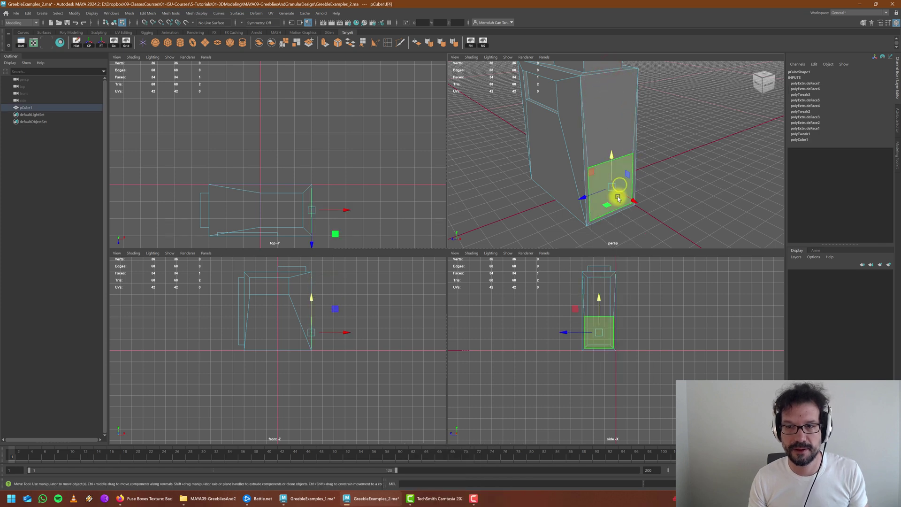
click(325, 43)
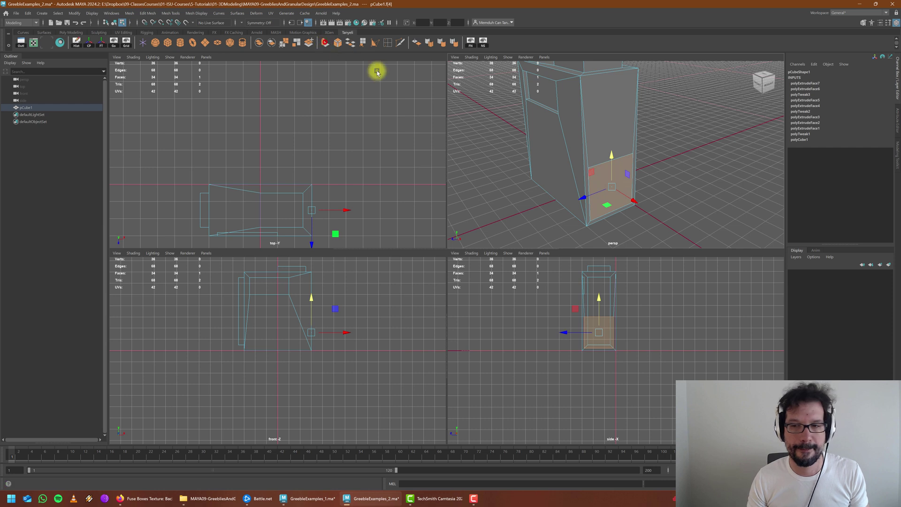
drag(626, 194, 630, 196)
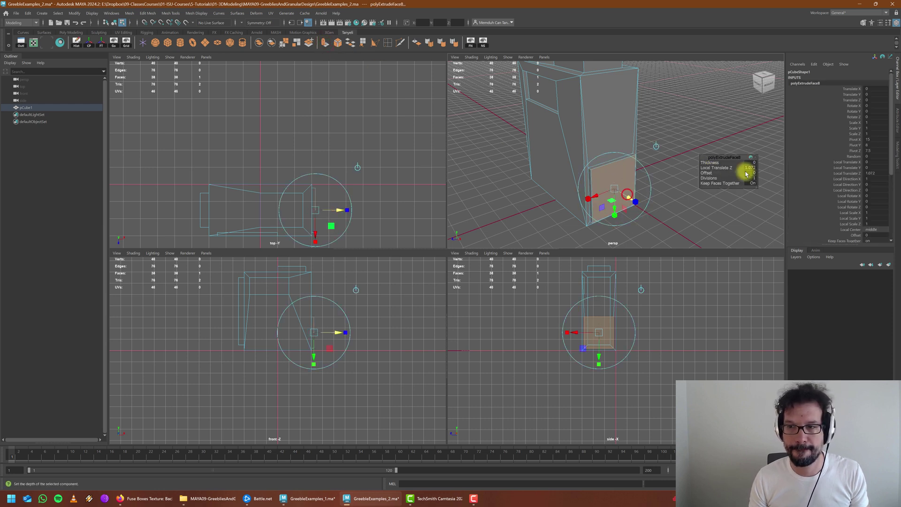
text(1)
key(Return)
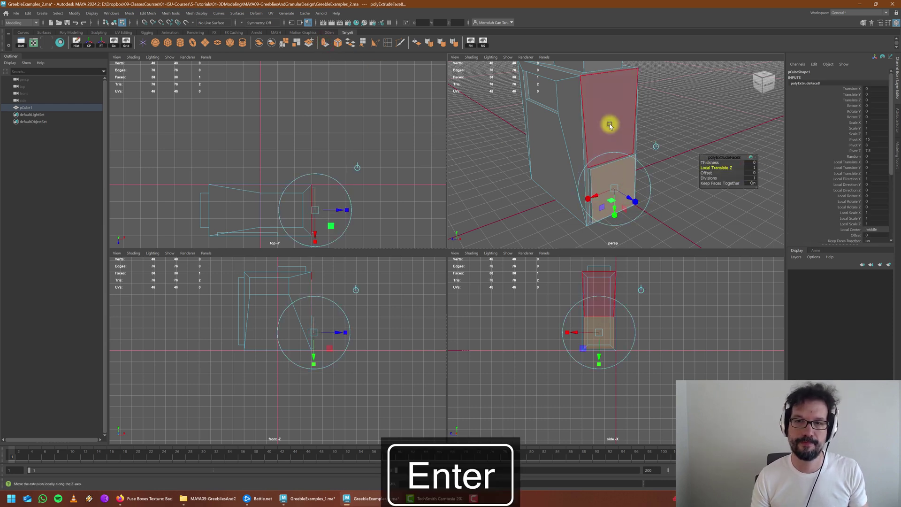
Step: Return to object mode, deselect the box and look over its front and side panels
right_drag(609, 123, 643, 110)
scroll(656, 128, down, 5)
click(659, 128)
alt+drag(625, 167, 598, 177)
scroll(591, 172, up, 5)
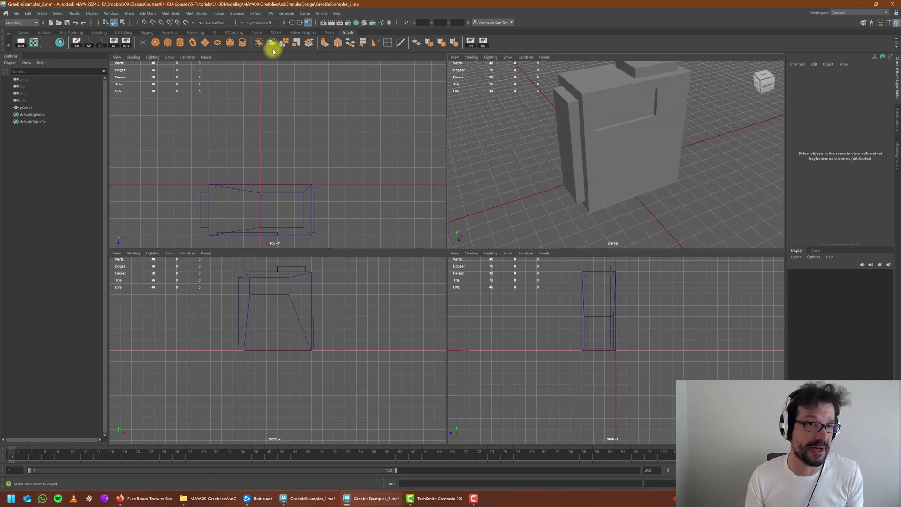
Step: Set the grid's subdivisions to 100 and apply the finer grid
click(122, 46)
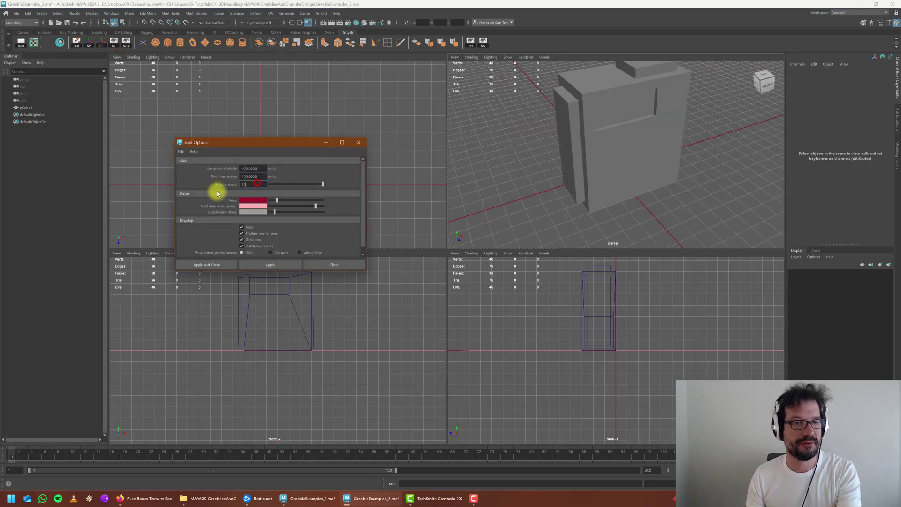
text(100)
click(217, 265)
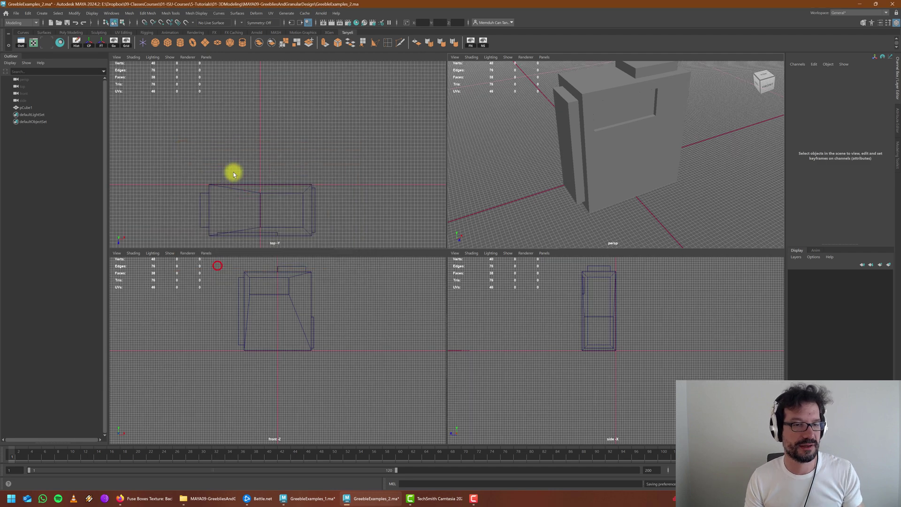
Step: Move the protruding side panel's outer vertices toward the box, reducing its protrusion to 0.5
scroll(231, 175, up, 2)
click(220, 190)
alt+middle_drag(227, 198, 302, 167)
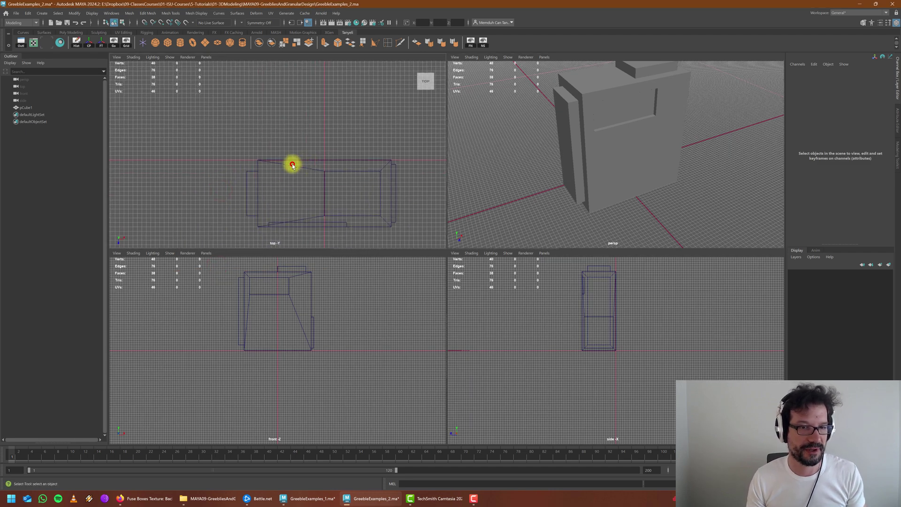
right_drag(292, 164, 258, 165)
click(290, 165)
key(w)
drag(213, 160, 253, 228)
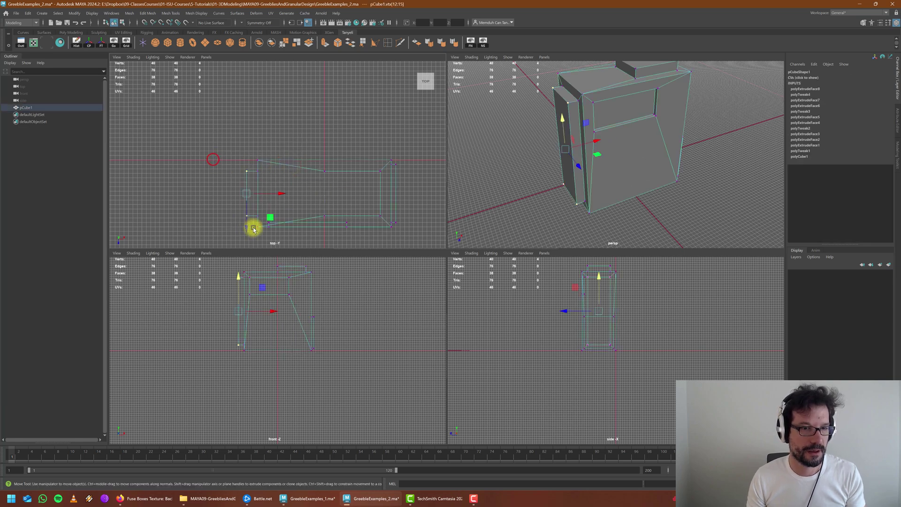
drag(280, 193, 253, 202)
Step: Widen the thin side panel by moving its front and back vertices to 1 unit from the box's edges
drag(233, 212, 260, 222)
drag(233, 167, 258, 165)
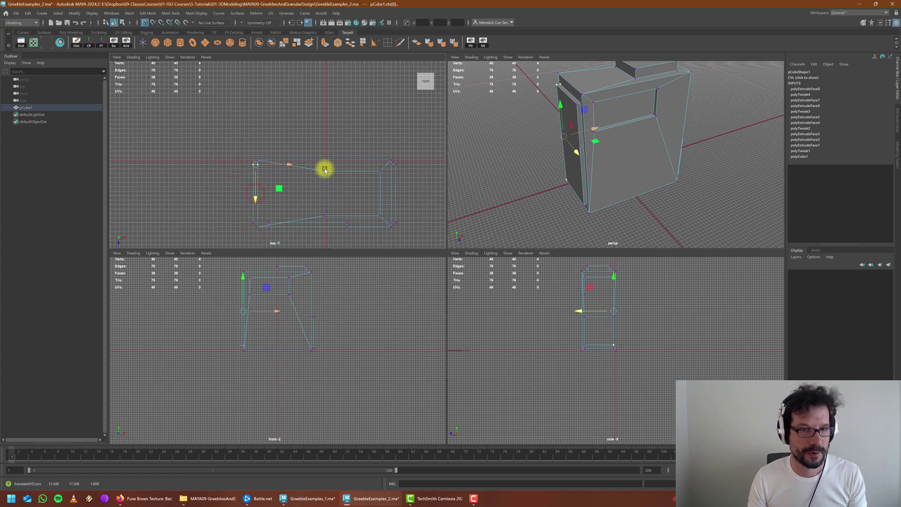
alt+drag(615, 129, 627, 166)
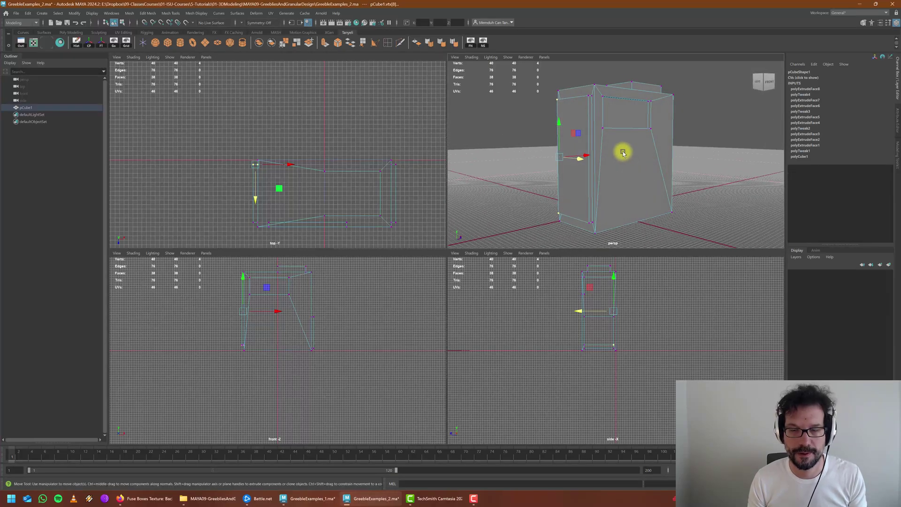
Step: Raise the thin side panel's top vertices in the front view so they sit closer to the box's top edge
scroll(241, 357, up, 5)
drag(146, 325, 182, 343)
alt+middle_drag(223, 328, 274, 424)
alt+middle_drag(268, 324, 300, 410)
alt+middle_drag(302, 320, 282, 340)
drag(226, 328, 263, 344)
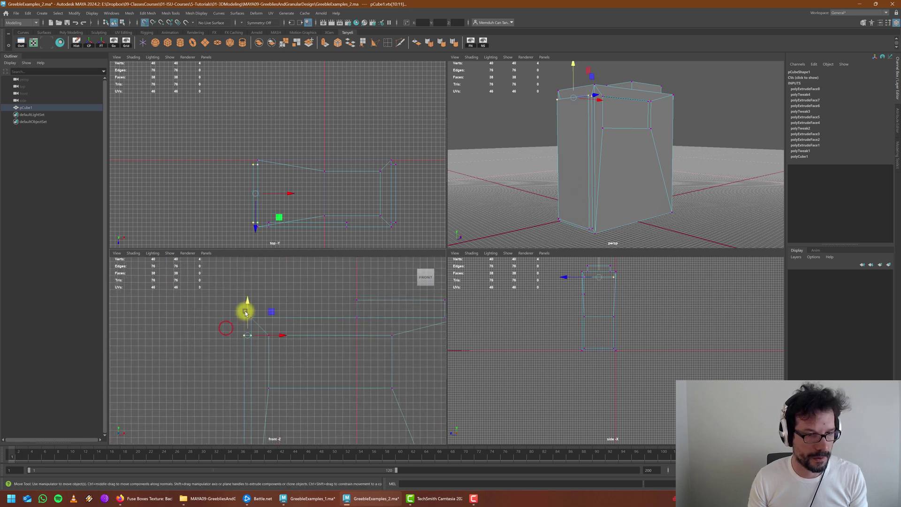
drag(245, 313, 245, 303)
alt+drag(591, 162, 605, 148)
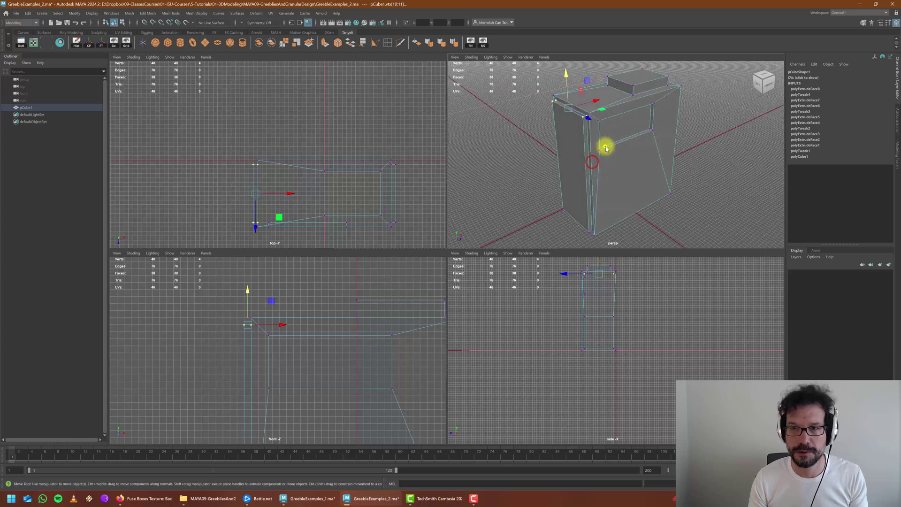
Step: Return to object mode, reselect the whole box and delete its construction history
right_drag(604, 146, 639, 136)
click(683, 144)
scroll(657, 150, down, 5)
mouse_move(650, 175)
alt+mouse_down()
mouse_move(614, 171)
mouse_move(663, 171)
alt+mouse_up()
key(alt+5)
click(630, 151)
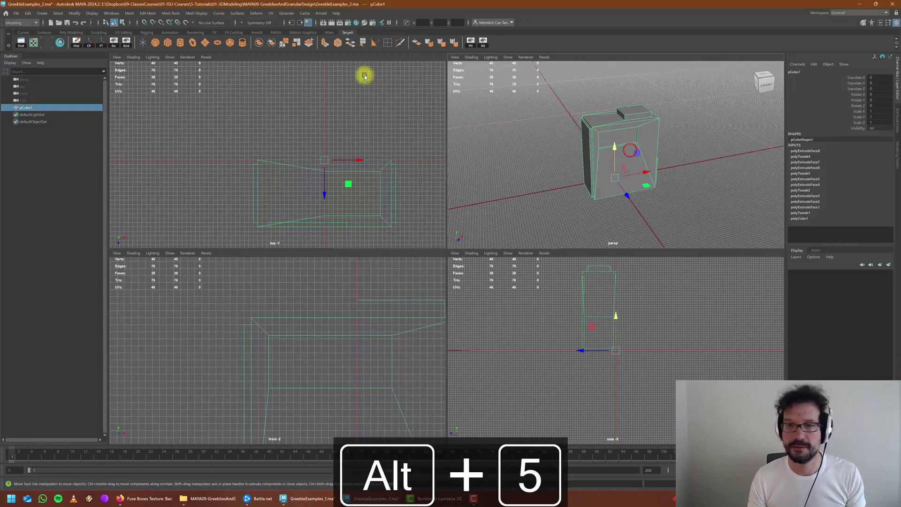
click(76, 42)
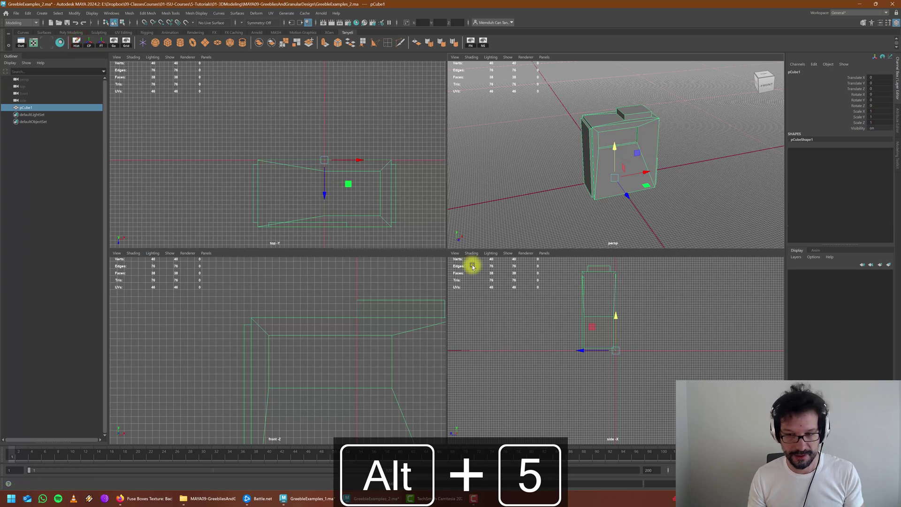
Step: Enlarge the perspective view and open the UV Editor beside it with the box's UV layout framed
alt+drag(604, 334, 619, 347)
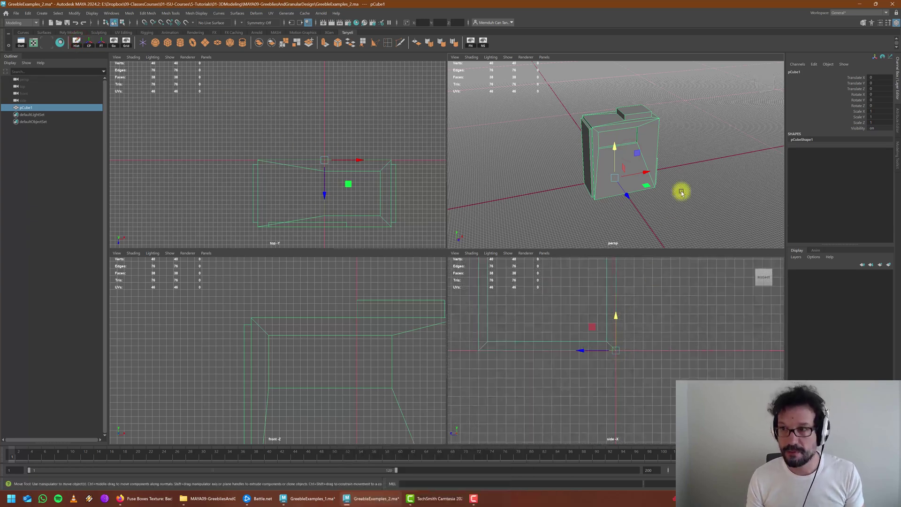
mouse_move(659, 171)
alt+mouse_down()
mouse_move(590, 172)
mouse_move(663, 167)
mouse_move(648, 177)
alt+mouse_up()
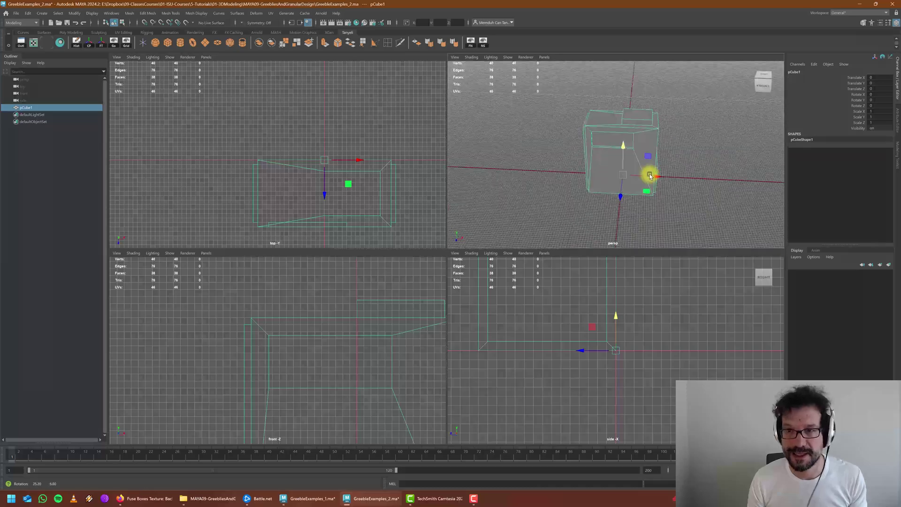
key(space)
alt+drag(493, 209, 443, 247)
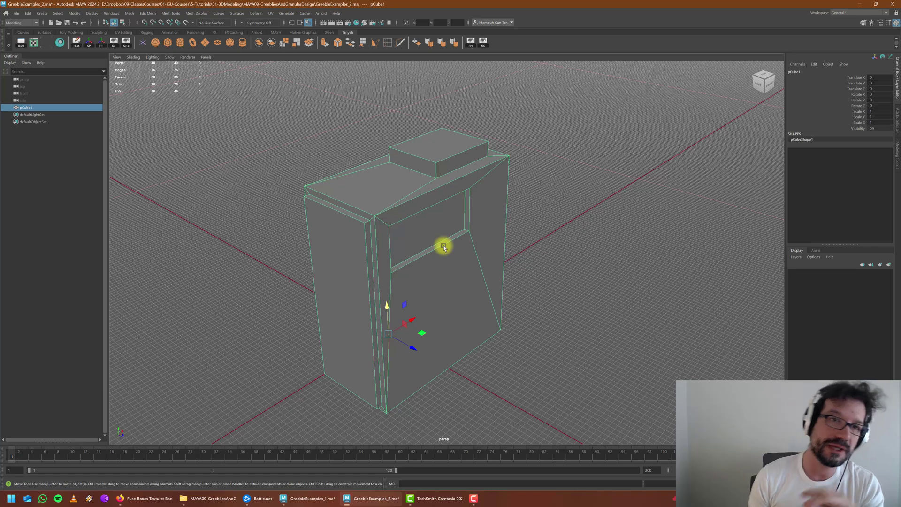
click(272, 14)
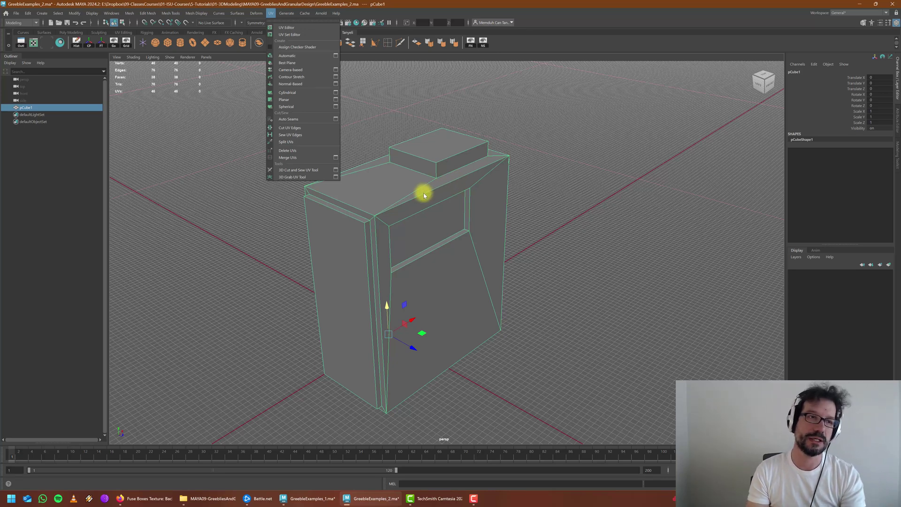
click(33, 43)
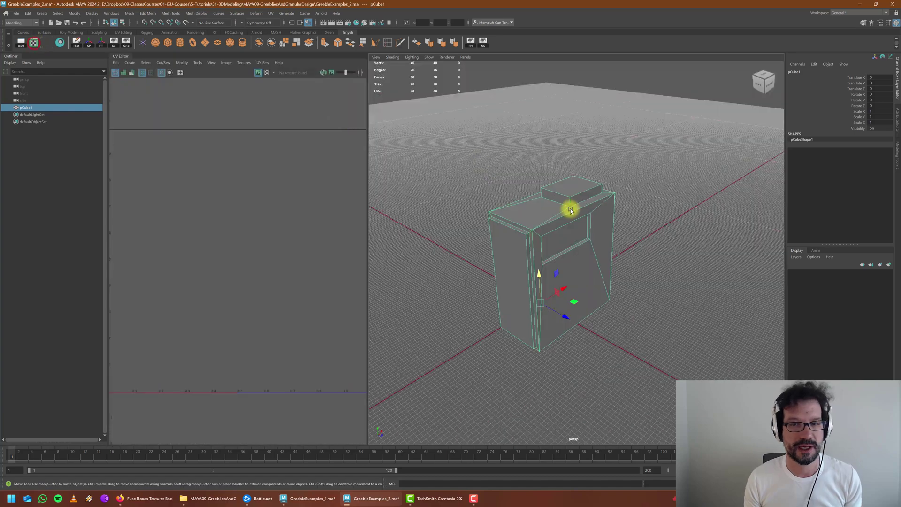
scroll(276, 238, down, 5)
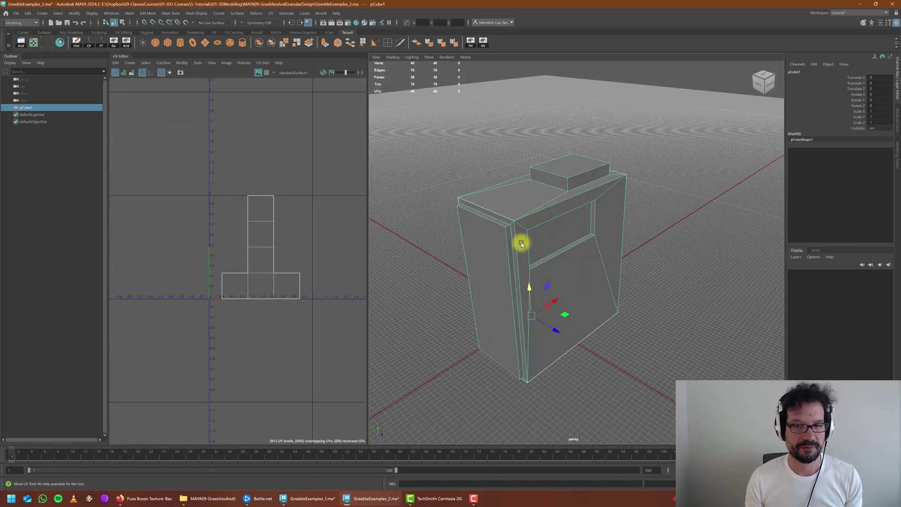
alt+drag(569, 283, 424, 319)
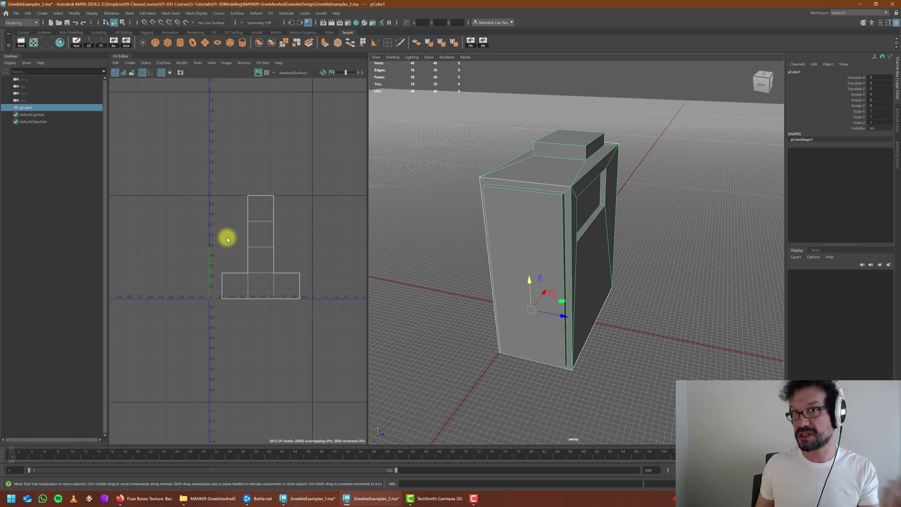
Step: Apply an automatic UV projection to the box and look over the new shells
alt+drag(527, 220, 488, 230)
click(270, 13)
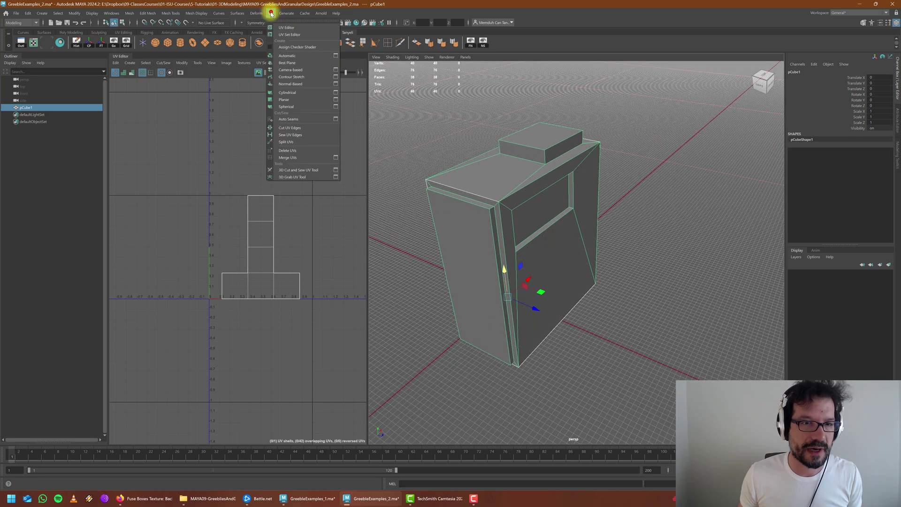
click(270, 13)
click(270, 13)
click(299, 60)
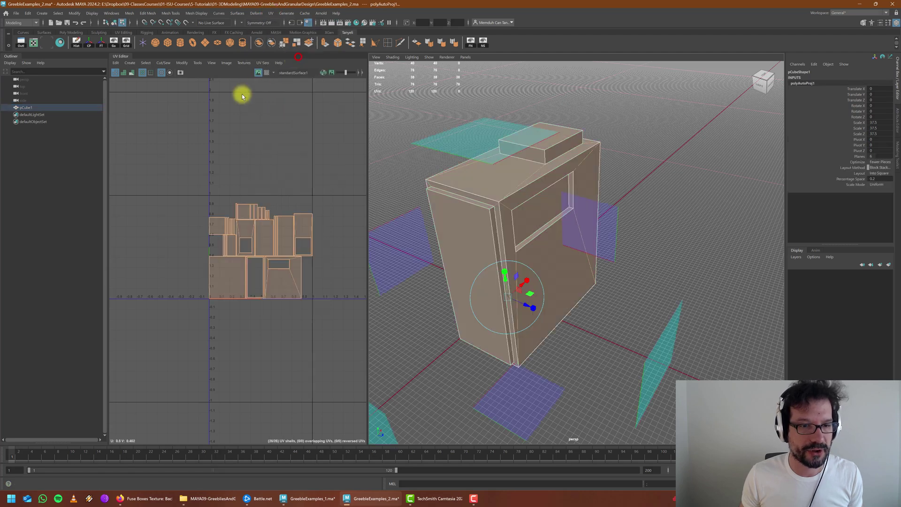
scroll(257, 198, up, 5)
scroll(181, 161, down, 3)
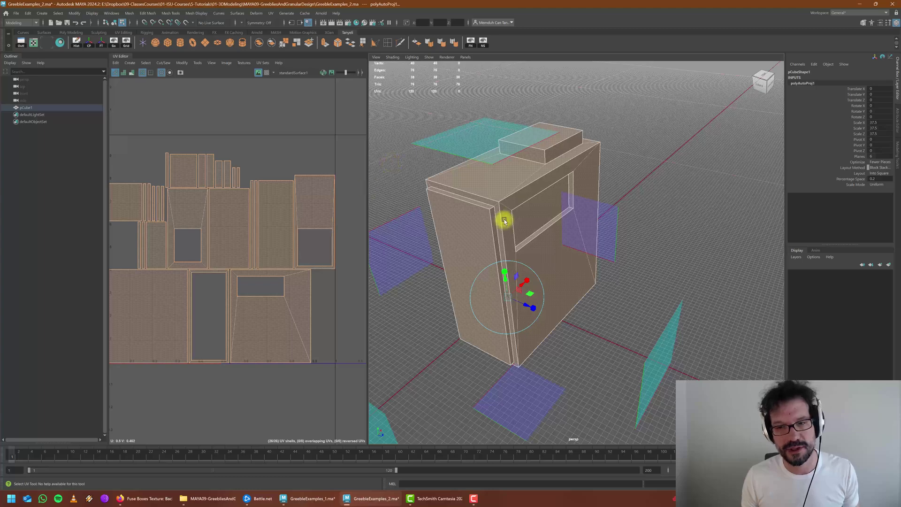
Step: Select the four edges around the top face of the raised block on the box's roof
alt+drag(504, 220, 589, 202)
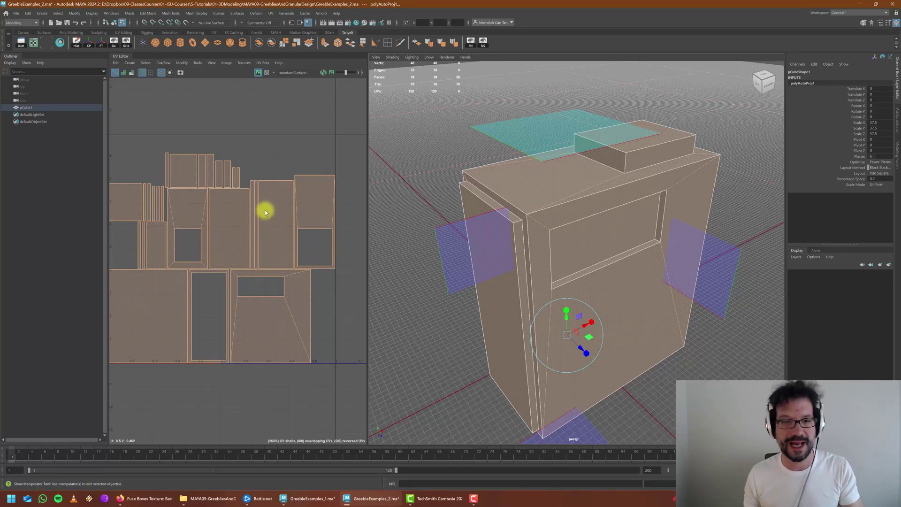
right_drag(548, 178, 601, 215)
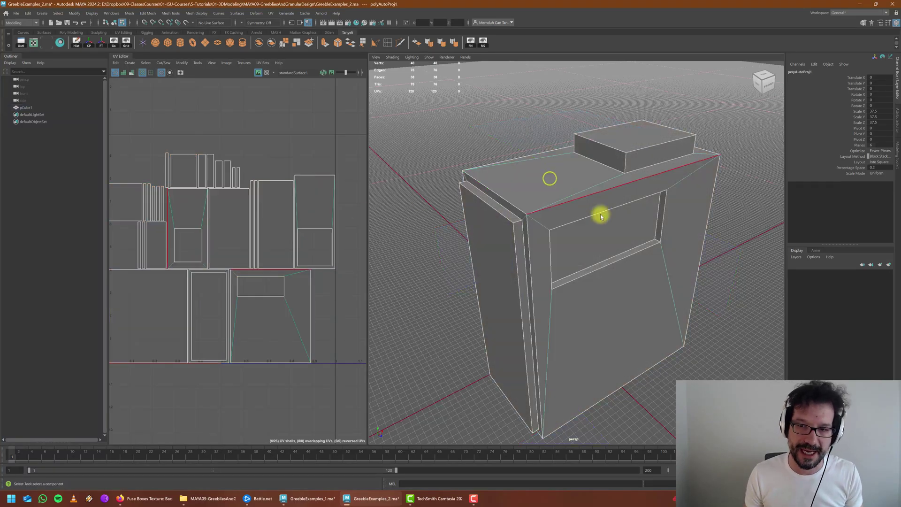
alt+drag(600, 216, 549, 204)
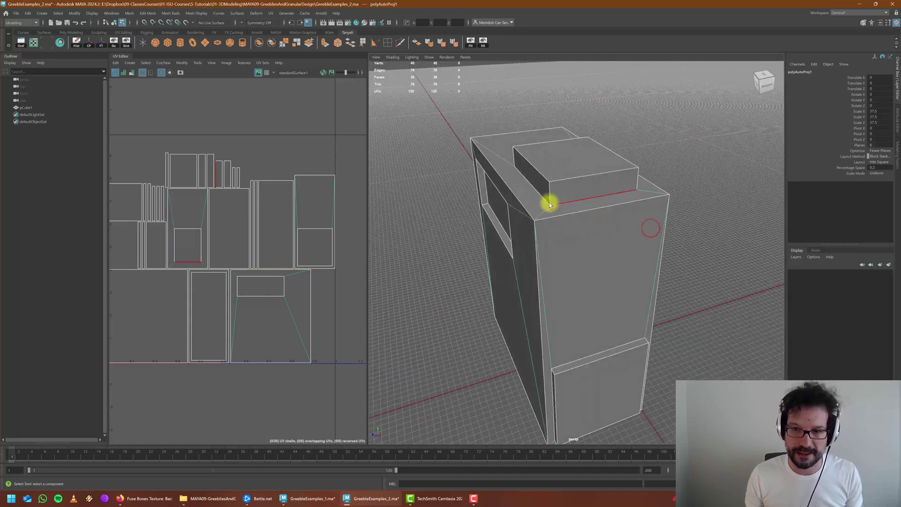
alt+drag(548, 167, 585, 251)
click(577, 243)
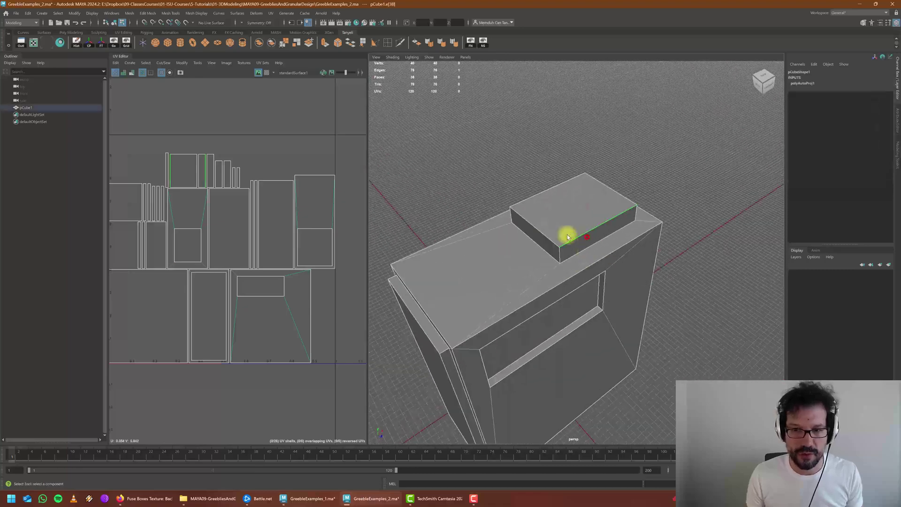
alt+drag(514, 246, 590, 242)
shift+click(581, 199)
alt+drag(525, 211, 576, 211)
shift+click(546, 205)
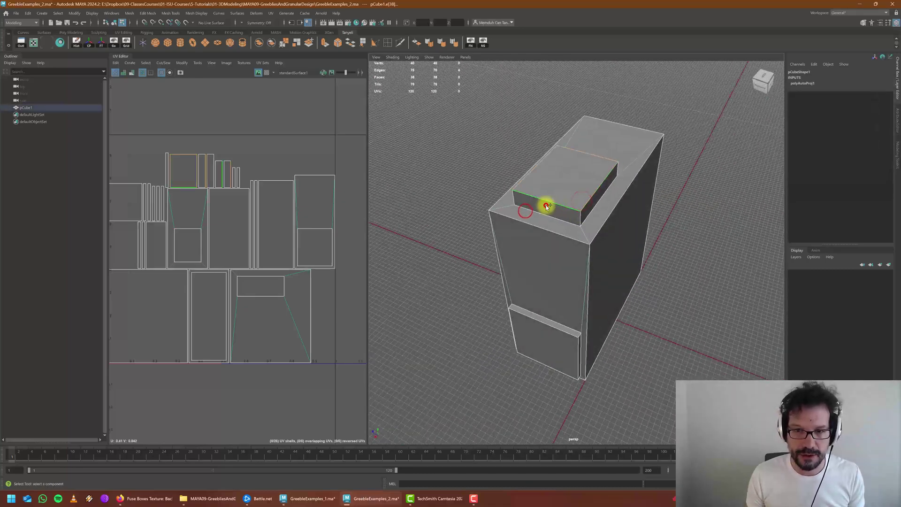
Step: Open the UV Toolkit and sew the raised block's selected edges together
click(198, 63)
click(216, 75)
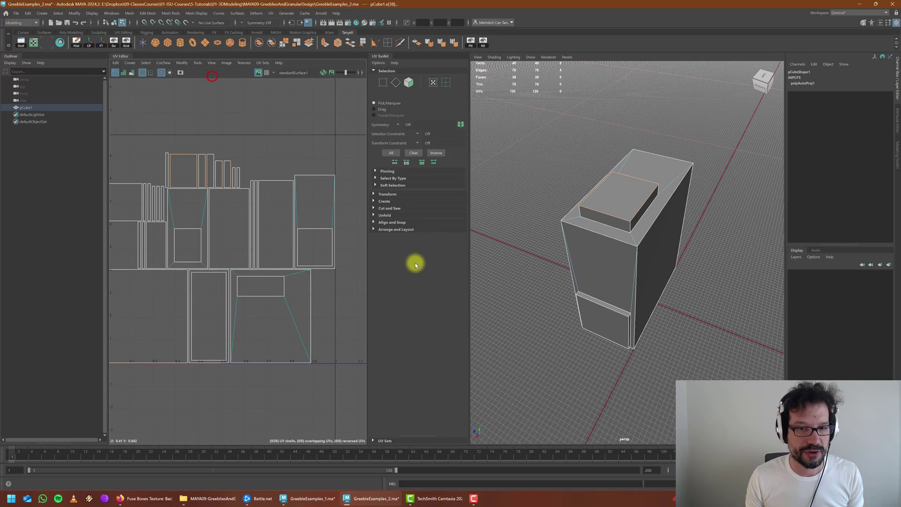
click(378, 208)
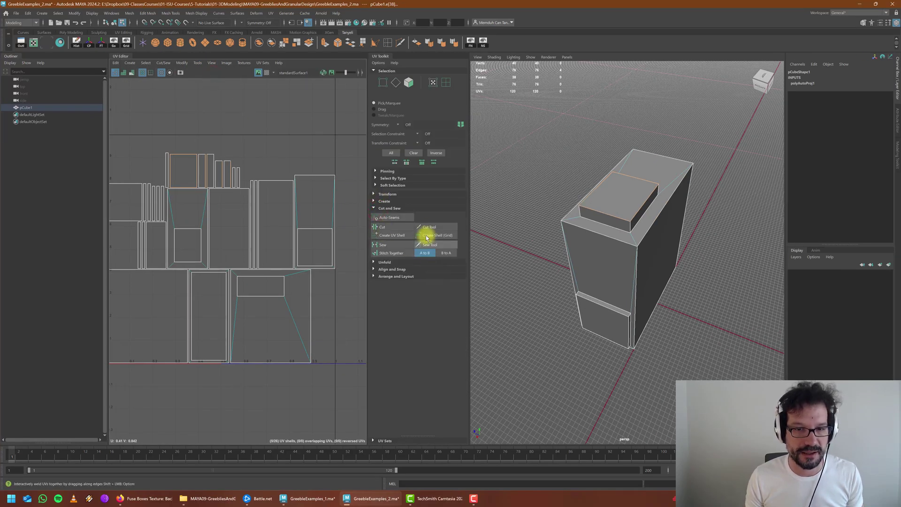
click(391, 247)
key(w)
scroll(211, 176, up, 2)
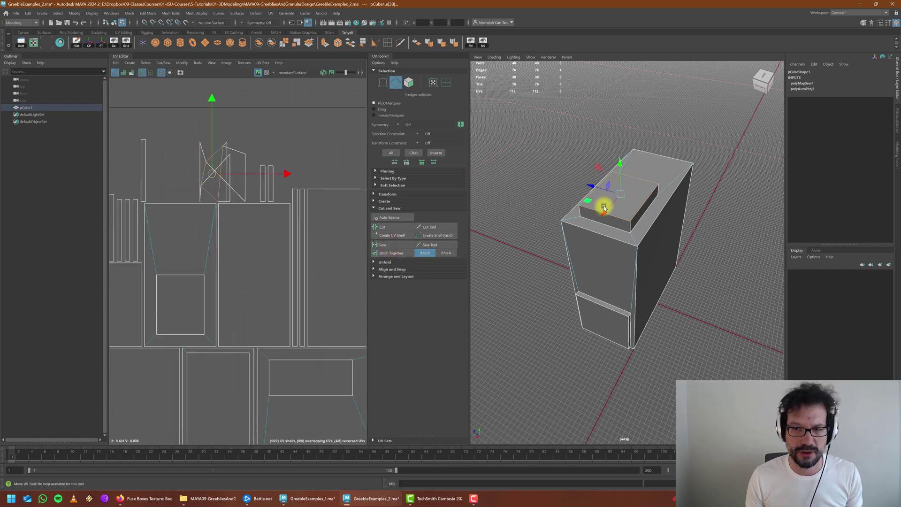
Step: Unfold the raised roof block's UV shell and move it above the other shells, outside the UV tile
right_drag(604, 207, 596, 228)
click(625, 206)
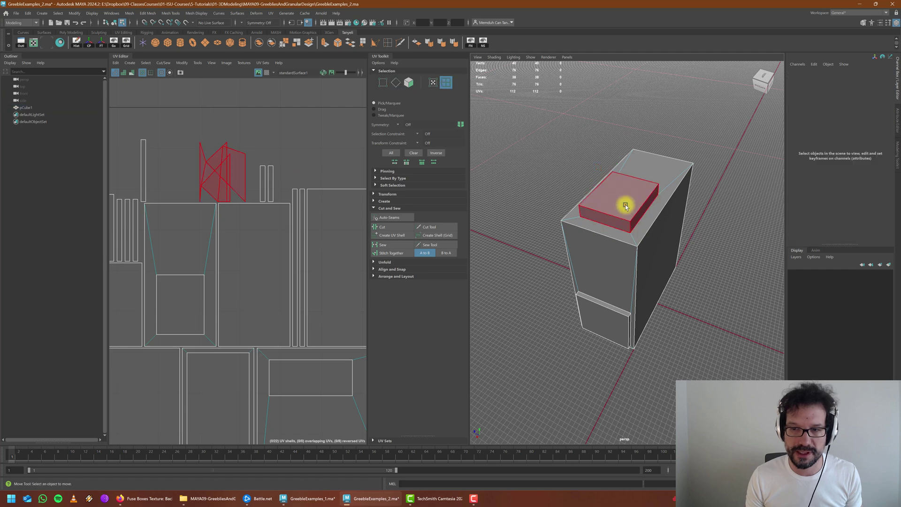
click(626, 206)
click(384, 262)
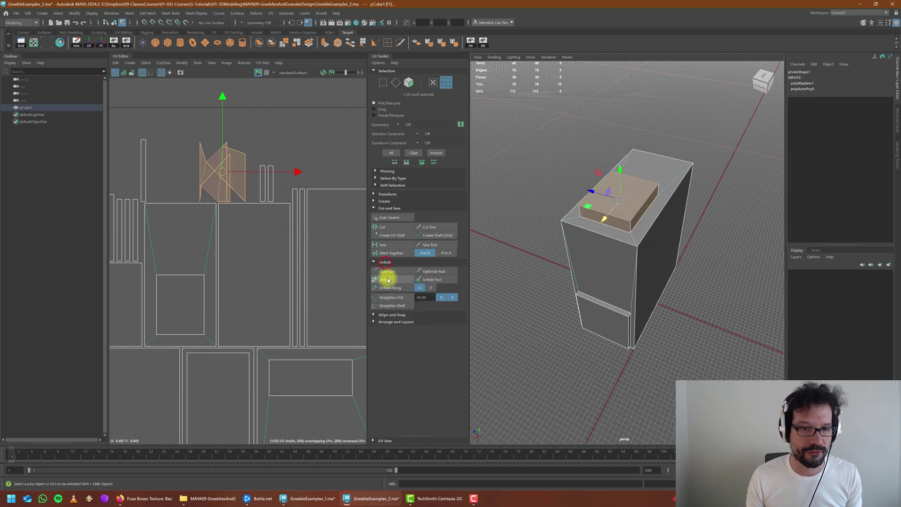
click(385, 279)
scroll(264, 249, down, 3)
drag(247, 216, 246, 156)
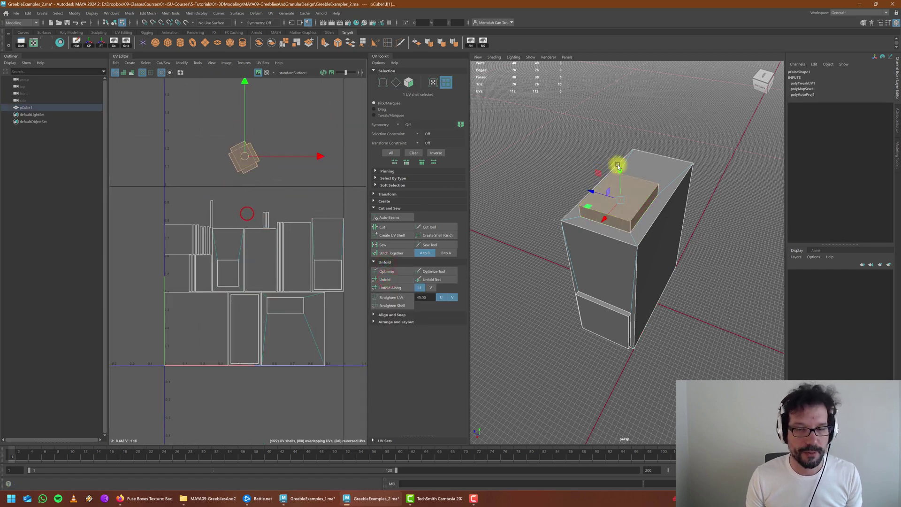
Step: Sew the UVs along the four edges around the outer face of the small raised panel at the box's base
scroll(629, 205, up, 5)
scroll(624, 211, down, 5)
alt+drag(613, 217, 629, 298)
scroll(603, 257, up, 3)
click(616, 299)
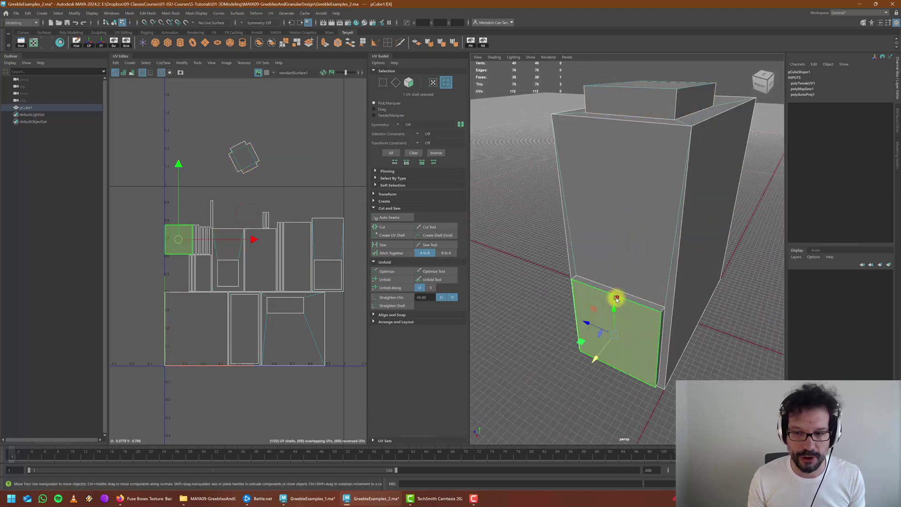
right_drag(580, 284, 592, 249)
mouse_move(579, 277)
alt+mouse_down()
mouse_move(633, 281)
mouse_move(584, 266)
alt+mouse_up()
click(584, 266)
shift+click(578, 304)
alt+drag(614, 318, 611, 302)
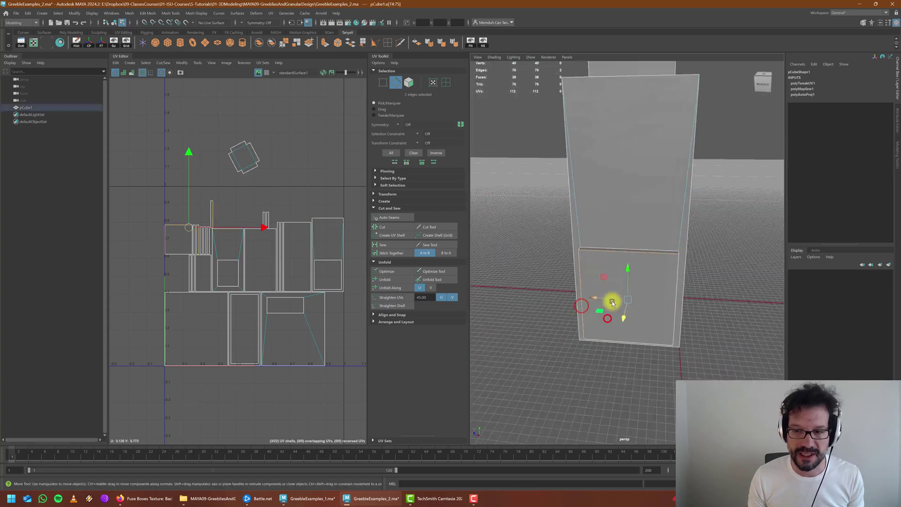
mouse_move(680, 301)
alt+mouse_down()
mouse_move(669, 295)
mouse_move(684, 284)
alt+mouse_up()
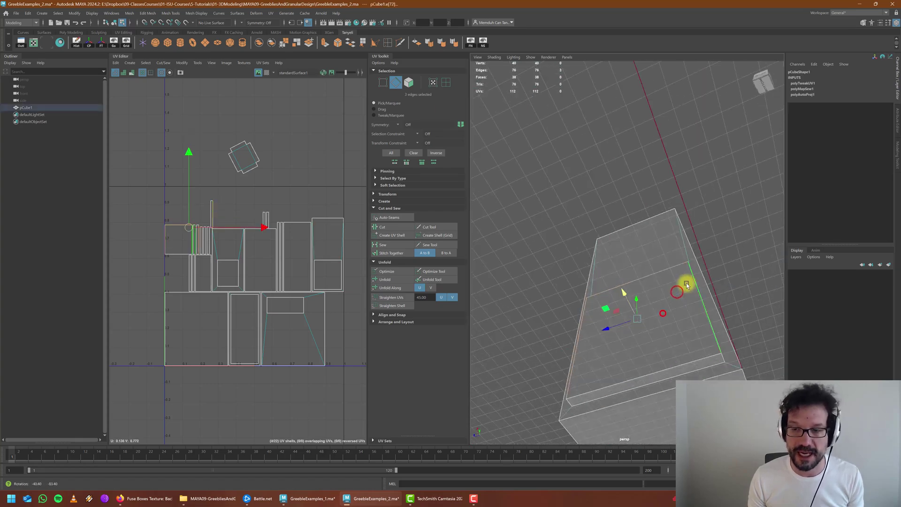
shift+click(682, 354)
alt+drag(600, 277, 613, 295)
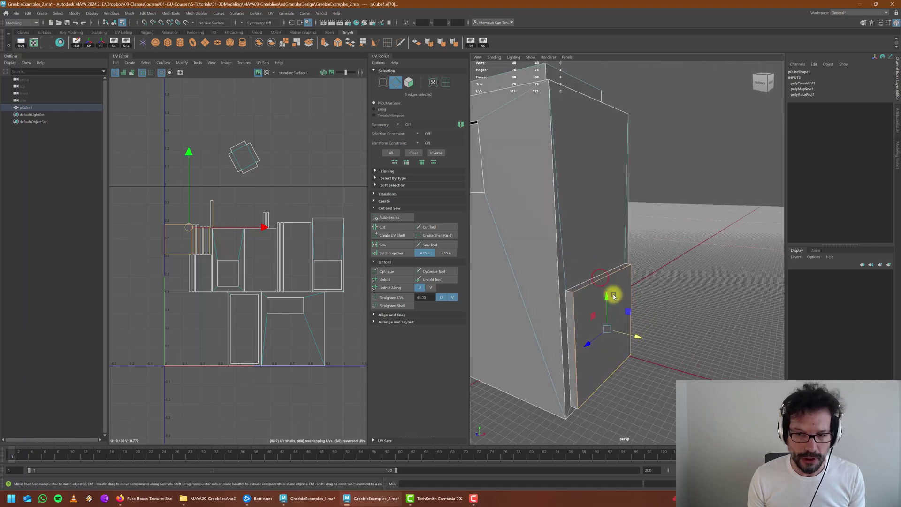
click(390, 247)
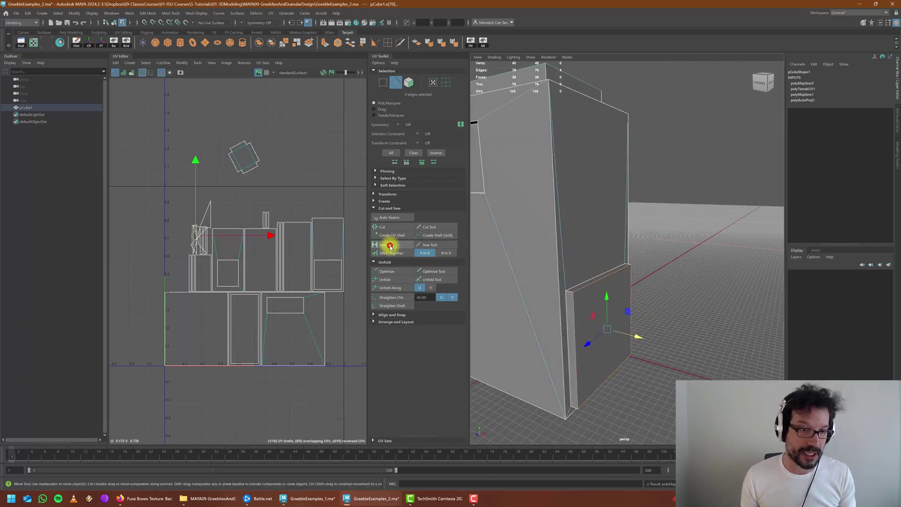
Step: Select the outer edges joining the faces of the box's main body and sew their UVs together
alt+drag(497, 237, 629, 203)
click(635, 205)
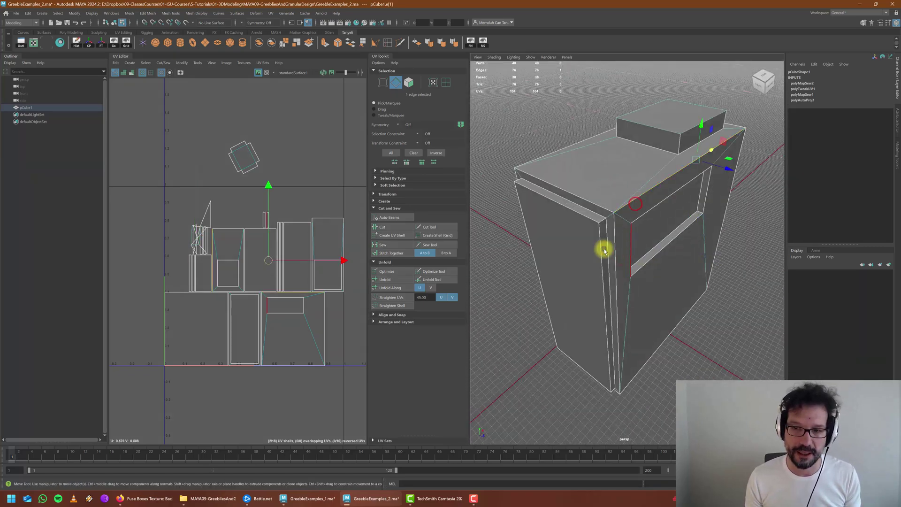
alt+drag(604, 249, 604, 242)
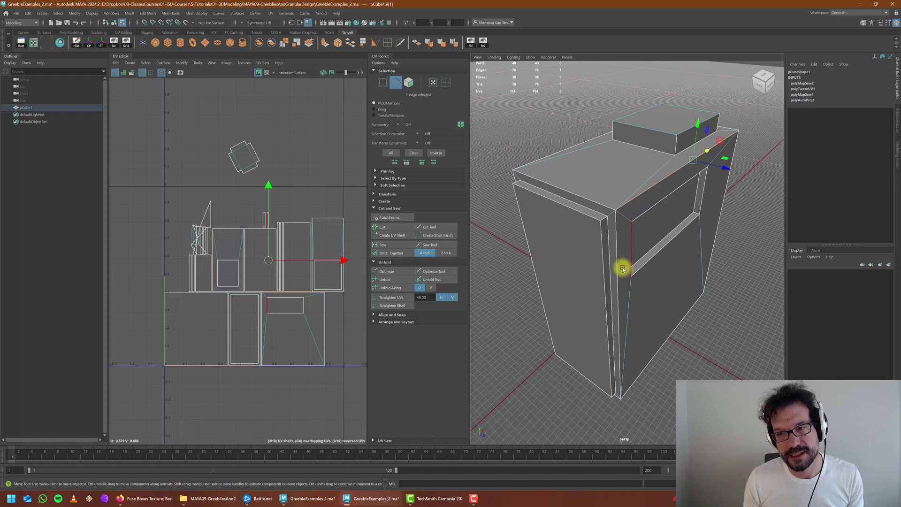
alt+drag(622, 269, 641, 263)
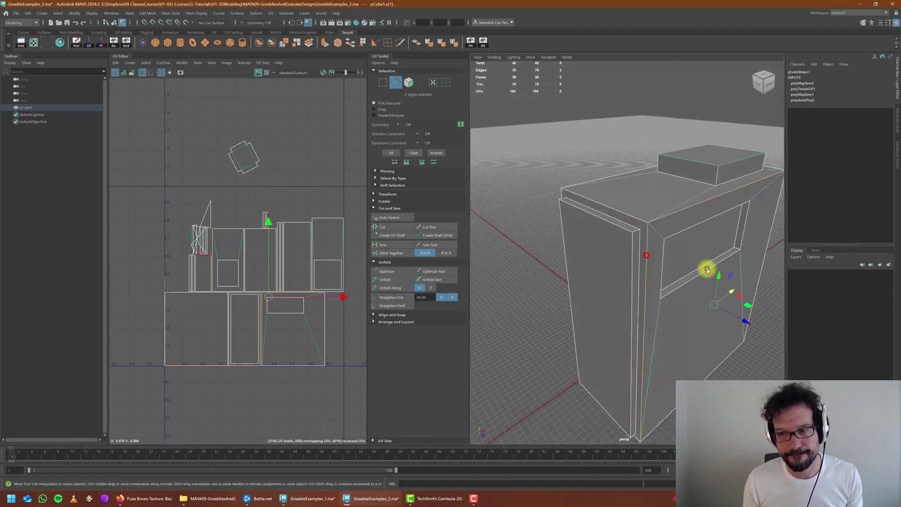
alt+drag(705, 269, 619, 261)
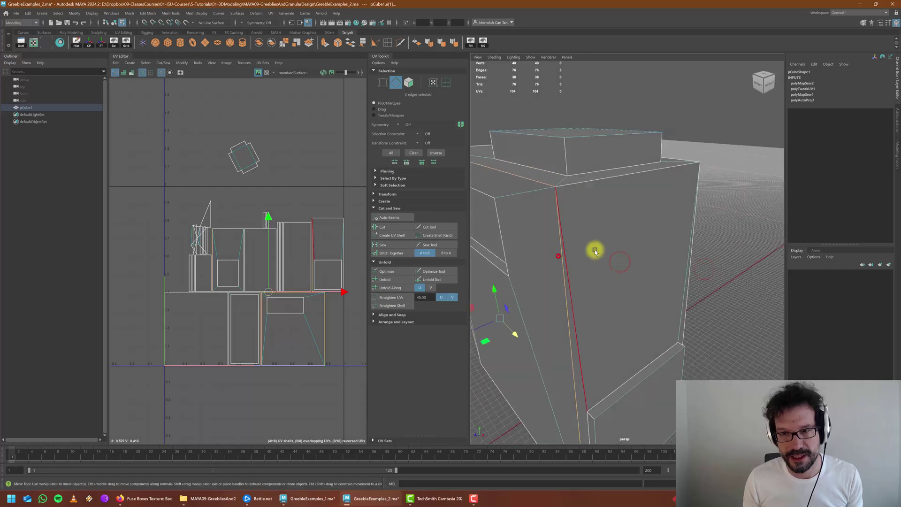
alt+right_drag(594, 252, 569, 235)
shift+click(623, 173)
alt+drag(623, 173, 623, 275)
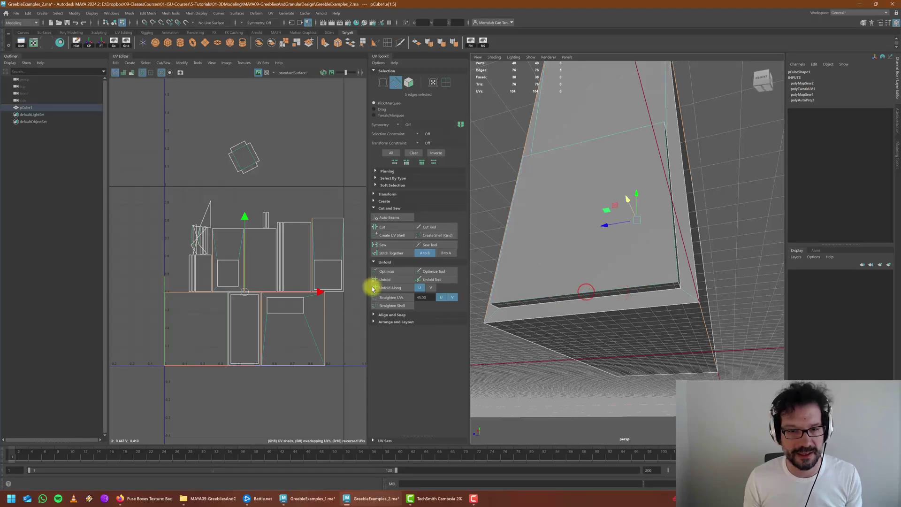
click(390, 245)
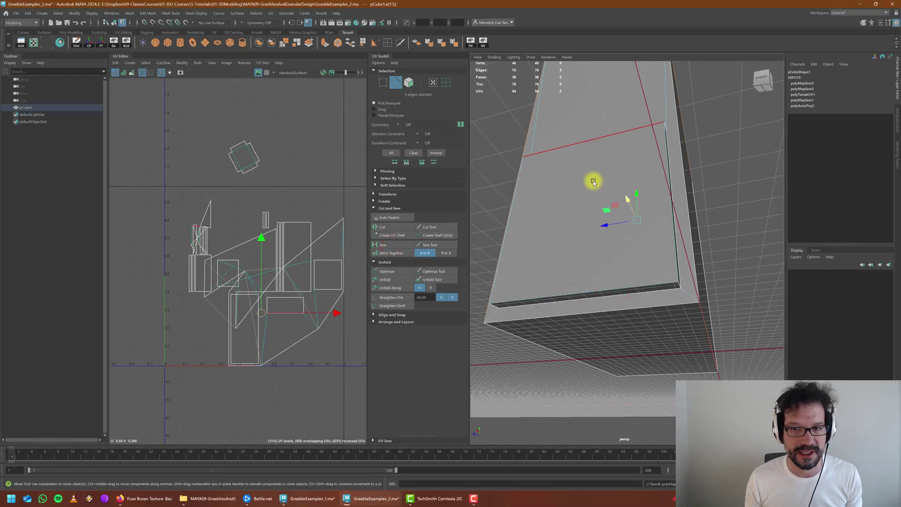
Step: Unfold the main body's UV shell and move it above the other shells, outside the UV tile
right_drag(593, 181, 617, 200)
click(582, 117)
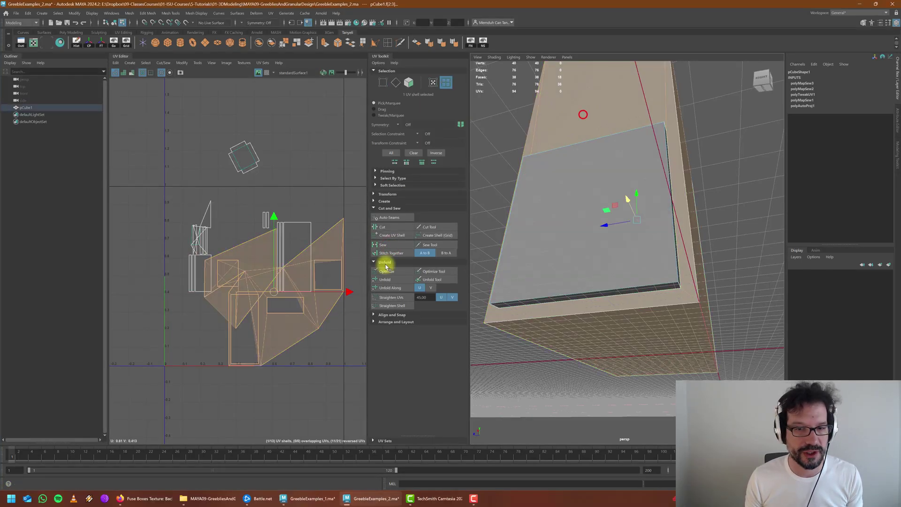
click(385, 279)
drag(268, 287, 323, 165)
scroll(322, 199, down, 1)
alt+middle_drag(322, 199, 273, 247)
click(326, 290)
scroll(563, 201, down, 6)
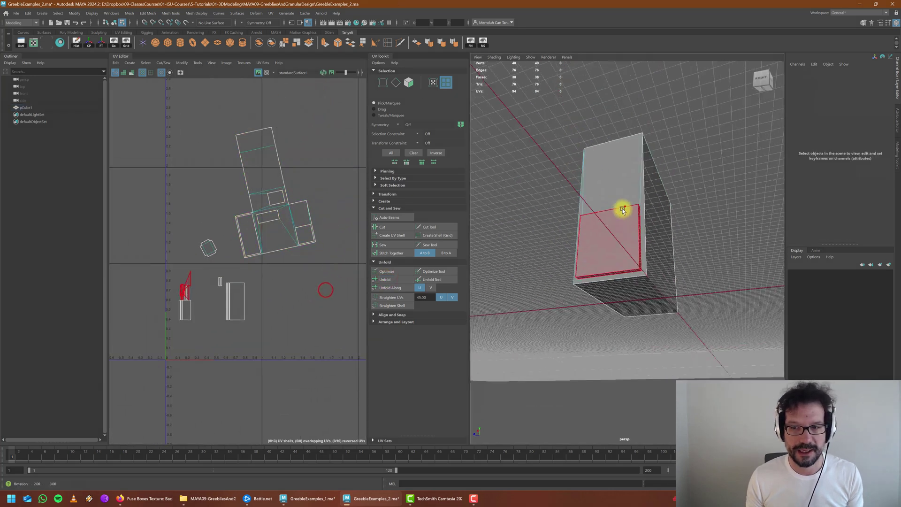
Step: Sew the UVs along the four edges around the outer face of the large raised panel on the box's side
alt+drag(625, 204, 620, 235)
scroll(598, 277, up, 5)
alt+middle_drag(593, 285, 605, 235)
alt+drag(636, 247, 563, 235)
alt+drag(636, 206, 587, 224)
right_drag(581, 188, 581, 169)
click(554, 179)
alt+drag(539, 210, 547, 180)
shift+click(584, 209)
shift+click(526, 184)
alt+drag(546, 264, 546, 241)
shift+click(546, 241)
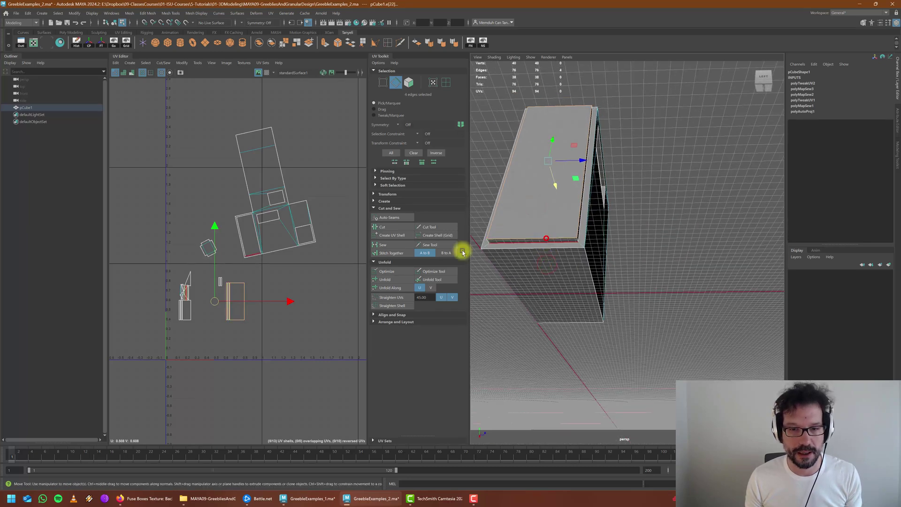
click(377, 244)
Step: Move the large side panel's and the small base panel's UV shells outside the UV tile, clear of the remaining shells
right_drag(202, 299, 175, 281)
click(207, 295)
drag(207, 301, 307, 284)
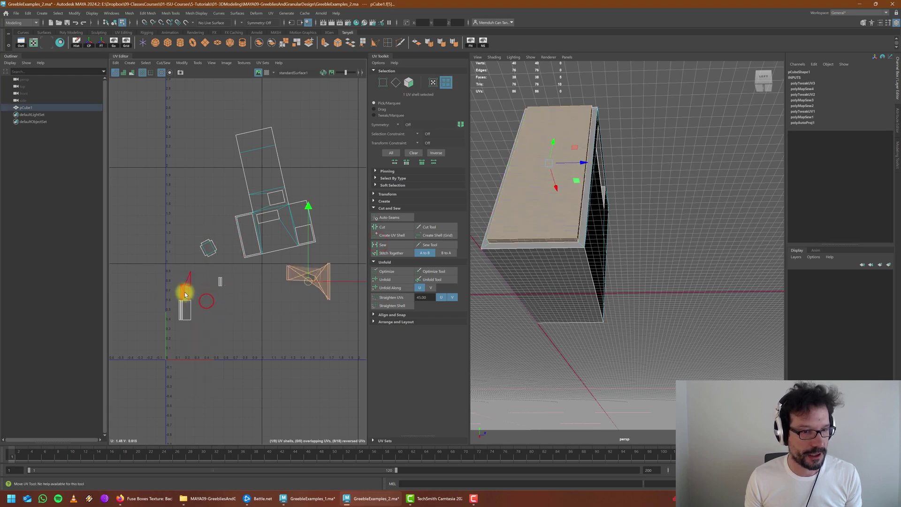
click(185, 292)
drag(185, 288, 282, 305)
Step: Sew the UVs along the four edges around the back face of the recessed window on the box's front
alt+drag(608, 244, 565, 245)
scroll(606, 263, up, 4)
scroll(575, 273, up, 4)
right_drag(565, 245, 564, 222)
alt+drag(545, 258, 643, 275)
click(522, 219)
shift+click(582, 185)
shift+click(683, 233)
shift+click(681, 262)
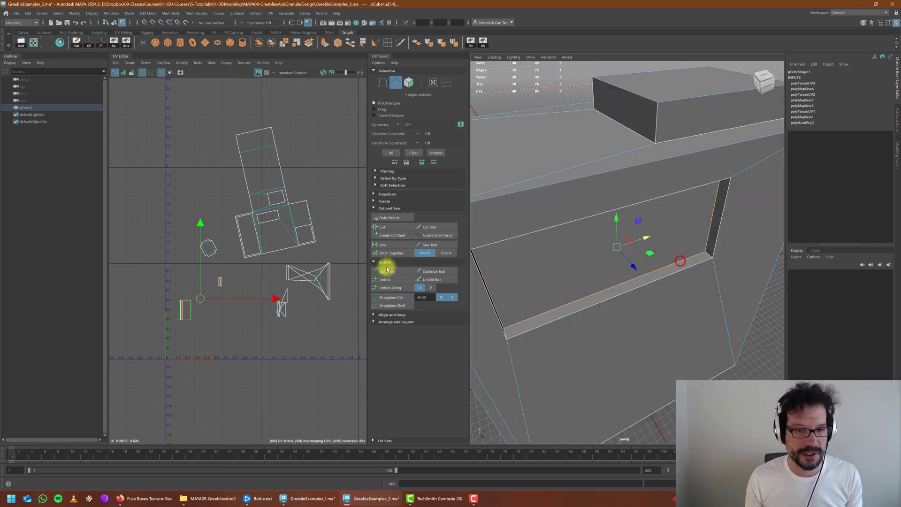
click(392, 245)
Step: Select all UV shells of the box and unfold them together
right_click(217, 284)
right_drag(216, 284, 188, 272)
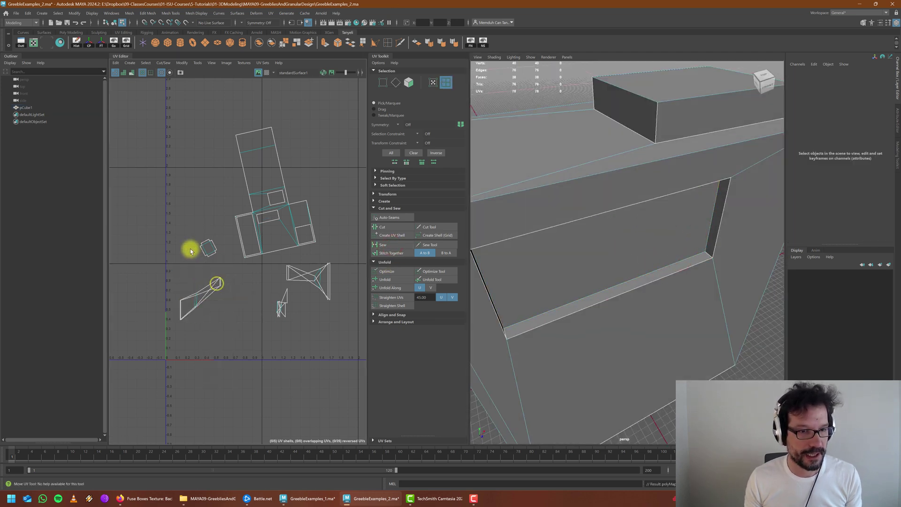
drag(162, 181, 315, 344)
click(385, 279)
click(316, 334)
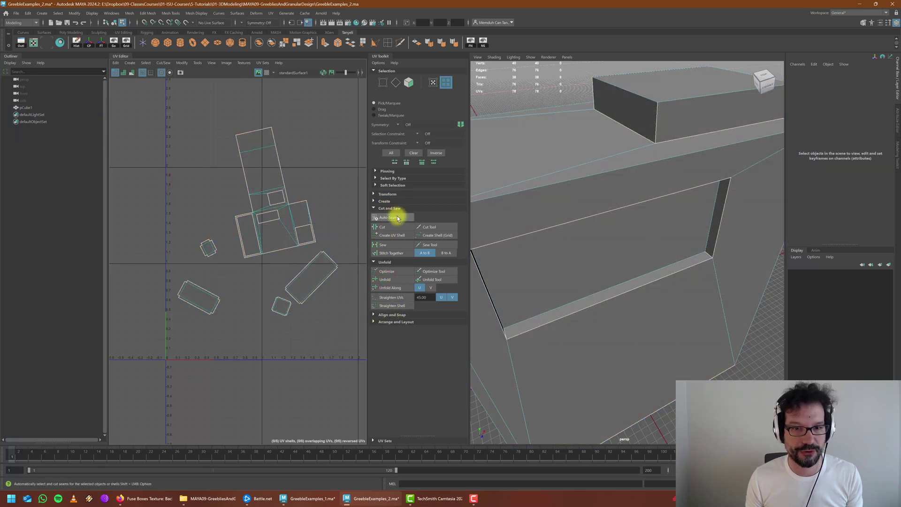
Step: Select all UV shells and align them to the UV axes with Orient Shells
click(407, 323)
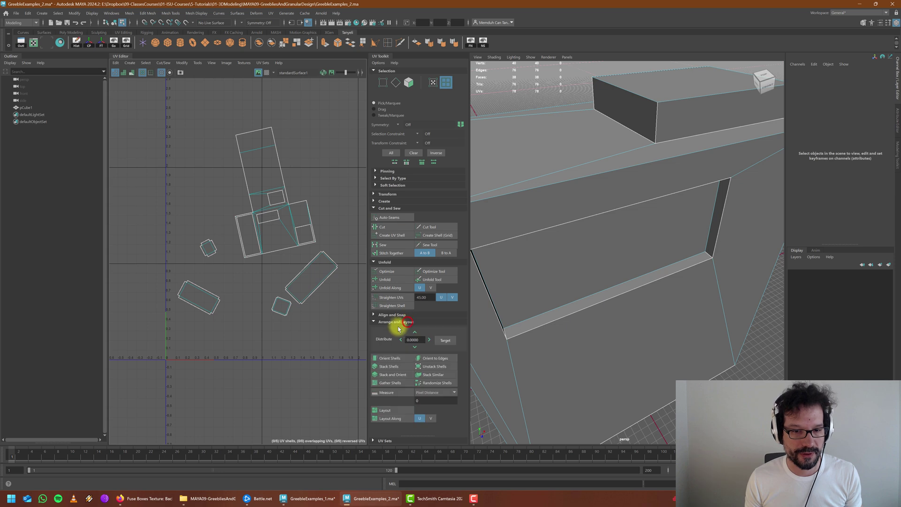
drag(176, 182, 328, 364)
click(394, 360)
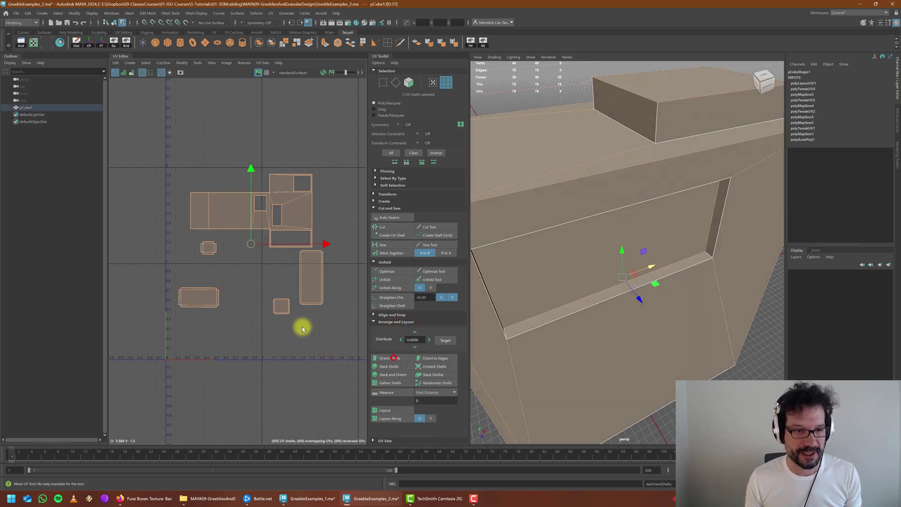
click(242, 288)
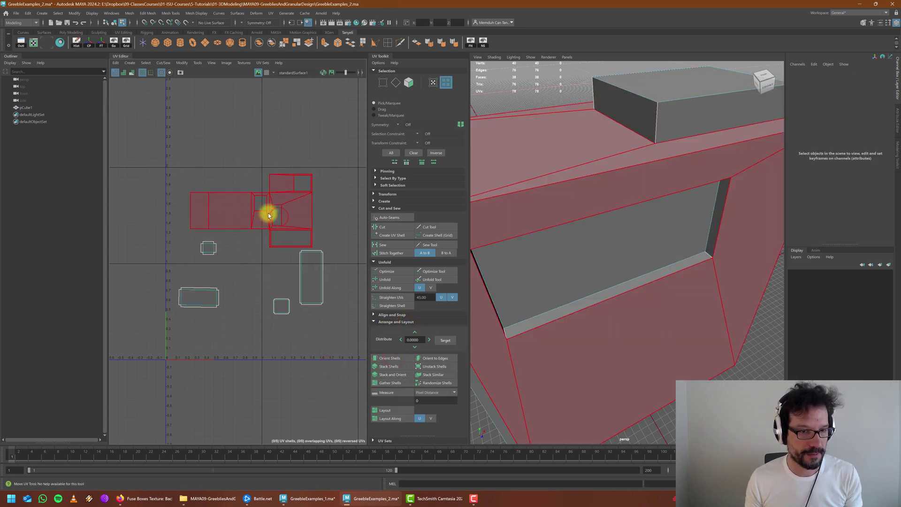
Step: Shift the main body's UV shell toward the V axis above the UV tile and show the UV transform settings
alt+middle_drag(269, 251, 309, 264)
click(289, 234)
drag(288, 226, 264, 227)
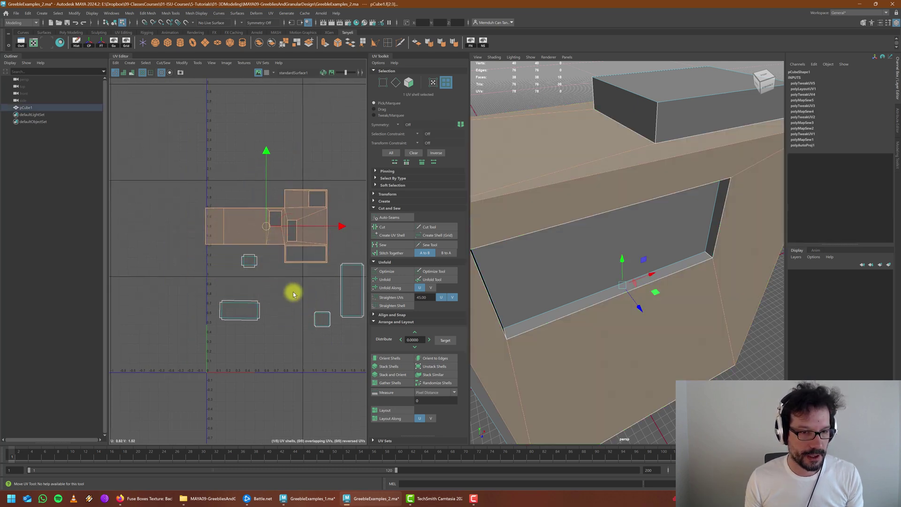
click(386, 195)
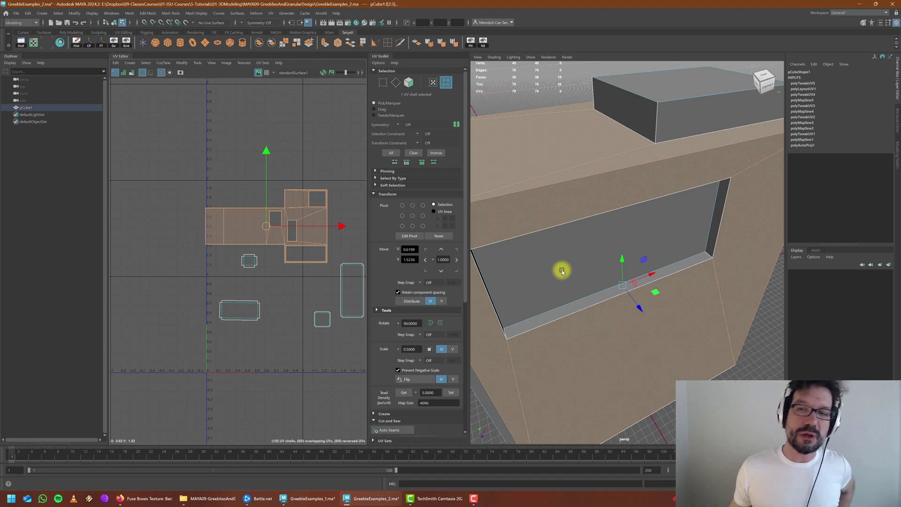
Step: Switch to the GreebleExamples_1 scene, examine the fuse box and pipes on the building wall, and return to GreebleExamples_2
scroll(704, 239, down, 10)
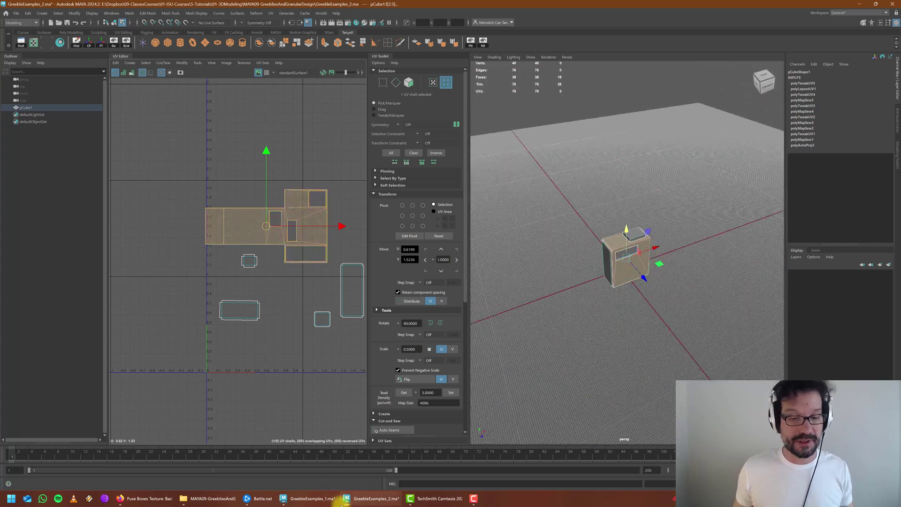
click(310, 498)
scroll(572, 202, down, 3)
alt+middle_drag(555, 199, 497, 287)
scroll(488, 305, up, 6)
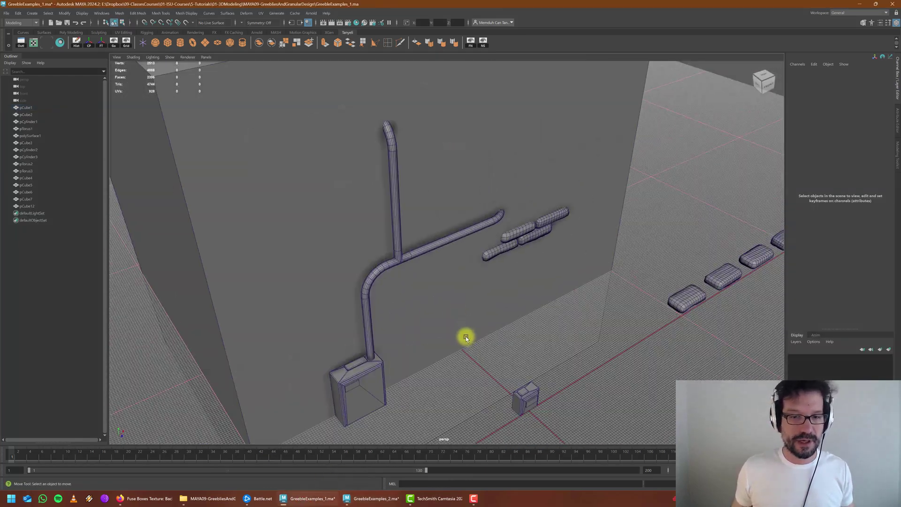
alt+drag(466, 336, 422, 323)
alt+middle_drag(460, 323, 461, 311)
alt+drag(461, 311, 335, 339)
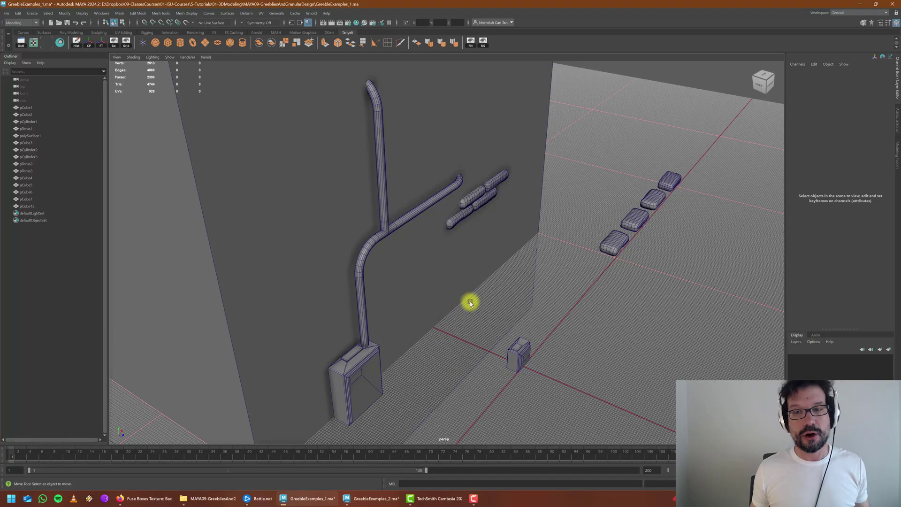
alt+drag(470, 303, 517, 227)
scroll(555, 237, up, 3)
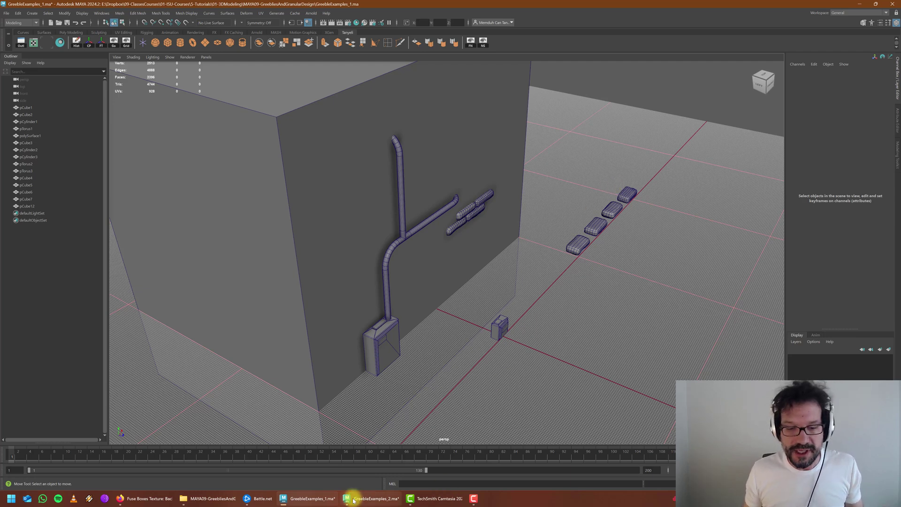
click(371, 498)
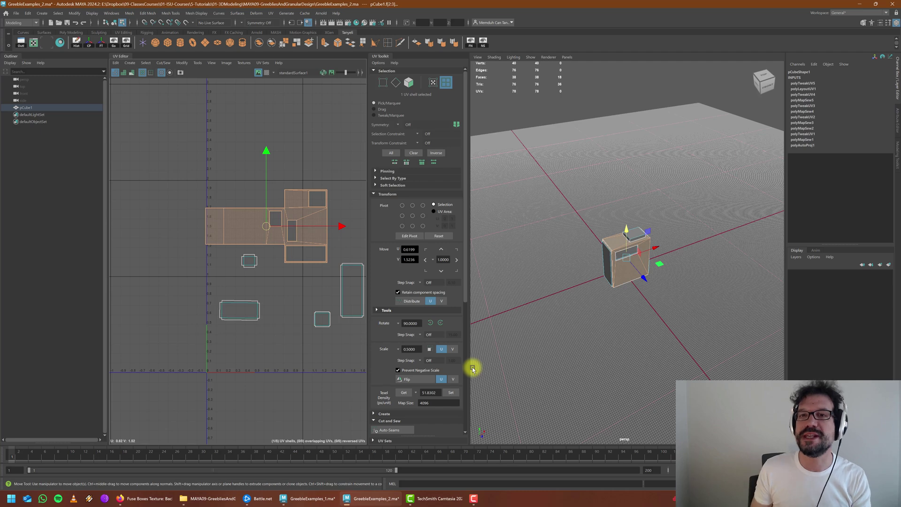
Step: Set the main body shell's texel density to 5 and move the shell near the UV tile's upper corner at the V axis
scroll(336, 313, up, 3)
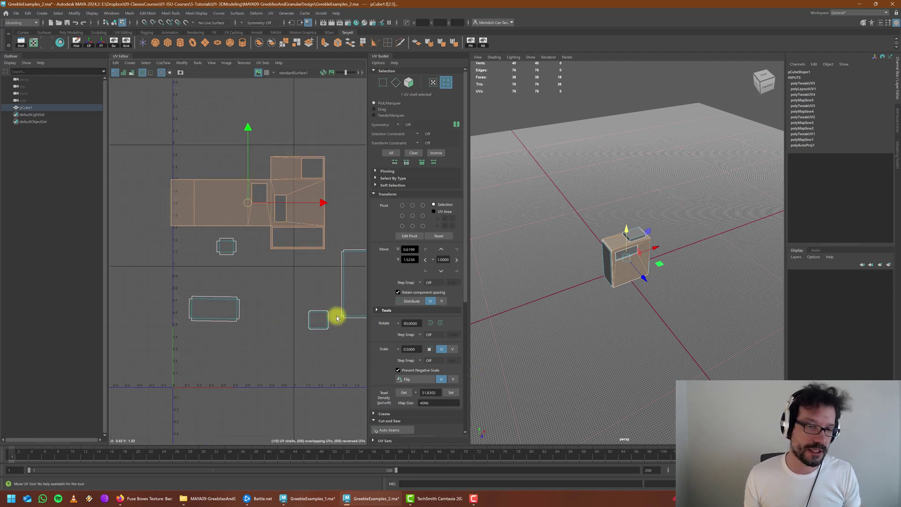
double_click(438, 393)
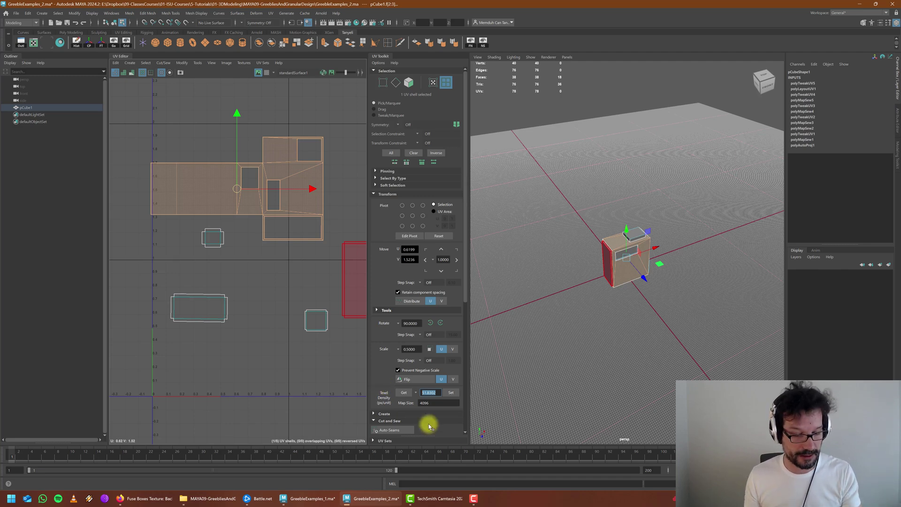
click(451, 393)
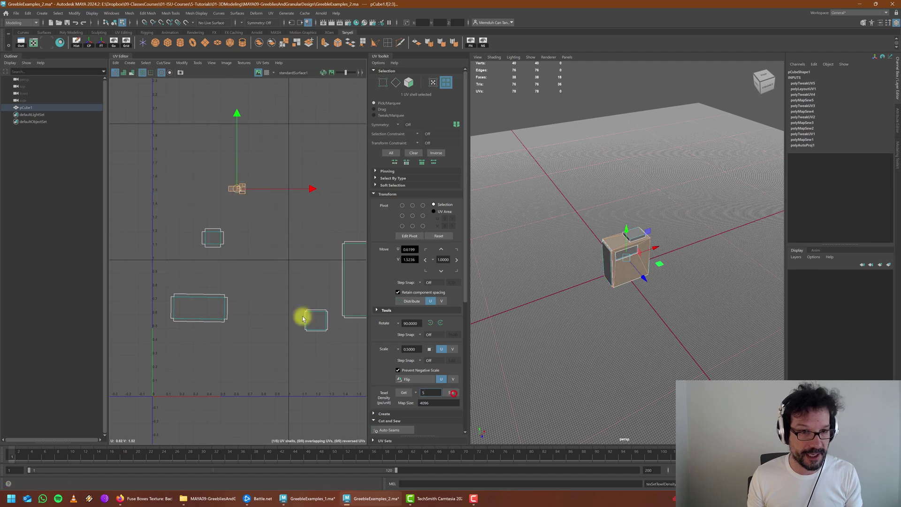
scroll(231, 187, up, 4)
scroll(261, 188, down, 4)
drag(261, 188, 190, 264)
Step: Apply the texel density of 5 to the other four UV shells
scroll(199, 270, down, 2)
drag(303, 315, 204, 240)
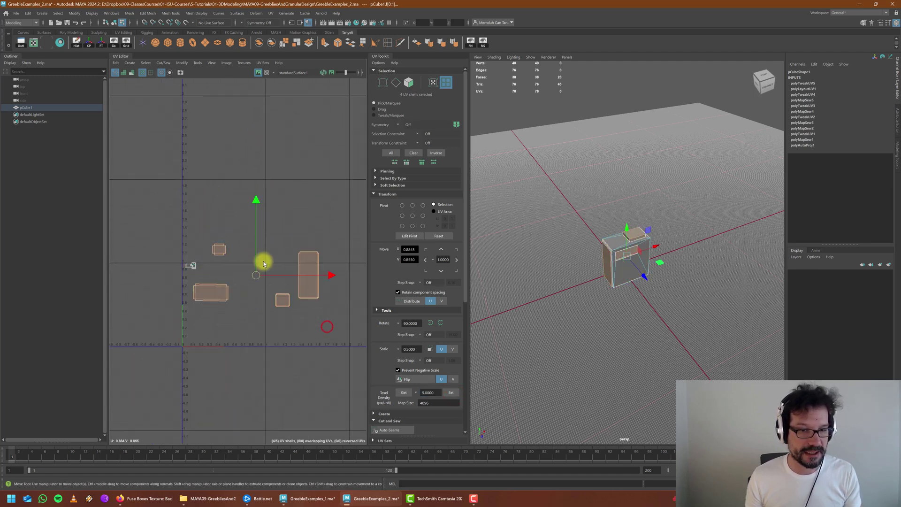
click(451, 392)
scroll(282, 300, up, 1)
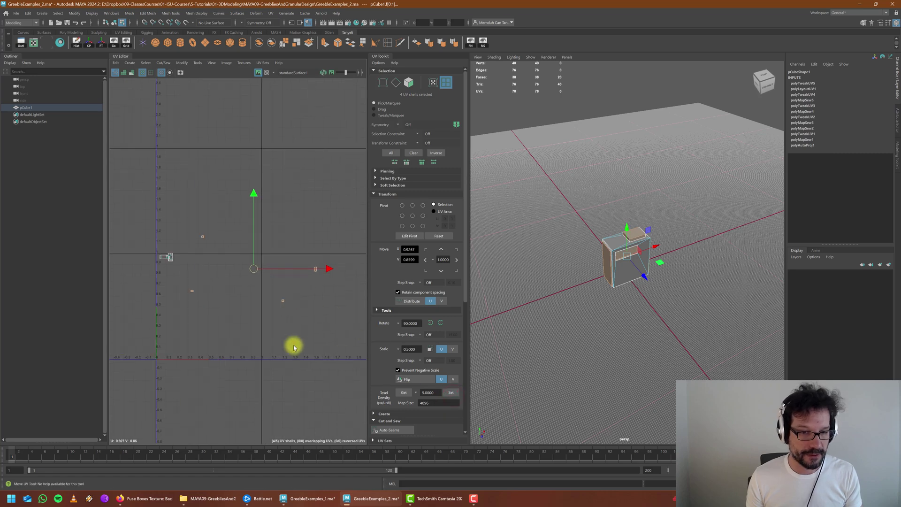
Step: Select all five UV shells and pack them with Layout
drag(319, 330, 108, 193)
scroll(404, 416, down, 7)
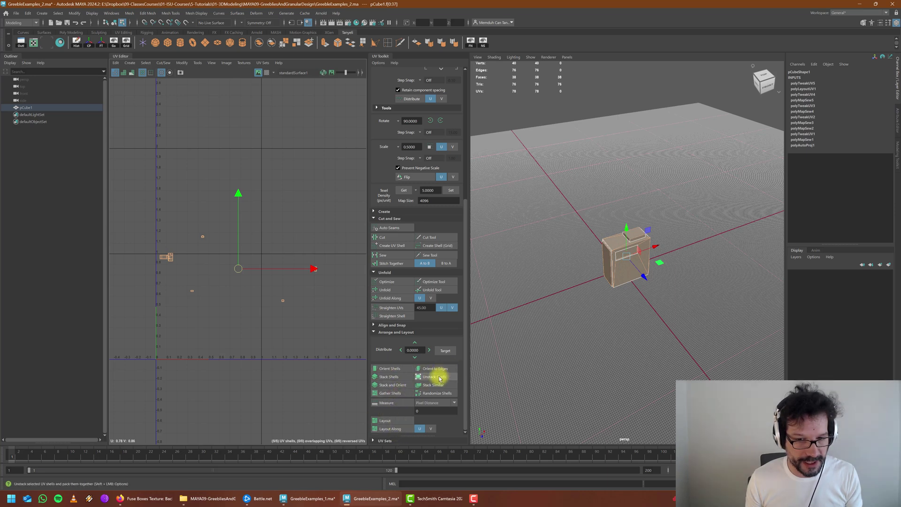
click(395, 421)
scroll(117, 352, up, 5)
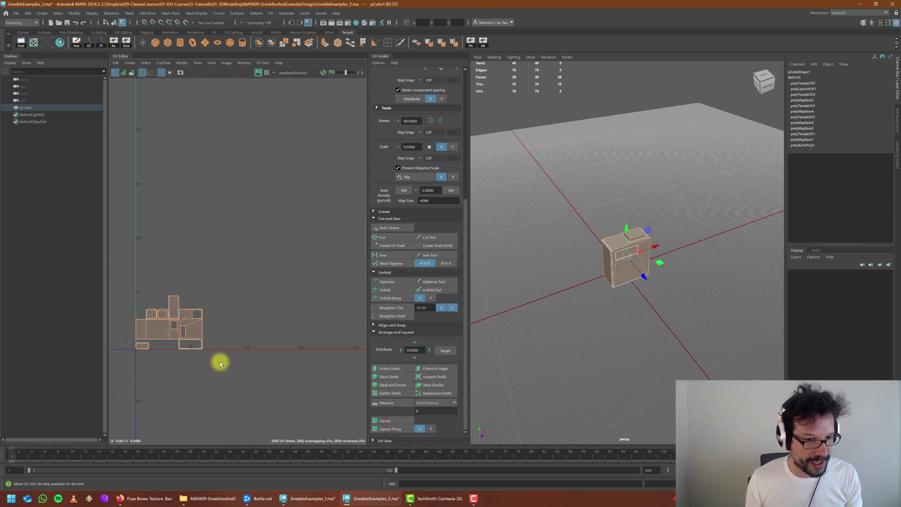
scroll(274, 327, down, 3)
scroll(204, 297, up, 8)
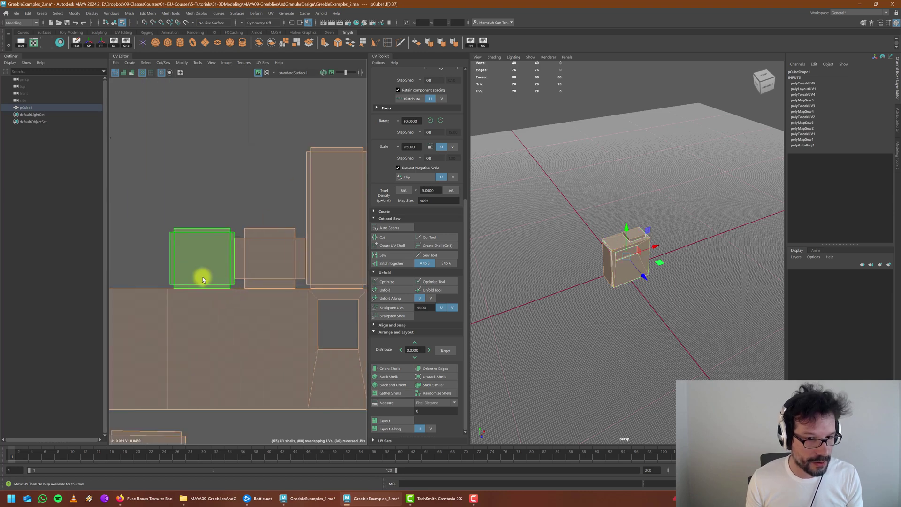
Step: Straighten the slightly tilted UV shell of the recessed window with Orient Shells and check its alignment
scroll(202, 277, down, 2)
click(326, 228)
scroll(280, 255, up, 5)
scroll(196, 331, down, 4)
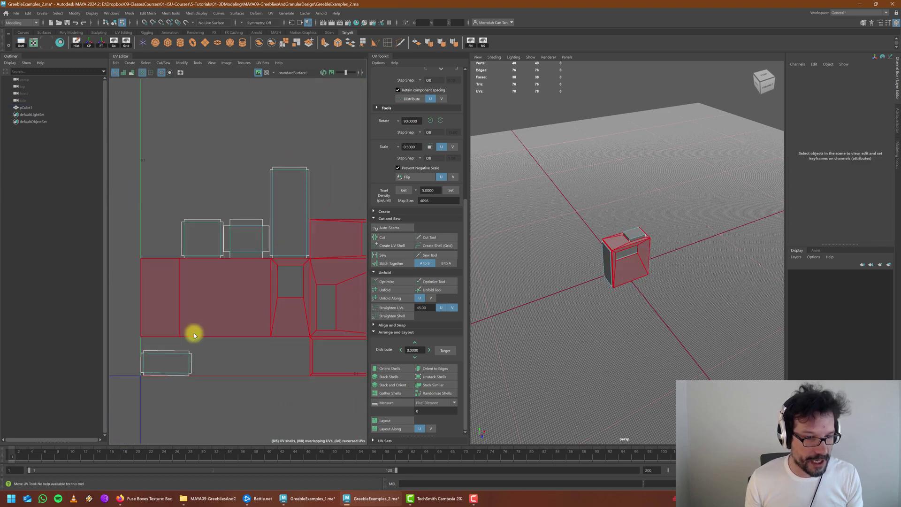
click(181, 366)
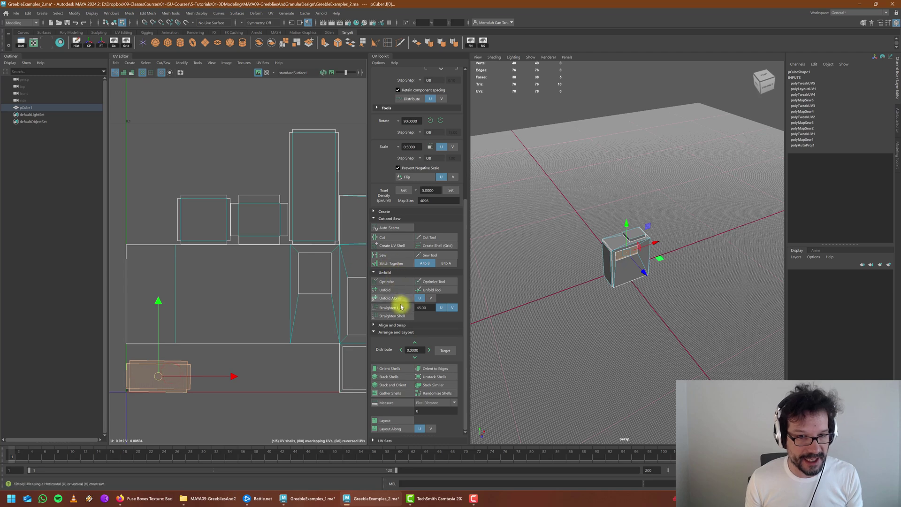
click(394, 366)
scroll(141, 392, up, 4)
scroll(237, 396, down, 2)
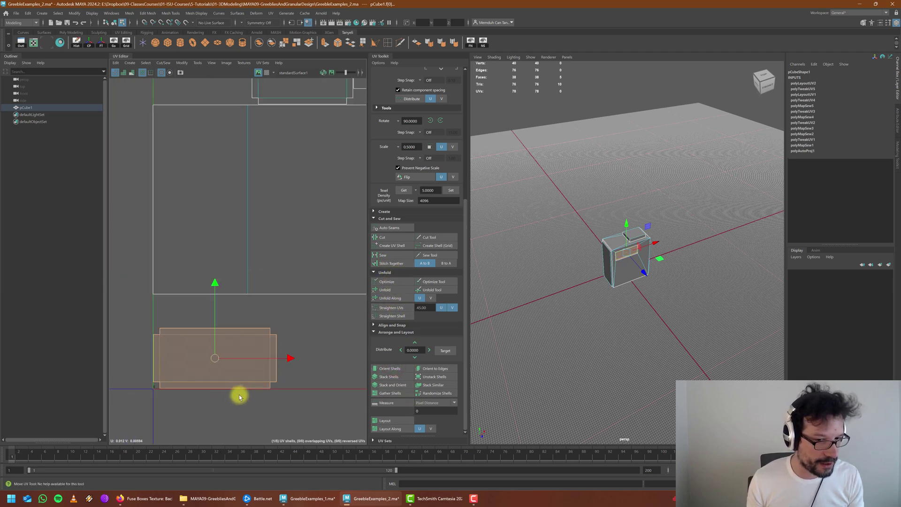
scroll(145, 365, up, 3)
scroll(145, 364, down, 3)
scroll(138, 336, up, 4)
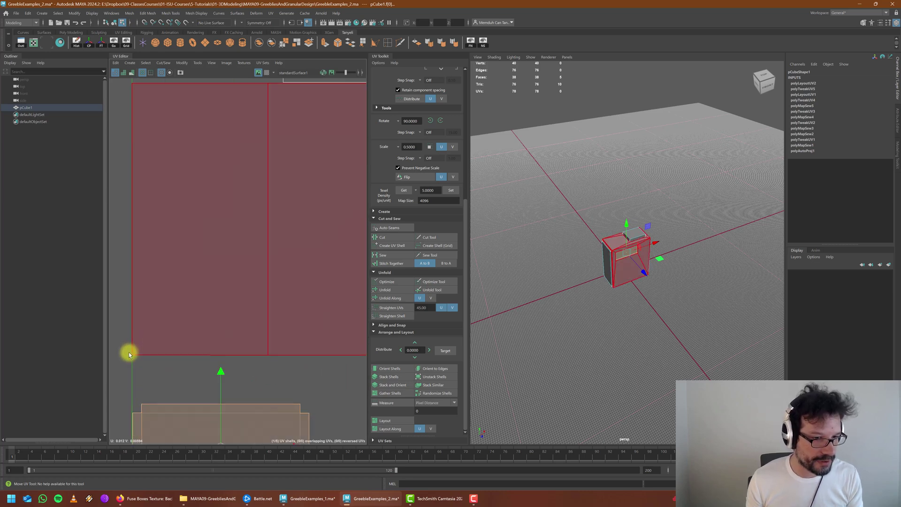
Step: Fit the recessed window's UV shell into the UV tile's origin corner, directly below the main body shell
click(156, 332)
middle_drag(156, 332, 160, 333)
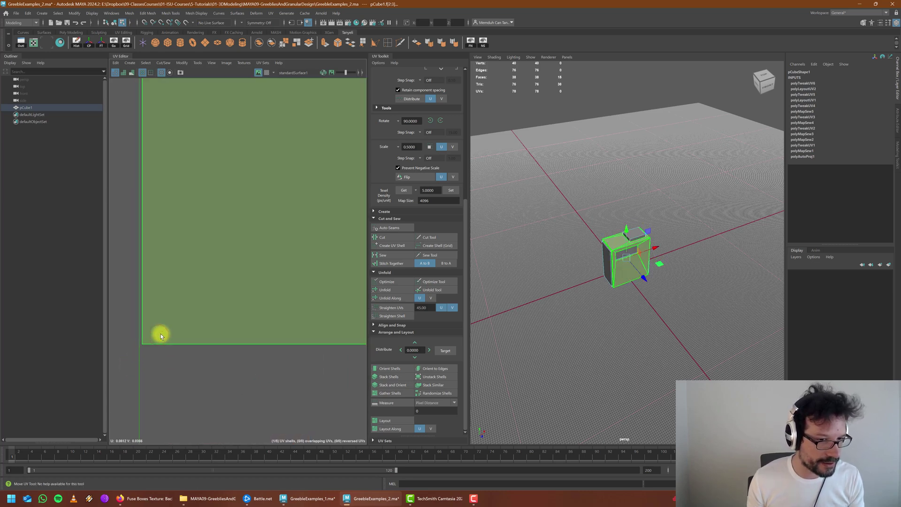
scroll(159, 333, down, 4)
scroll(143, 375, down, 4)
scroll(154, 323, up, 5)
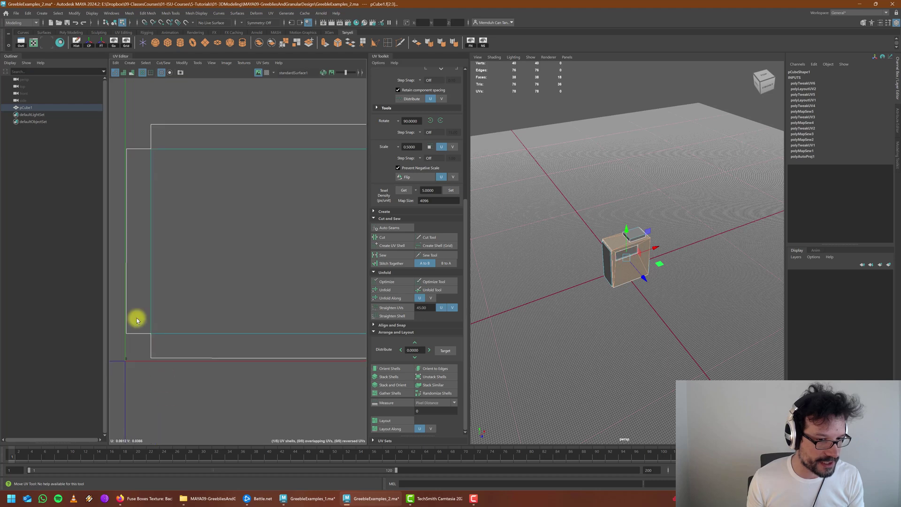
click(167, 311)
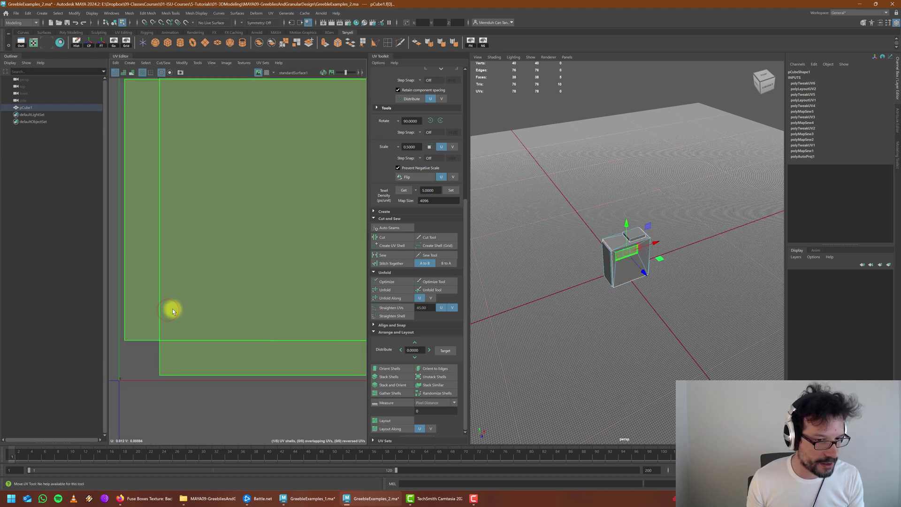
scroll(136, 328, down, 1)
scroll(178, 322, down, 5)
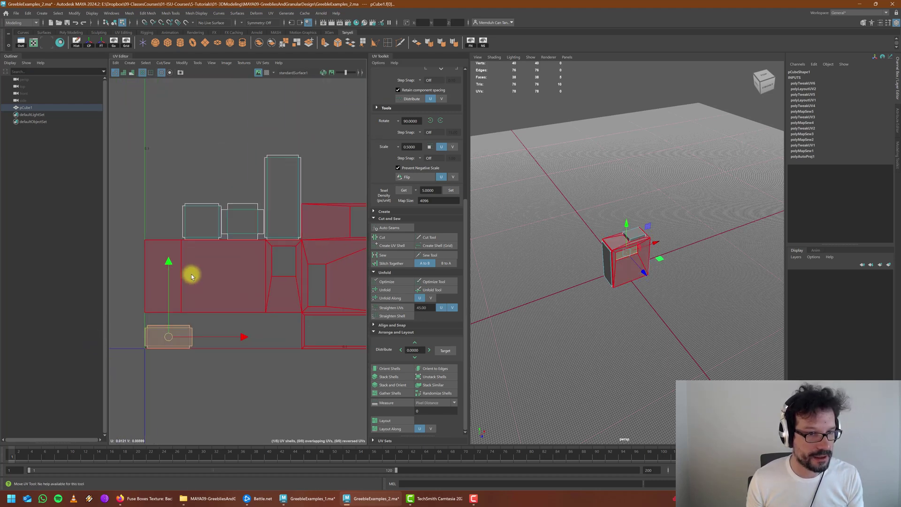
Step: Move the small square side-panel UV shell below the main body shell, right beside the window shell
click(202, 227)
drag(203, 227, 209, 330)
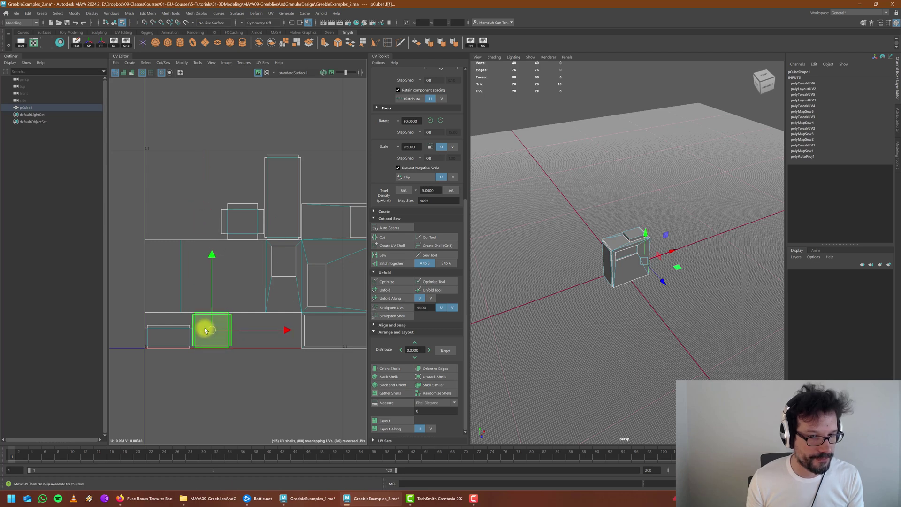
scroll(317, 355, down, 2)
click(261, 271)
scroll(225, 257, up, 4)
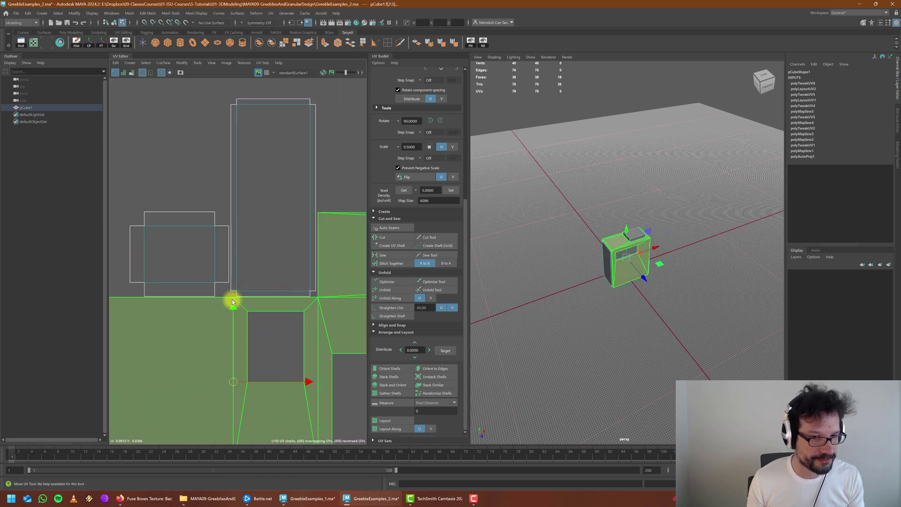
scroll(268, 208, down, 2)
Step: Straighten the tall side-panel shell and the cross-shaped top-block shell with Orient Shells, and deselect them
click(268, 207)
shift+click(202, 220)
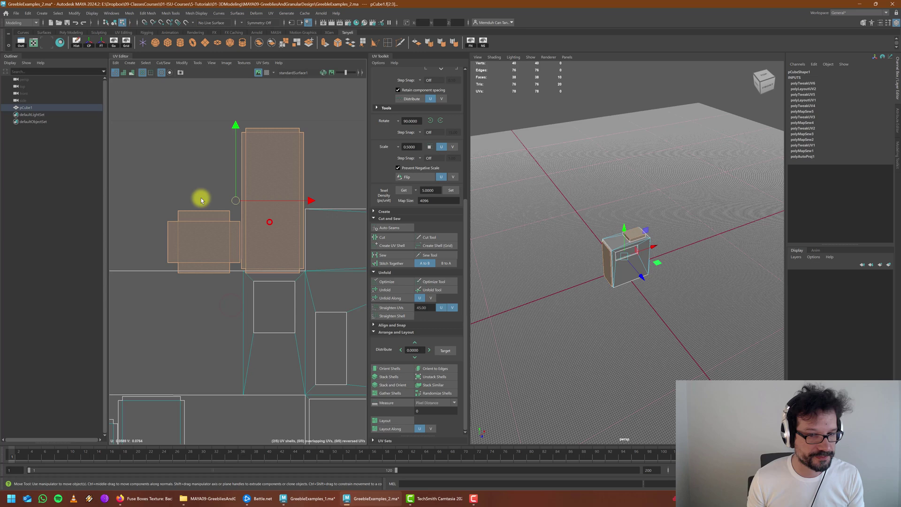
click(397, 368)
click(209, 143)
scroll(157, 298, down, 1)
click(157, 300)
scroll(172, 324, up, 3)
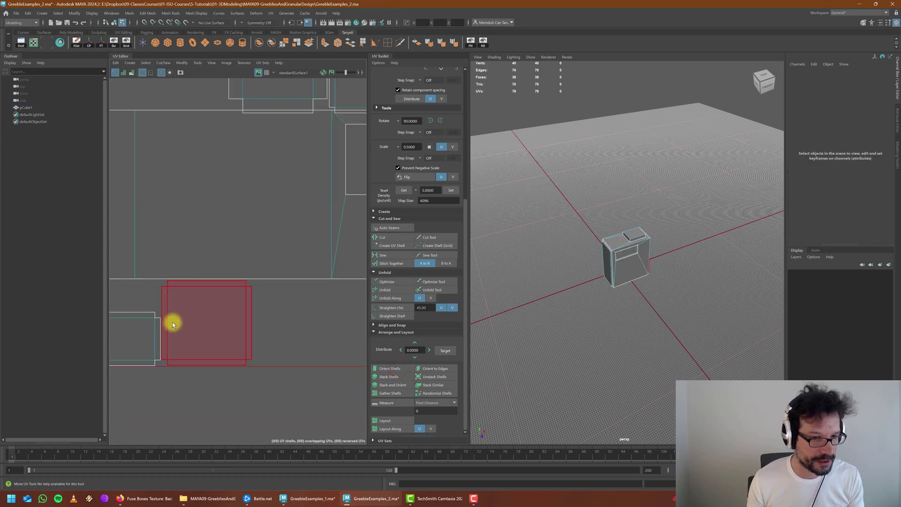
Step: Move the cross-shaped top-block UV shell beside the square side-panel shell, between the main body shell and the U axis
scroll(181, 347, down, 3)
click(230, 240)
drag(230, 243, 238, 346)
scroll(236, 349, up, 5)
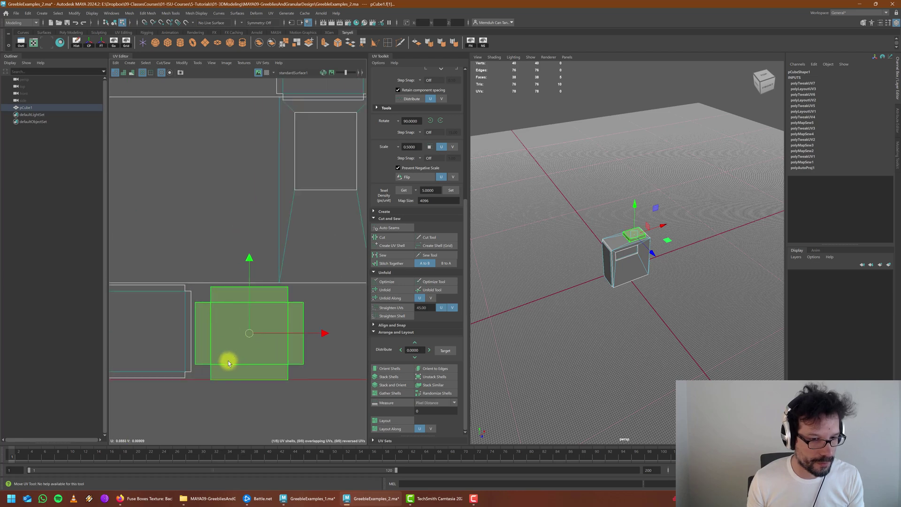
click(263, 304)
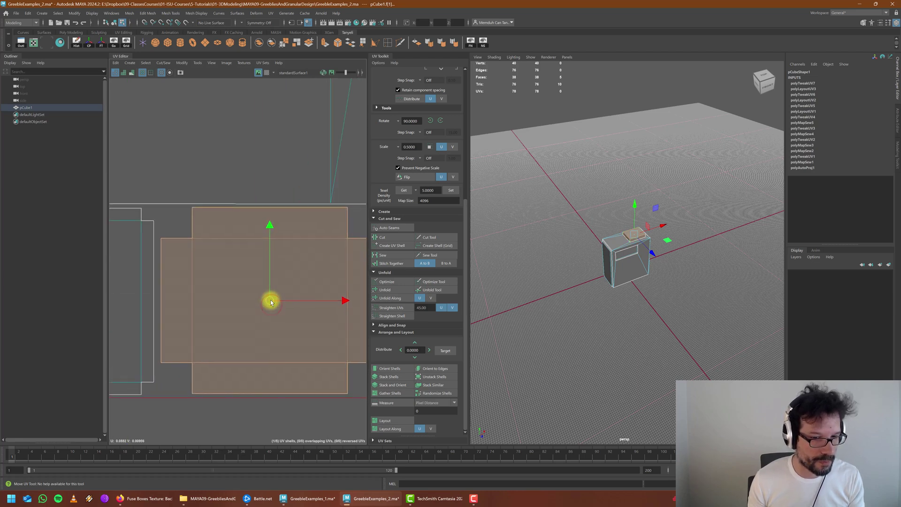
scroll(257, 316, down, 5)
Step: Rotate the tall side-panel UV shell 90 degrees and fit it horizontally on the upper edge of the main body shell
click(270, 232)
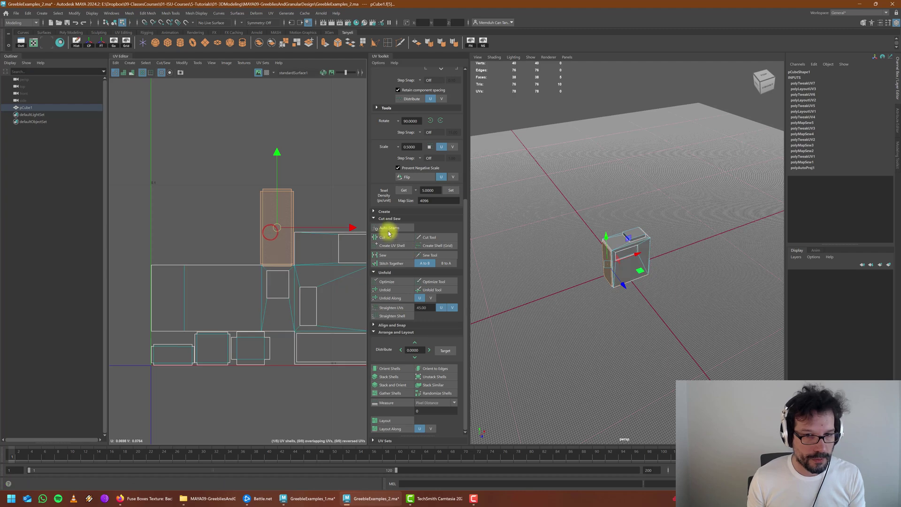
scroll(417, 209, up, 4)
click(440, 232)
scroll(284, 240, up, 4)
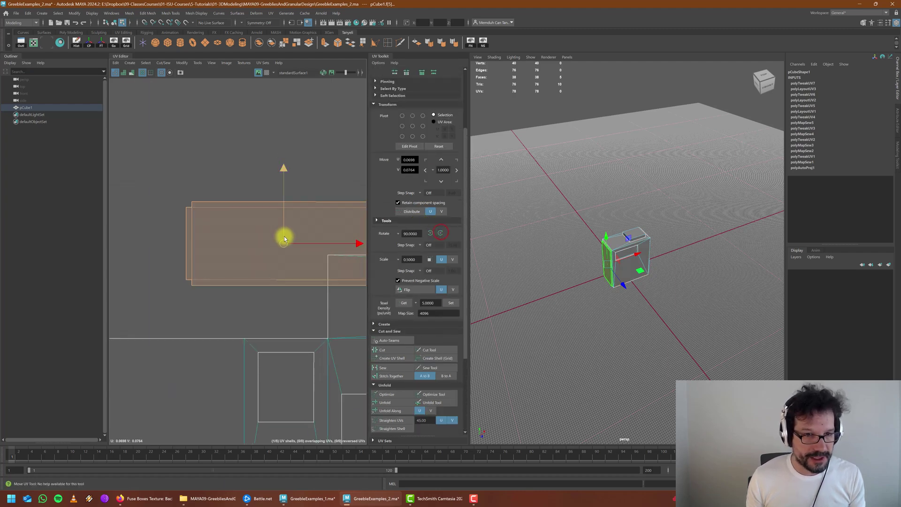
drag(283, 239, 226, 292)
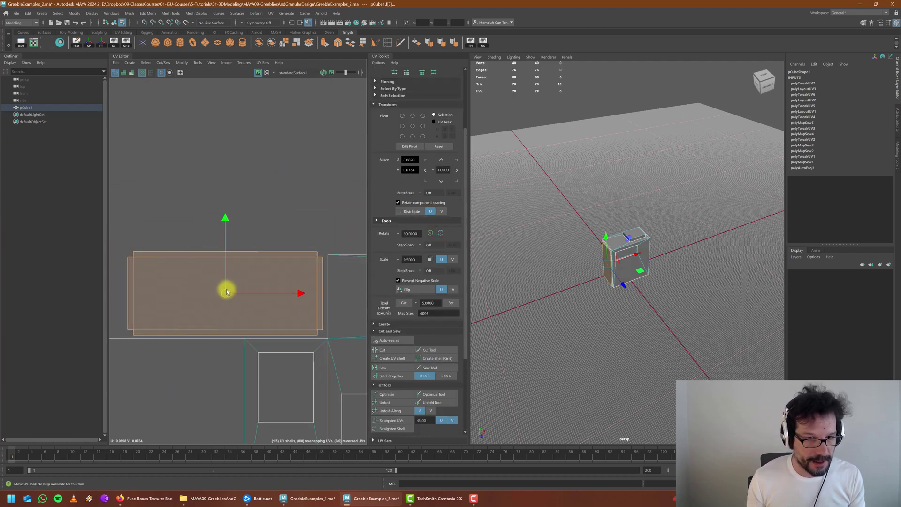
click(174, 153)
scroll(169, 174, down, 5)
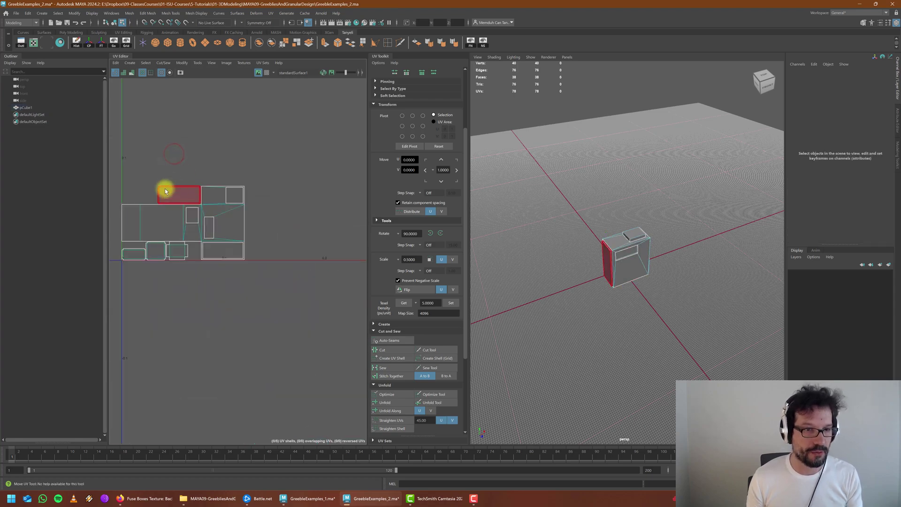
Step: Return to object mode, select the whole fuse box model and delete its construction history
scroll(638, 288, up, 6)
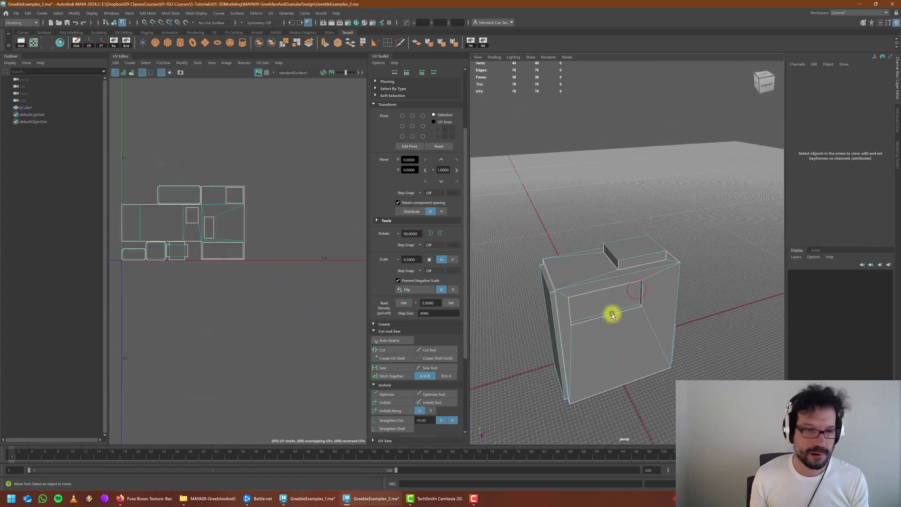
alt+drag(609, 338, 616, 329)
right_drag(595, 276, 625, 263)
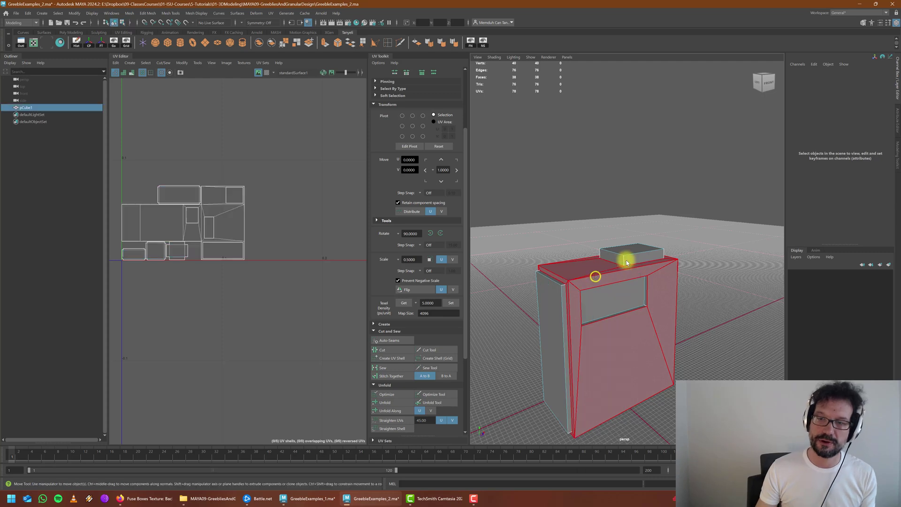
click(562, 214)
click(592, 273)
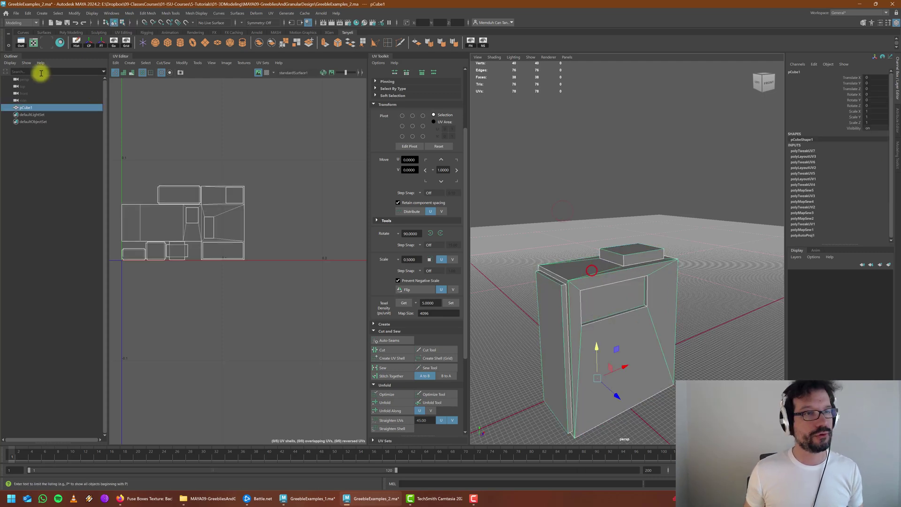
click(77, 43)
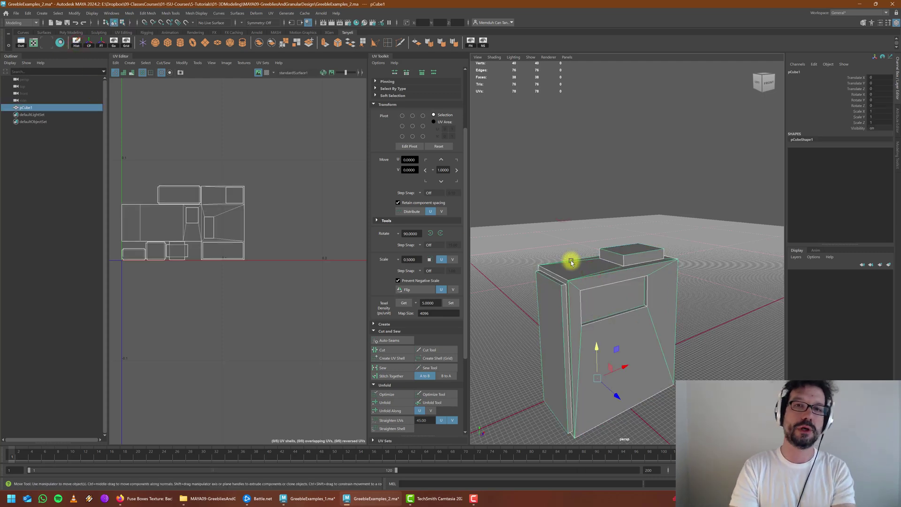
Step: Rename the fuse box object as greeble_fuseBox1
alt+drag(708, 310, 636, 272)
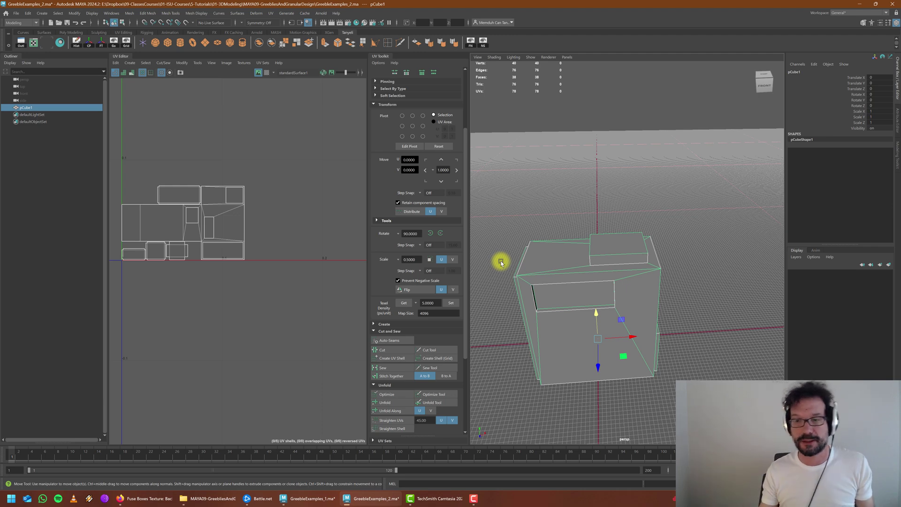
double_click(796, 73)
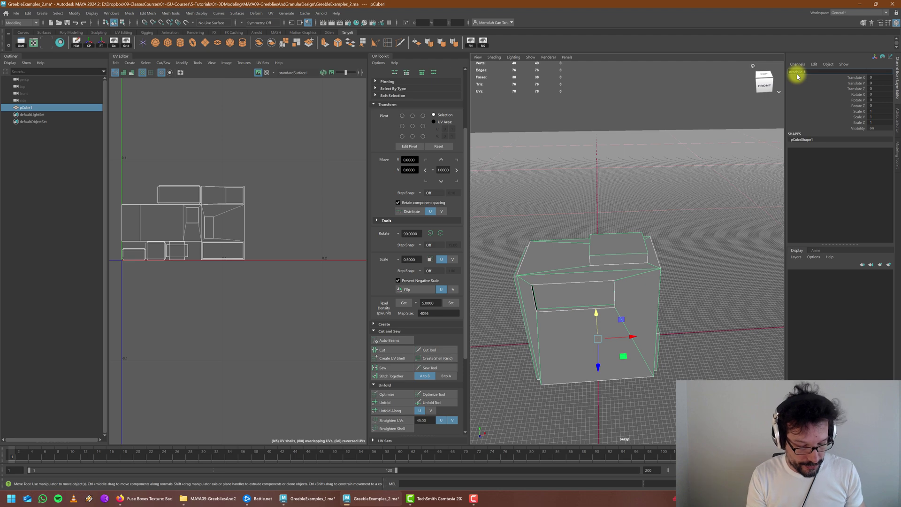
key(Return)
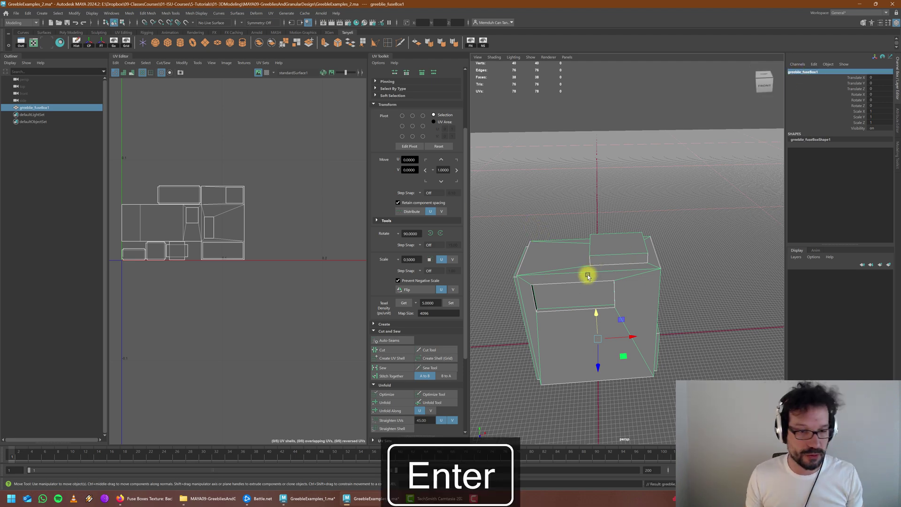
alt+middle_drag(672, 334, 619, 323)
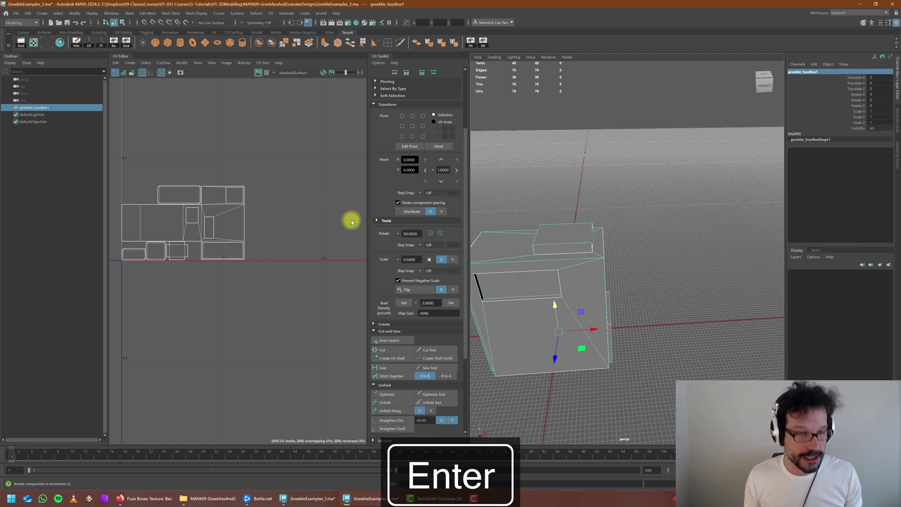
Step: Reduce the number of subdivisions in the viewport grid options to make the grid coarser
click(123, 42)
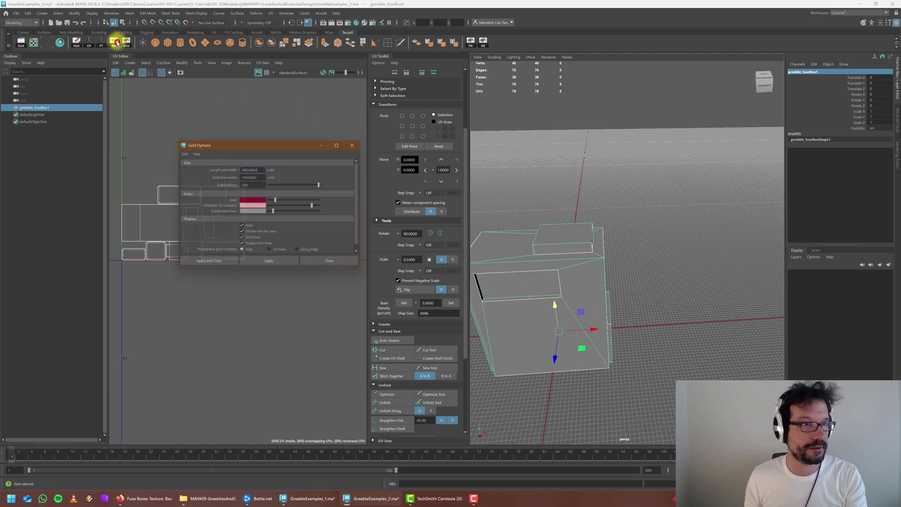
drag(253, 185, 204, 188)
click(207, 264)
scroll(627, 338, down, 3)
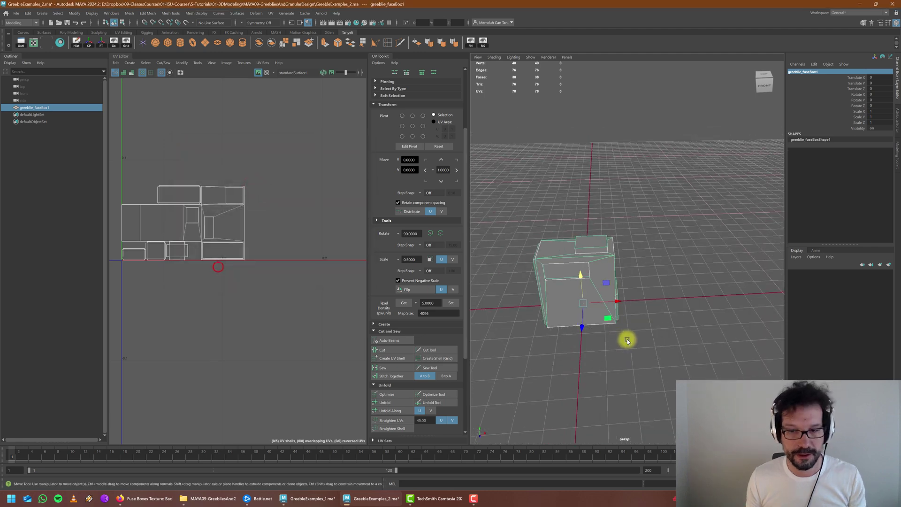
Step: Duplicate the fuse box and move the copy along X to a Translate X of 50
key(ctrl+d)
drag(600, 303, 681, 303)
alt+middle_drag(682, 303, 605, 272)
scroll(630, 304, up, 4)
mouse_move(630, 304)
alt+mouse_down()
mouse_move(620, 311)
mouse_move(633, 302)
alt+mouse_up()
Step: In the top view, select all vertices on the +X half of the duplicated fuse box
key(space)
key(space)
scroll(553, 181, down, 2)
alt+middle_drag(657, 208, 484, 175)
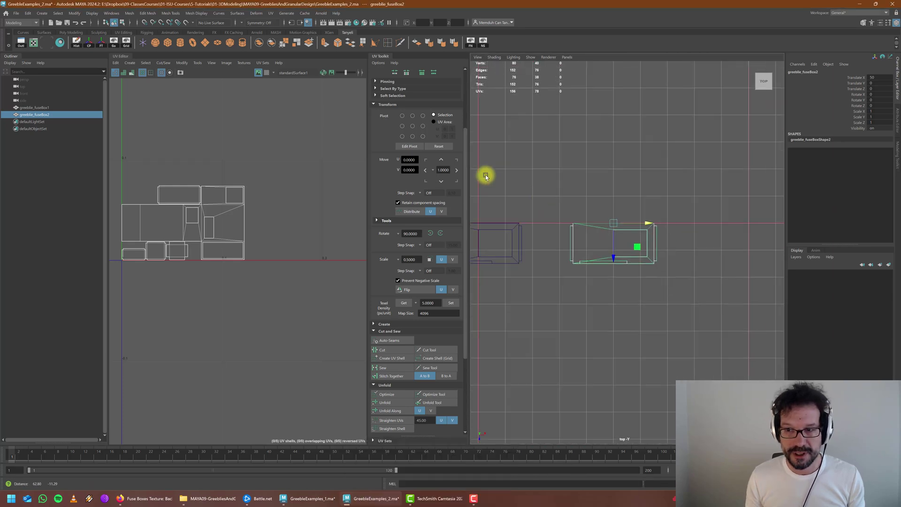
alt+middle_drag(665, 223, 641, 232)
scroll(641, 232, up, 5)
right_click(617, 226)
right_drag(616, 228, 580, 223)
drag(516, 192, 661, 286)
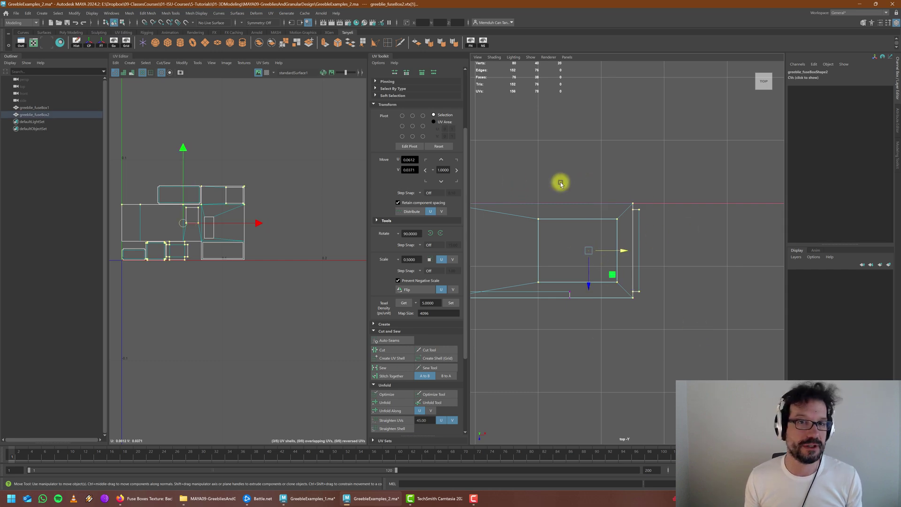
Step: Examine the duplicate's vertex selection in the perspective view alongside the original fuse box
alt+right_drag(602, 284, 569, 278)
key(space)
key(space)
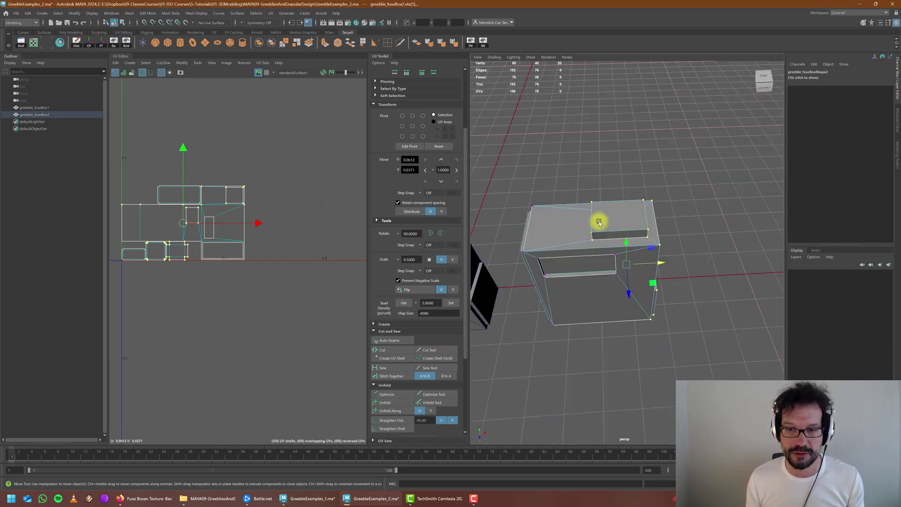
mouse_move(597, 221)
alt+mouse_down()
mouse_move(662, 210)
mouse_move(652, 185)
alt+mouse_up()
alt+right_drag(652, 185, 609, 249)
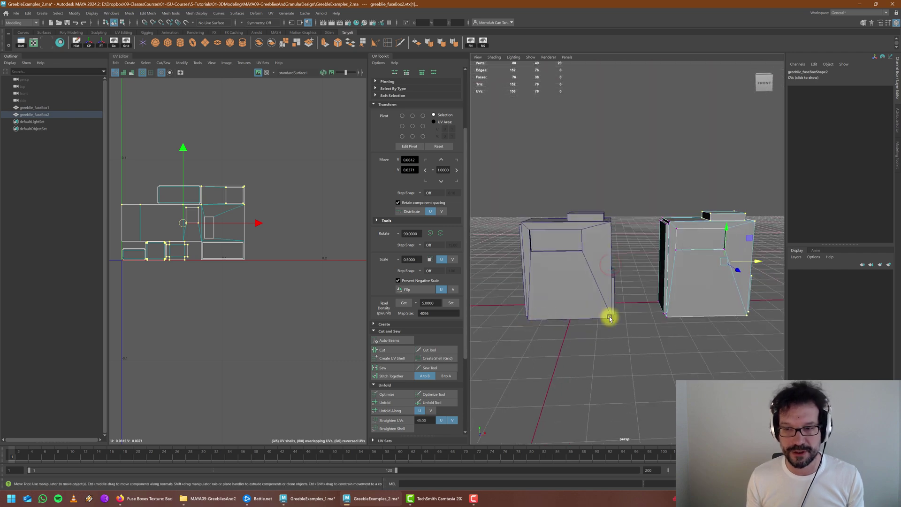
alt+middle_drag(720, 299, 712, 301)
alt+drag(711, 303, 606, 307)
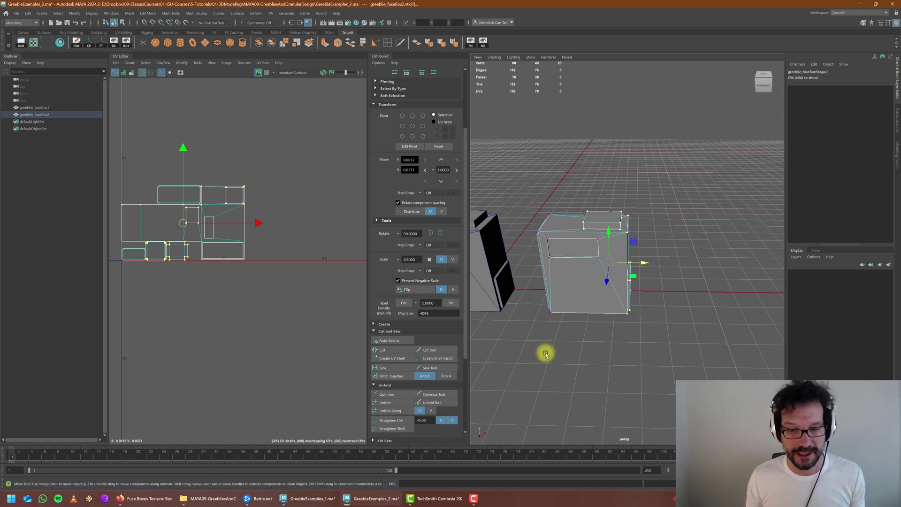
alt+drag(614, 301, 617, 267)
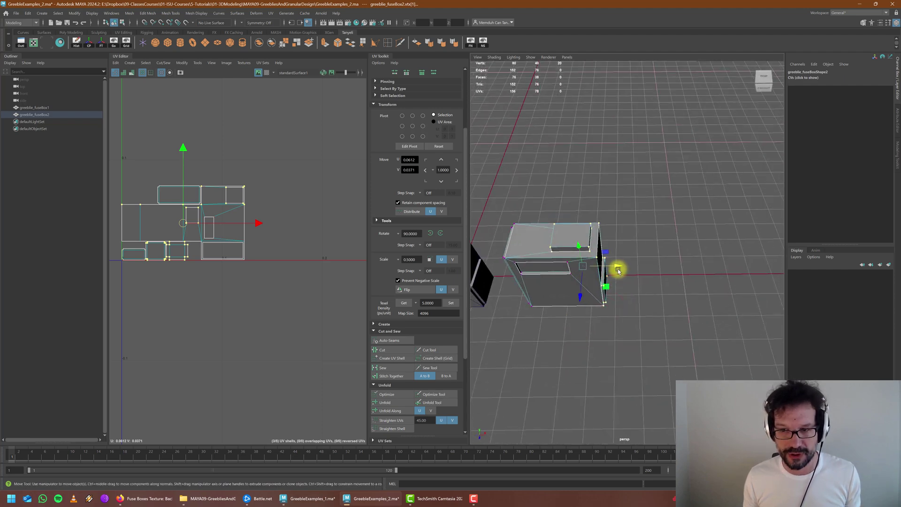
Step: Try to widen the duplicated fuse box by moving the selected vertices freehand along X
key(ctrl+z)
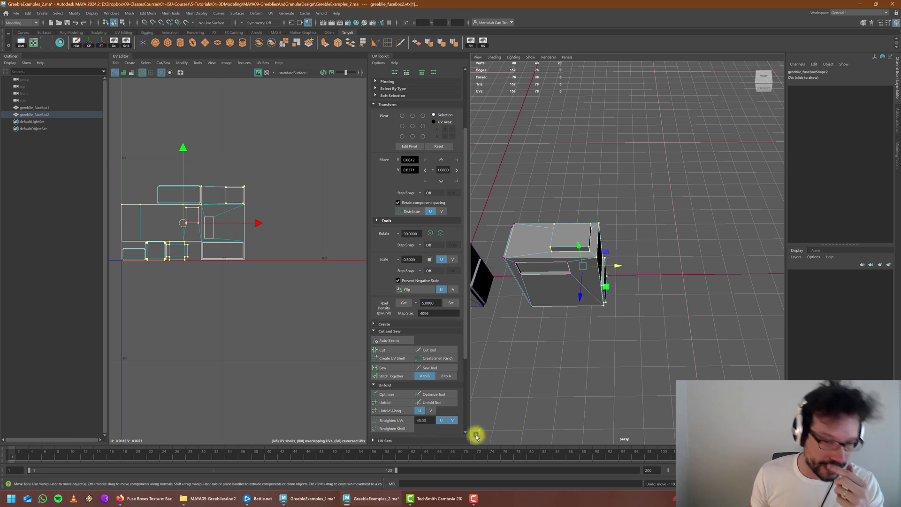
alt+middle_drag(575, 294, 624, 315)
alt+drag(625, 324, 605, 303)
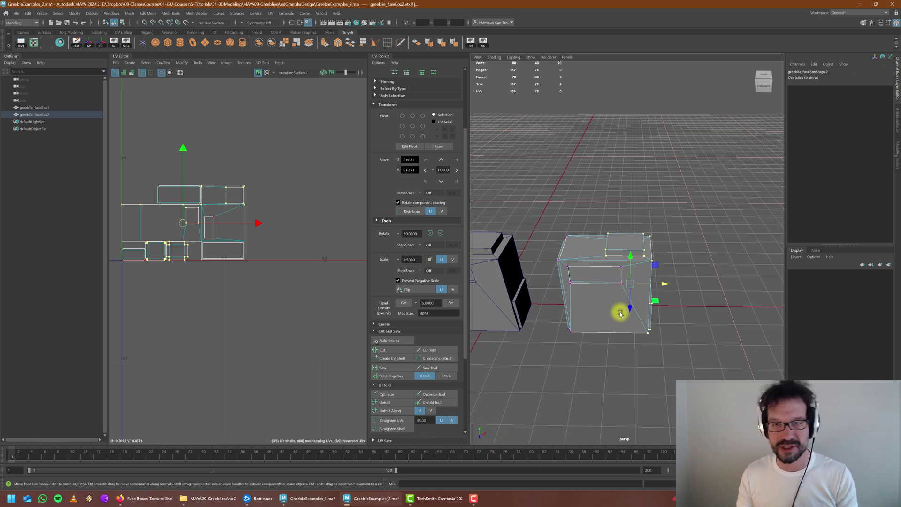
drag(659, 283, 734, 287)
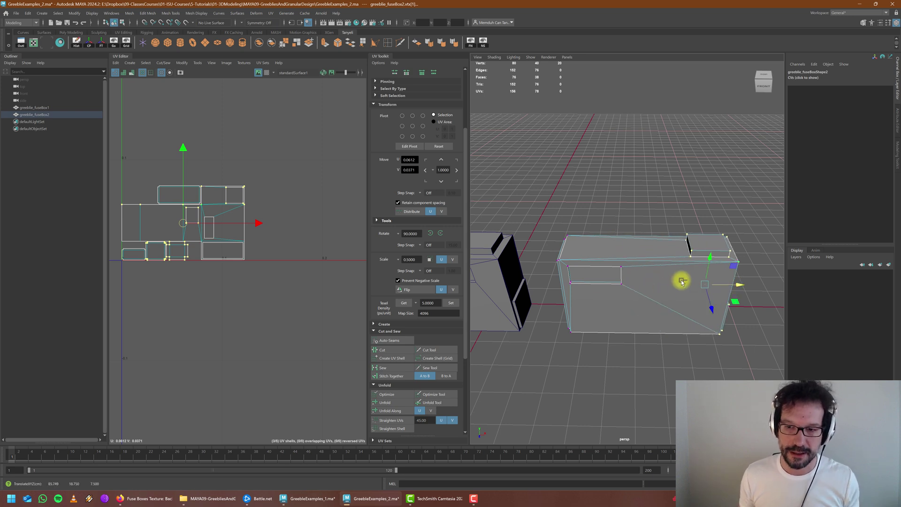
key(ctrl+z)
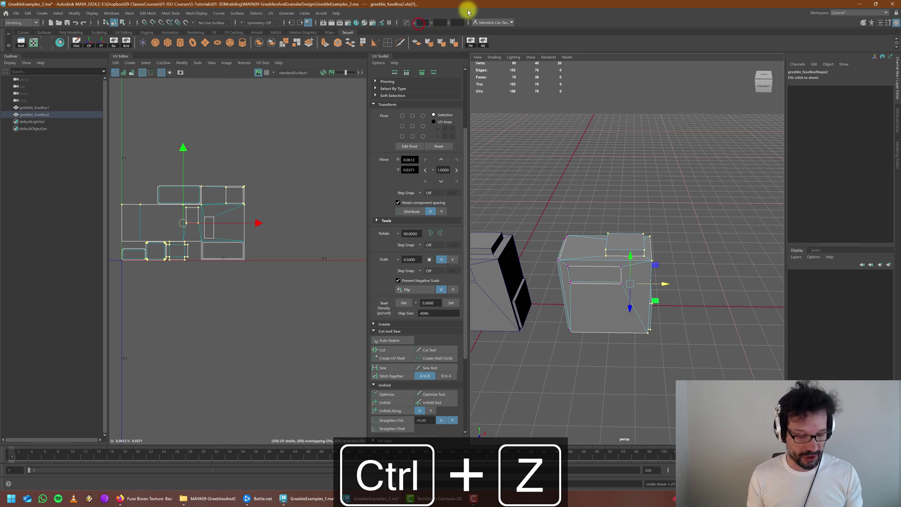
Step: Widen the duplicated fuse box by moving the selected vertices a relative 30 units along X
text(30)
key(Return)
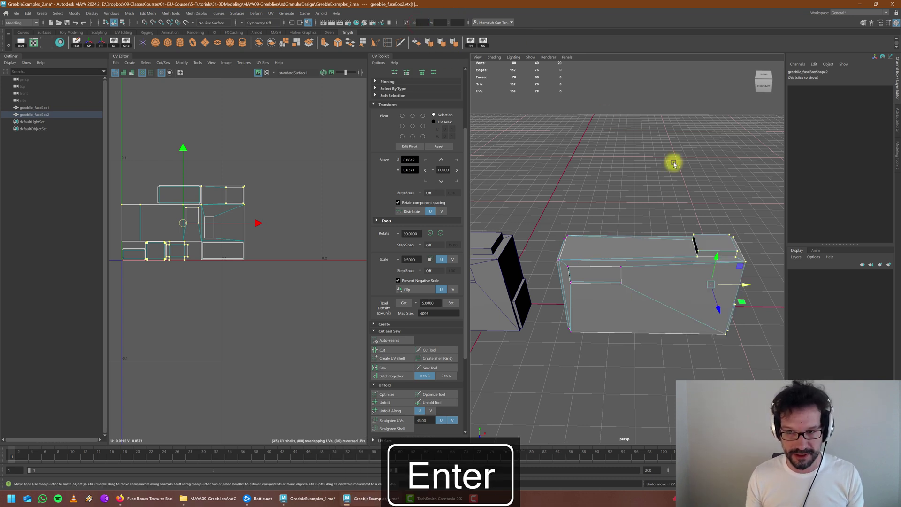
Step: Undo the 30-unit widening and move the selected vertices a smaller relative distance along X instead
alt+middle_drag(652, 255, 606, 248)
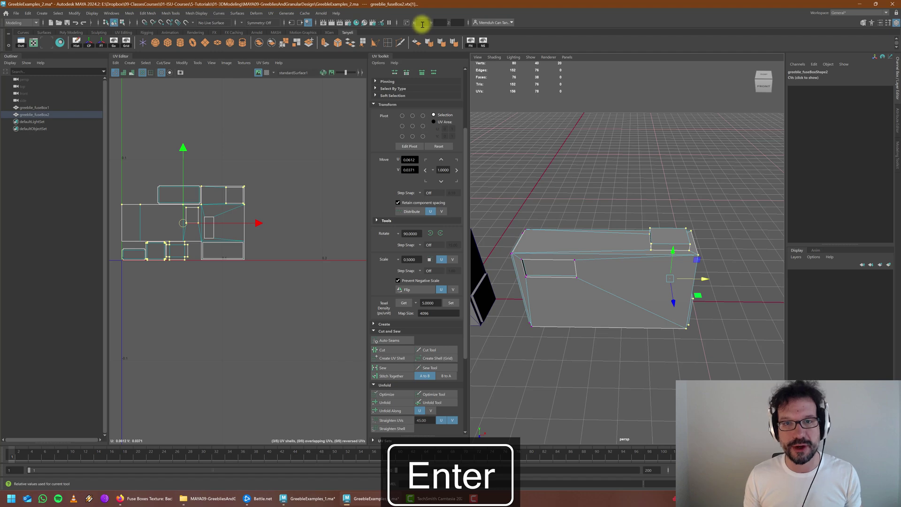
alt+drag(597, 260, 611, 307)
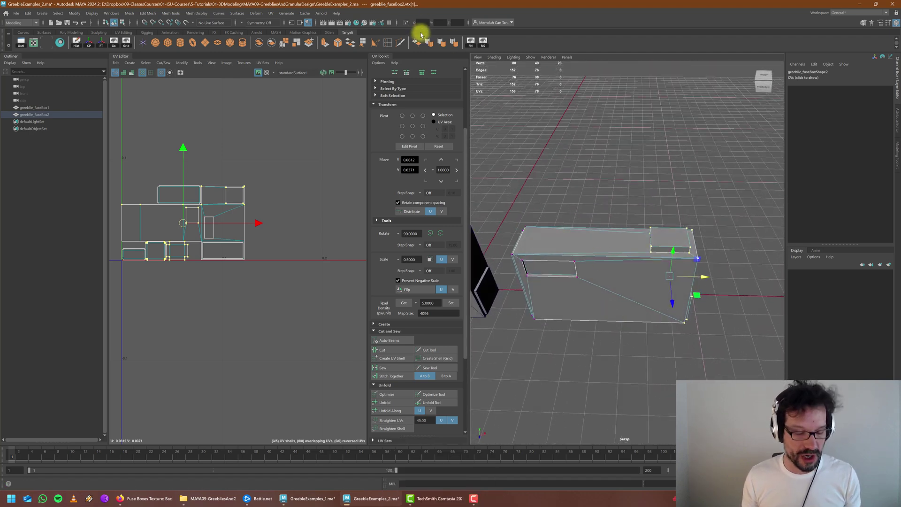
key(ctrl+z)
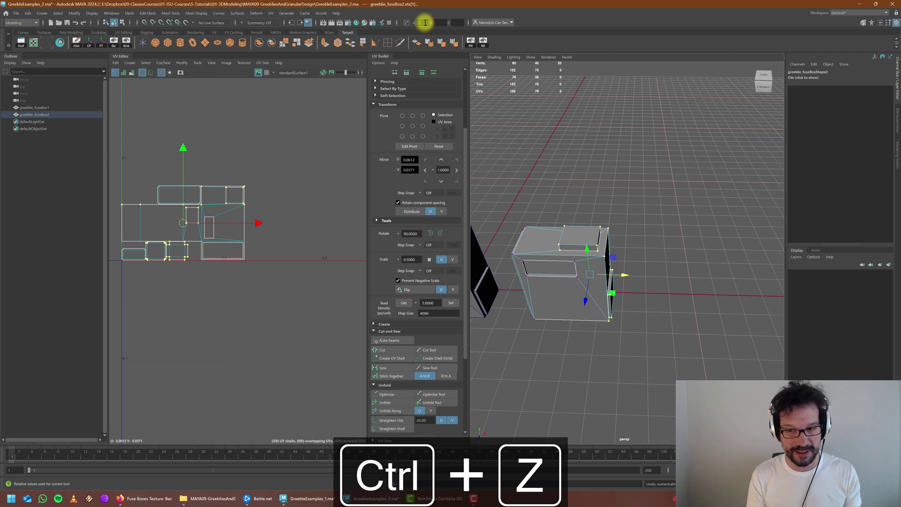
key(Return)
Step: Select all the upper vertices of the duplicated fuse box and raise them with a relative move along Y
alt+drag(502, 221, 600, 282)
drag(547, 201, 689, 286)
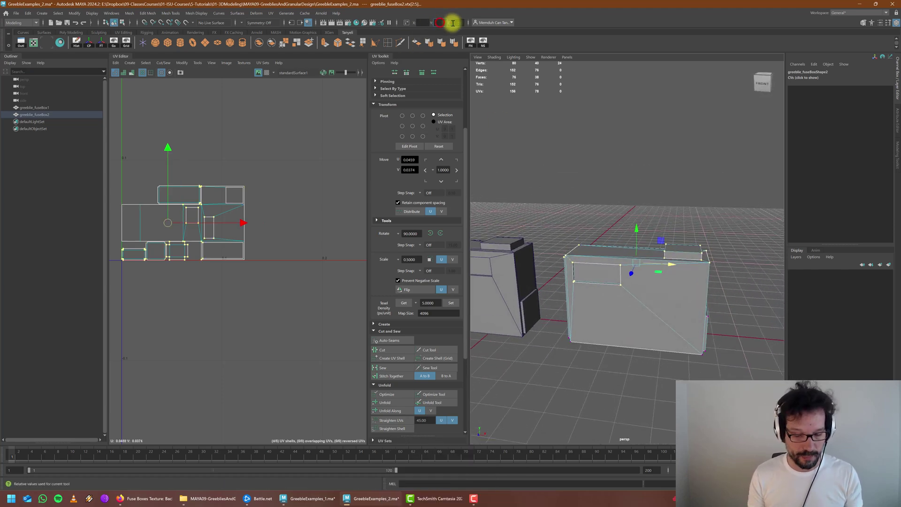
key(Return)
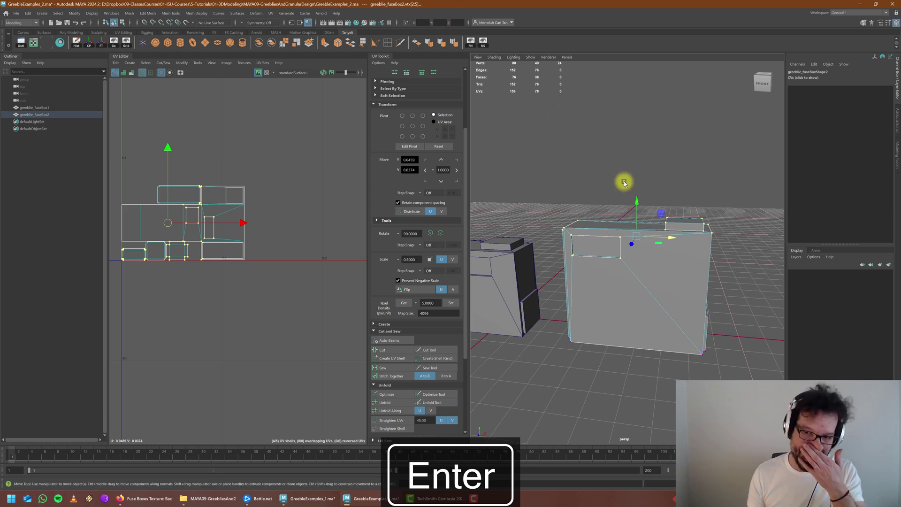
click(618, 173)
alt+drag(588, 203, 546, 273)
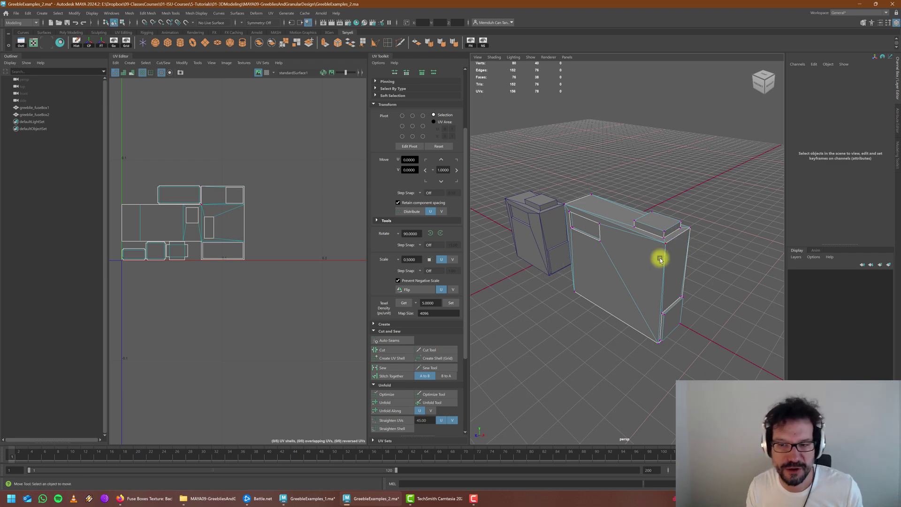
Step: Multi-Cut the front face from its slanted upper edge down to the diagonal and on to the box's lower-left corner
alt+drag(660, 259, 622, 243)
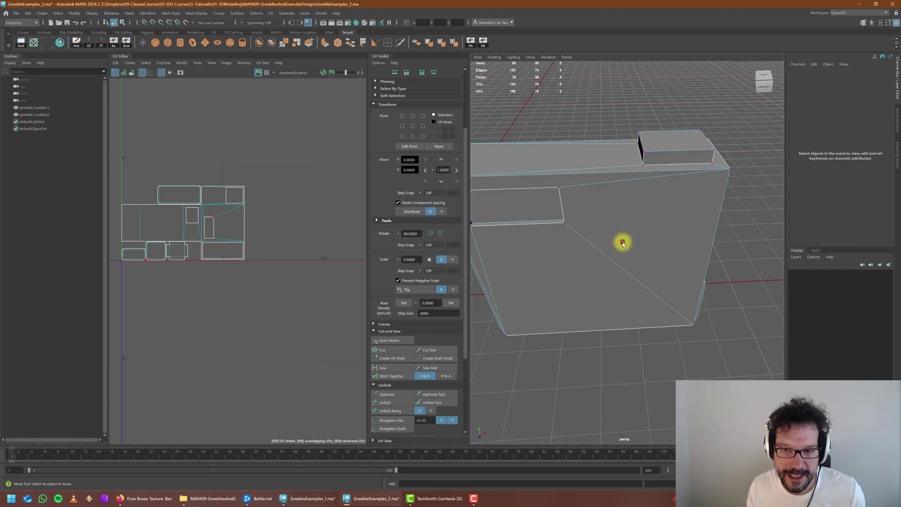
alt+right_drag(623, 243, 610, 282)
right_drag(613, 224, 604, 243)
alt+drag(603, 243, 632, 227)
click(632, 227)
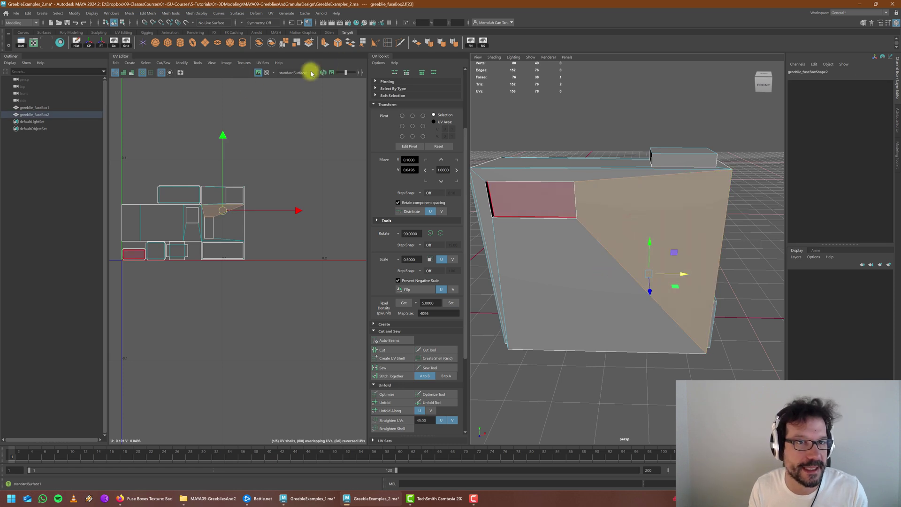
click(400, 44)
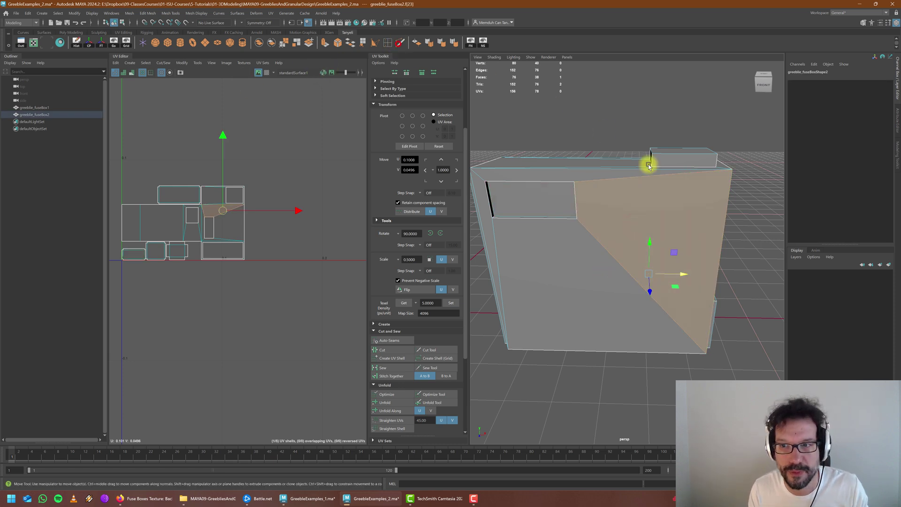
click(615, 179)
click(620, 265)
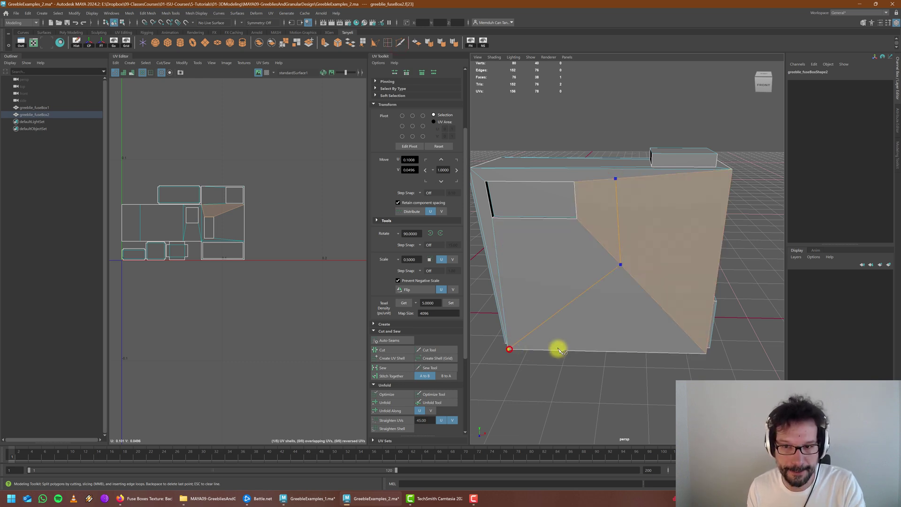
key(Return)
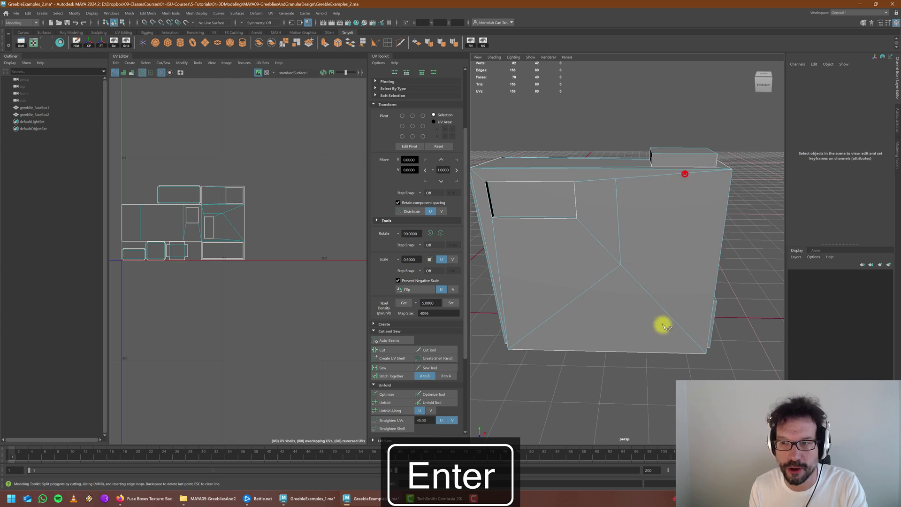
Step: Add a second vertical cut nearer the right side, from the slanted upper edge down to the lower part of the diagonal
click(680, 327)
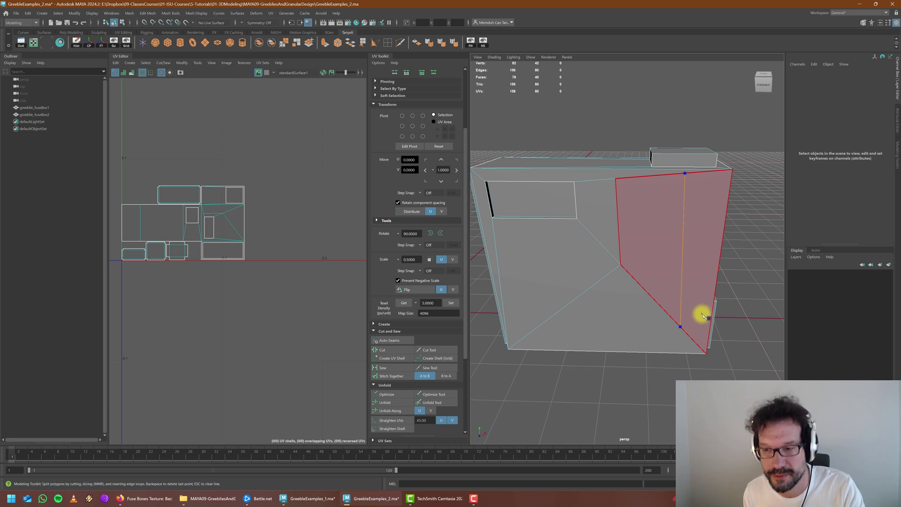
key(Return)
key(w)
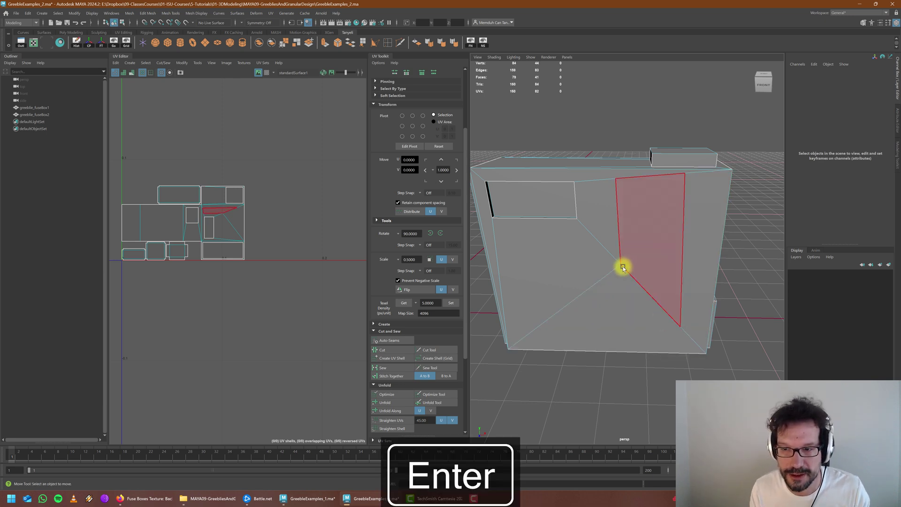
Step: Select the vertex where the first cut meets the diagonal and apply finer grid subdivisions in the front view
right_drag(622, 267, 601, 266)
click(620, 266)
key(space)
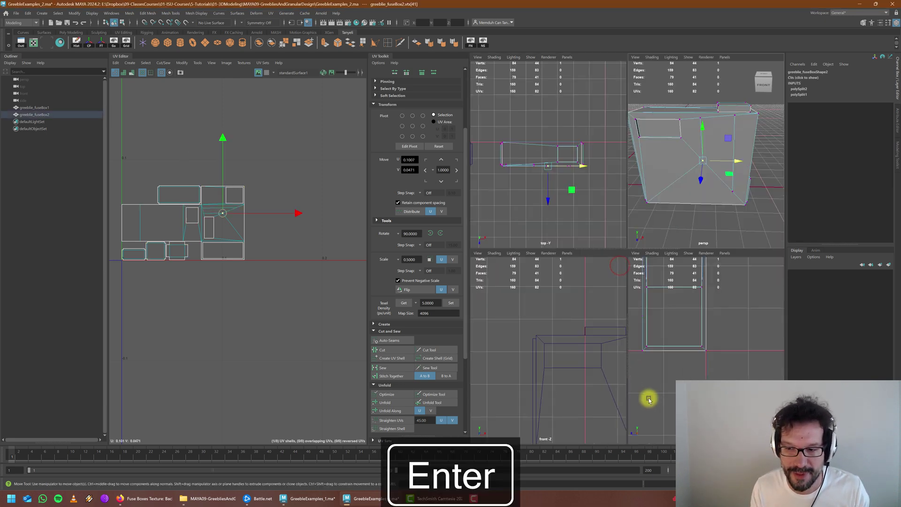
key(space)
key(space)
scroll(656, 349, down, 8)
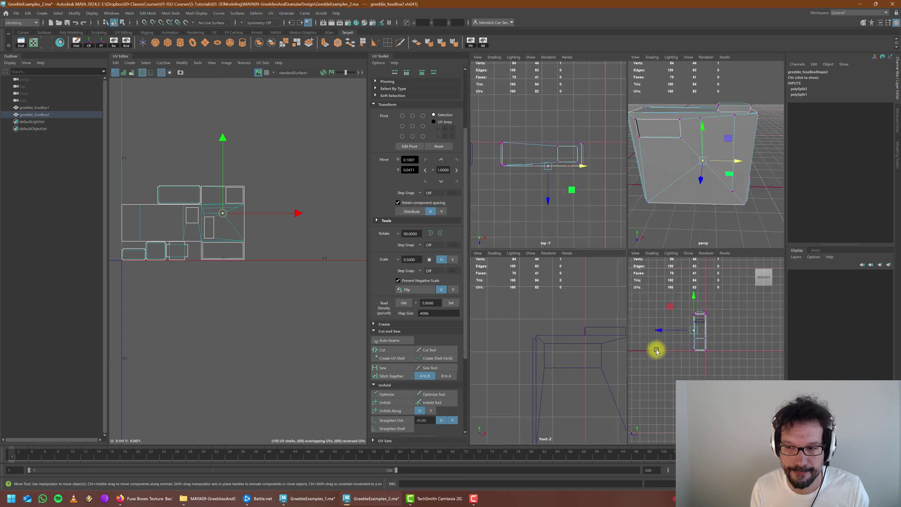
key(space)
scroll(531, 343, up, 6)
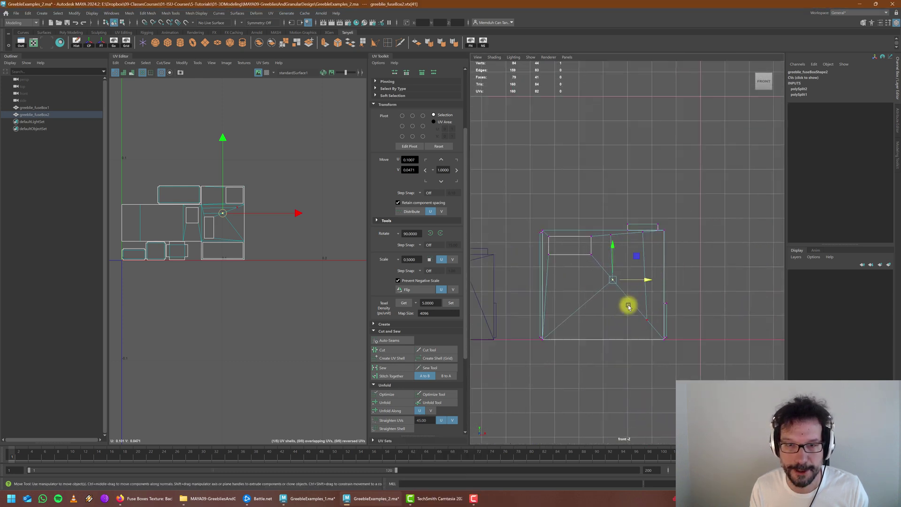
click(115, 41)
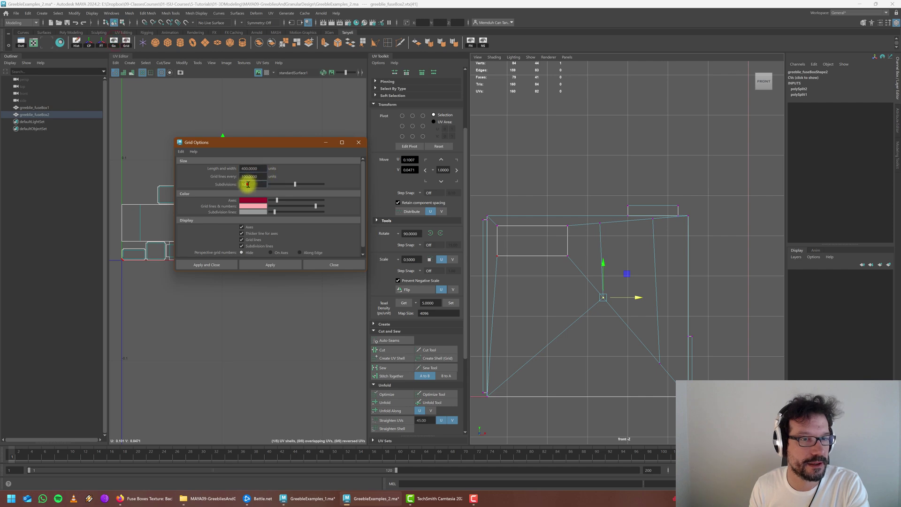
click(206, 264)
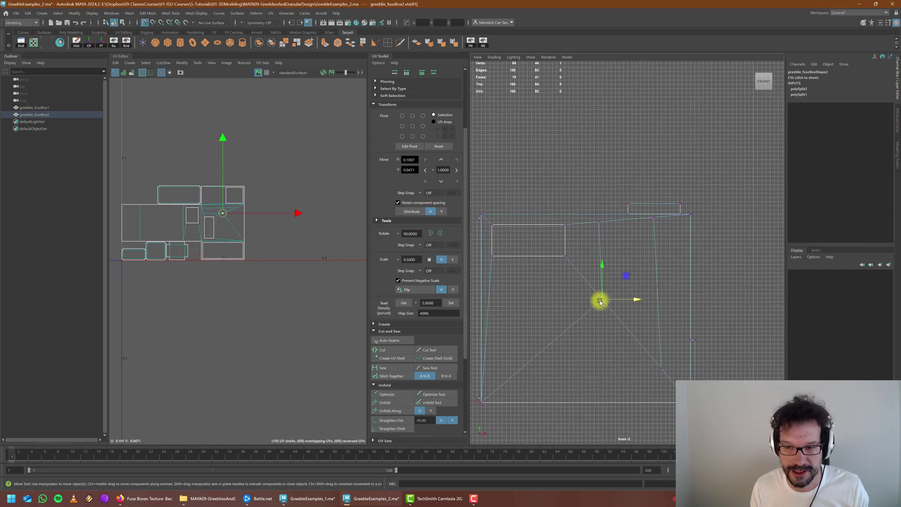
Step: Snap the two lower cut vertices level near the bottom edge and the first cut's upper vertex directly above its lower one
drag(599, 301, 589, 368)
drag(643, 352, 669, 379)
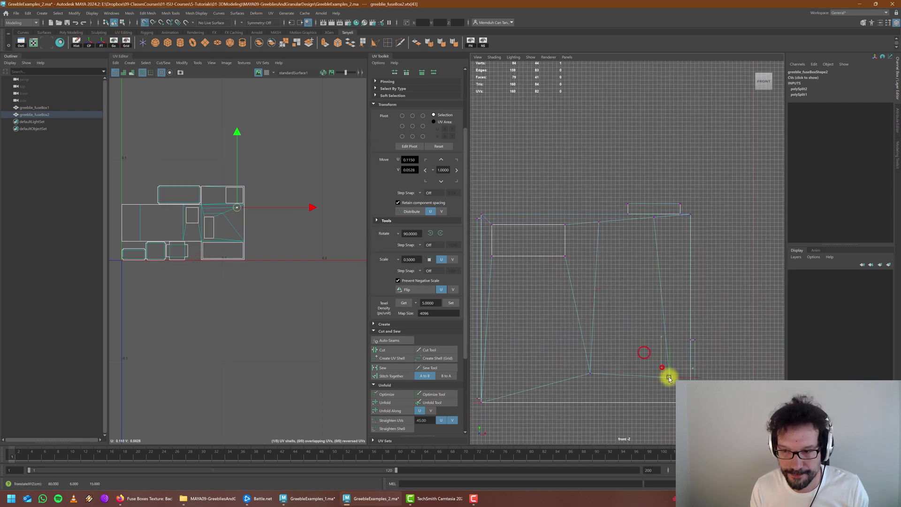
drag(593, 220, 589, 229)
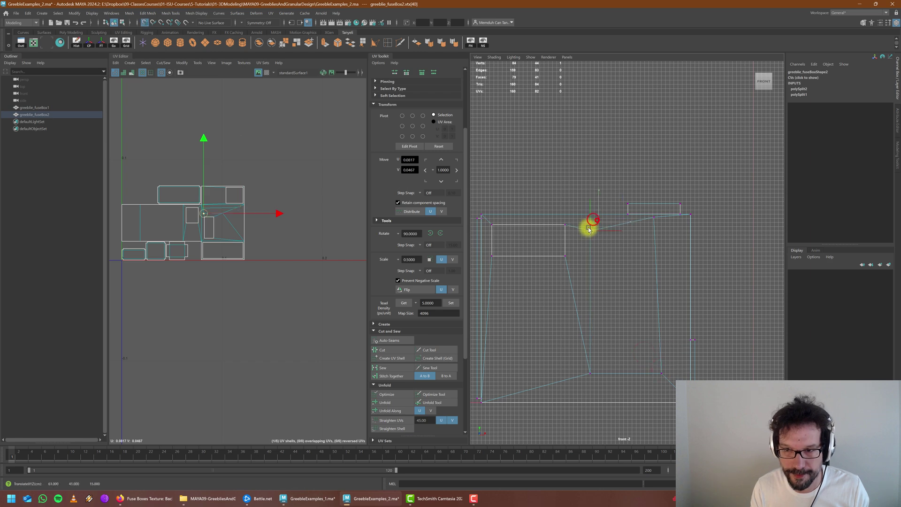
Step: Align both upper cut vertices with the recess's top edge and place the right one directly above its lower vertex
scroll(590, 230, up, 5)
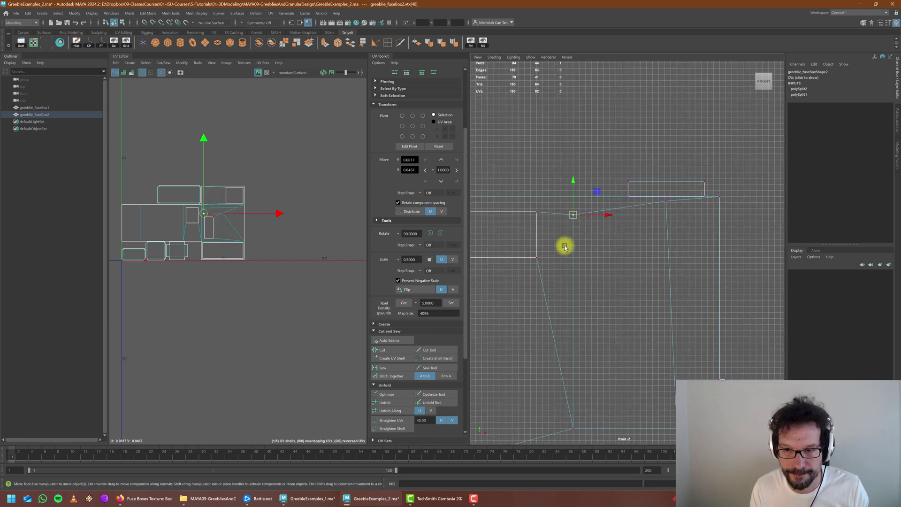
drag(638, 202, 637, 199)
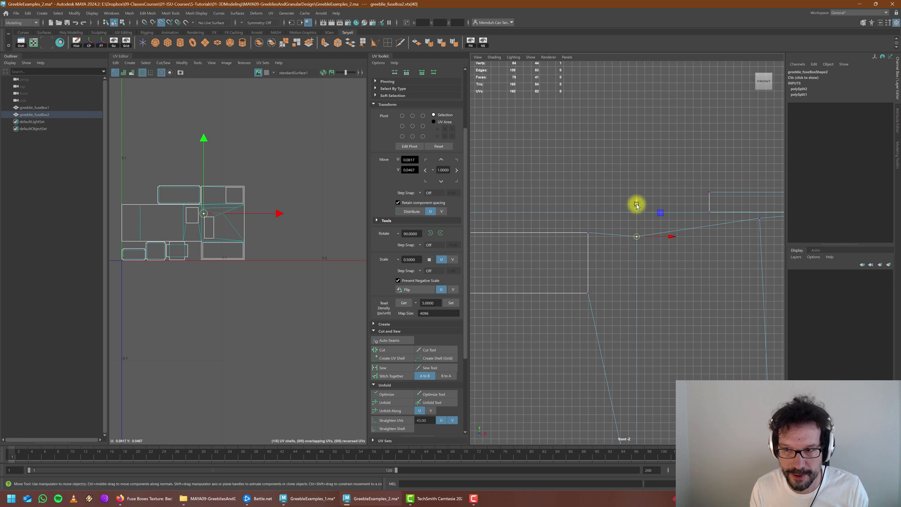
alt+middle_drag(699, 252, 635, 261)
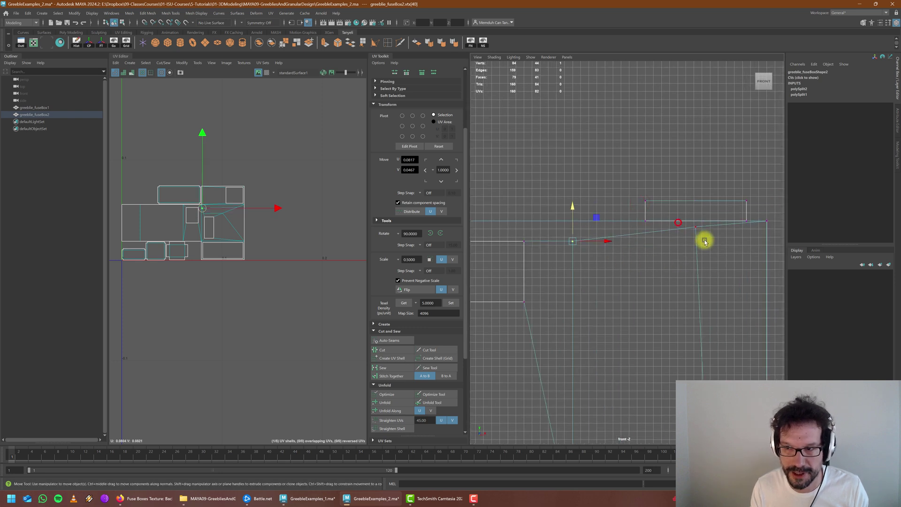
click(696, 228)
drag(694, 194, 695, 207)
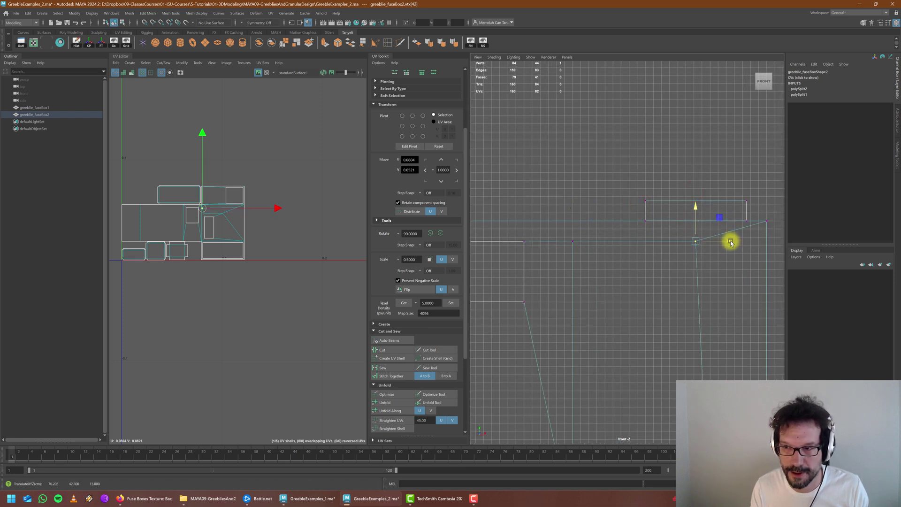
drag(729, 240, 710, 245)
scroll(653, 295, down, 4)
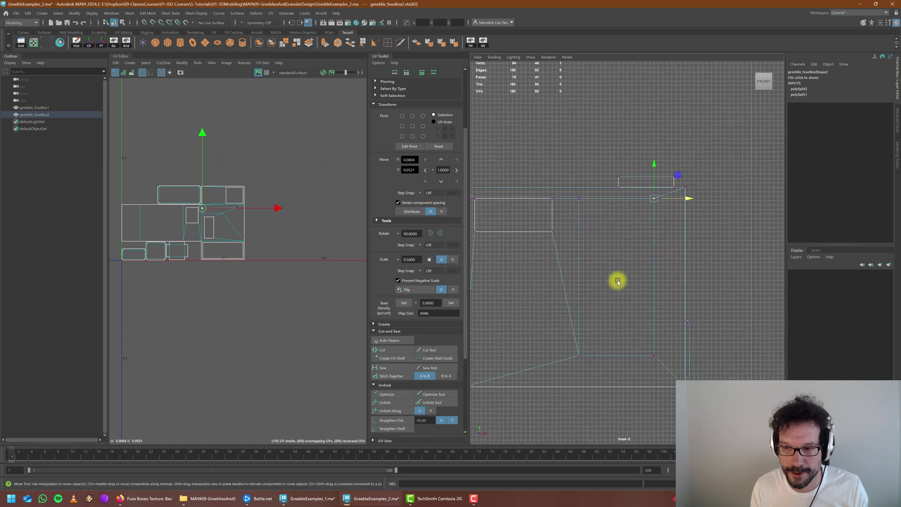
scroll(663, 272, down, 2)
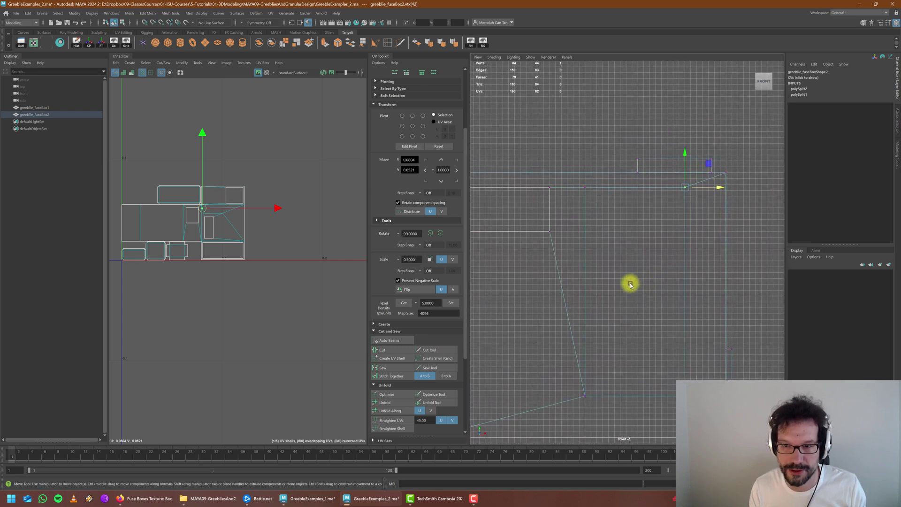
alt+middle_drag(630, 284, 617, 239)
scroll(689, 279, down, 1)
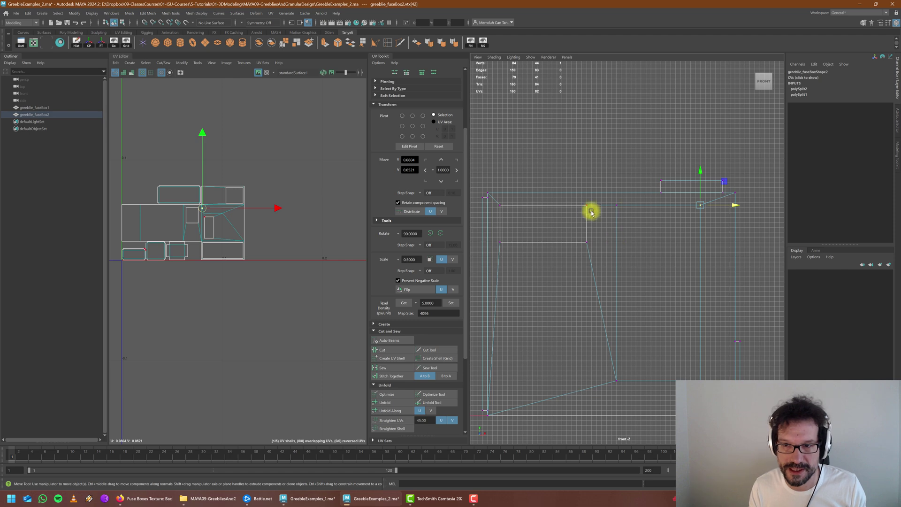
Step: In the perspective view, cut an edge from the recess's upper-right corner to the front face's upper-left corner with Multi-Cut
key(space)
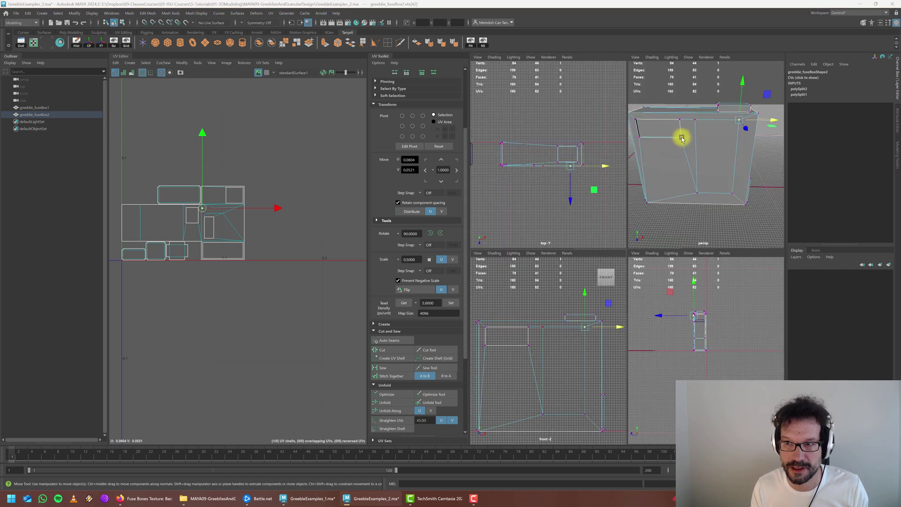
key(space)
alt+drag(591, 197, 530, 186)
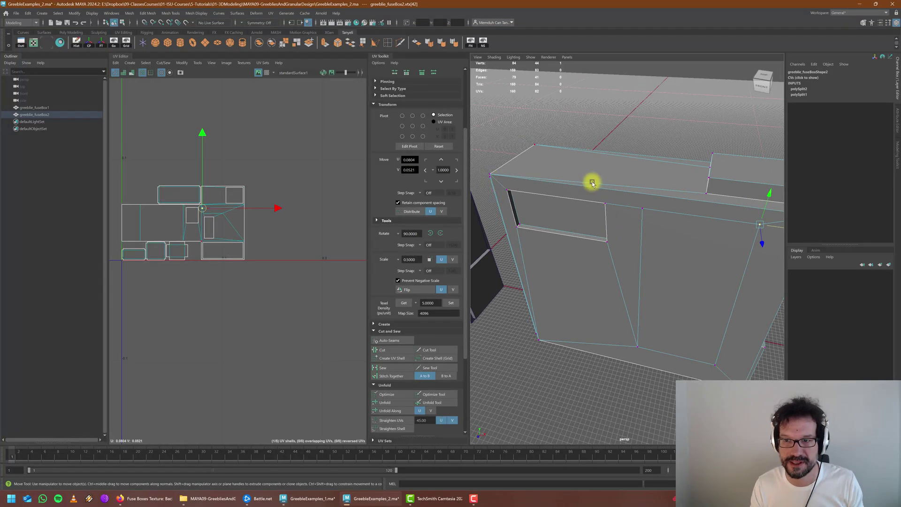
scroll(592, 183, down, 4)
alt+drag(597, 207, 543, 230)
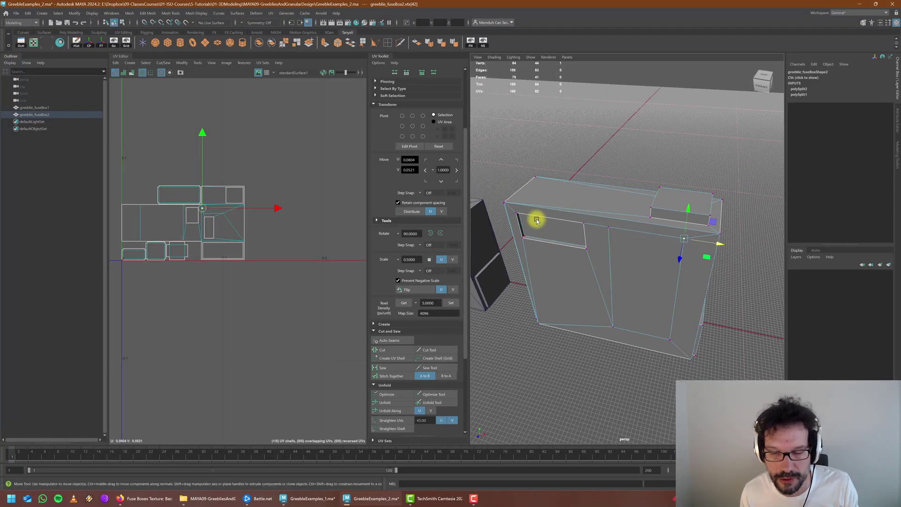
scroll(576, 230, up, 3)
click(399, 43)
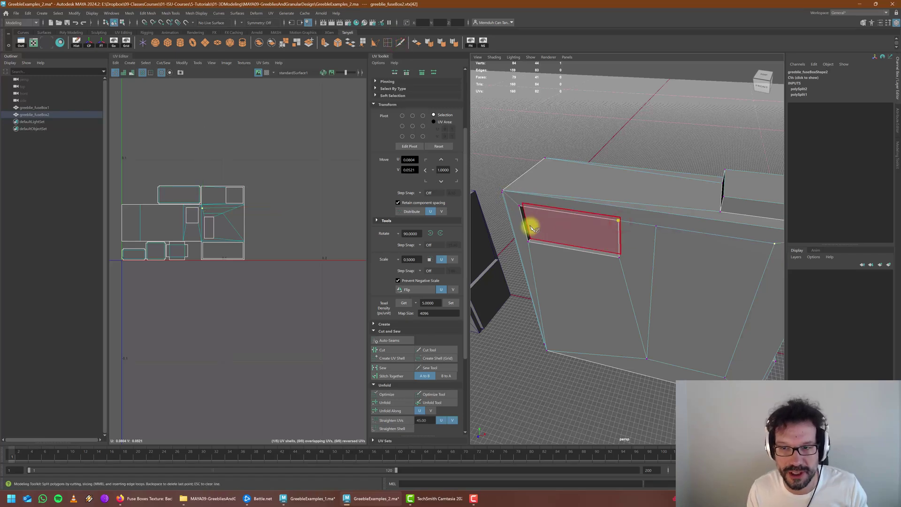
alt+drag(531, 228, 508, 284)
click(508, 284)
key(Return)
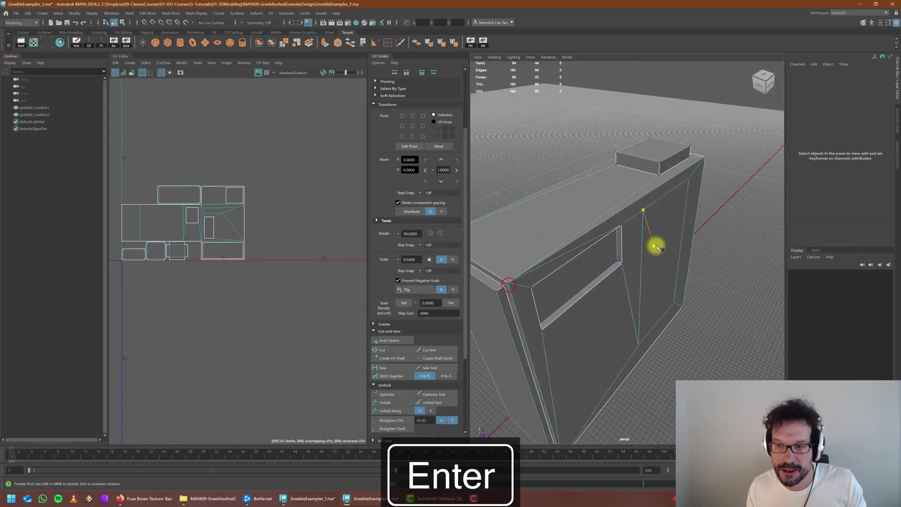
Step: Cut another edge from the new rectangle's upper-left vertex to the front face's upper-right corner
alt+drag(672, 261, 640, 261)
alt+middle_drag(639, 260, 595, 260)
click(568, 241)
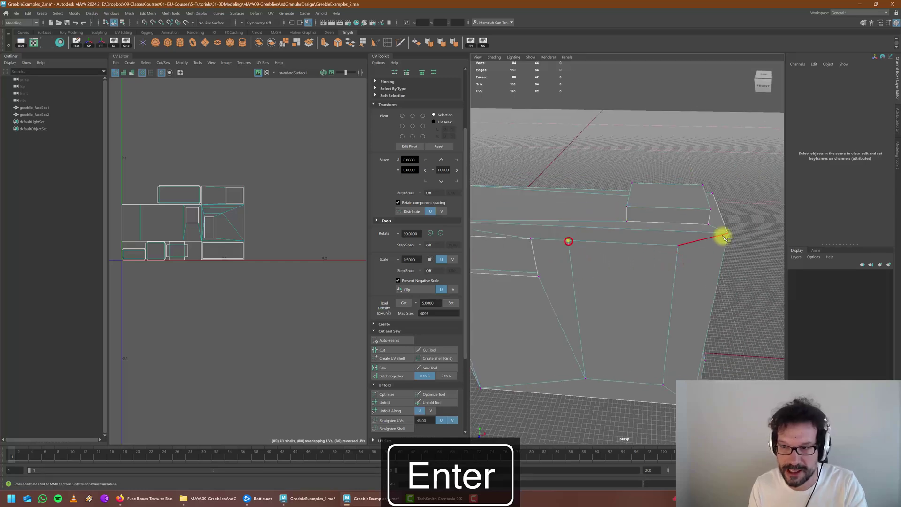
alt+drag(684, 268, 648, 225)
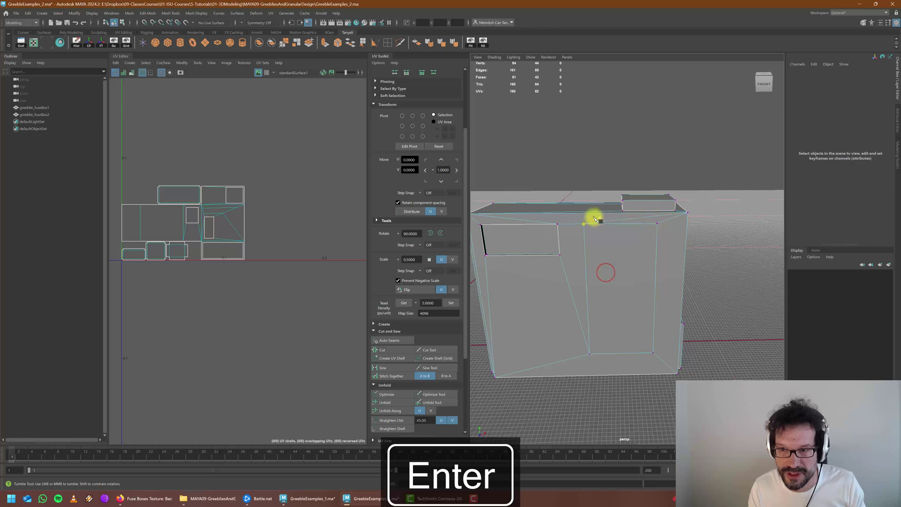
mouse_move(629, 262)
alt+mouse_down()
mouse_move(642, 276)
mouse_move(663, 267)
mouse_move(641, 273)
alt+mouse_up()
alt+middle_drag(640, 272, 594, 284)
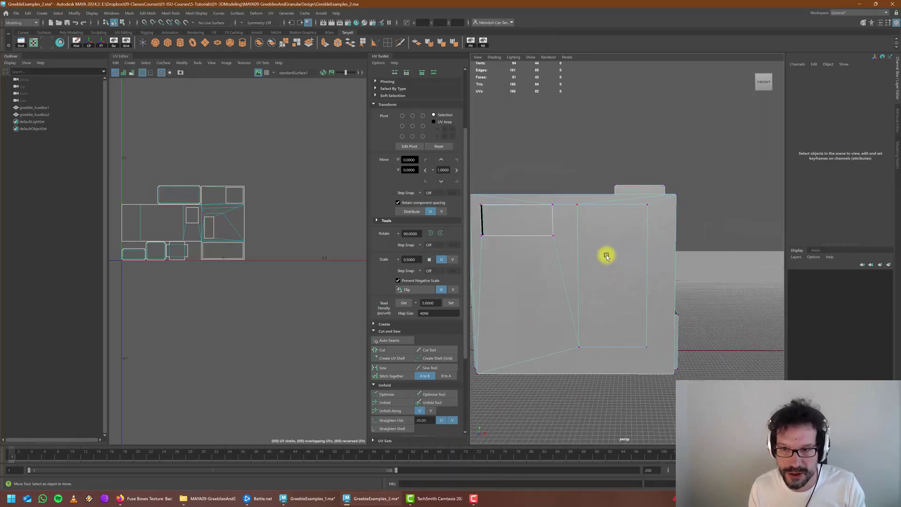
Step: Extrude the new rectangular face on the larger fuse box's front outward into a thin raised panel
right_drag(606, 255, 613, 274)
click(592, 273)
alt+drag(585, 285, 620, 300)
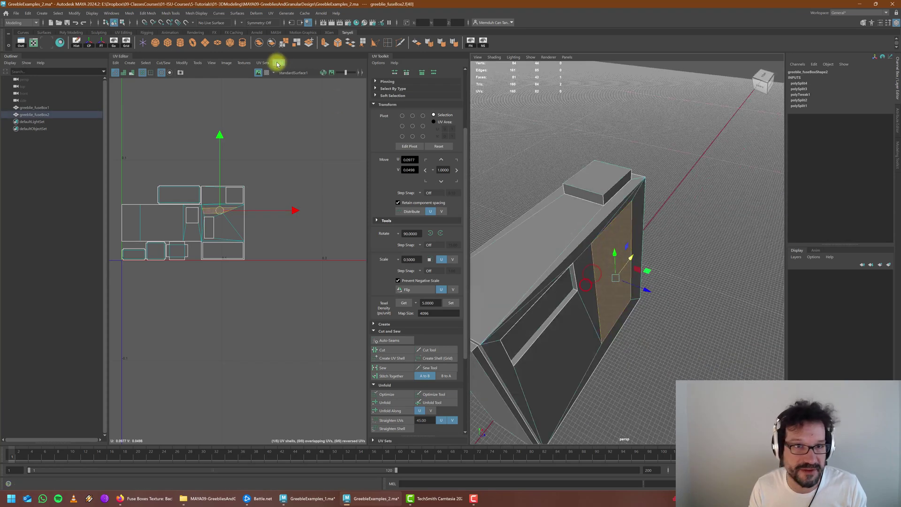
click(324, 43)
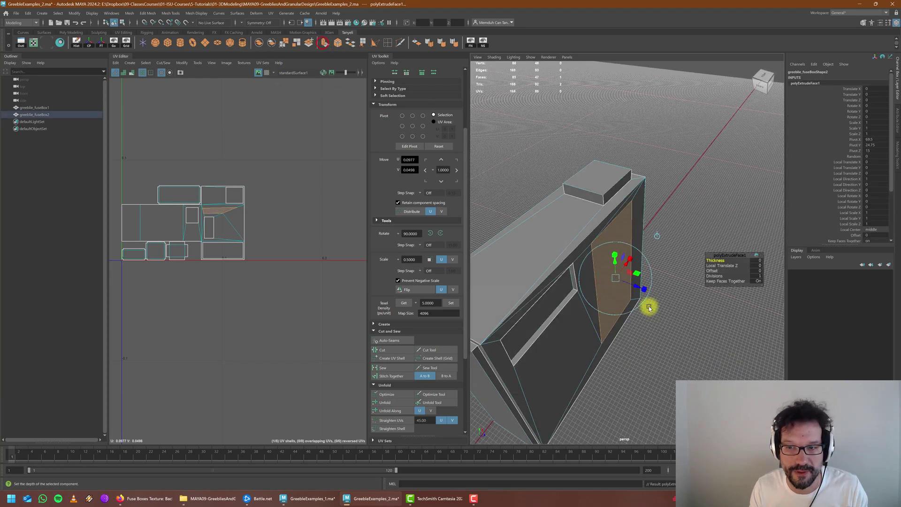
key(w)
alt+drag(633, 324, 604, 310)
Step: Return to object mode and delete the construction history of the larger fuse box
right_drag(621, 230, 657, 219)
click(715, 269)
scroll(676, 259, down, 6)
alt+drag(630, 283, 667, 303)
click(601, 250)
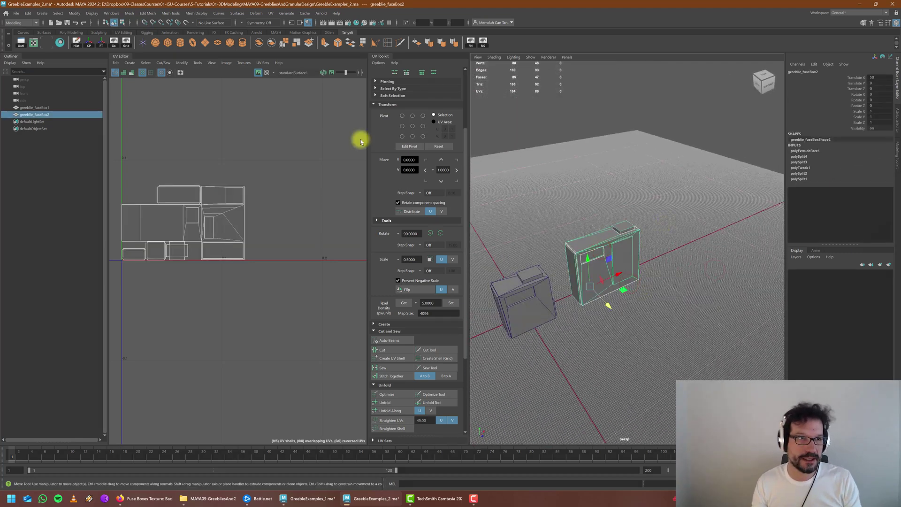
click(79, 41)
Step: Examine the raised panel on the larger fuse box and the box's current UV layout
scroll(601, 275, up, 5)
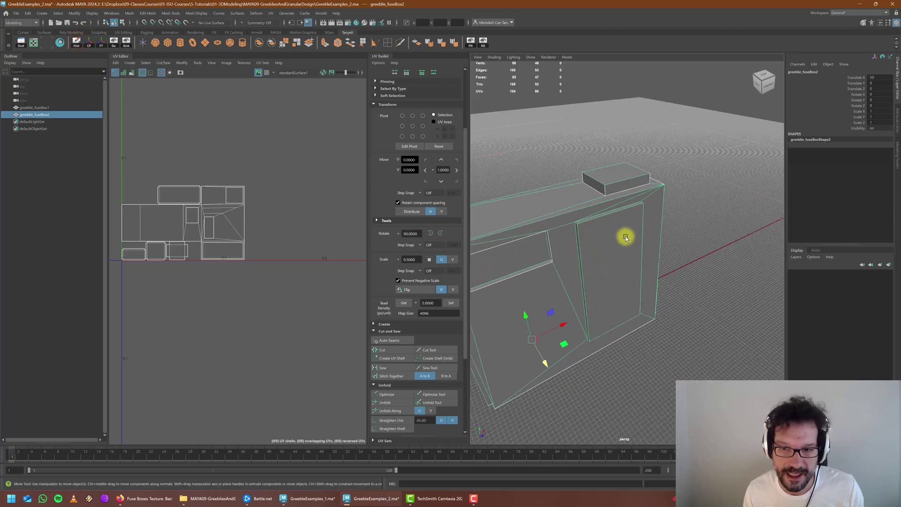
scroll(626, 238, down, 5)
alt+middle_drag(622, 255, 643, 263)
alt+drag(643, 263, 643, 278)
alt+middle_drag(640, 279, 622, 287)
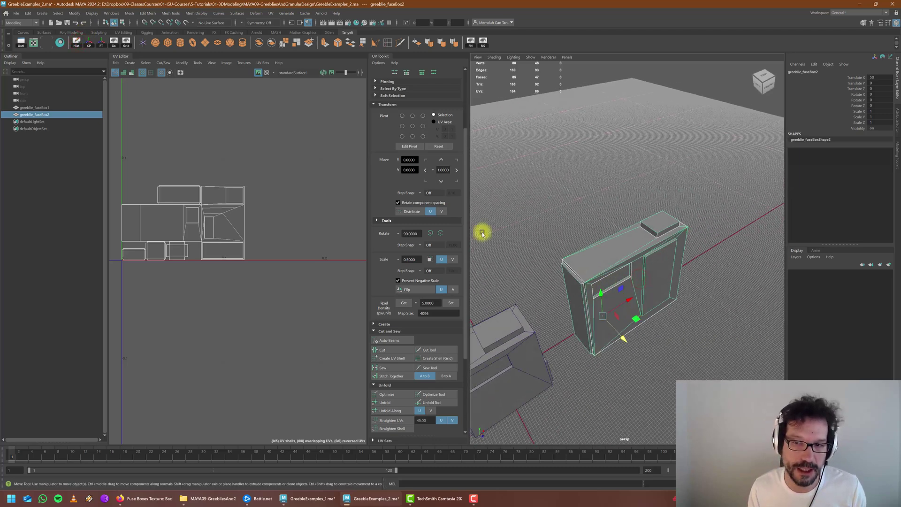
scroll(267, 234, up, 2)
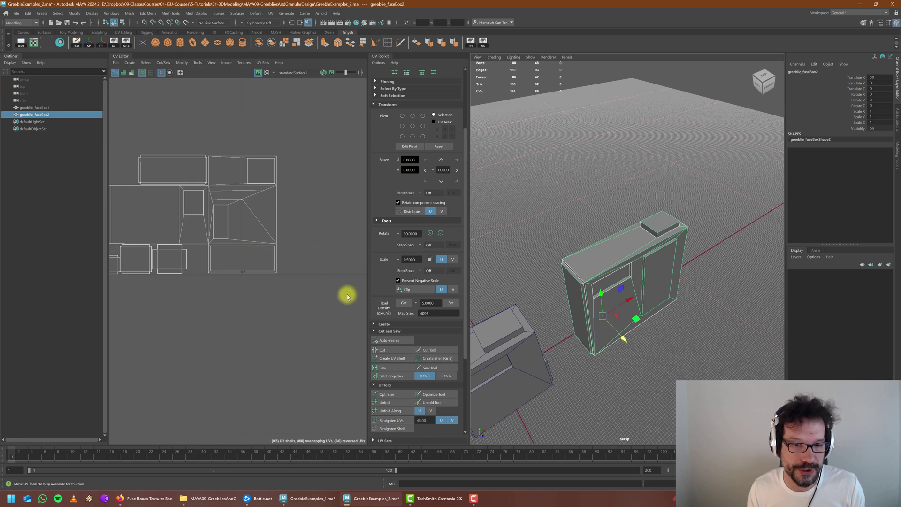
scroll(222, 197, down, 3)
alt+middle_drag(193, 194, 204, 194)
scroll(205, 194, up, 2)
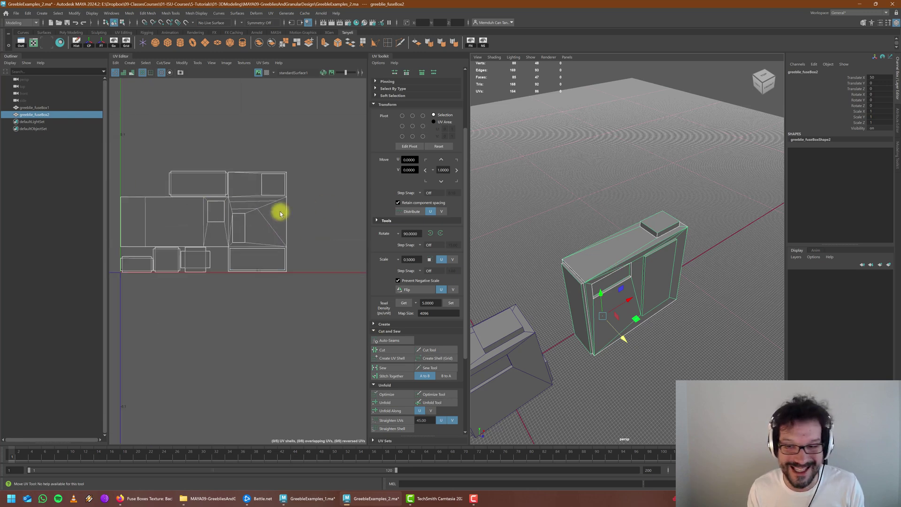
Step: Check how the raised panel's front and side faces are laid out in the UVs
scroll(689, 286, up, 5)
alt+middle_drag(698, 286, 586, 246)
scroll(577, 240, up, 4)
right_click(568, 234)
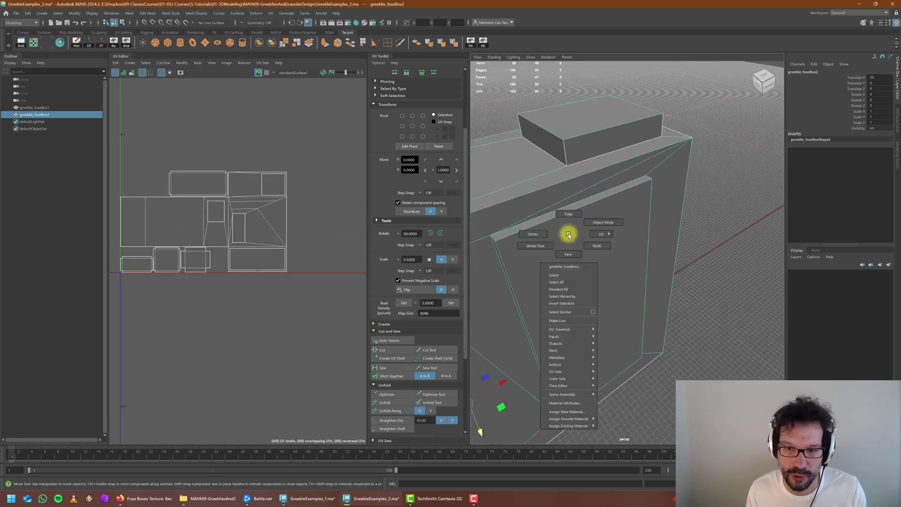
click(568, 254)
click(543, 252)
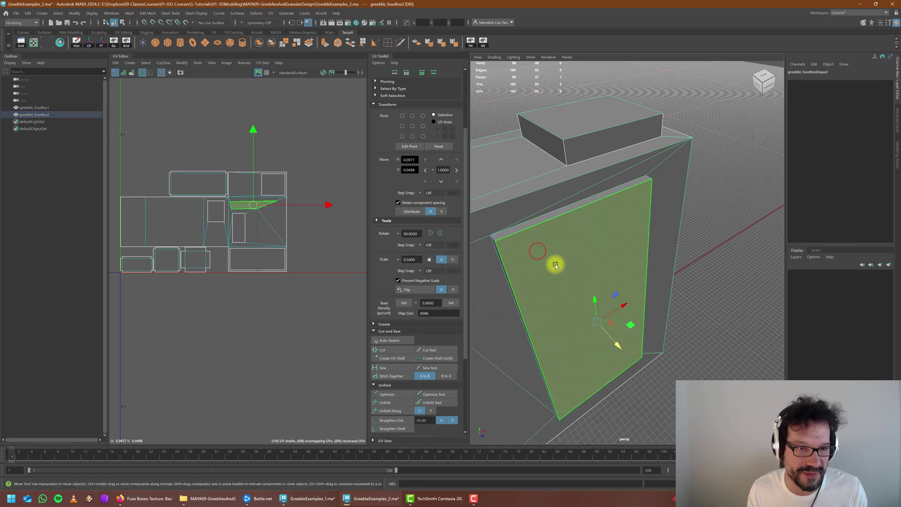
alt+drag(547, 257, 599, 245)
click(603, 247)
scroll(270, 210, up, 4)
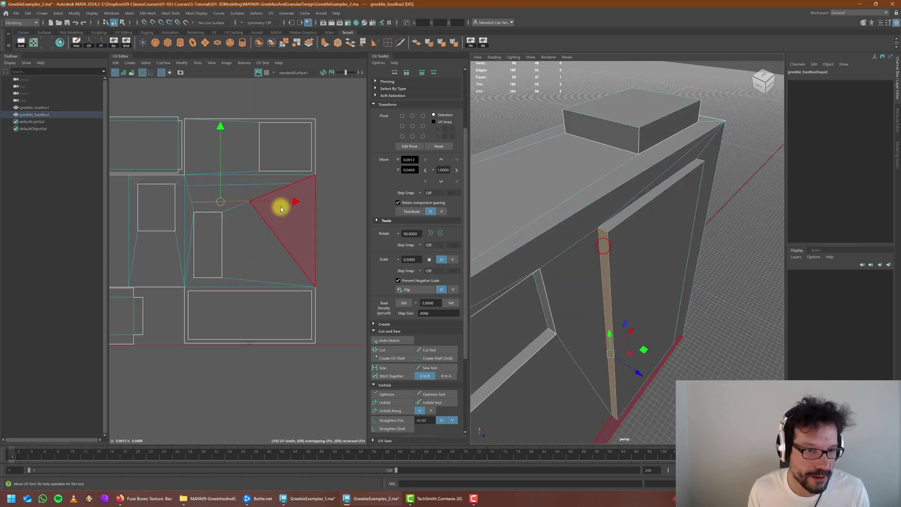
scroll(213, 176, up, 4)
Step: Select the edges where the raised panel meets the box front and cut the UVs along them
right_drag(628, 238, 626, 220)
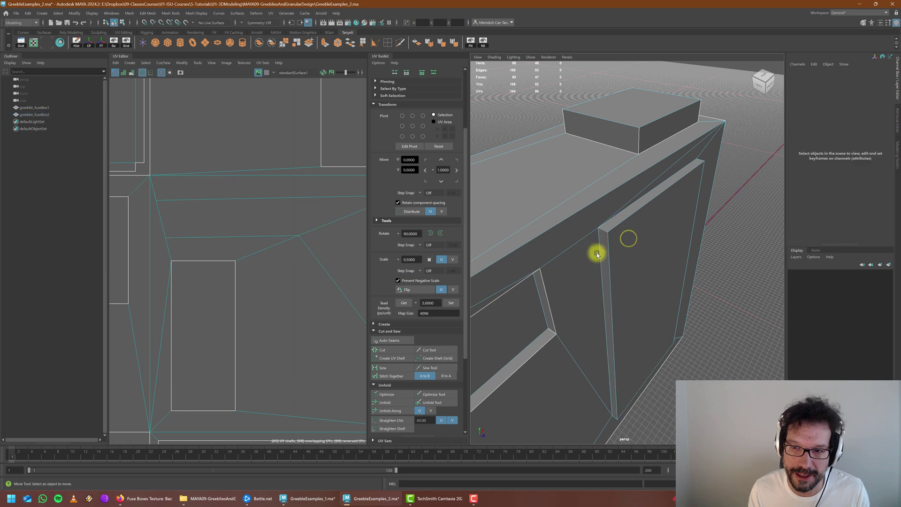
click(598, 252)
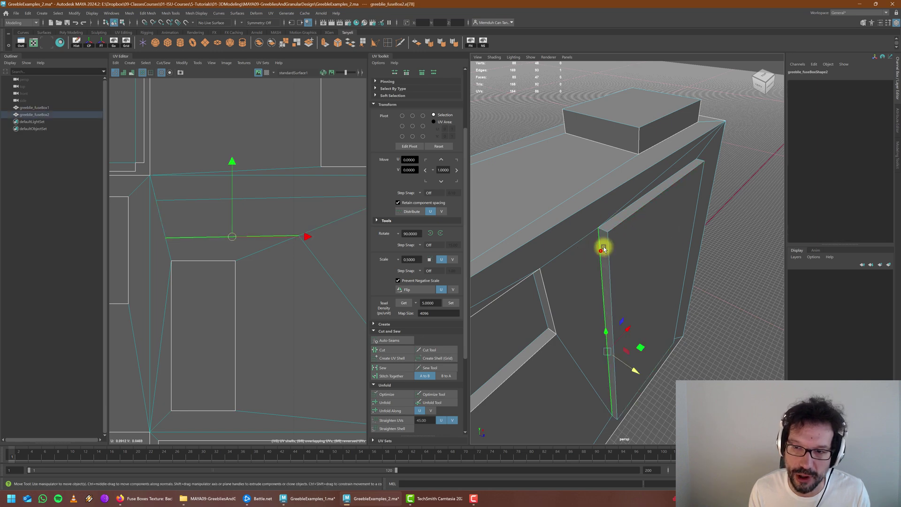
shift+click(624, 211)
alt+drag(623, 210, 683, 241)
shift+click(668, 247)
shift+click(662, 225)
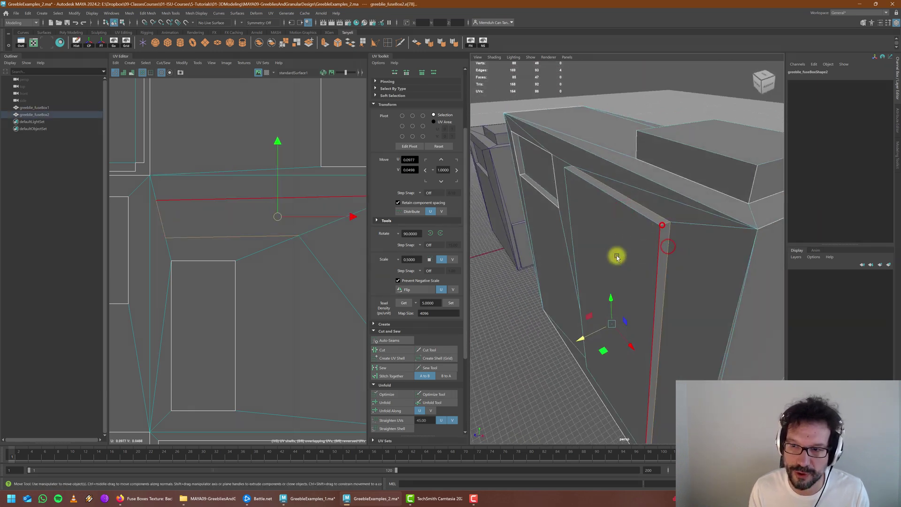
mouse_move(608, 248)
alt+mouse_down()
mouse_move(651, 249)
mouse_move(606, 237)
alt+mouse_up()
shift+click(490, 319)
alt+drag(498, 315, 699, 334)
shift+click(647, 412)
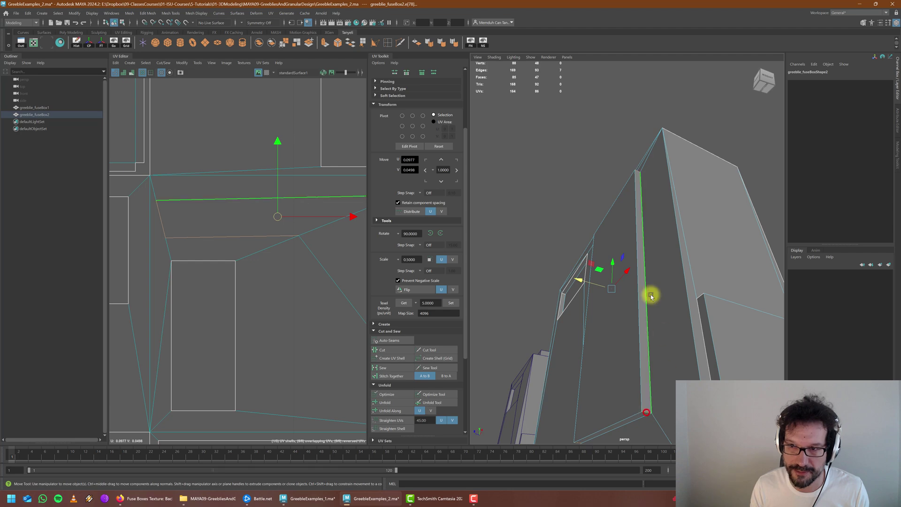
alt+drag(623, 247, 640, 276)
click(394, 349)
Step: Cut the UVs along the raised panel's remaining lower base edge to separate it from the body shell
scroll(629, 240, down, 3)
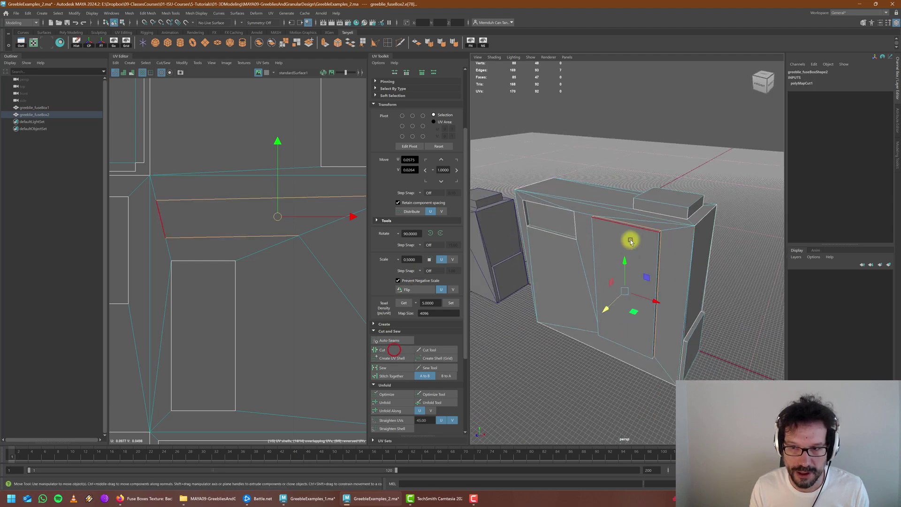
right_drag(630, 240, 657, 257)
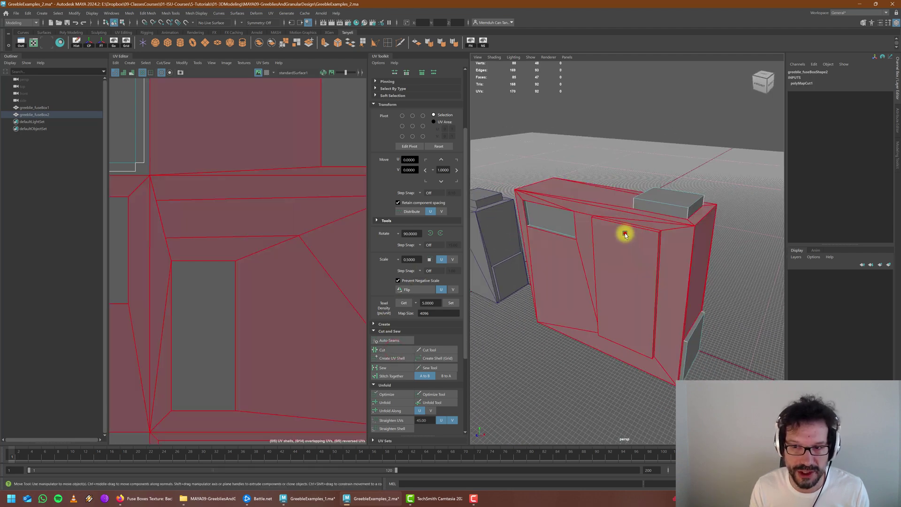
click(624, 232)
alt+drag(612, 250, 597, 255)
right_drag(620, 241, 619, 221)
scroll(633, 262, up, 3)
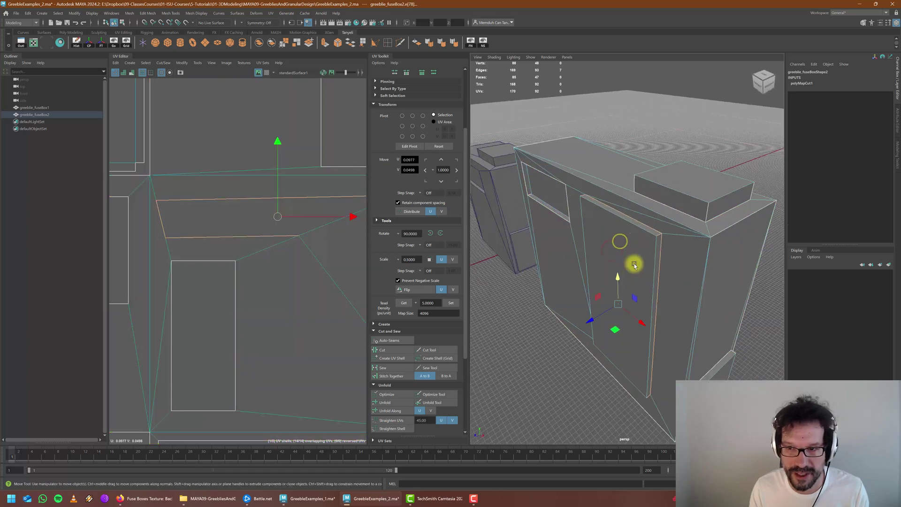
alt+drag(610, 259, 650, 207)
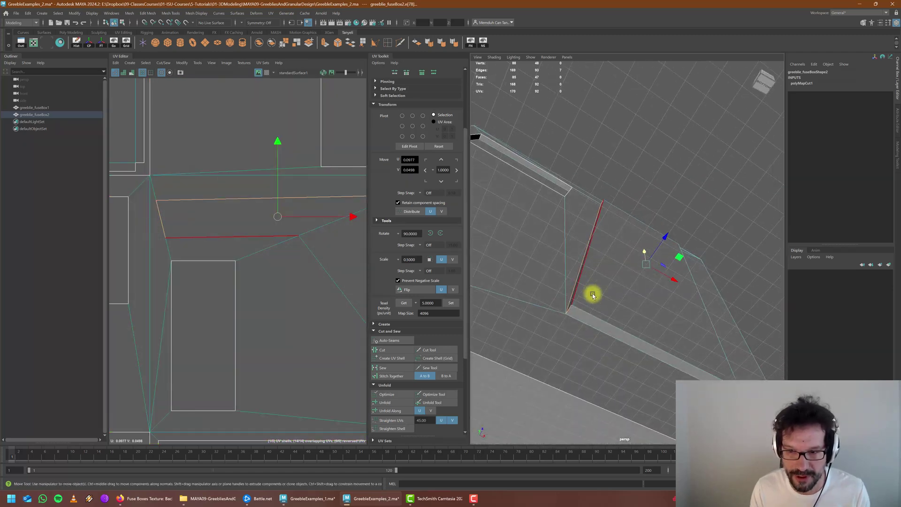
click(588, 320)
click(387, 351)
Step: Unfold the raised panel's UV shell and move it above the other shells
right_click(645, 229)
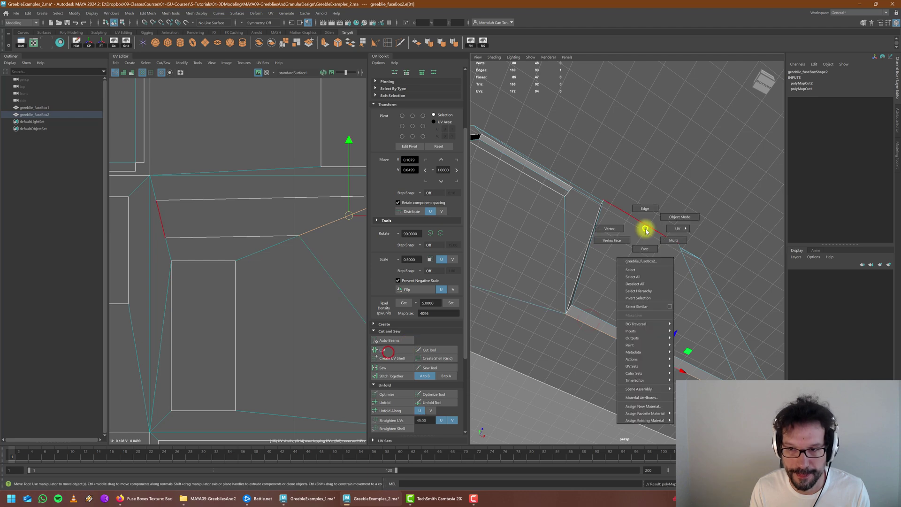
right_drag(685, 235, 680, 252)
click(626, 253)
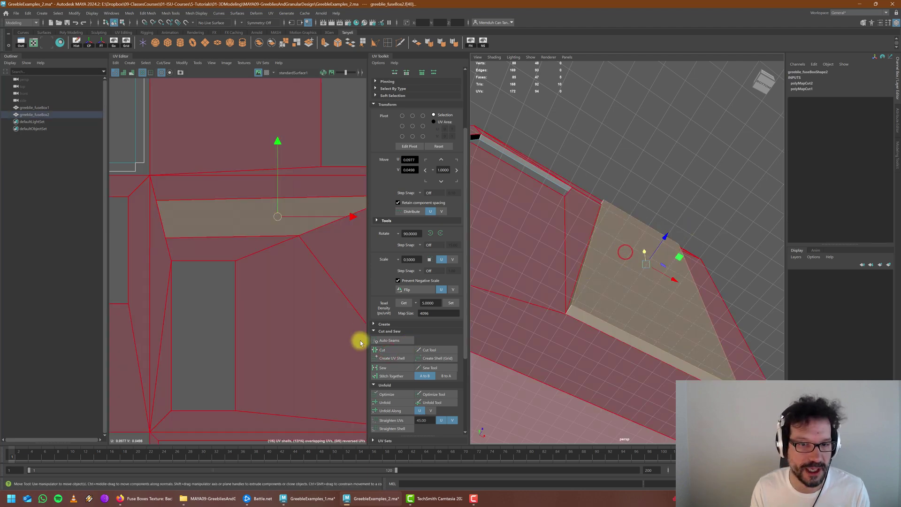
click(389, 401)
scroll(236, 289, down, 5)
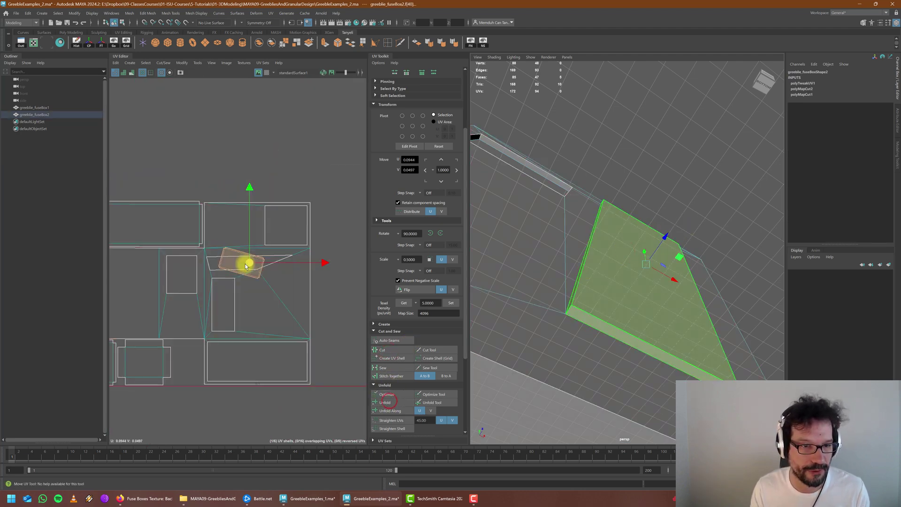
drag(248, 263, 266, 141)
scroll(290, 228, down, 5)
Step: Unfold the fuse box's main body shell, then unfold the raised panel's shell again
click(279, 255)
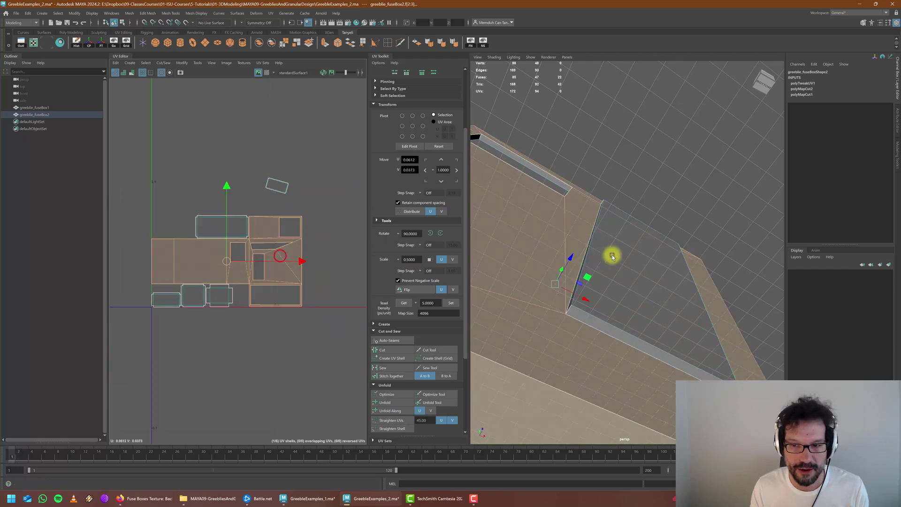
scroll(610, 254, down, 7)
alt+drag(599, 242, 557, 306)
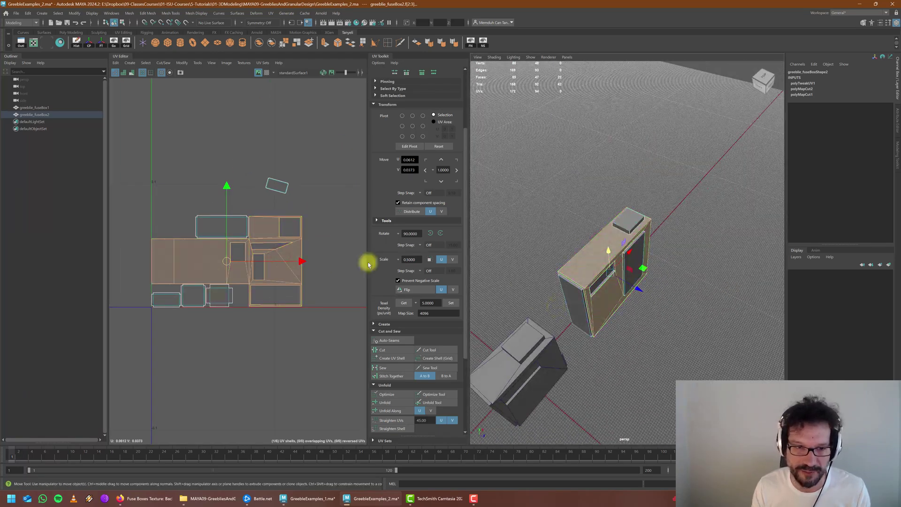
alt+drag(631, 288, 615, 281)
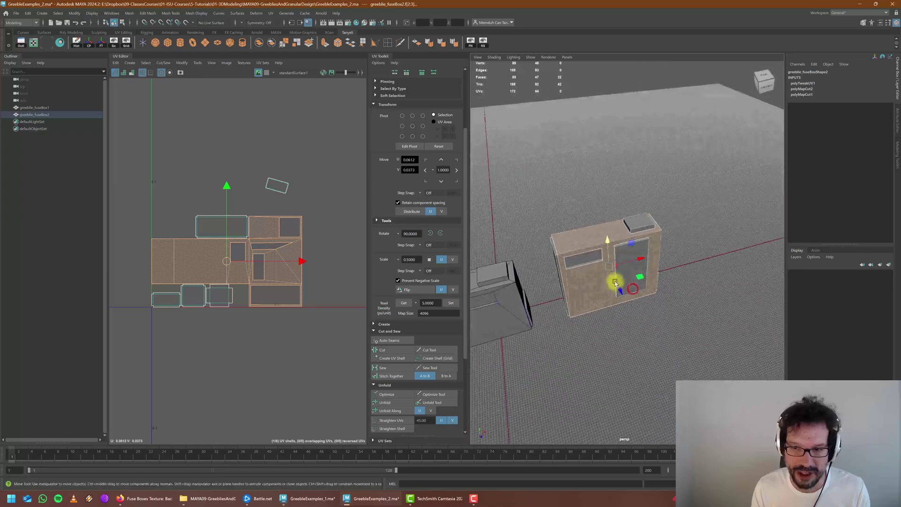
scroll(599, 282, up, 6)
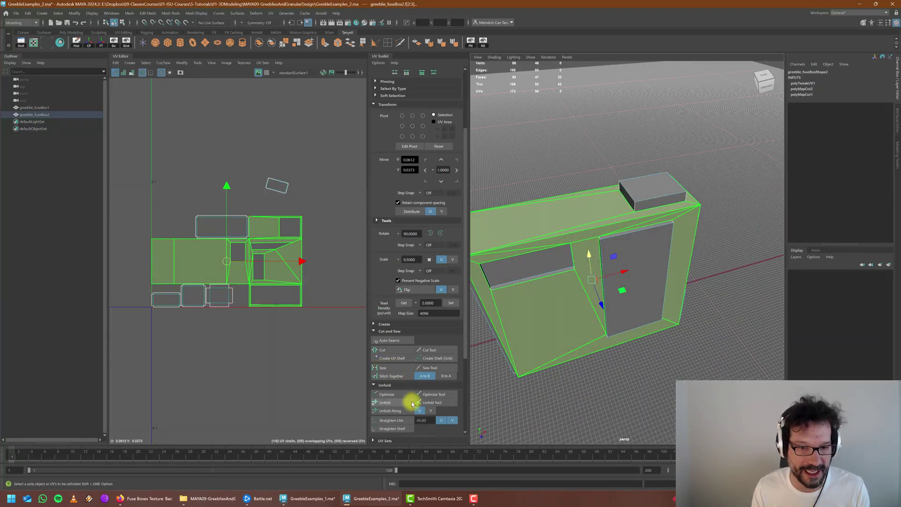
click(388, 402)
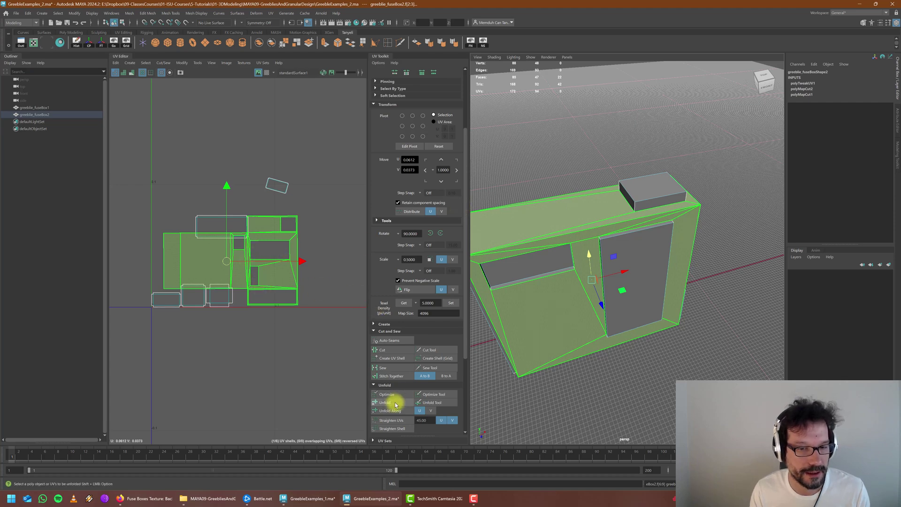
click(282, 189)
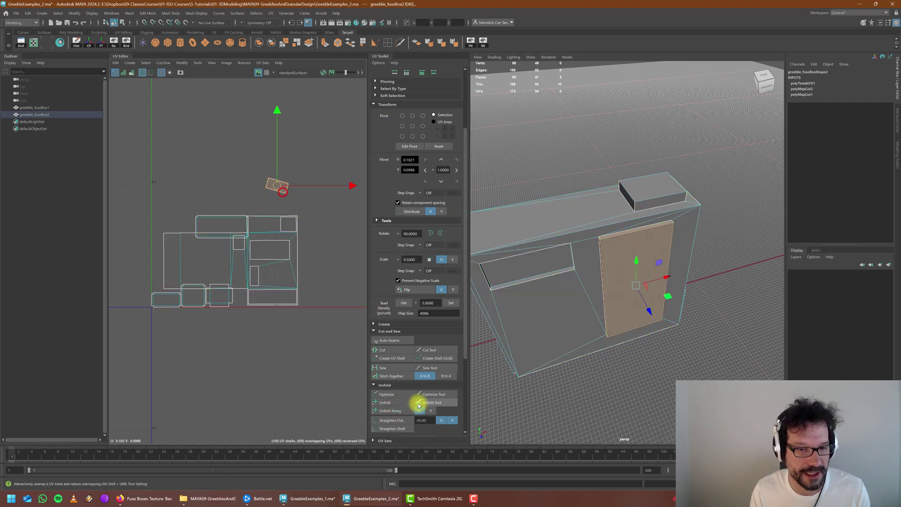
click(397, 404)
Step: Set the texel density of the body and raised panel shells to 5 at map size 4096
click(295, 237)
shift+click(280, 186)
scroll(428, 240, up, 4)
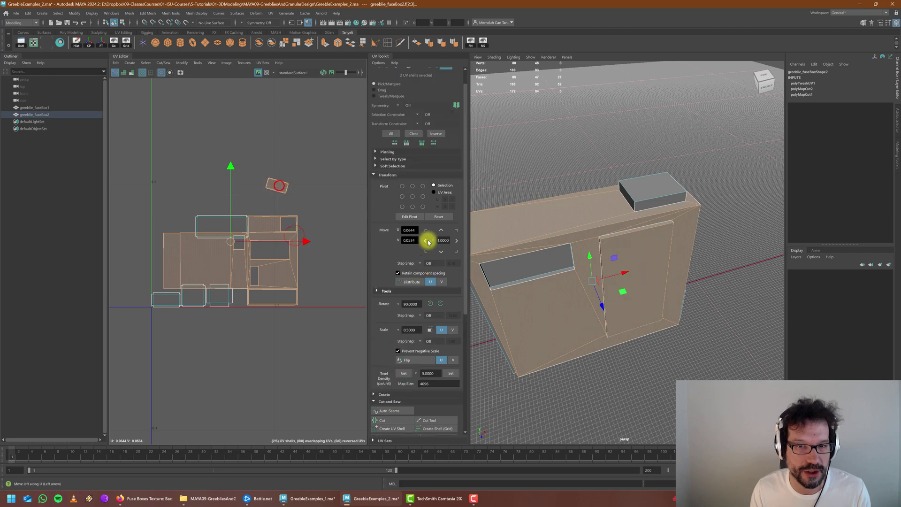
scroll(423, 233, down, 4)
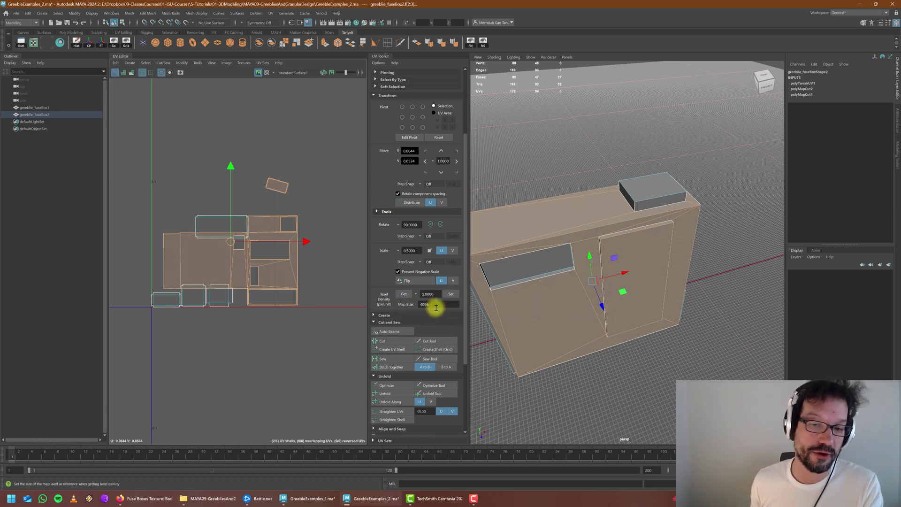
click(453, 295)
scroll(246, 235, down, 3)
Step: Move the body and raised panel shells clear of the small shells and place the large side-detail shell above the body
drag(238, 241, 315, 206)
click(229, 163)
scroll(219, 234, up, 1)
click(229, 234)
scroll(209, 241, down, 2)
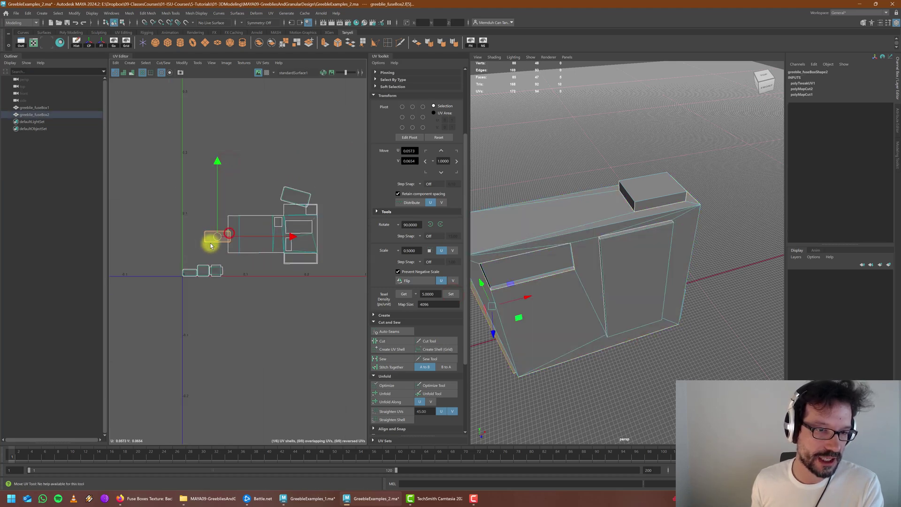
drag(220, 233, 268, 161)
click(298, 196)
drag(297, 196, 295, 172)
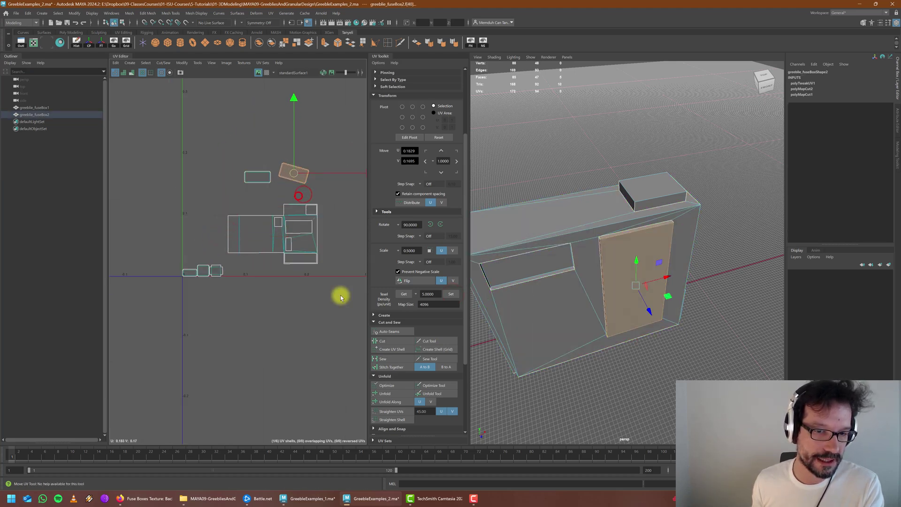
Step: Straighten the body, raised panel and side-detail shells with Orient Shells
drag(235, 173, 323, 267)
scroll(402, 388, down, 3)
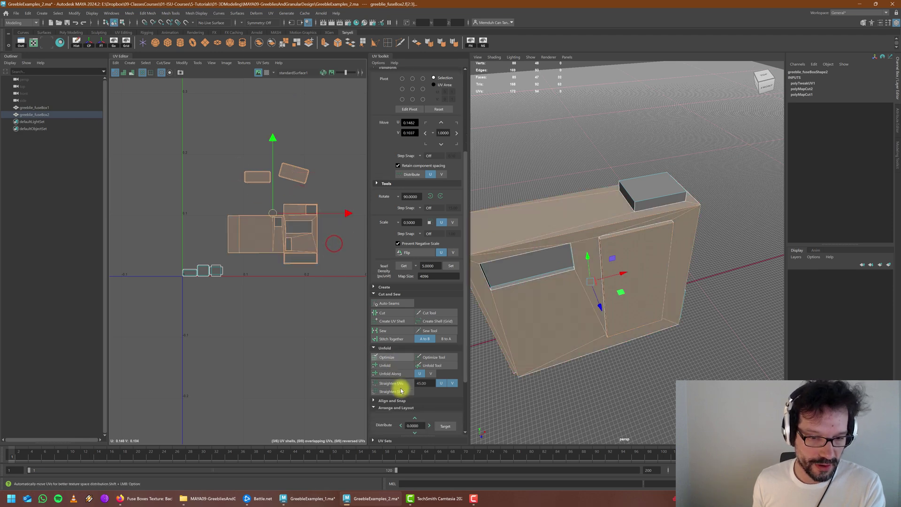
click(390, 371)
click(295, 174)
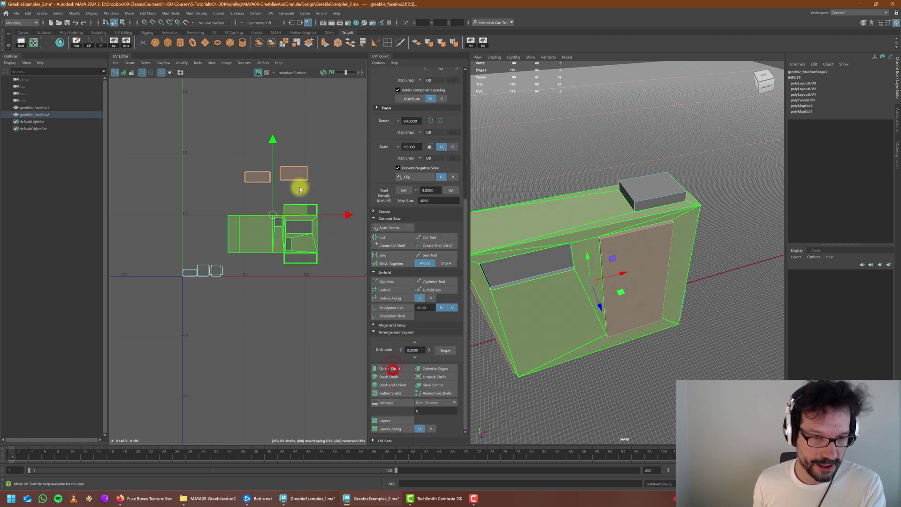
key(ctrl+z)
click(389, 368)
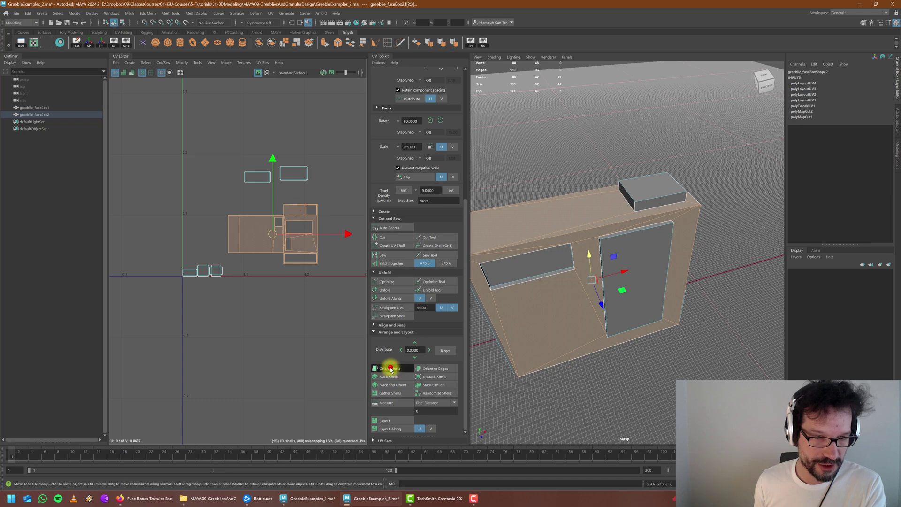
click(329, 277)
scroll(172, 273, down, 3)
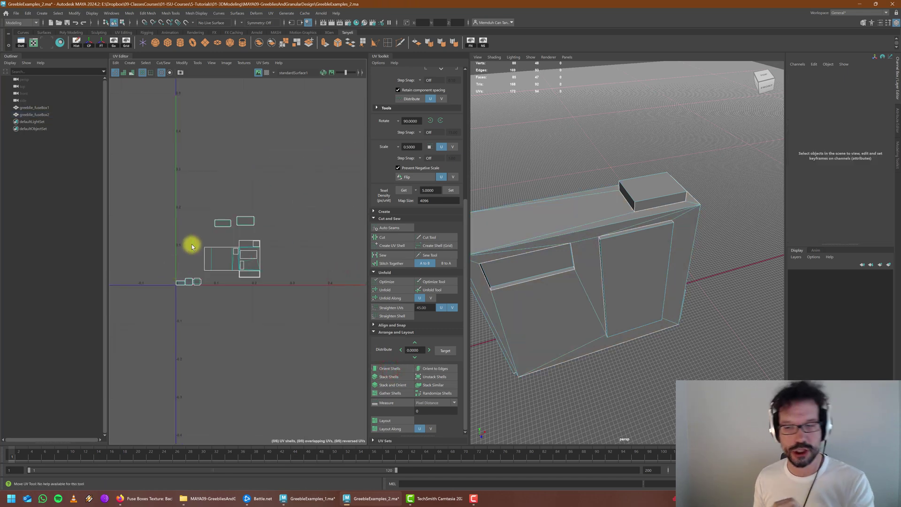
Step: Compare the UV layouts of both fuse boxes, and view the smaller box's shells against the full UV tile
scroll(633, 263, down, 10)
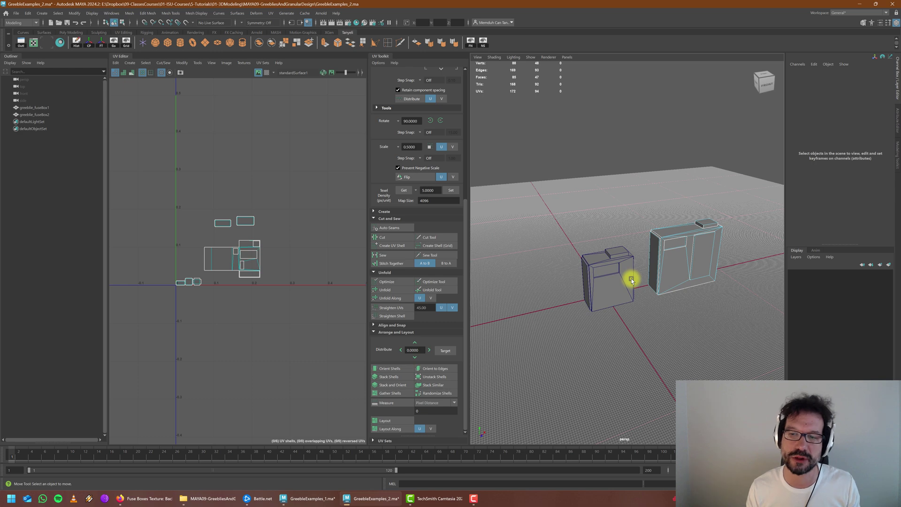
click(620, 271)
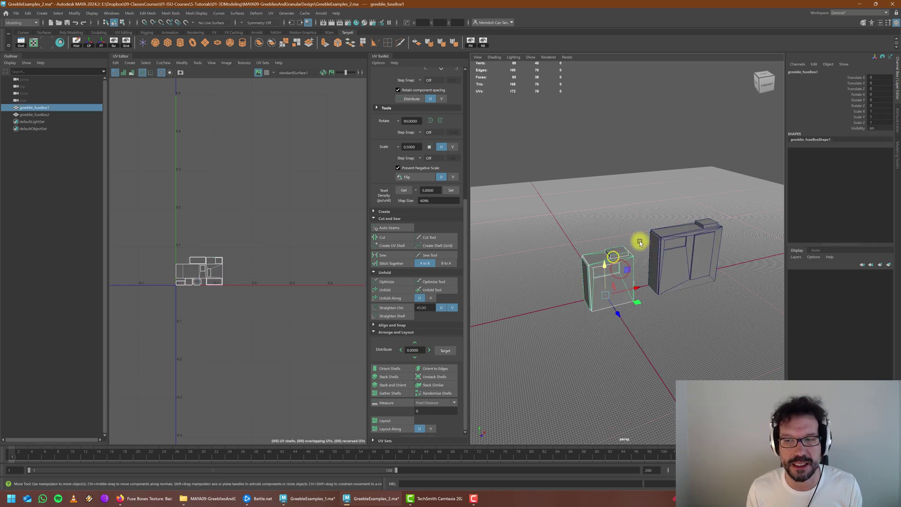
shift+click(687, 236)
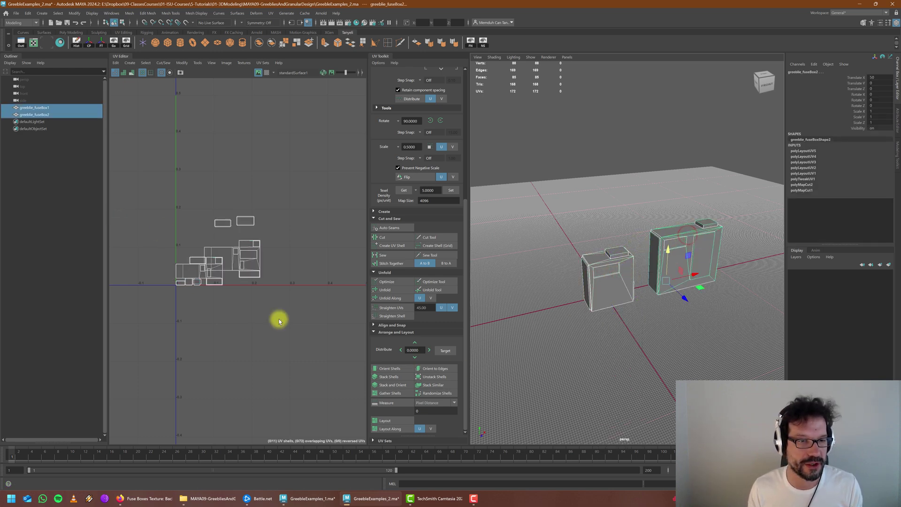
click(667, 356)
click(612, 264)
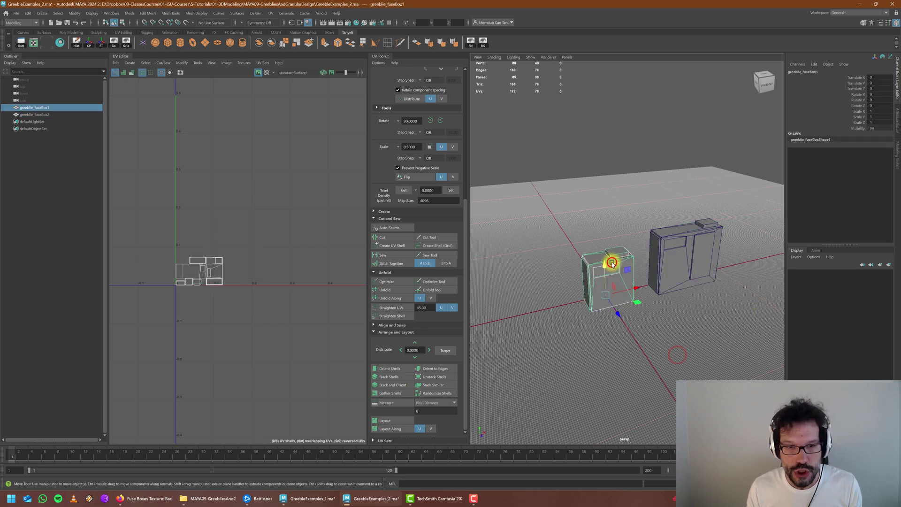
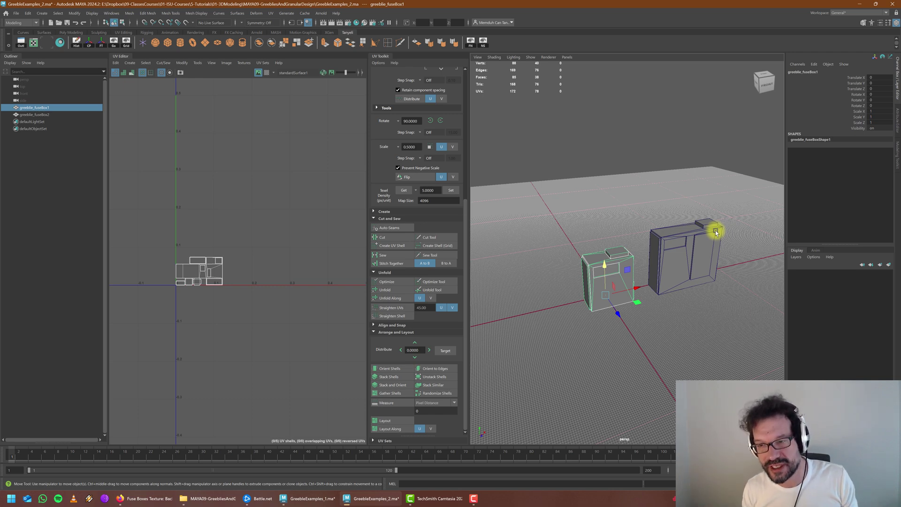
scroll(204, 328, down, 8)
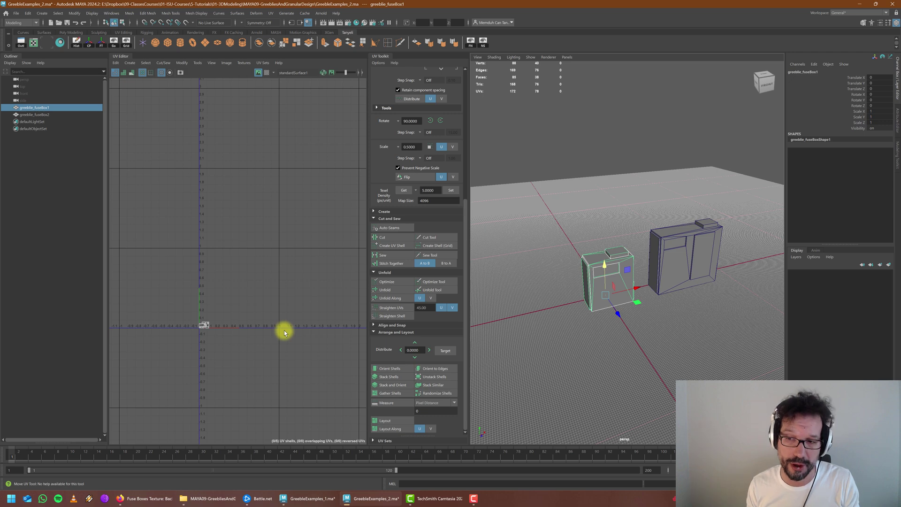
scroll(196, 327, up, 8)
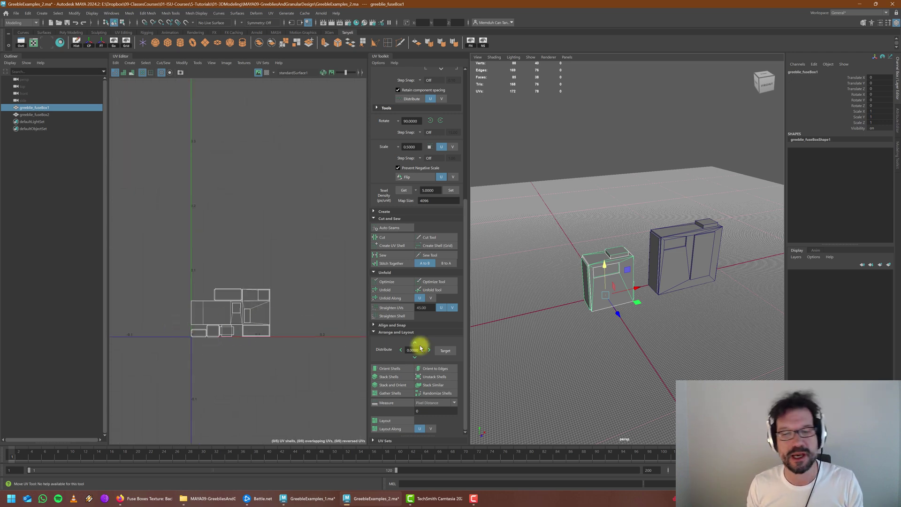
scroll(604, 269, up, 5)
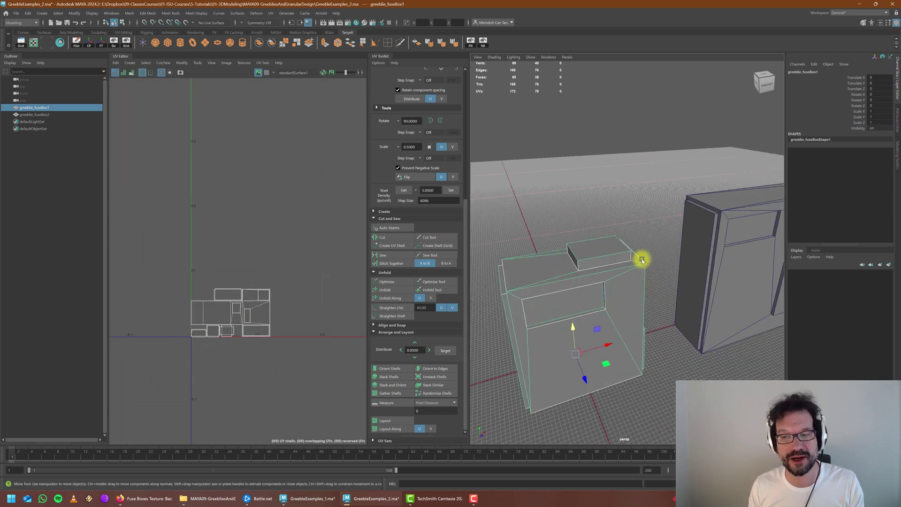
Step: Examine the larger fuse box from the front, top and back beside the smaller one
click(726, 232)
scroll(633, 256, down, 4)
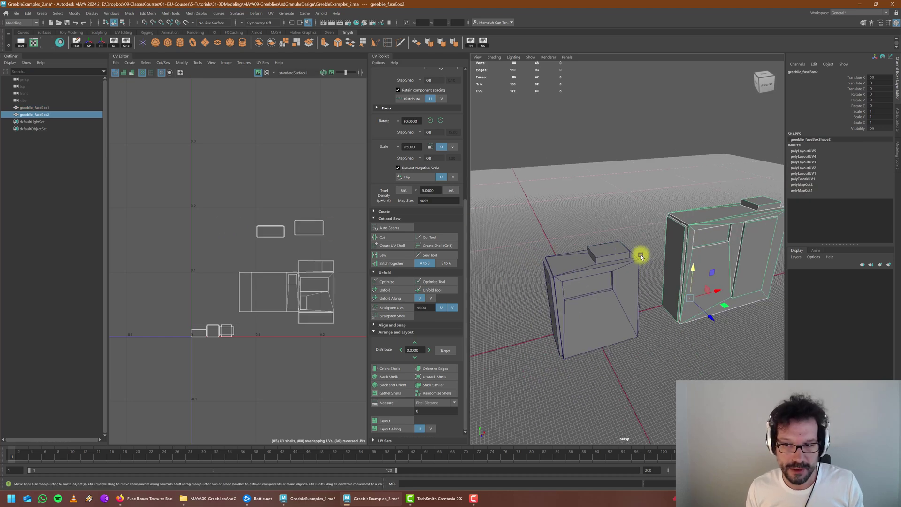
alt+middle_drag(690, 257, 591, 274)
alt+drag(590, 277, 525, 271)
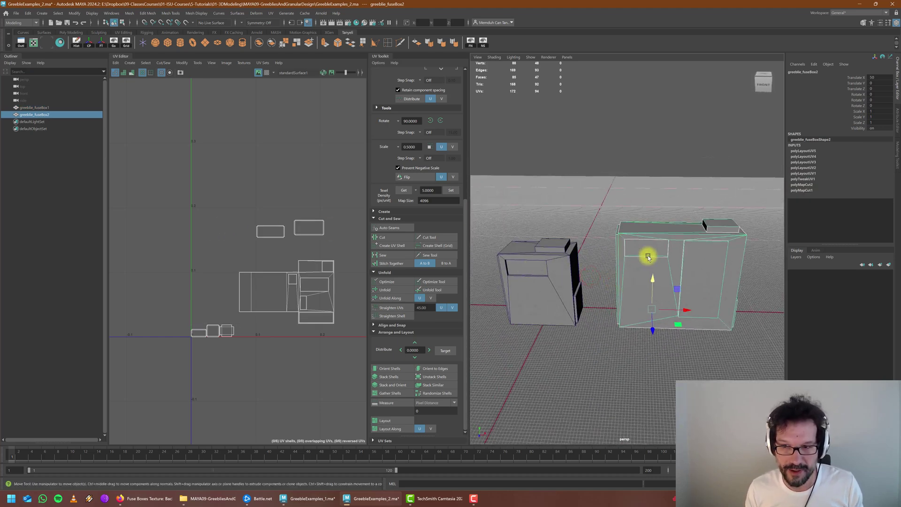
alt+drag(638, 249, 601, 258)
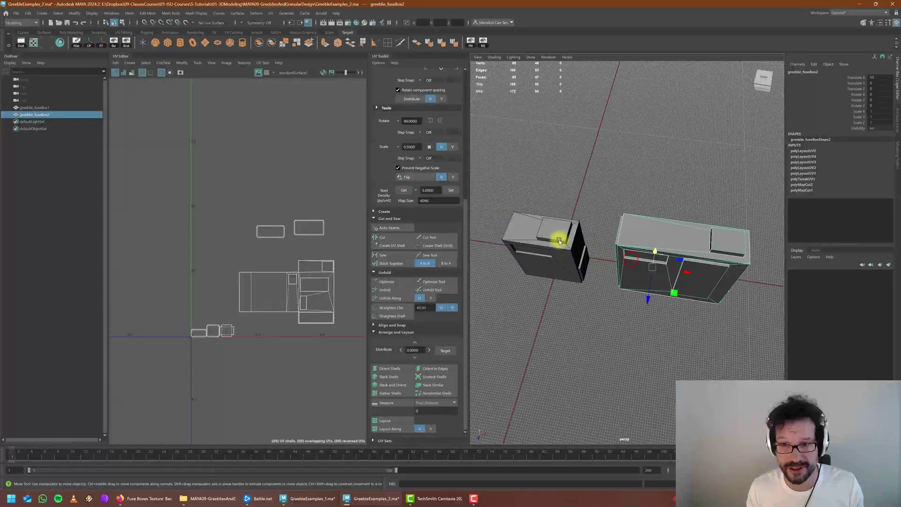
alt+drag(713, 248, 545, 356)
alt+drag(601, 273, 605, 242)
alt+drag(634, 304, 691, 267)
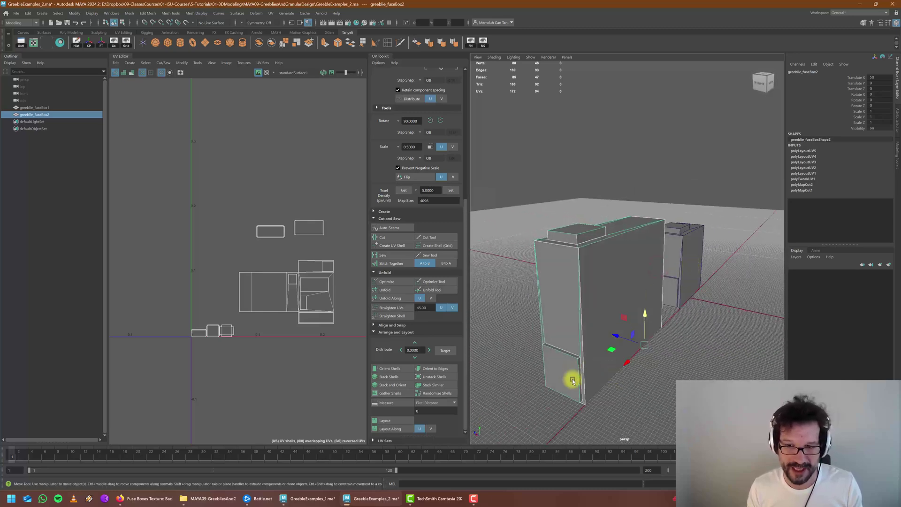
alt+drag(676, 304, 636, 244)
Step: Unfold the UV shell of the larger fuse box's plain side face
right_click(625, 211)
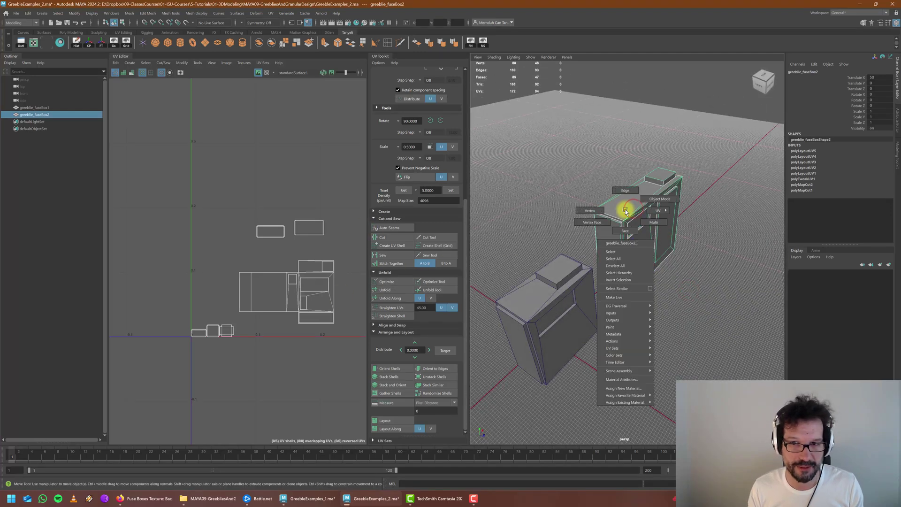
click(662, 214)
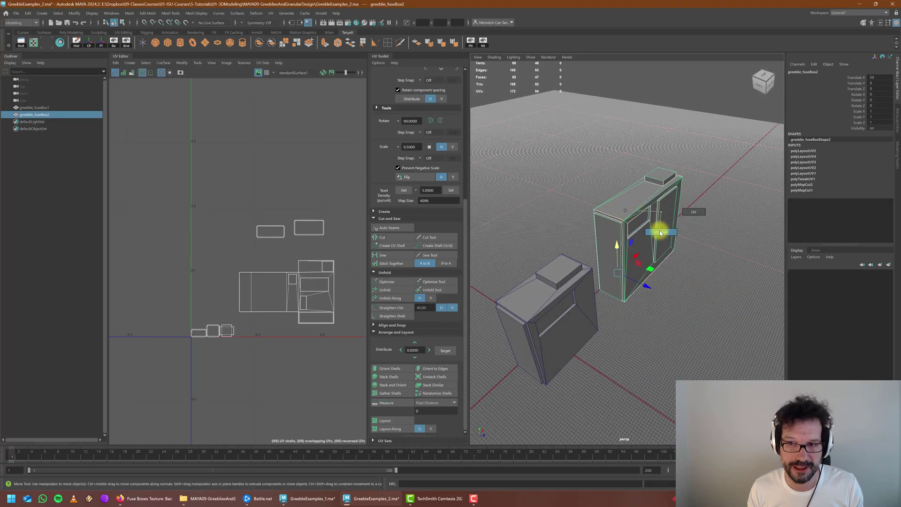
click(609, 223)
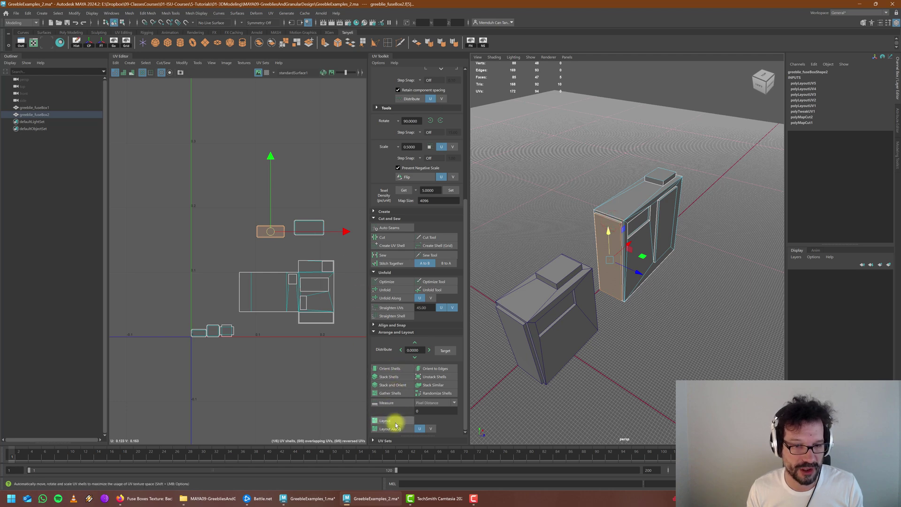
click(397, 291)
scroll(328, 264, up, 3)
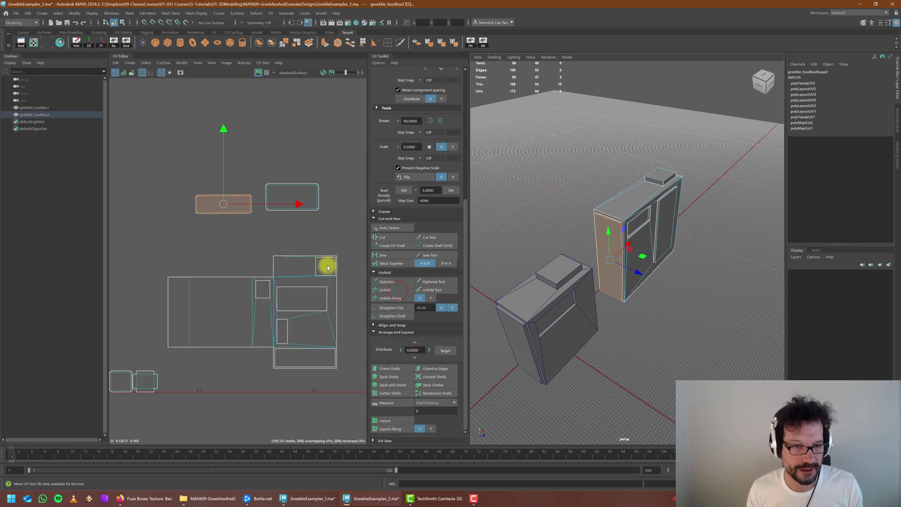
click(393, 291)
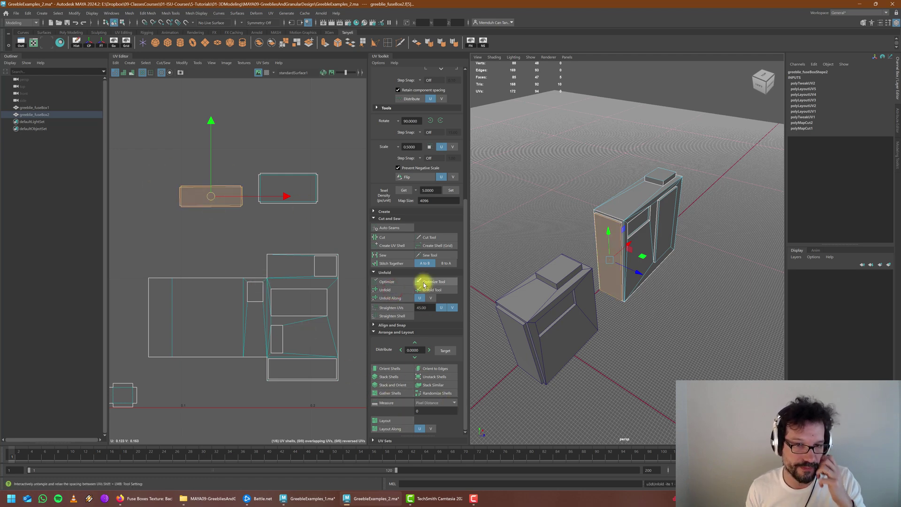
Step: Set the side shell's texel density to 5 at map size 4096 and straighten it with Orient Shells
scroll(421, 286, up, 3)
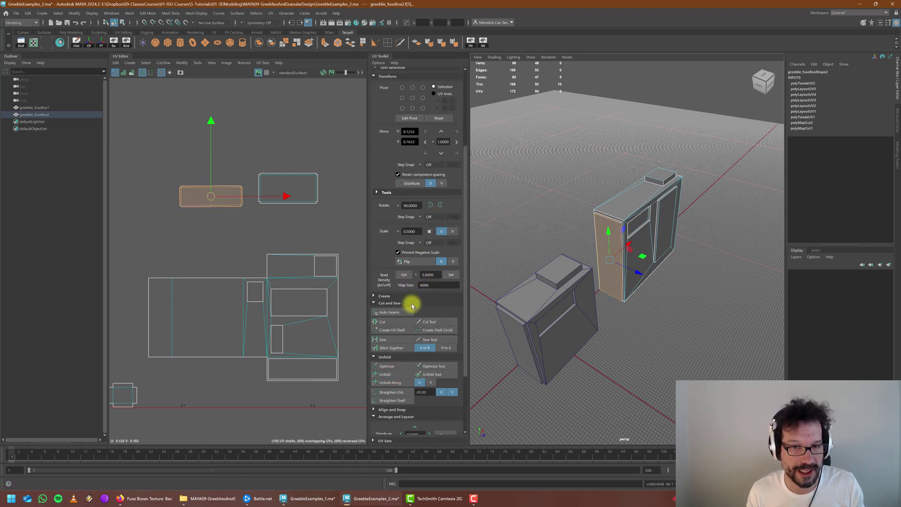
click(451, 275)
scroll(423, 329, down, 2)
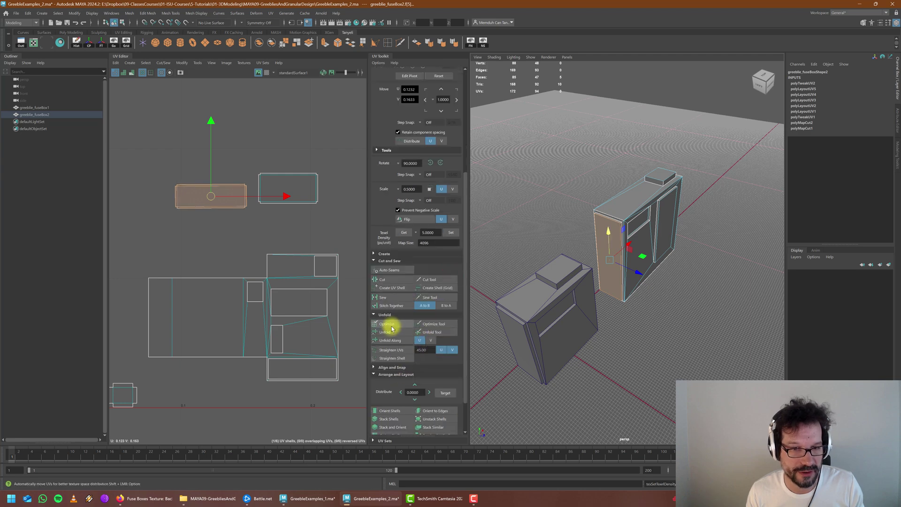
scroll(403, 347, down, 2)
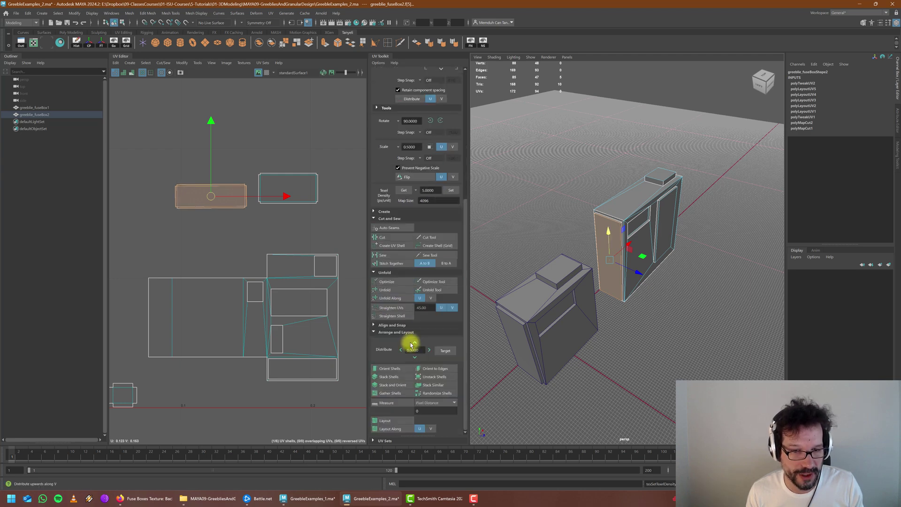
click(402, 370)
Step: Examine which parts of the larger fuse box the body shell and the small detail shells cover, comparing them with the smaller box
scroll(301, 214, down, 6)
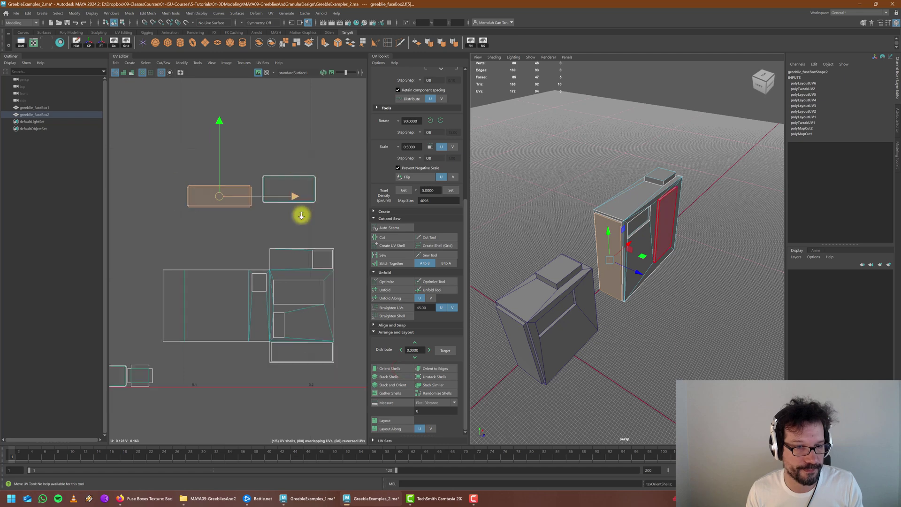
click(286, 267)
key(F8)
alt+drag(653, 300, 462, 302)
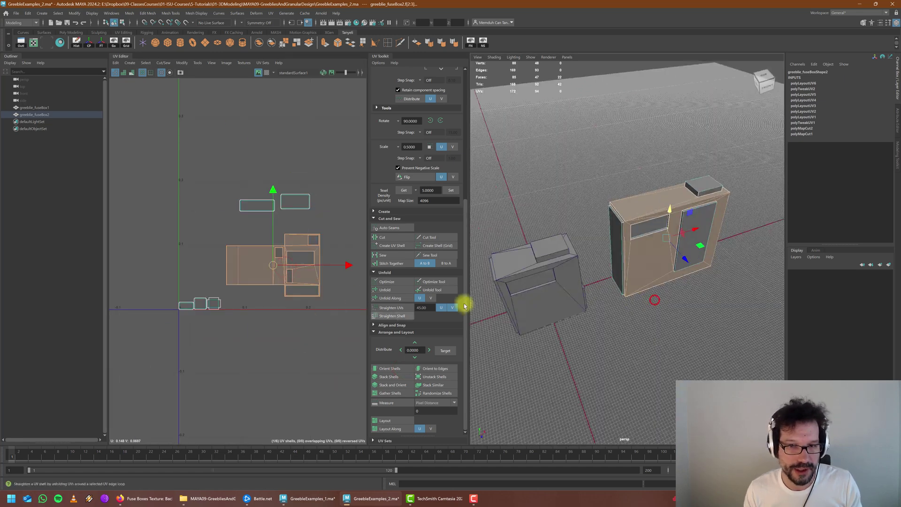
alt+middle_drag(218, 281, 287, 276)
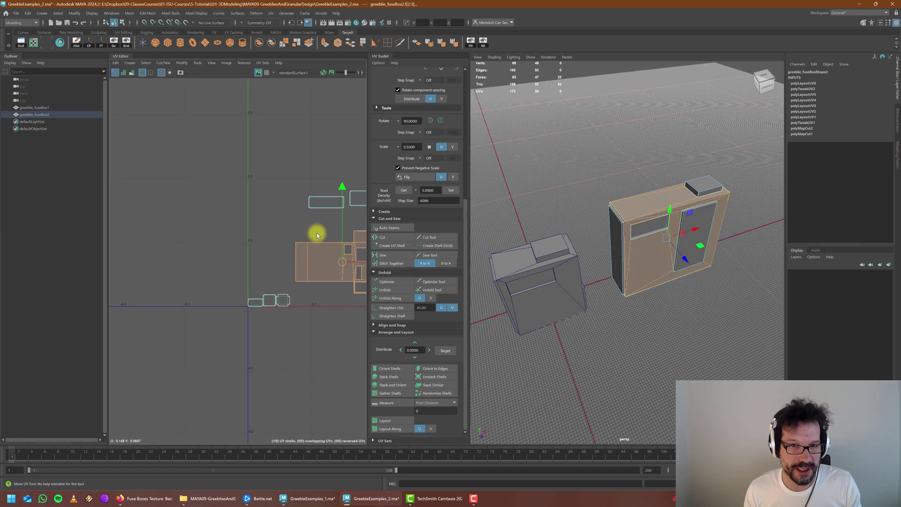
alt+middle_drag(315, 233, 277, 236)
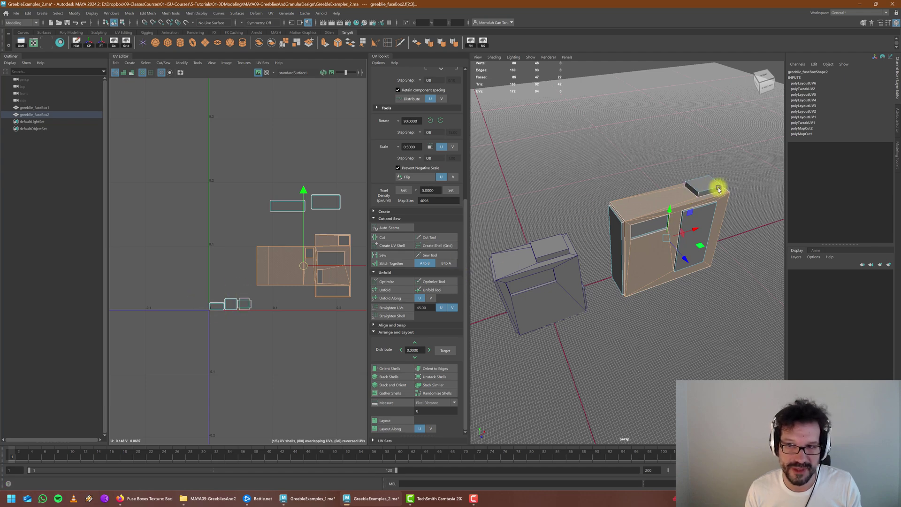
key(F8)
click(697, 234)
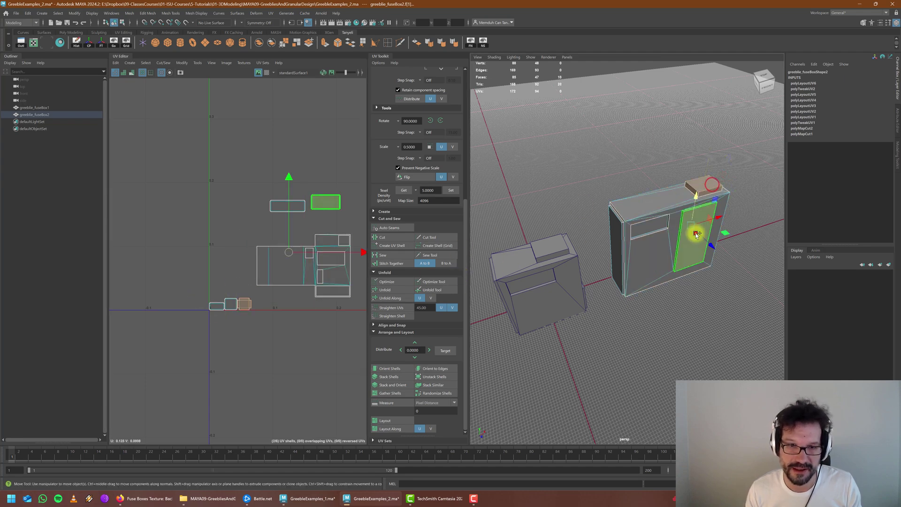
click(706, 181)
shift+click(650, 228)
alt+drag(604, 243, 748, 230)
shift+click(667, 372)
alt+drag(583, 302, 619, 262)
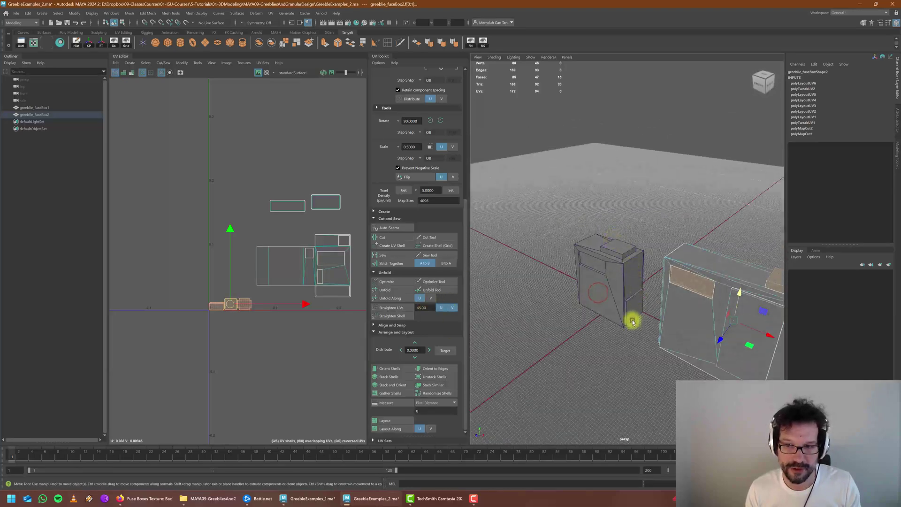
alt+drag(629, 317, 601, 300)
alt+drag(570, 272, 553, 323)
alt+drag(585, 285, 684, 241)
Step: Delete the larger fuse box's construction history and display its UVs together with those of the smaller box
right_drag(683, 240, 680, 246)
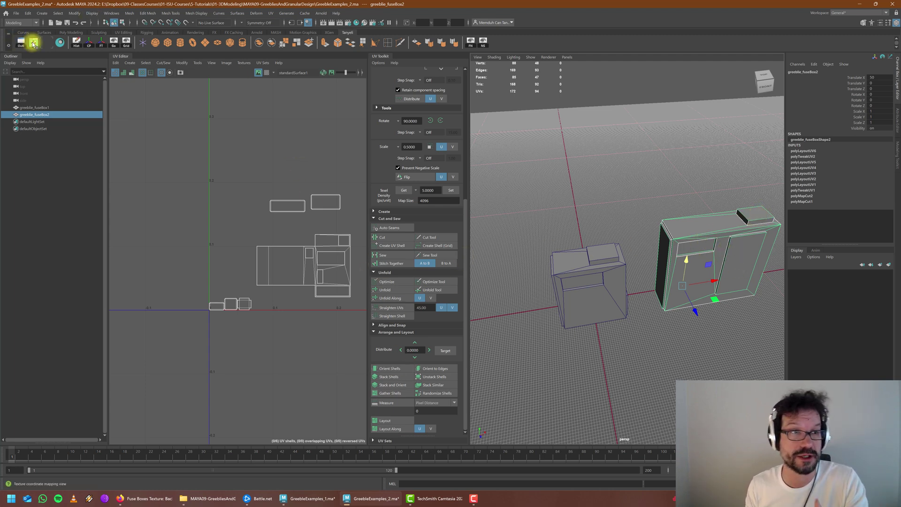
click(76, 44)
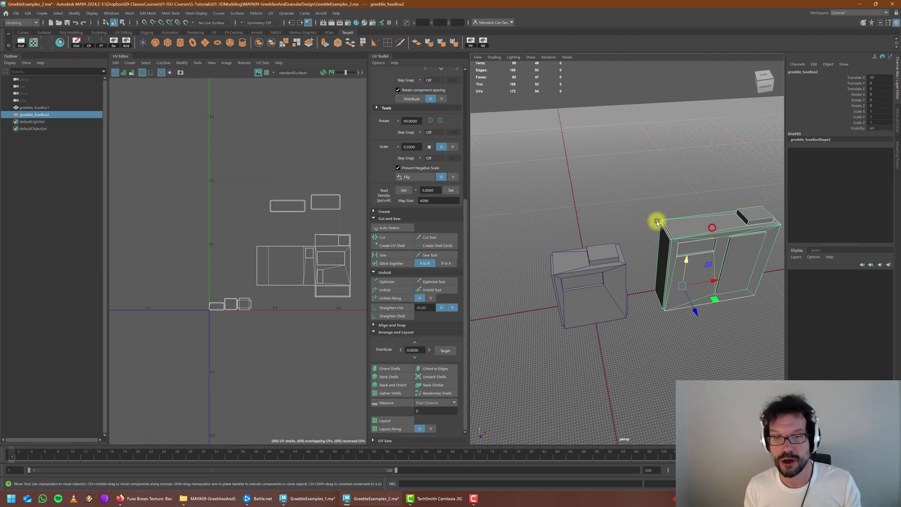
shift+click(611, 258)
scroll(169, 288, up, 2)
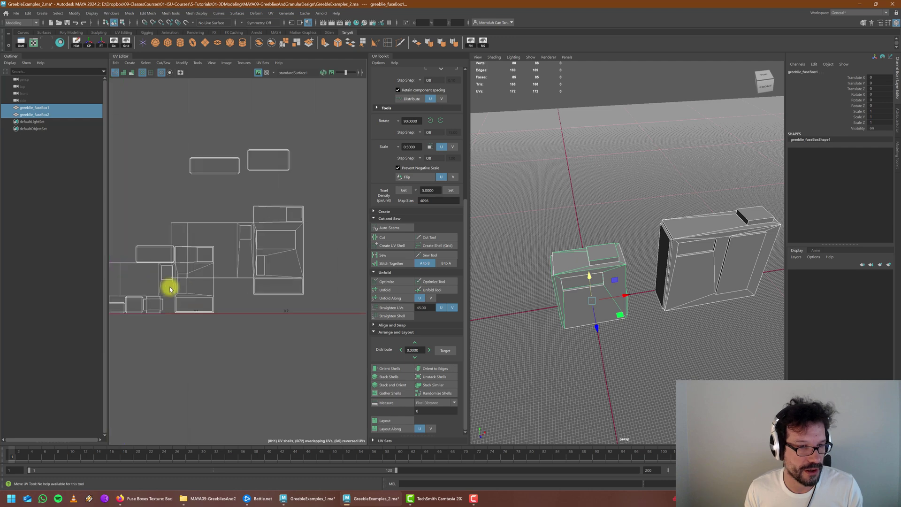
Step: Move the larger fuse box's body shell beside the smaller box's UV layout, near the U axis
right_drag(253, 220, 224, 208)
click(253, 233)
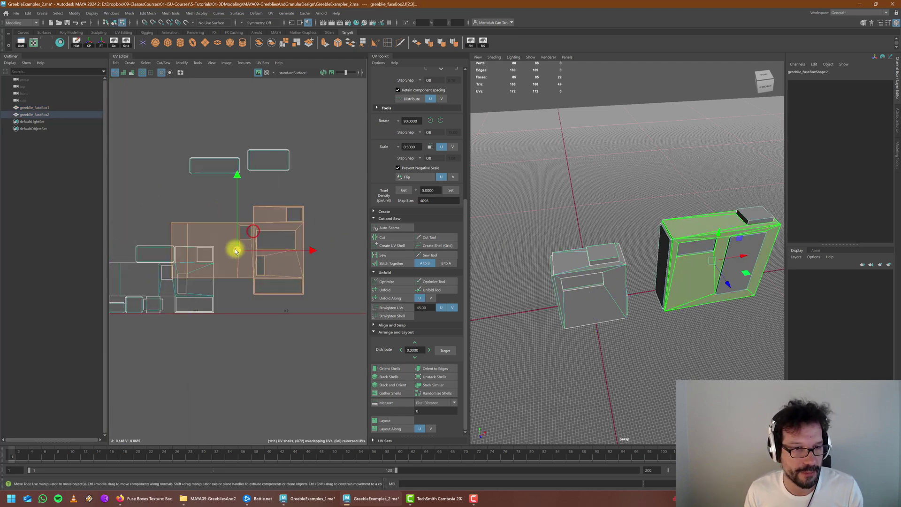
drag(235, 249, 280, 270)
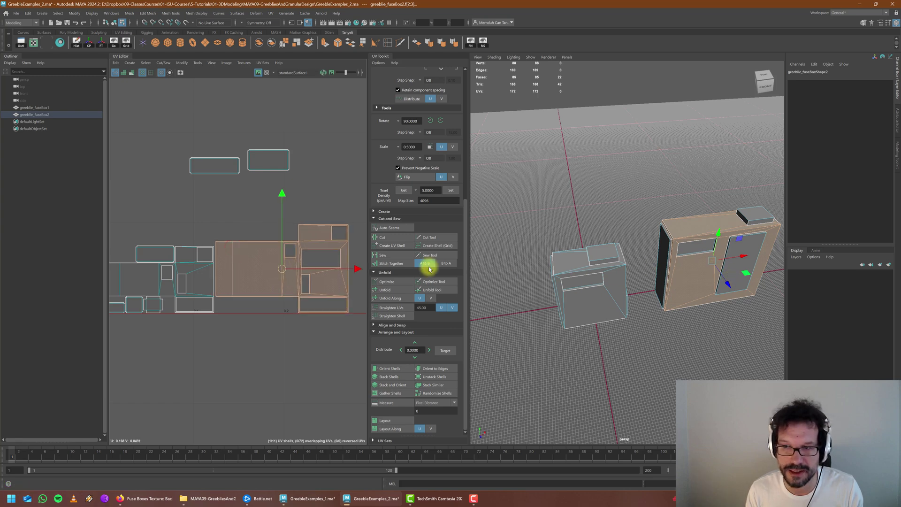
Step: Nudge the larger body shell tight against the smaller box's shells, with its lower edge just above the U axis
scroll(171, 295, up, 3)
scroll(296, 305, up, 3)
scroll(159, 266, down, 5)
scroll(269, 297, up, 3)
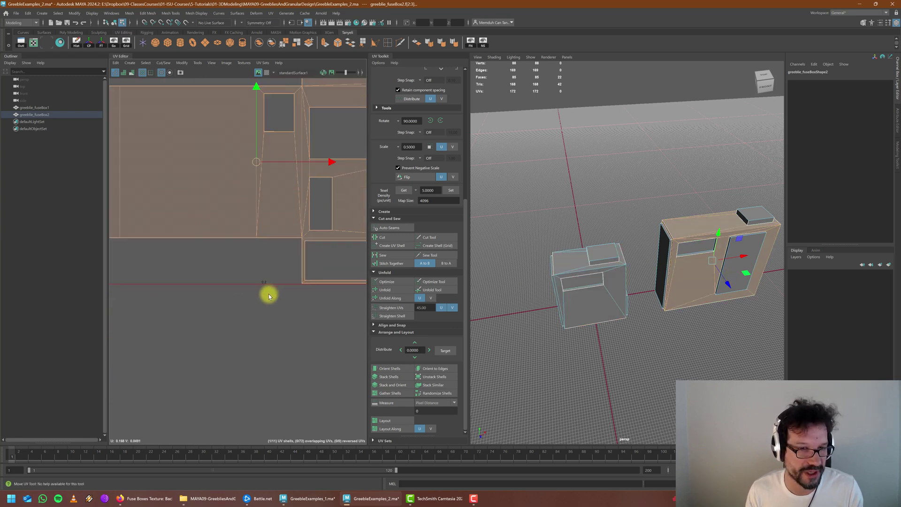
scroll(249, 267, down, 3)
scroll(145, 257, up, 7)
middle_drag(204, 228, 187, 221)
scroll(142, 221, down, 6)
scroll(272, 246, up, 7)
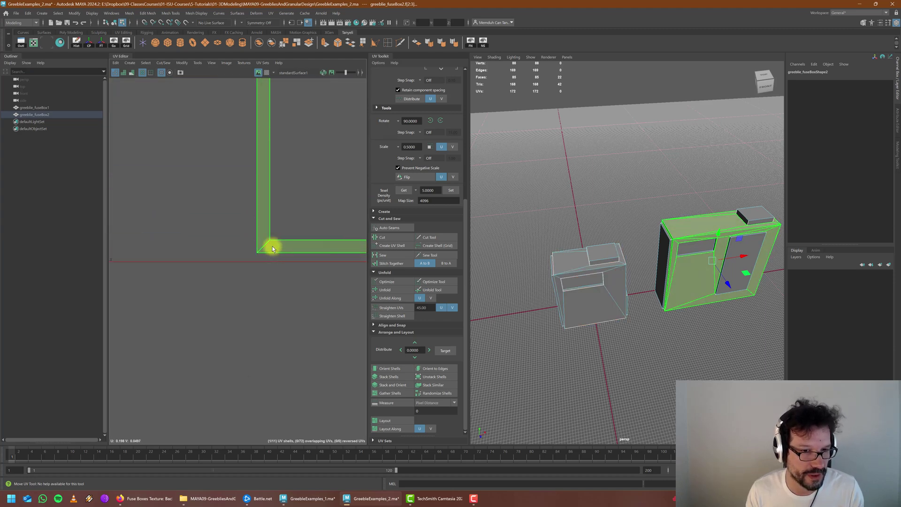
middle_drag(272, 246, 273, 254)
scroll(308, 293, down, 6)
scroll(160, 262, up, 5)
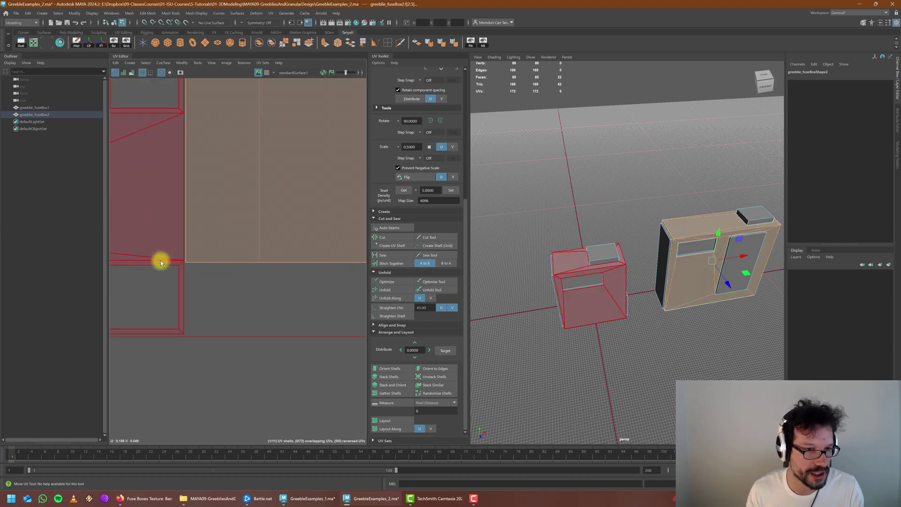
scroll(253, 316, down, 7)
Step: Place the larger box's side-panel shell beneath its body shell and nudge the body shell slightly upward to clear it
click(239, 230)
click(249, 204)
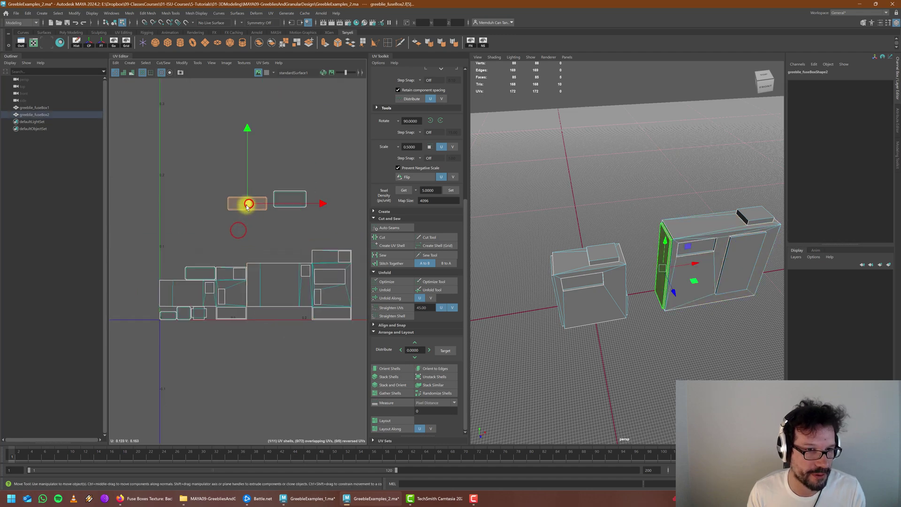
middle_drag(246, 205, 271, 305)
scroll(251, 326, up, 7)
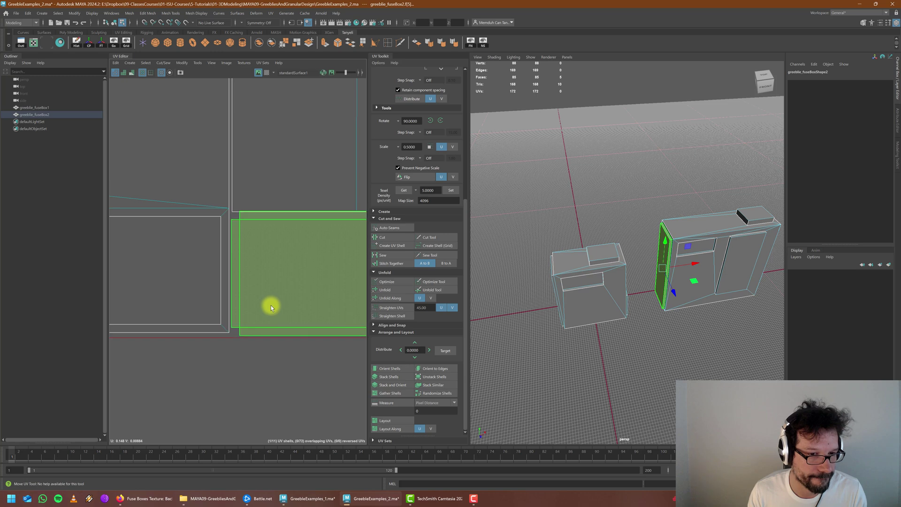
click(247, 199)
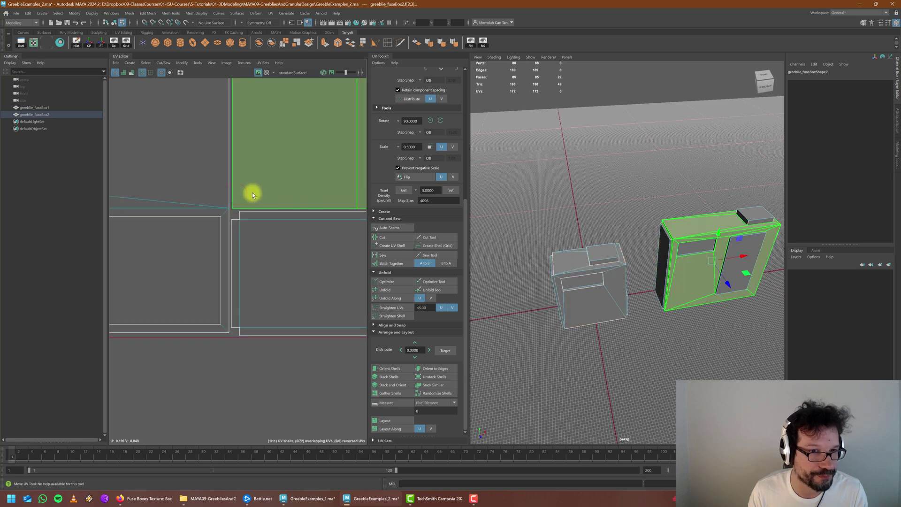
middle_drag(252, 193, 252, 195)
scroll(198, 330, down, 8)
Step: Move the larger box's door shell to just above its body shell, tight against the taller section of the layout
drag(235, 181, 272, 138)
scroll(274, 177, down, 3)
scroll(276, 264, up, 4)
scroll(277, 263, up, 3)
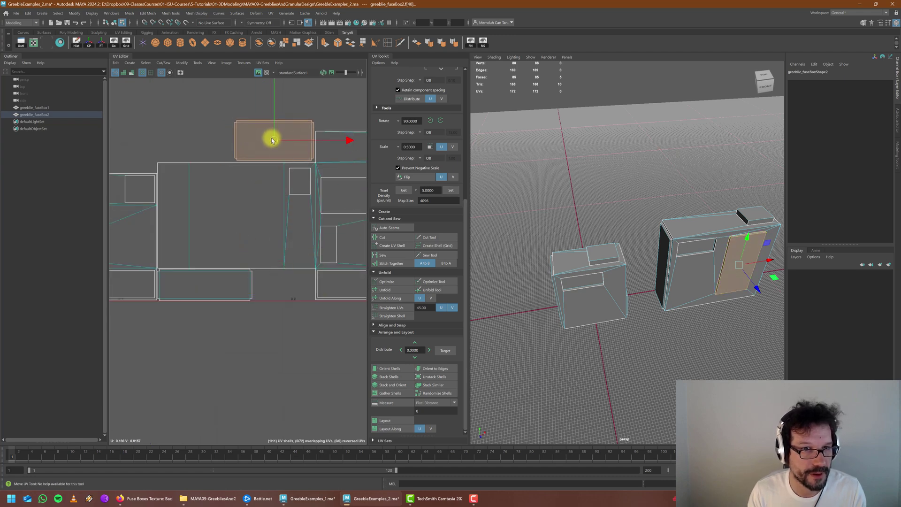
scroll(167, 184, down, 5)
scroll(190, 148, up, 5)
scroll(255, 193, up, 5)
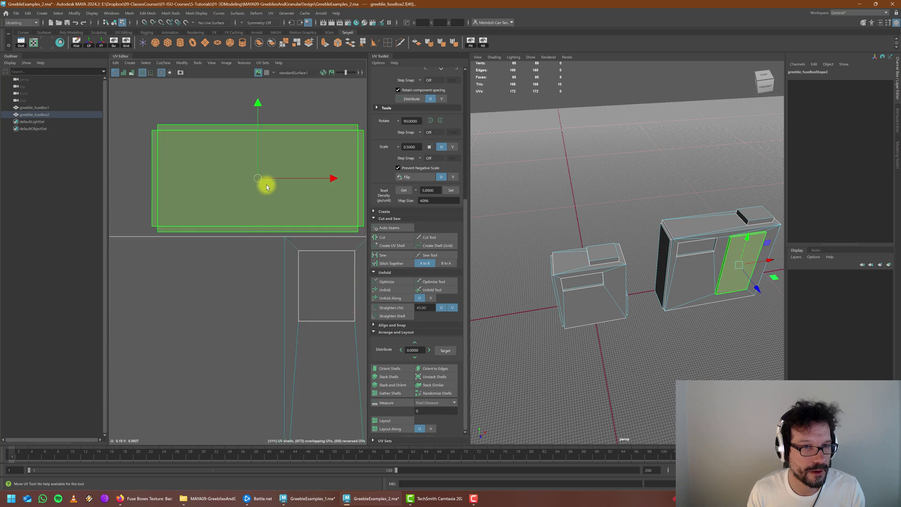
scroll(324, 193, up, 2)
scroll(193, 194, down, 3)
scroll(292, 209, up, 5)
drag(271, 209, 275, 214)
scroll(295, 234, down, 6)
scroll(258, 197, down, 3)
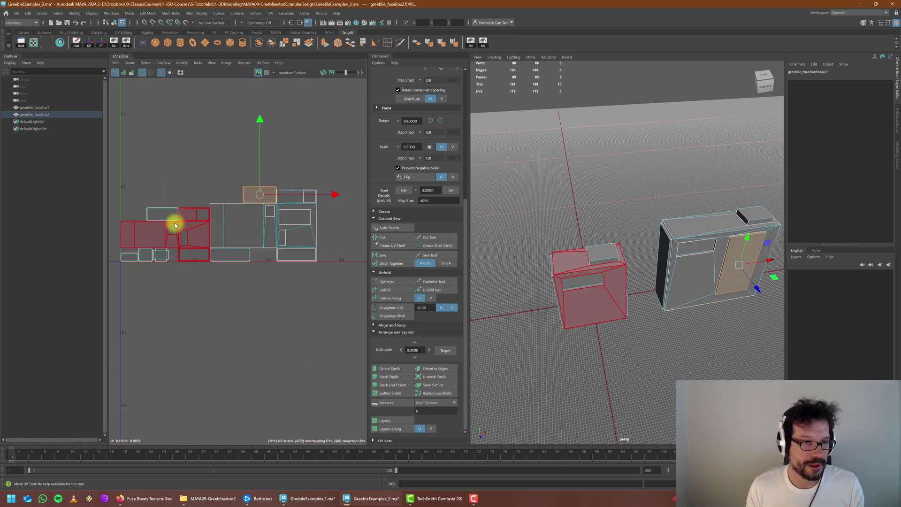
scroll(292, 265, down, 2)
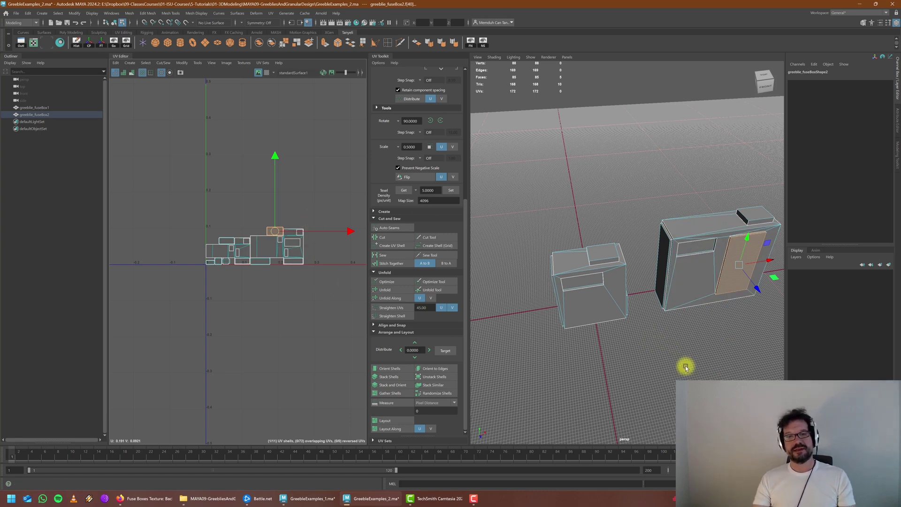
Step: Return to object mode, select both fuse boxes and delete their construction history
click(722, 335)
alt+drag(662, 276, 633, 316)
alt+middle_drag(633, 316, 657, 308)
right_drag(598, 251, 644, 229)
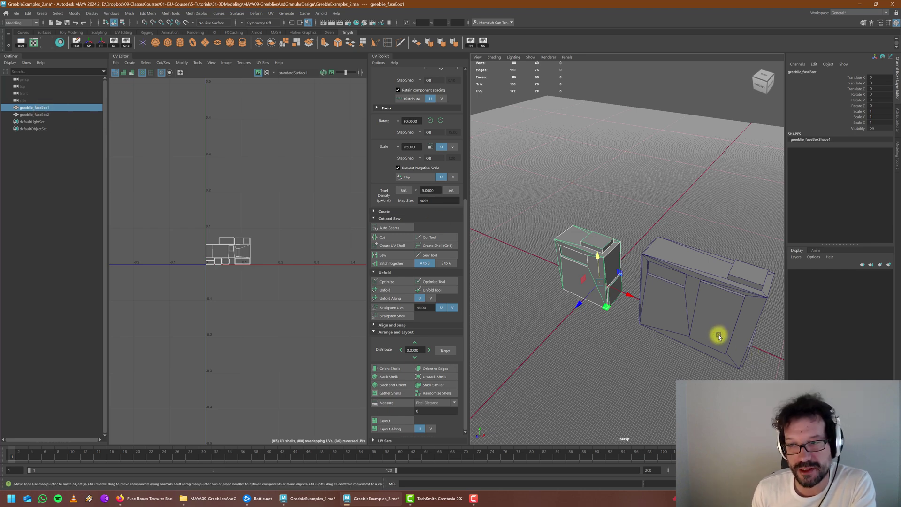
click(680, 263)
shift+click(597, 261)
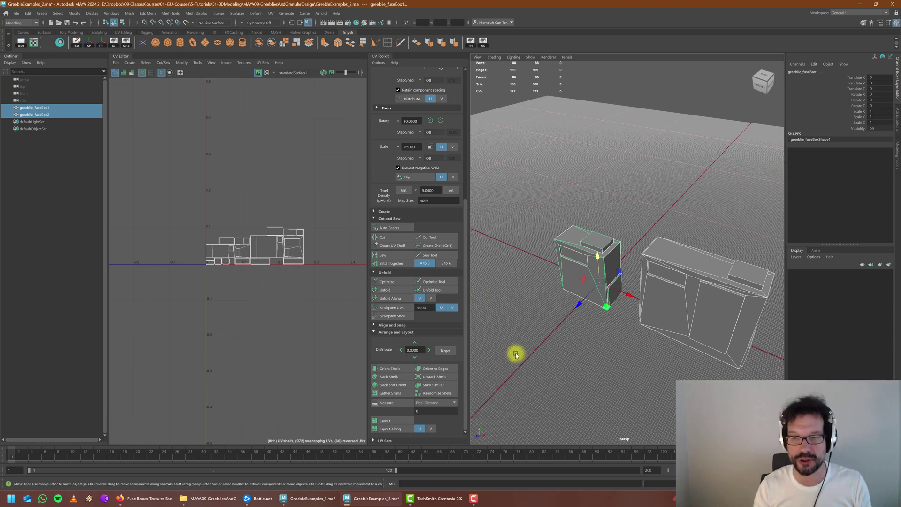
alt+drag(611, 293, 674, 312)
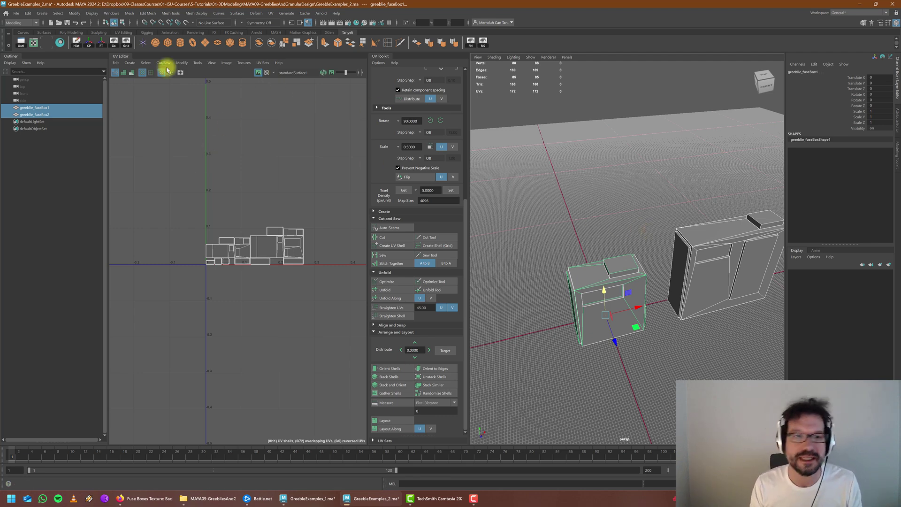
alt+drag(633, 231, 593, 264)
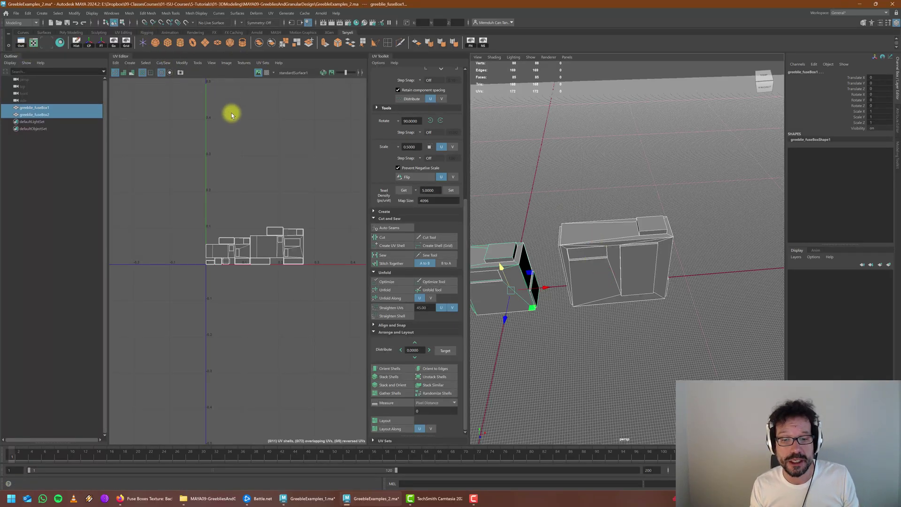
click(77, 42)
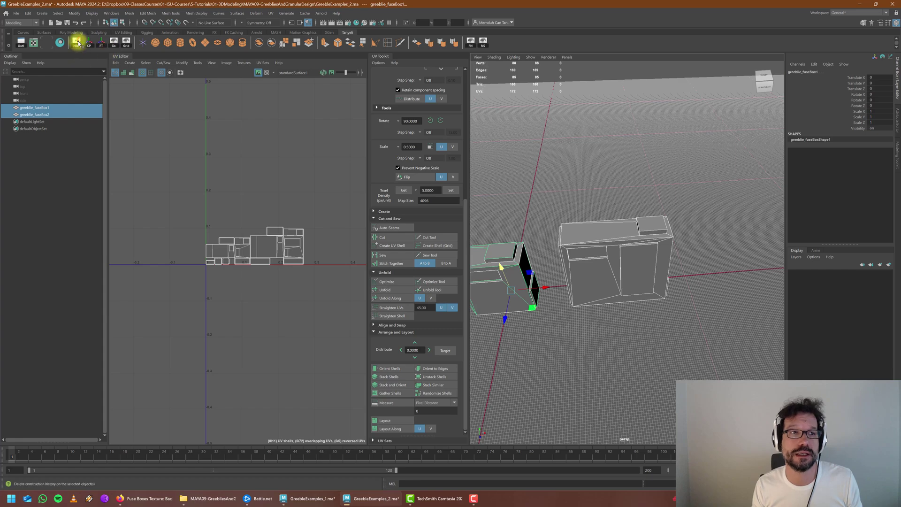
alt+drag(691, 341, 648, 301)
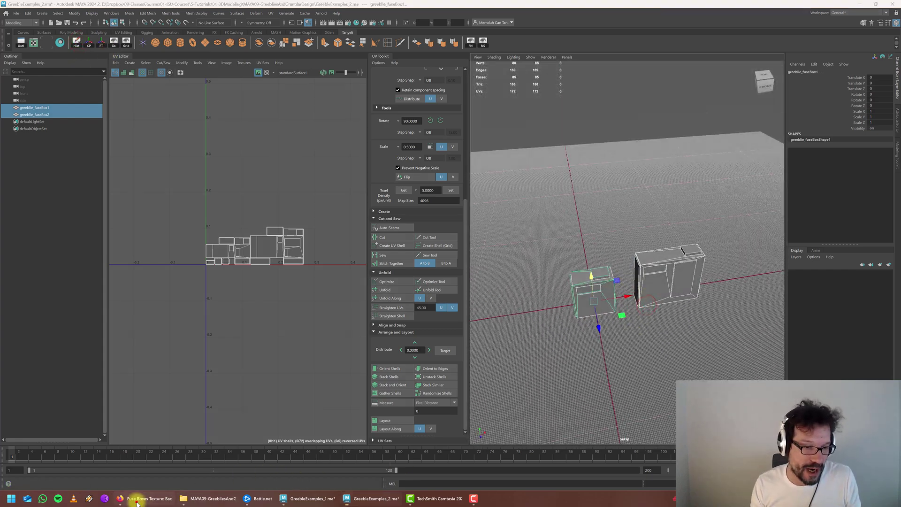
Step: Switch to the browser and look through the textures.com Fuse Boxes photos for reference
click(141, 498)
scroll(595, 374, up, 3)
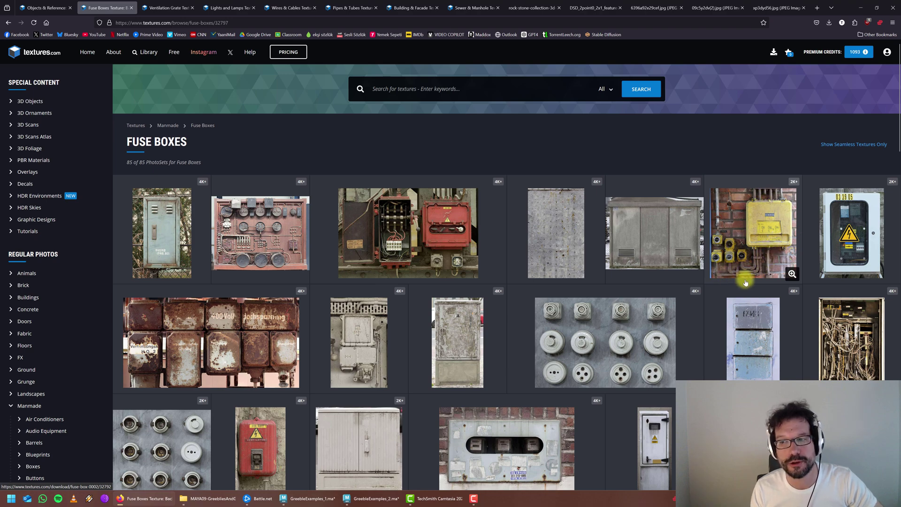
scroll(342, 358, down, 10)
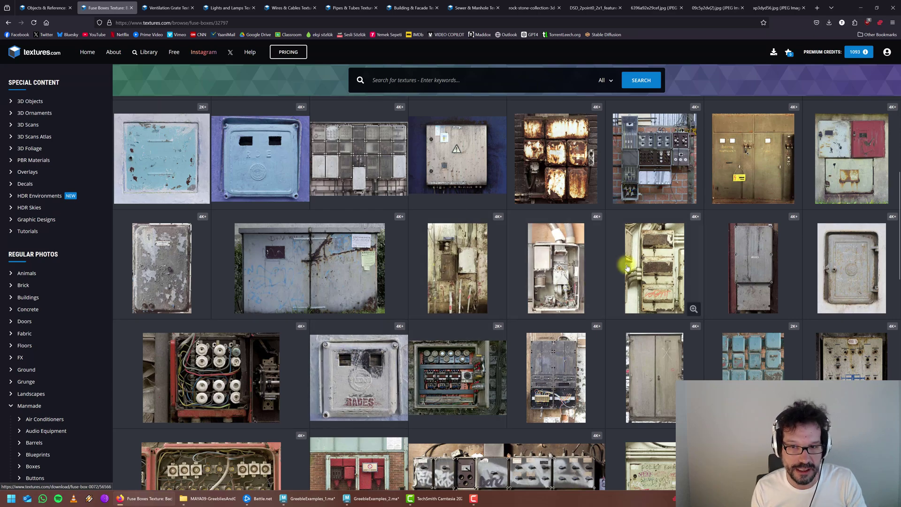
mouse_move(377, 503)
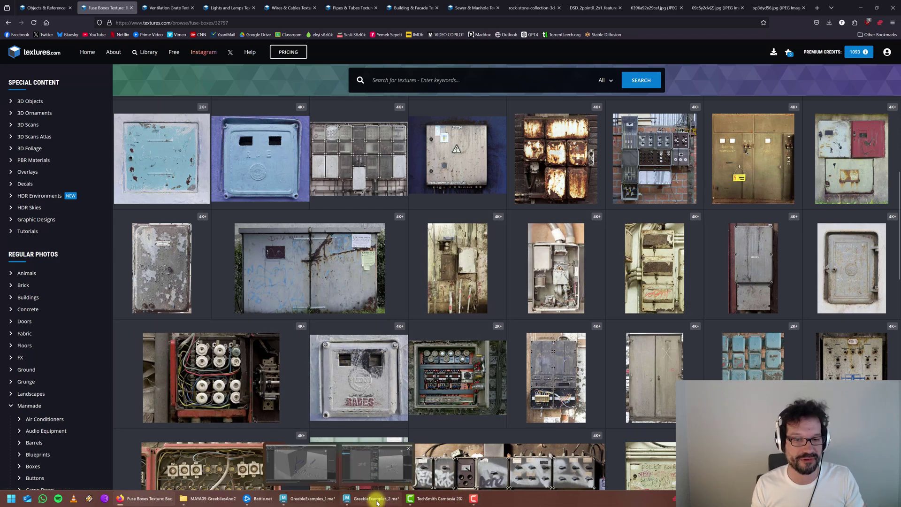
Step: Switch to the GreebleExamples_1 scene in Maya and examine the pipes running up the wall from the fuse box
click(301, 465)
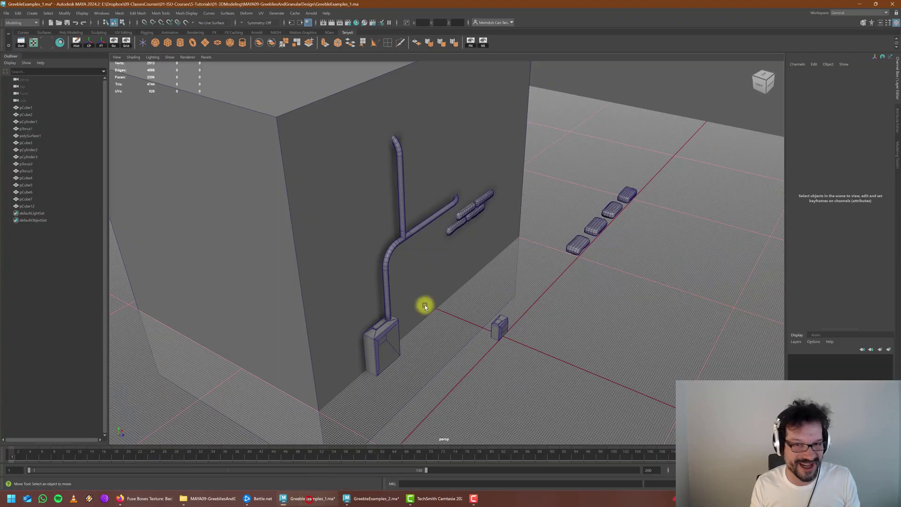
alt+drag(473, 295, 403, 282)
alt+middle_drag(479, 305, 516, 340)
scroll(463, 276, up, 5)
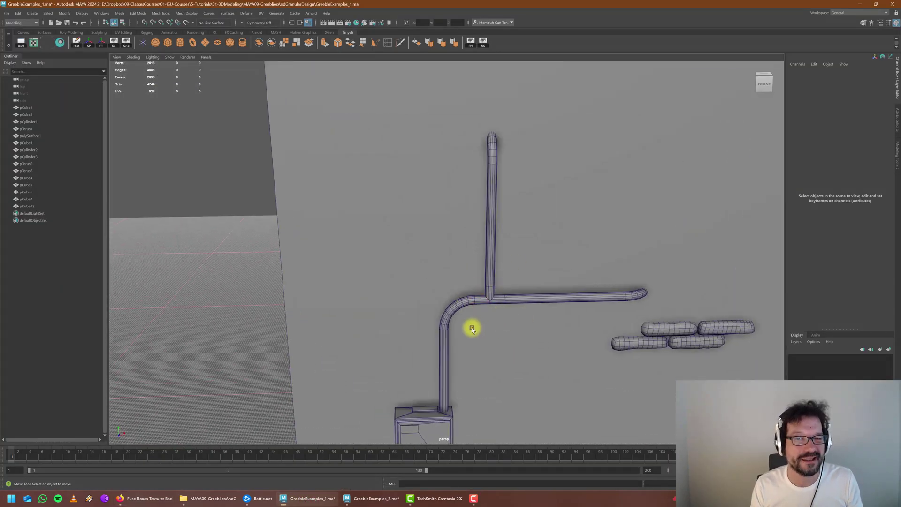
alt+drag(471, 327, 453, 285)
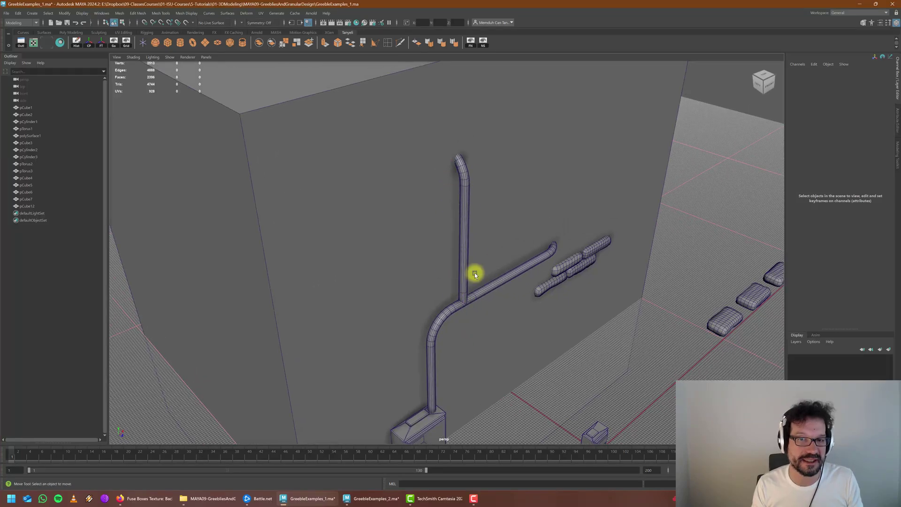
Step: Return to the GreebleExamples_2 scene, create a polygon cylinder and move it along X to 101, past the larger fuse box
click(366, 499)
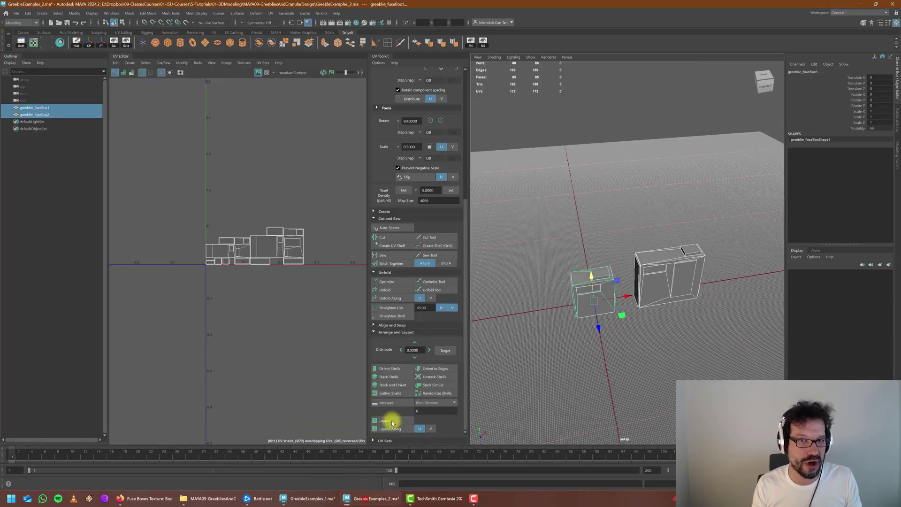
alt+drag(656, 263, 628, 287)
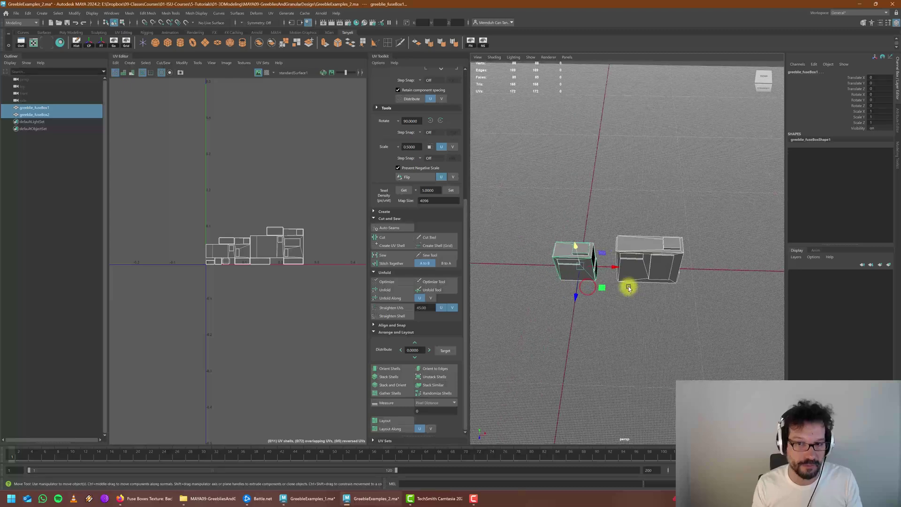
click(180, 42)
alt+middle_drag(604, 274, 573, 280)
scroll(573, 279, down, 1)
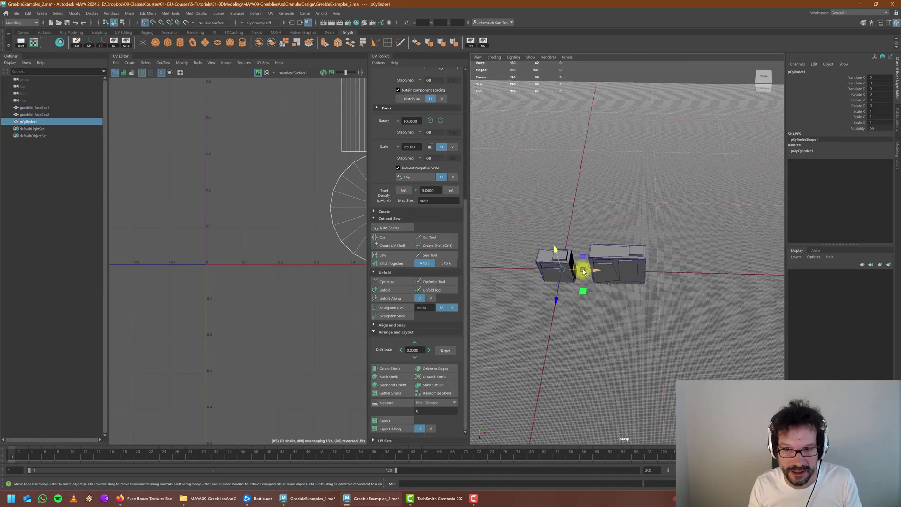
drag(583, 269, 662, 293)
scroll(663, 283, up, 6)
alt+middle_drag(663, 283, 595, 255)
alt+right_drag(595, 255, 659, 295)
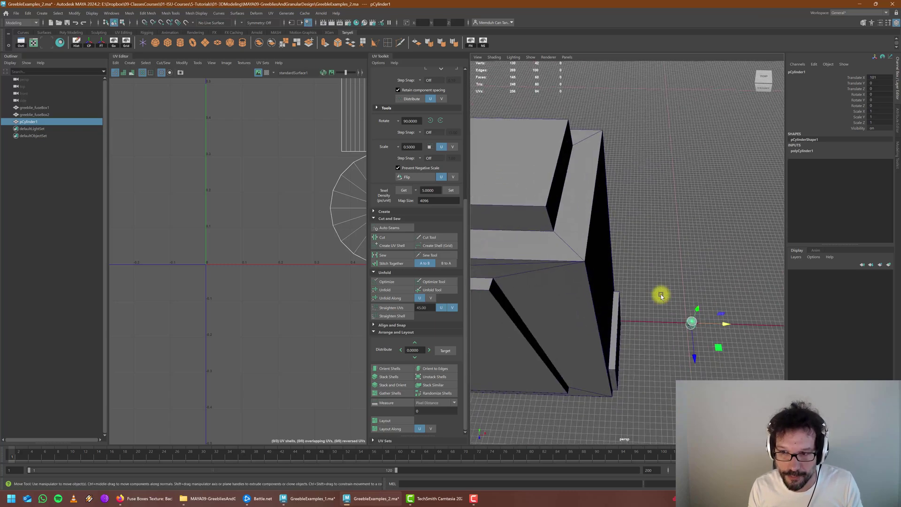
key(f)
alt+right_drag(624, 268, 593, 246)
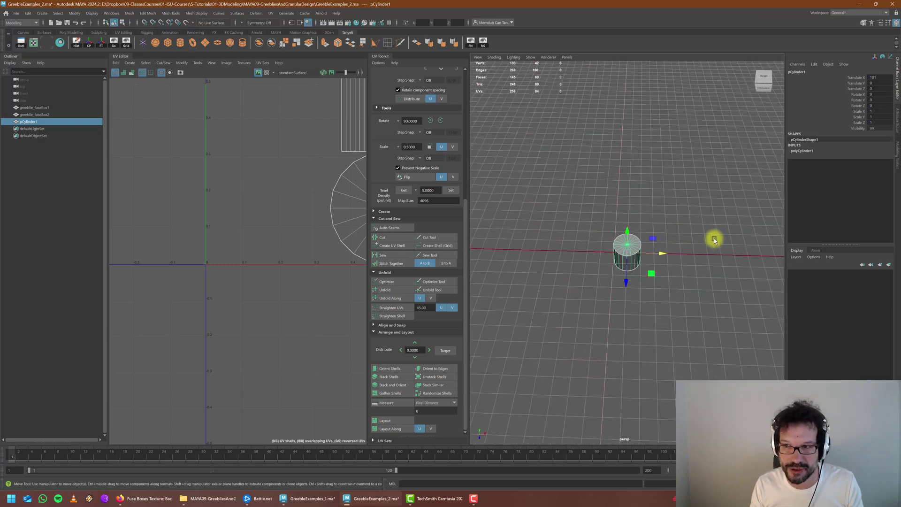
Step: Shift the cylinder back to X 100 and set its height to 50
click(800, 150)
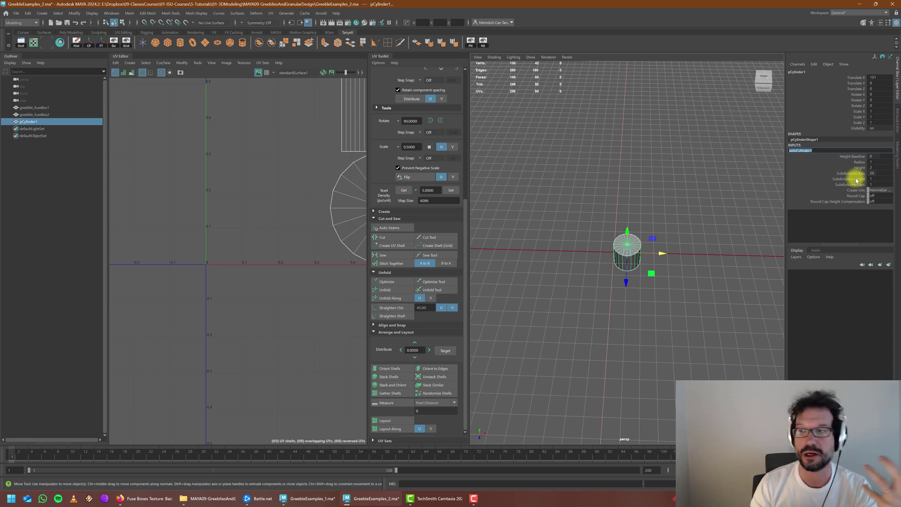
scroll(601, 247, down, 6)
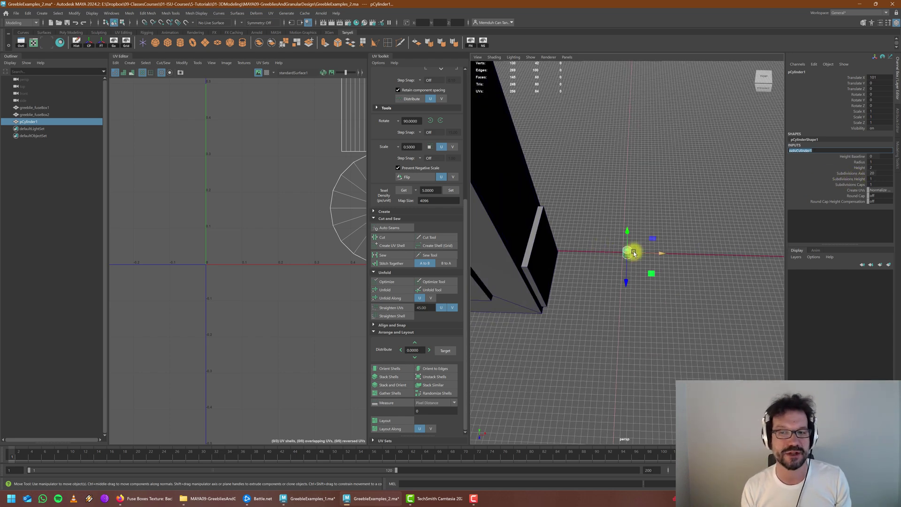
scroll(630, 249, down, 5)
scroll(642, 251, up, 5)
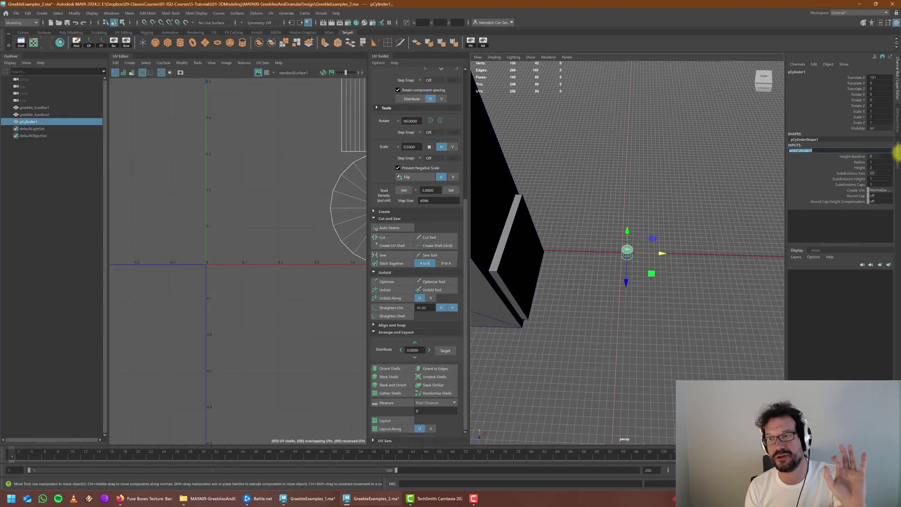
click(875, 162)
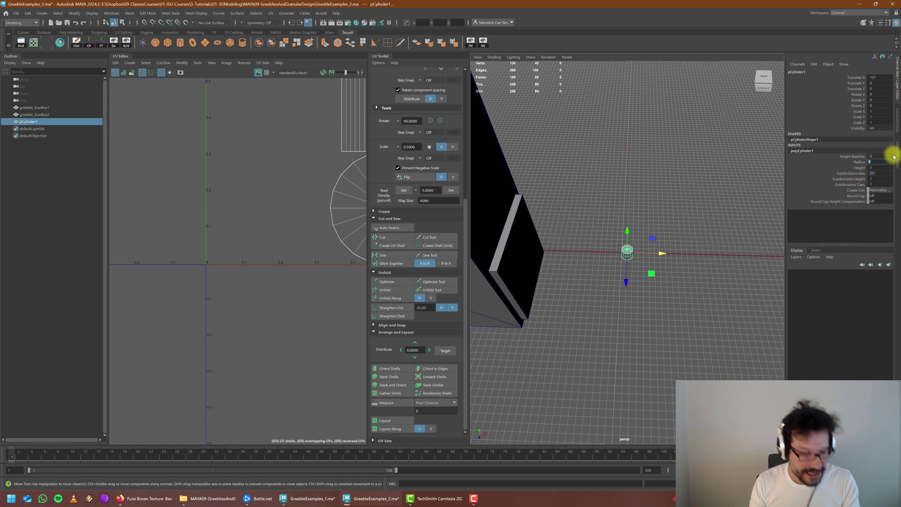
drag(668, 255, 621, 252)
alt+drag(638, 306, 668, 258)
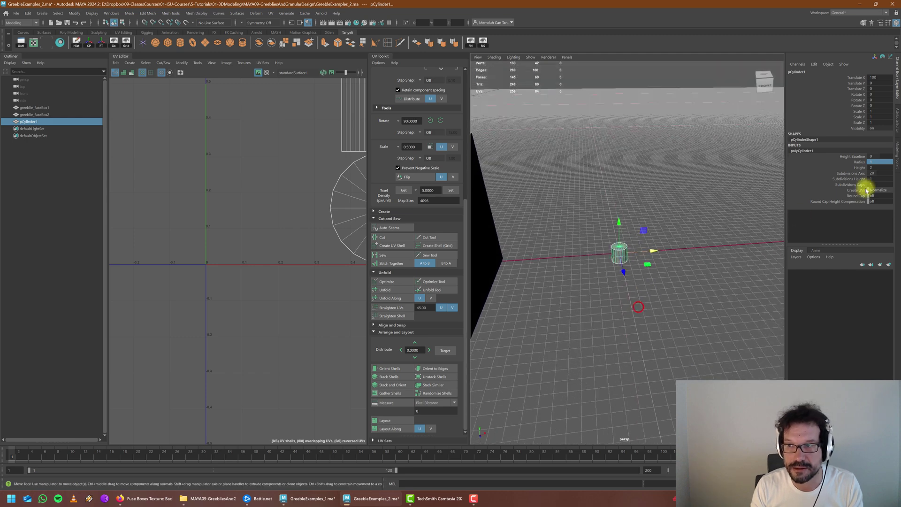
key(Return)
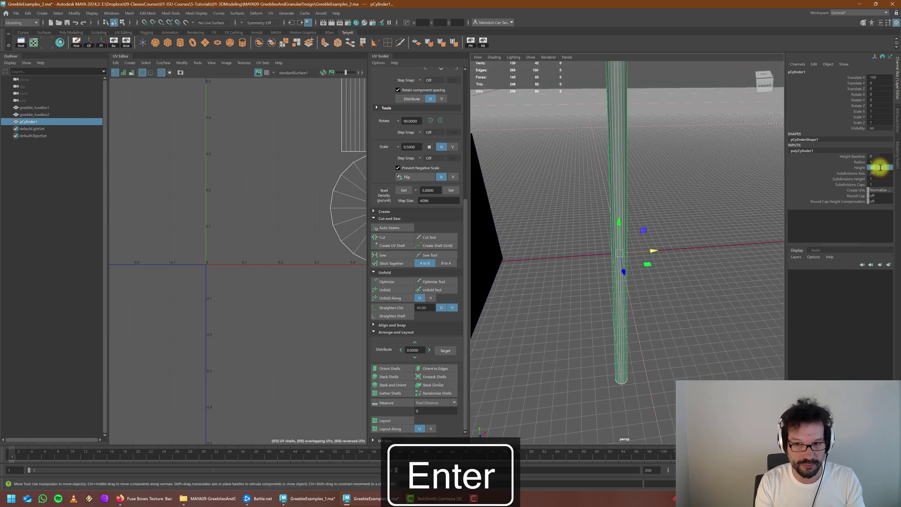
Step: In the front view, raise the cylinder to Y 25 so its base rests on the ground line
key(space)
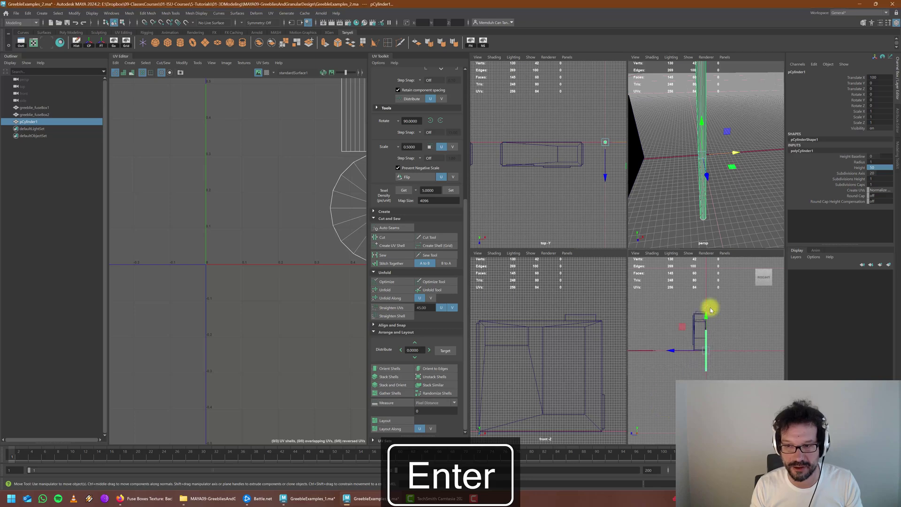
key(space)
key(space)
scroll(607, 328, up, 5)
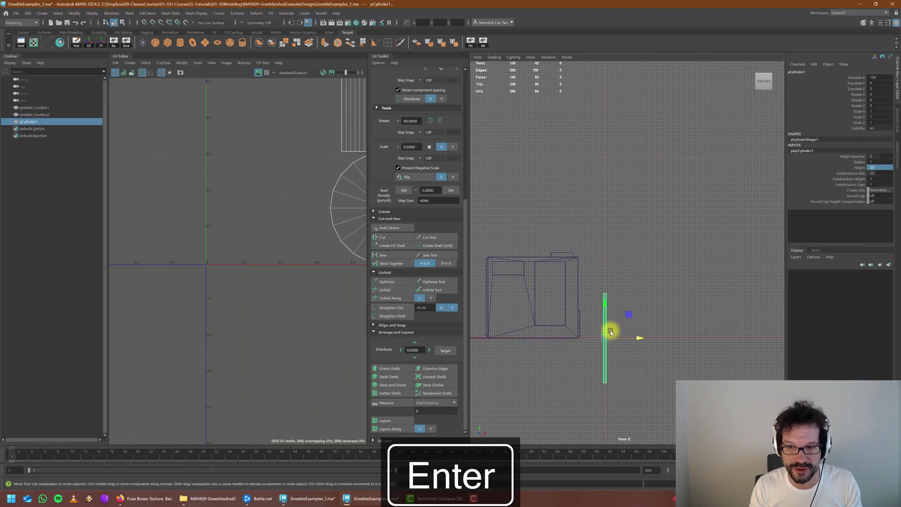
drag(589, 366, 589, 328)
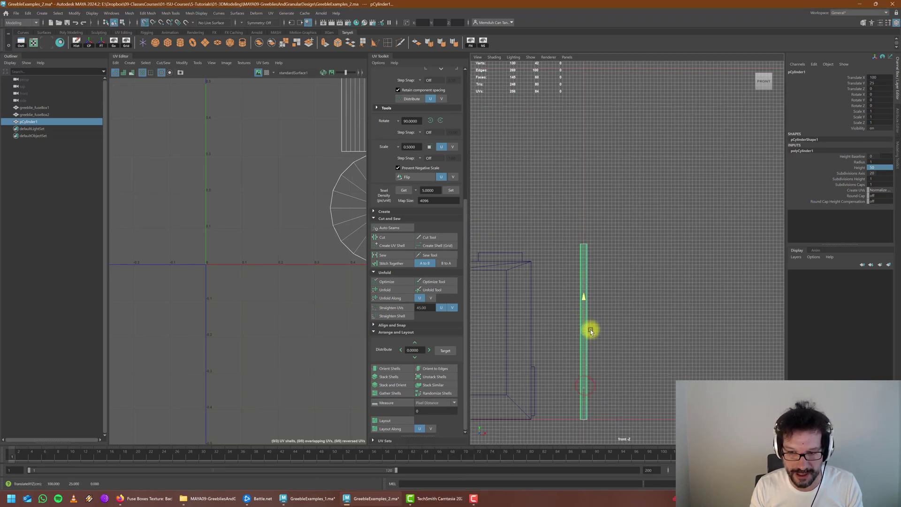
Step: Set the cylinder's axis subdivisions to 16
alt+middle_drag(608, 304, 583, 302)
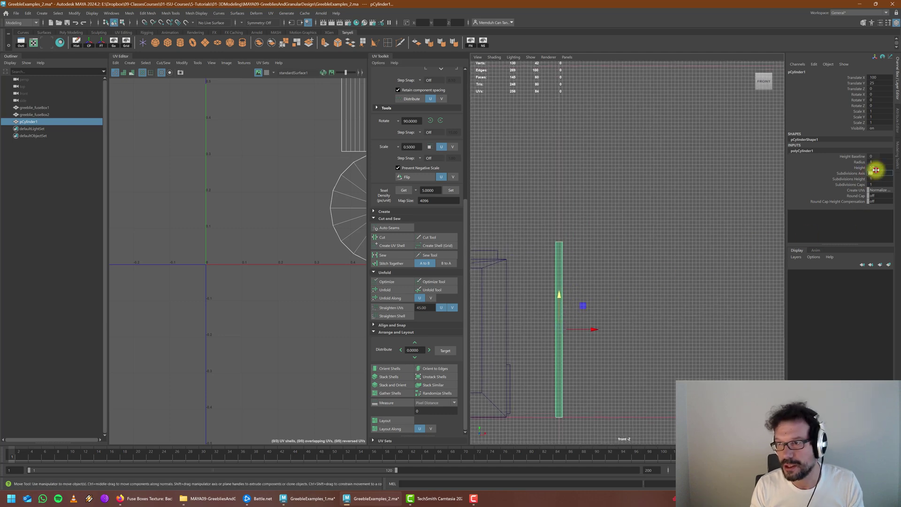
text(16)
key(Return)
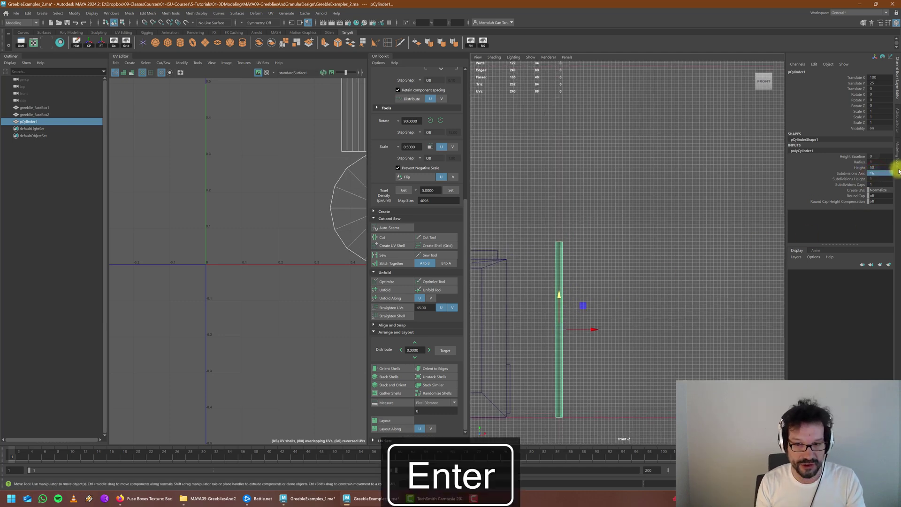
Step: Delete the top and bottom cap faces of the cylinder, keeping only its side faces
key(space)
key(space)
alt+drag(672, 184, 638, 269)
alt+drag(625, 332, 632, 326)
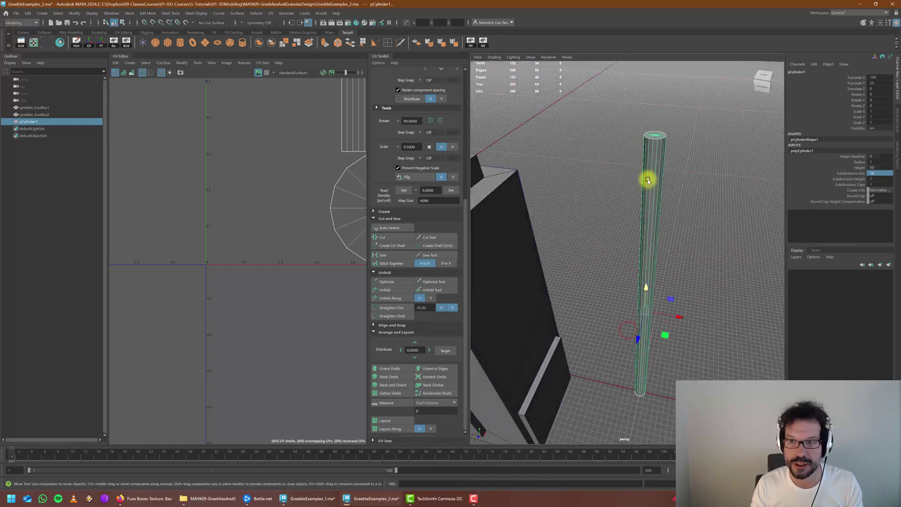
right_drag(647, 180, 648, 195)
drag(609, 99, 690, 151)
scroll(627, 199, down, 3)
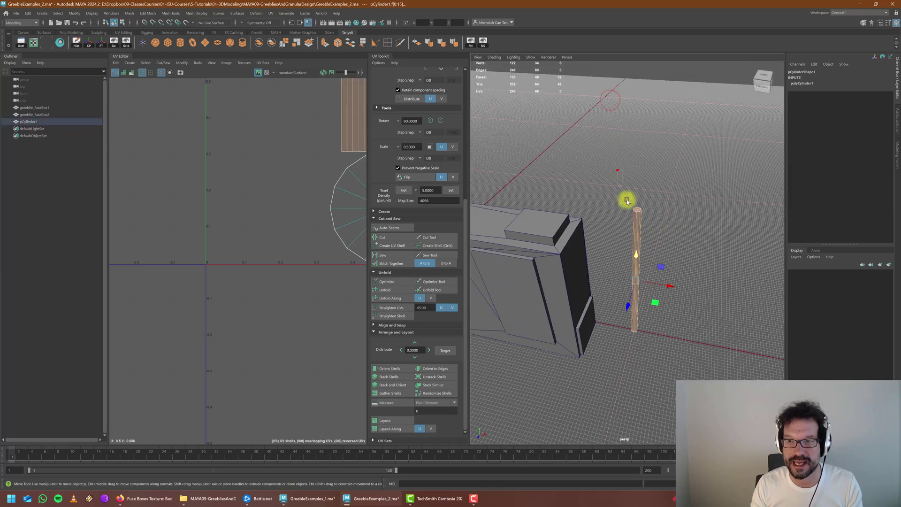
shift+drag(627, 199, 617, 275)
scroll(643, 266, up, 4)
scroll(649, 275, down, 4)
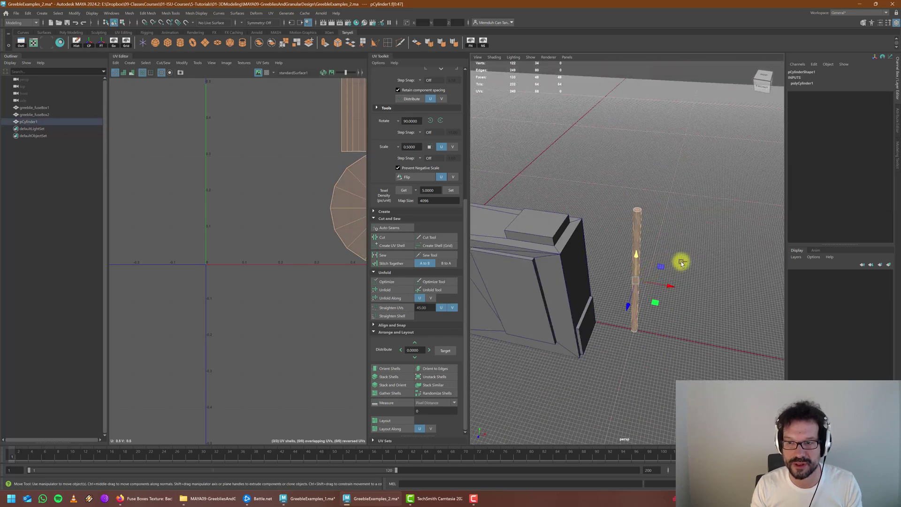
ctrl+drag(680, 263, 625, 241)
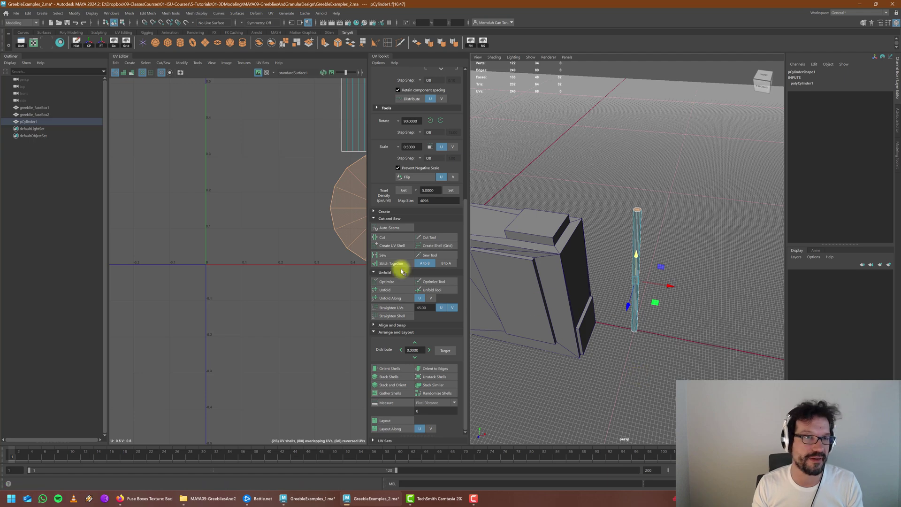
key(Delete)
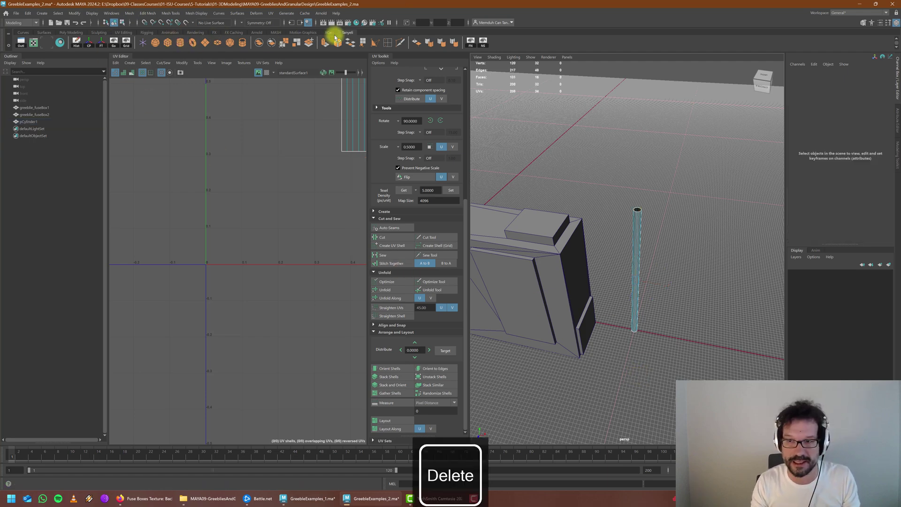
Step: Return the open cylinder to object mode and delete its construction history
scroll(631, 226, up, 8)
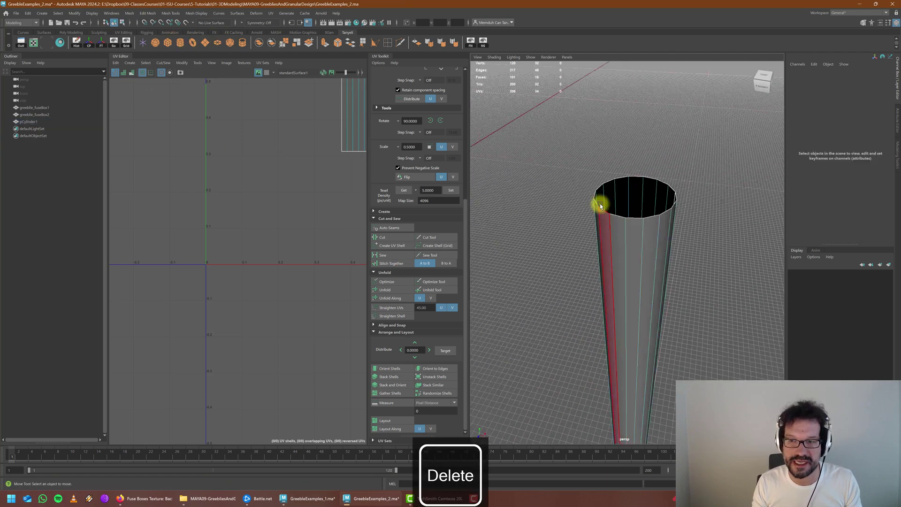
right_drag(649, 227, 696, 204)
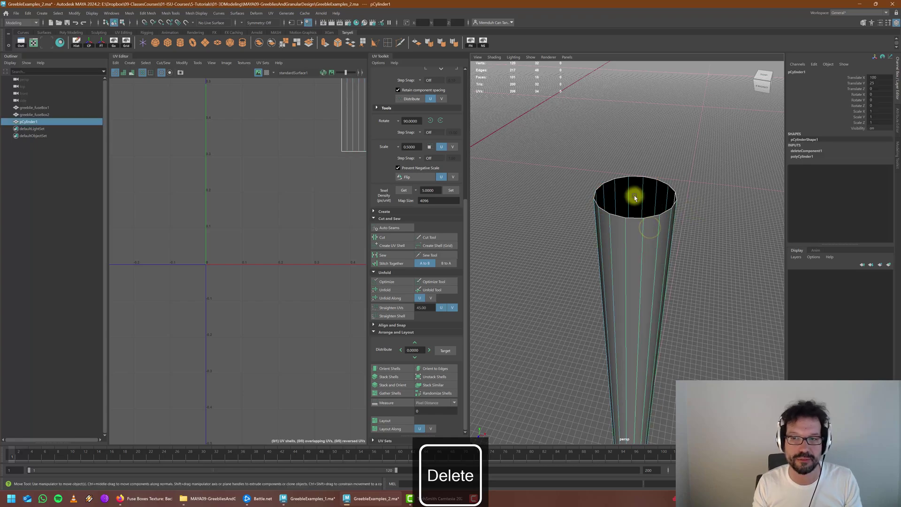
scroll(635, 197, down, 10)
click(76, 42)
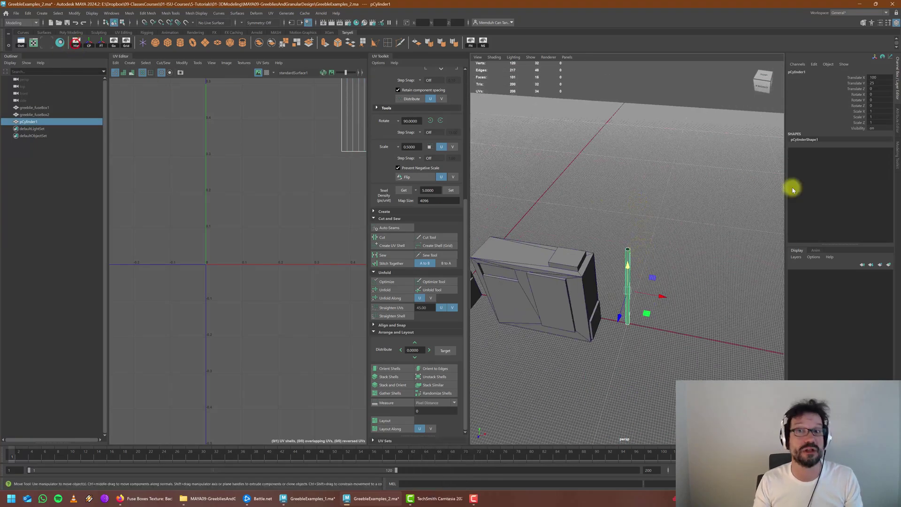
Step: In the front view, coarsen the grid to 10 subdivisions per 100 units and apply it
alt+drag(661, 346, 670, 342)
alt+middle_drag(659, 320, 648, 329)
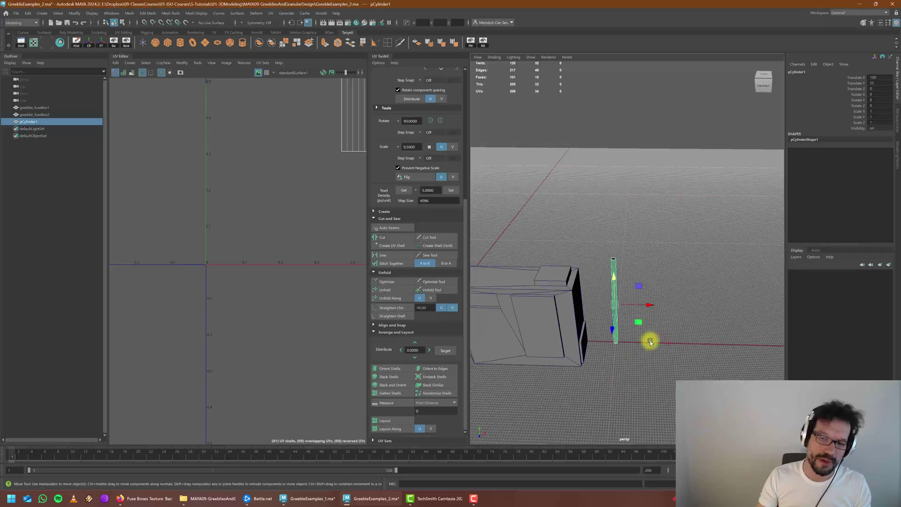
key(space)
key(space)
alt+middle_drag(524, 250, 542, 228)
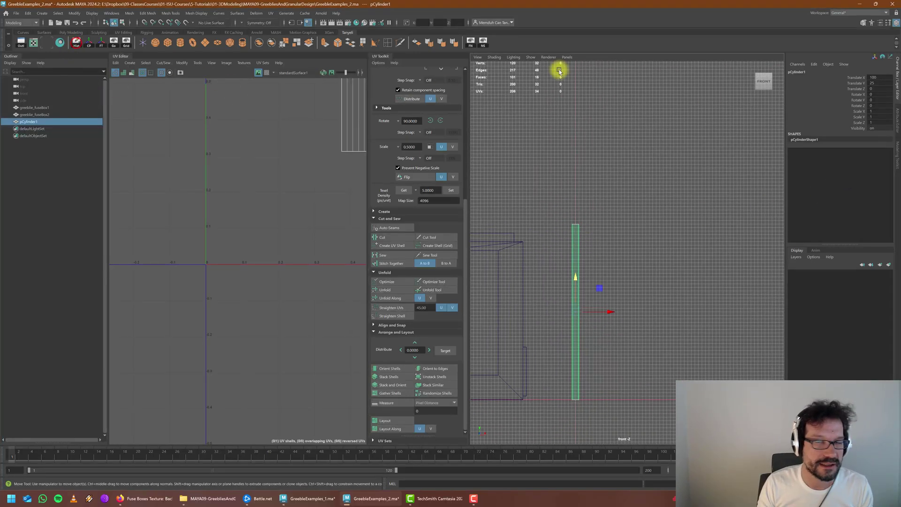
click(800, 72)
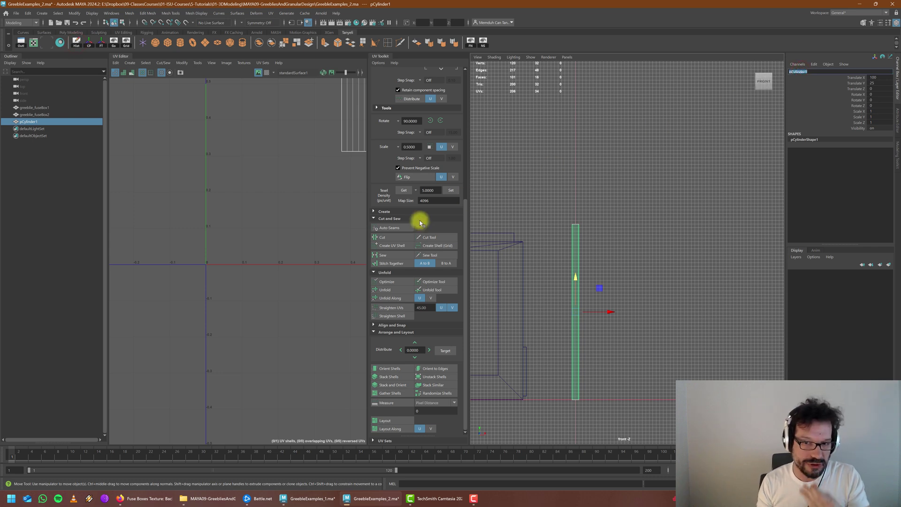
click(116, 44)
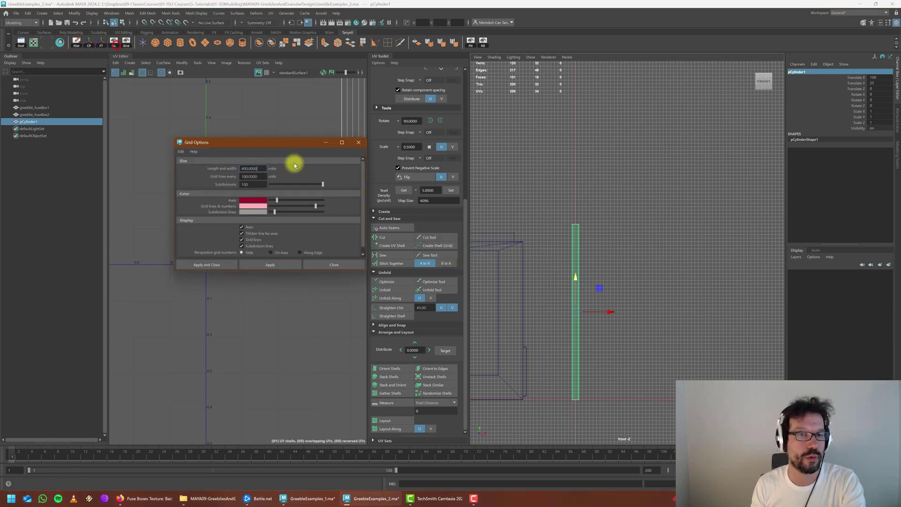
click(252, 183)
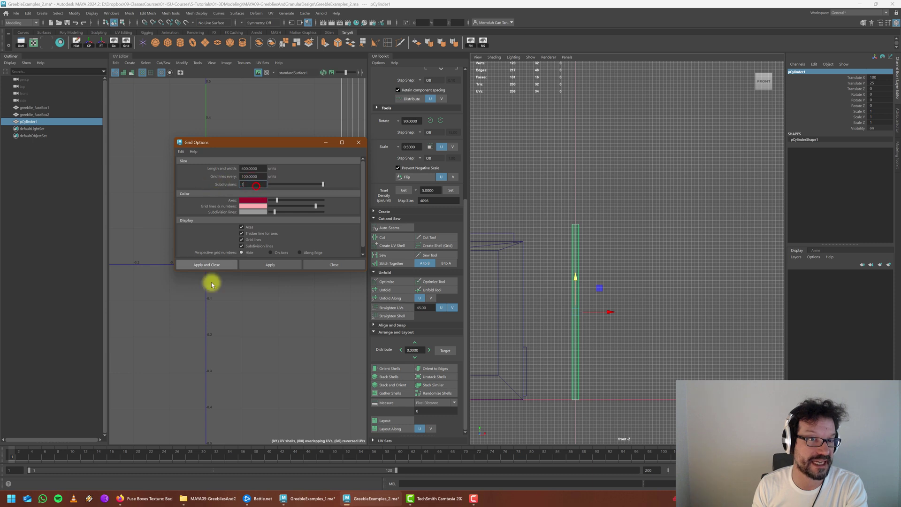
click(206, 264)
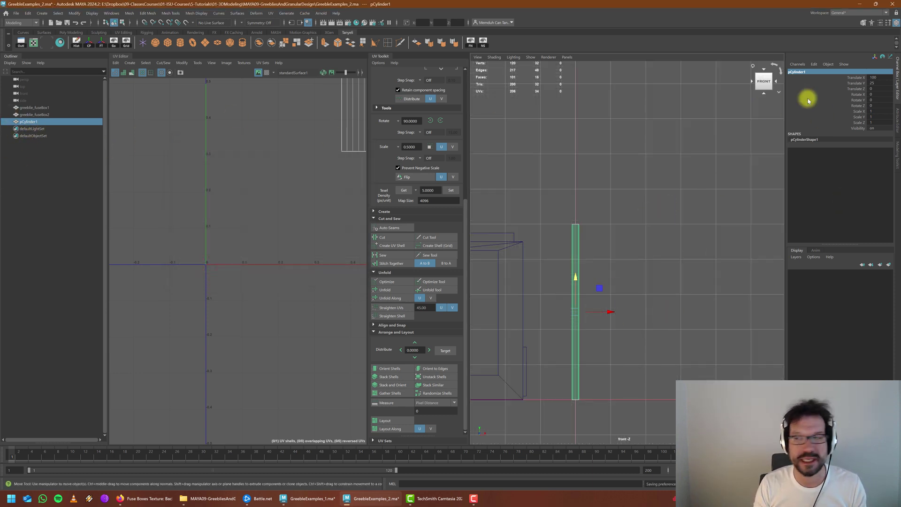
Step: Rename the cylinder as greeble_pipePower50cm
scroll(659, 296, down, 3)
alt+middle_drag(582, 285, 635, 301)
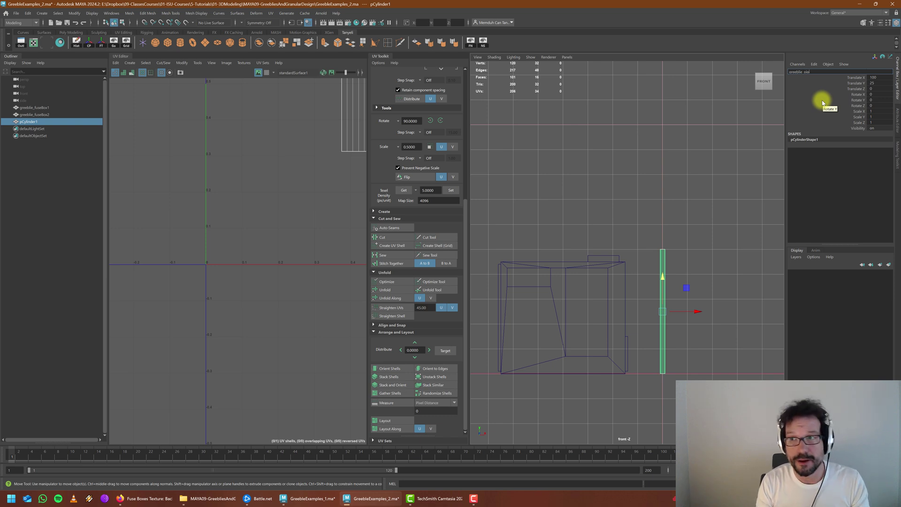
key(BackSpace)
key(BackSpace)
key(BackSpace)
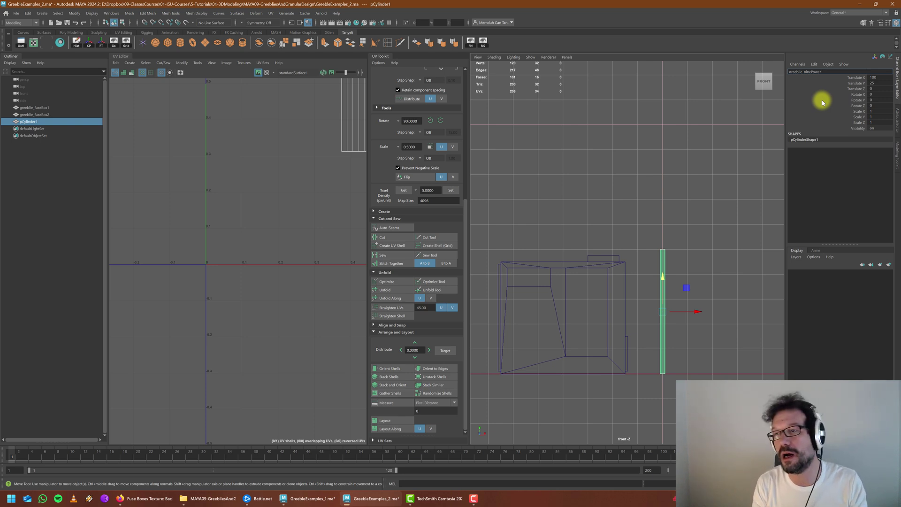
key(BackSpace)
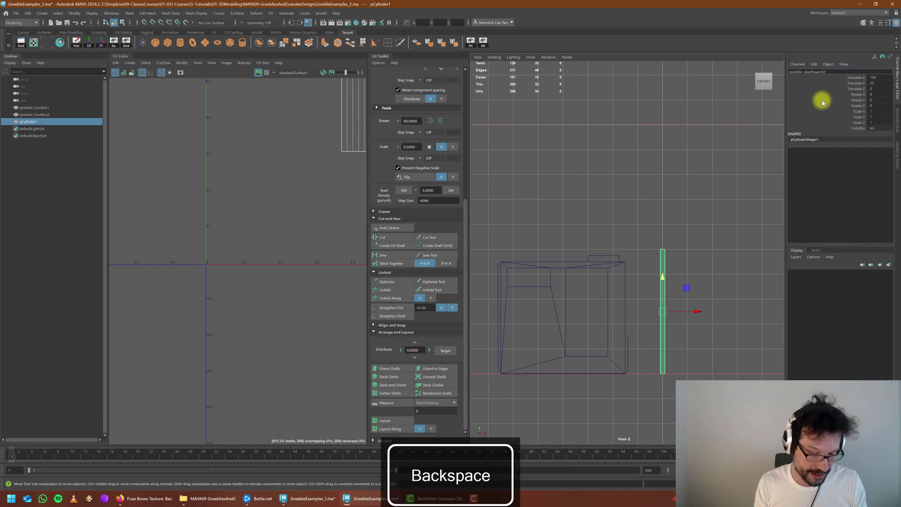
text(cm)
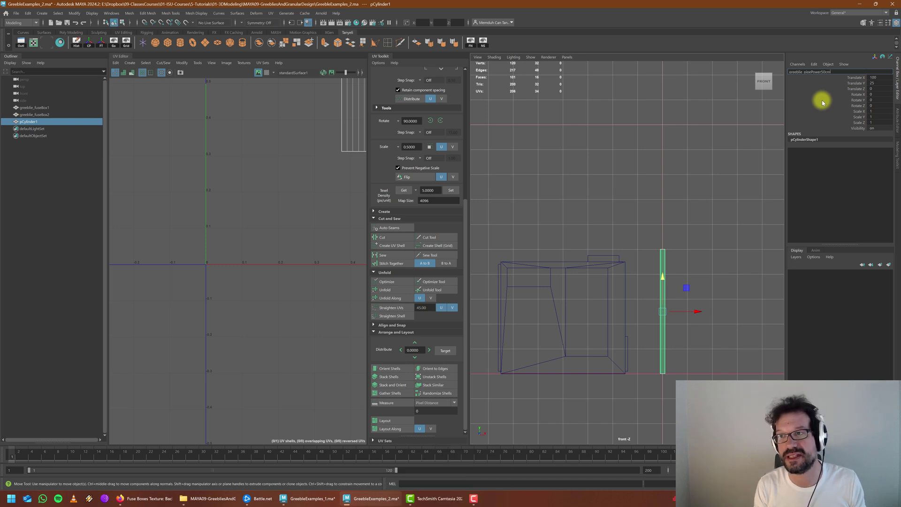
key(Left)
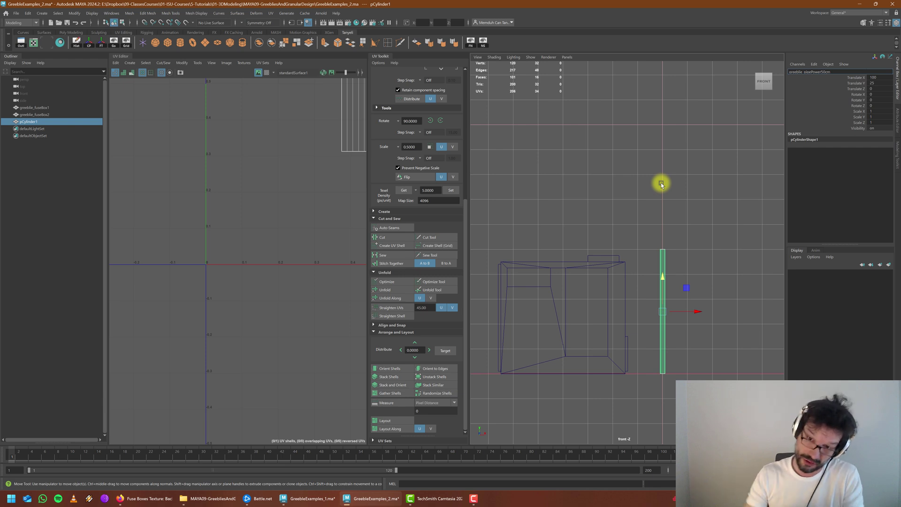
click(728, 216)
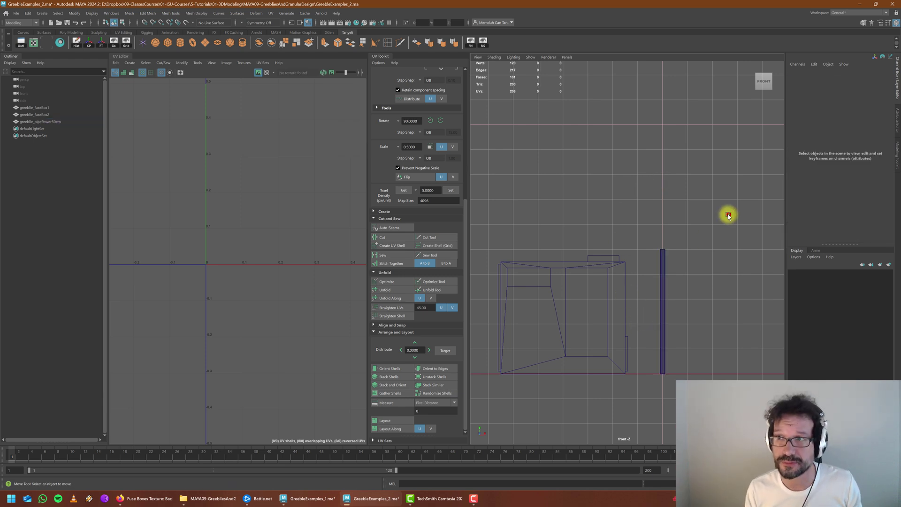
Step: Duplicate the 50 cm pipe so one pipe stands at X 110 and the copy stands at X 100
click(663, 284)
alt+middle_drag(662, 283, 528, 270)
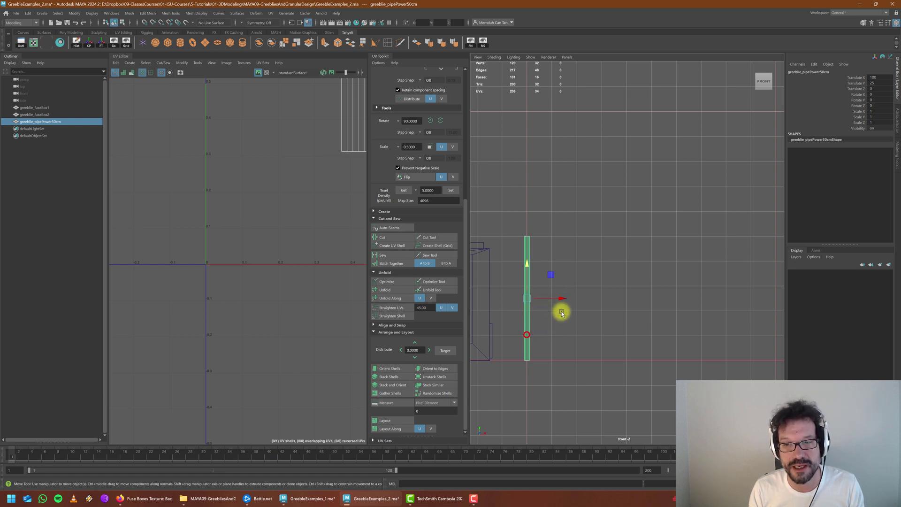
drag(564, 300, 529, 296)
key(ctrl+d)
Step: Raise the top vertices of the pipe copy at X 100 to Y 100, making it 100 cm tall
right_drag(526, 242, 497, 238)
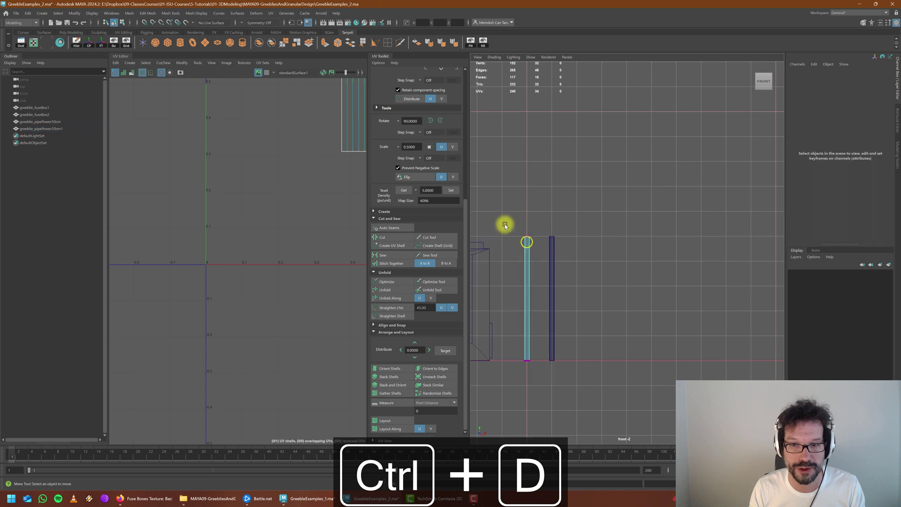
drag(509, 219, 540, 242)
drag(527, 202, 535, 111)
scroll(548, 267, down, 3)
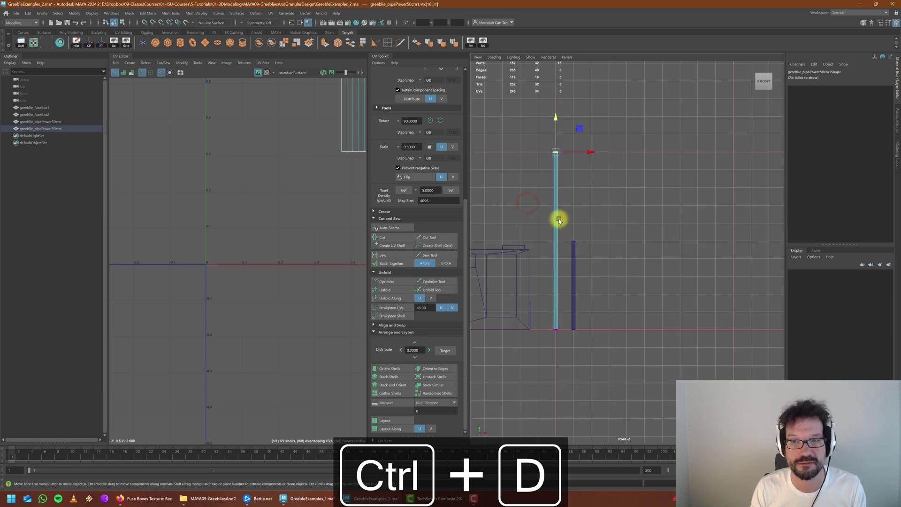
Step: Return the tall pipe to object mode and rename it as greeble_pipePower100cm
right_drag(558, 201, 592, 189)
click(556, 188)
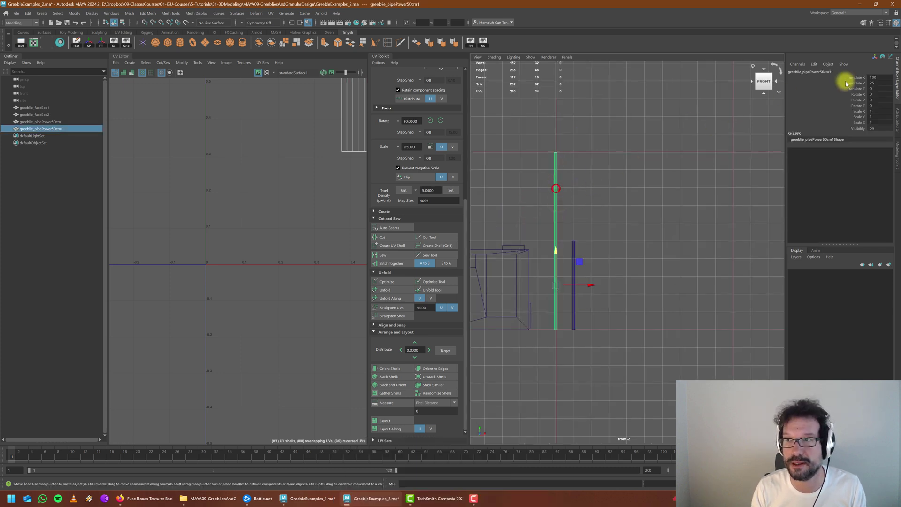
click(822, 72)
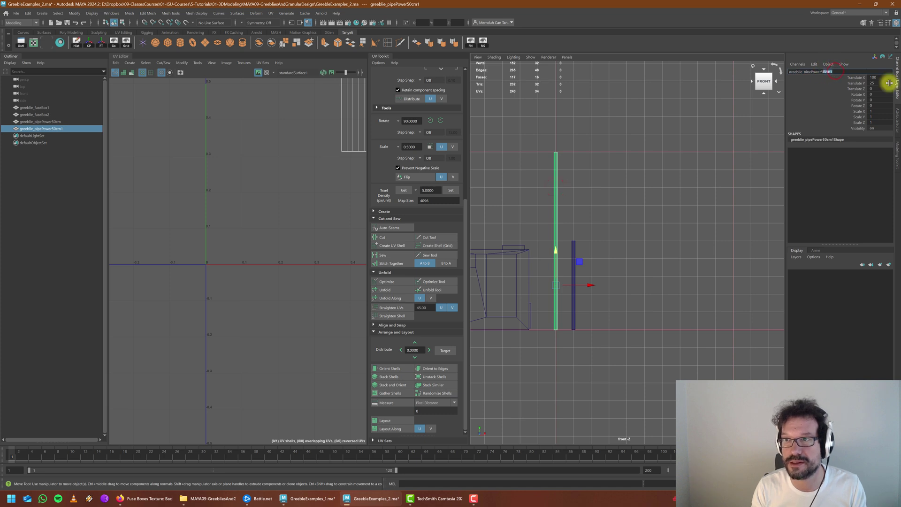
key(BackSpace)
key(Return)
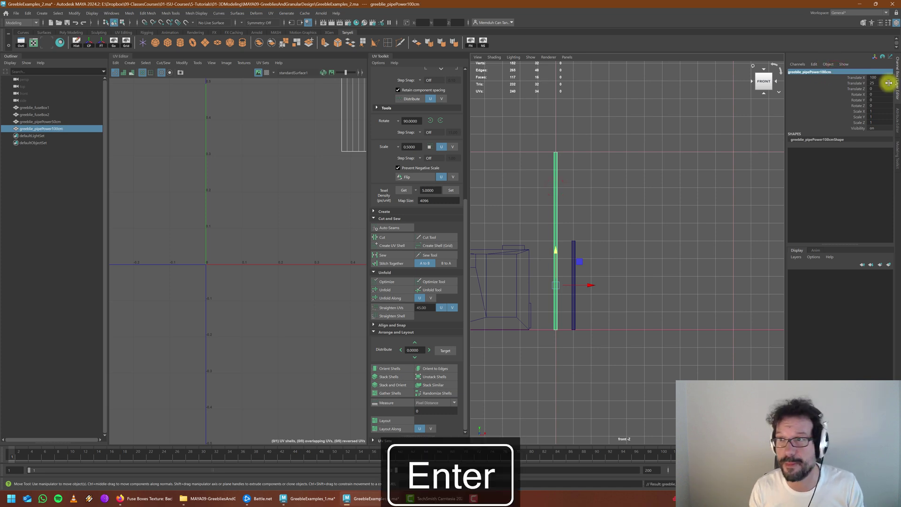
Step: Duplicate the 50 cm pipe and move the copy along X to 120
click(601, 173)
click(575, 247)
key(ctrl+d)
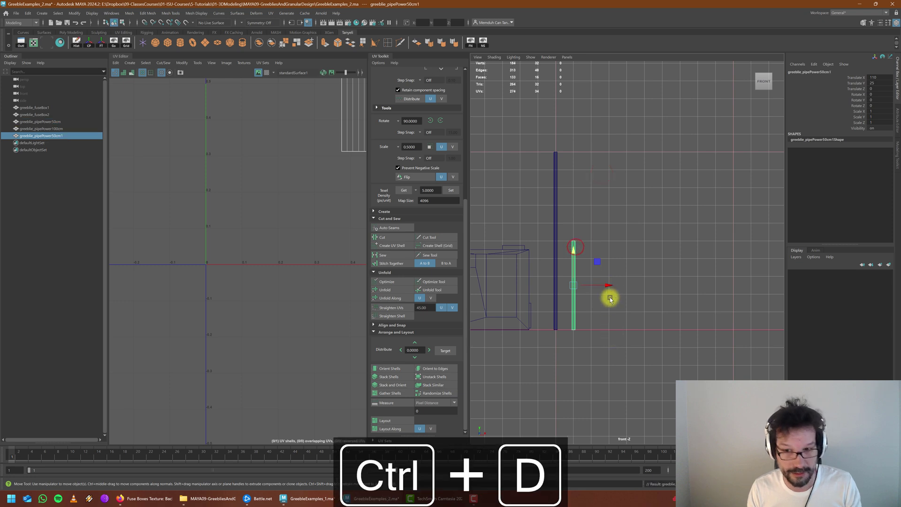
mouse_move(608, 285)
mouse_down()
mouse_move(629, 288)
mouse_move(592, 287)
mouse_up()
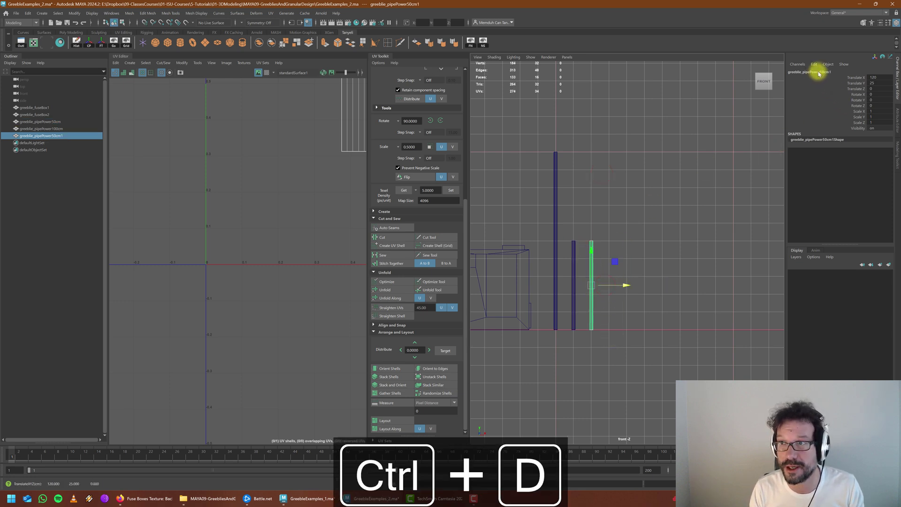
Step: Lower the top vertices of the pipe copy at X 120 to Y 40 and return to object mode
right_drag(594, 248, 582, 227)
drag(581, 227, 599, 263)
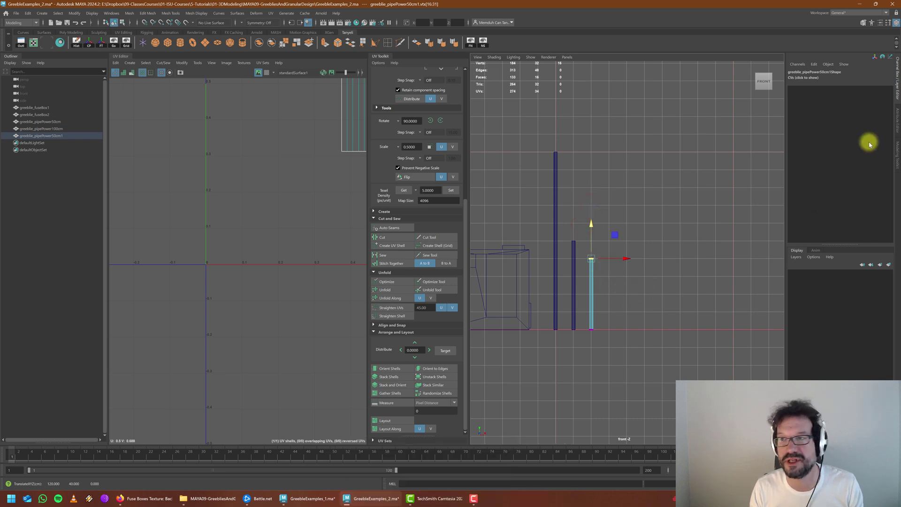
right_drag(595, 283, 623, 263)
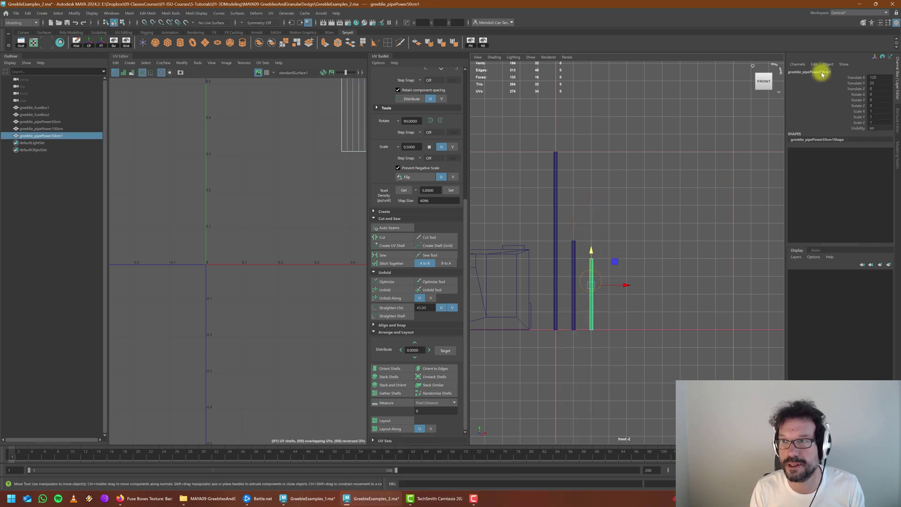
Step: Rename the shortened pipe as greeble_pipePower40cm
click(822, 73)
drag(821, 72, 865, 74)
text(40)
key(Return)
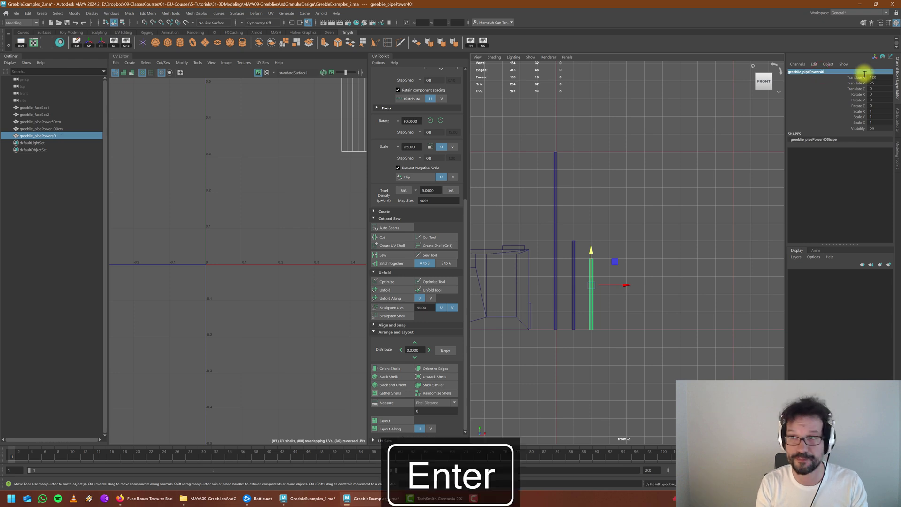
click(826, 71)
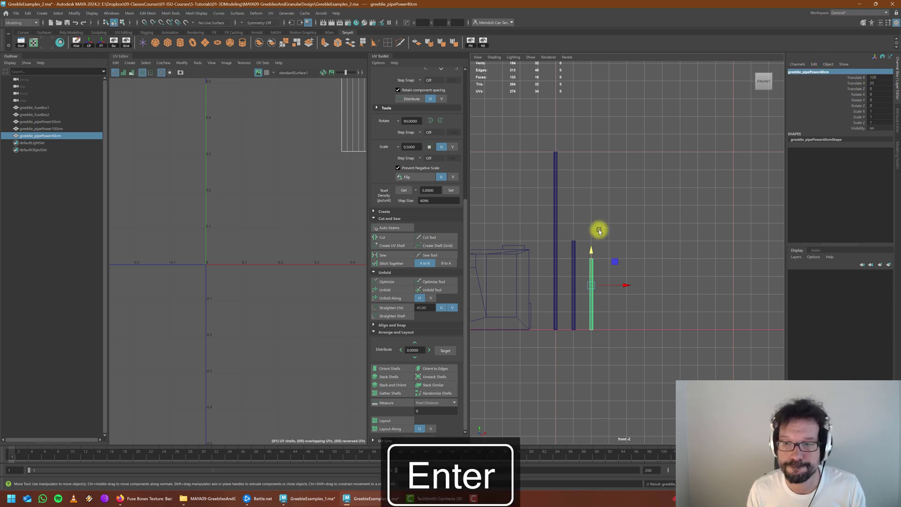
Step: Select all faces of the 100 cm pipe through its UV shell and unfold the shell
click(624, 221)
scroll(546, 300, down, 3)
alt+middle_drag(548, 298, 608, 308)
drag(684, 315, 639, 276)
scroll(179, 211, down, 4)
scroll(178, 220, up, 3)
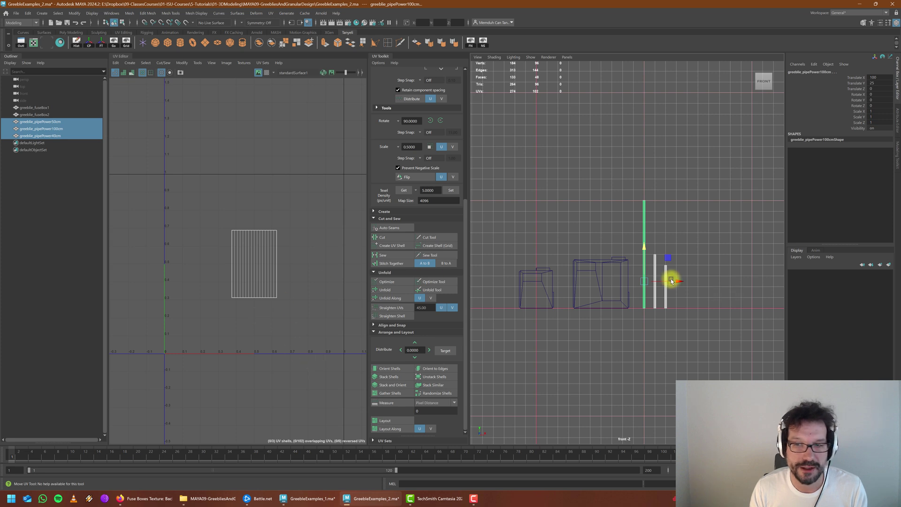
right_drag(646, 222, 689, 221)
drag(279, 292, 227, 226)
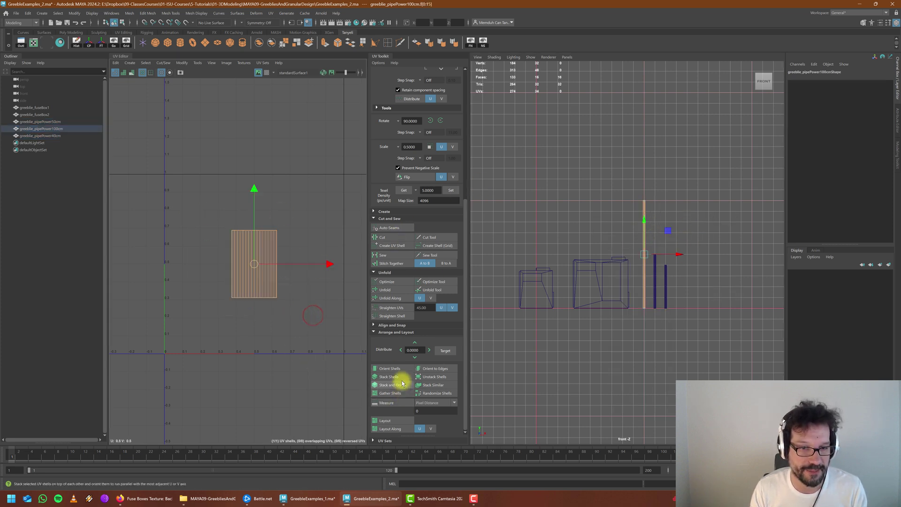
click(386, 290)
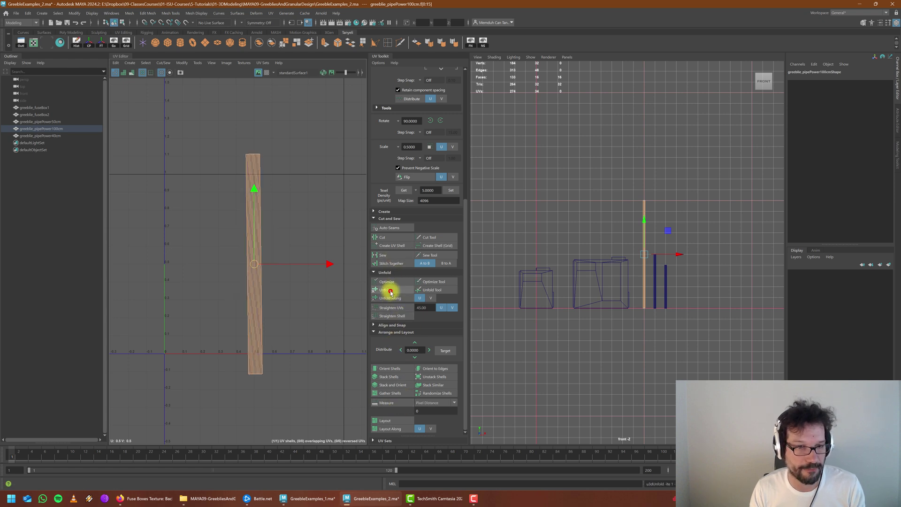
Step: Orient the 100 cm pipe's UV shell upright, lay it out, and shift it slightly along U
click(391, 368)
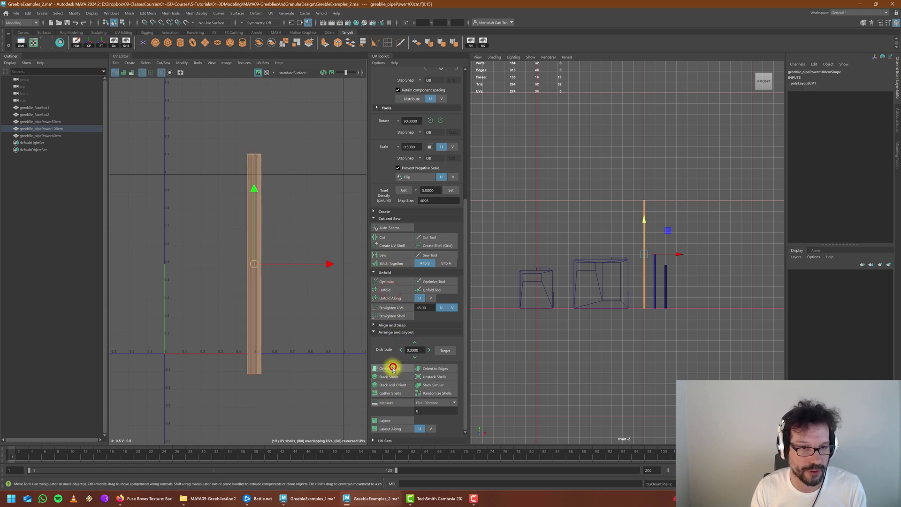
click(399, 421)
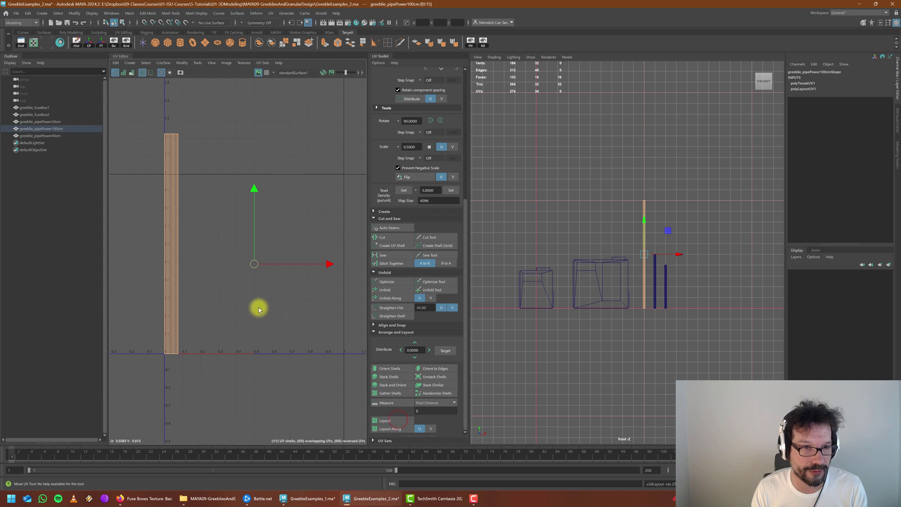
click(237, 297)
click(171, 276)
mouse_move(246, 243)
mouse_down()
mouse_move(282, 244)
mouse_move(253, 244)
mouse_up()
Step: Unfold the 50 cm pipe's UV shell and orient it upright
click(654, 282)
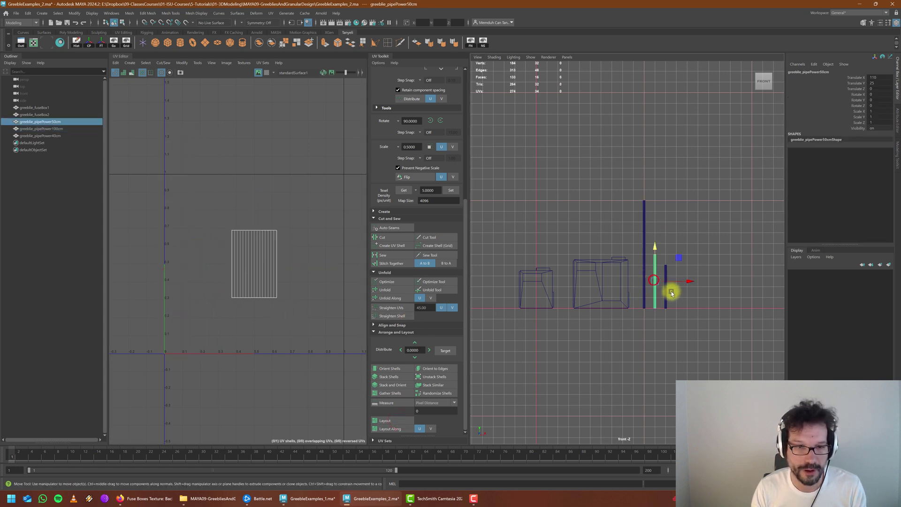
right_drag(258, 241, 230, 230)
drag(318, 300, 262, 258)
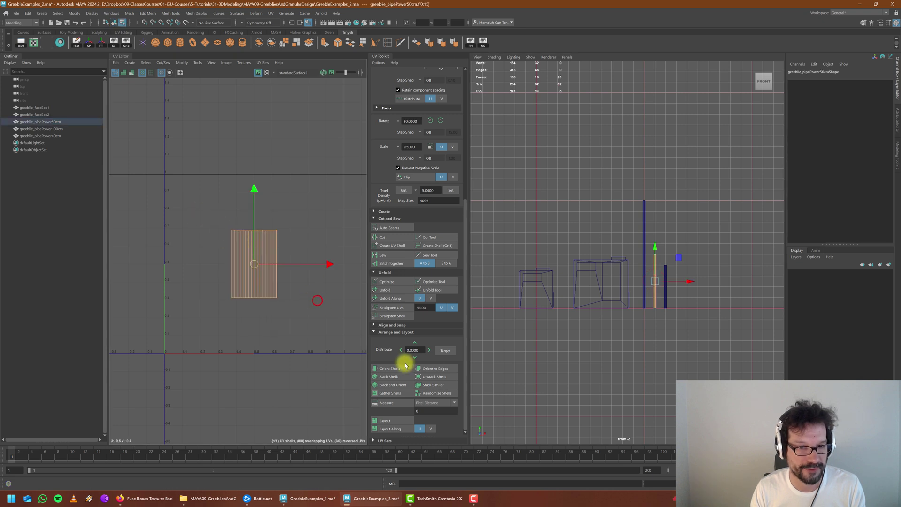
click(400, 370)
click(391, 294)
click(391, 369)
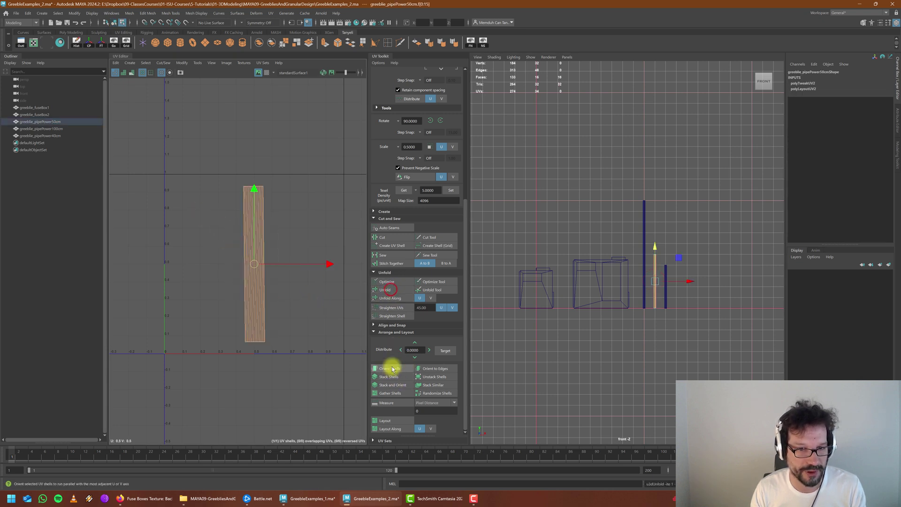
click(398, 369)
click(399, 369)
click(399, 370)
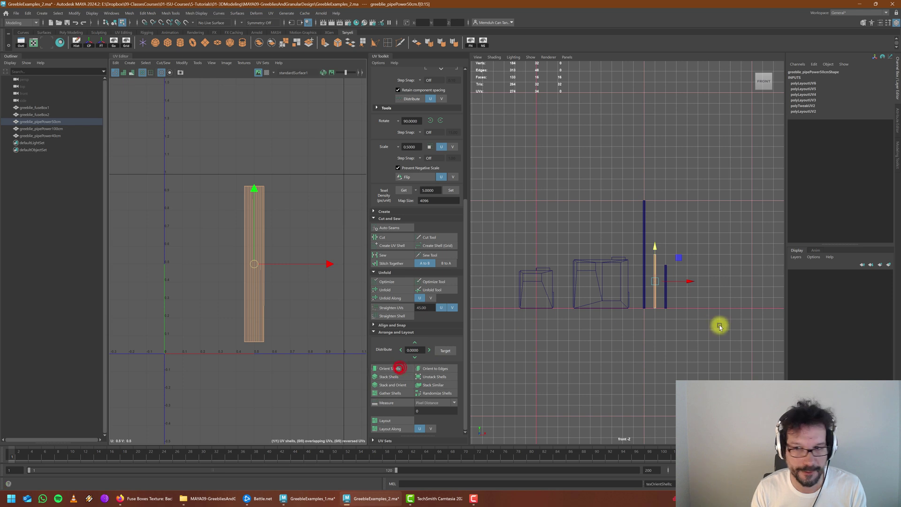
Step: Unfold the 40 cm pipe's UV shell and orient it upright
click(665, 295)
click(268, 240)
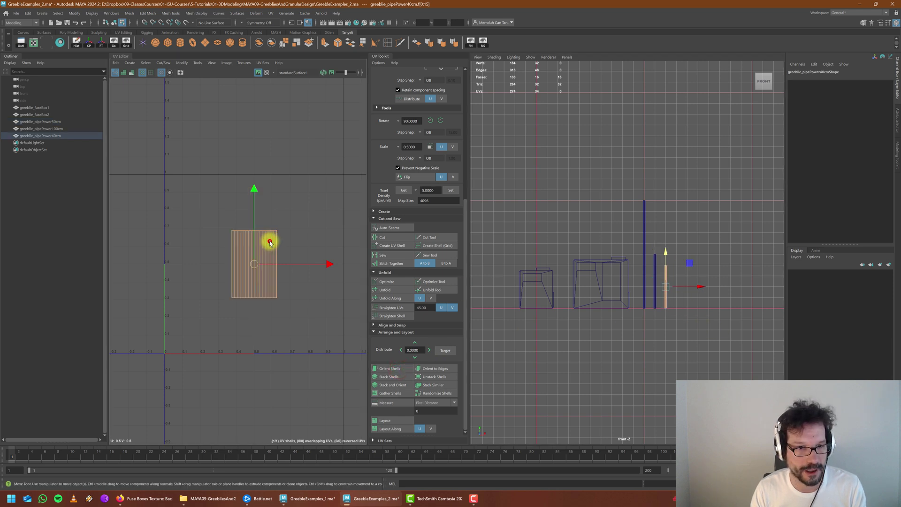
click(394, 290)
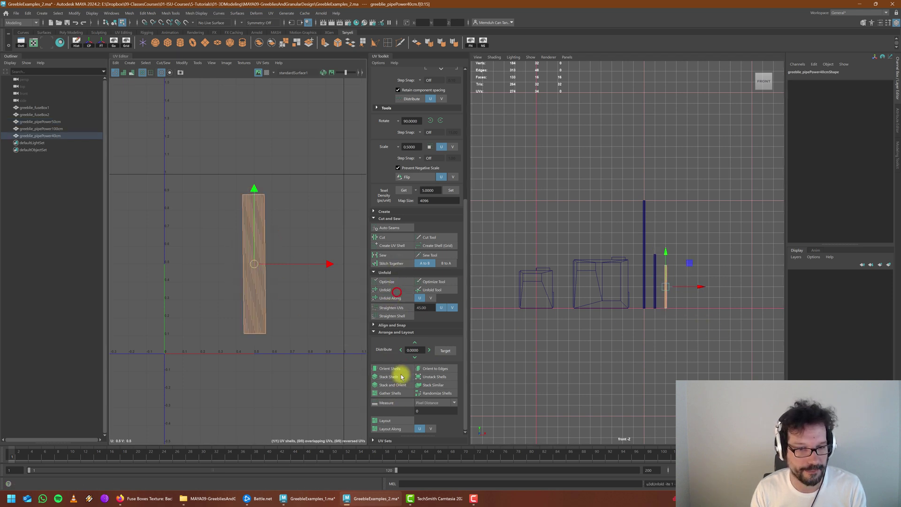
click(391, 368)
click(391, 368)
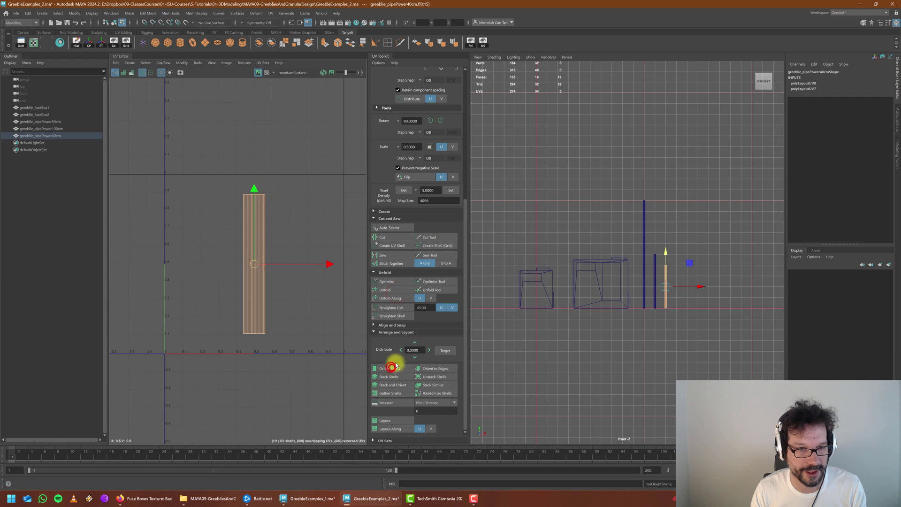
Step: Apply a texel density of 5 at map size 4096 to the 100 cm pipe's UV shell
click(643, 244)
drag(221, 208, 175, 184)
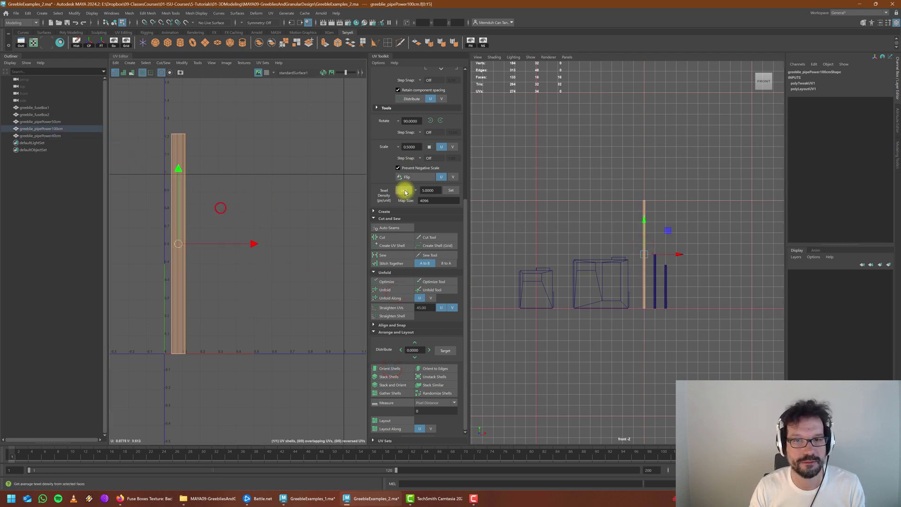
scroll(422, 202, up, 1)
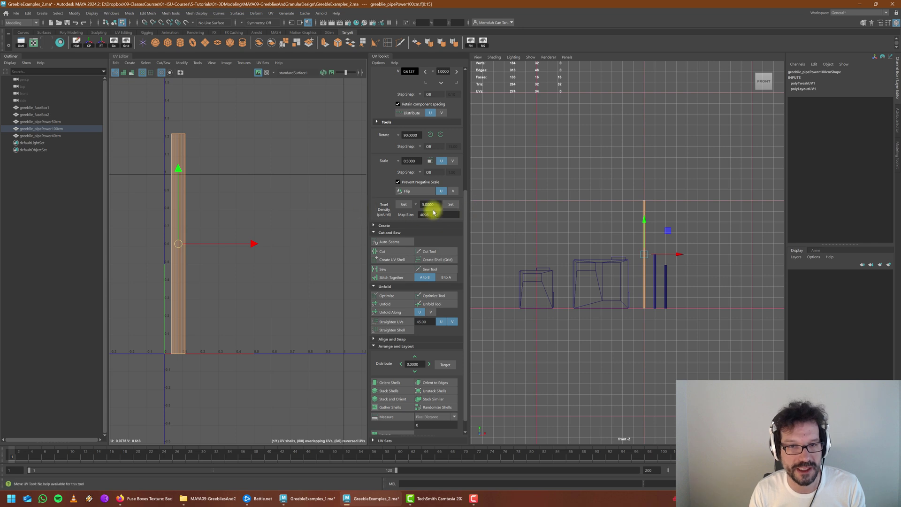
click(452, 204)
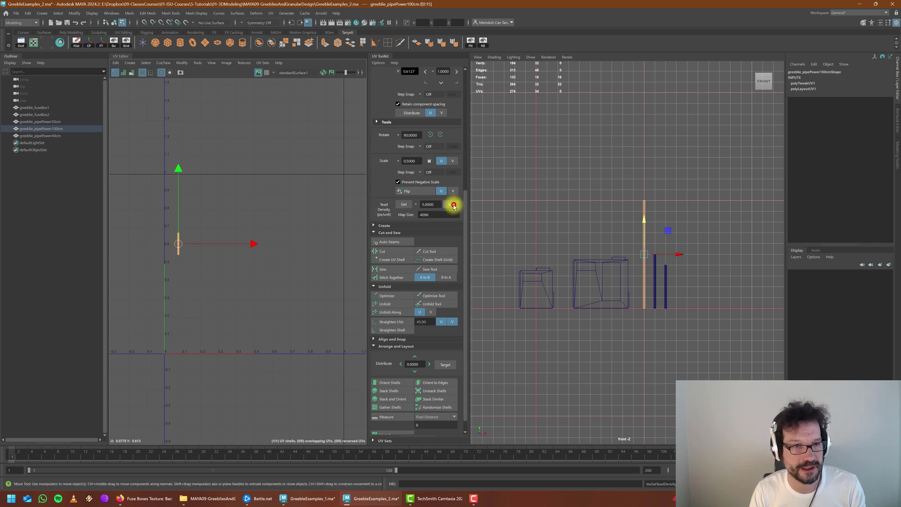
Step: Apply the texel density of 5 at map size 4096 to the UV shells of the 50 cm and 40 cm pipes
click(655, 276)
click(245, 207)
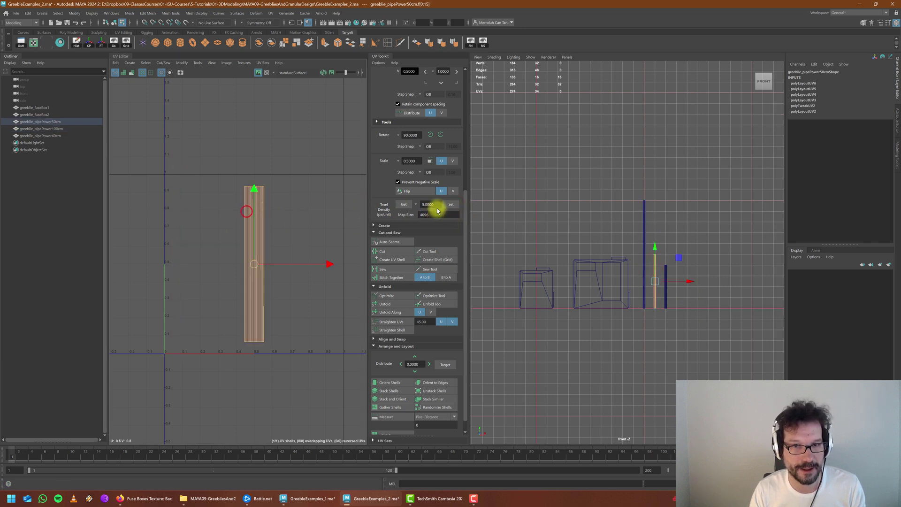
click(450, 205)
click(667, 298)
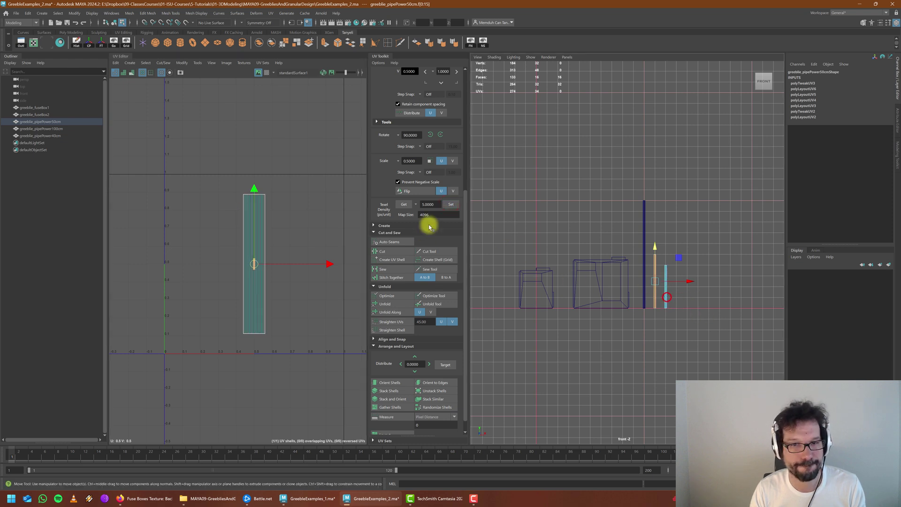
click(450, 204)
right_drag(263, 215, 232, 202)
click(256, 215)
click(448, 205)
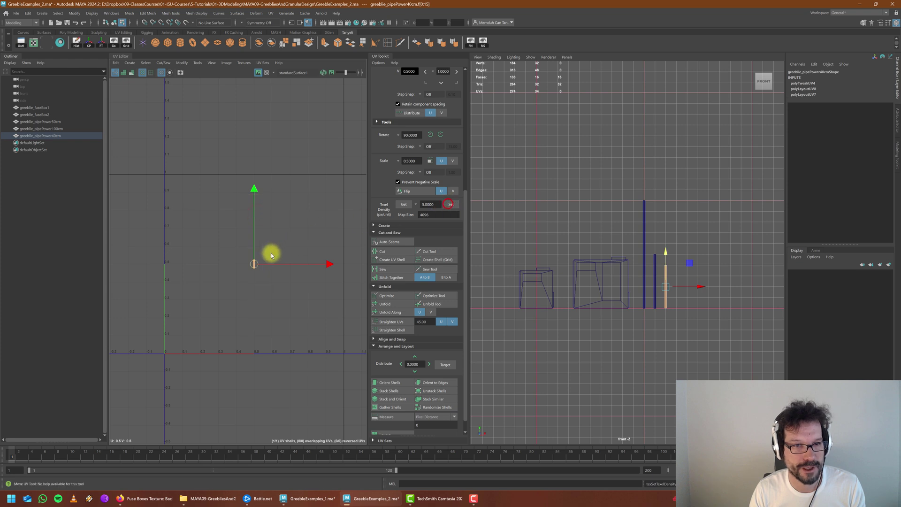
Step: Show the UVs of all three pipes together, move the 100 cm pipe's shell down, and select the 50 cm pipe's shell
right_drag(644, 227, 671, 216)
drag(704, 322, 638, 282)
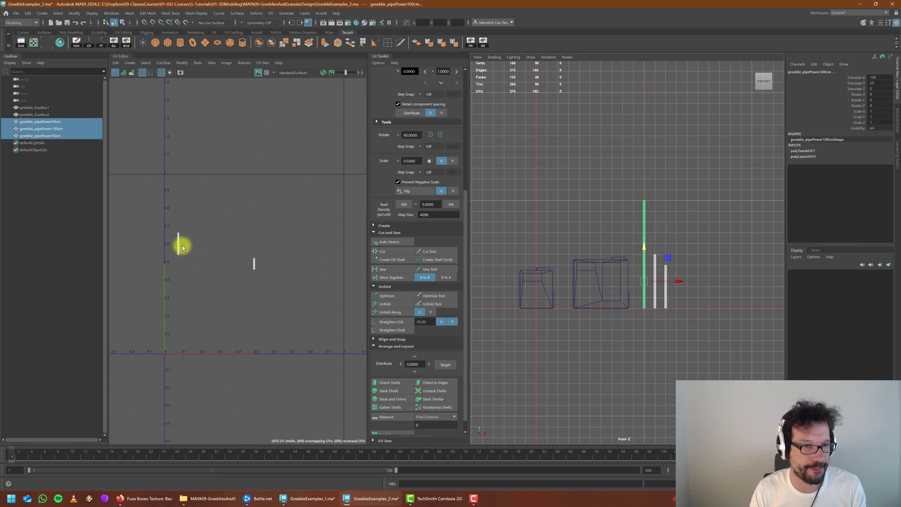
right_drag(182, 245, 145, 231)
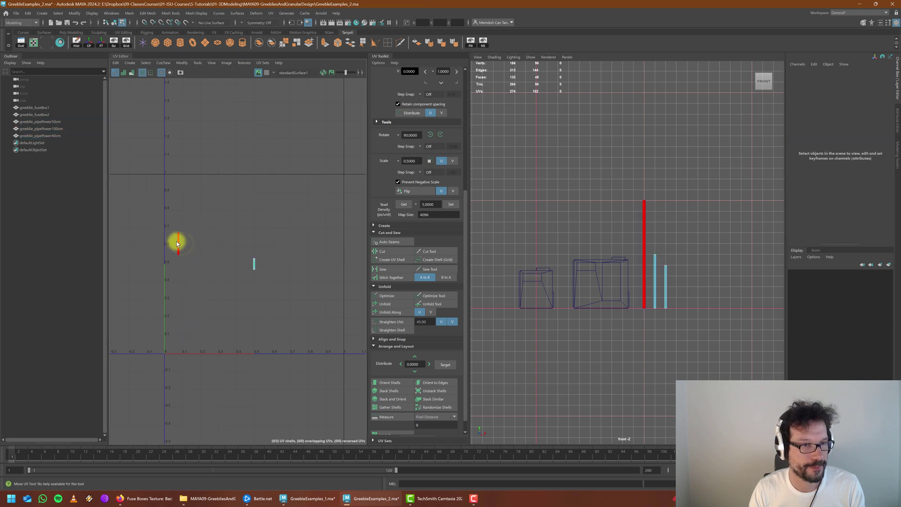
click(179, 243)
drag(179, 243, 180, 298)
click(256, 263)
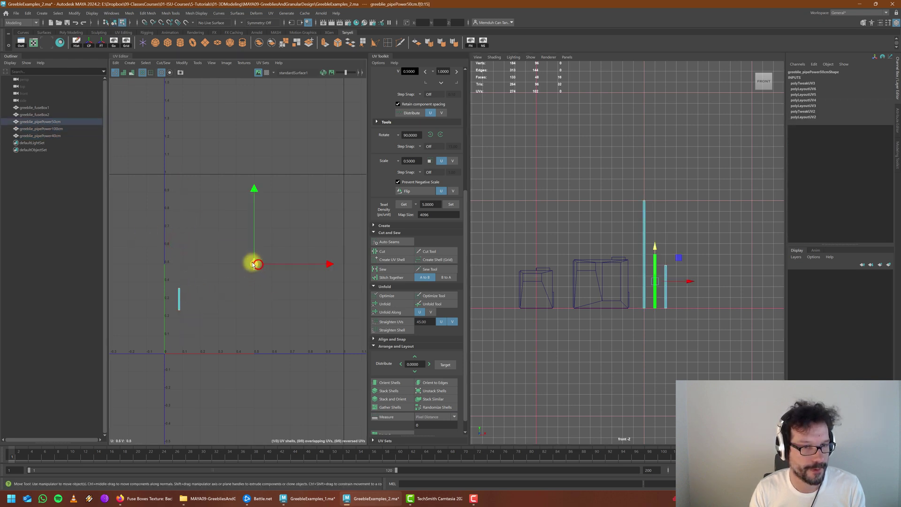
Step: Move the UV shells of the 50 cm and 40 cm pipes beside the 100 cm pipe's shell
drag(253, 262, 182, 304)
click(252, 262)
drag(253, 263, 186, 306)
key(a)
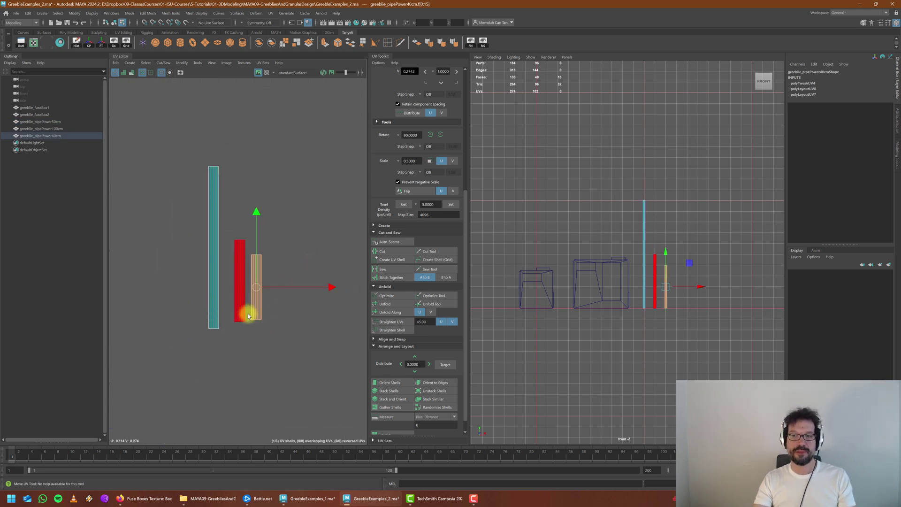
Step: Return to object mode and inspect the 100 cm pipe in the perspective view
click(273, 336)
right_drag(243, 254, 246, 255)
key(space)
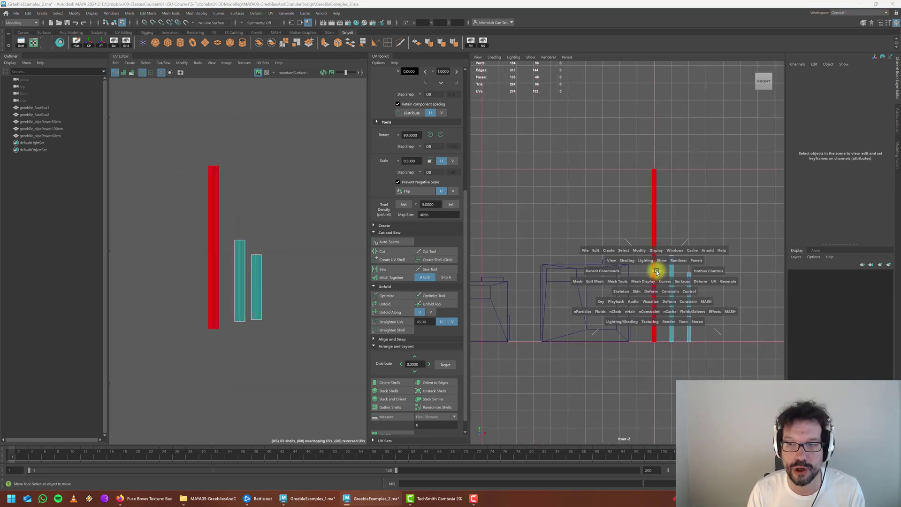
key(space)
alt+drag(707, 189, 683, 300)
click(604, 245)
alt+right_drag(640, 285, 592, 275)
alt+drag(593, 275, 658, 149)
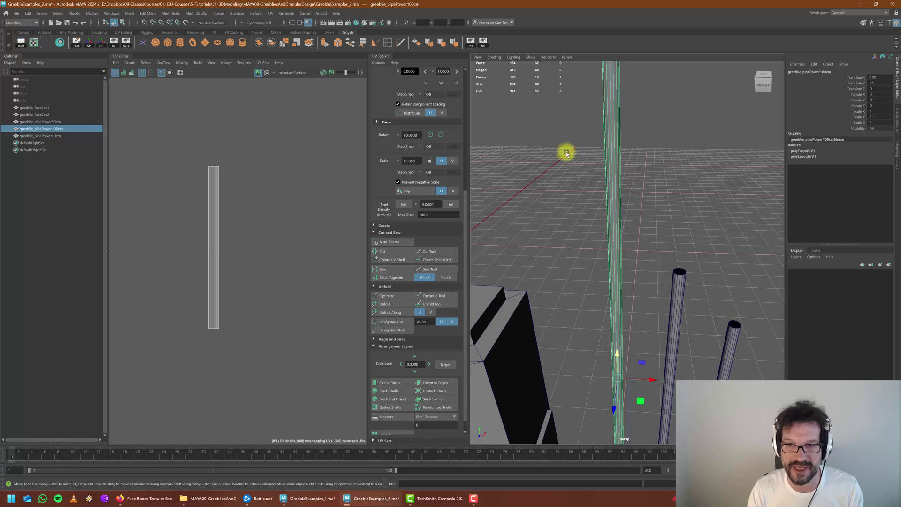
alt+drag(566, 153, 563, 179)
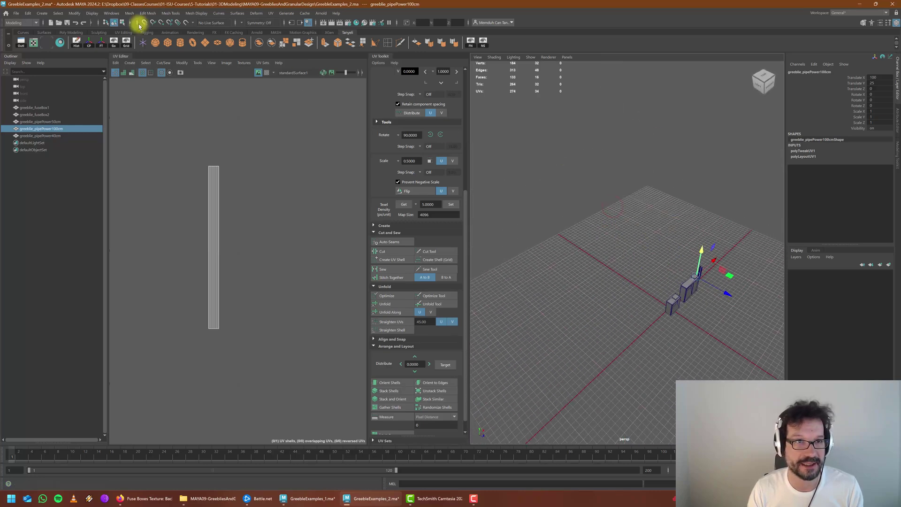
Step: Create a polygon cube with width 200, height 200 and depth 20
click(168, 42)
alt+drag(598, 247, 609, 211)
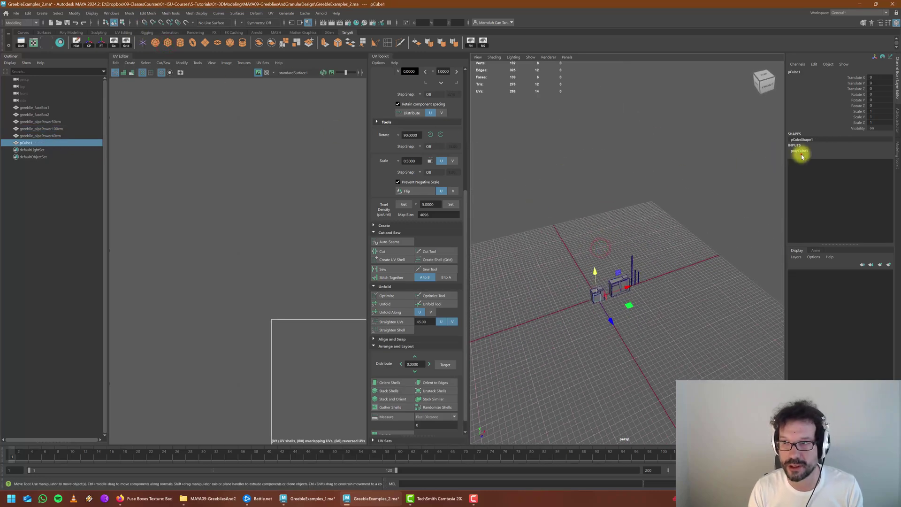
click(801, 152)
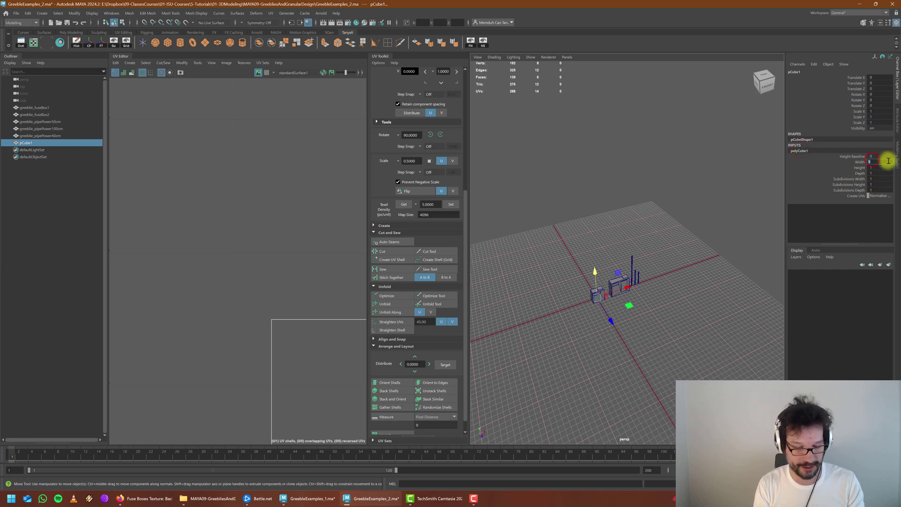
text(200)
key(Return)
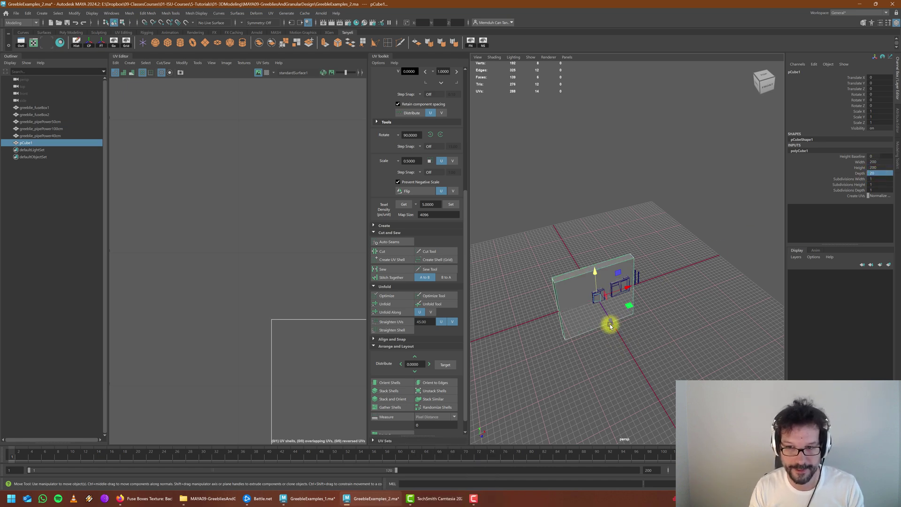
Step: Move the cube backward along its depth axis so it stands as a wall behind the greebles
drag(610, 325, 650, 269)
scroll(629, 269, up, 7)
scroll(663, 324, up, 4)
alt+drag(648, 330, 629, 280)
scroll(619, 327, down, 5)
Step: Select the 100 cm pipe and examine its open top, seam and side faces against the wall from several angles
click(558, 258)
mouse_move(559, 259)
alt+mouse_down()
mouse_move(572, 289)
mouse_move(563, 274)
alt+mouse_up()
alt+middle_drag(564, 274, 625, 263)
scroll(606, 274, up, 4)
scroll(603, 273, down, 4)
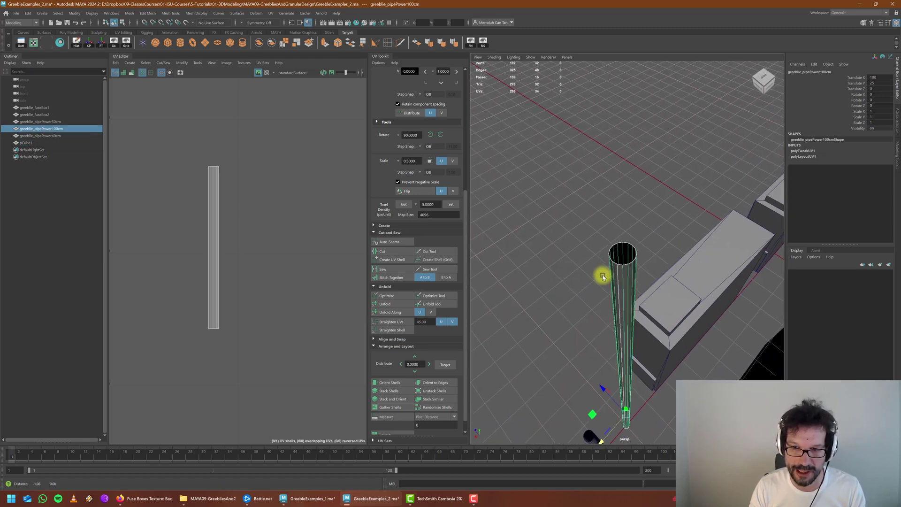
alt+drag(601, 275, 600, 242)
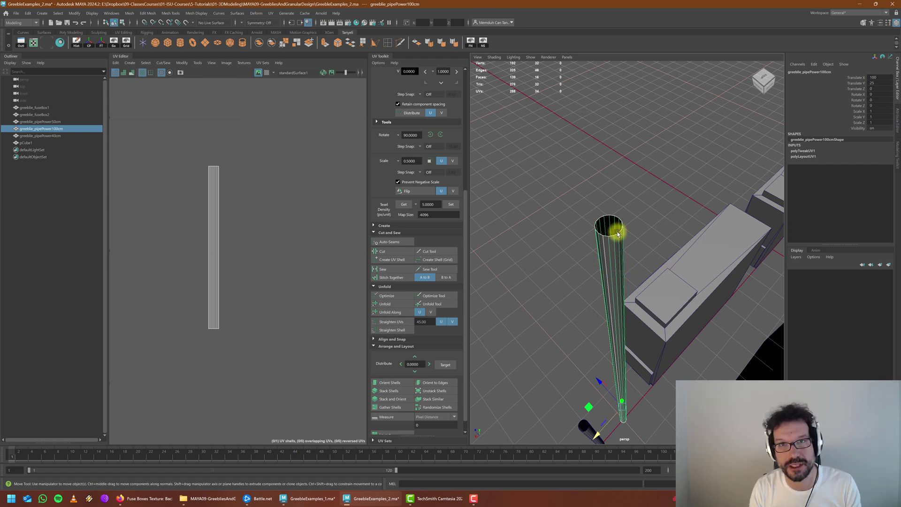
alt+drag(614, 228, 679, 272)
alt+drag(667, 267, 672, 272)
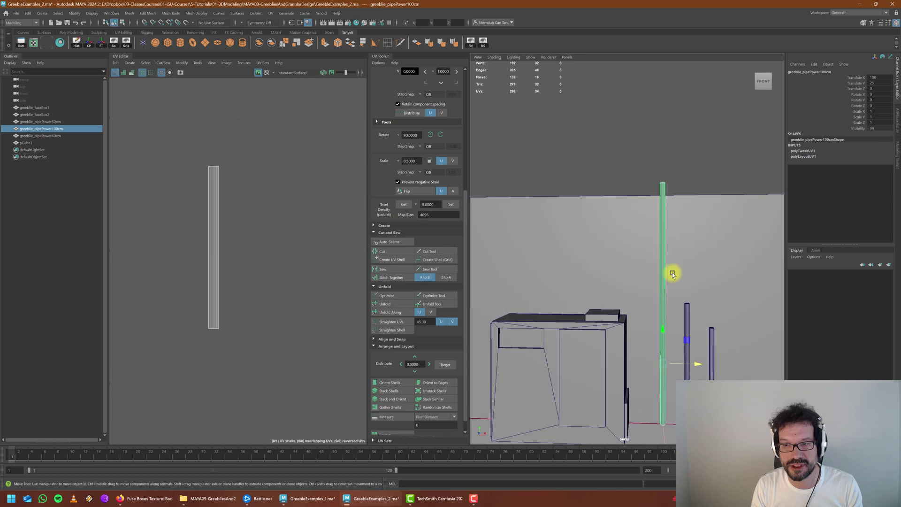
alt+middle_drag(672, 272, 577, 251)
alt+drag(577, 251, 591, 253)
alt+middle_drag(591, 253, 648, 277)
mouse_move(648, 277)
alt+mouse_down()
mouse_move(627, 275)
mouse_move(633, 267)
alt+mouse_up()
alt+middle_drag(633, 268, 624, 283)
scroll(617, 296, up, 6)
alt+drag(605, 319, 603, 315)
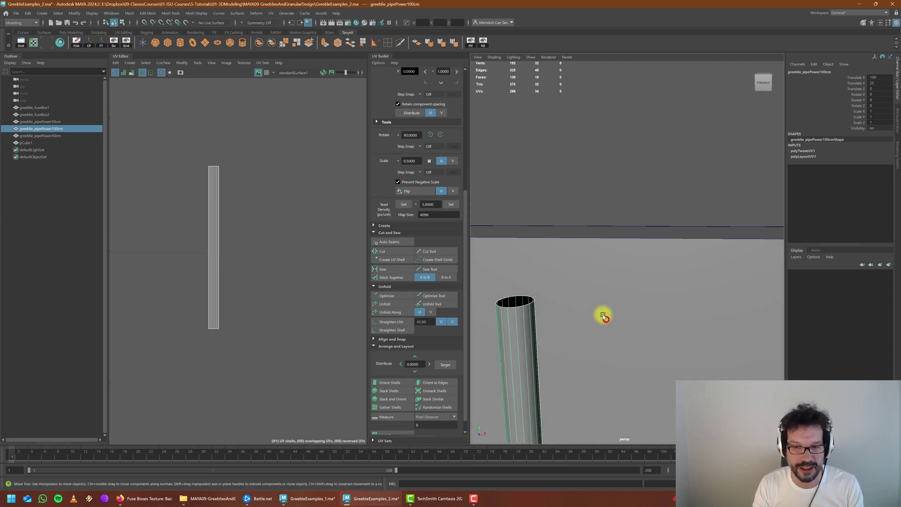
alt+middle_drag(603, 315, 628, 287)
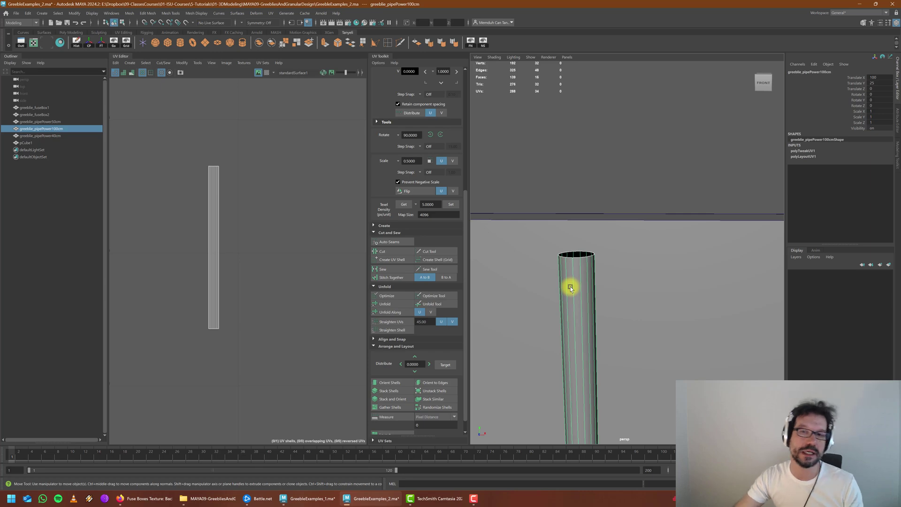
alt+drag(570, 288, 668, 258)
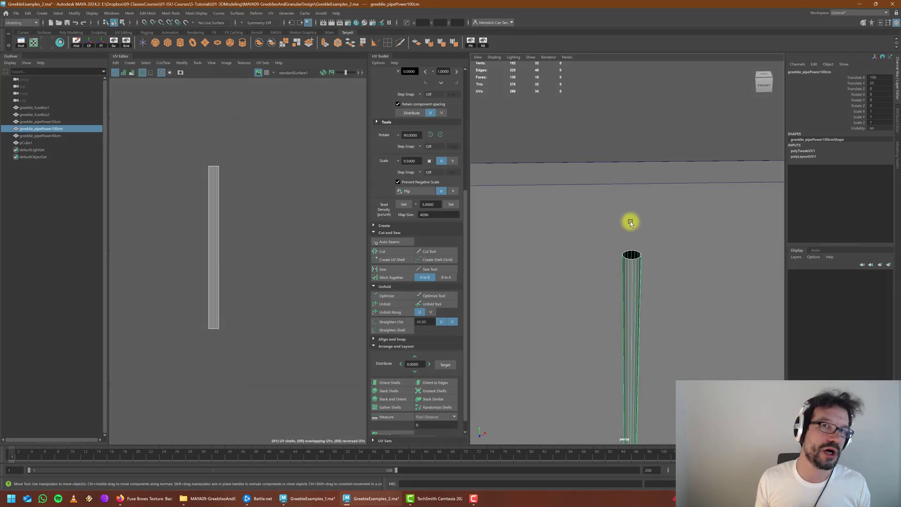
scroll(618, 212, down, 5)
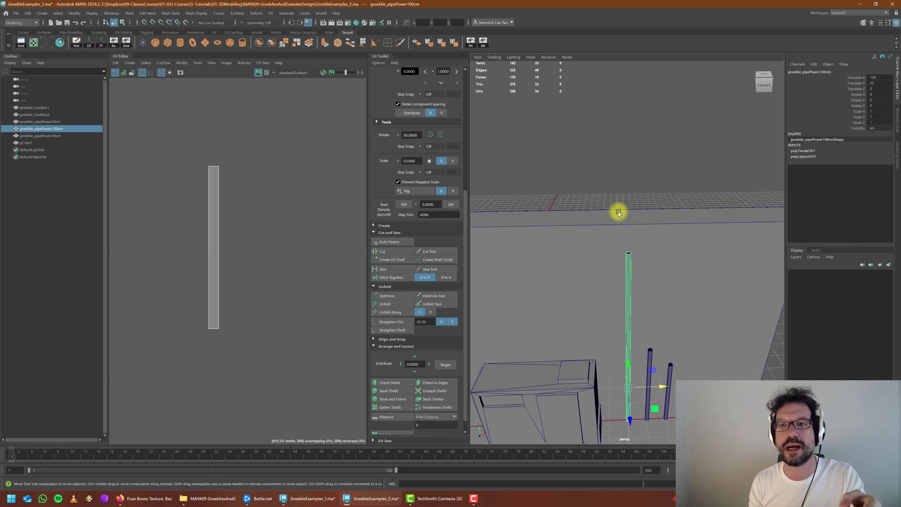
scroll(608, 191, down, 5)
alt+drag(618, 301, 584, 311)
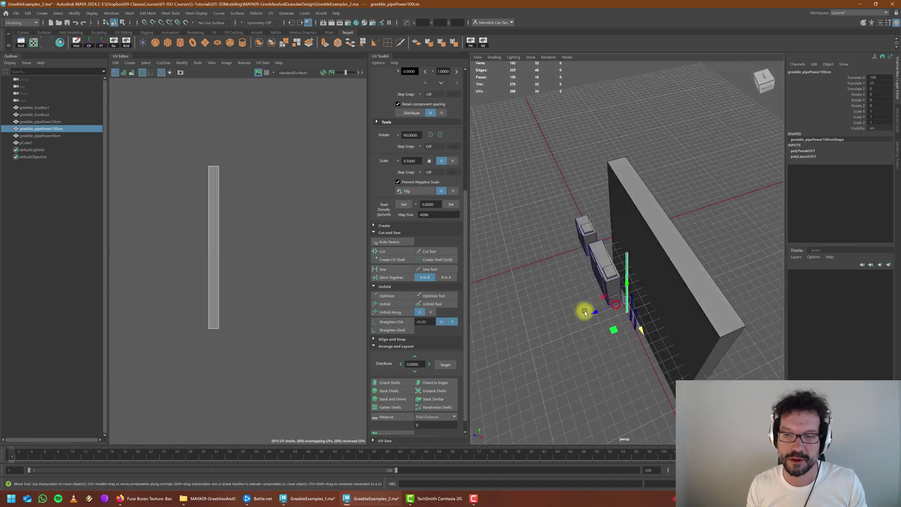
alt+middle_drag(584, 311, 570, 309)
alt+drag(557, 313, 635, 296)
alt+drag(633, 304, 635, 314)
scroll(648, 253, up, 5)
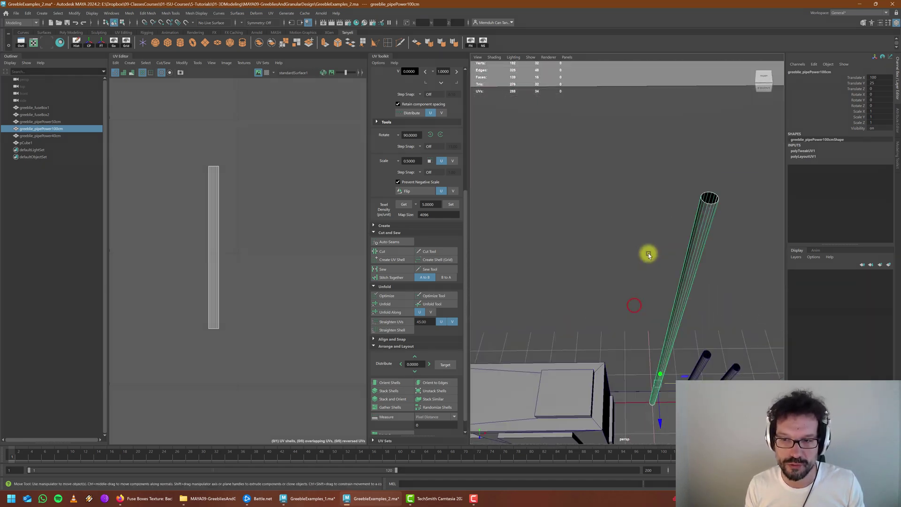
alt+drag(651, 255, 718, 276)
scroll(678, 263, down, 5)
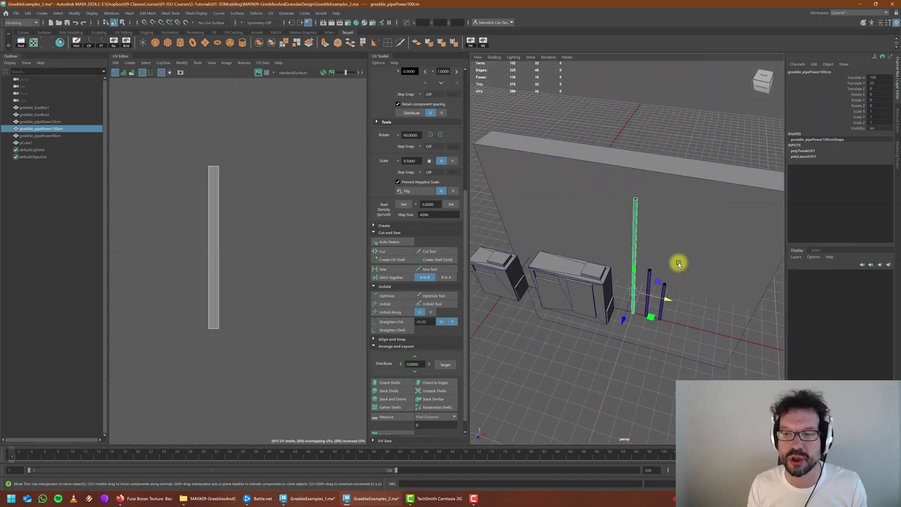
Step: Delete the construction history of the 100 cm pipe
click(79, 41)
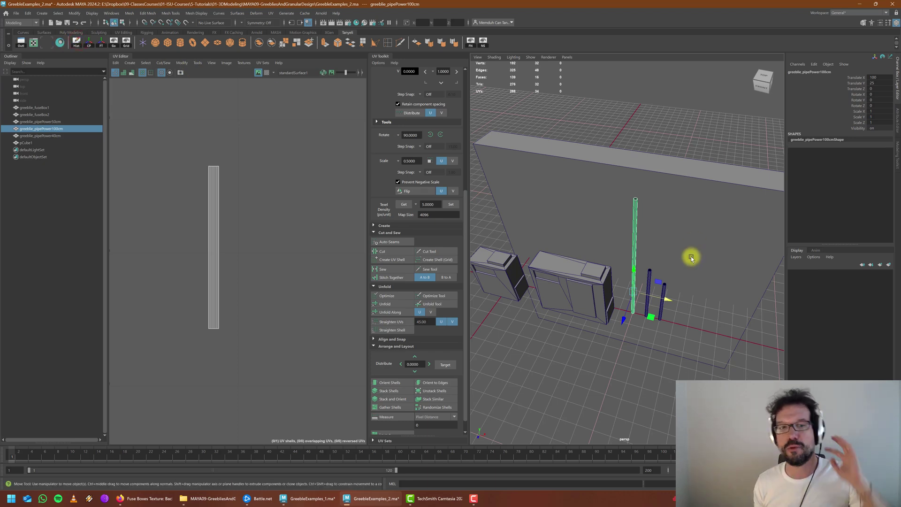
alt+drag(656, 245, 607, 254)
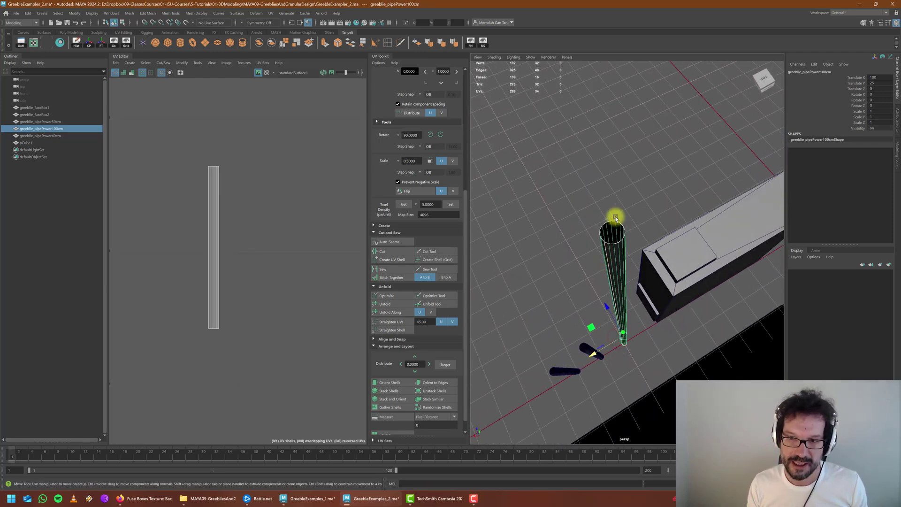
Step: Open Calculator and divide 360 by 16 to get the rotation angle of one pipe side
key(super)
text(calc)
key(Return)
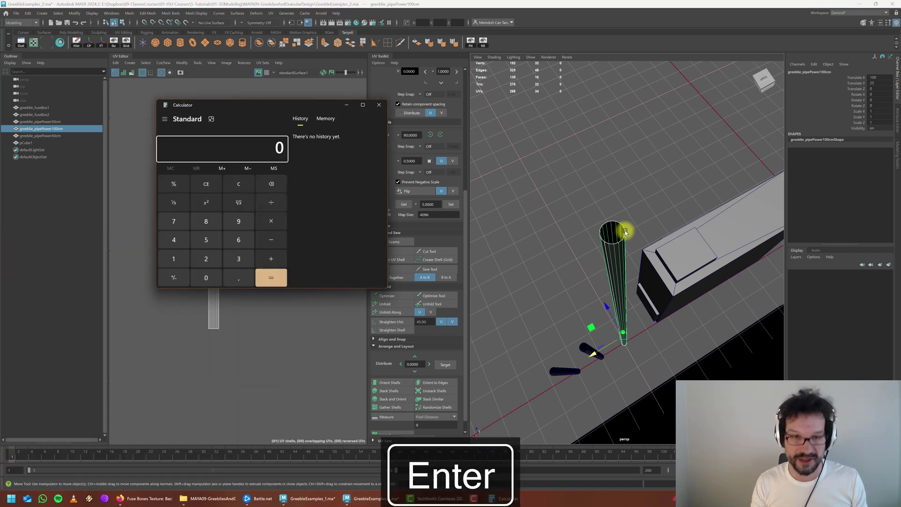
text(16)
key(Return)
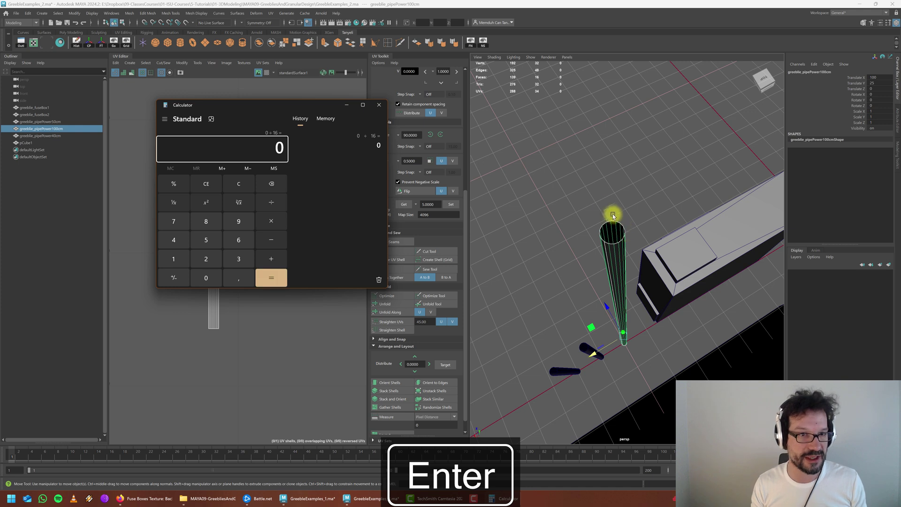
text(360 ÷ )
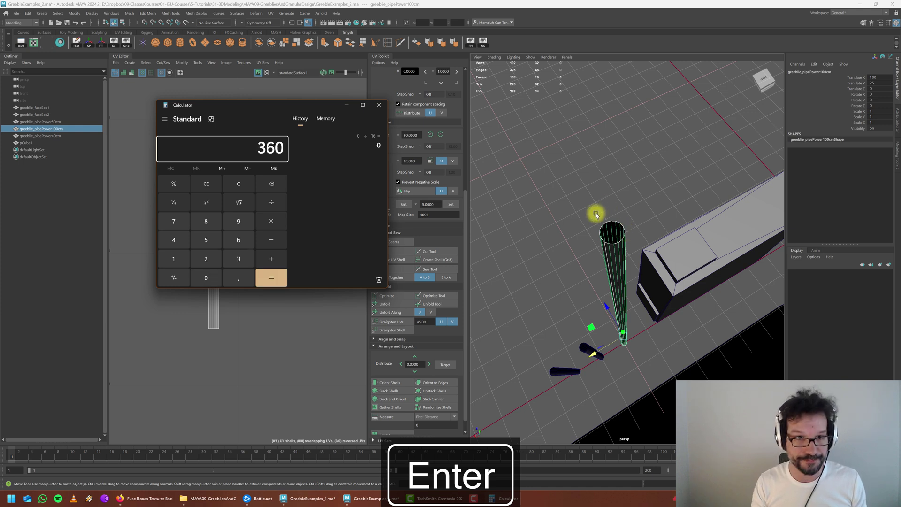
text(16)
key(Return)
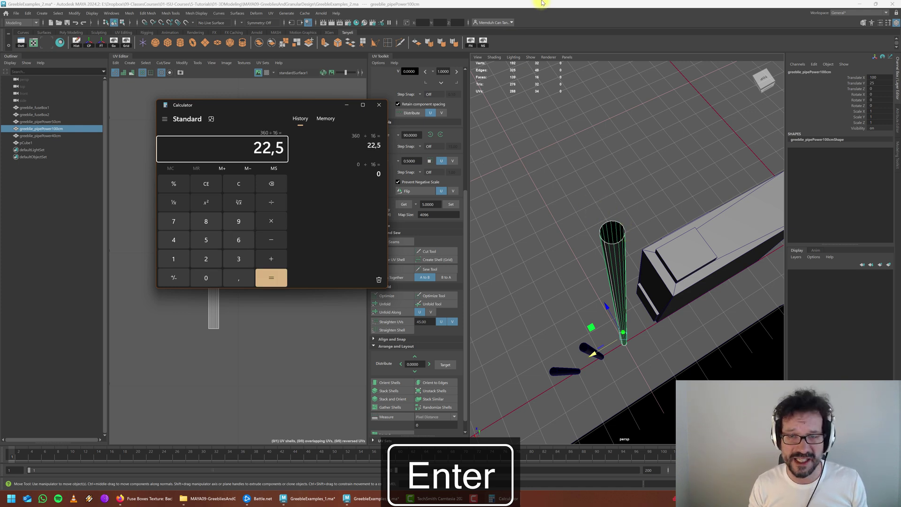
Step: Switch back to Maya and set the 100 cm pipe's Rotate Y to 67.5
click(541, 3)
alt+drag(628, 260, 655, 252)
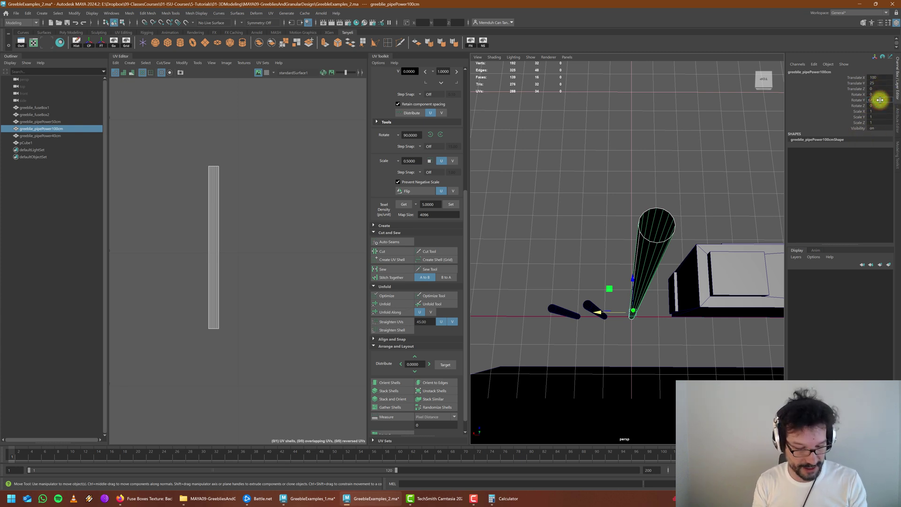
key(Return)
alt+drag(686, 219, 643, 189)
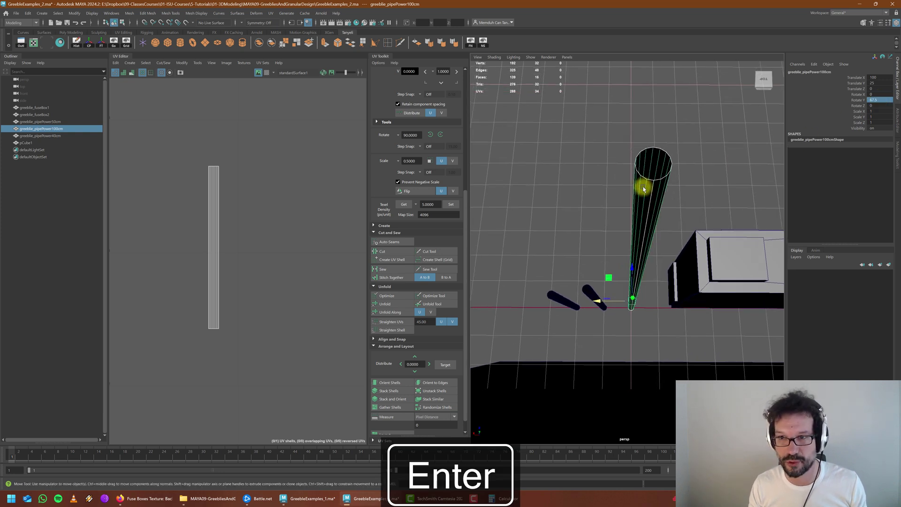
Step: Set the 50 cm pipe's Rotate Y to 67.5
click(580, 291)
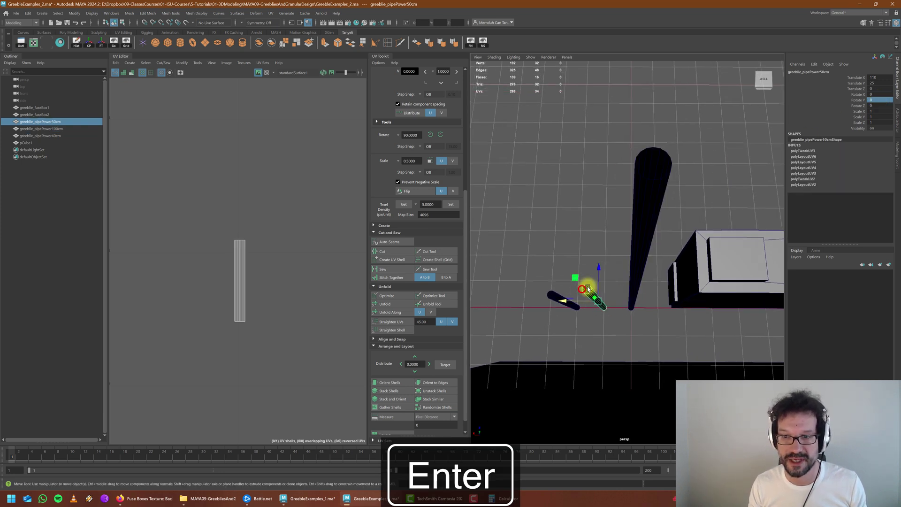
click(877, 101)
text(67.5)
key(Return)
alt+middle_drag(622, 212, 706, 153)
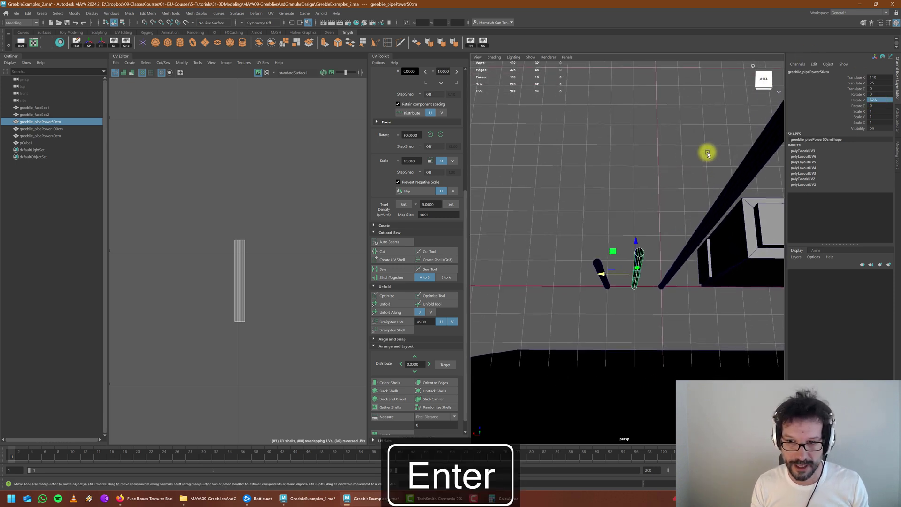
Step: Set the 40 cm pipe's Rotate Y to 67.5
click(599, 262)
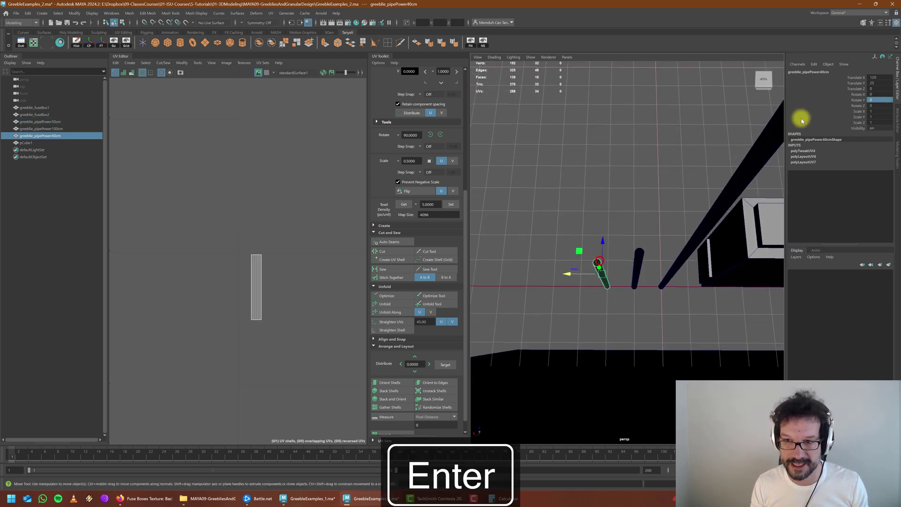
click(875, 100)
text(67.5)
key(Return)
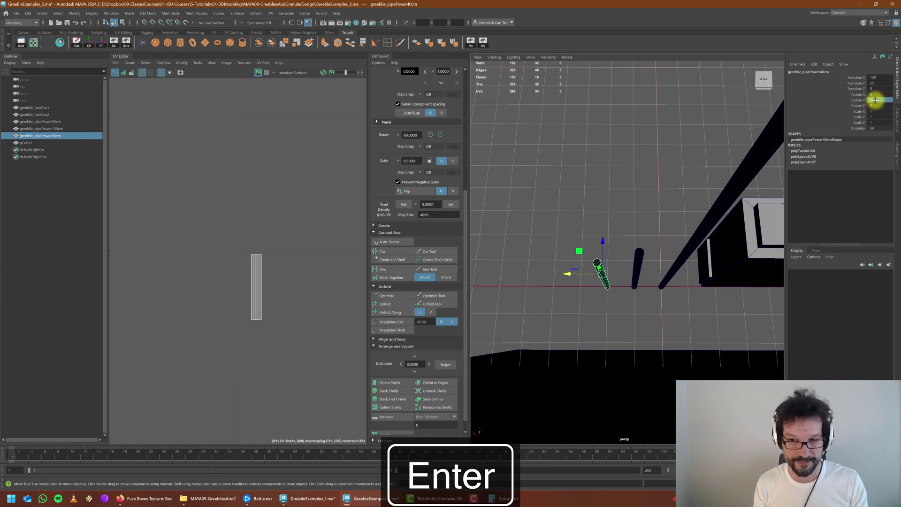
Step: Select all three pipes and freeze their transformations
scroll(592, 167, down, 4)
drag(658, 284, 587, 261)
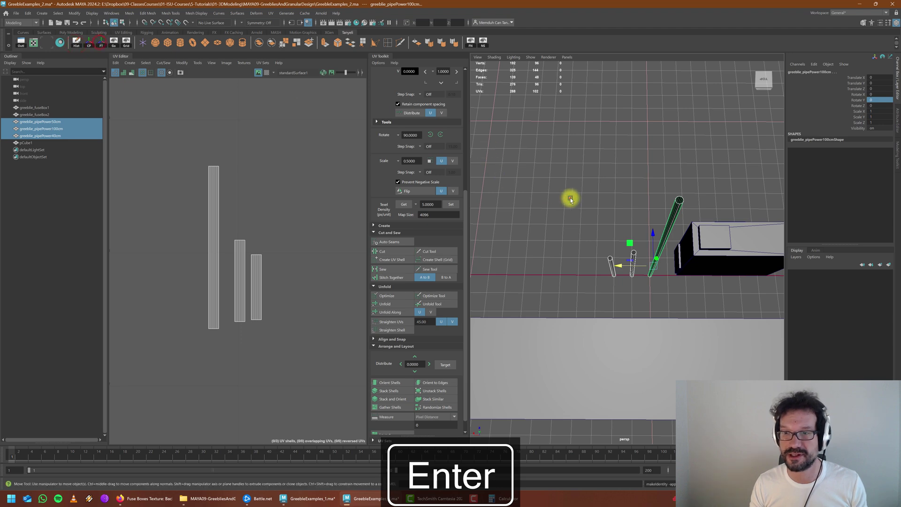
click(570, 197)
Step: Select the 100 cm pipe and check its seam orientation and side faces from several angles
alt+drag(528, 300, 643, 164)
click(644, 164)
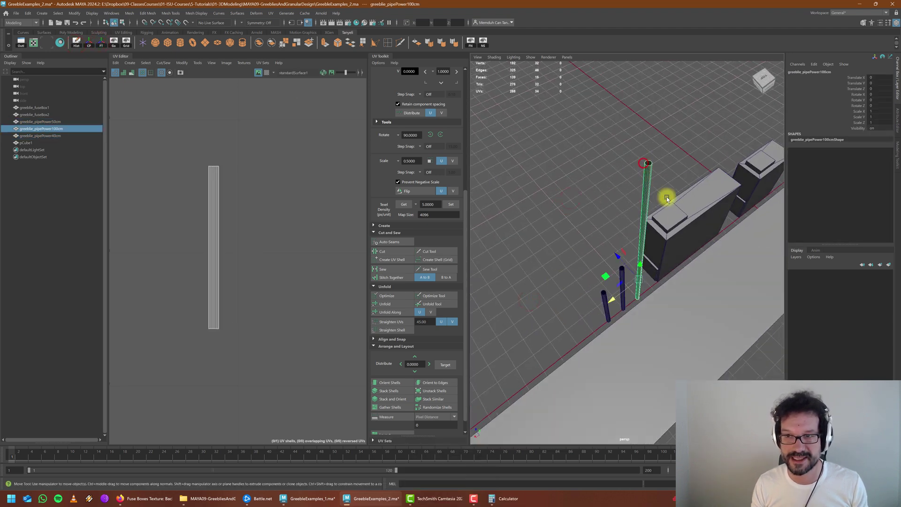
alt+drag(665, 198, 570, 248)
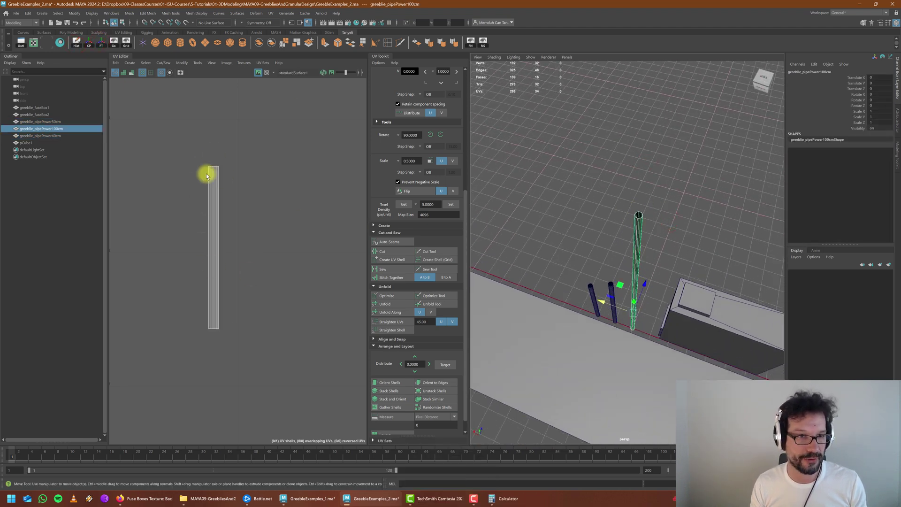
alt+drag(669, 269, 639, 241)
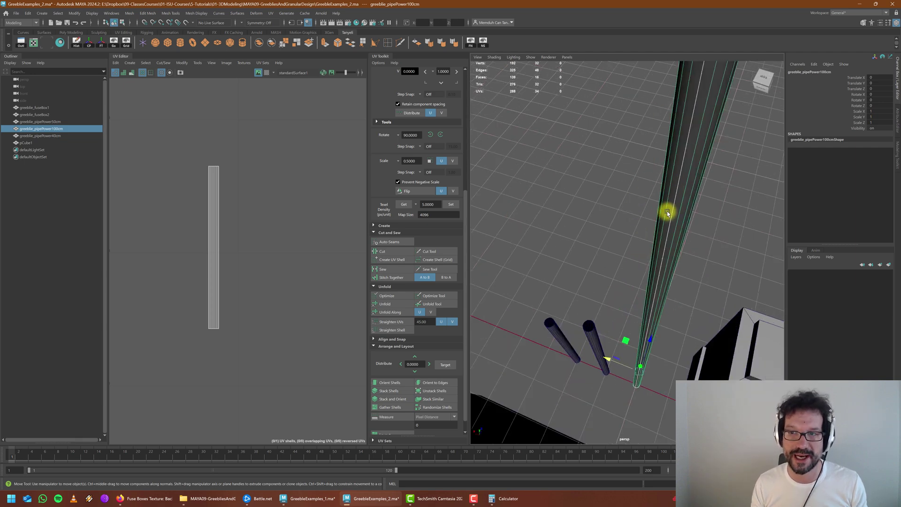
alt+drag(665, 210, 641, 127)
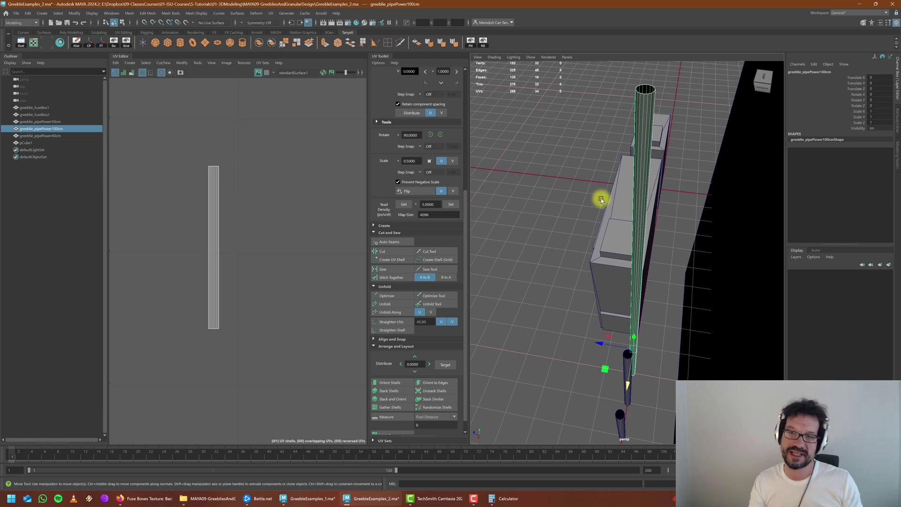
alt+drag(601, 201, 600, 432)
Step: Bring up the Calculator's 360 ÷ 16 calculation, close it, and return to the pipes in Maya
click(491, 498)
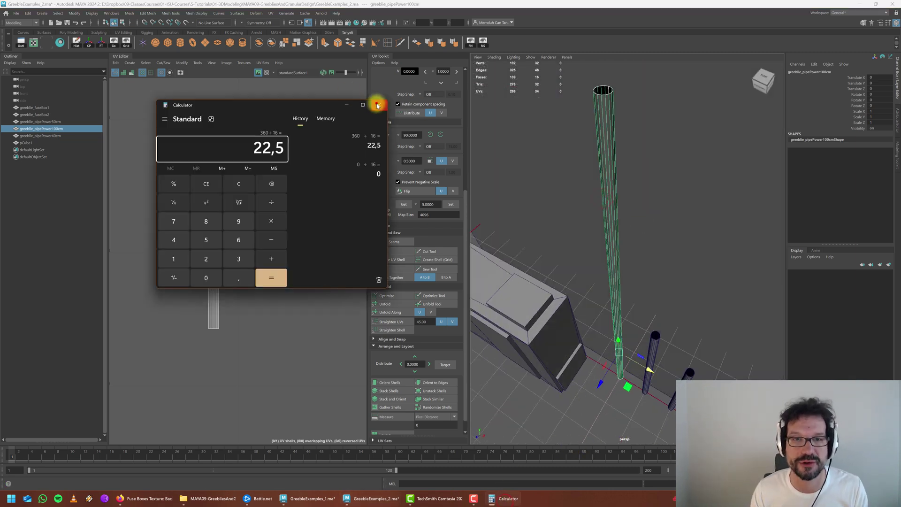
click(377, 105)
alt+drag(685, 178, 644, 198)
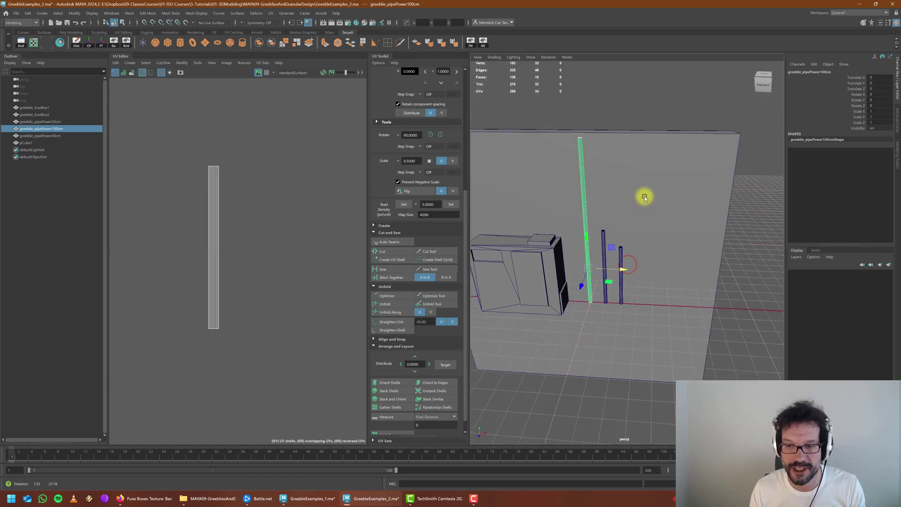
alt+right_drag(644, 197, 647, 276)
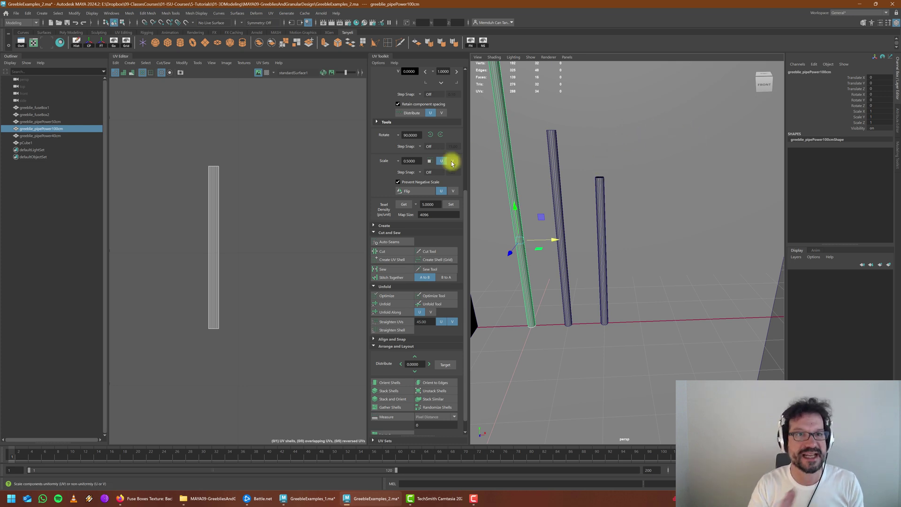
Step: Create a polygon torus and move it with grid snapping to Translate X 140, beside the 40 cm pipe
click(192, 43)
scroll(581, 296, down, 7)
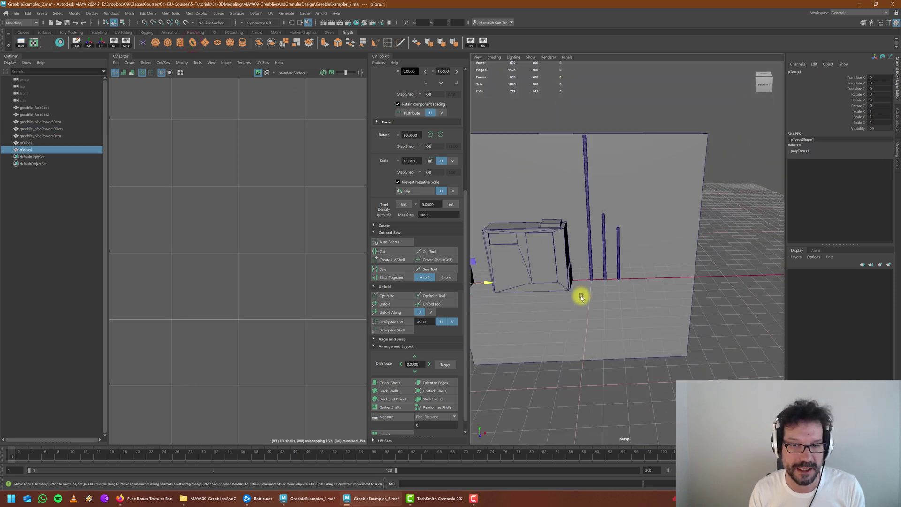
key(x)
drag(510, 278, 645, 280)
Step: Rotate the torus to 90 degrees on X so the ring stands upright
scroll(657, 296, up, 5)
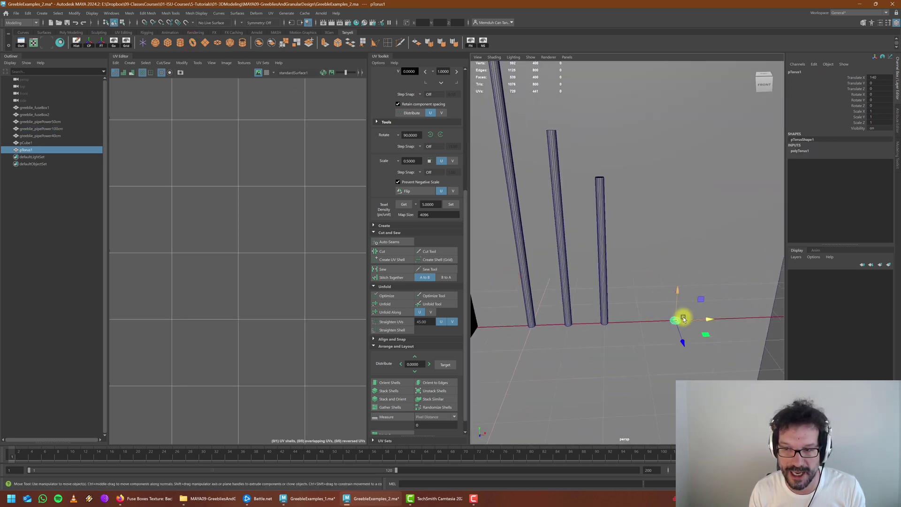
alt+drag(679, 316, 711, 275)
key(e)
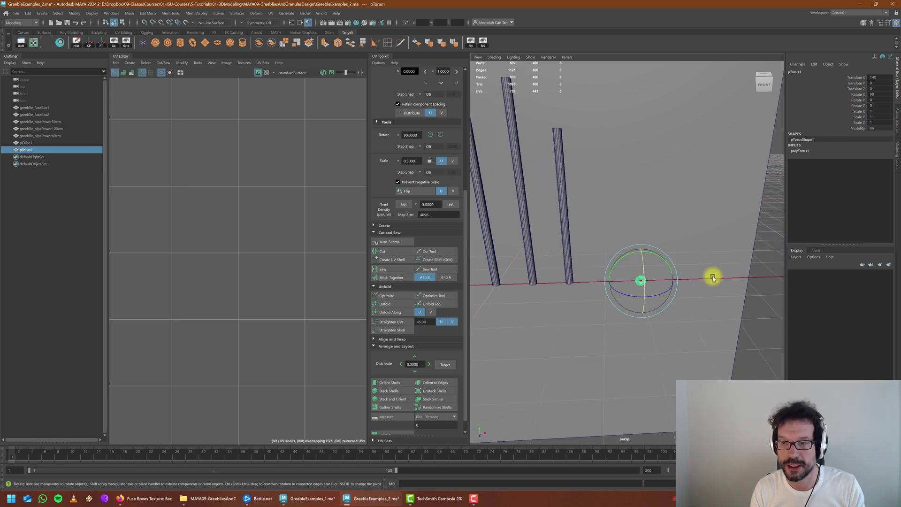
Step: Set the torus's Radius to 5 and its Section Radius to 1
click(799, 151)
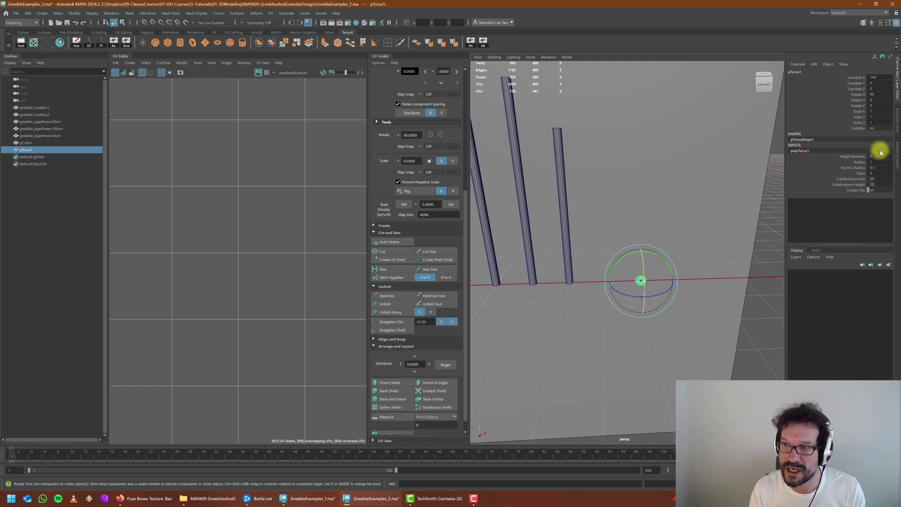
scroll(721, 282, up, 3)
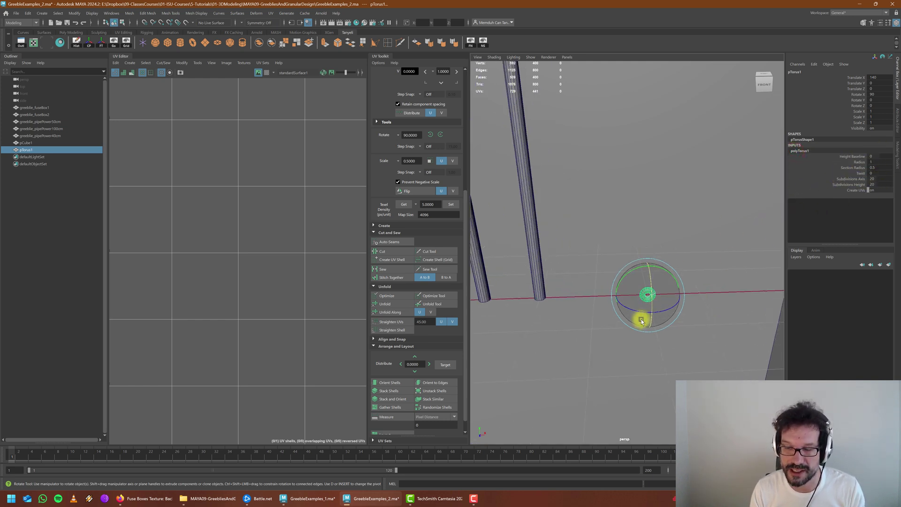
scroll(560, 276, down, 3)
alt+drag(560, 276, 603, 290)
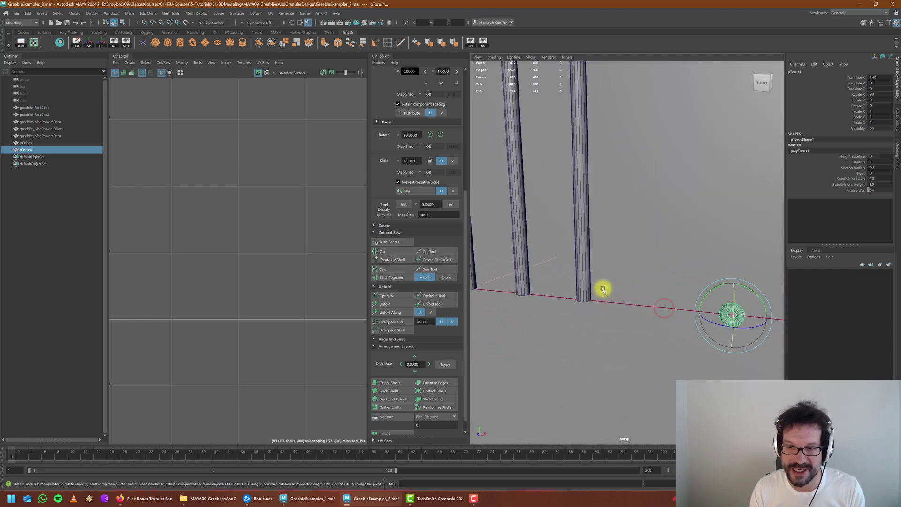
alt+middle_drag(717, 297, 672, 294)
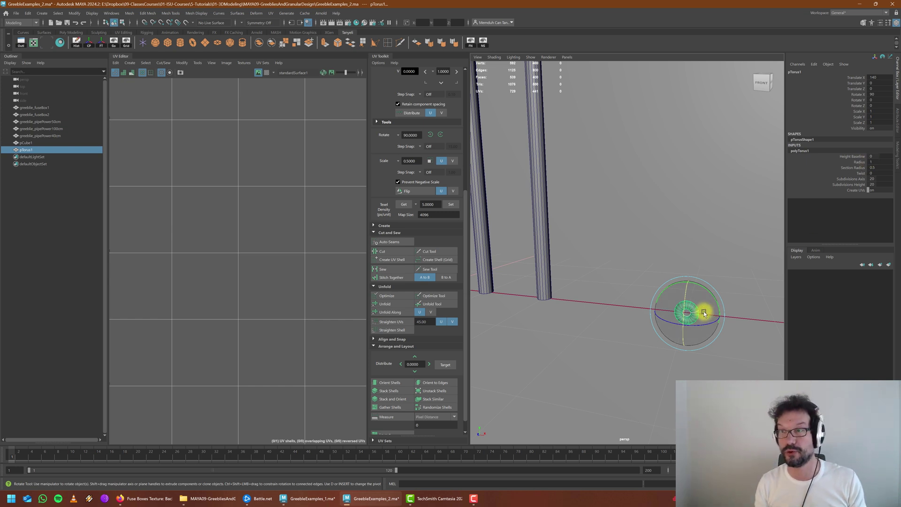
key(Return)
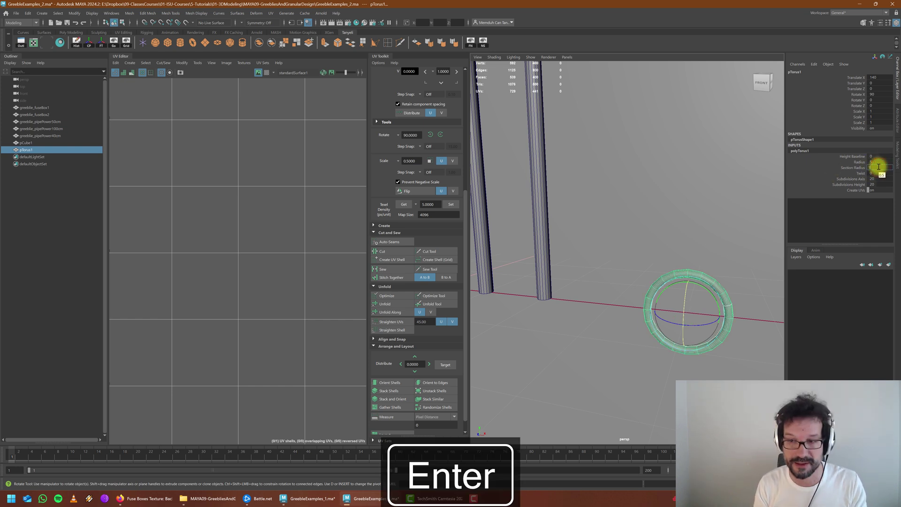
text(0.5)
key(Return)
alt+drag(699, 228, 634, 283)
Step: Set the torus's Subdivisions Axis and Subdivisions Height to 16 each
click(879, 179)
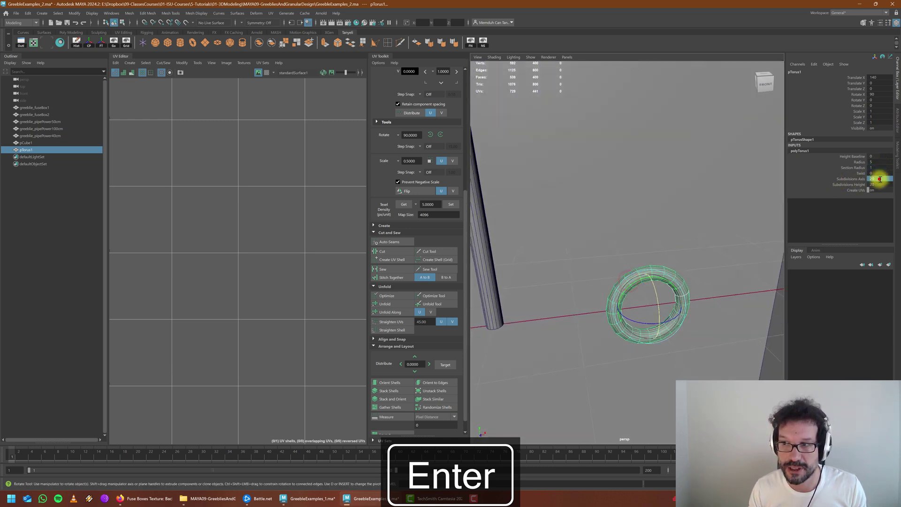
text(16)
key(Return)
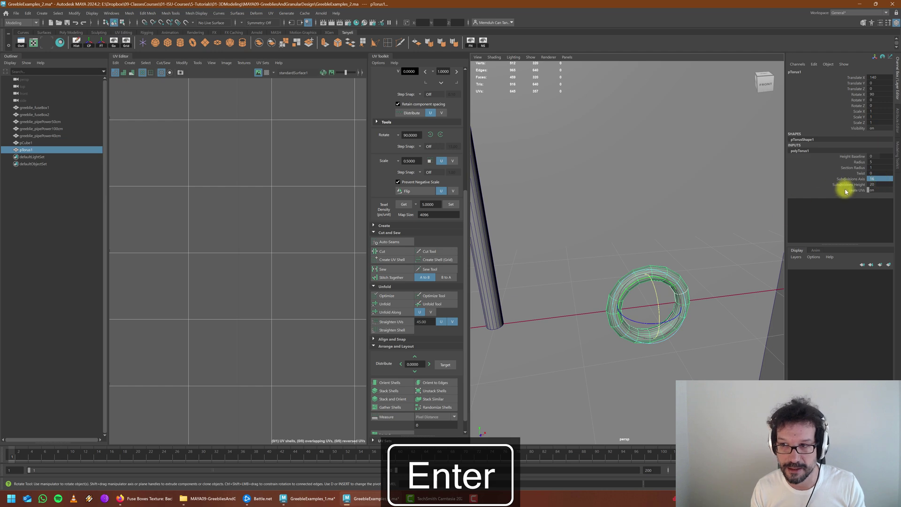
click(873, 184)
text(16)
key(Return)
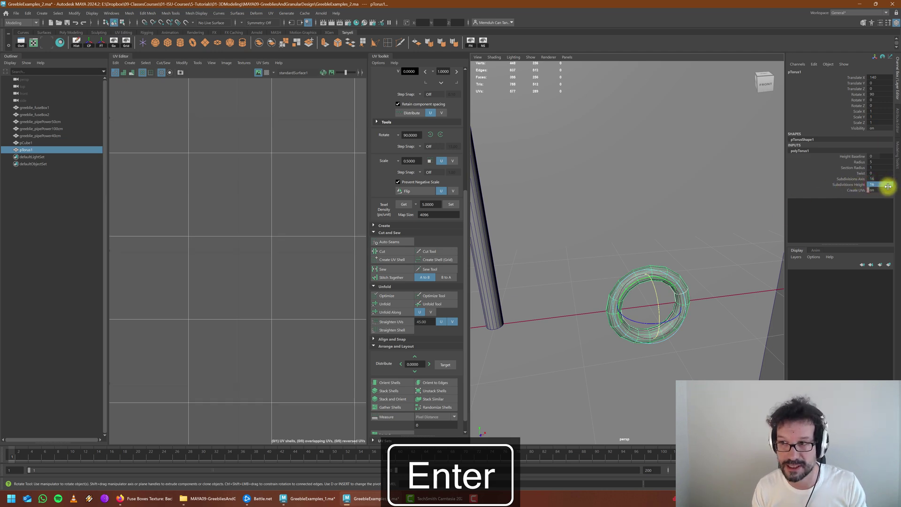
Step: Set the torus's Subdivisions Axis to 24
alt+drag(657, 293, 648, 314)
click(880, 179)
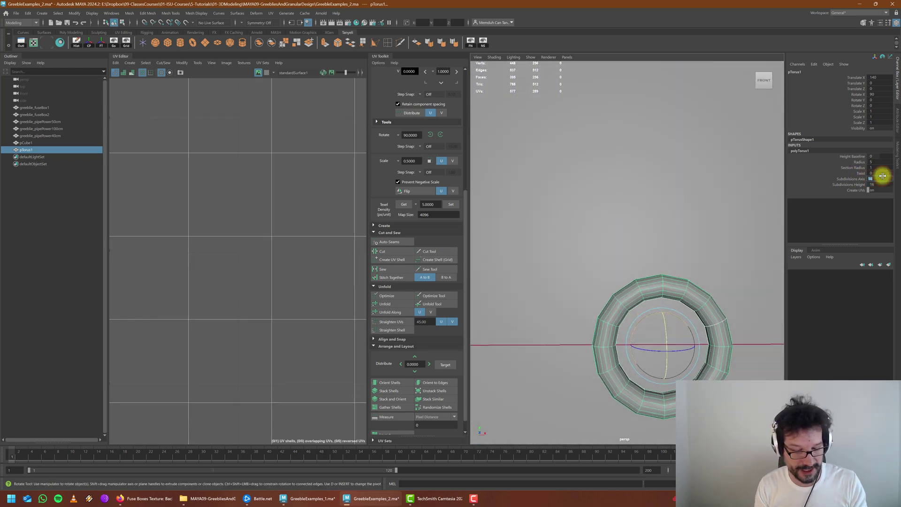
text(24)
key(Return)
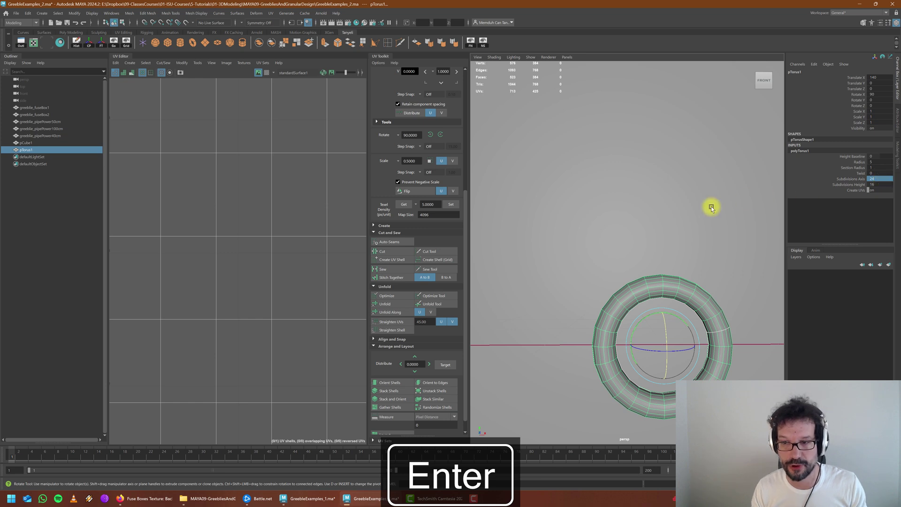
Step: Set the torus's Subdivisions Axis to 32
scroll(610, 258, down, 5)
alt+middle_drag(610, 257, 649, 293)
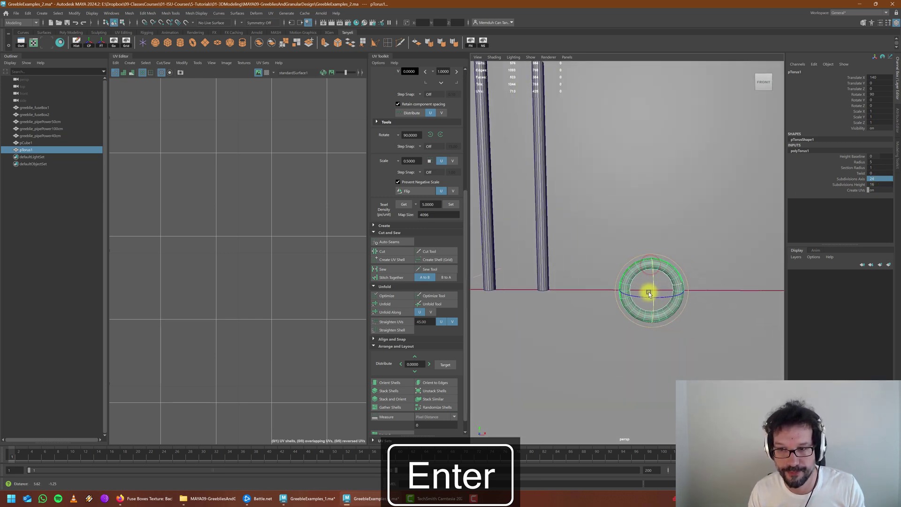
scroll(649, 293, up, 5)
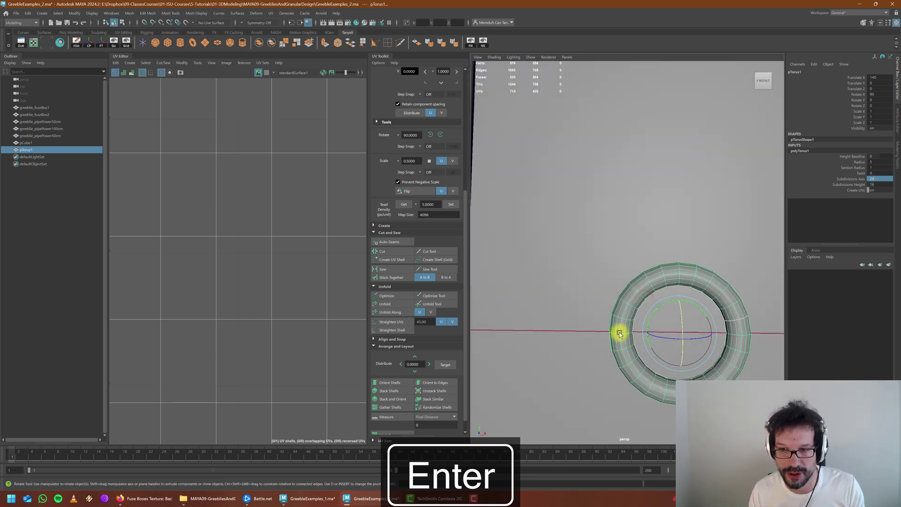
scroll(619, 333, down, 5)
scroll(628, 288, up, 5)
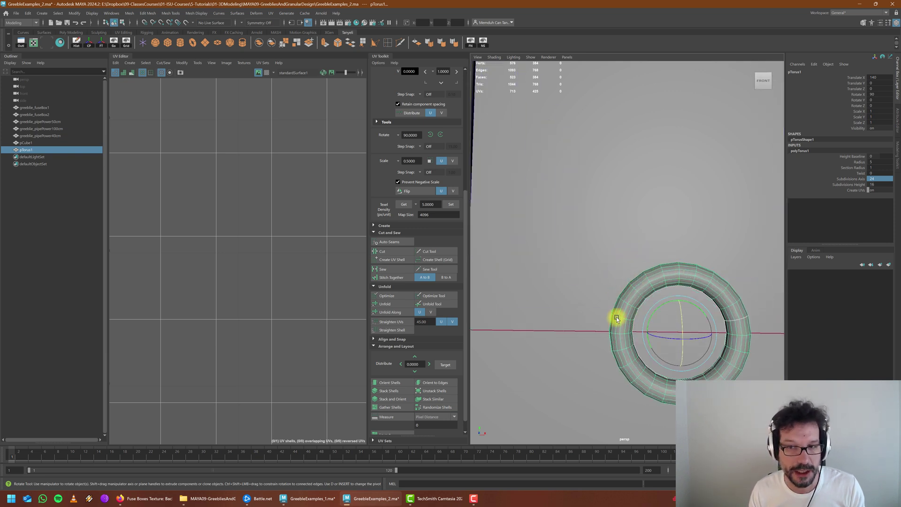
alt+drag(619, 318, 632, 321)
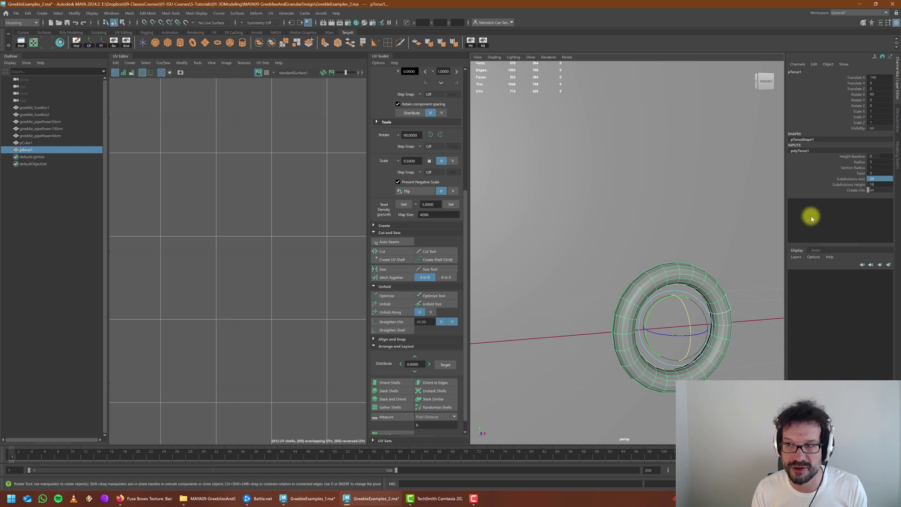
key(Return)
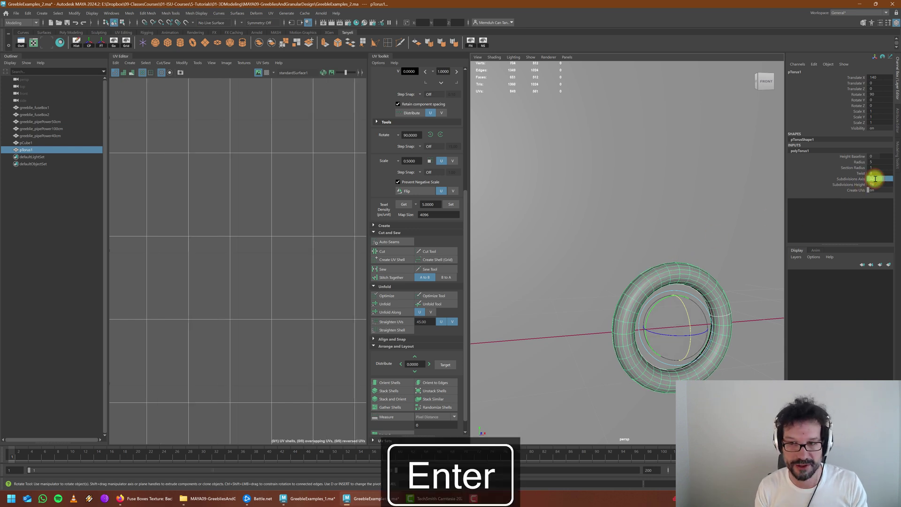
alt+drag(700, 269, 626, 291)
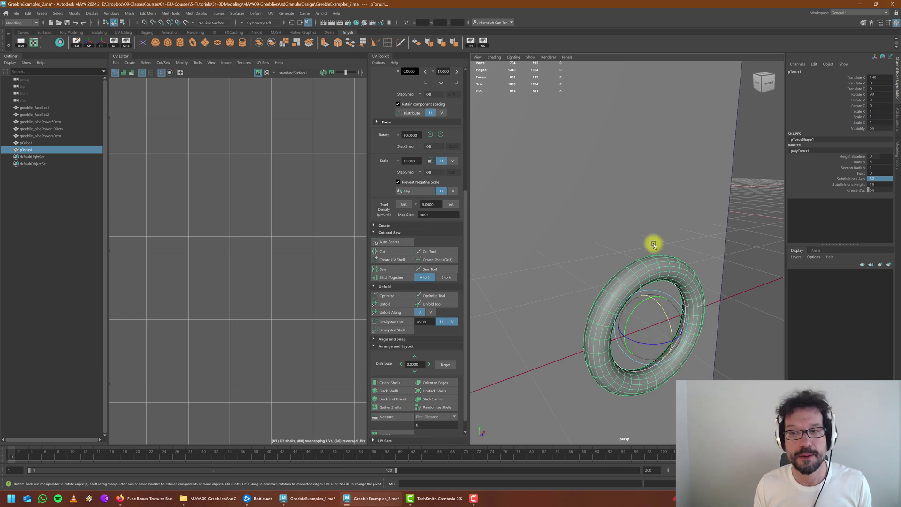
Step: Delete the right half of the torus's faces as seen from the front
alt+drag(653, 244, 609, 294)
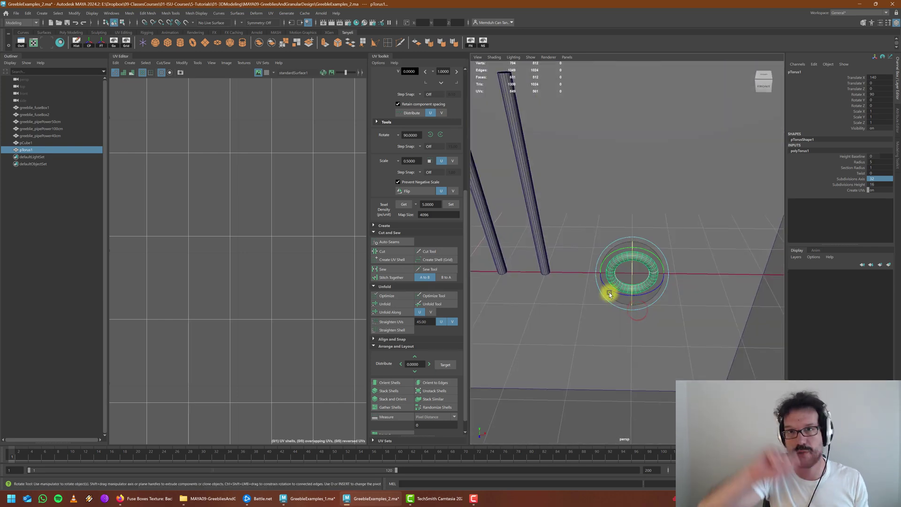
alt+drag(639, 267, 620, 260)
right_drag(617, 269, 656, 315)
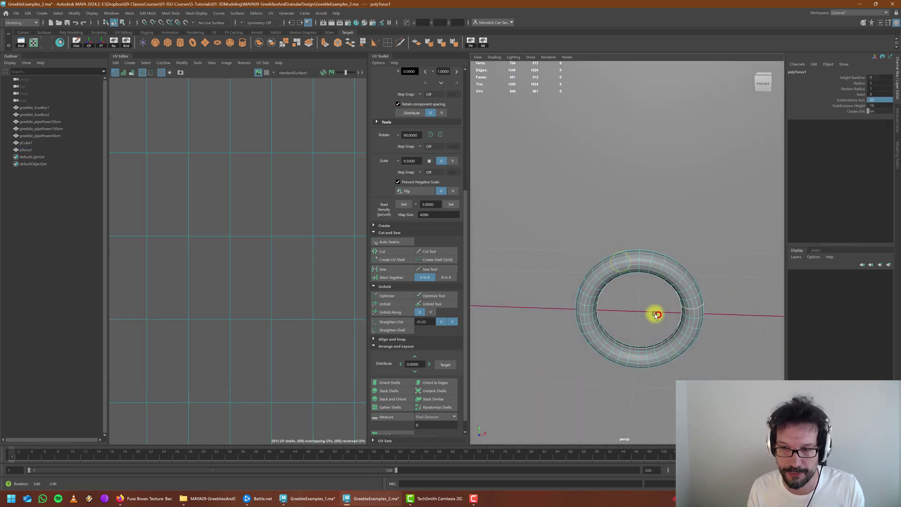
key(e)
drag(736, 376, 735, 375)
key(Delete)
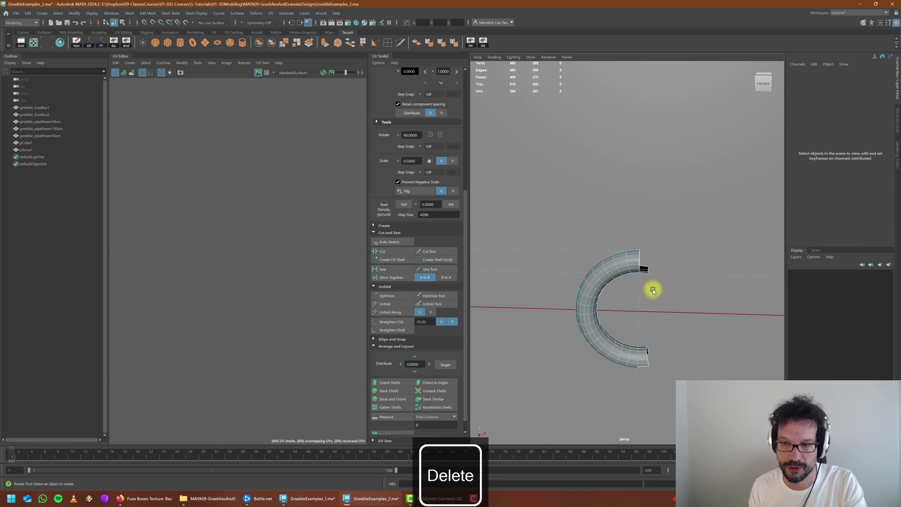
key(Delete)
Step: Delete the lower half of the remaining ring faces so only the upper-left quarter bend is left
alt+drag(627, 361, 626, 347)
alt+middle_drag(626, 349, 636, 315)
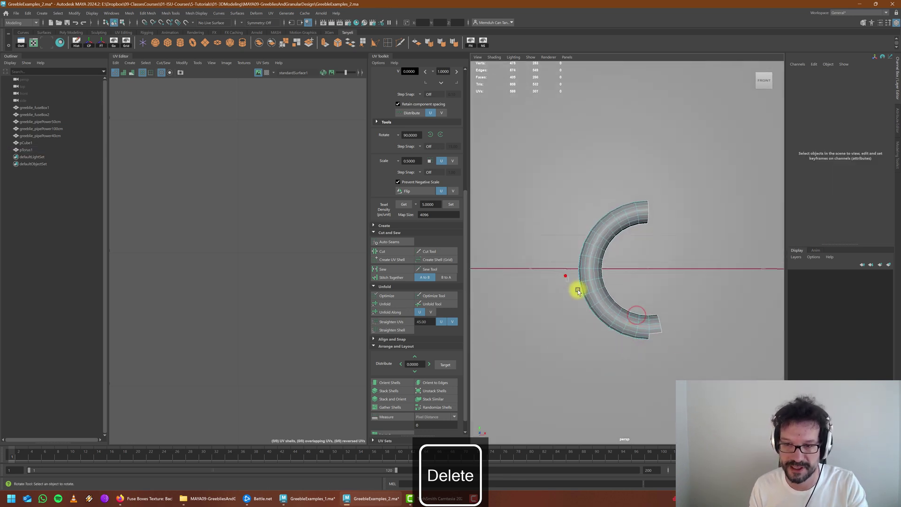
drag(578, 292, 698, 368)
key(Delete)
Step: Select the quarter bend as an object and delete its construction history
click(601, 228)
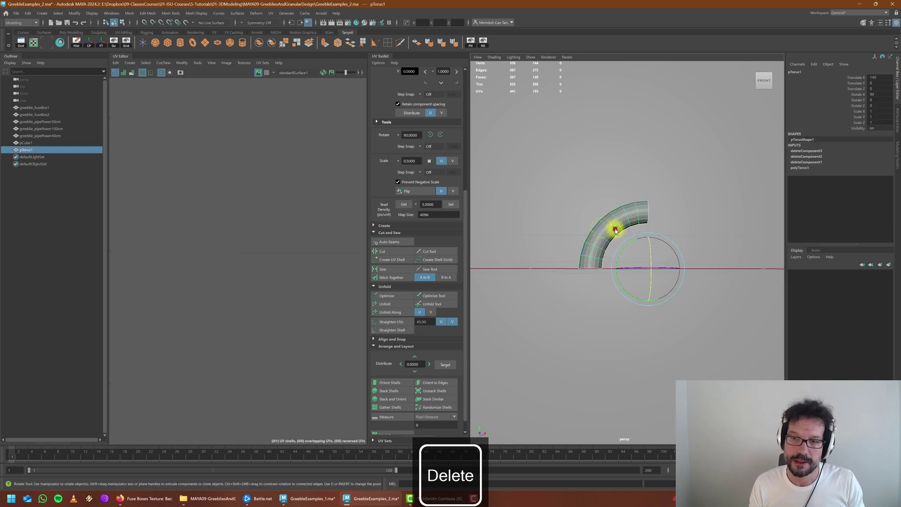
click(76, 42)
key(w)
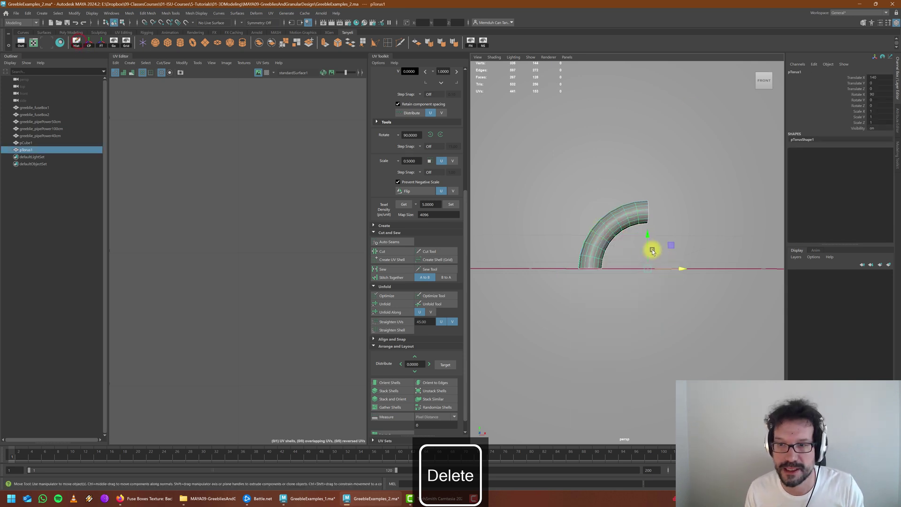
Step: Examine the quarter bend beside the straight pipes and its whole UV shell in the UV layout
scroll(652, 250, down, 8)
alt+middle_drag(580, 240, 603, 265)
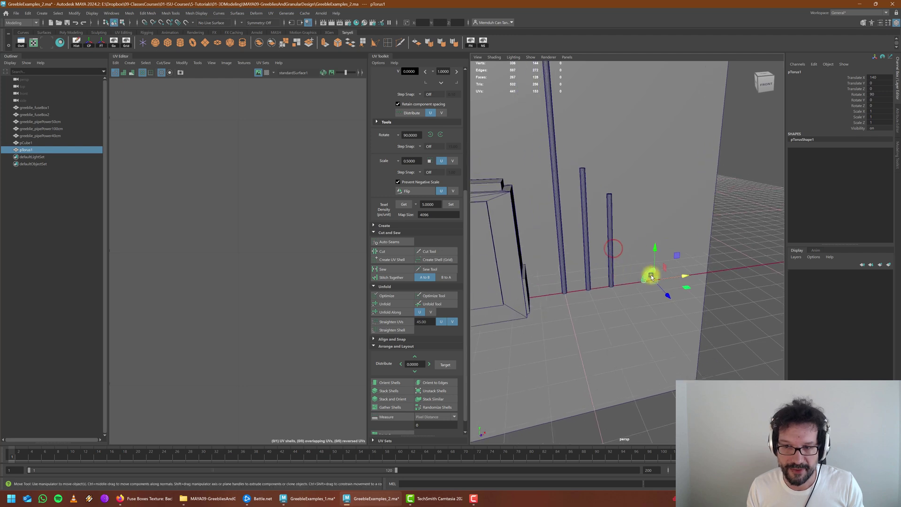
scroll(651, 276, up, 5)
scroll(230, 286, down, 6)
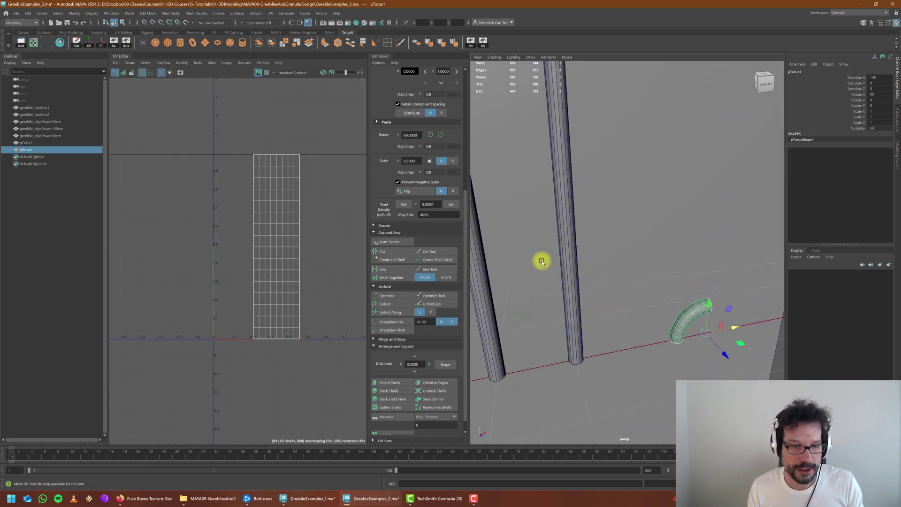
scroll(688, 311, up, 3)
alt+drag(688, 317, 649, 346)
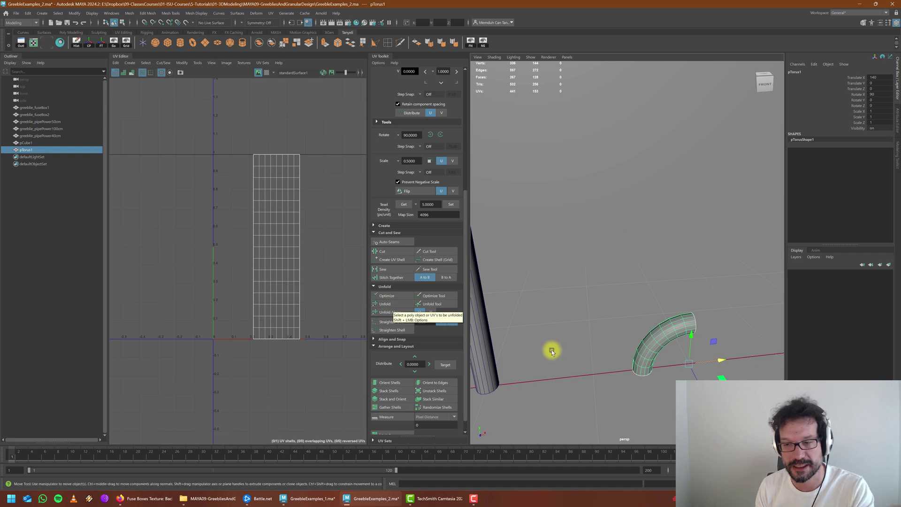
Step: Inspect the pipe bend's UV seam, open end and outer surface from several angles
scroll(648, 346, up, 5)
alt+middle_drag(672, 375, 645, 331)
alt+drag(648, 353, 597, 328)
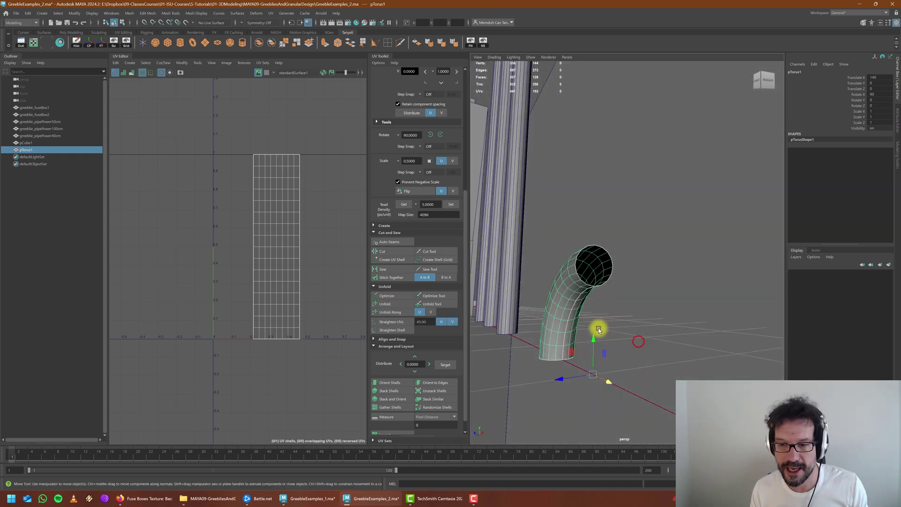
scroll(598, 328, up, 3)
alt+middle_drag(597, 328, 617, 316)
scroll(616, 317, up, 4)
alt+drag(604, 325, 607, 313)
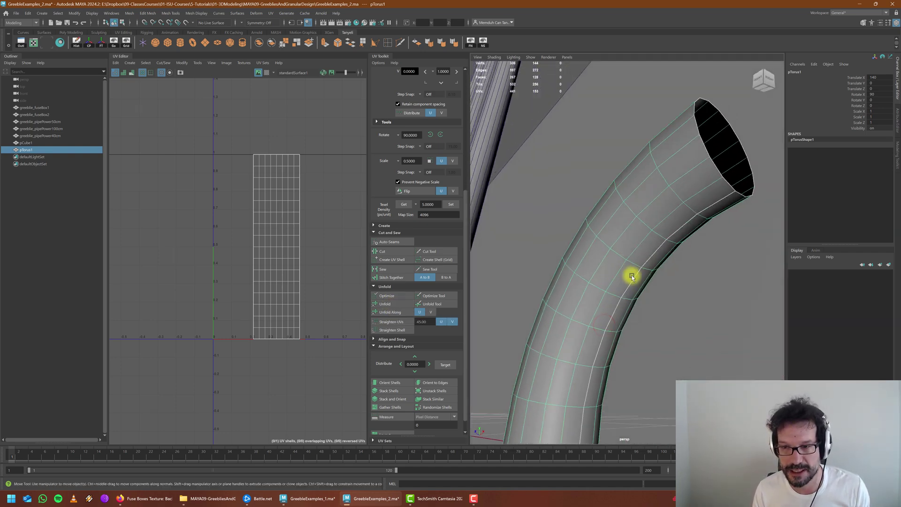
scroll(601, 281, down, 5)
alt+drag(601, 280, 673, 324)
alt+middle_drag(673, 324, 621, 324)
scroll(652, 326, up, 4)
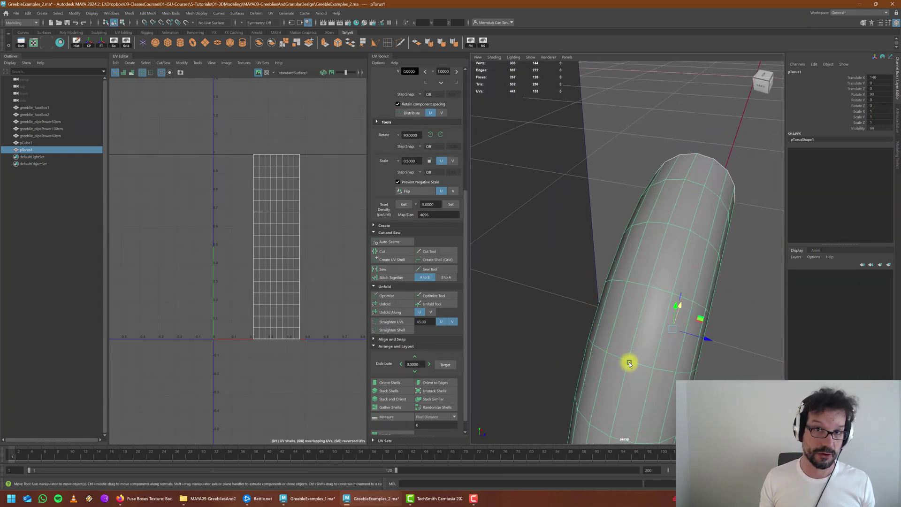
scroll(636, 314, down, 4)
alt+drag(639, 350, 595, 331)
scroll(594, 332, down, 4)
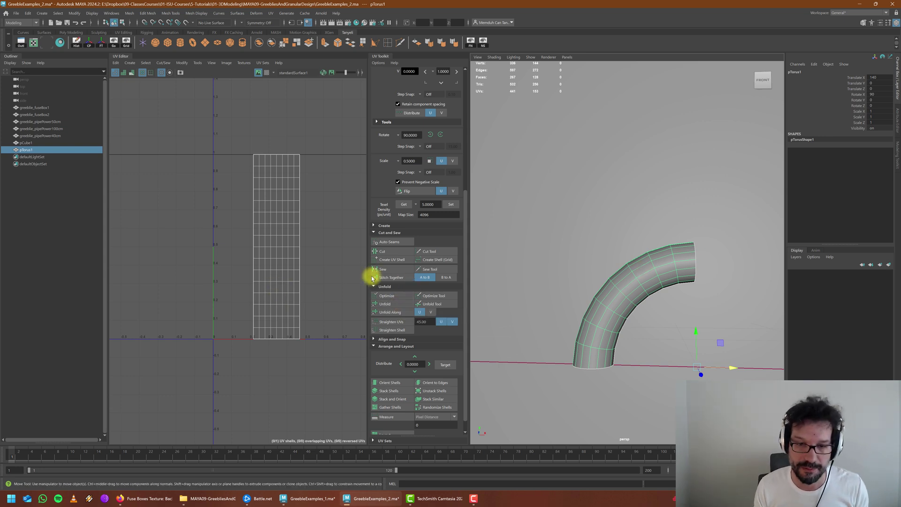
Step: Try unfolding the bend's UV shell, inspect the bend from several angles, and undo the unfold
click(384, 304)
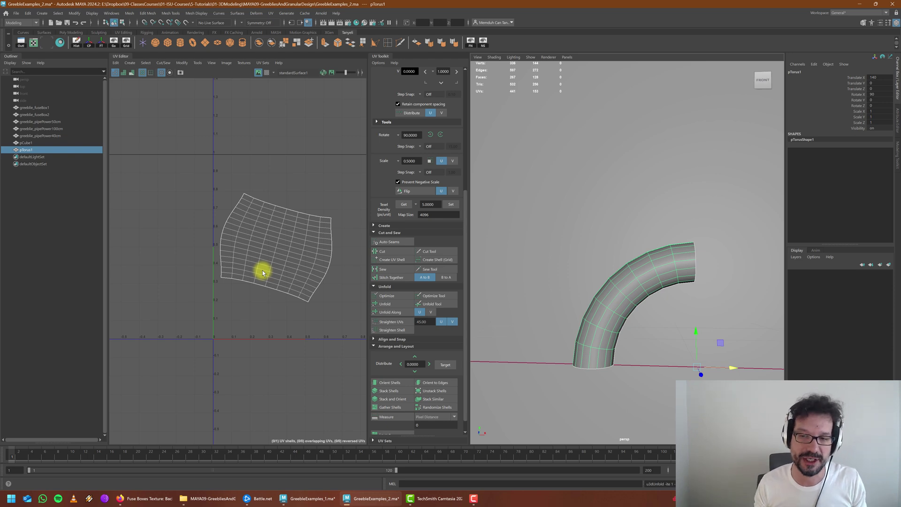
scroll(643, 350, up, 4)
alt+drag(622, 376, 597, 310)
alt+drag(597, 309, 613, 313)
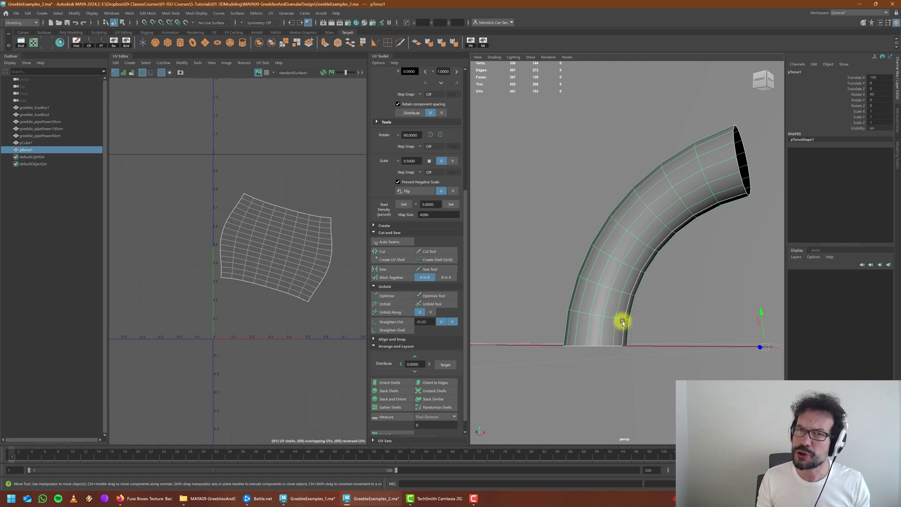
alt+drag(620, 264, 631, 288)
key(ctrl+z)
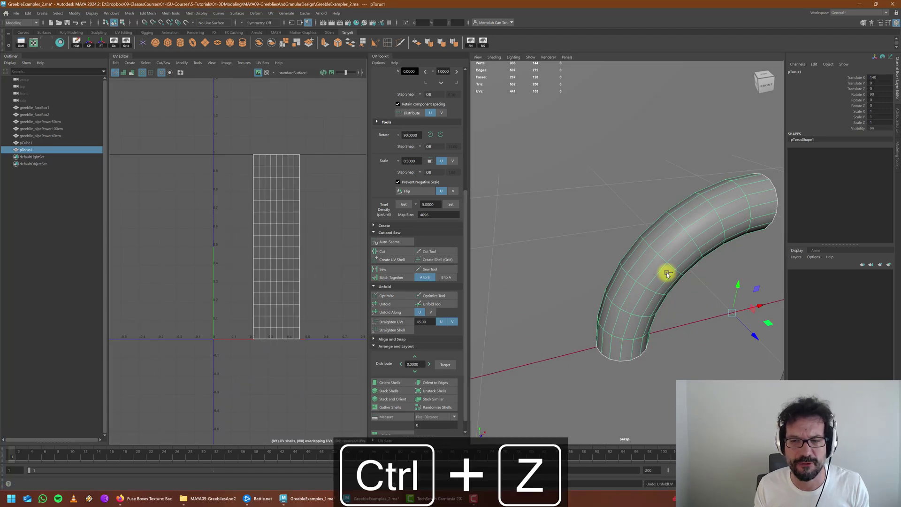
Step: Add the straight pipe greeble_pipePower40cm to the bend selection and compare both UV shells
scroll(259, 239, down, 3)
scroll(691, 289, down, 6)
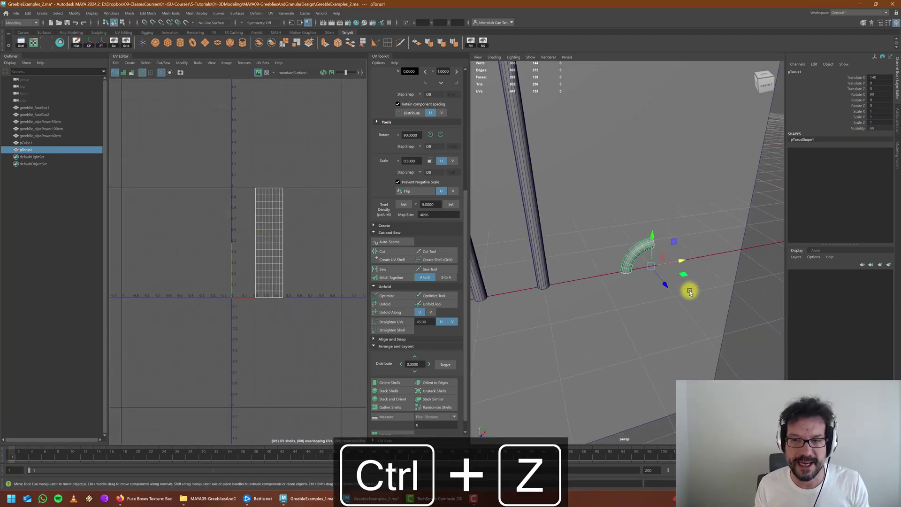
scroll(631, 270, up, 1)
scroll(612, 265, down, 3)
shift+click(561, 207)
scroll(599, 257, up, 4)
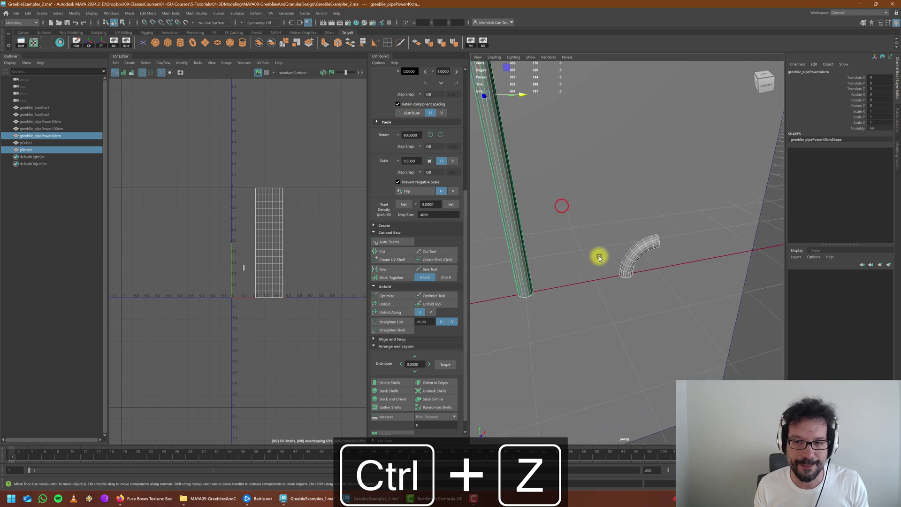
alt+drag(601, 266, 589, 259)
alt+middle_drag(589, 255, 633, 285)
alt+drag(651, 298, 662, 296)
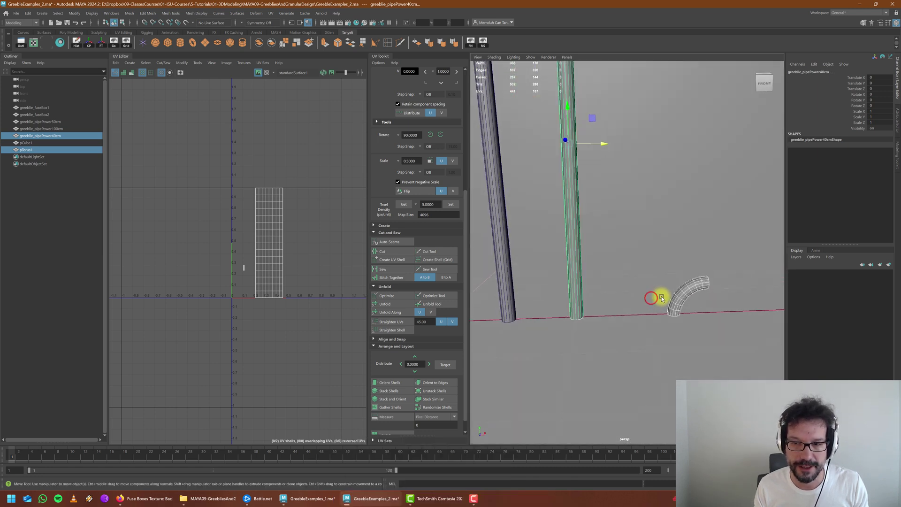
scroll(710, 301, up, 3)
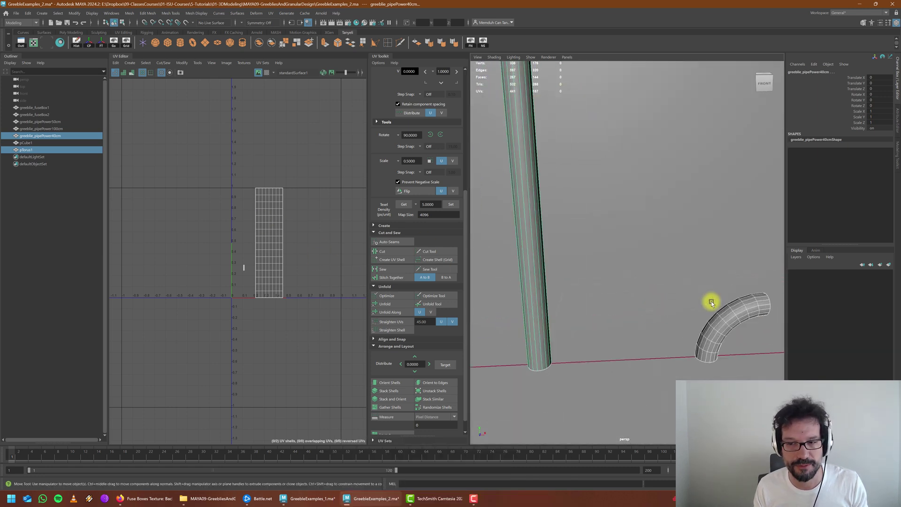
scroll(667, 296, down, 2)
scroll(246, 275, up, 8)
scroll(222, 298, down, 5)
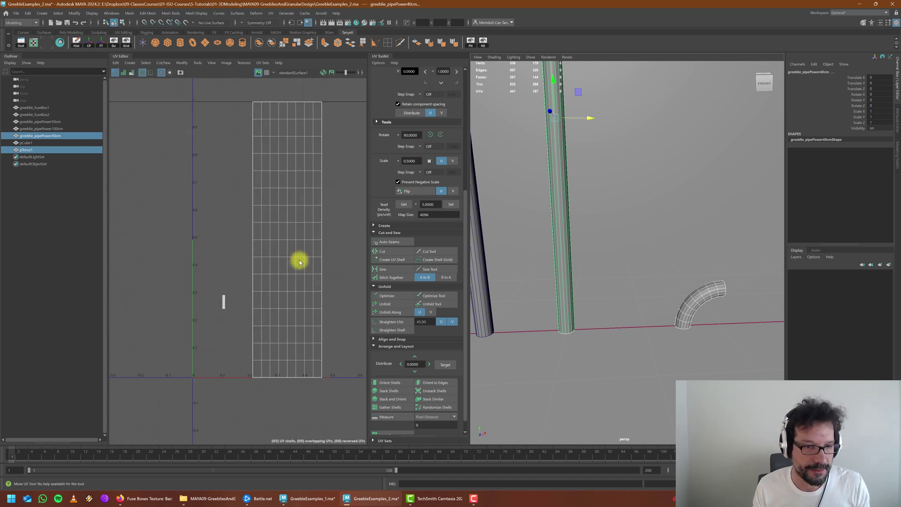
Step: Select the bend's whole UV shell and apply a texel density of 5 at map size 4096
right_drag(291, 220, 263, 209)
click(263, 208)
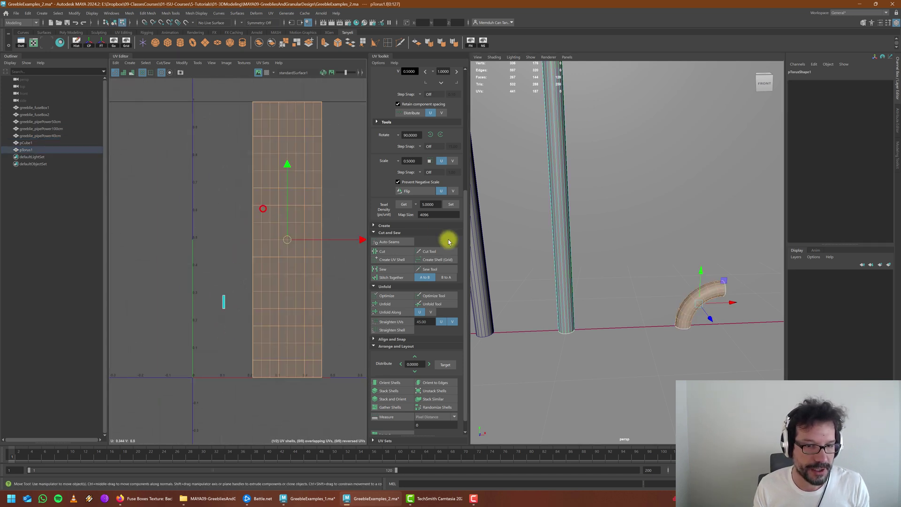
click(453, 205)
Step: Move the bend's UV shell over the upper end of the straight pipe's UV shell
scroll(254, 249, up, 2)
drag(301, 235, 201, 315)
scroll(252, 358, up, 6)
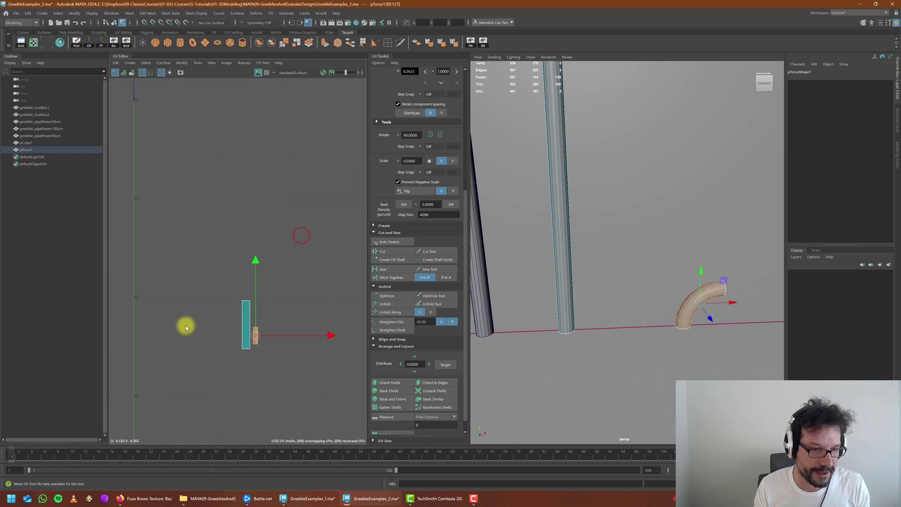
drag(251, 369, 186, 177)
alt+middle_drag(187, 177, 269, 316)
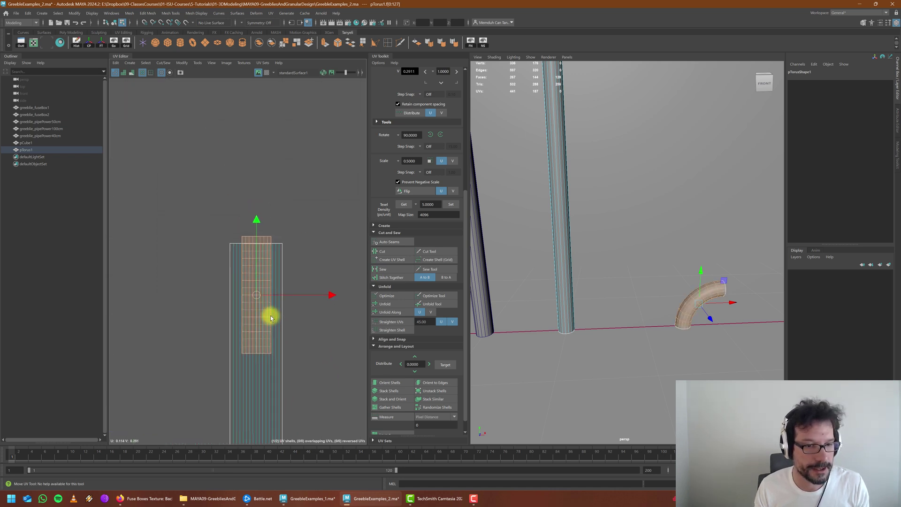
Step: Scale the bend's UV shell uniformly to the straight pipe shell's width and align their upper edges
scroll(269, 314, up, 3)
drag(252, 291, 309, 301)
key(r)
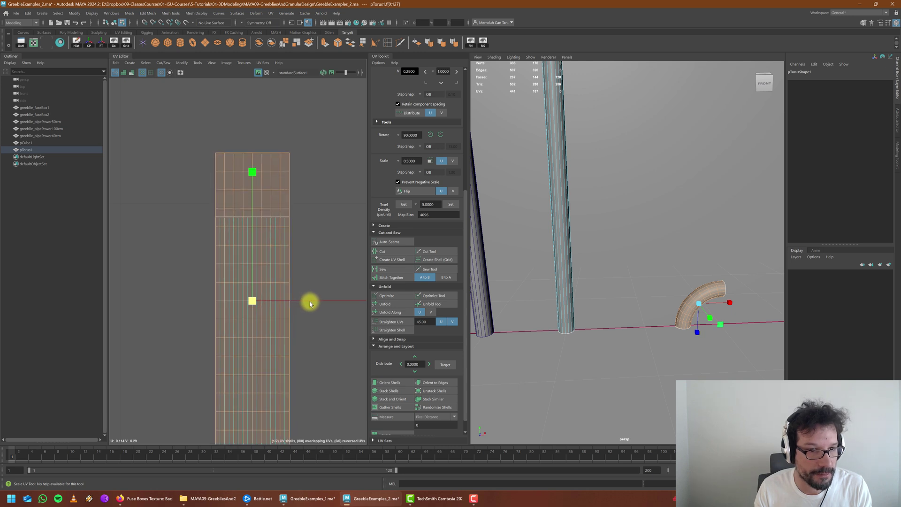
key(w)
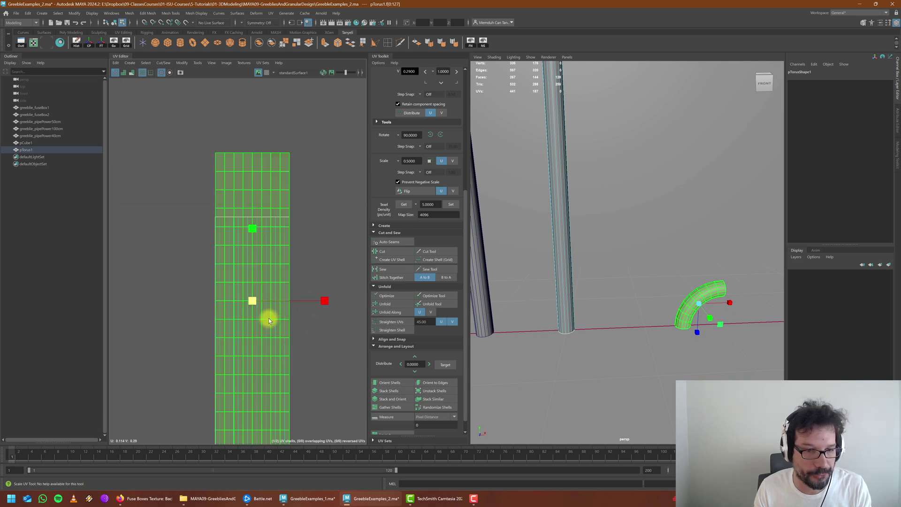
drag(254, 223, 257, 285)
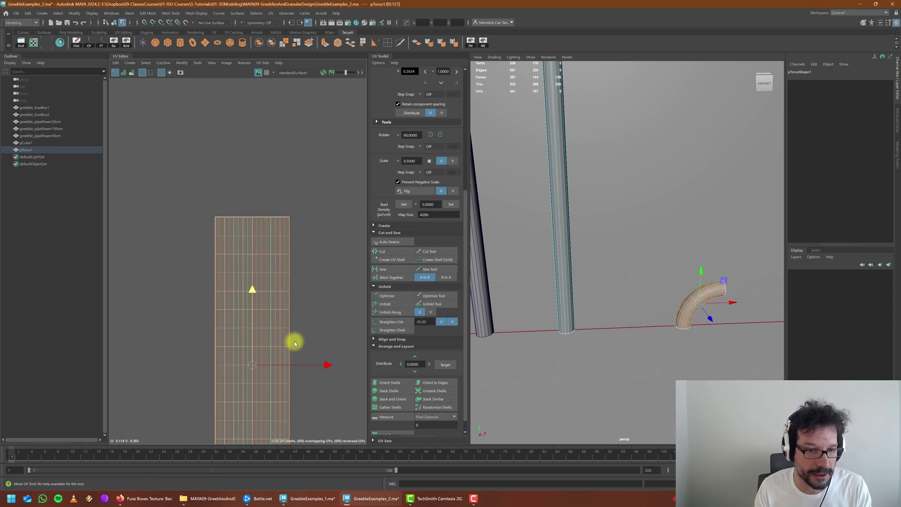
Step: Move the bend's UV shell horizontally so it sits just beside the straight pipe's shell
drag(290, 365, 371, 371)
alt+middle_drag(330, 407, 275, 337)
scroll(275, 337, down, 2)
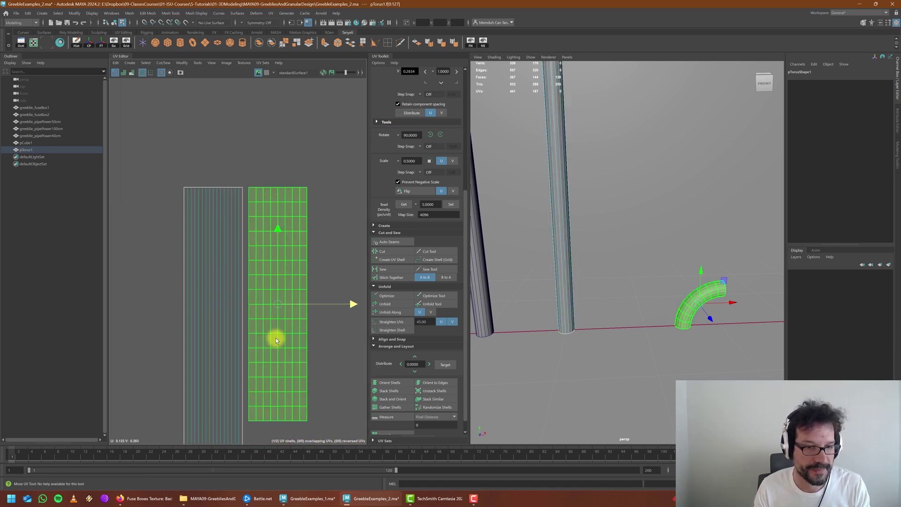
Step: Inspect the pipe bend's surface and polygon flow up close from several angles
scroll(276, 340, up, 1)
scroll(698, 319, up, 5)
alt+middle_drag(697, 319, 545, 249)
alt+drag(565, 286, 599, 304)
scroll(611, 328, up, 4)
key(F8)
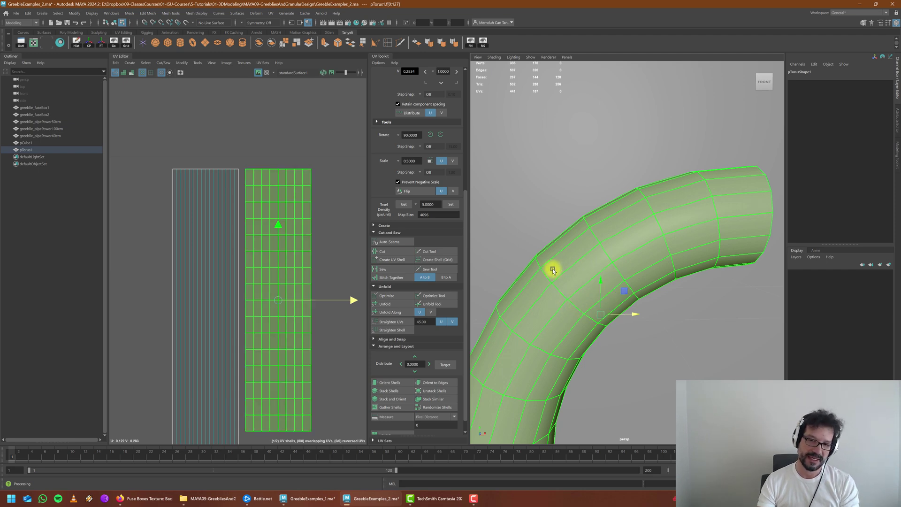
alt+drag(573, 275, 610, 243)
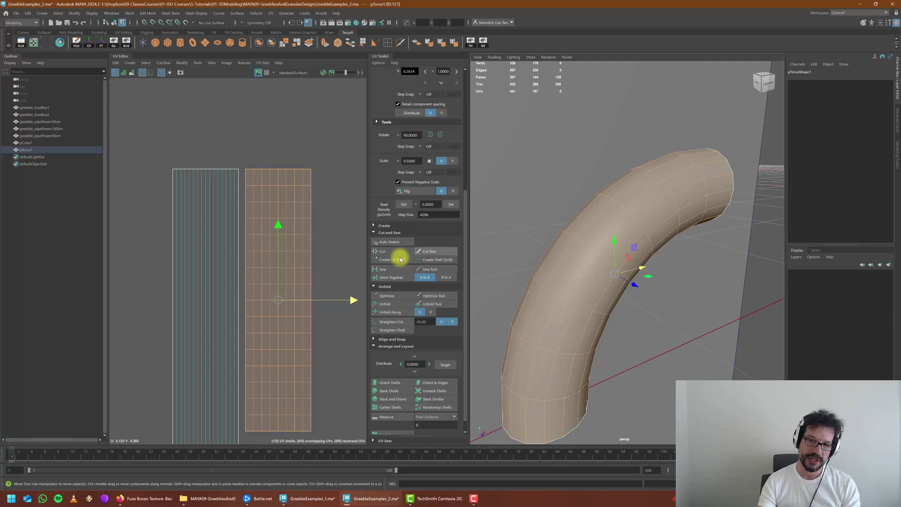
Step: Display the checker map on the UVs and model, and compress the bend's UV shell vertically to under half its height
scroll(268, 255, down, 2)
key(r)
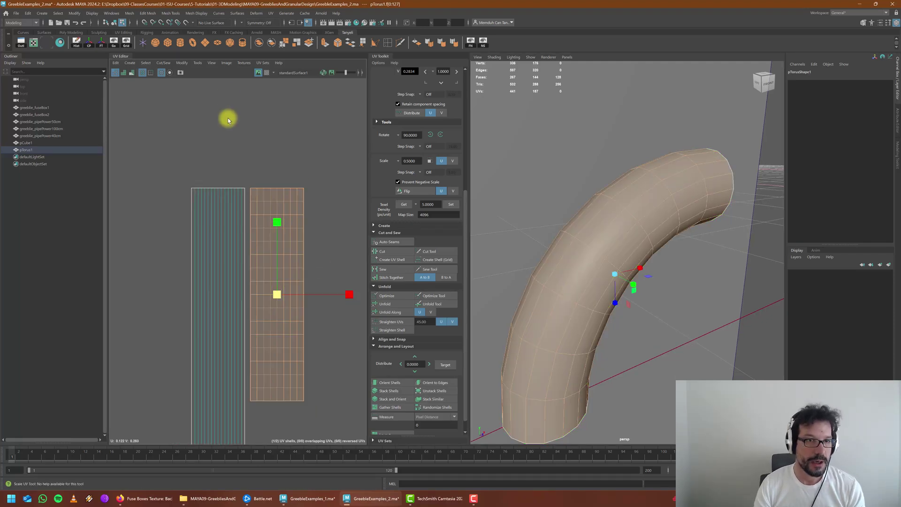
click(262, 63)
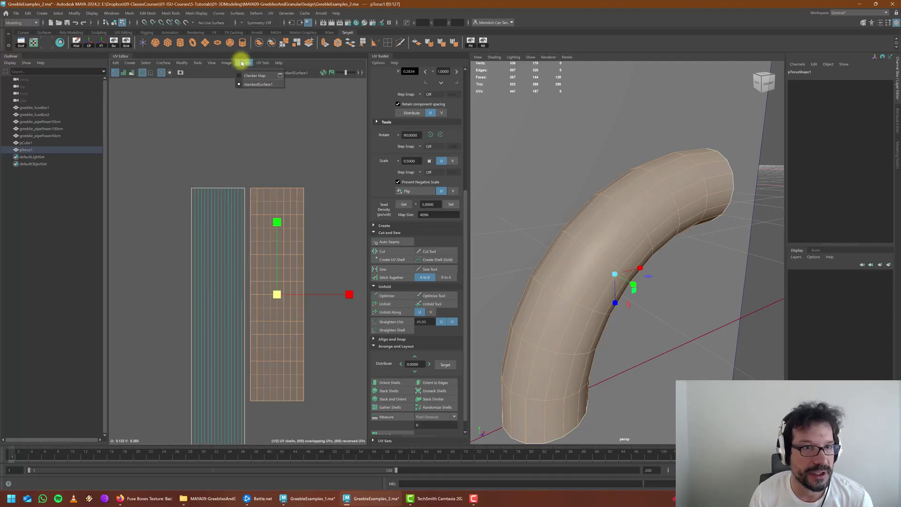
click(254, 75)
alt+drag(653, 301, 682, 308)
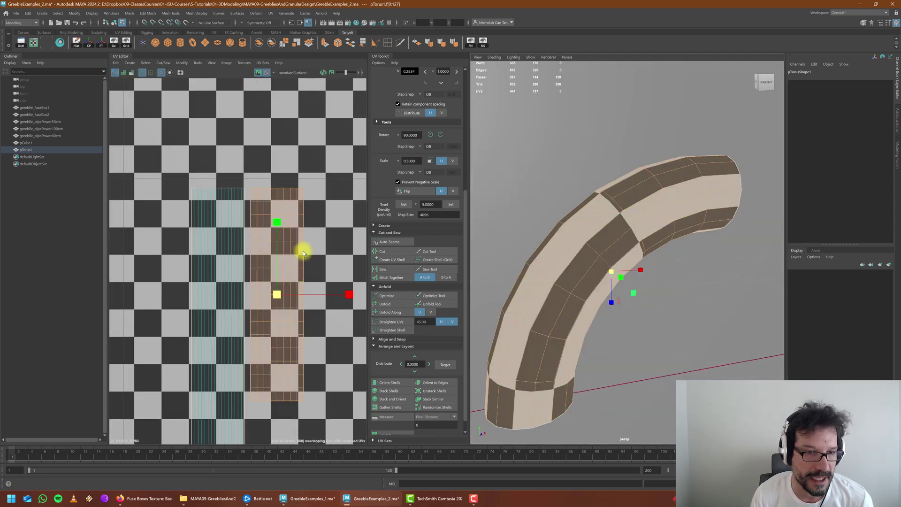
drag(279, 223, 286, 268)
Step: Select border and lengthwise edges in the bend's UV shell to check how the shell's direction maps onto the bend
right_drag(262, 258, 262, 248)
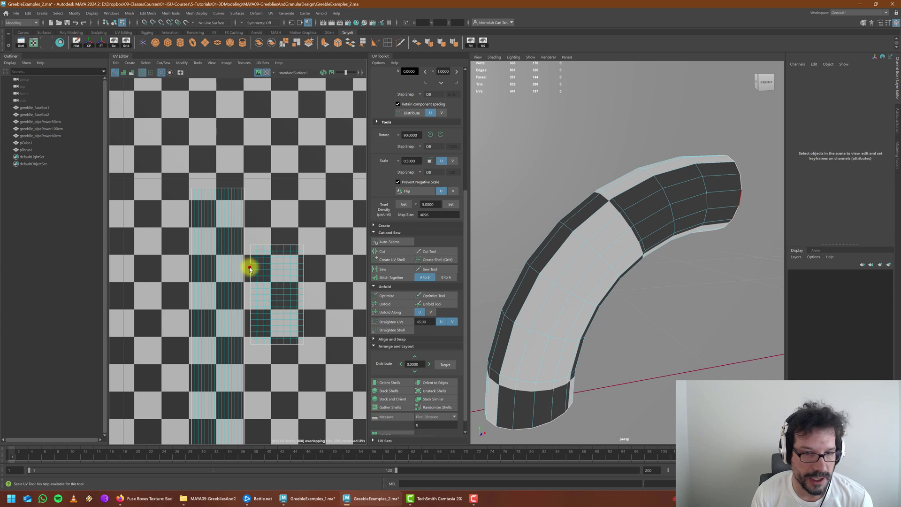
click(249, 266)
alt+drag(722, 246, 695, 215)
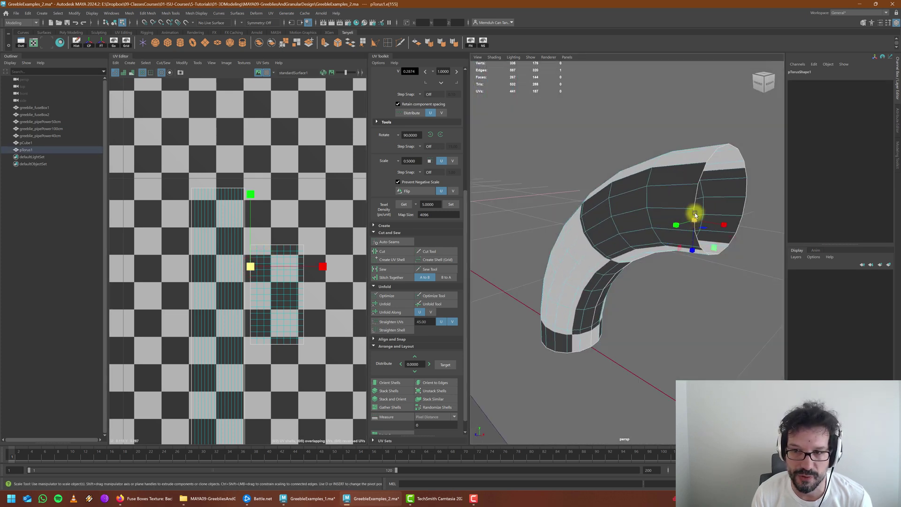
click(264, 244)
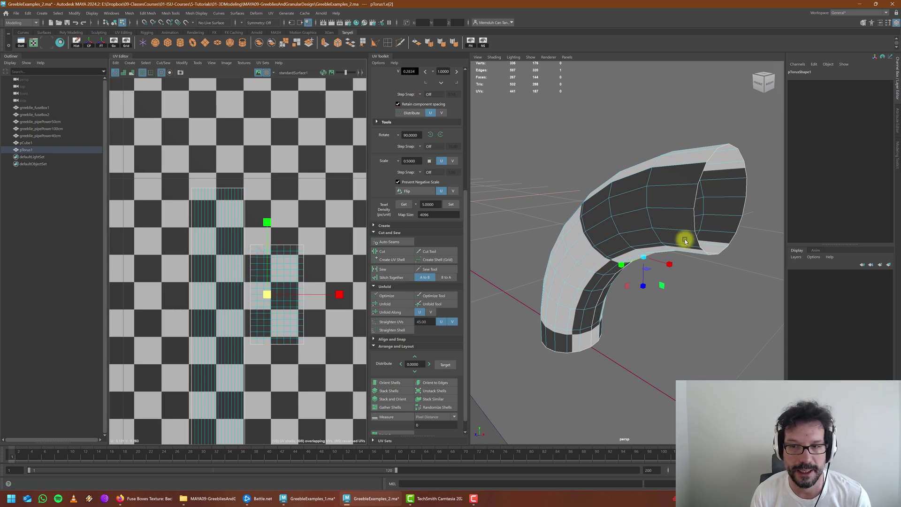
Step: Select the bend's whole UV shell and rotate it 90 degrees clockwise
right_drag(299, 244, 276, 236)
click(280, 269)
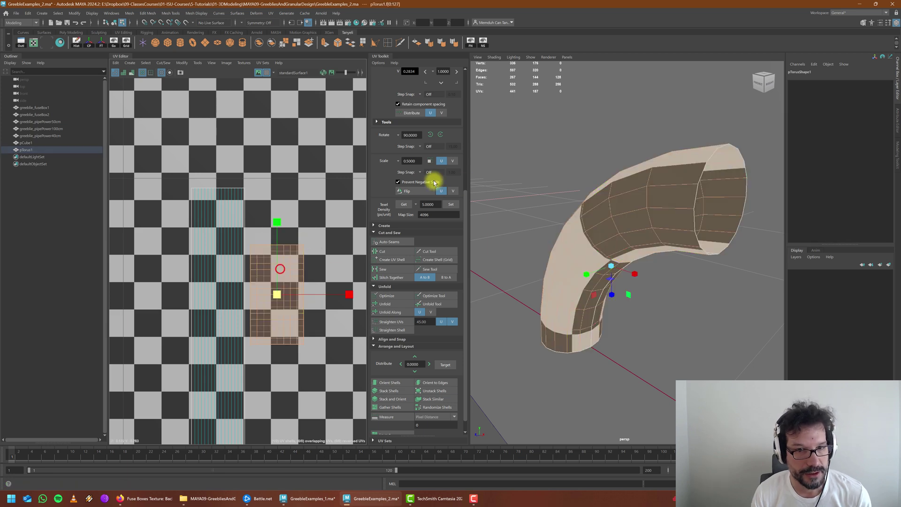
click(440, 134)
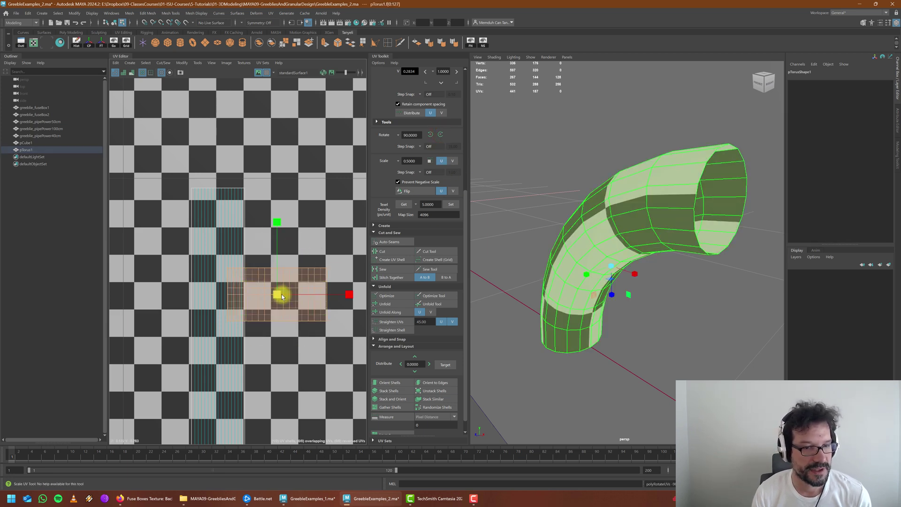
Step: Move the rotated bend shell onto the straight pipe's shell and scale it uniformly to about the same width
key(w)
mouse_move(276, 294)
mouse_down()
mouse_move(221, 292)
mouse_move(223, 223)
mouse_move(190, 199)
mouse_move(228, 231)
mouse_move(210, 229)
mouse_move(259, 234)
mouse_up()
scroll(190, 198, up, 2)
key(w)
key(r)
key(w)
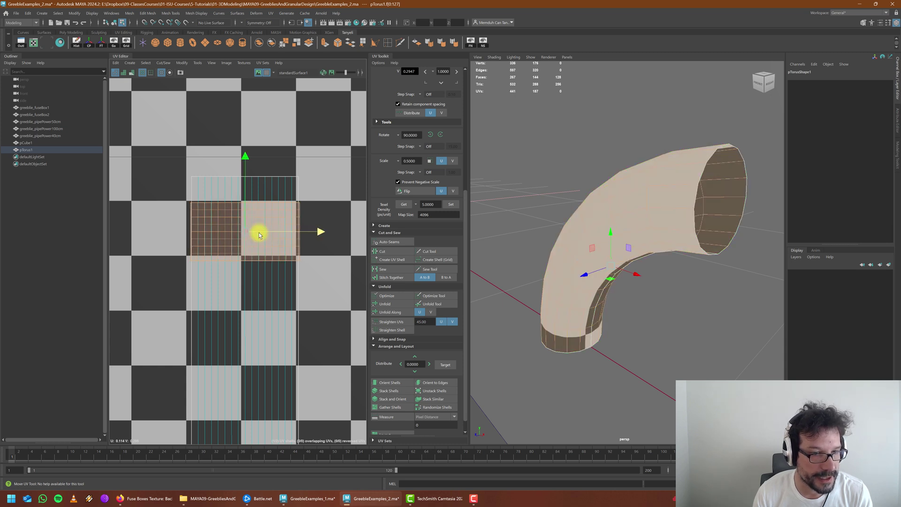
Step: Fine-tune the bend shell's width and stretch it vertically until the checker squares on the bend look even
key(r)
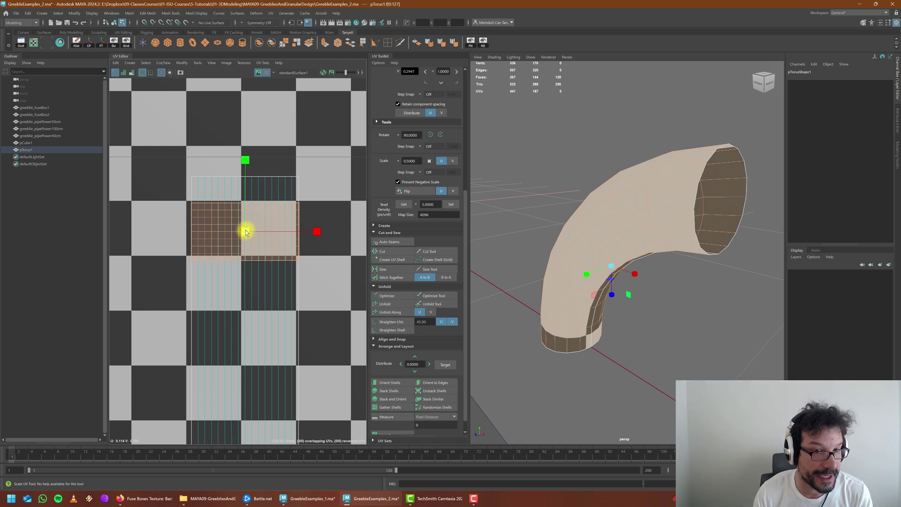
key(w)
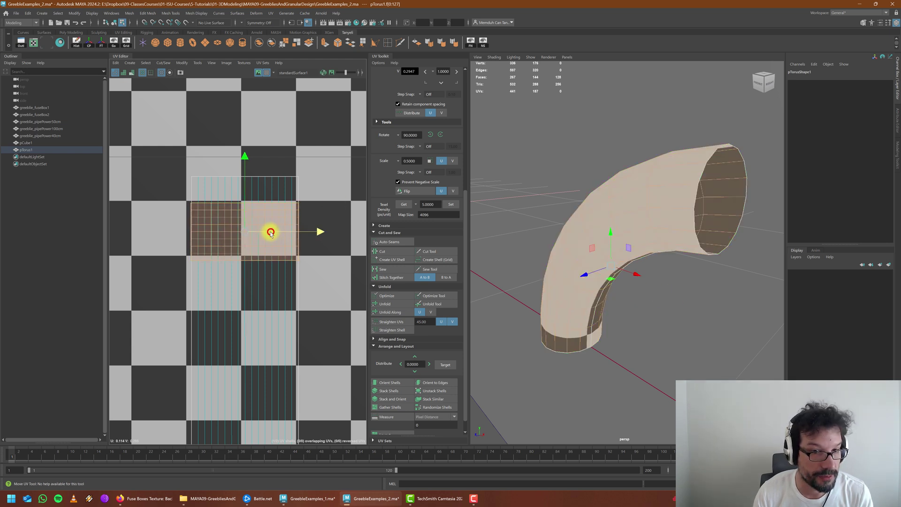
click(226, 62)
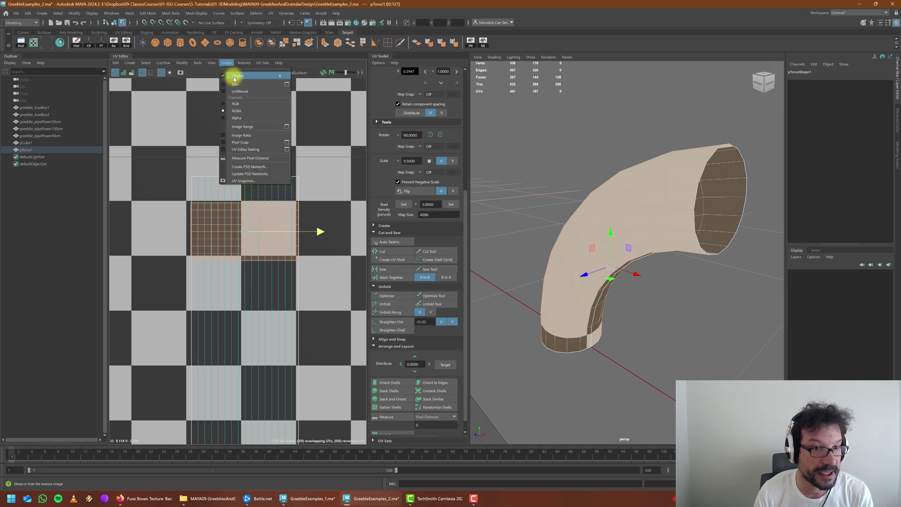
click(233, 84)
key(r)
click(244, 231)
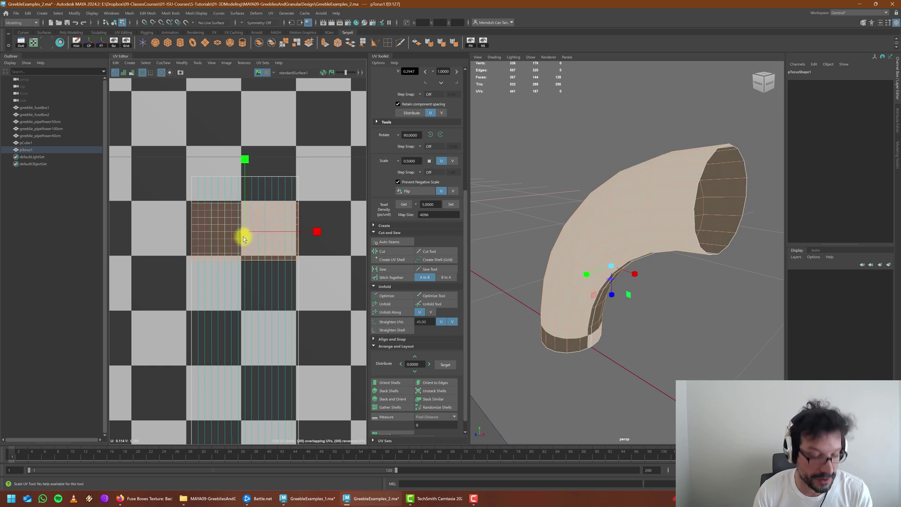
click(244, 199)
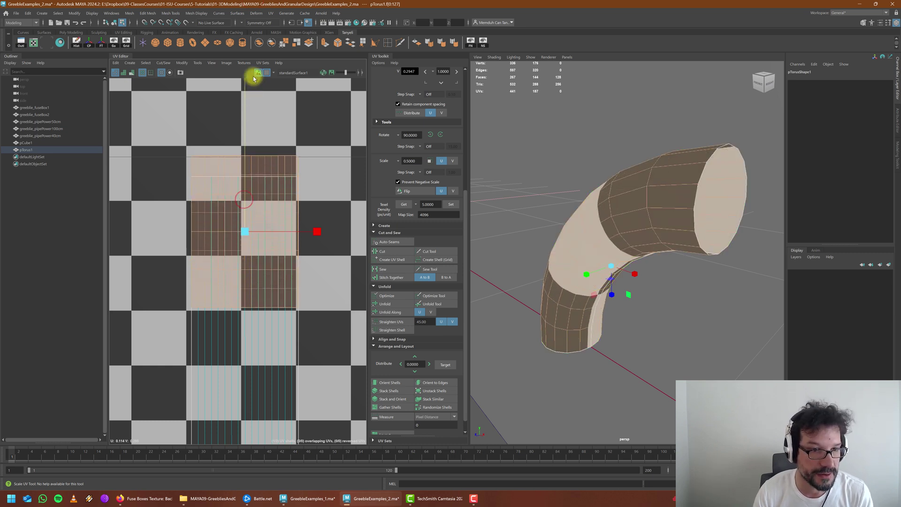
Step: Check the checker pattern on the bend and move its UV shell beside the straight pipe's shell
scroll(578, 240, down, 3)
alt+drag(578, 240, 546, 230)
scroll(247, 226, down, 4)
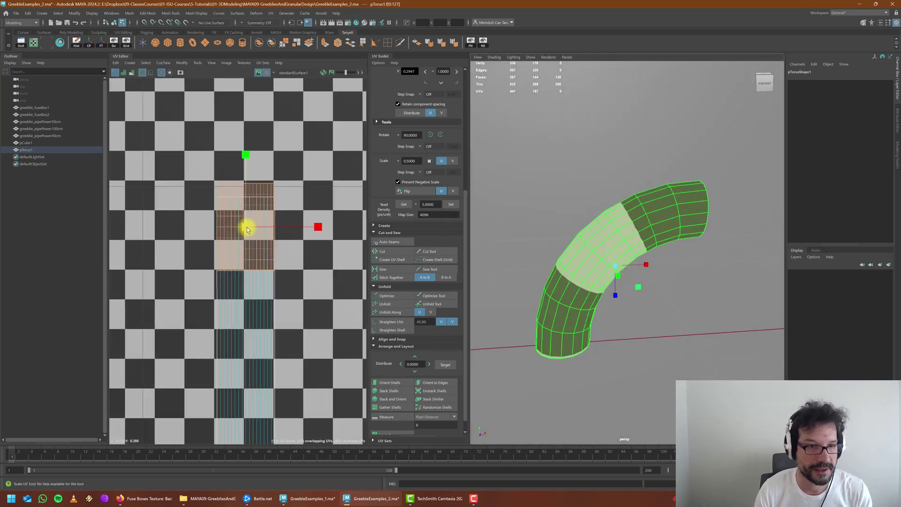
scroll(248, 230, up, 2)
key(w)
drag(247, 228, 331, 247)
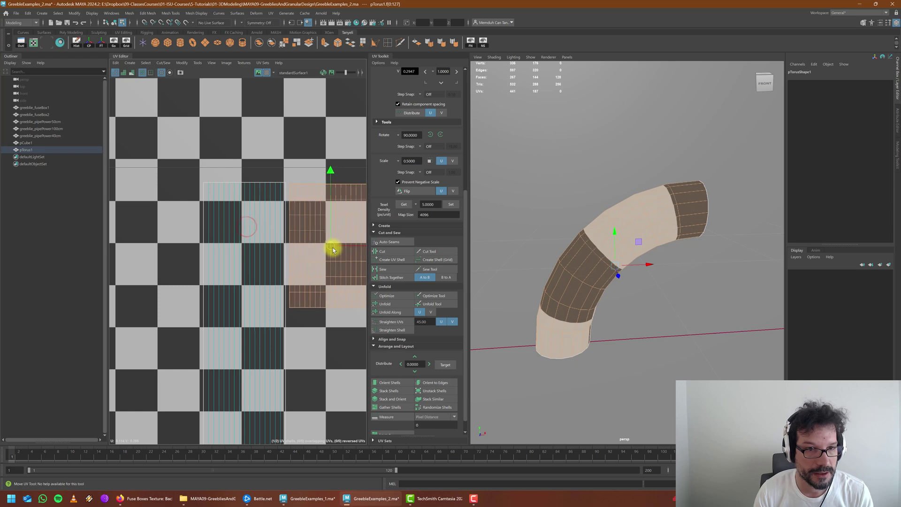
Step: Deselect the shell, then select a bend edge near the open end and inspect its seam and checker pattern
click(279, 135)
scroll(618, 246, down, 3)
alt+drag(618, 247, 637, 277)
scroll(635, 281, up, 3)
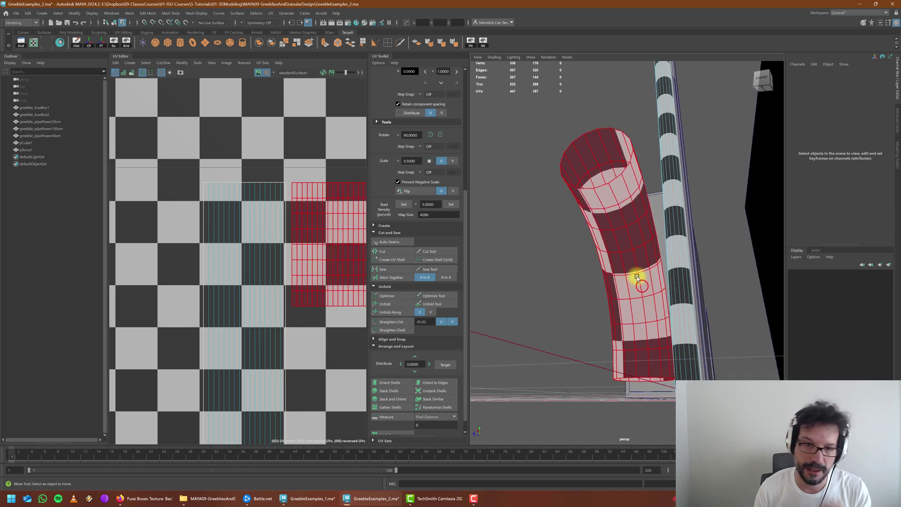
right_drag(628, 216, 631, 195)
click(611, 252)
mouse_move(651, 282)
alt+mouse_down()
mouse_move(659, 274)
mouse_move(635, 263)
mouse_move(643, 275)
alt+mouse_up()
alt+drag(581, 203, 608, 253)
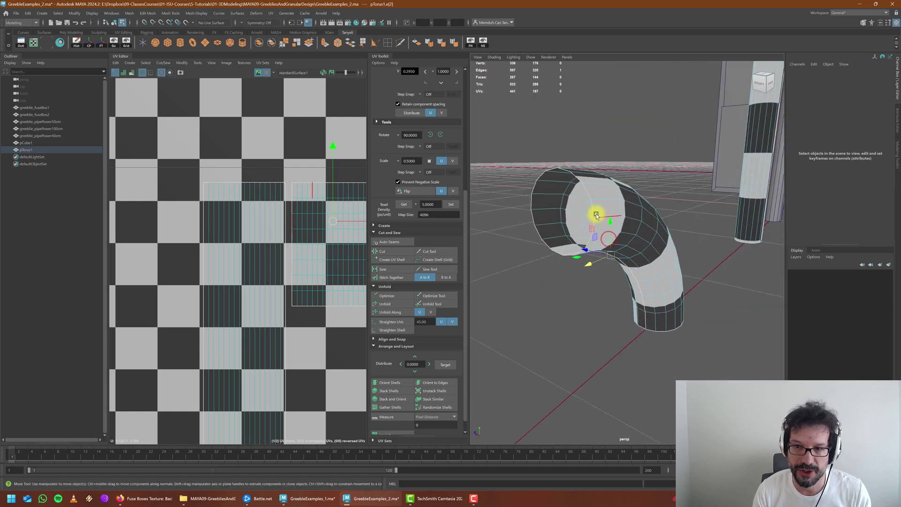
Step: Inspect the bend's checker pattern from several angles and turn off the checker texture display
alt+drag(622, 293, 637, 281)
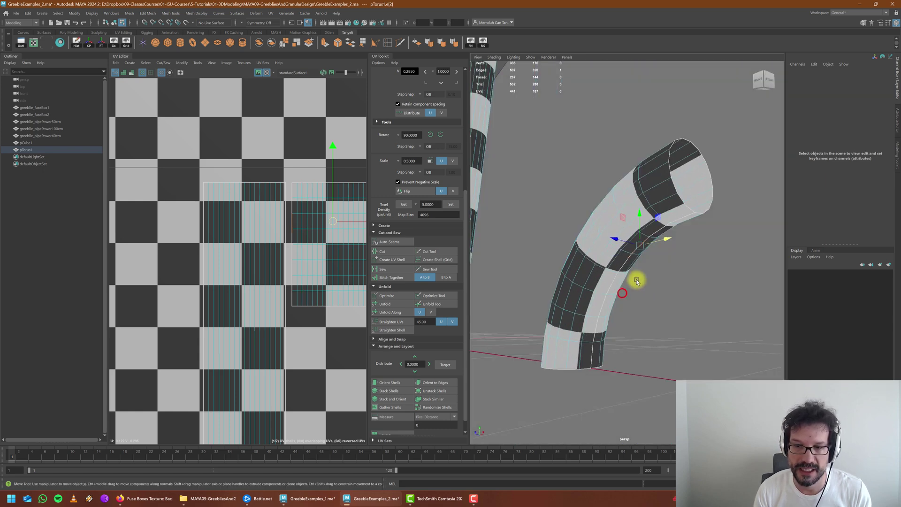
alt+drag(687, 231, 605, 337)
mouse_move(630, 280)
alt+mouse_down()
mouse_move(595, 267)
mouse_move(628, 277)
alt+mouse_up()
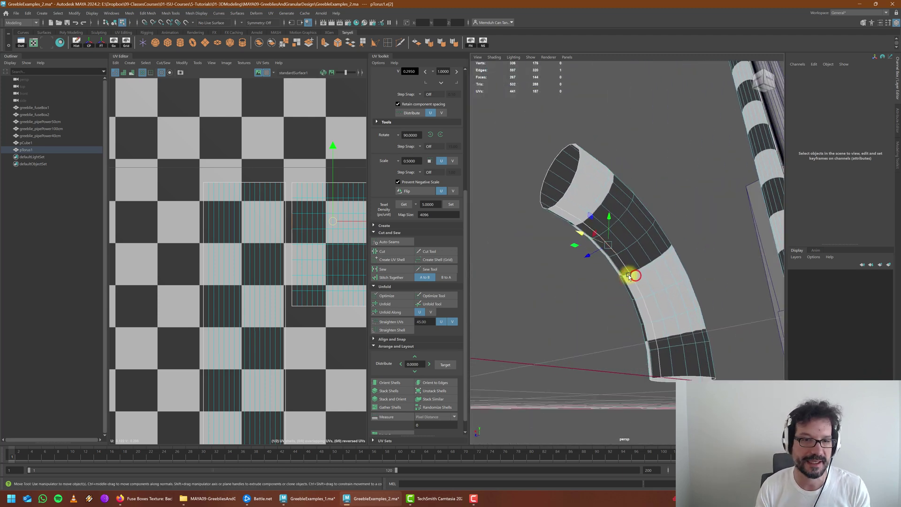
click(256, 74)
alt+middle_drag(309, 244, 187, 229)
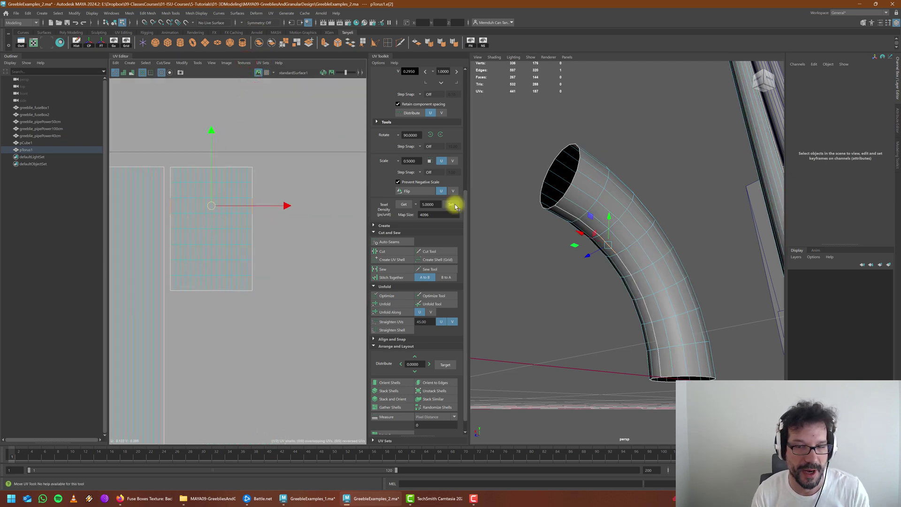
Step: Cut the bend's UVs along the lengthwise edge loop on its inner, downward-facing side
alt+drag(589, 250, 579, 247)
alt+drag(582, 185, 554, 197)
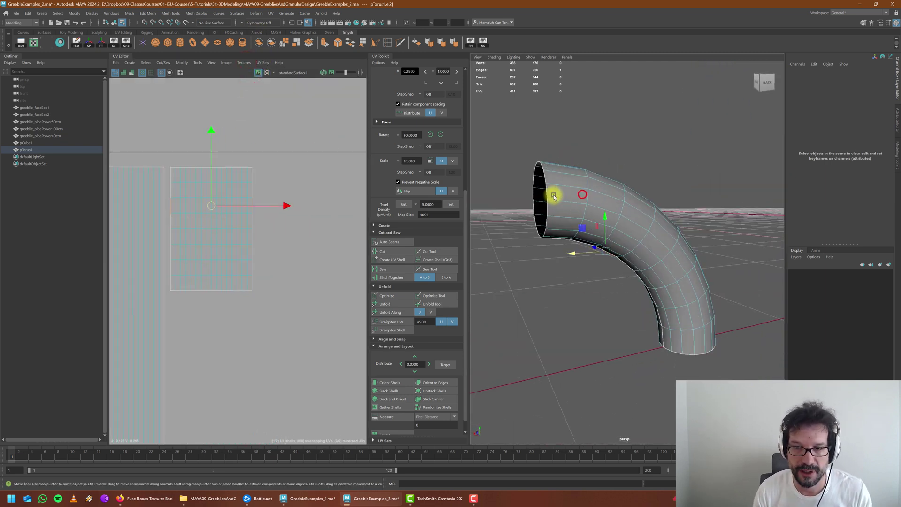
alt+drag(628, 230, 671, 235)
alt+right_drag(656, 210, 612, 230)
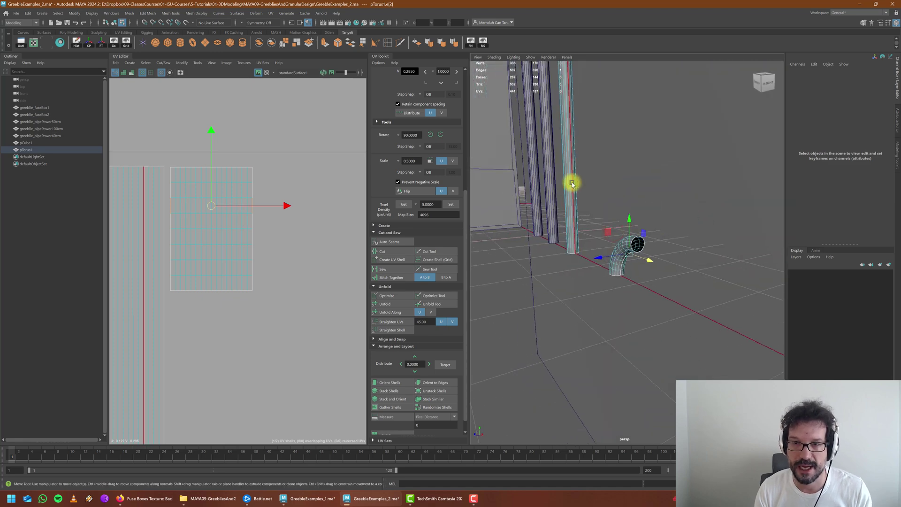
scroll(621, 251, up, 8)
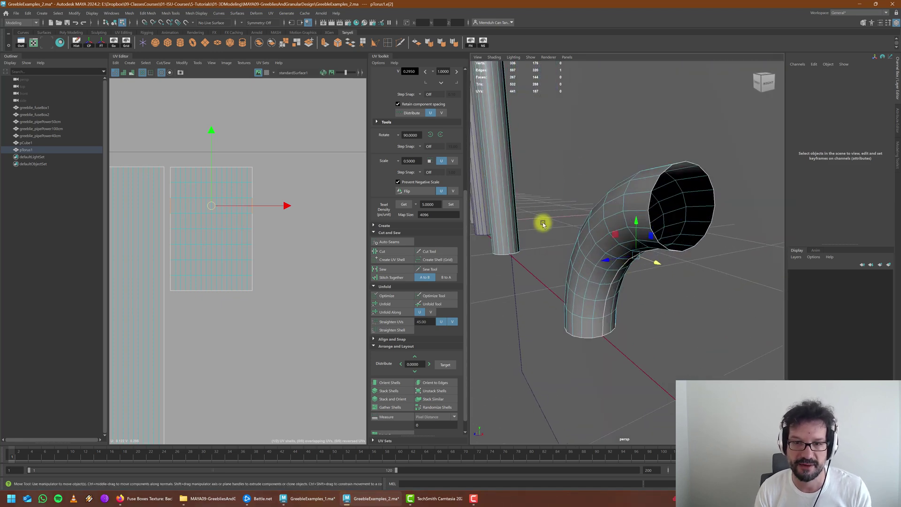
alt+drag(689, 300, 620, 199)
scroll(655, 280, up, 4)
right_drag(623, 185, 619, 167)
double_click(619, 189)
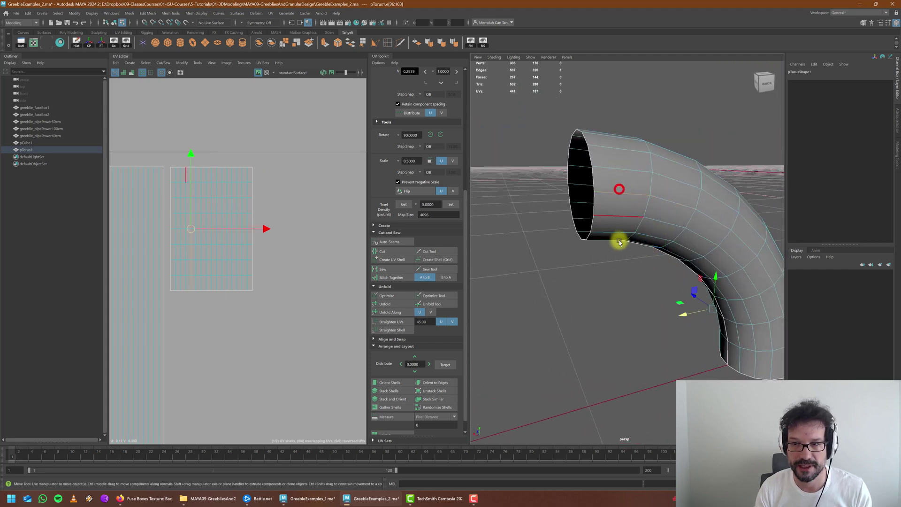
alt+drag(618, 242, 597, 247)
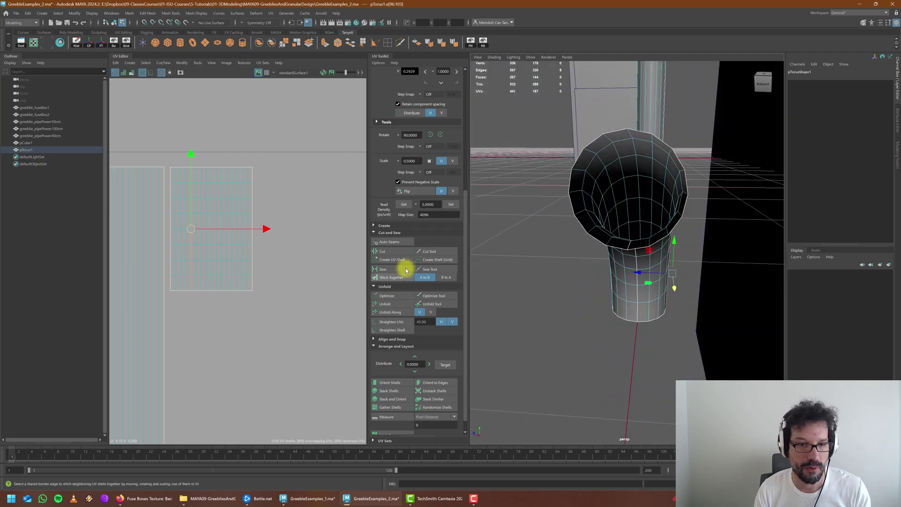
click(392, 250)
Step: Move the cut-off UV strip to the opposite side of the bend's main shell and align it until their borders touch
right_drag(170, 179, 145, 168)
click(184, 187)
drag(201, 228, 278, 231)
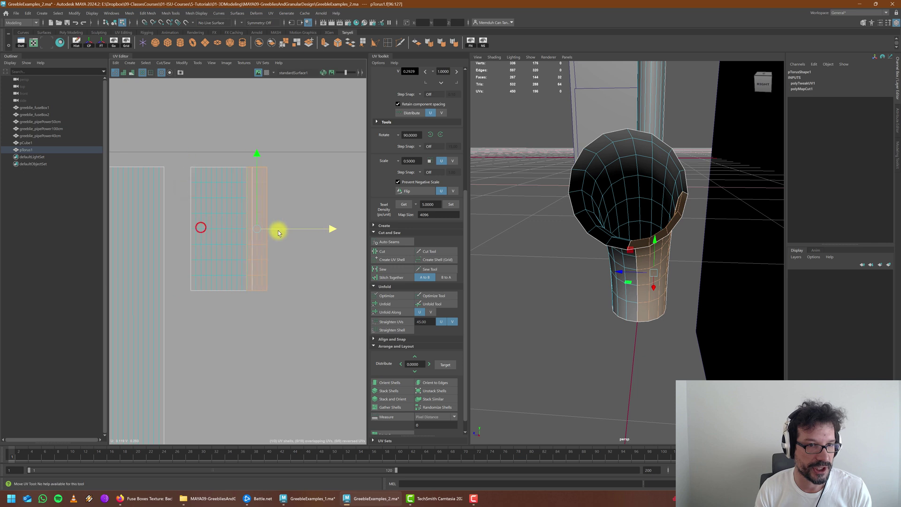
alt+right_drag(224, 226, 353, 226)
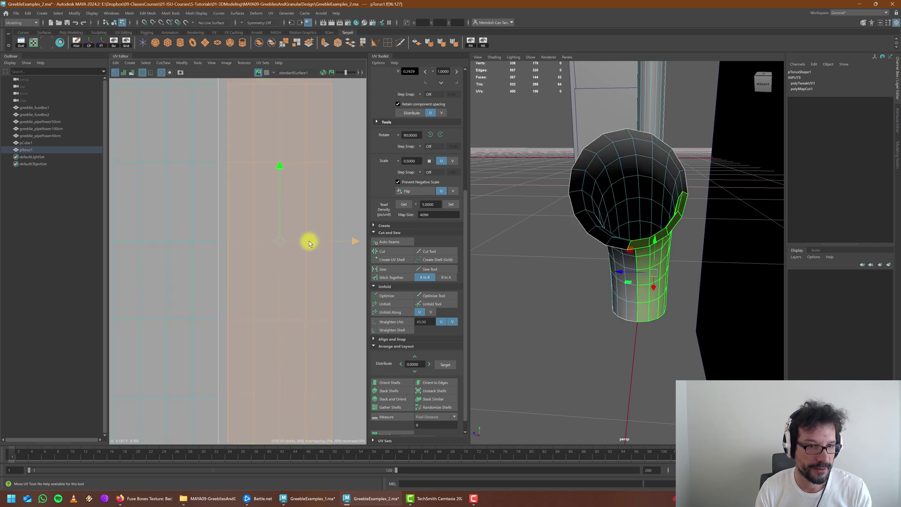
drag(309, 241, 303, 241)
right_drag(230, 199, 224, 188)
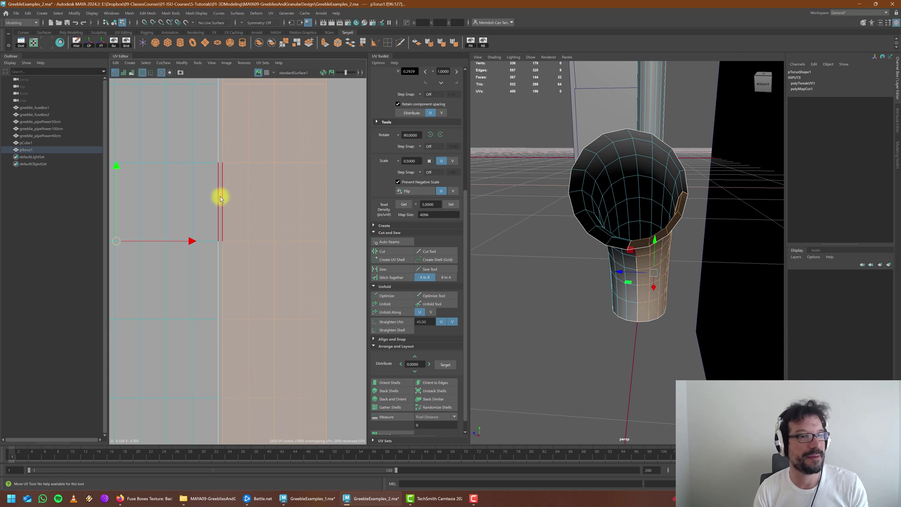
right_drag(258, 118, 235, 106)
click(271, 134)
drag(294, 241, 292, 241)
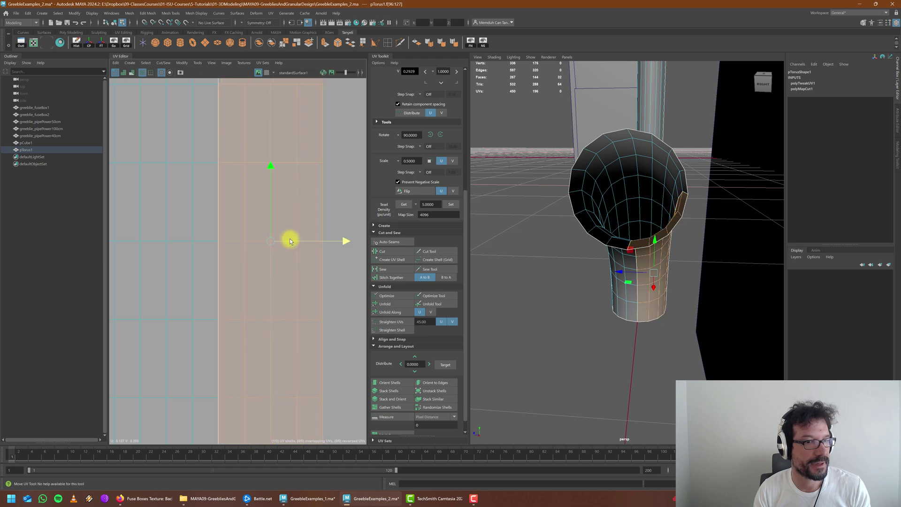
drag(290, 241, 290, 241)
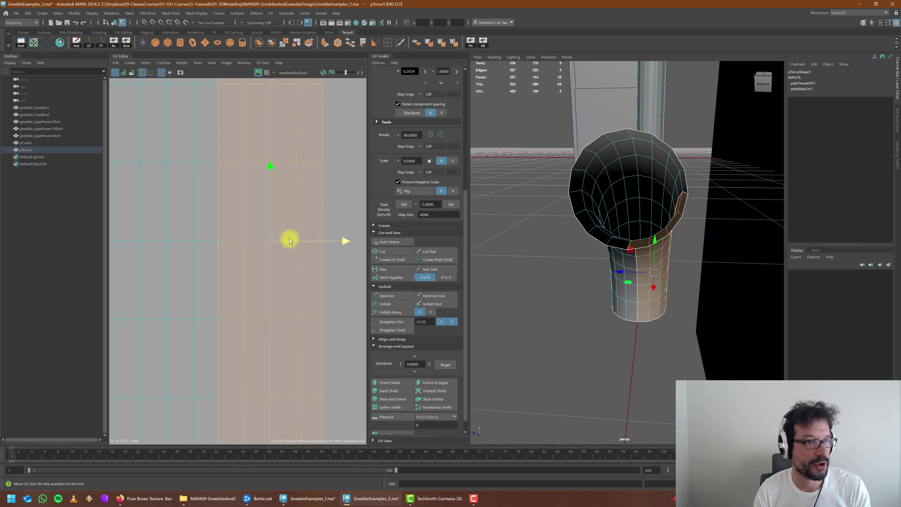
Step: Try to sew the strip to the main shell using the shell's full border loop, then undo the sew
right_drag(226, 169, 226, 152)
click(218, 188)
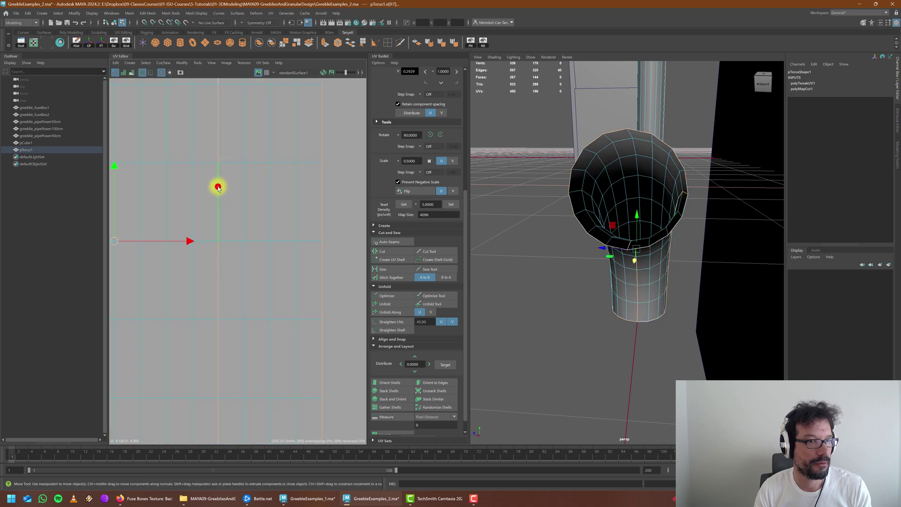
scroll(273, 248, down, 6)
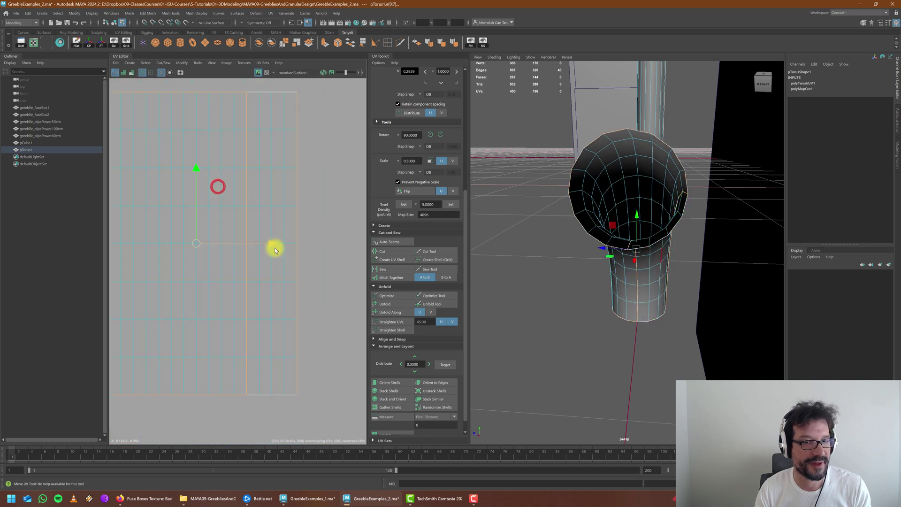
click(385, 270)
key(ctrl+z)
scroll(246, 213, up, 4)
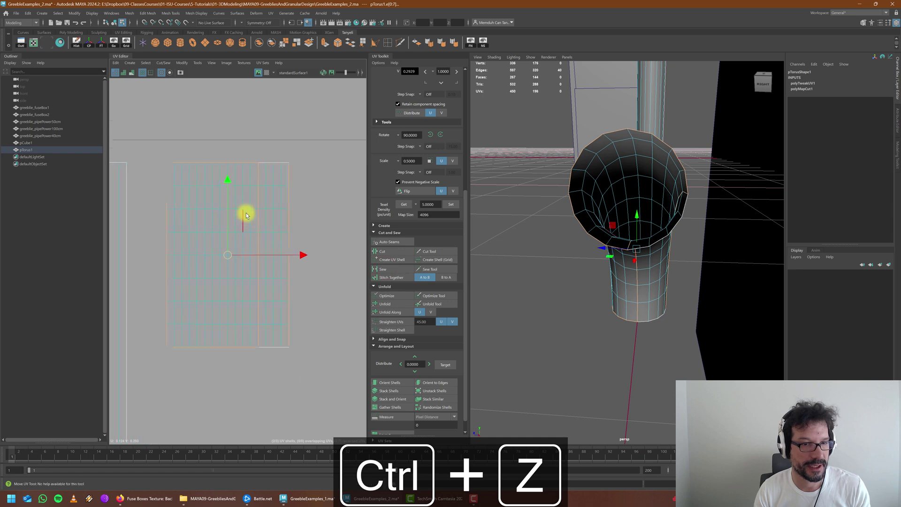
Step: Sew the strip to the main shell along the old lengthwise seam loop only and select the merged shell
alt+drag(649, 267, 612, 197)
double_click(611, 197)
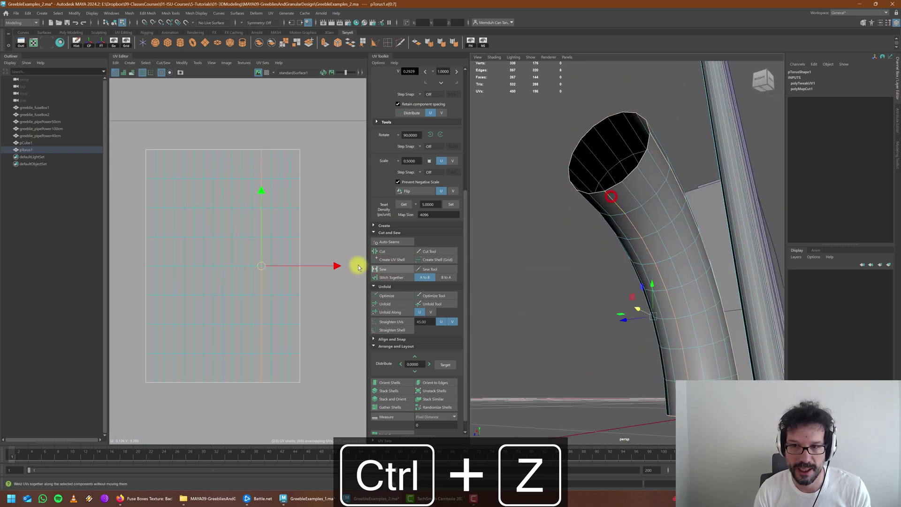
click(376, 268)
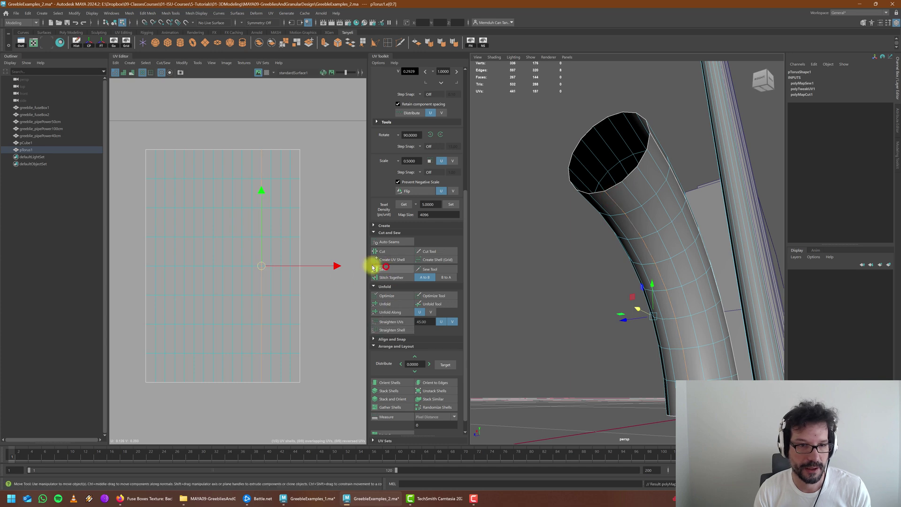
right_drag(278, 163, 247, 157)
click(241, 197)
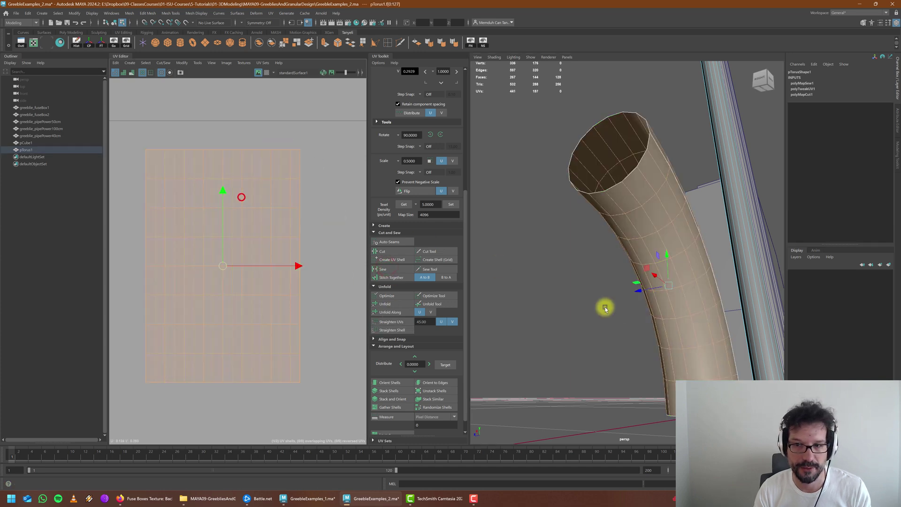
Step: Return the bend to object mode and try to snap its pivot along X to its lower open end
alt+drag(645, 258, 599, 226)
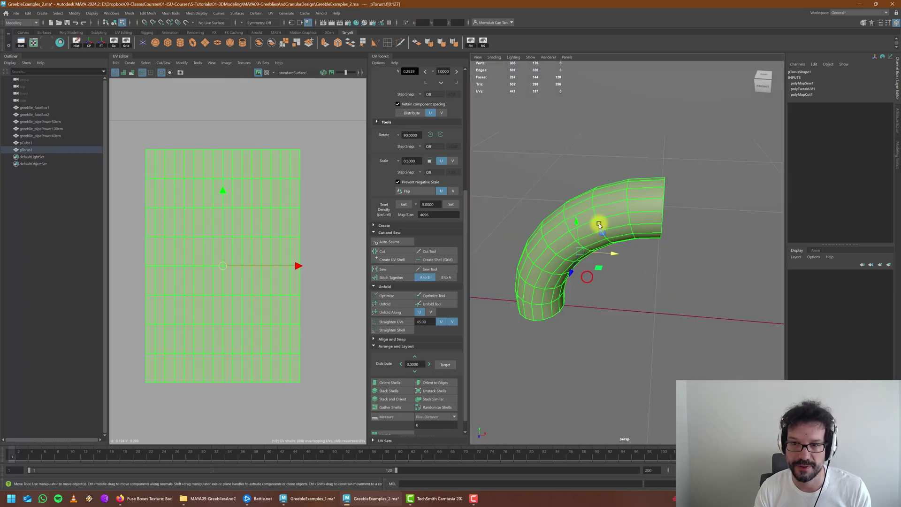
right_drag(599, 224, 625, 210)
alt+drag(624, 272, 621, 289)
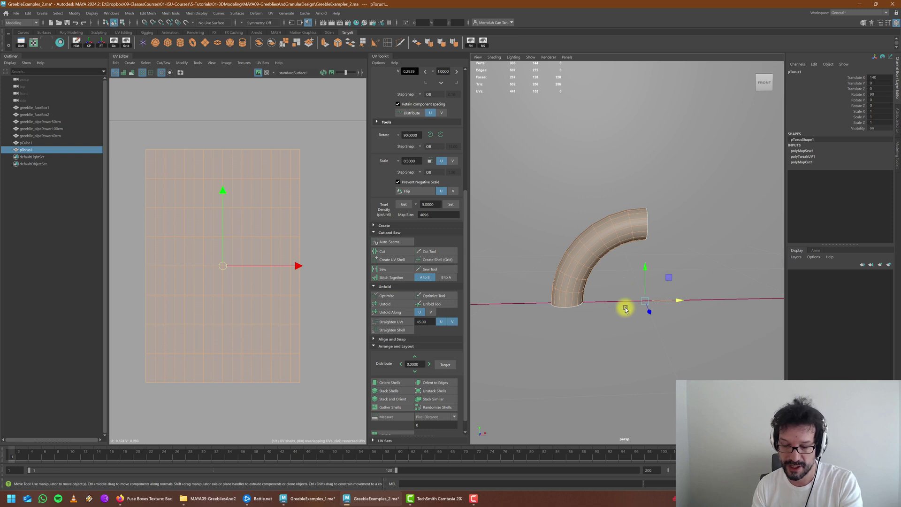
key(Insert)
drag(669, 305, 558, 308)
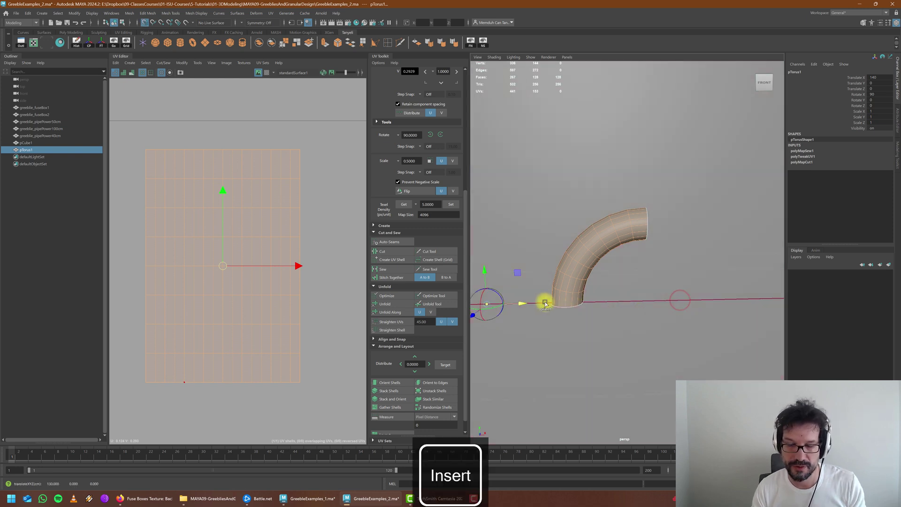
Step: Set the grid subdivisions to 100 and snap the bend's pivot to the centre of its lower open end
scroll(544, 301, down, 2)
click(114, 42)
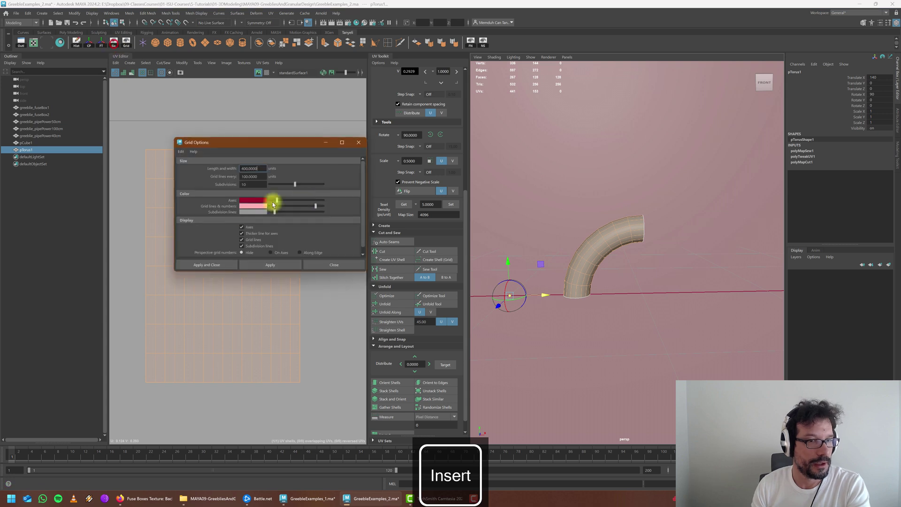
click(199, 264)
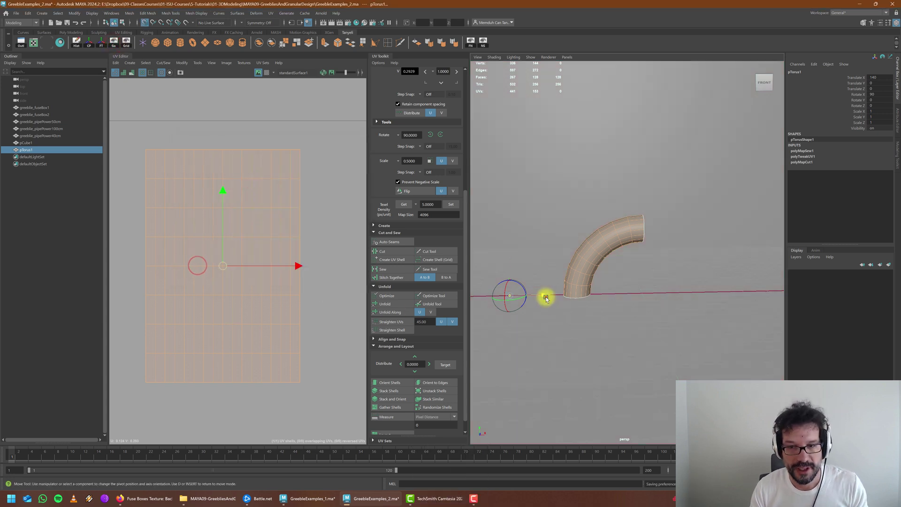
drag(546, 297, 577, 309)
alt+middle_drag(575, 306, 671, 293)
alt+drag(665, 298, 663, 279)
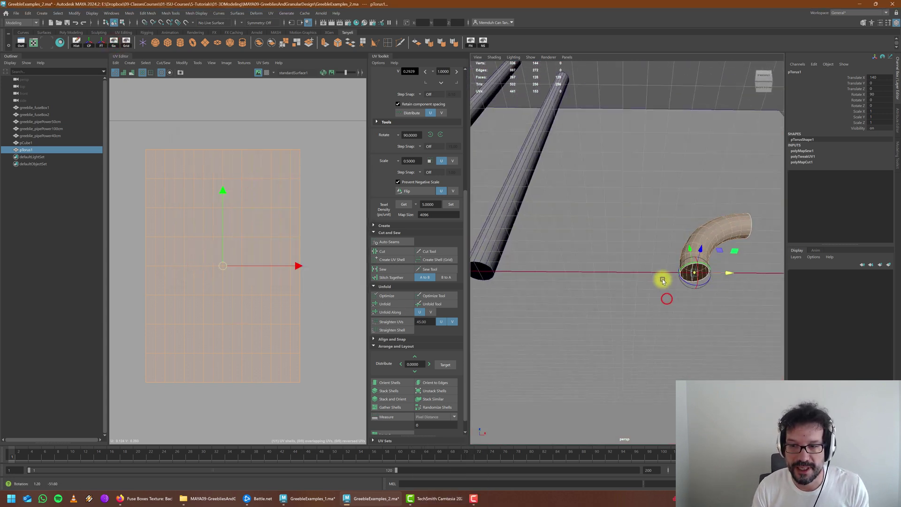
alt+middle_drag(663, 280, 592, 263)
alt+drag(590, 268, 600, 287)
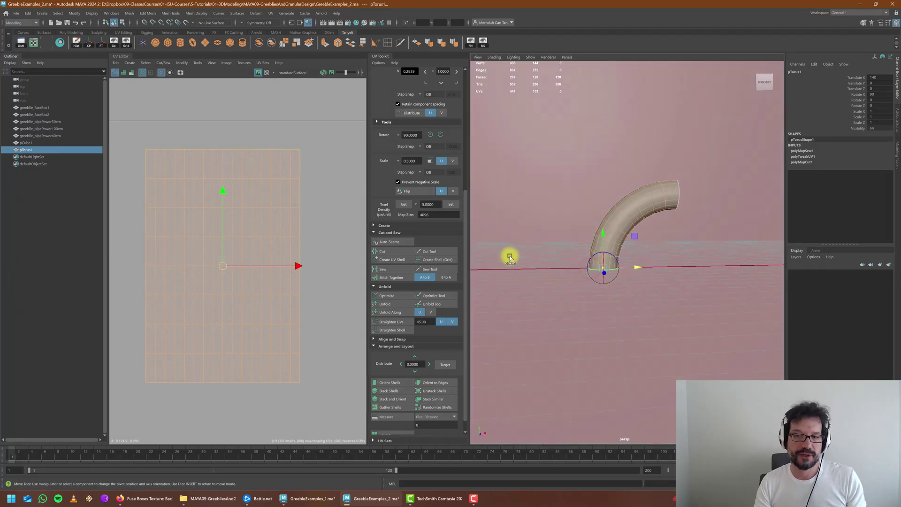
key(Insert)
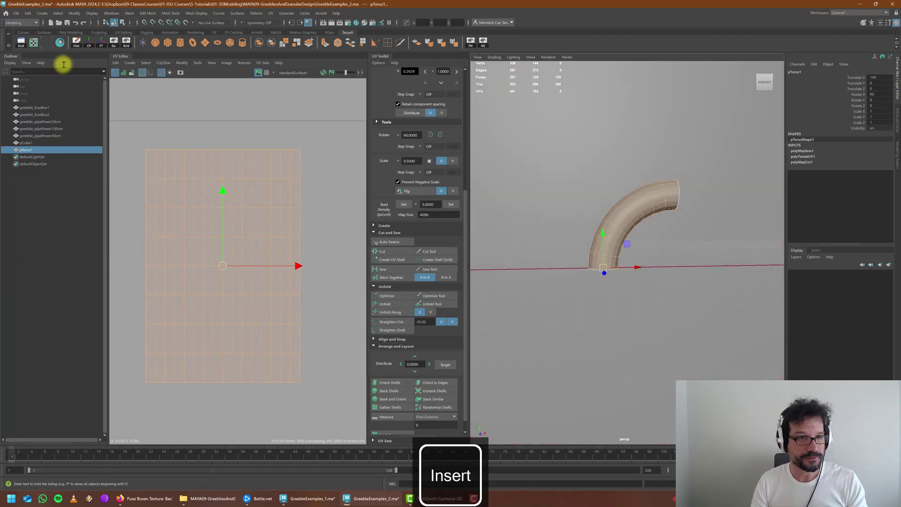
Step: Delete the bend's construction history and freeze its transformations
click(76, 42)
click(101, 42)
scroll(589, 249, down, 10)
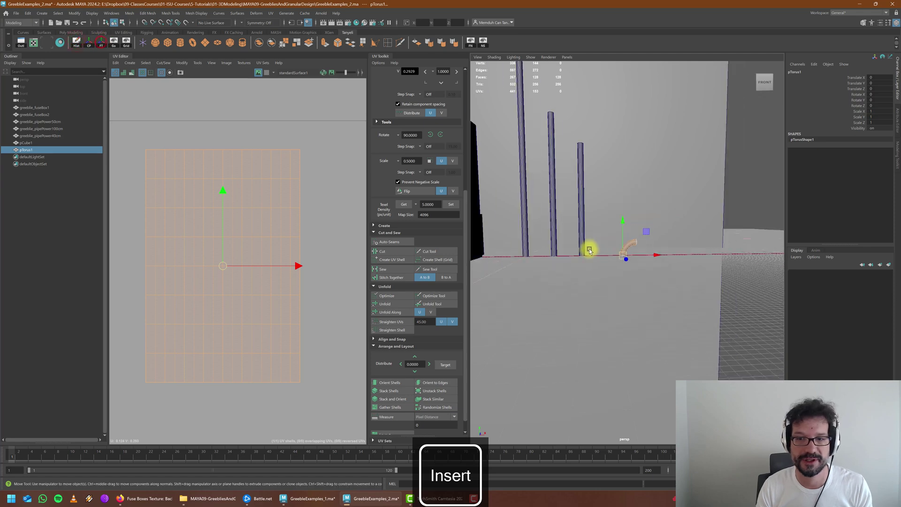
alt+drag(589, 249, 596, 257)
alt+middle_drag(596, 257, 606, 278)
Step: Set the grid subdivisions back to 10 in the grid options
click(114, 43)
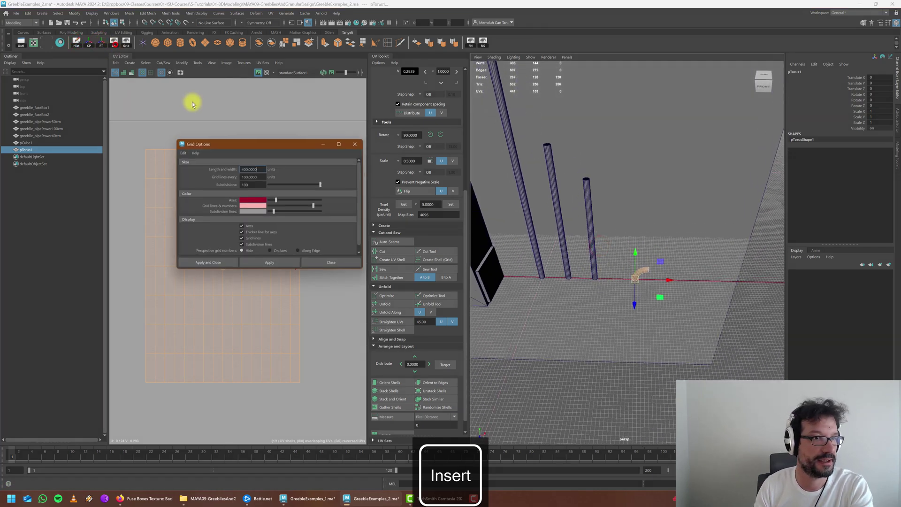
double_click(252, 186)
text(1)
click(207, 264)
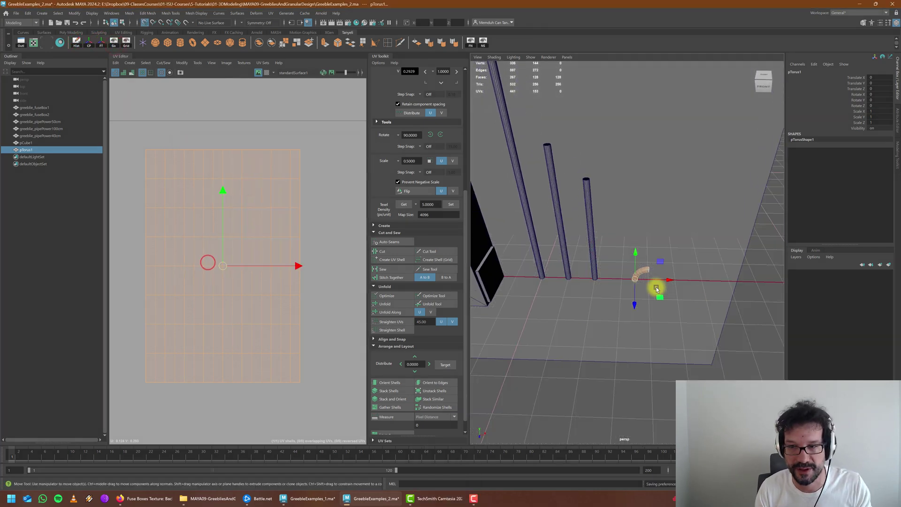
key(x)
drag(669, 278, 614, 281)
key(ctrl+z)
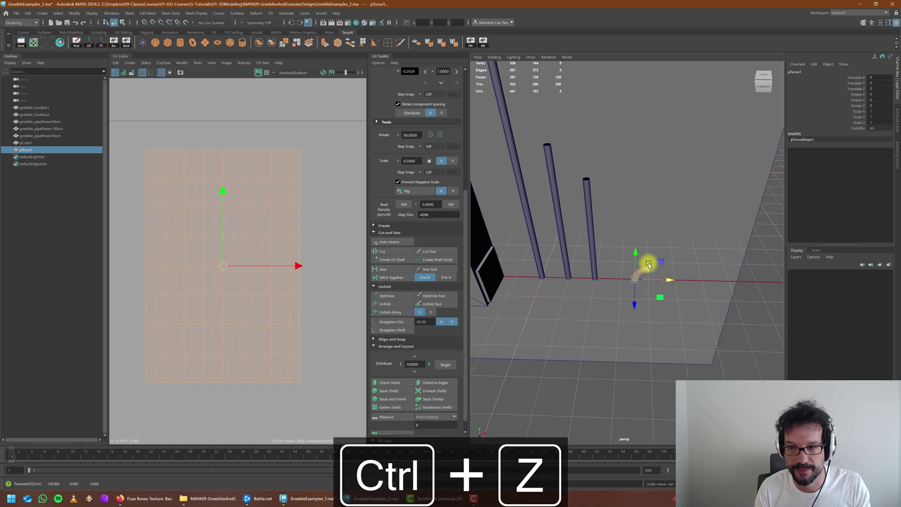
Step: Reselect the bend as an object and snap it along X to the grid line at Translate X -5
right_drag(648, 264, 670, 252)
click(659, 305)
click(643, 269)
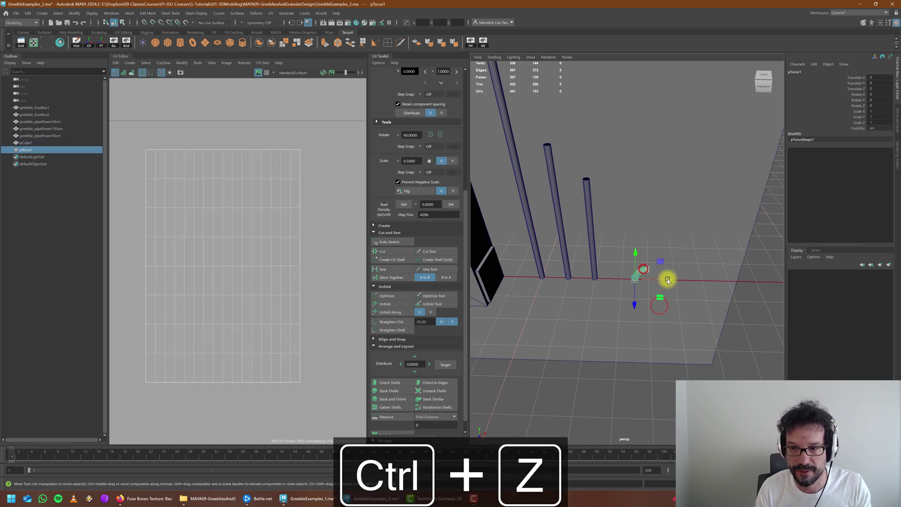
drag(667, 280, 613, 281)
scroll(626, 288, up, 5)
alt+middle_drag(627, 288, 637, 285)
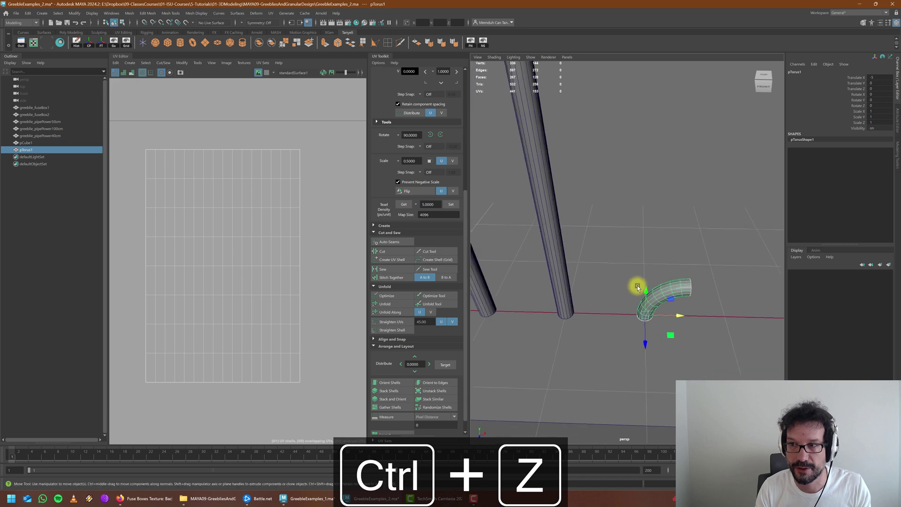
alt+drag(637, 286, 669, 285)
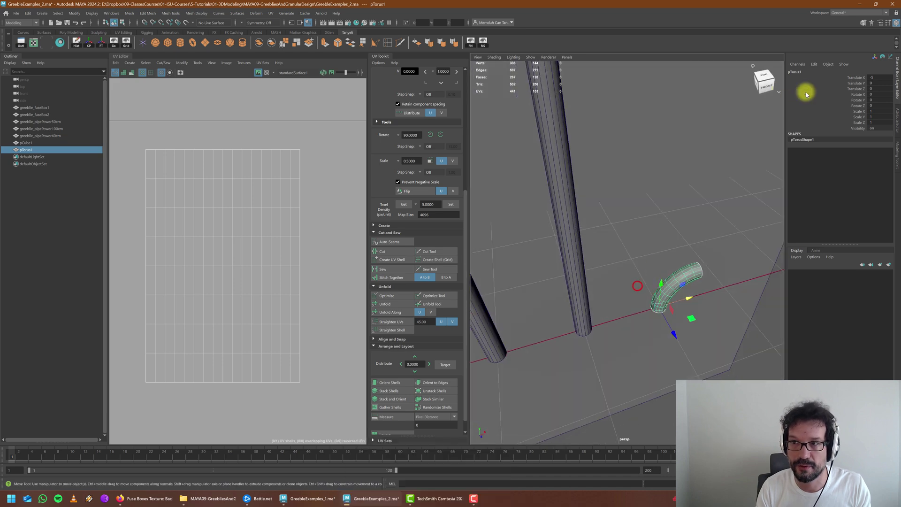
Step: Delete the large reference cube pCube1 and select the bend pTorus1 again
click(26, 144)
scroll(665, 314, down, 10)
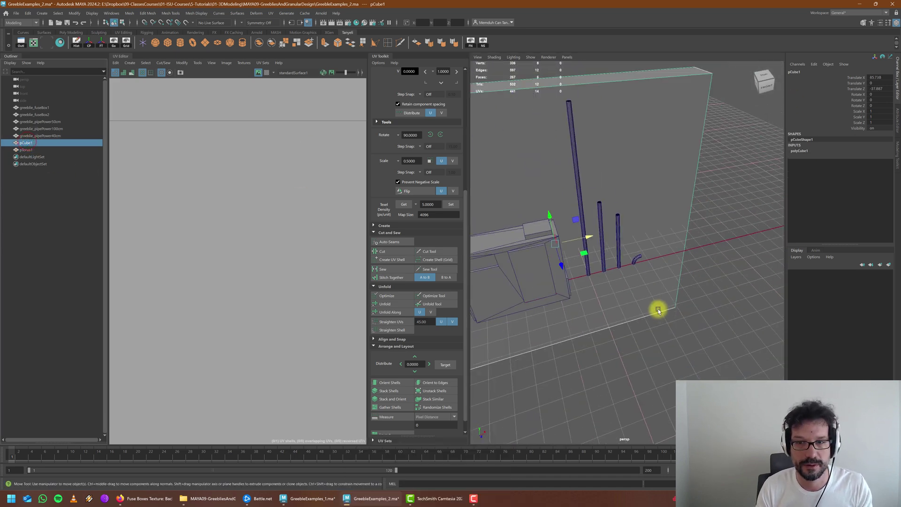
key(Delete)
click(26, 143)
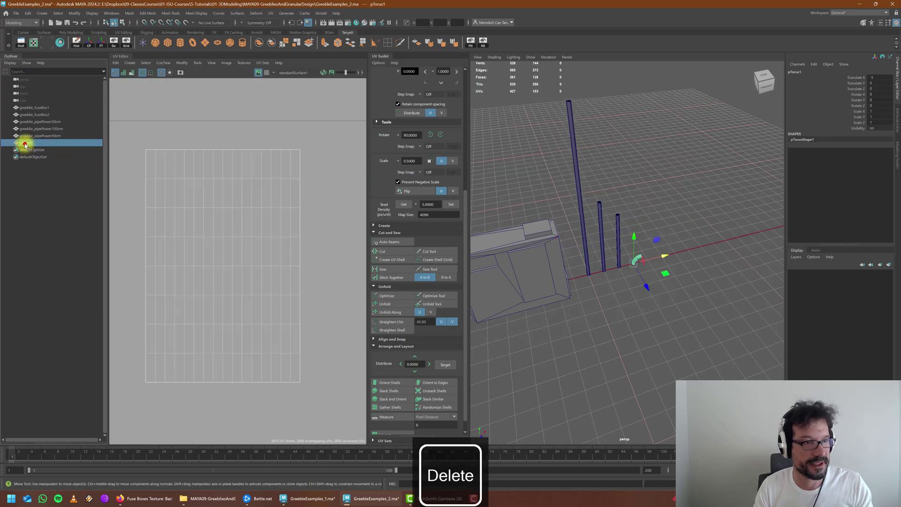
Step: Rename the bend as greeble_pipePowerCorner, reusing the name prefix copied from the 40 cm pipe
scroll(674, 293, up, 5)
alt+drag(674, 291, 627, 291)
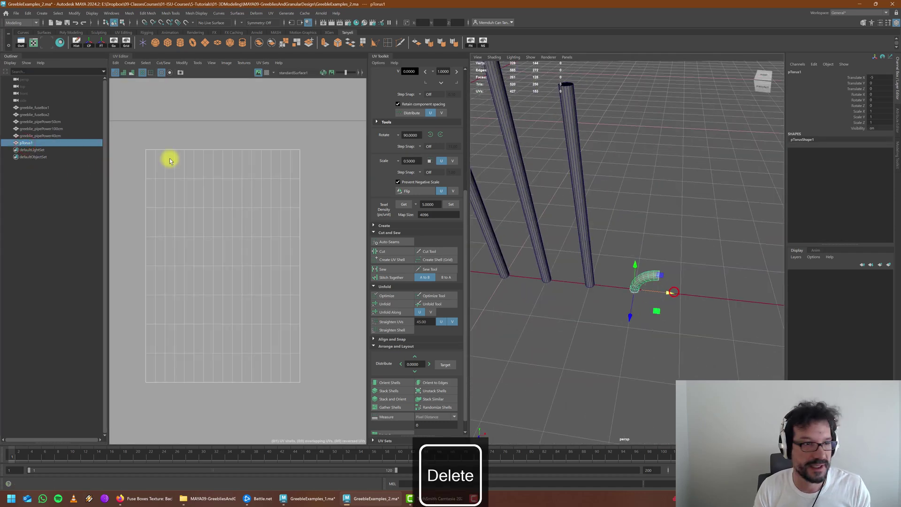
click(44, 135)
key(ctrl+c)
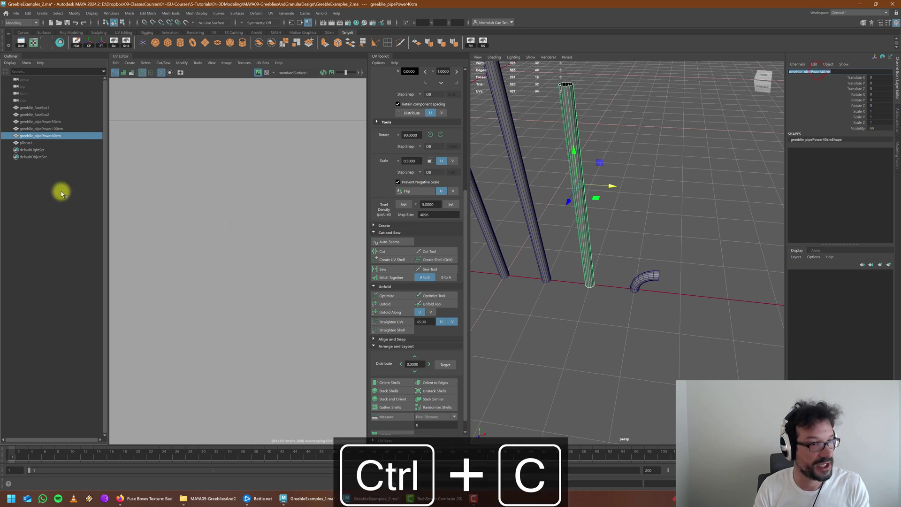
click(35, 142)
click(808, 72)
key(ctrl+v)
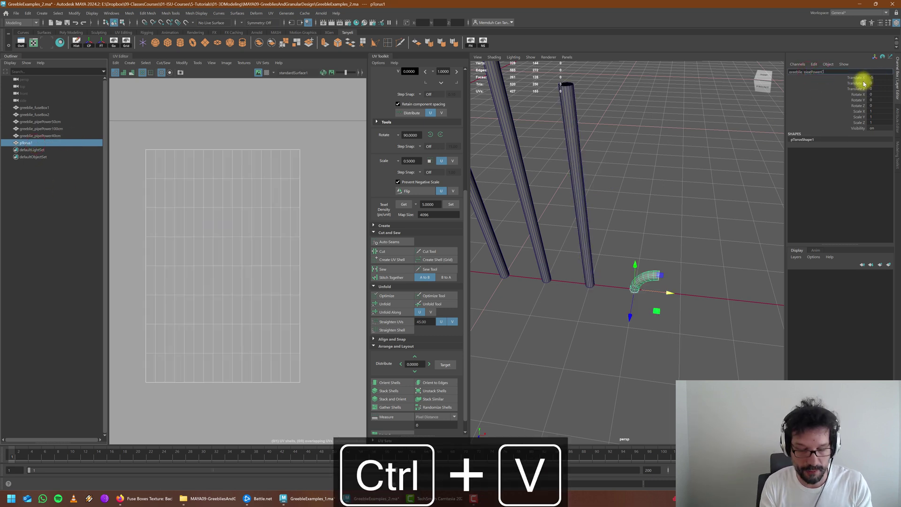
text(Corner)
key(Return)
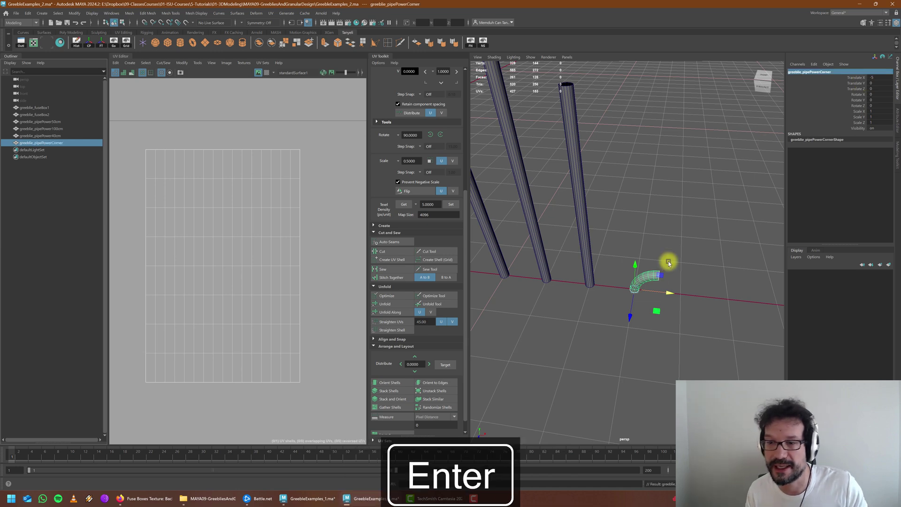
Step: Snap the pivot of the 40 cm pipe down to the centre of its base on the grid
alt+drag(668, 263, 623, 264)
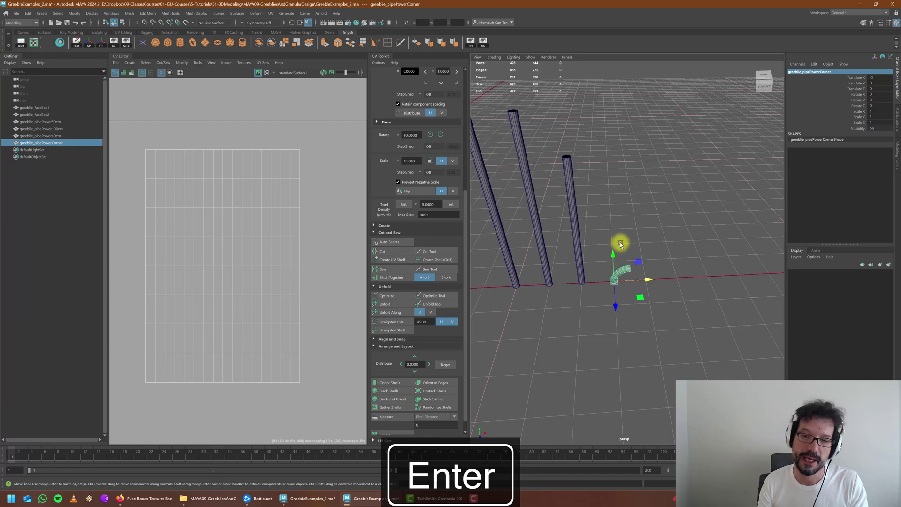
click(579, 217)
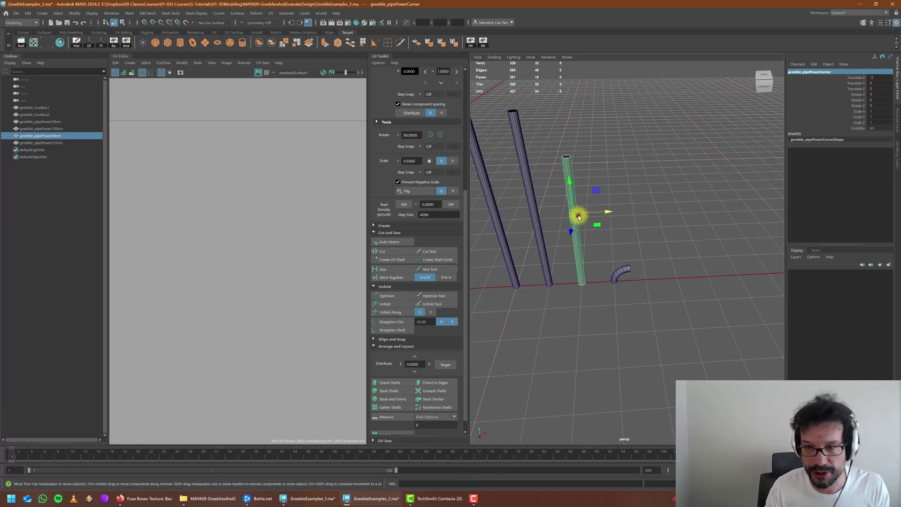
alt+middle_drag(579, 262, 619, 268)
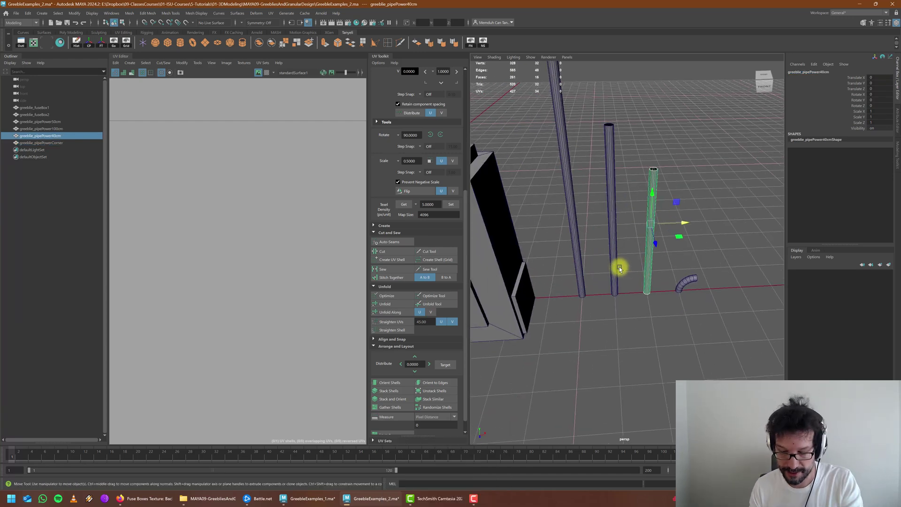
key(Insert)
middle_drag(653, 198, 665, 300)
key(Insert)
Step: Snap the pivots of the 50 cm and 100 cm pipes down to their bases on the grid
click(608, 211)
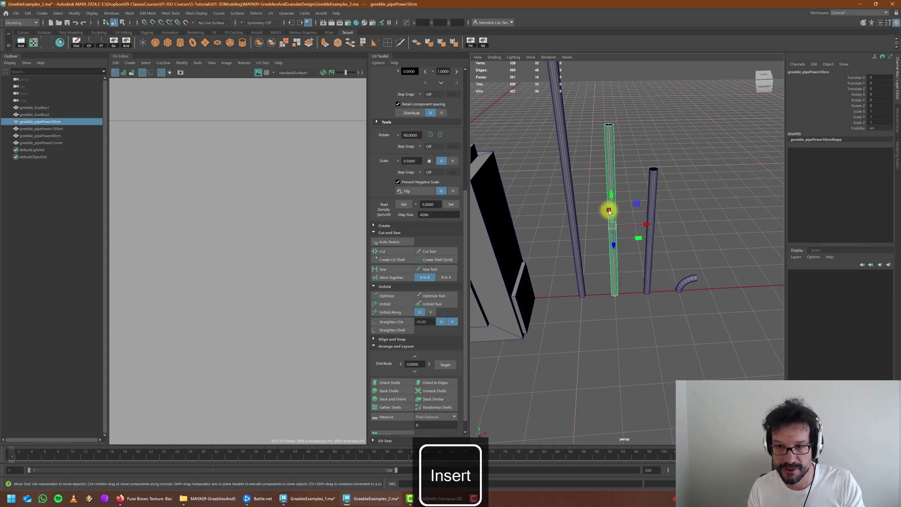
middle_drag(613, 196, 627, 297)
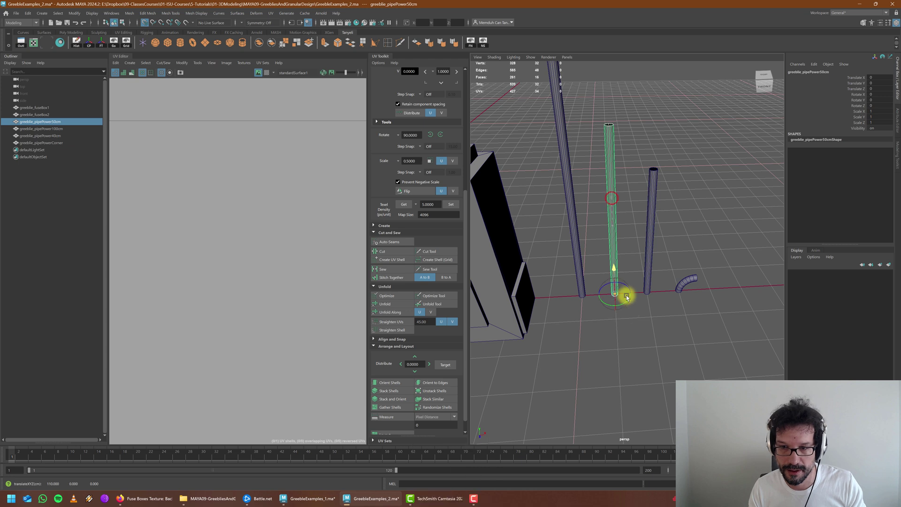
key(Insert)
click(569, 217)
key(Insert)
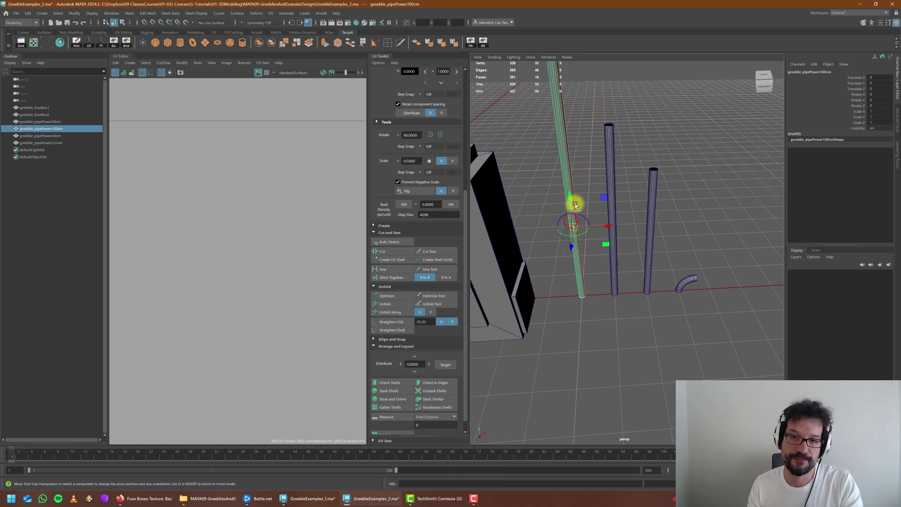
middle_drag(573, 197, 591, 295)
key(Insert)
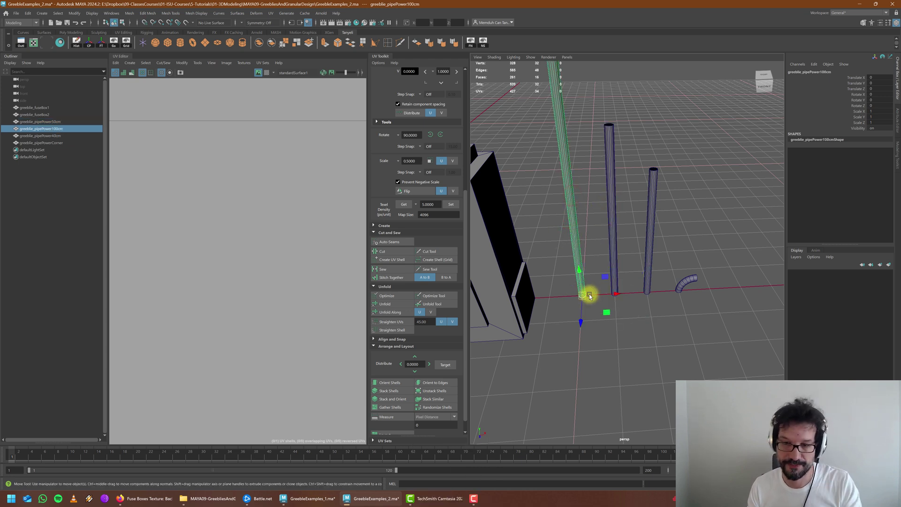
Step: Duplicate the 40 cm pipe and snap the copy along X to Translate X 30, past the corner bend
alt+drag(587, 294, 583, 263)
click(592, 258)
key(ctrl+d)
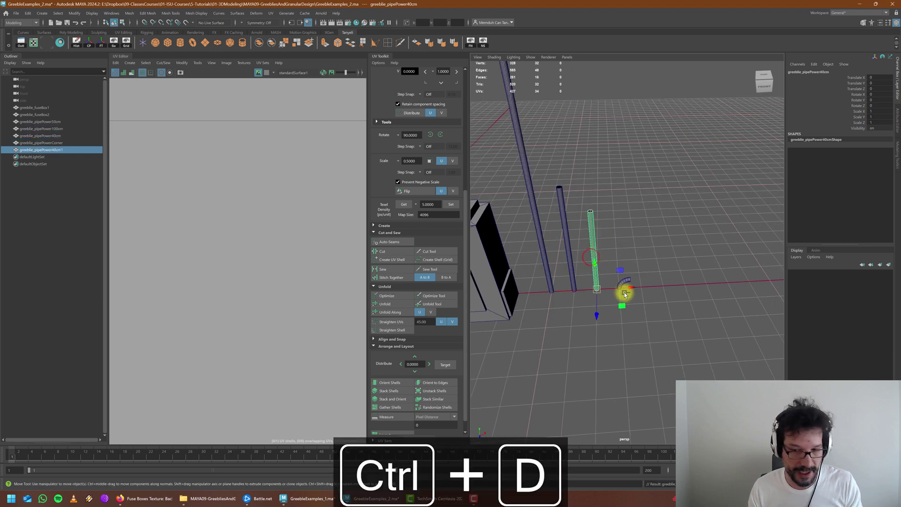
mouse_move(627, 289)
mouse_down()
mouse_move(661, 288)
mouse_move(669, 301)
mouse_move(617, 295)
mouse_up()
key(space)
key(space)
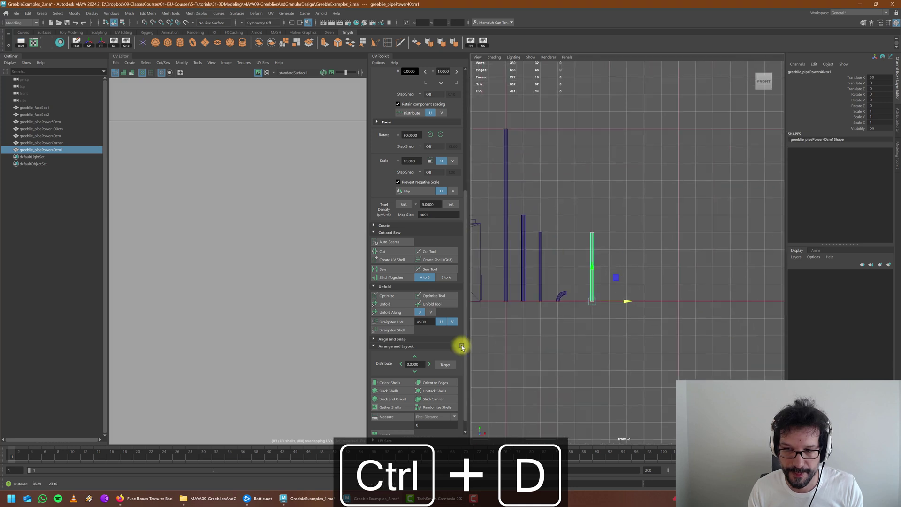
alt+right_drag(460, 344, 539, 334)
alt+middle_drag(539, 334, 650, 321)
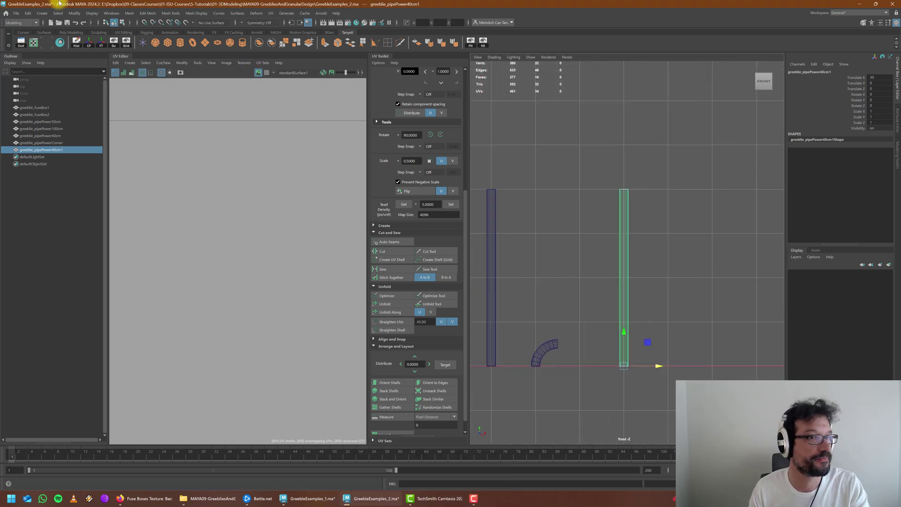
Step: Shorten the duplicated pipe to one grid cell tall by snapping its top vertices down to the grid line
click(125, 42)
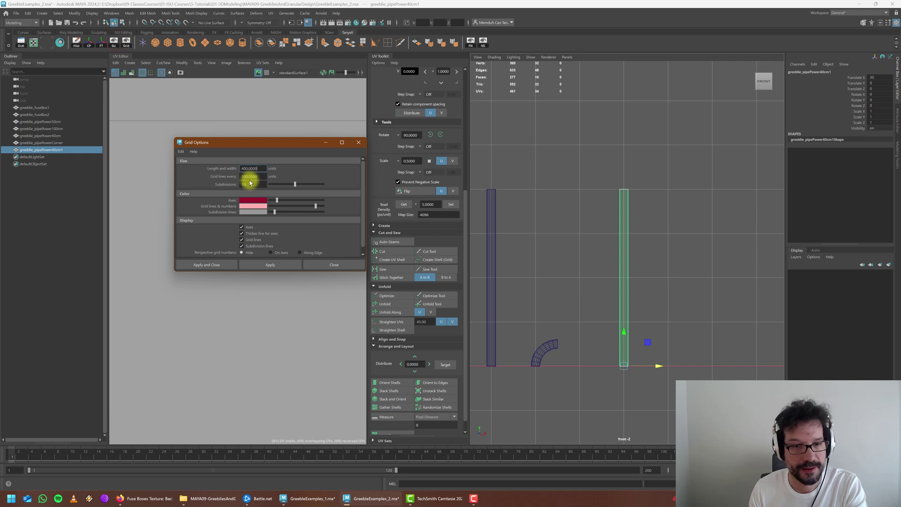
click(321, 264)
right_drag(630, 214, 587, 214)
drag(563, 161, 662, 202)
key(x)
drag(622, 151, 641, 316)
scroll(624, 359, up, 5)
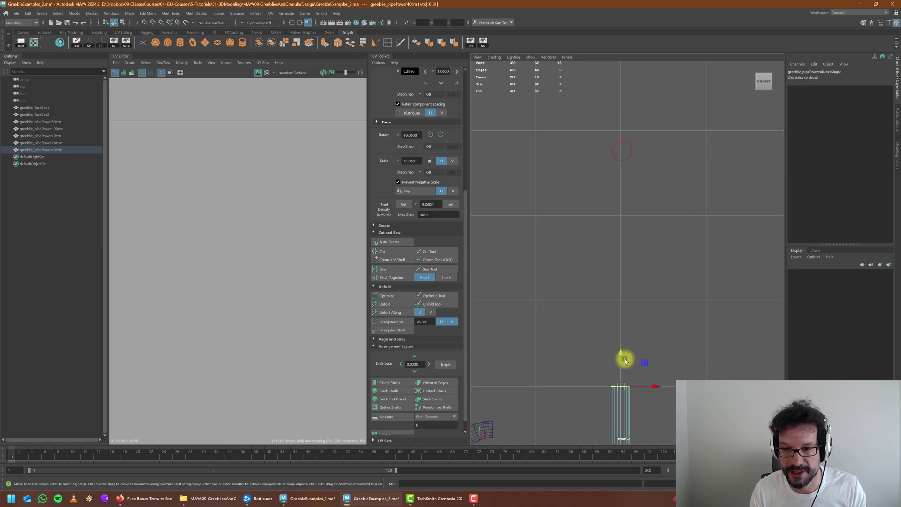
alt+middle_drag(625, 360, 633, 319)
right_drag(633, 319, 662, 283)
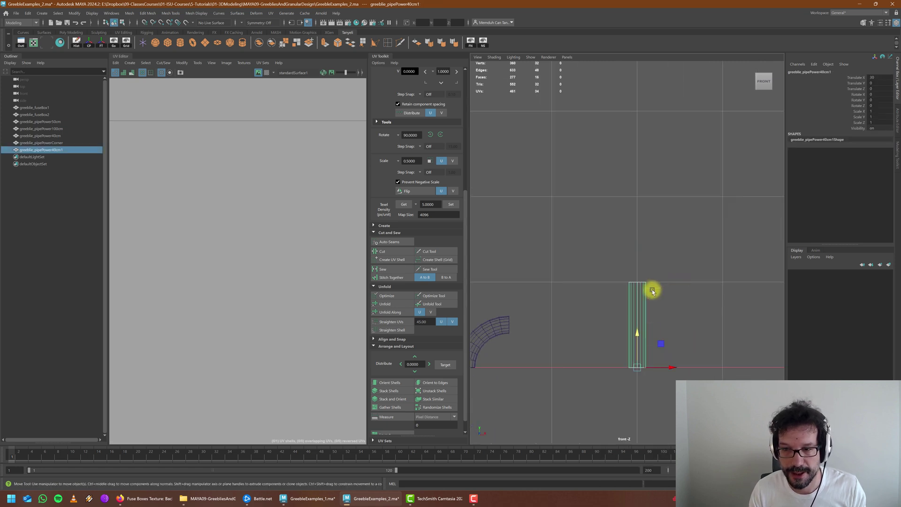
Step: Rotate the short pipe to -90 degrees in Z so it lies horizontally along the X axis
key(e)
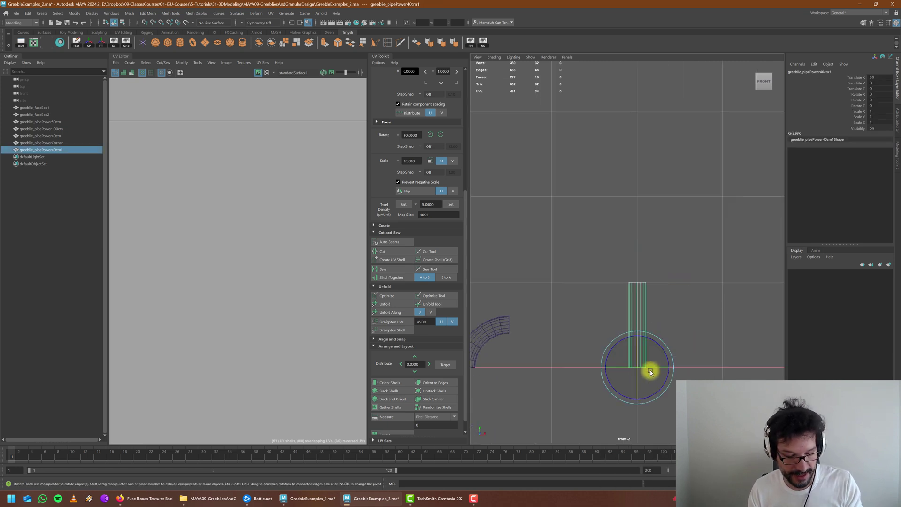
drag(662, 350, 674, 376)
alt+middle_drag(713, 346, 674, 342)
key(w)
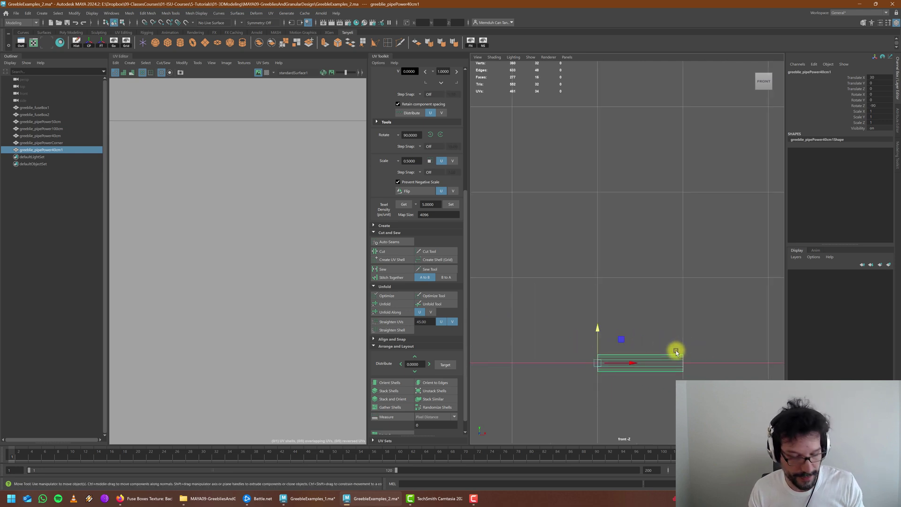
Step: Duplicate the horizontal short pipe and rotate the copy upright to 0 degrees in Z
key(ctrl+d)
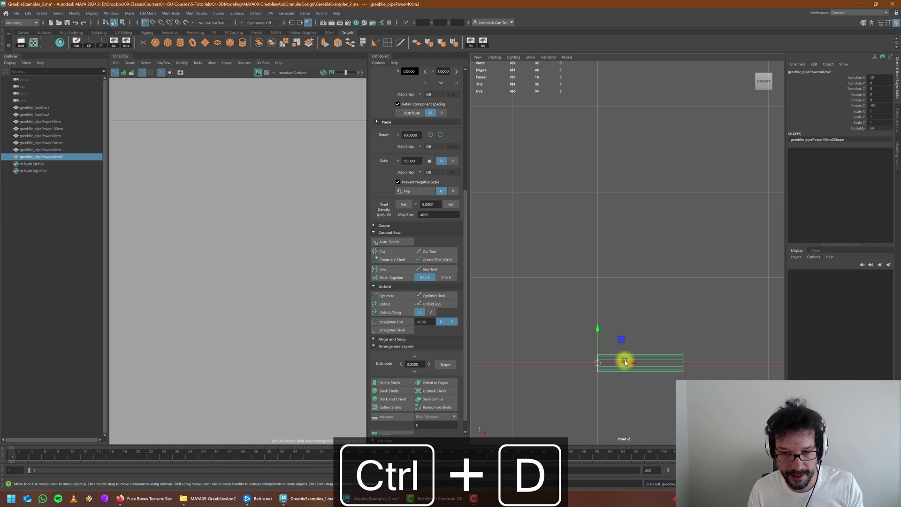
key(e)
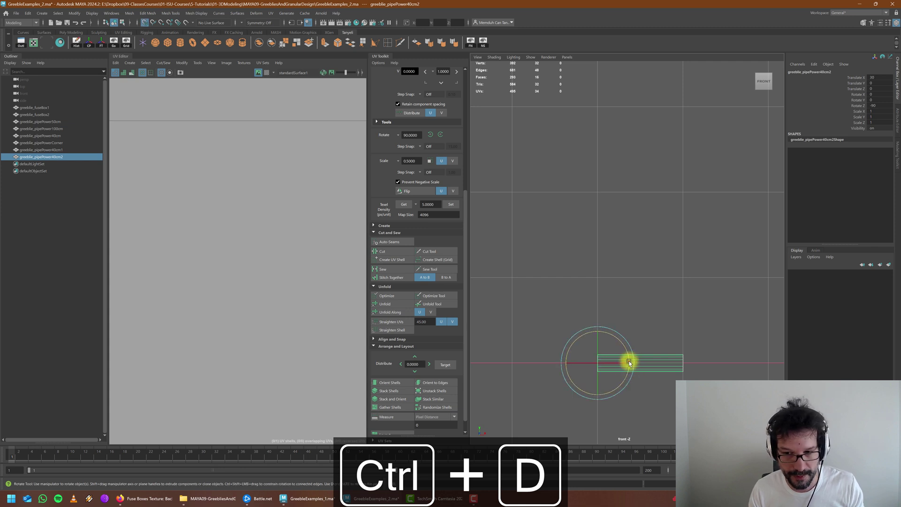
drag(629, 363, 589, 300)
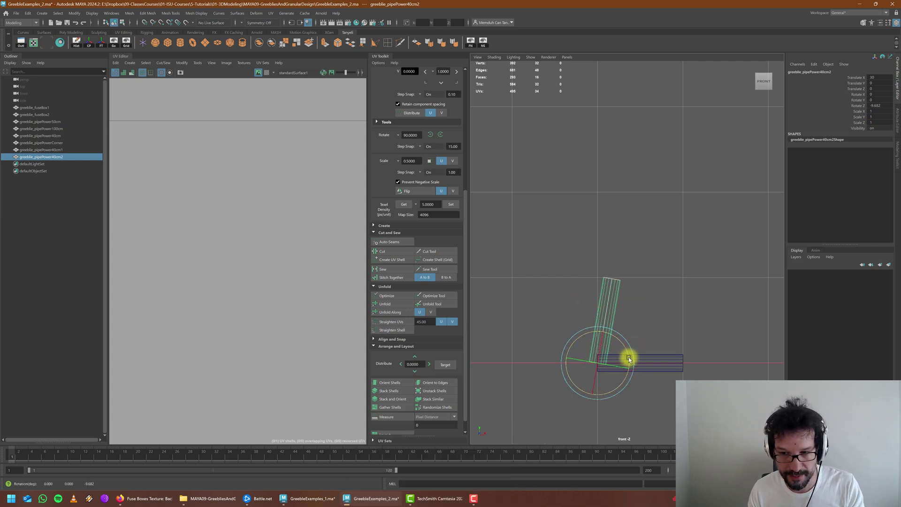
drag(629, 359, 630, 349)
key(w)
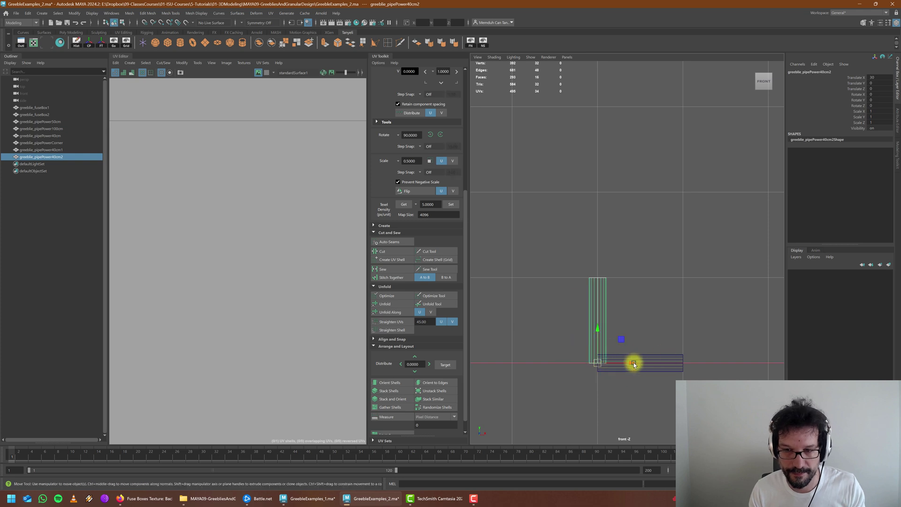
Step: Increase the grid subdivisions and snap the upright pipe along X to the horizontal pipe's middle, at Translate X 35
click(112, 44)
click(254, 182)
click(215, 265)
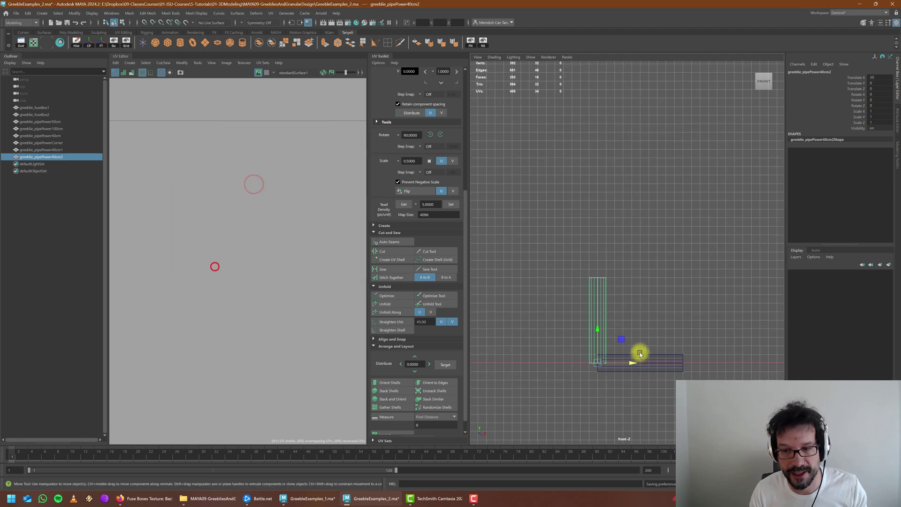
drag(640, 353, 649, 365)
Step: Snap the upright pipe's top vertices down to a height of 8 units and return to object mode
alt+middle_drag(637, 335, 730, 295)
alt+right_drag(729, 295, 635, 291)
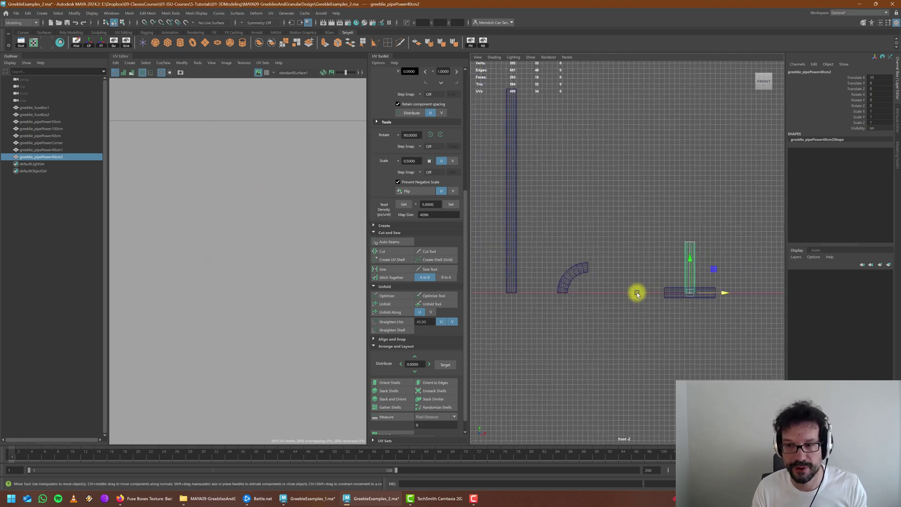
alt+middle_drag(669, 282, 629, 296)
alt+right_drag(630, 295, 624, 242)
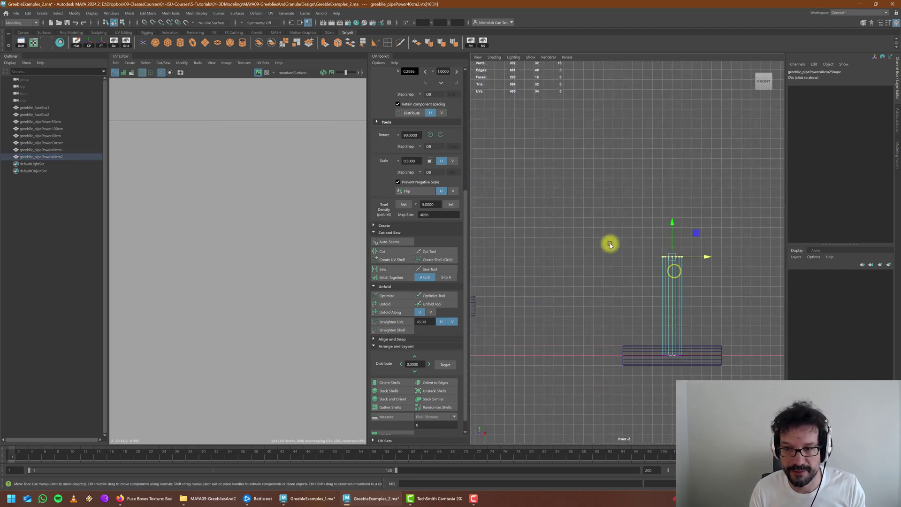
mouse_move(675, 258)
mouse_down()
mouse_move(672, 228)
mouse_move(678, 269)
mouse_up()
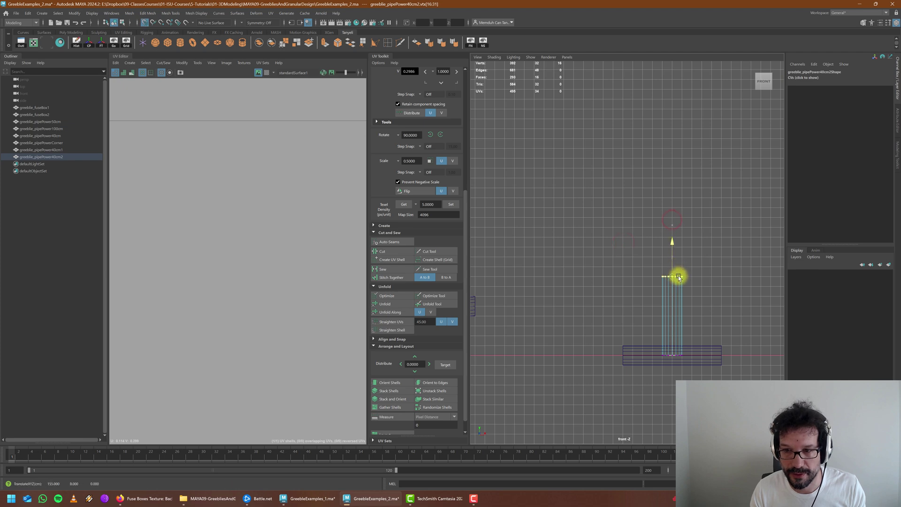
right_drag(670, 353, 689, 300)
Step: Examine in the perspective view how the upright pipe intersects the horizontal one at the T-junction
key(space)
key(space)
key(f)
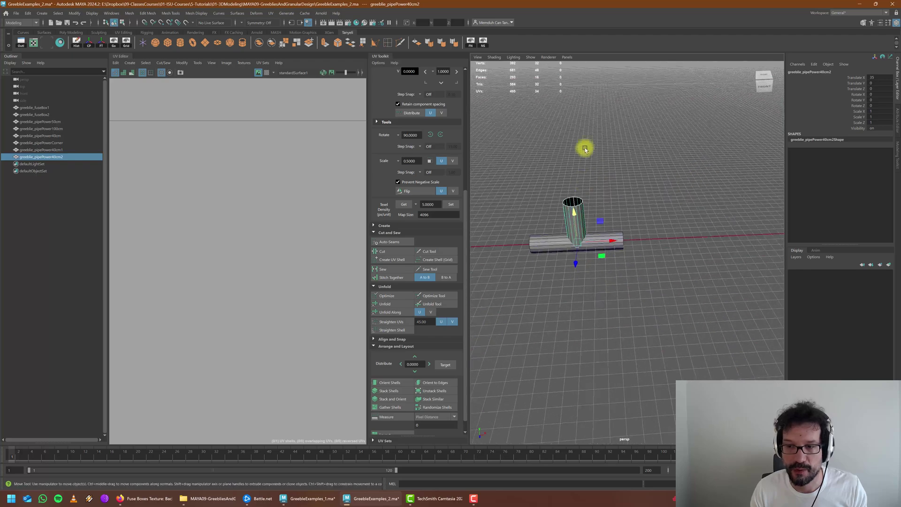
alt+drag(583, 147, 667, 298)
scroll(651, 255, down, 5)
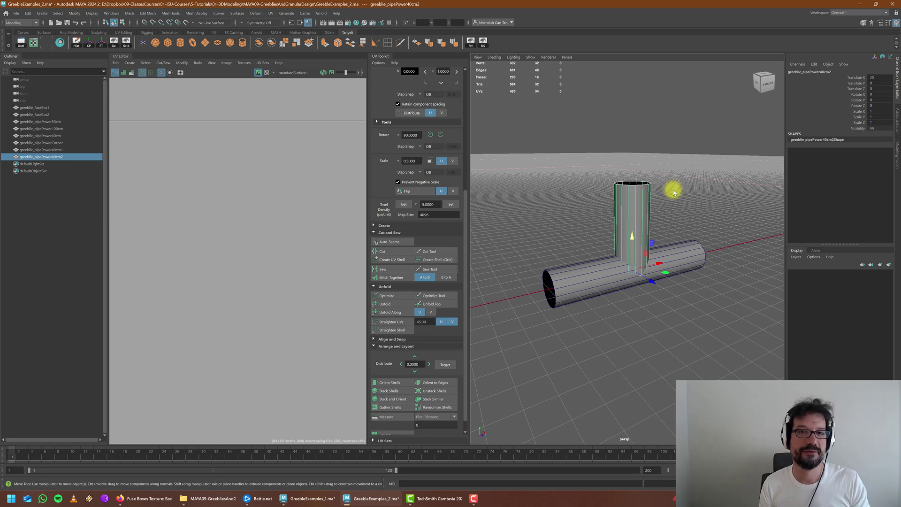
alt+right_drag(673, 189, 671, 317)
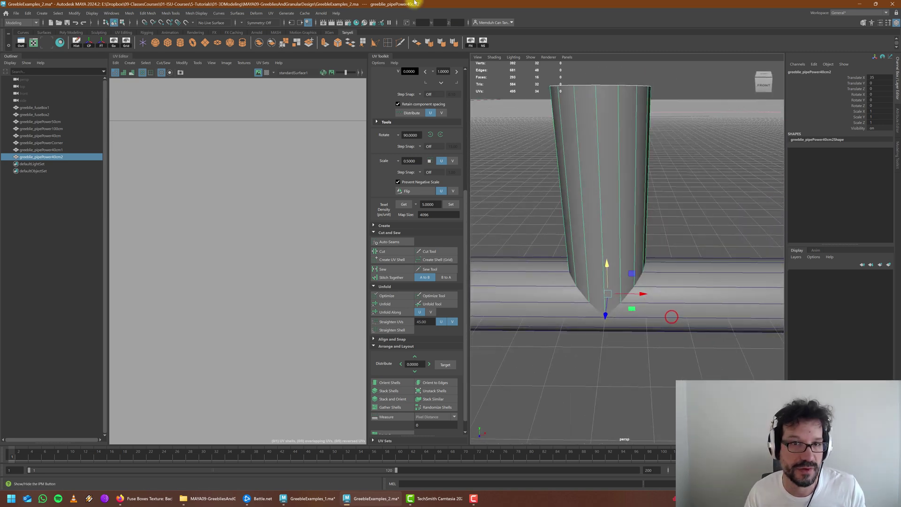
alt+drag(536, 207, 606, 239)
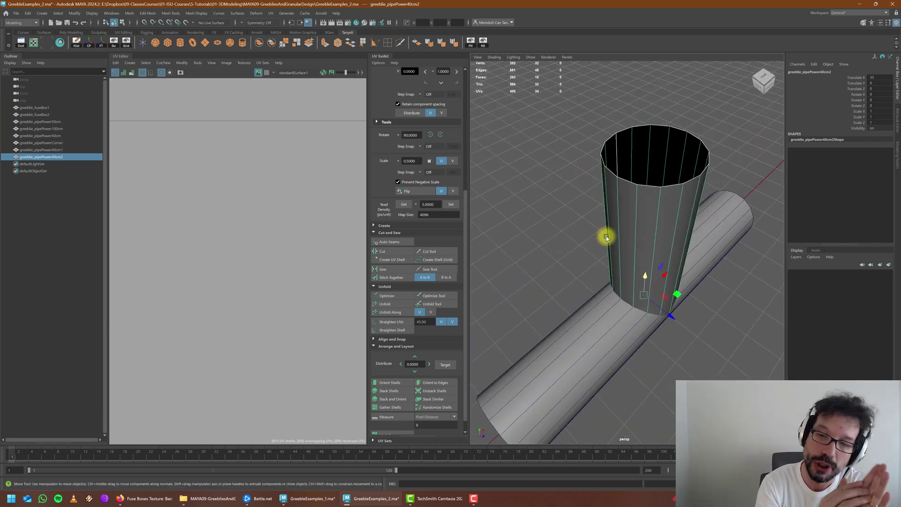
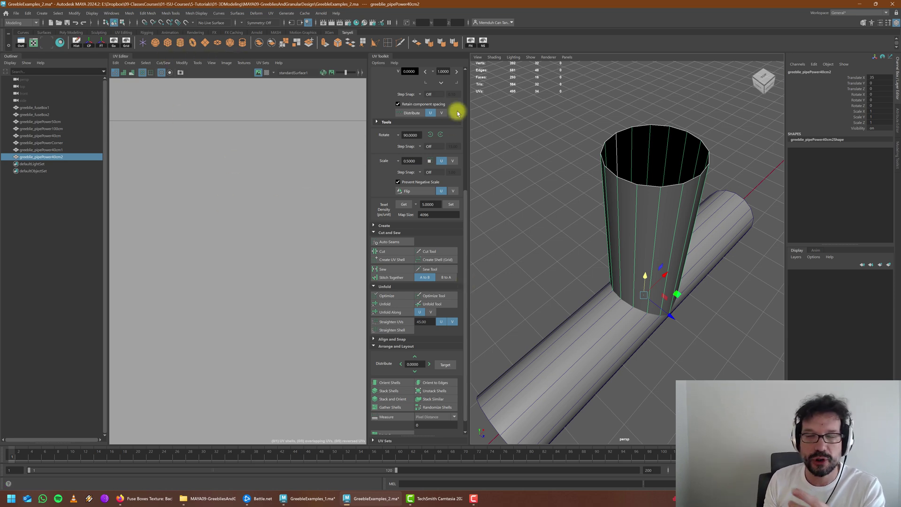
scroll(559, 198, down, 5)
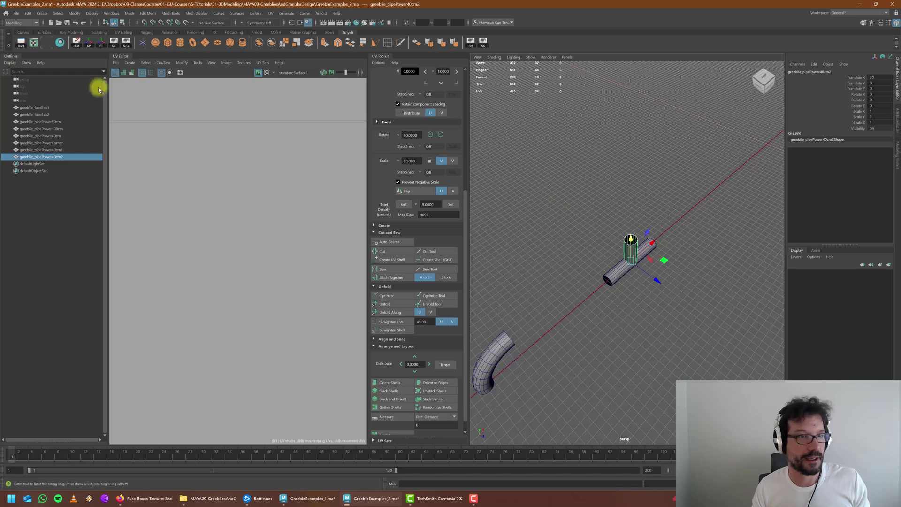
Step: Create a polygon cylinder and place it on the horizontal pipe beside the upright pipe, at Translate X 158 and Translate Y 1
click(182, 43)
alt+drag(580, 271, 552, 320)
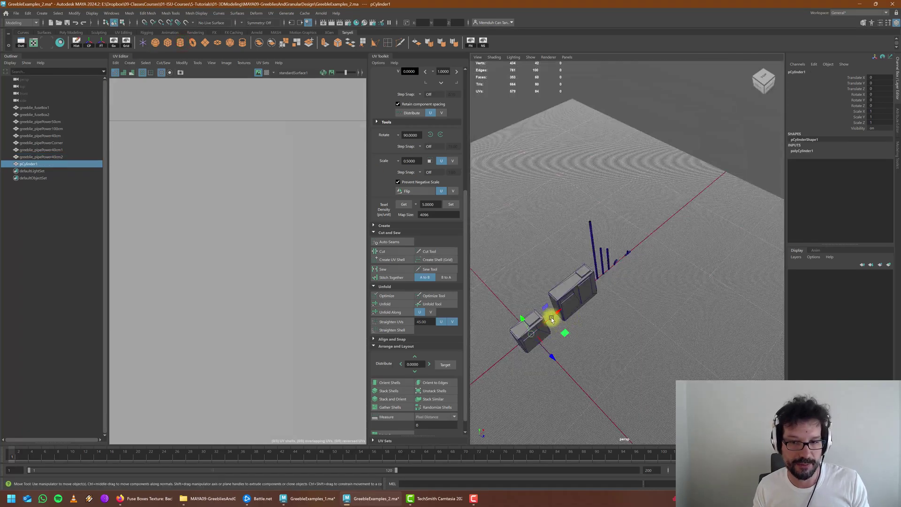
click(545, 311)
click(28, 163)
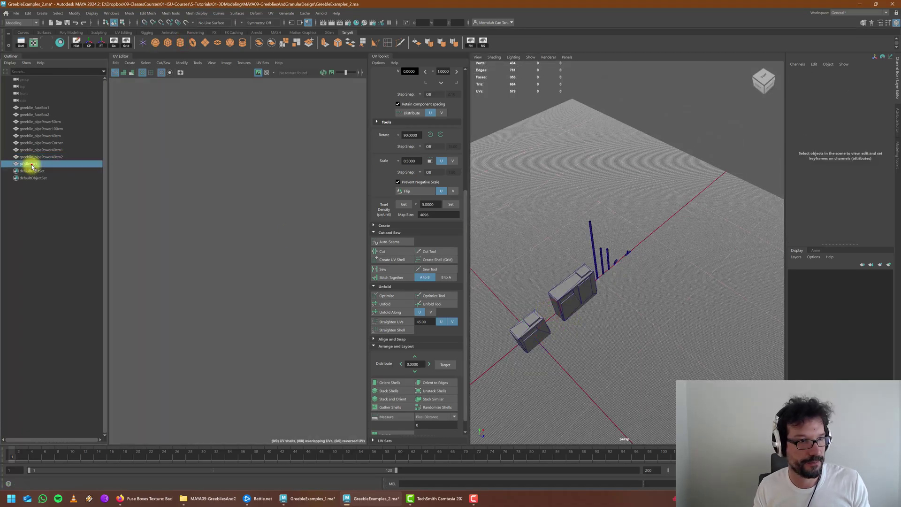
drag(553, 311, 650, 274)
scroll(632, 249, up, 15)
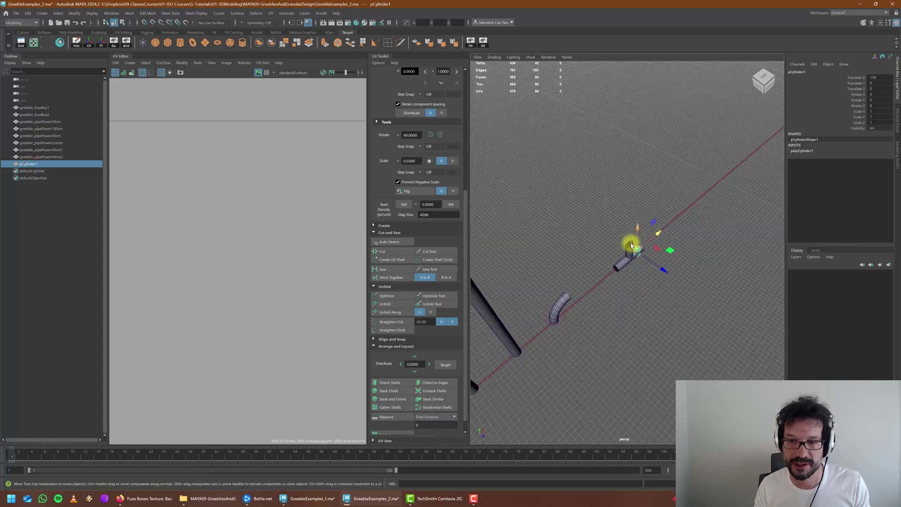
alt+drag(658, 306, 671, 262)
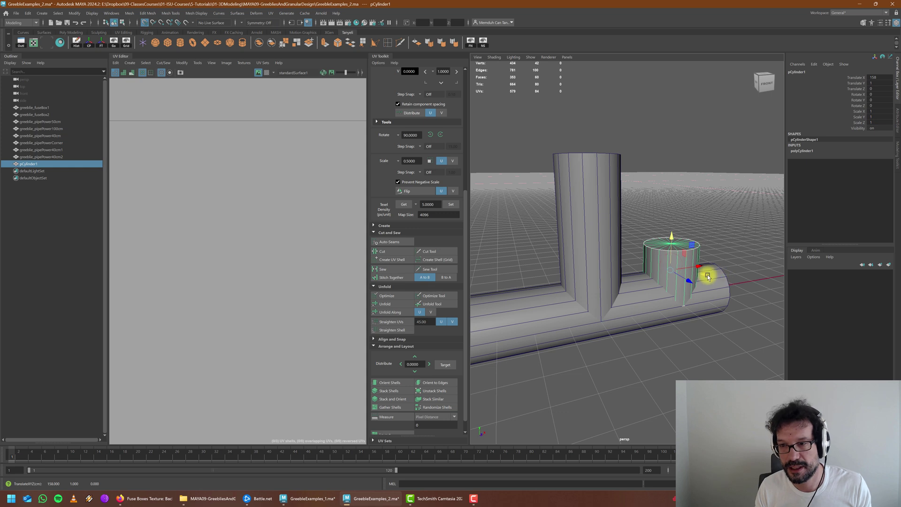
Step: Set the cylinder's height to 5 and raise it to Translate Y 2.5
click(812, 151)
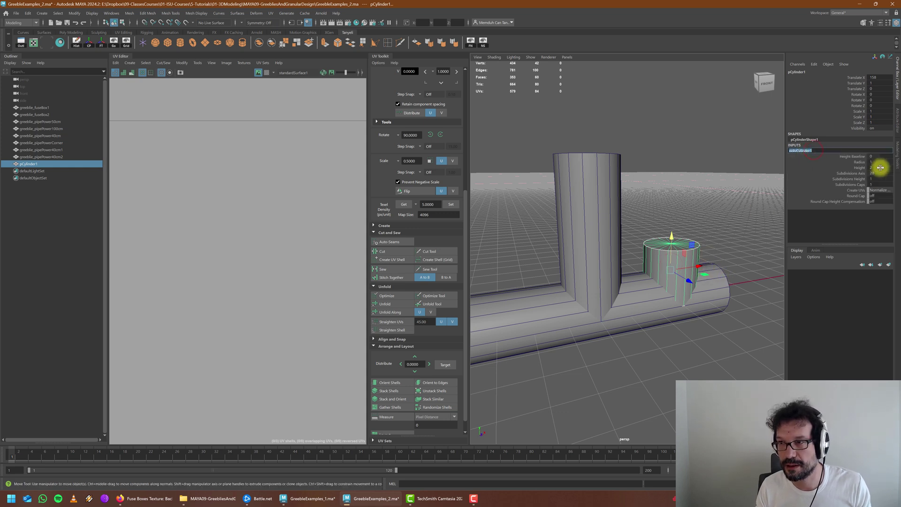
text(5)
key(Return)
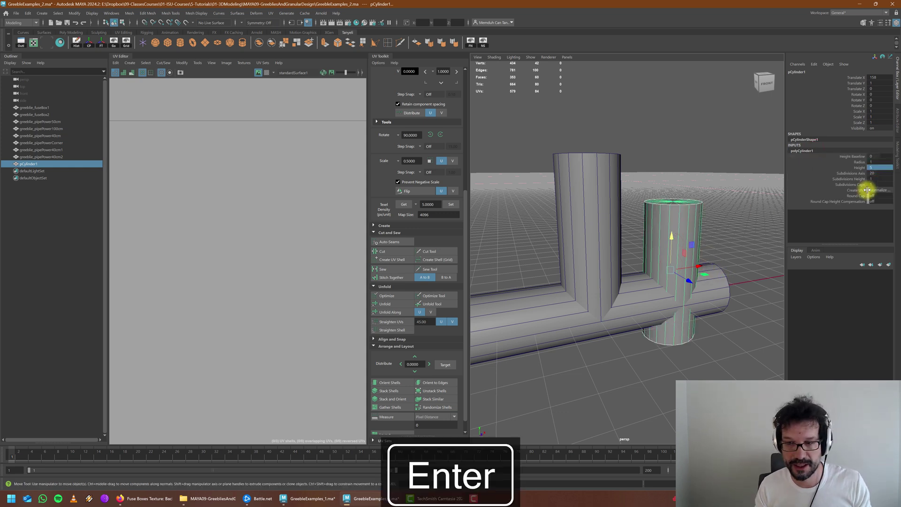
drag(668, 242, 678, 199)
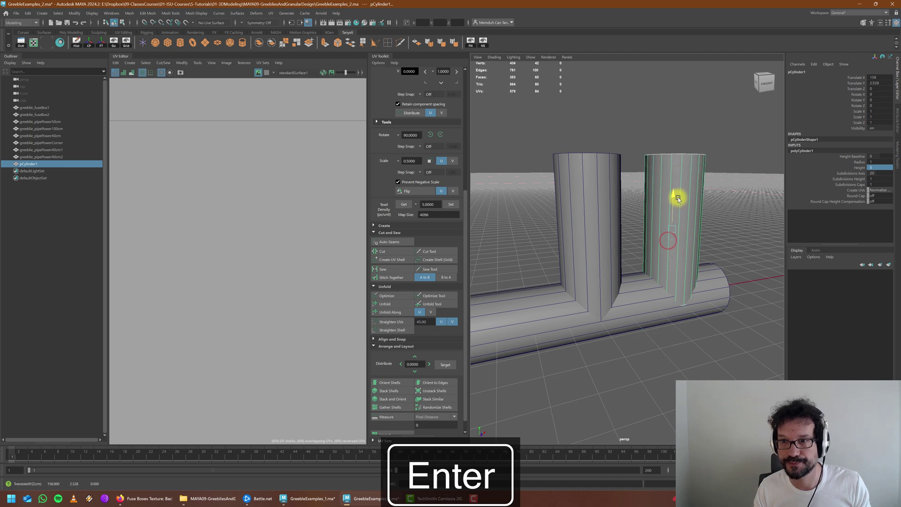
text(2)
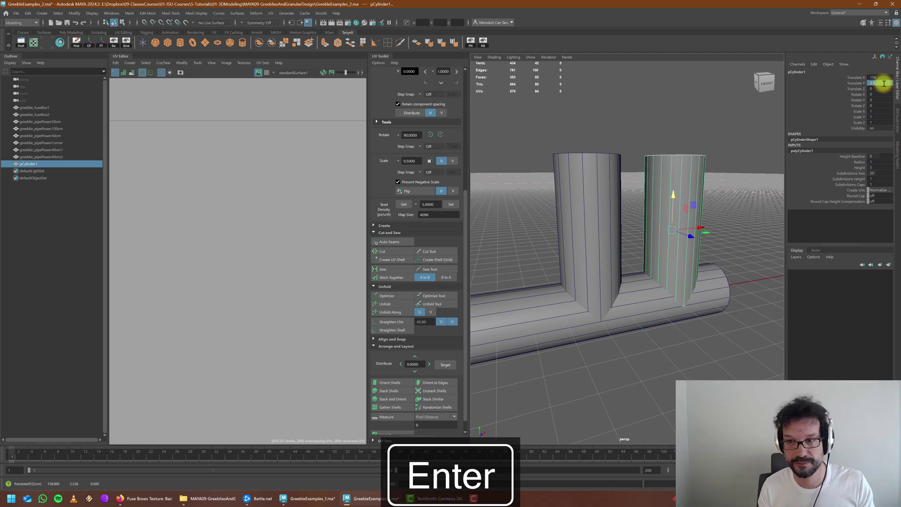
Step: Examine how the edges of the upright pipe and the comparison cylinder meet the horizontal pipe's lengthwise edges
alt+drag(754, 140, 726, 172)
alt+middle_drag(726, 171, 682, 203)
alt+drag(680, 204, 735, 207)
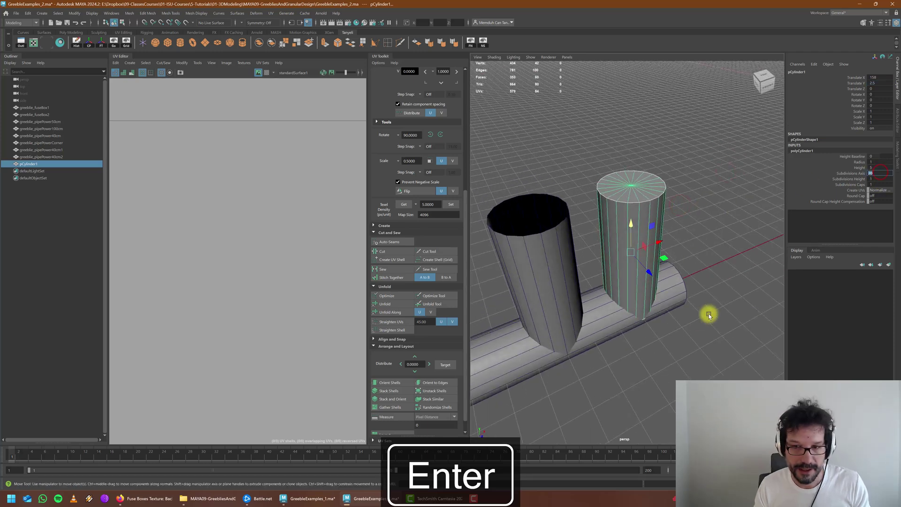
alt+drag(719, 326, 690, 328)
alt+middle_drag(712, 328, 708, 265)
scroll(571, 265, up, 5)
alt+middle_drag(536, 204, 608, 224)
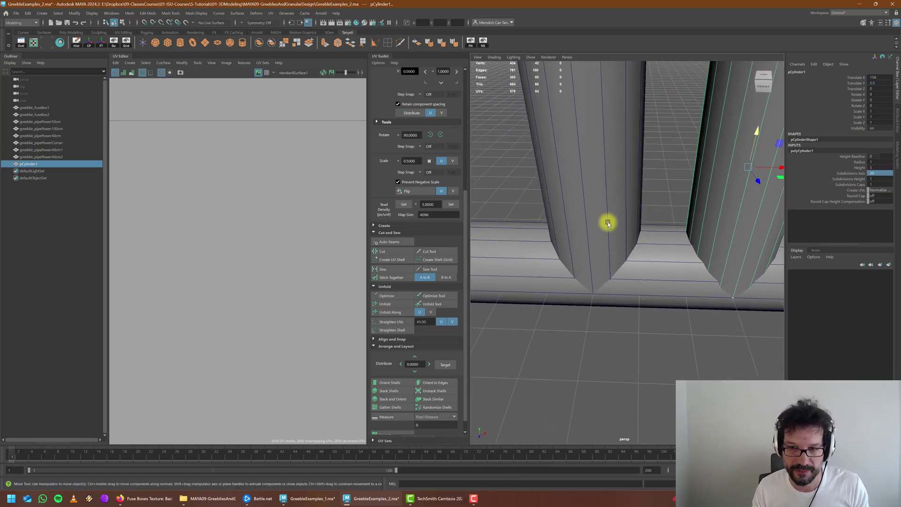
click(607, 223)
alt+drag(567, 261, 647, 240)
scroll(641, 267, up, 4)
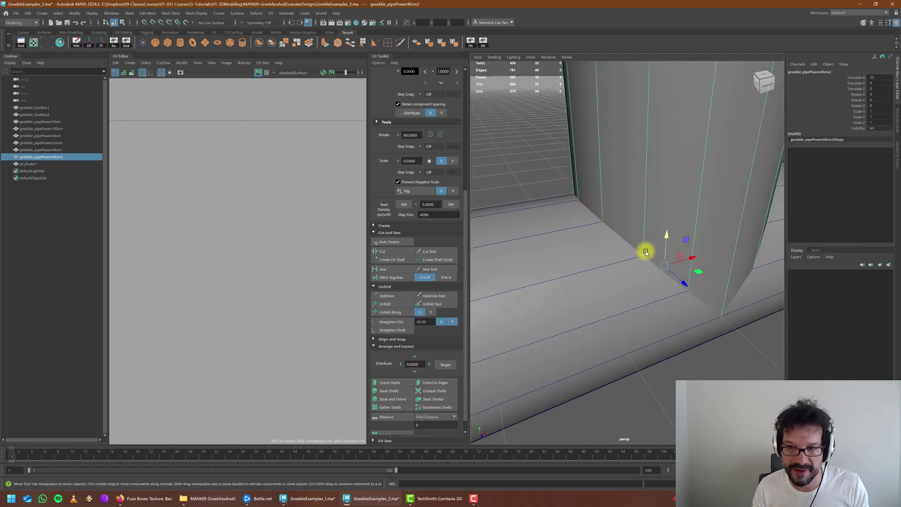
alt+drag(564, 231, 607, 231)
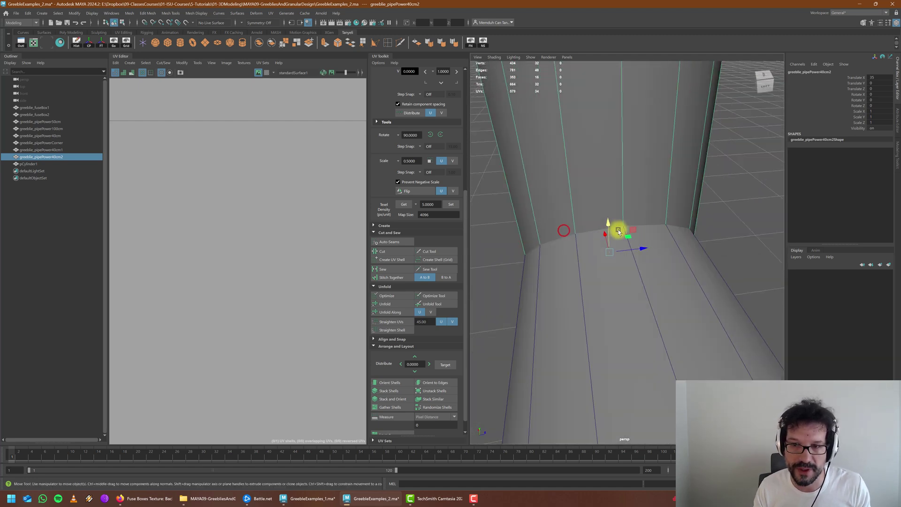
alt+drag(659, 242, 587, 214)
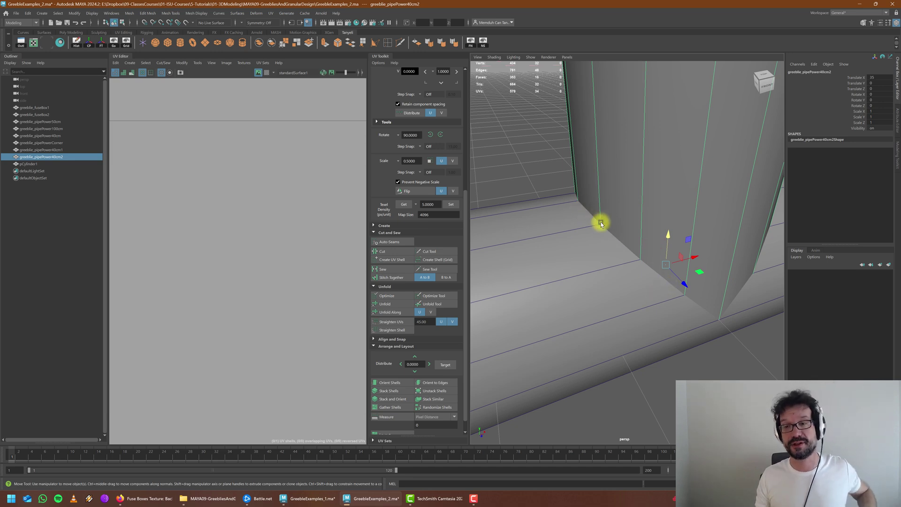
scroll(643, 250, down, 4)
alt+drag(677, 256, 625, 285)
scroll(623, 302, up, 4)
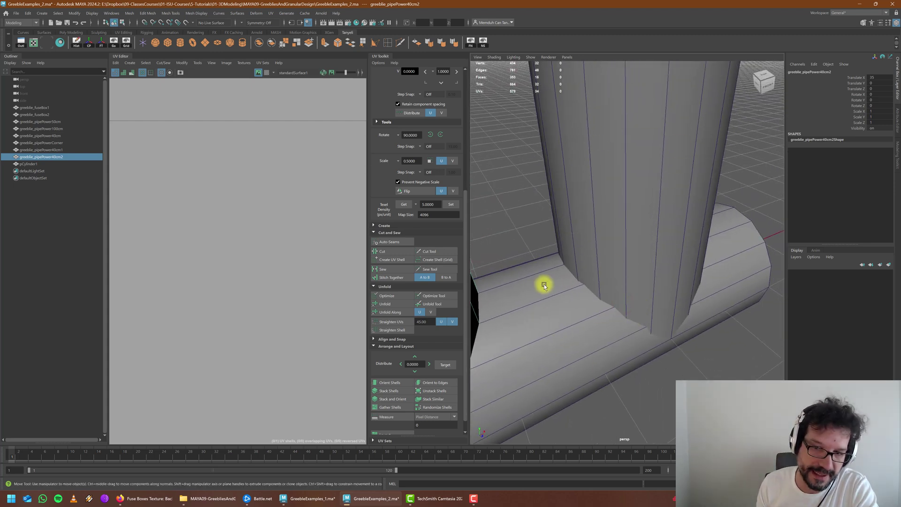
Step: Set the comparison cylinder's axis subdivisions to 16
click(629, 168)
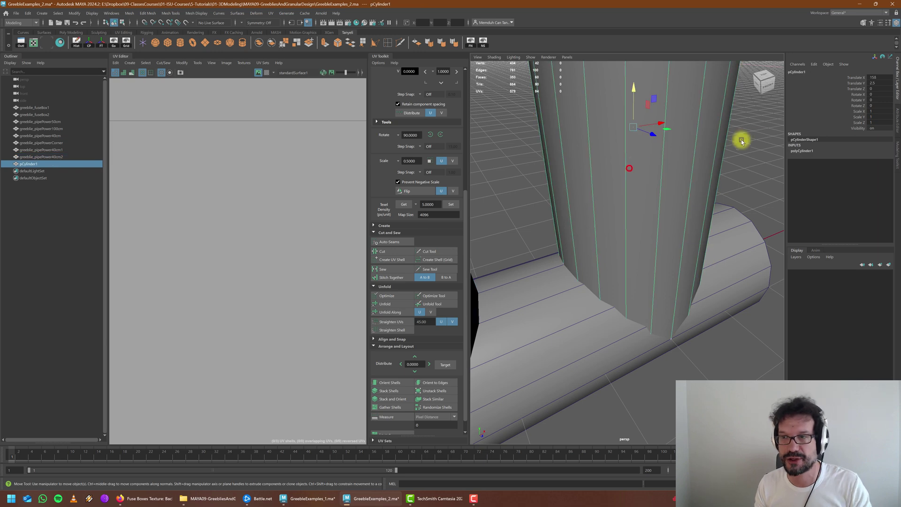
click(804, 151)
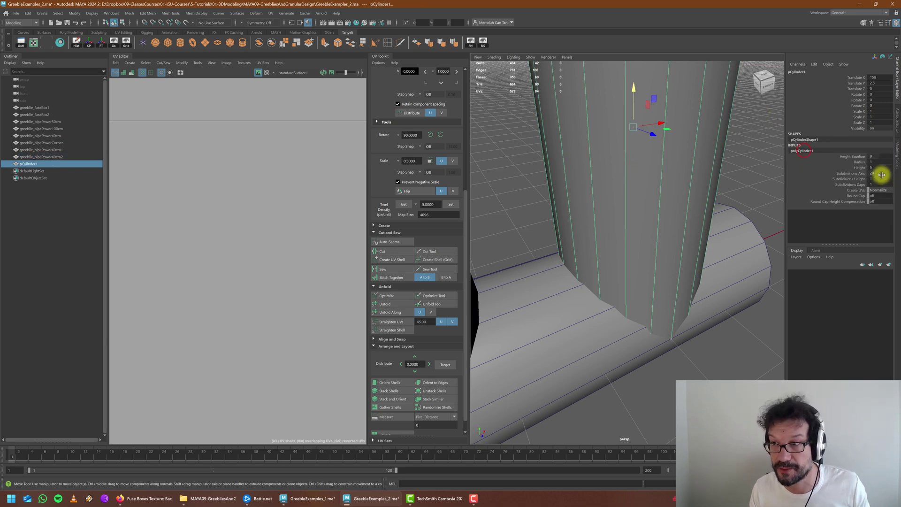
text(16)
key(Return)
alt+drag(689, 214, 623, 257)
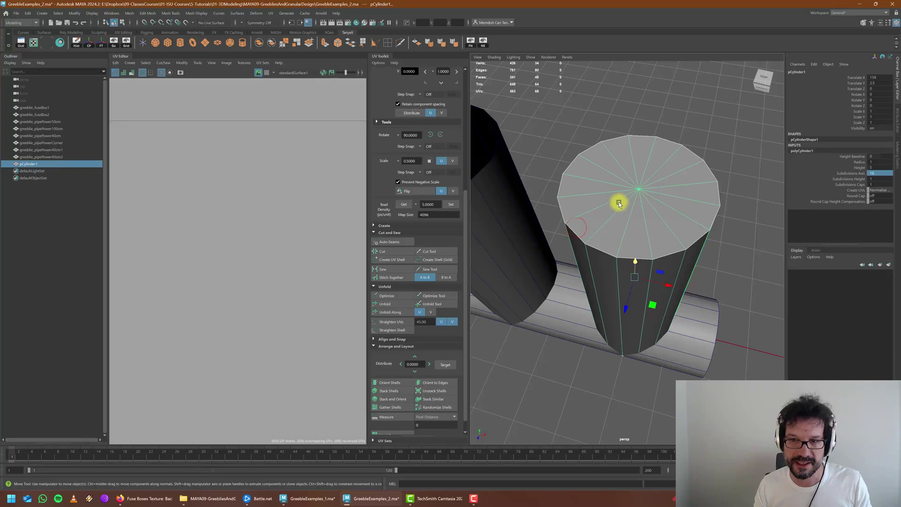
Step: Merge the horizontal and upright pipes of the T-junction with a Boolean Union
alt+drag(619, 202, 580, 326)
click(590, 308)
shift+click(596, 241)
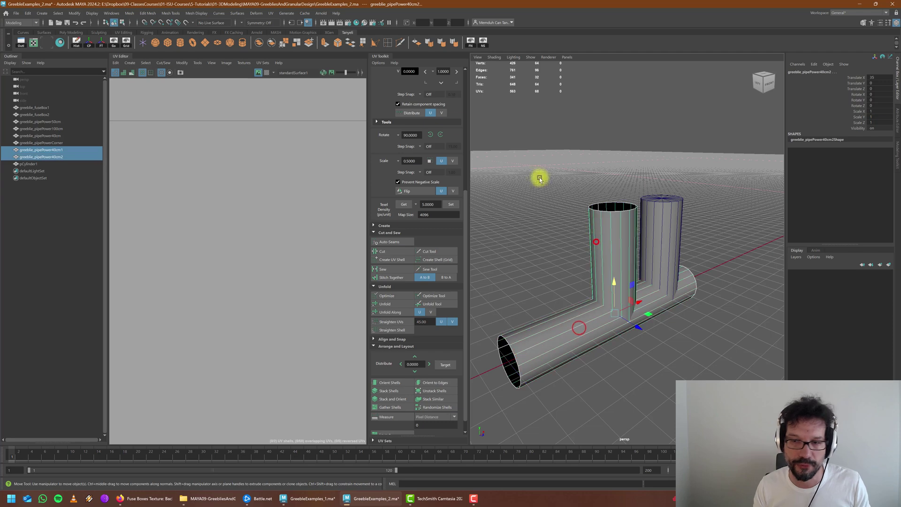
click(127, 13)
mouse_move(143, 34)
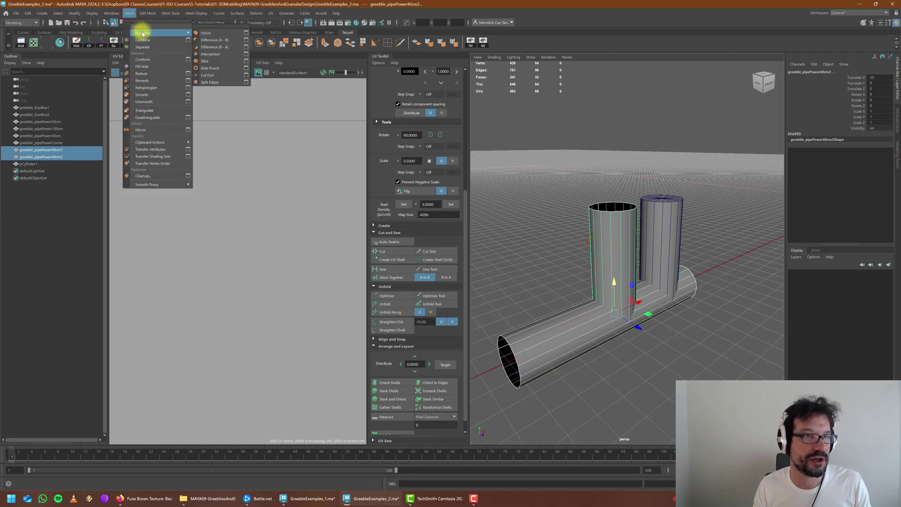
click(212, 33)
Step: Inspect the merged pipe's intersection edges, delete its construction history and bring back its channel attributes
scroll(556, 232, up, 5)
alt+middle_drag(541, 243, 549, 233)
alt+drag(549, 233, 592, 226)
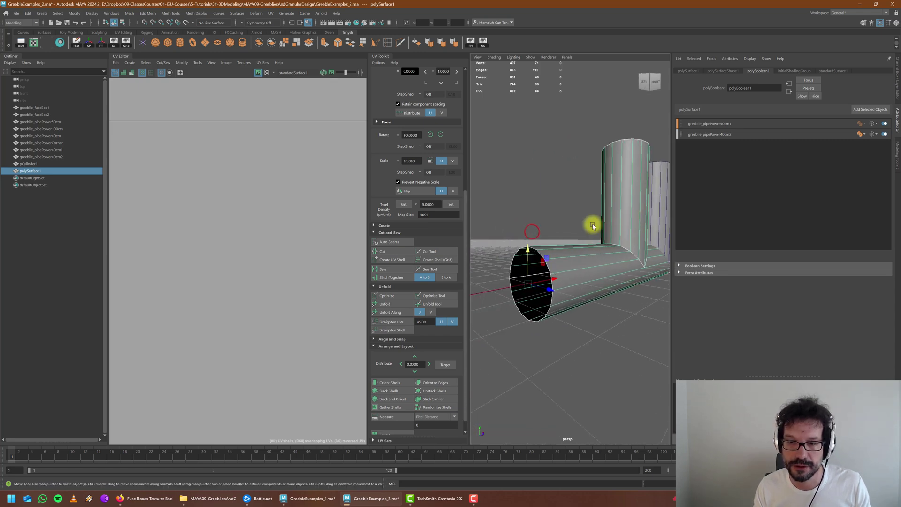
scroll(563, 254, up, 5)
mouse_move(561, 254)
alt+mouse_down()
mouse_move(576, 244)
mouse_move(560, 257)
alt+mouse_up()
alt+middle_drag(559, 258, 520, 261)
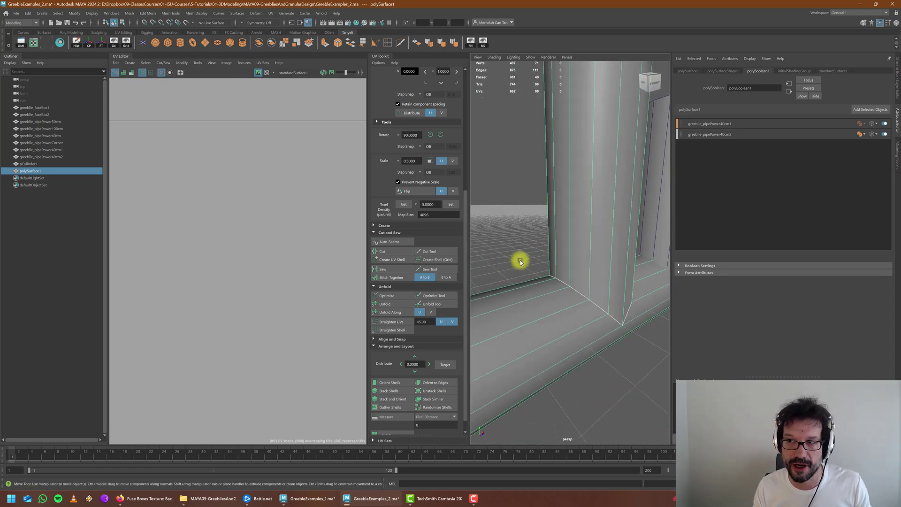
scroll(521, 260, down, 5)
alt+drag(555, 248, 546, 286)
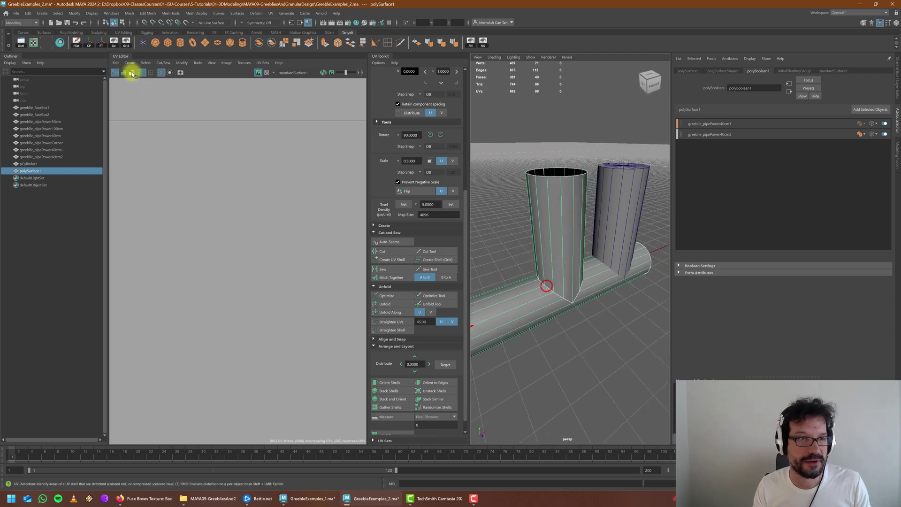
click(75, 42)
click(896, 86)
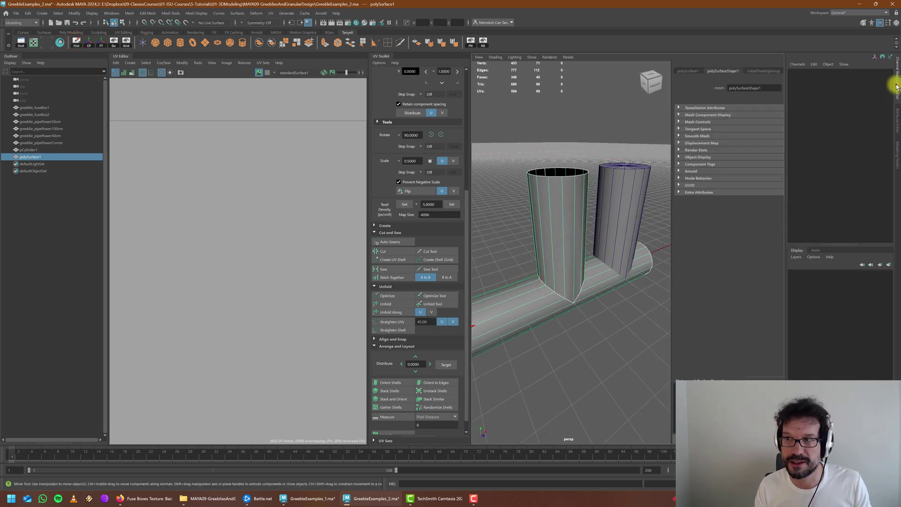
Step: Try to move the vertex at the lowest tip of the pipe intersection, and undo the move
alt+drag(616, 319, 621, 286)
scroll(625, 321, up, 4)
alt+drag(625, 320, 599, 284)
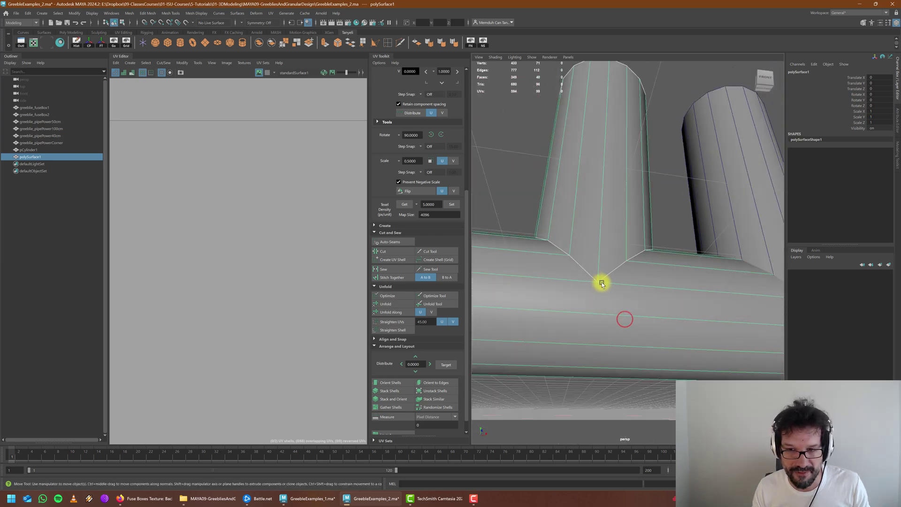
right_drag(604, 282, 570, 278)
click(598, 281)
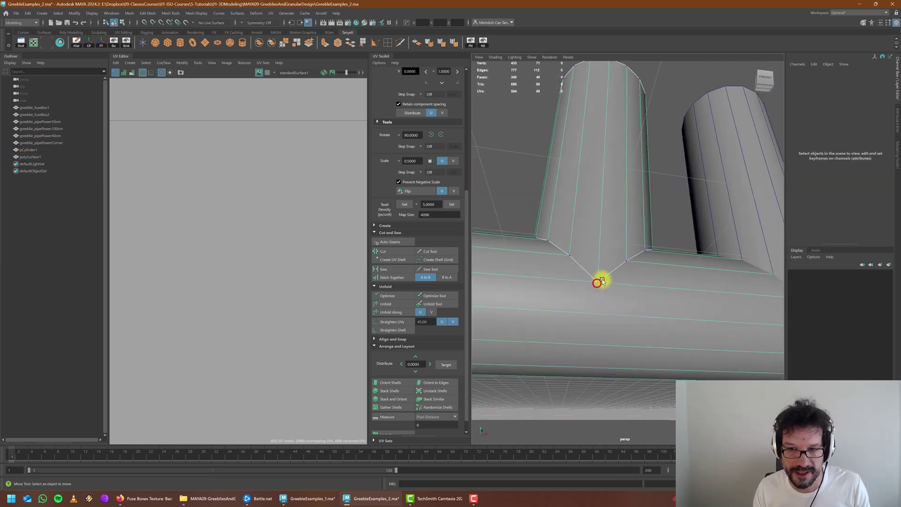
drag(599, 255, 634, 290)
scroll(614, 276, down, 5)
key(ctrl+z)
scroll(615, 295, up, 5)
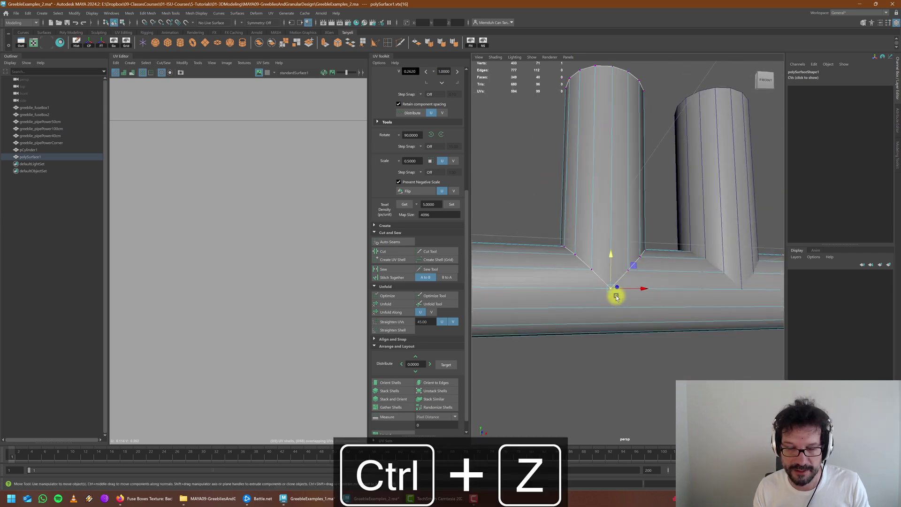
Step: Insert an edge loop around the underside of the horizontal pipe and align it directly below the intersection's lowest tip
alt+middle_drag(615, 296, 642, 263)
alt+drag(635, 279, 657, 271)
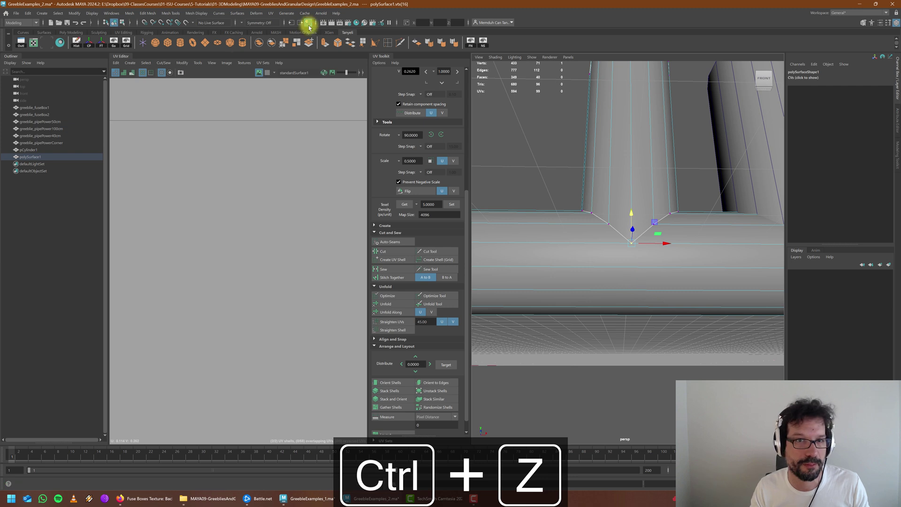
click(388, 47)
click(637, 266)
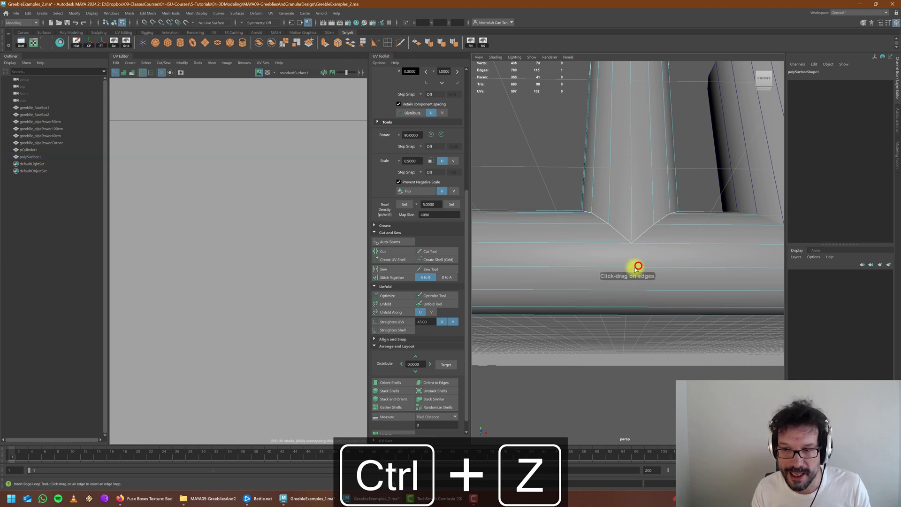
click(636, 268)
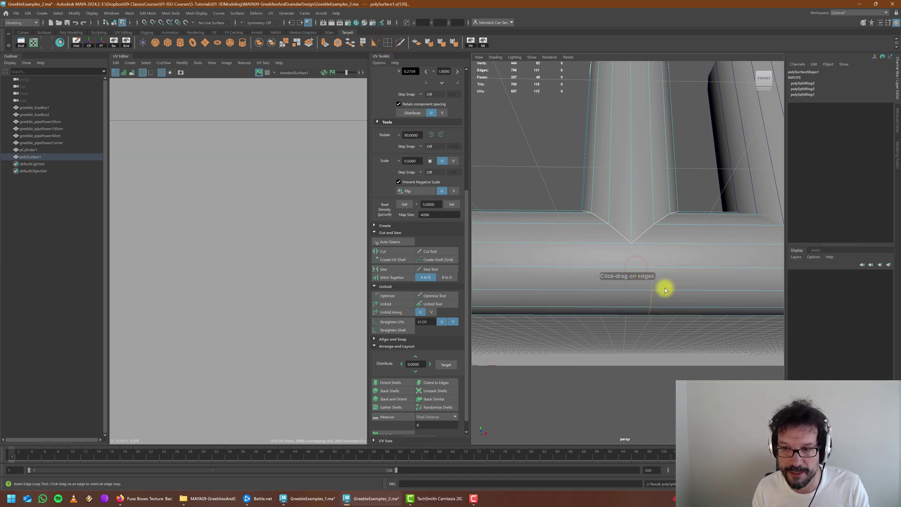
key(w)
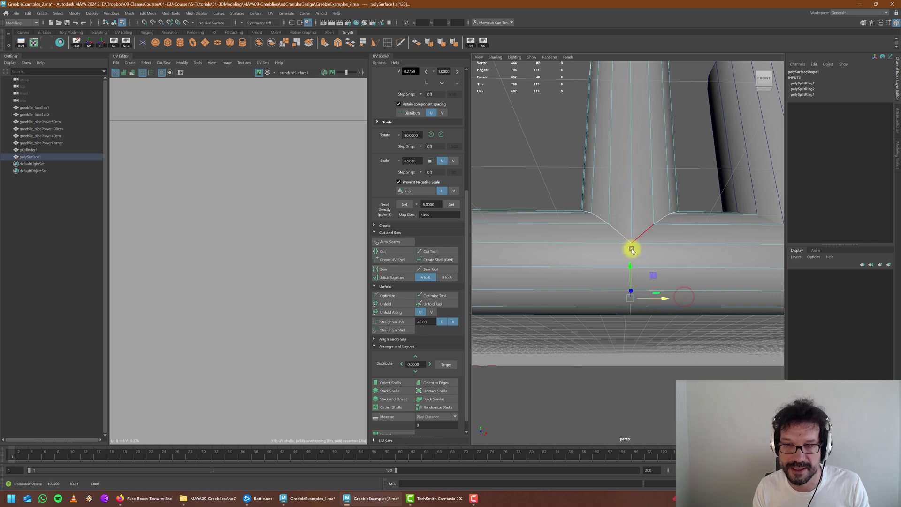
Step: Cut connecting edges with the Multi-Cut tool from the new underside loop to the intersection's lowest tip on both front and back
click(399, 44)
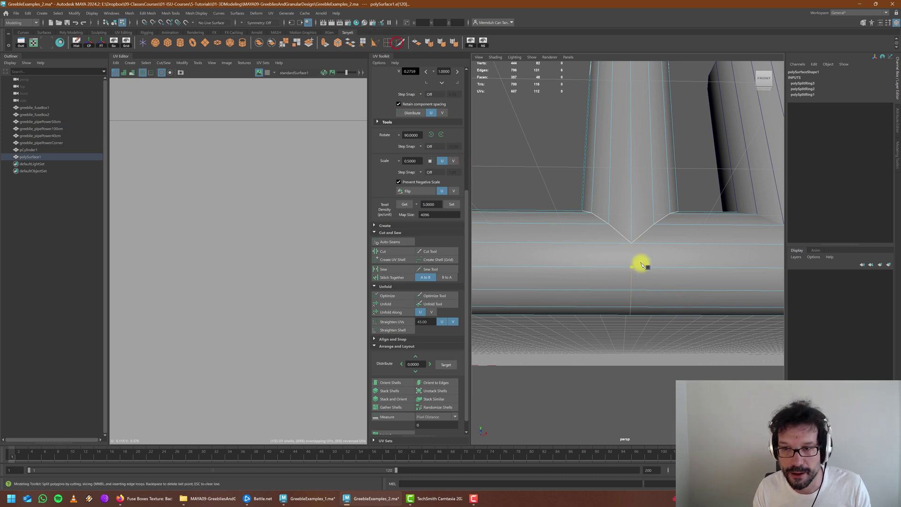
key(Return)
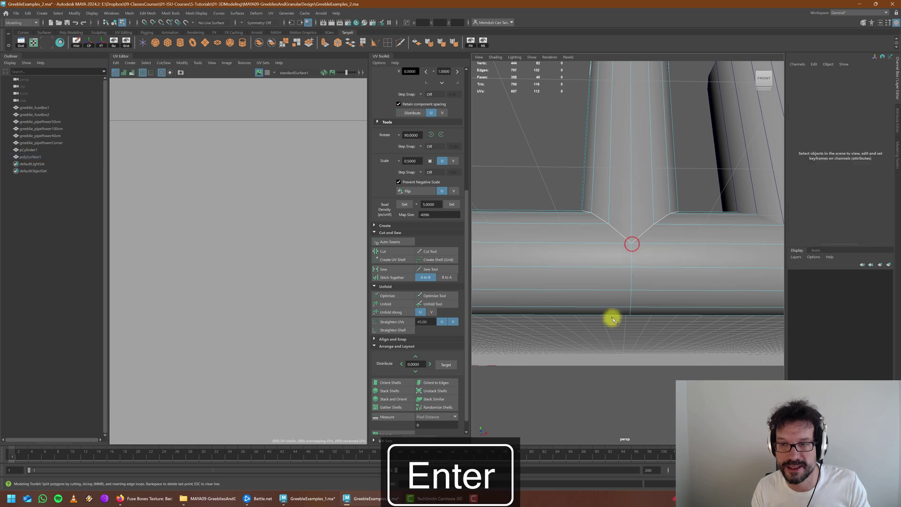
alt+drag(566, 271, 644, 272)
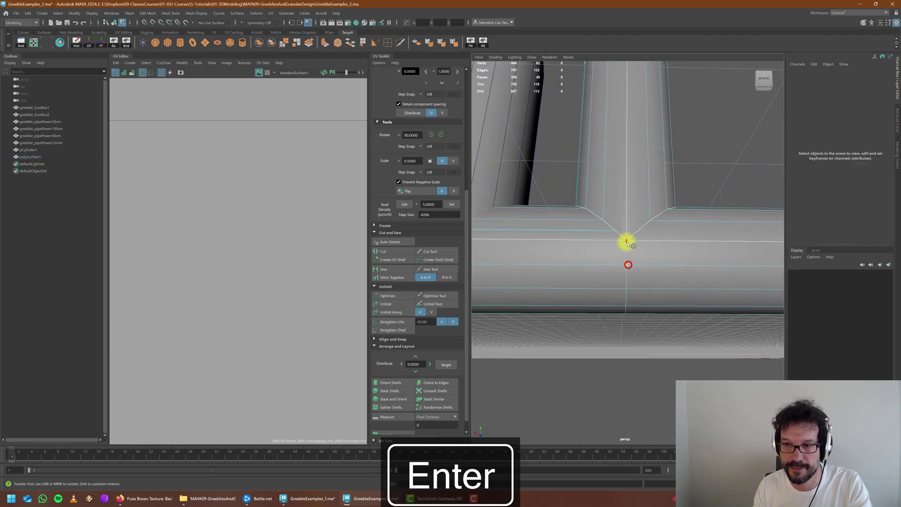
scroll(655, 274, down, 4)
alt+drag(626, 242, 621, 267)
scroll(633, 278, up, 5)
key(Return)
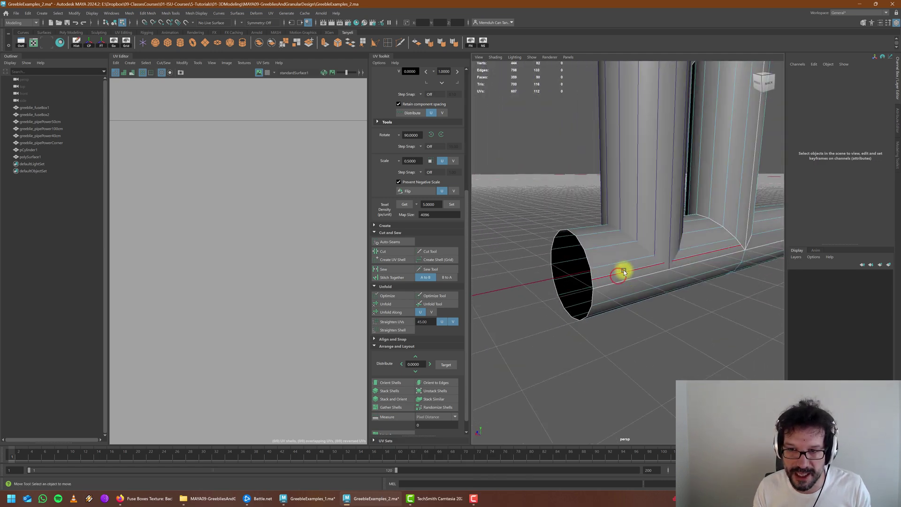
Step: Delete the horizontal pipe's lengthwise edge near the intersection's lowest tip on the back side
click(629, 288)
scroll(609, 300, up, 3)
key(ctrl+Delete)
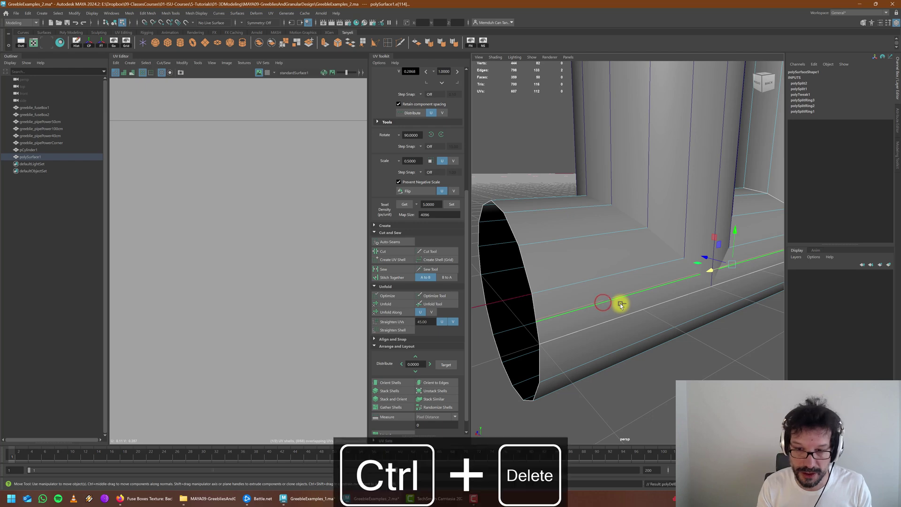
Step: Examine the vertices and edges around the T-junction's pipe intersection and its lowest tips from several sides
alt+drag(620, 305, 488, 306)
alt+middle_drag(593, 267, 599, 285)
alt+drag(611, 291, 577, 299)
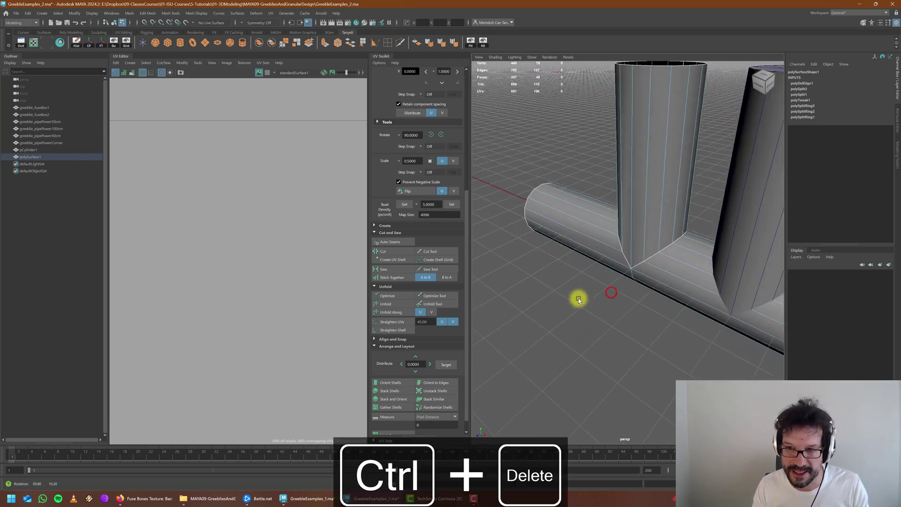
alt+middle_drag(628, 275, 596, 288)
alt+right_drag(595, 287, 587, 264)
click(578, 299)
alt+right_drag(626, 269, 601, 272)
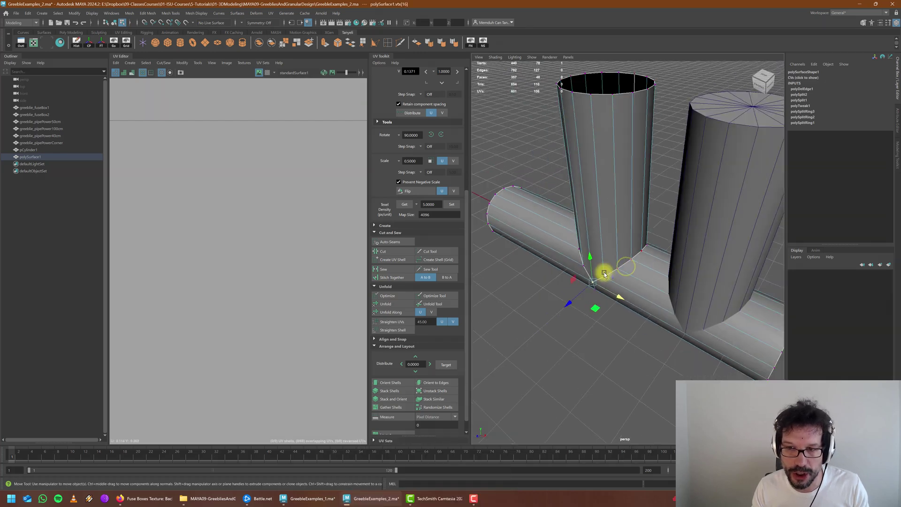
alt+drag(620, 270, 579, 240)
alt+right_drag(598, 268, 613, 281)
alt+drag(613, 281, 599, 293)
alt+right_drag(599, 294, 640, 316)
alt+drag(640, 316, 629, 312)
alt+right_drag(629, 311, 642, 261)
alt+drag(643, 261, 672, 254)
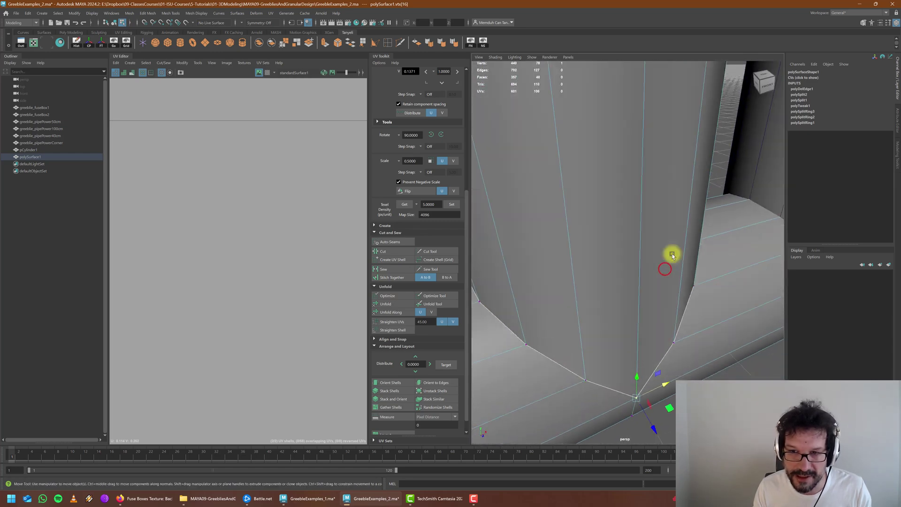
alt+right_drag(663, 268, 659, 276)
Step: Delete the vertices selected around the T-junction's pipe intersection and check the edge flow below the lowest tip
alt+drag(659, 276, 558, 214)
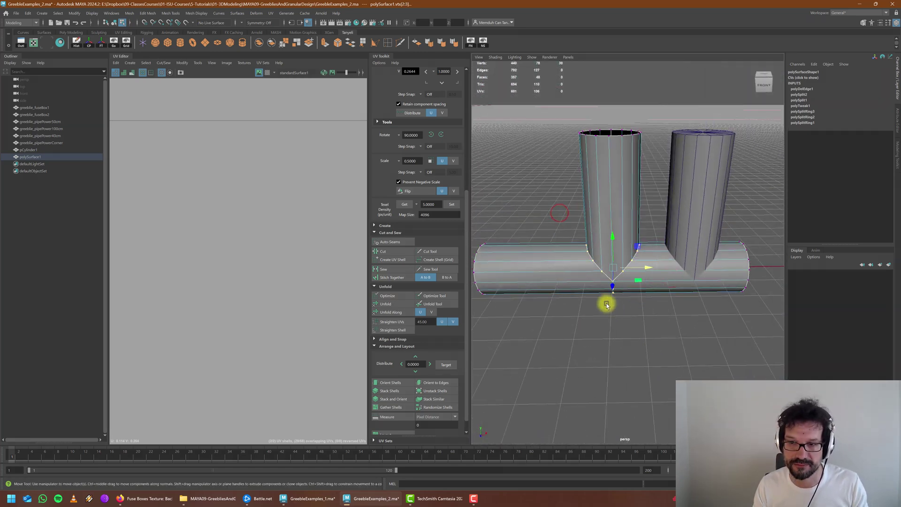
alt+drag(605, 303, 705, 301)
key(Delete)
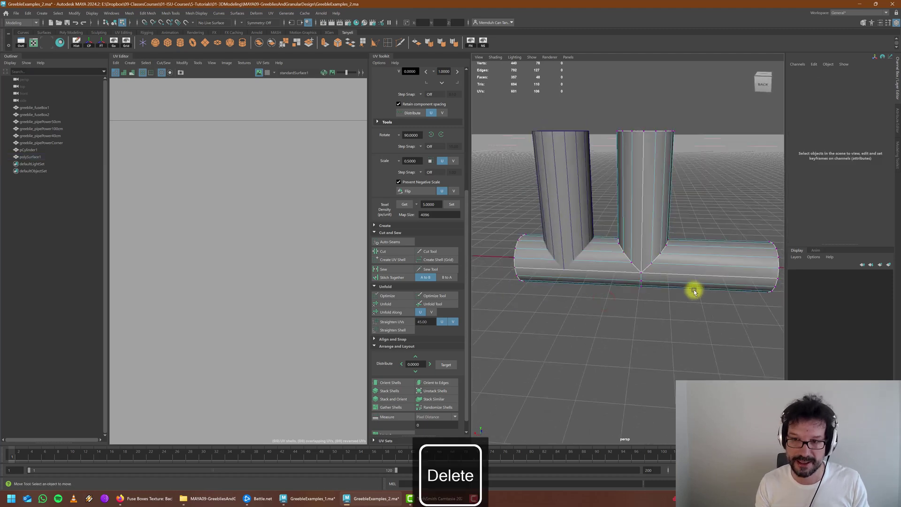
scroll(680, 276, up, 8)
alt+drag(700, 311, 636, 288)
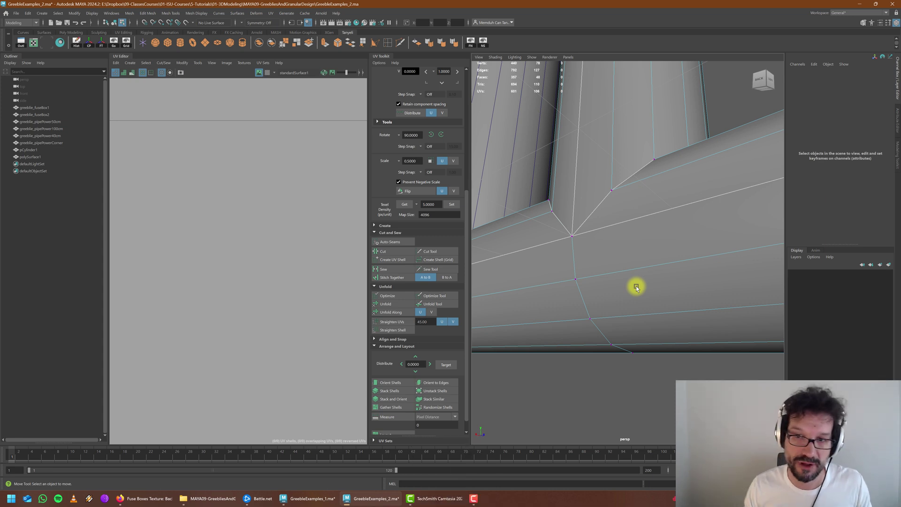
alt+drag(636, 254, 679, 233)
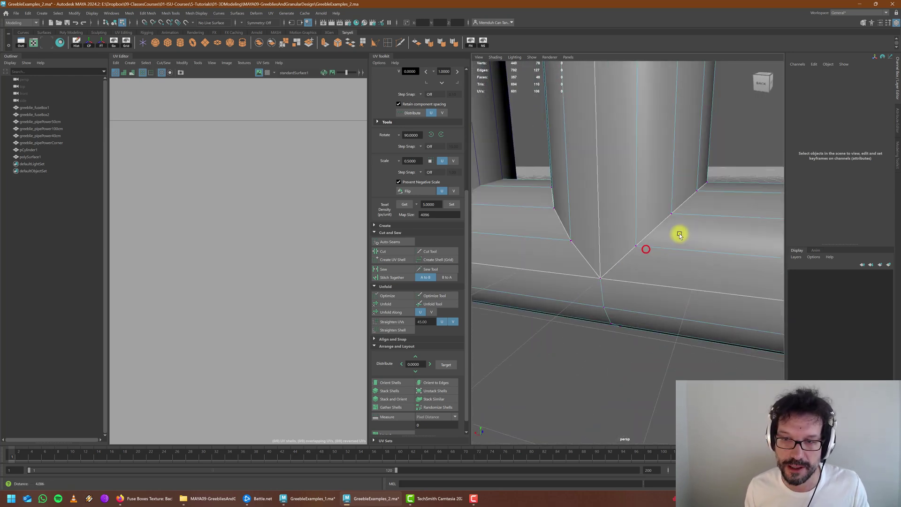
Step: Merge the T-junction mesh's vertices with a 0.01 distance threshold and delete its construction history
right_click(680, 210)
click(715, 198)
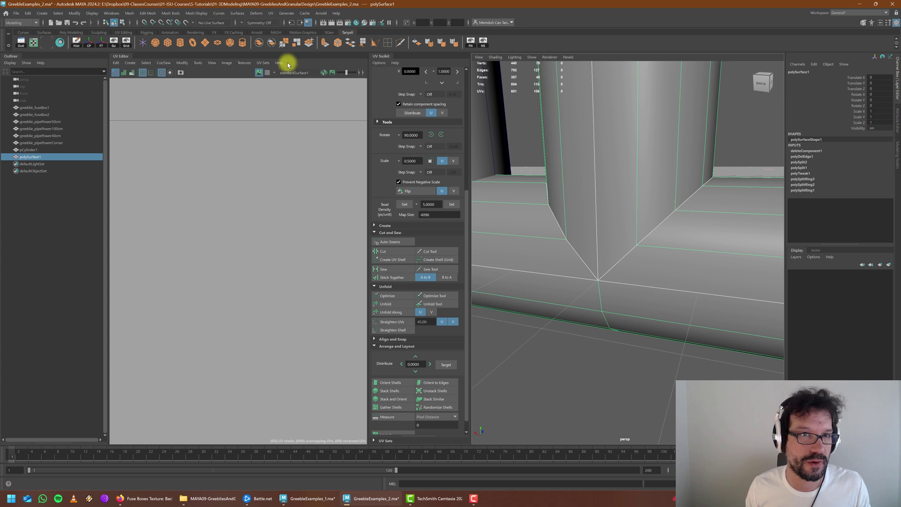
click(285, 48)
click(626, 189)
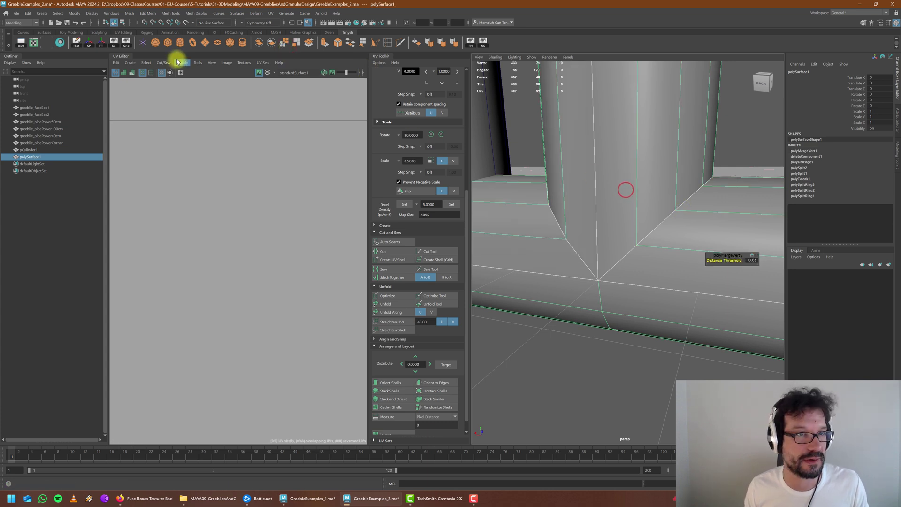
scroll(648, 350, down, 5)
click(640, 362)
scroll(639, 258, down, 5)
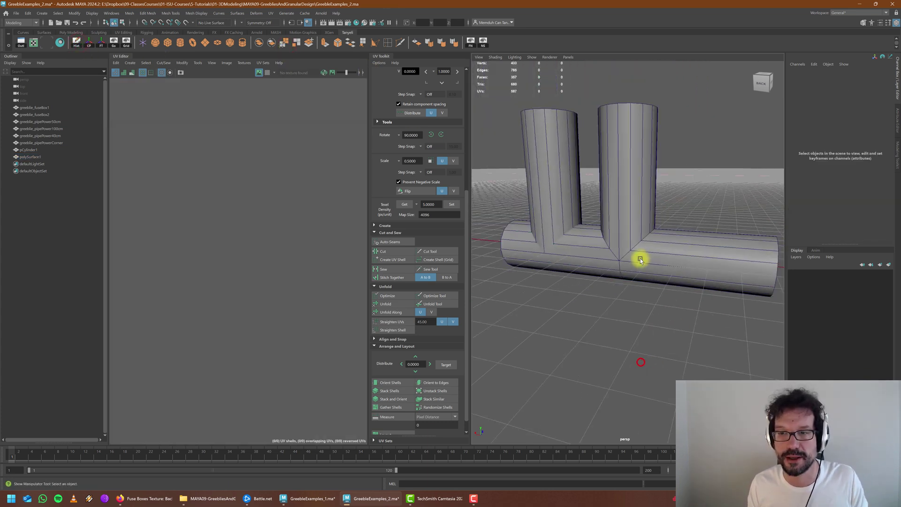
Step: Try to move the capped cylinder sideways away from the T-junction, and undo the move
scroll(604, 249, up, 3)
alt+middle_drag(604, 249, 620, 256)
mouse_move(621, 256)
alt+mouse_down()
mouse_move(684, 257)
mouse_move(633, 261)
alt+mouse_up()
click(646, 238)
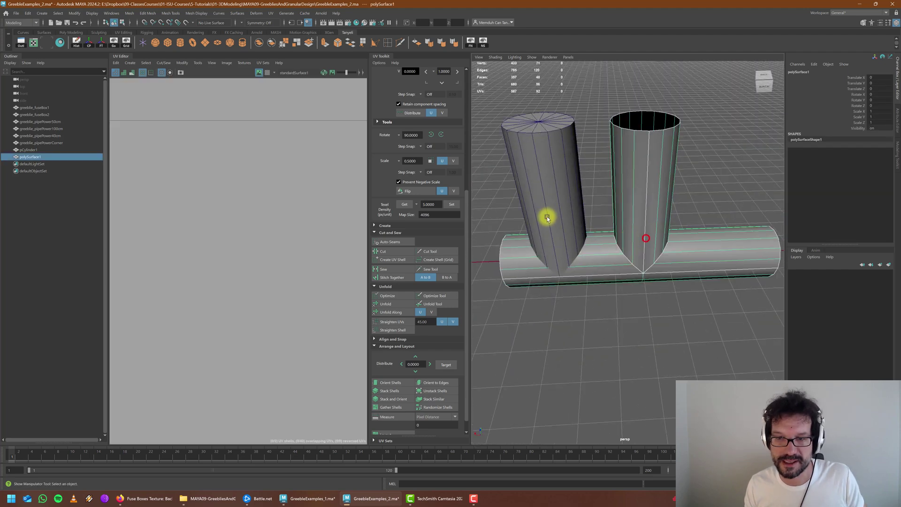
click(547, 216)
scroll(613, 215, down, 5)
key(w)
drag(558, 230, 467, 223)
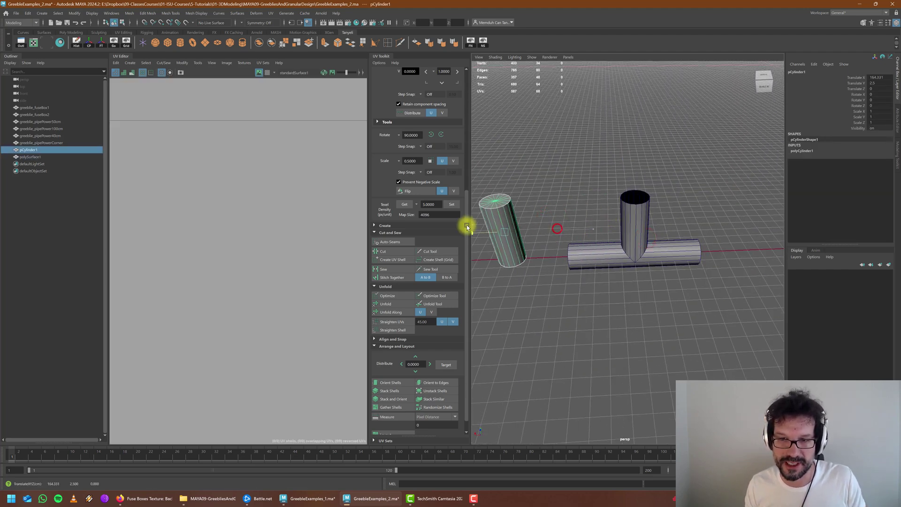
key(ctrl+z)
Step: Examine how the capped cylinder overlaps the T-junction's open horizontal pipe, including the cylinder's top cap
scroll(557, 261, up, 5)
alt+middle_drag(589, 243, 694, 256)
alt+drag(694, 256, 698, 255)
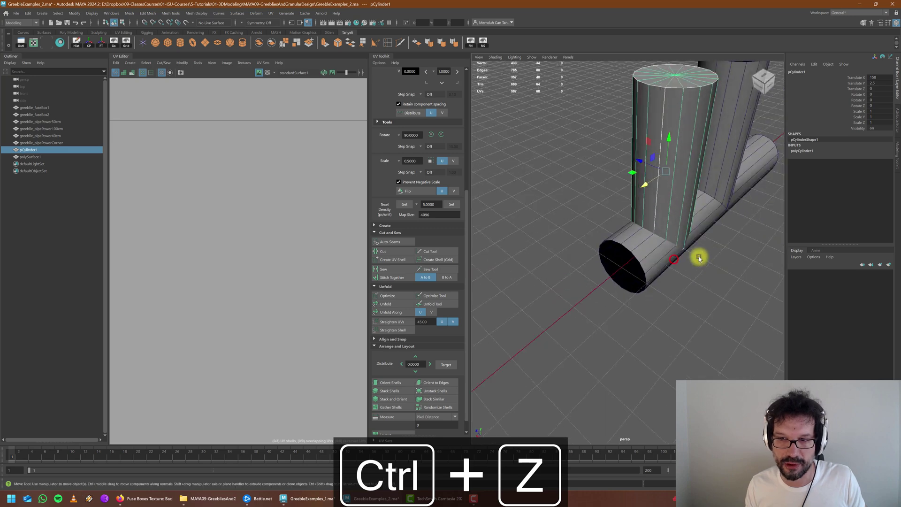
alt+middle_drag(697, 255, 650, 275)
scroll(650, 281, up, 5)
scroll(652, 293, down, 5)
alt+drag(656, 293, 651, 280)
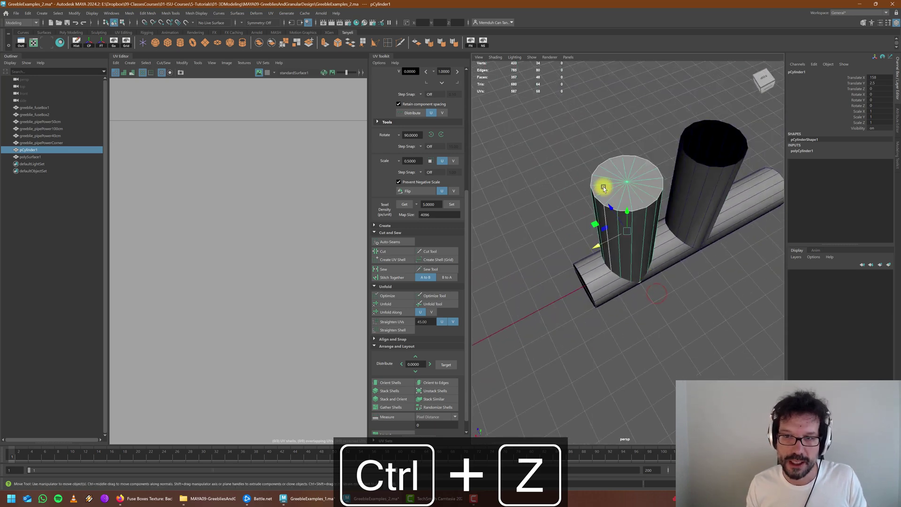
alt+drag(603, 188, 602, 306)
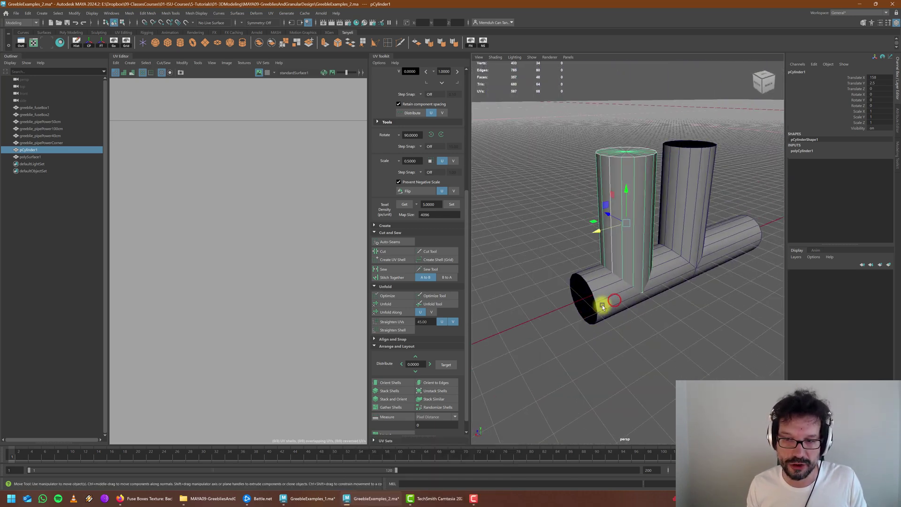
Step: Try a Boolean Union of the capped cylinder with the open T-junction mesh, and undo it
shift+click(602, 306)
click(92, 13)
mouse_move(110, 14)
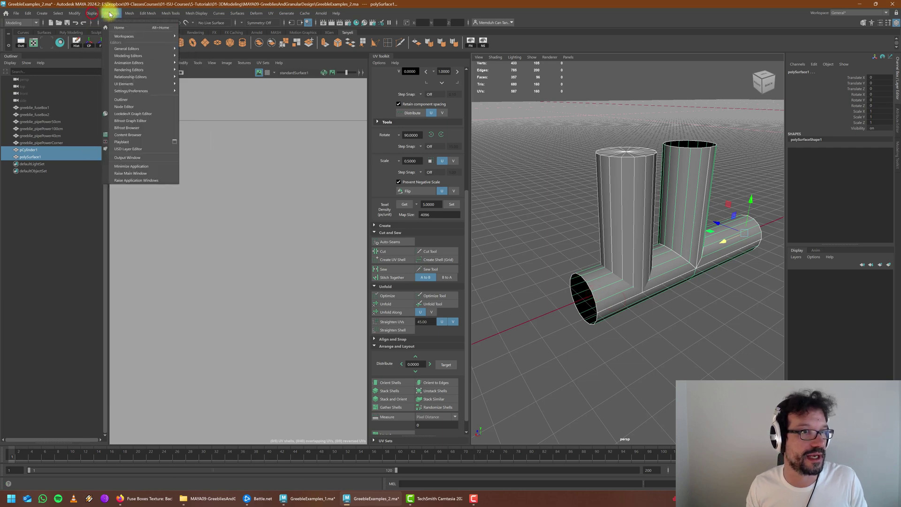
mouse_move(147, 33)
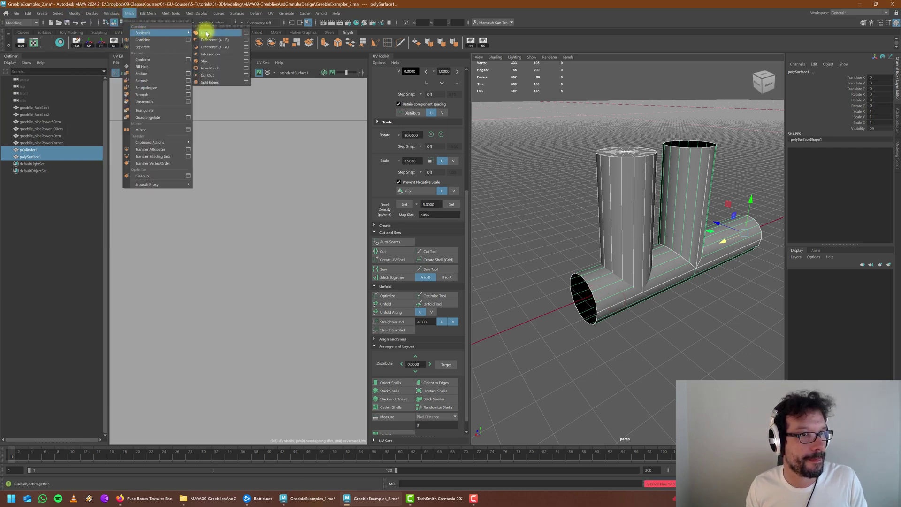
click(205, 33)
scroll(557, 241, up, 5)
alt+drag(557, 241, 539, 246)
scroll(580, 220, down, 7)
key(ctrl+z)
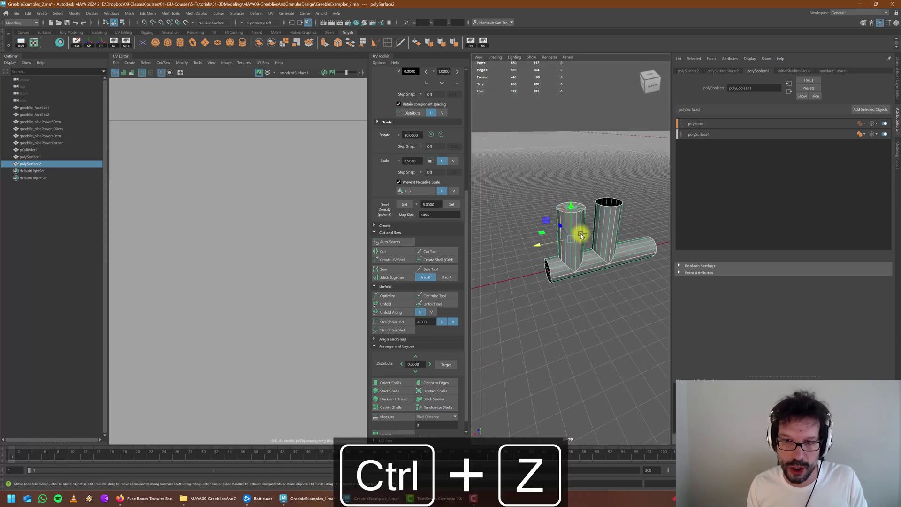
key(ctrl+z)
Step: Move the capped cylinder along the X axis until it stands clear of the T-junction
scroll(561, 252, up, 6)
scroll(565, 250, down, 6)
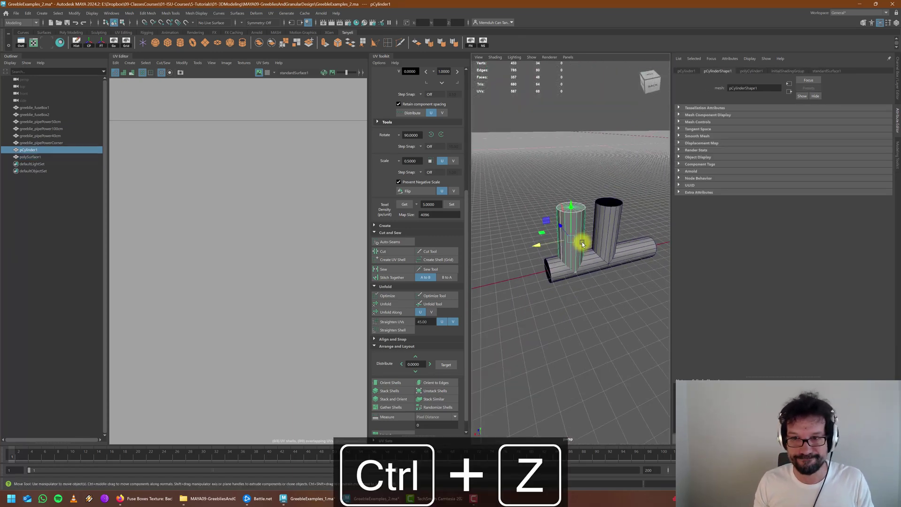
alt+drag(583, 244, 618, 251)
mouse_move(622, 248)
alt+middle_down()
mouse_move(587, 247)
mouse_move(627, 254)
alt+middle_up()
scroll(588, 247, down, 8)
scroll(595, 255, up, 4)
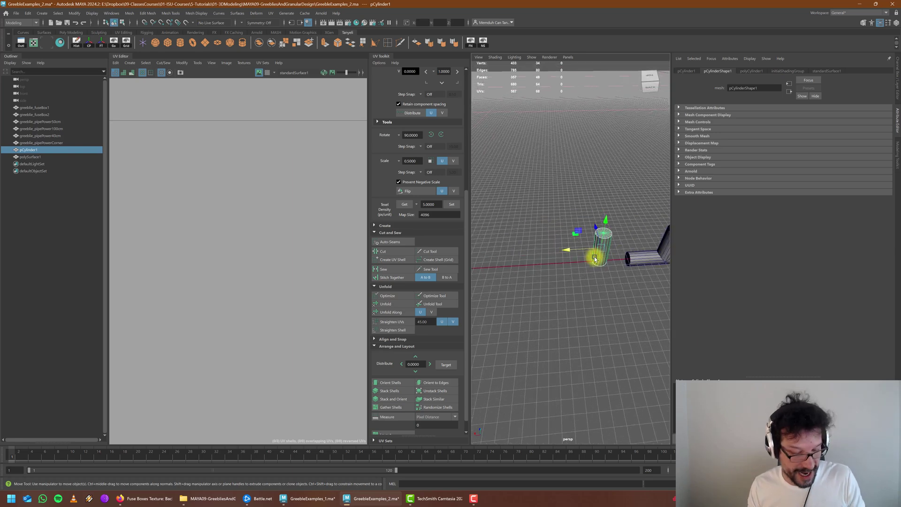
Step: Duplicate the capped cylinder, lower the copy to the original's base, and rotate it to lie horizontally
key(ctrl+d)
drag(606, 224, 543, 288)
scroll(577, 273, up, 5)
key(f)
key(e)
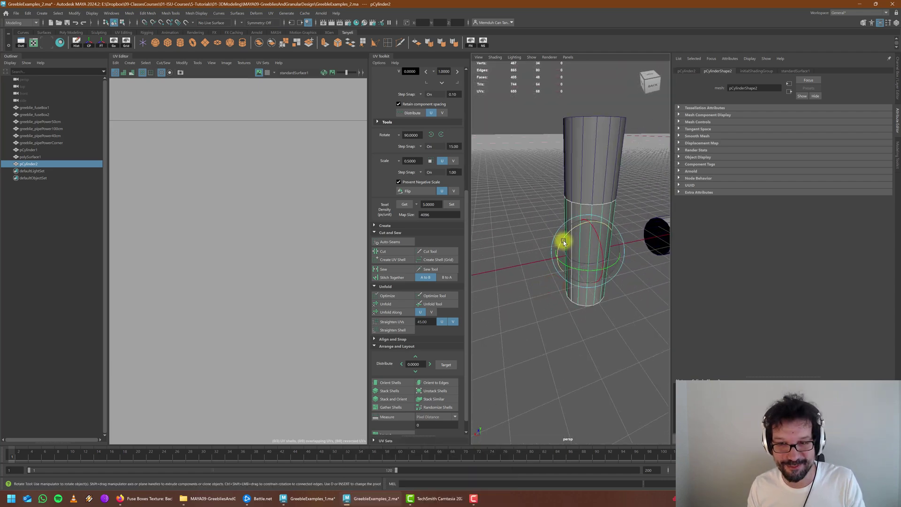
drag(563, 242, 573, 269)
Step: Delete the cap faces at one end of the horizontal cylinder
scroll(556, 262, up, 5)
right_drag(551, 249, 549, 268)
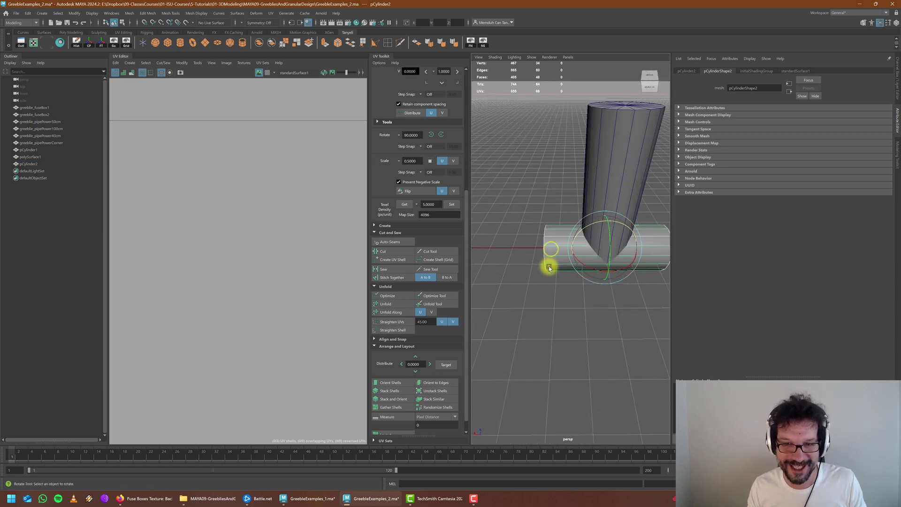
alt+drag(542, 282, 577, 276)
right_drag(516, 278, 484, 278)
click(518, 293)
key(ctrl+F11)
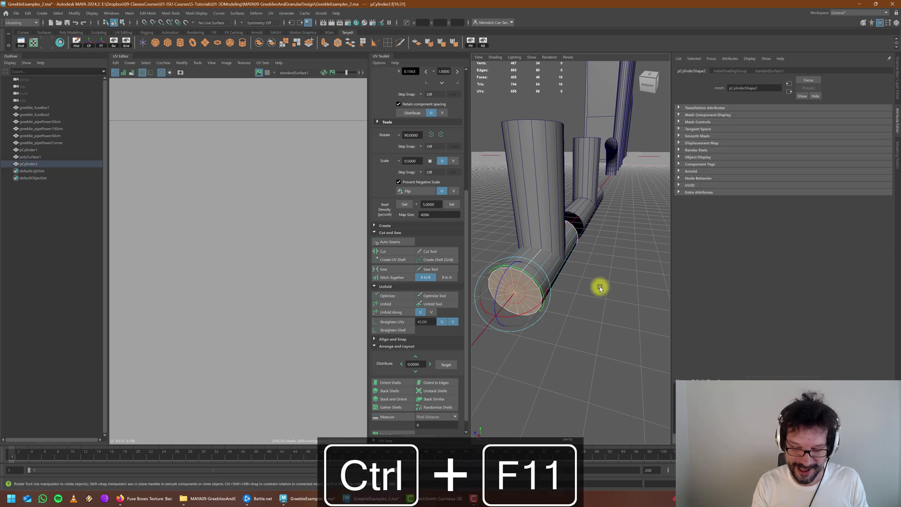
key(Delete)
Step: Combine the open horizontal cylinder and the capped vertical cylinder with a Boolean Union
right_drag(523, 250, 559, 237)
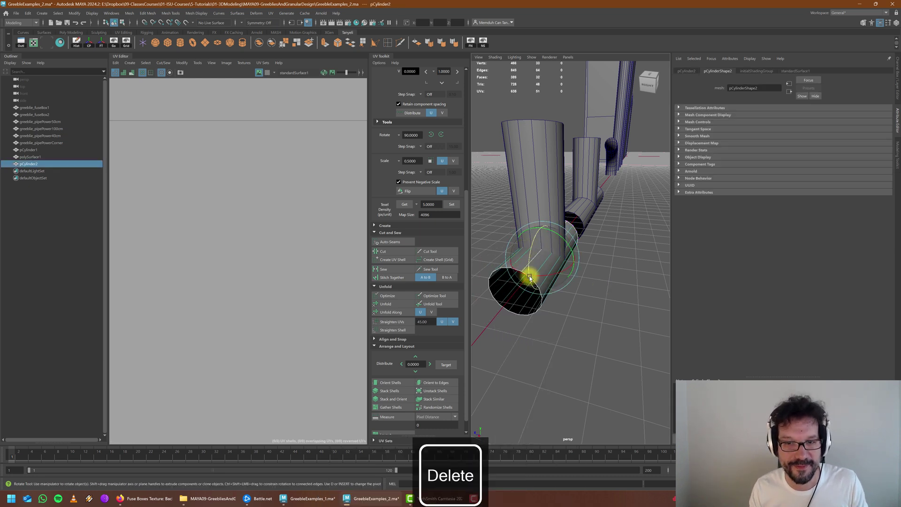
shift+click(530, 197)
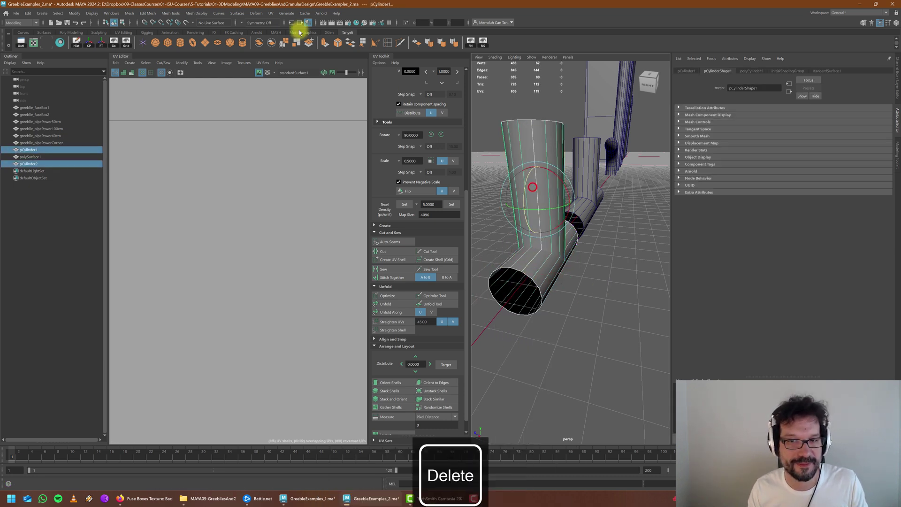
click(129, 13)
click(203, 29)
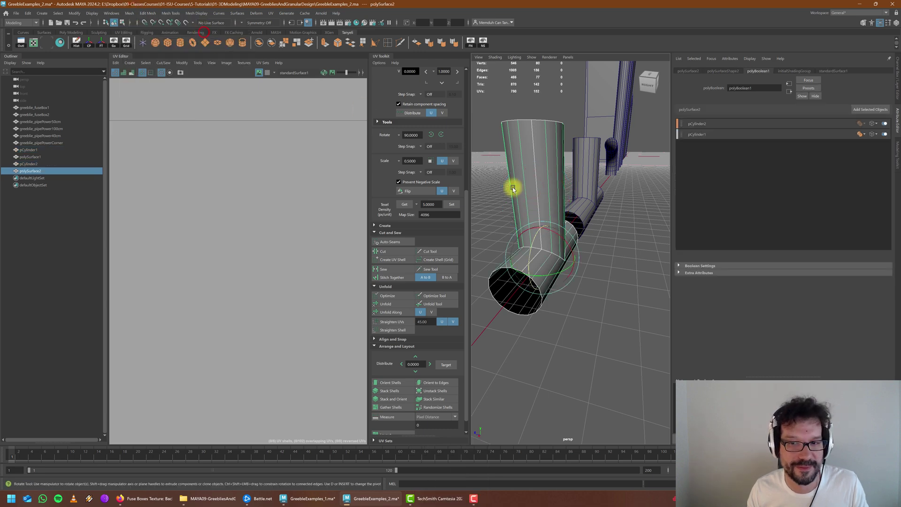
Step: Inspect the Boolean result of the two cylinders from several sides, and undo the Boolean Union
alt+drag(513, 189, 573, 277)
scroll(537, 241, down, 6)
scroll(556, 290, up, 6)
key(w)
scroll(563, 263, down, 6)
scroll(571, 278, up, 5)
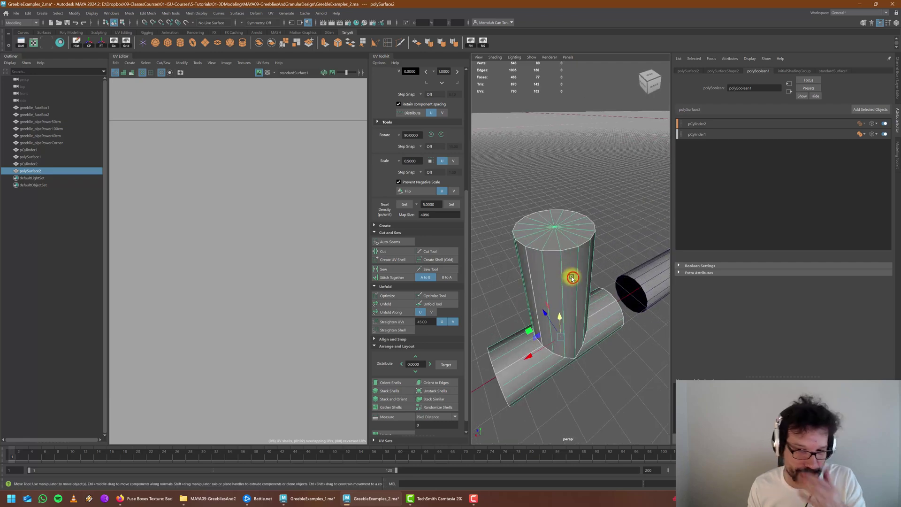
scroll(566, 280, down, 6)
alt+drag(557, 308, 570, 291)
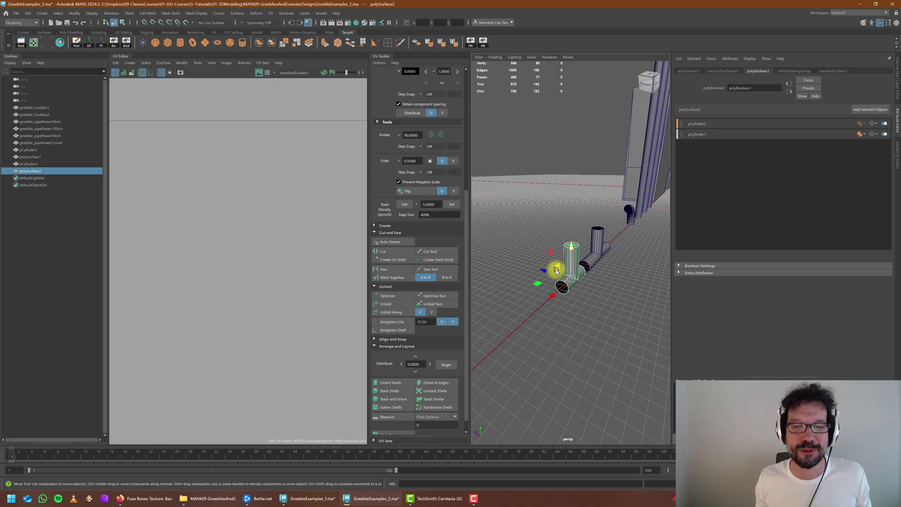
scroll(556, 281, up, 6)
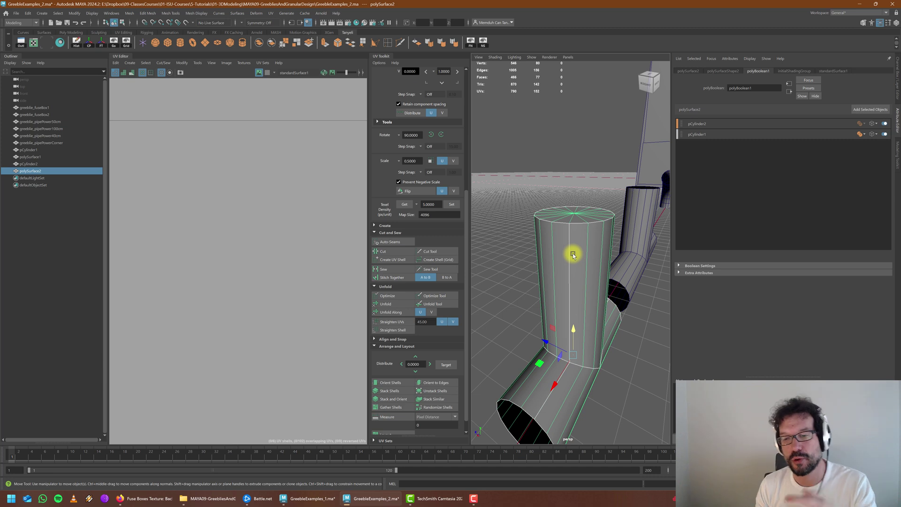
key(ctrl+z)
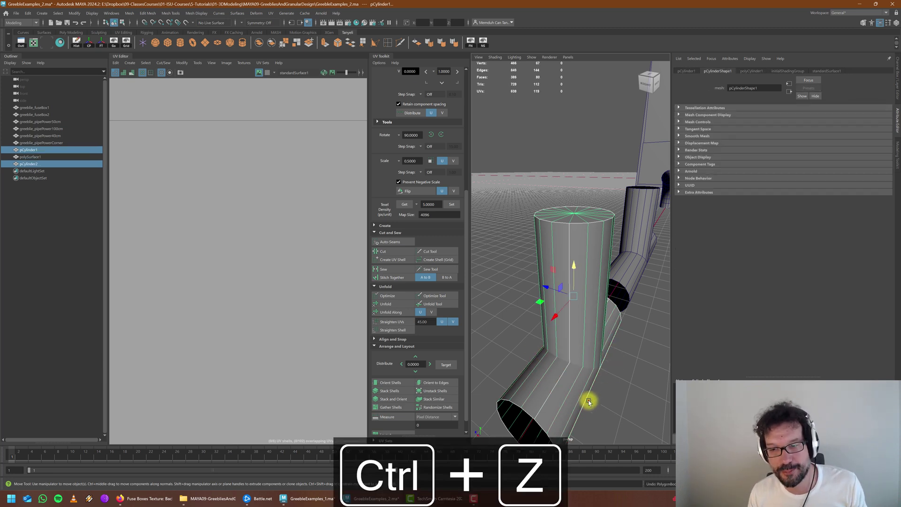
Step: Reverse the normals of the open horizontal cylinder
click(588, 401)
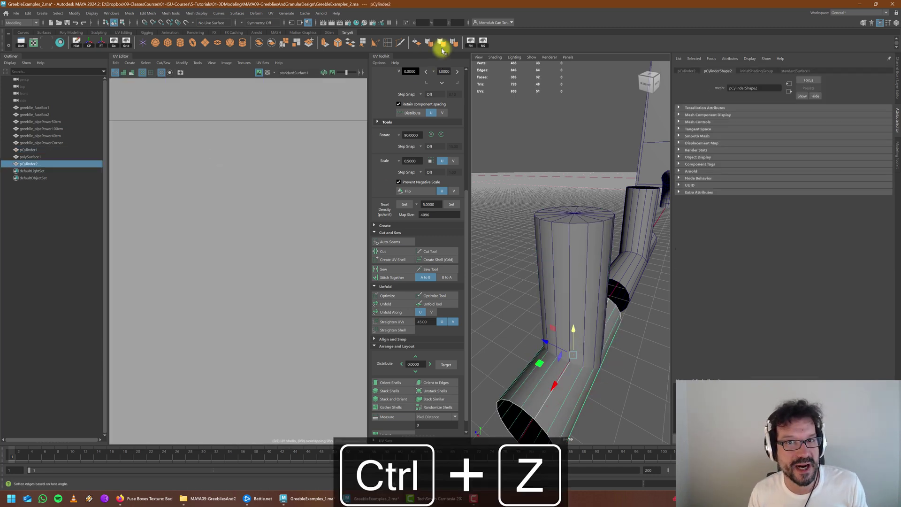
click(639, 415)
click(575, 402)
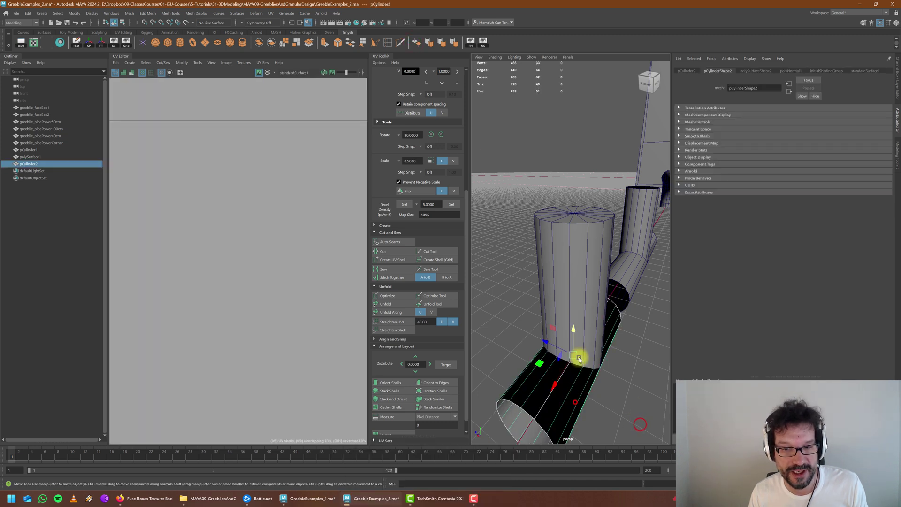
Step: Apply a Boolean Union to the reversed-normal horizontal cylinder and the vertical cylinder, and inspect the result
shift+click(575, 281)
click(129, 13)
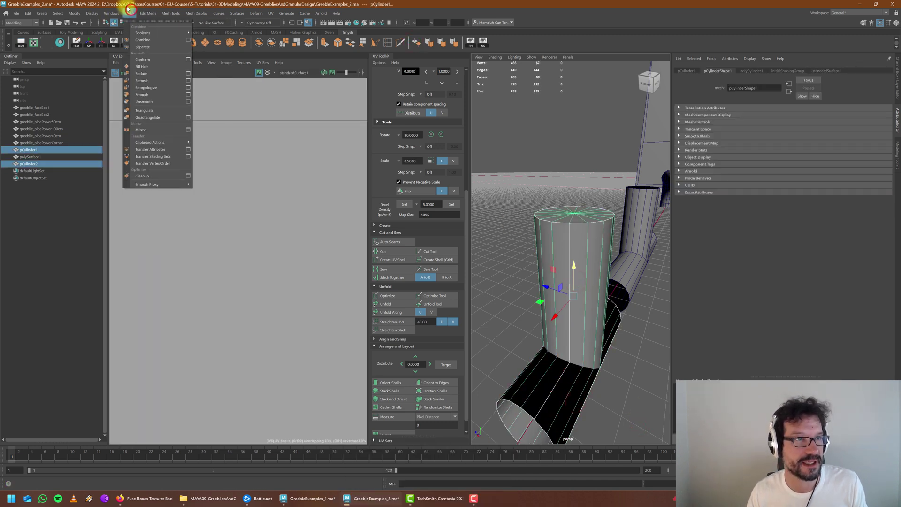
mouse_move(136, 34)
click(205, 33)
mouse_move(559, 332)
alt+mouse_down()
mouse_move(585, 344)
mouse_move(546, 343)
alt+mouse_up()
alt+right_drag(513, 353, 550, 370)
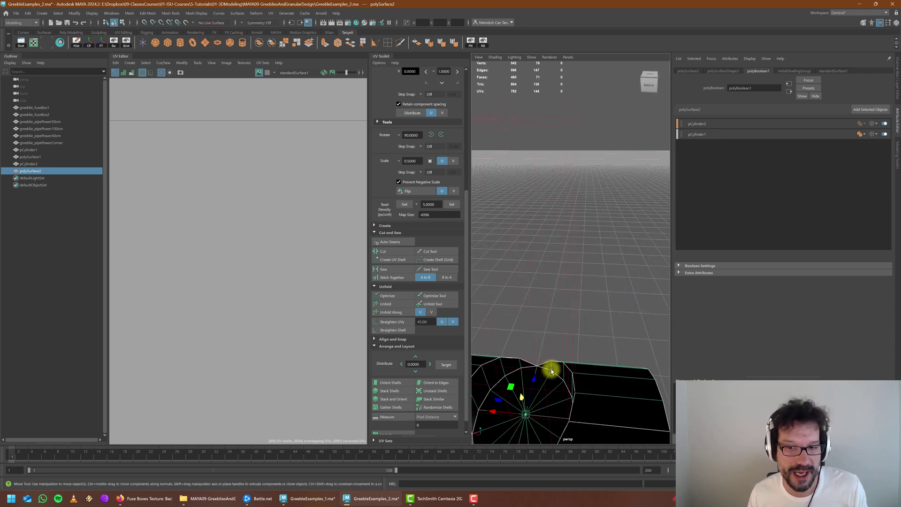
alt+drag(550, 370, 567, 354)
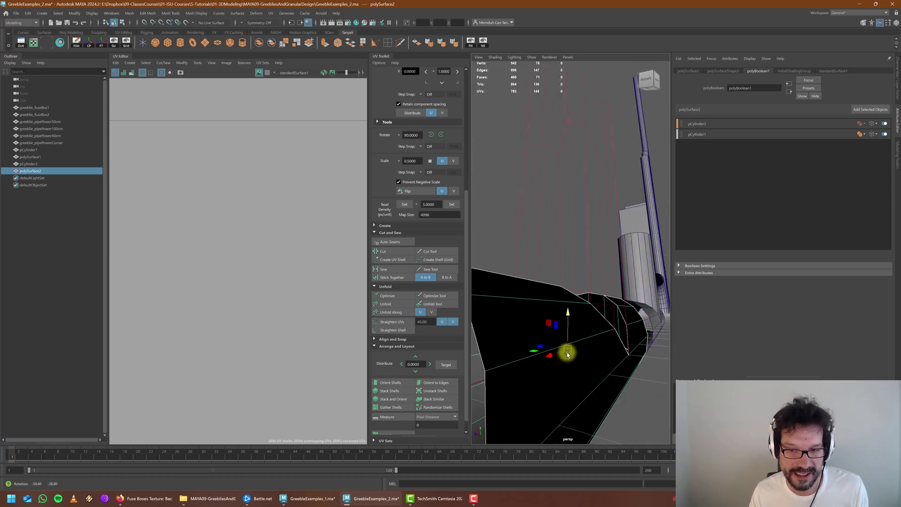
Step: Undo the Boolean Union and the normal reversal of the horizontal cylinder, and inspect the two separate cylinders
alt+right_drag(567, 353, 547, 347)
alt+drag(547, 348, 591, 342)
alt+middle_drag(592, 277, 596, 322)
scroll(591, 296, up, 6)
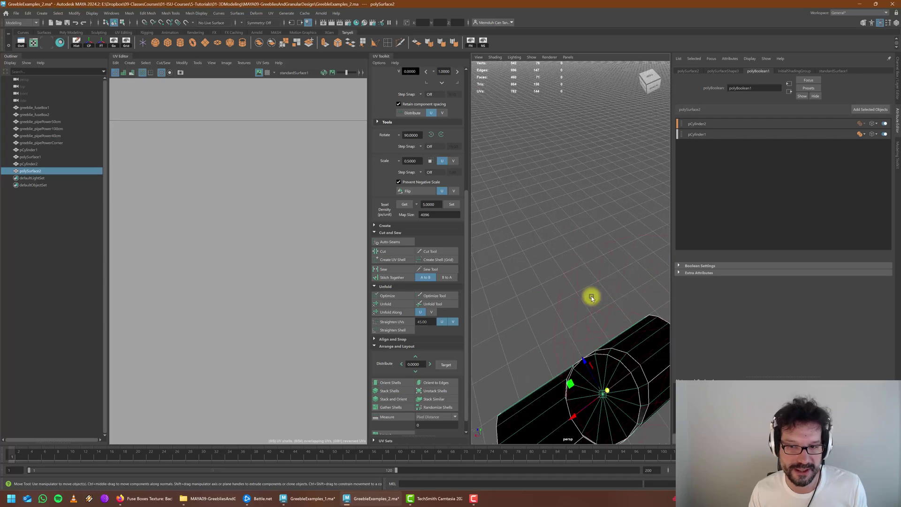
key(ctrl+z)
scroll(590, 296, down, 6)
key(ctrl+z)
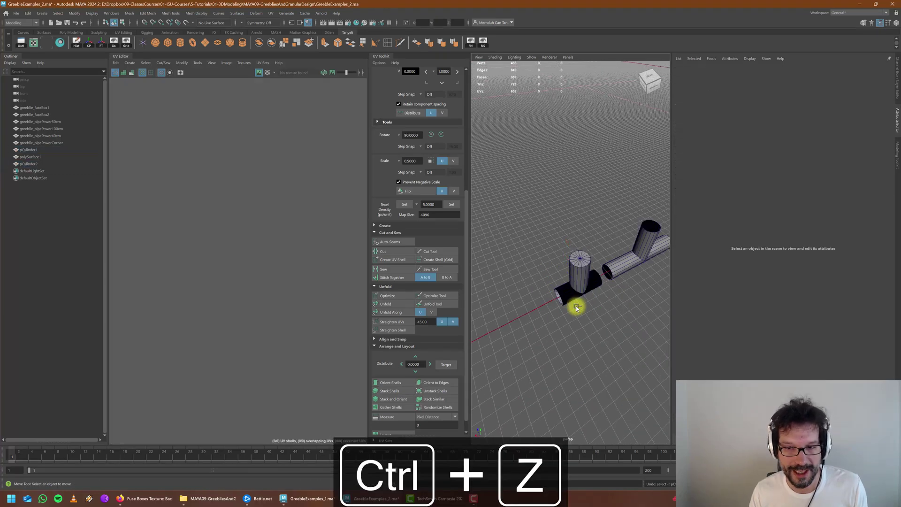
click(592, 324)
scroll(569, 328, up, 5)
alt+drag(584, 362, 592, 344)
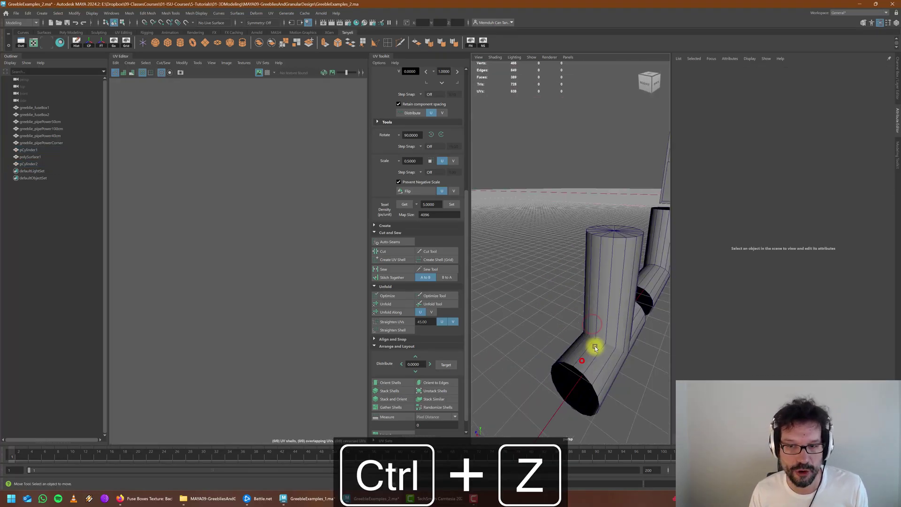
alt+middle_drag(593, 344, 541, 321)
mouse_move(547, 324)
alt+mouse_down()
mouse_move(574, 312)
mouse_move(554, 321)
alt+mouse_up()
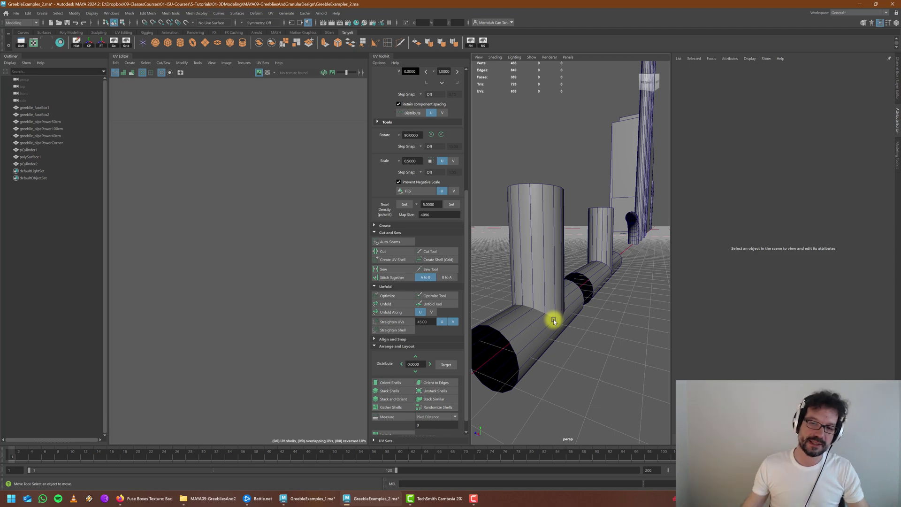
Step: Delete the horizontal and the vertical test cylinder, keeping only the cleaned-up T-junction beside the other pipes
alt+drag(600, 317, 565, 257)
scroll(518, 294, down, 4)
scroll(563, 257, down, 5)
click(518, 261)
key(Delete)
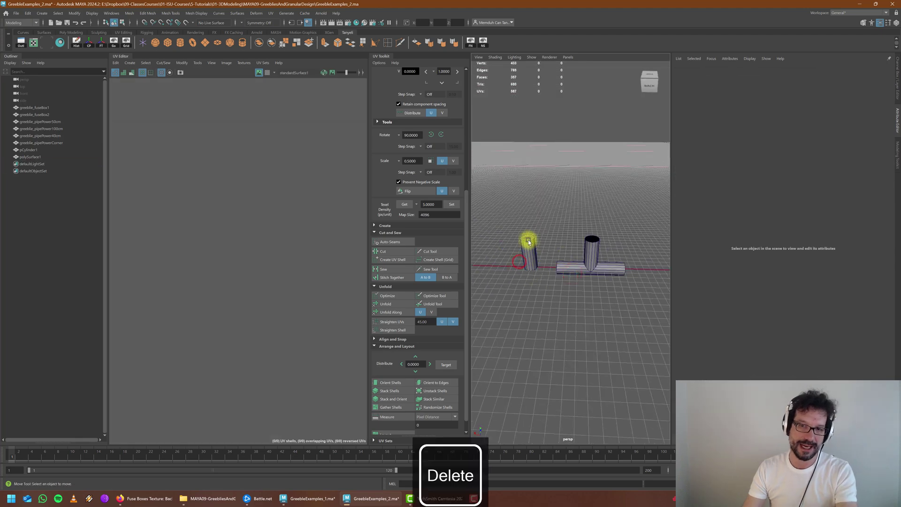
click(528, 238)
key(Delete)
Step: Select all vertices of the T-junction and delete the redundant ones
scroll(610, 257, up, 5)
click(637, 263)
alt+middle_drag(637, 264, 567, 258)
alt+drag(556, 260, 574, 257)
right_drag(550, 206, 519, 196)
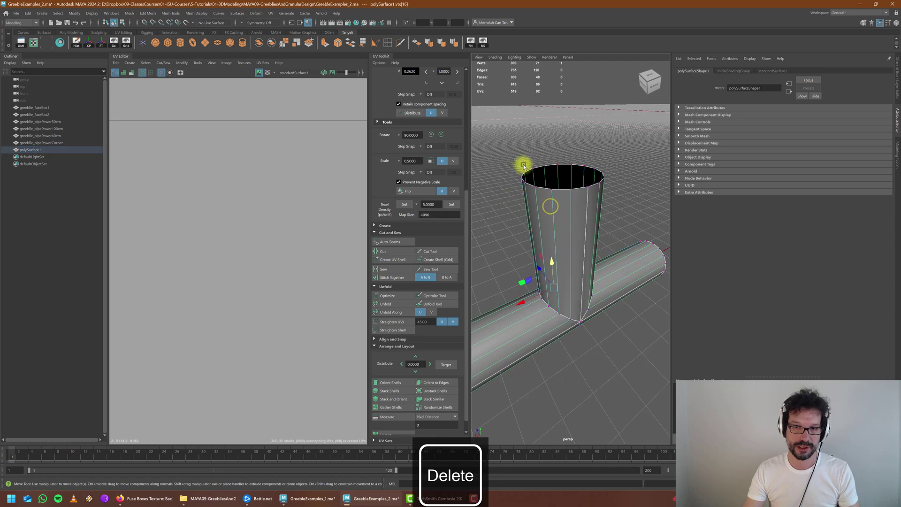
drag(631, 209, 630, 208)
key(Delete)
right_click(572, 200)
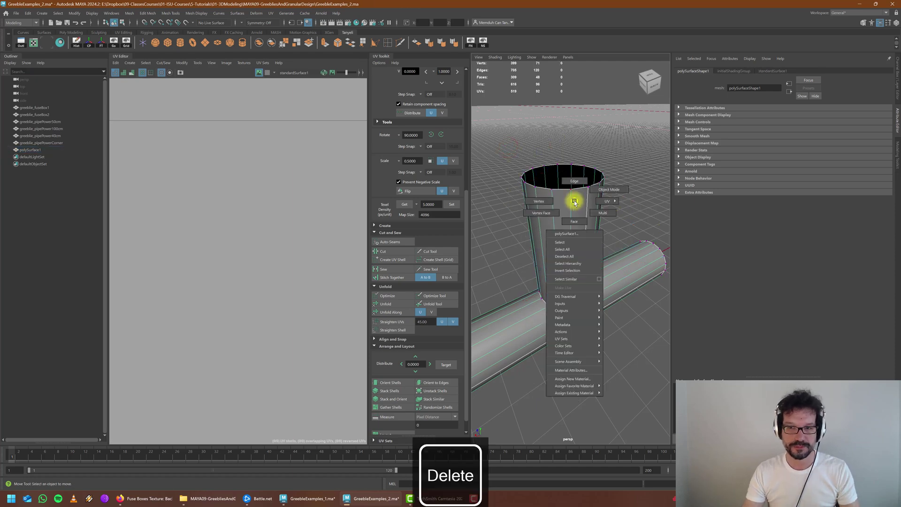
scroll(574, 202, down, 5)
drag(478, 171, 647, 319)
key(Delete)
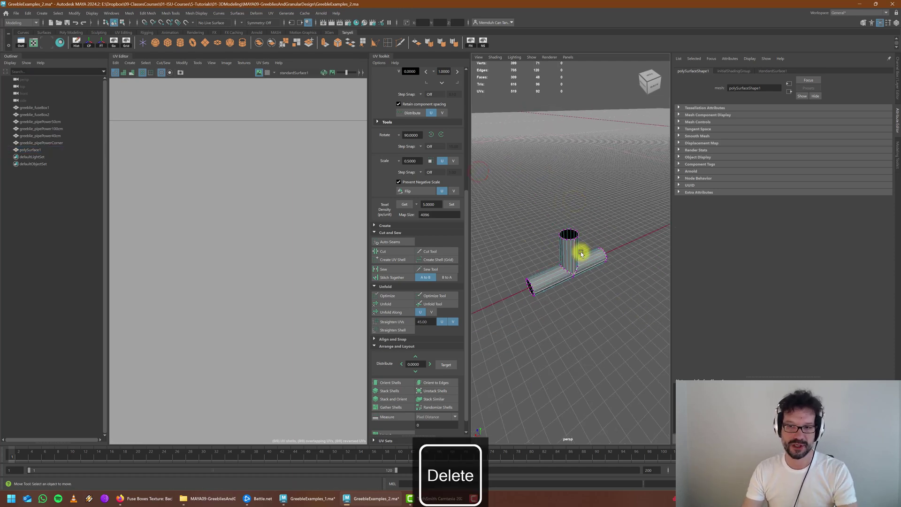
Step: Return the T-junction to object mode and examine its mesh and pipe intersection from several sides
right_drag(577, 257, 606, 243)
scroll(581, 270, up, 5)
alt+drag(581, 269, 593, 281)
alt+middle_drag(593, 281, 587, 238)
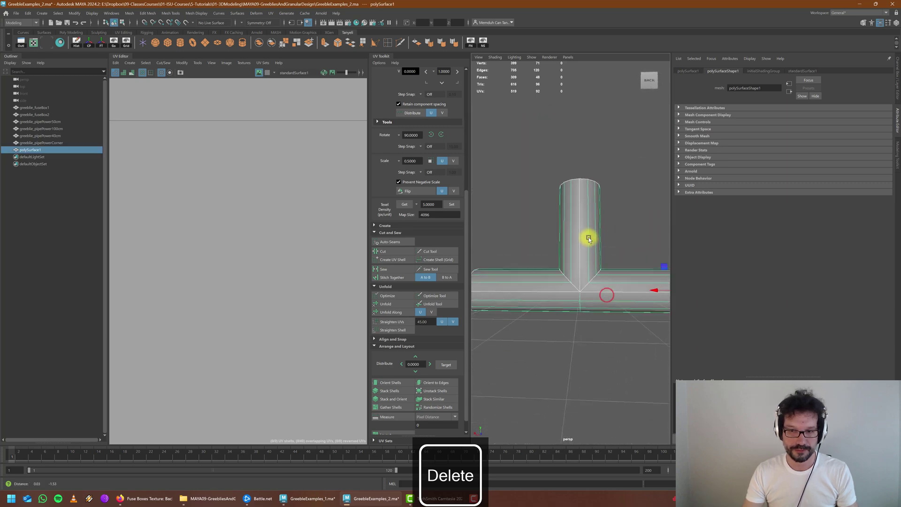
scroll(585, 282, up, 5)
alt+drag(583, 286, 486, 295)
scroll(580, 280, down, 5)
Step: In UV shell mode, move the vertical pipe's shell sideways off the overlapping horizontal pipe's shell
right_drag(593, 241, 628, 228)
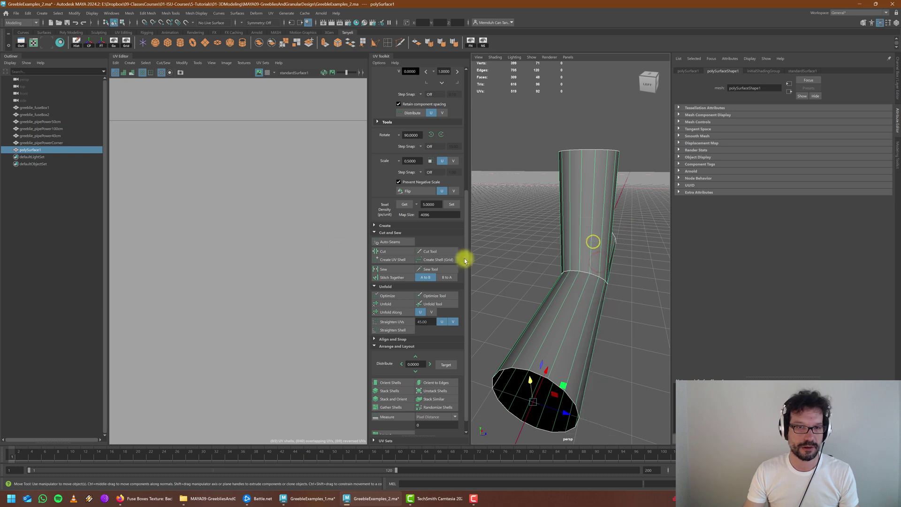
scroll(277, 257, down, 5)
scroll(265, 258, down, 7)
scroll(266, 310, up, 4)
scroll(212, 271, up, 3)
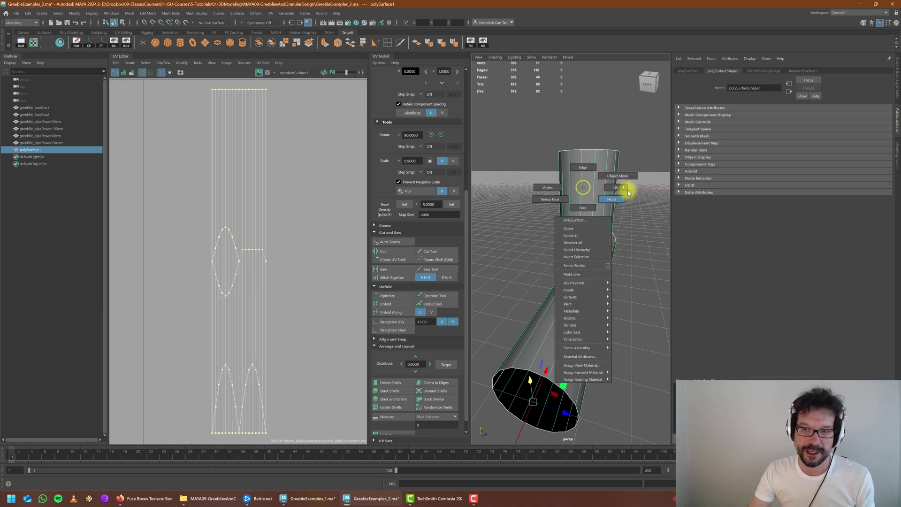
right_drag(628, 192, 626, 209)
click(574, 190)
scroll(304, 247, down, 3)
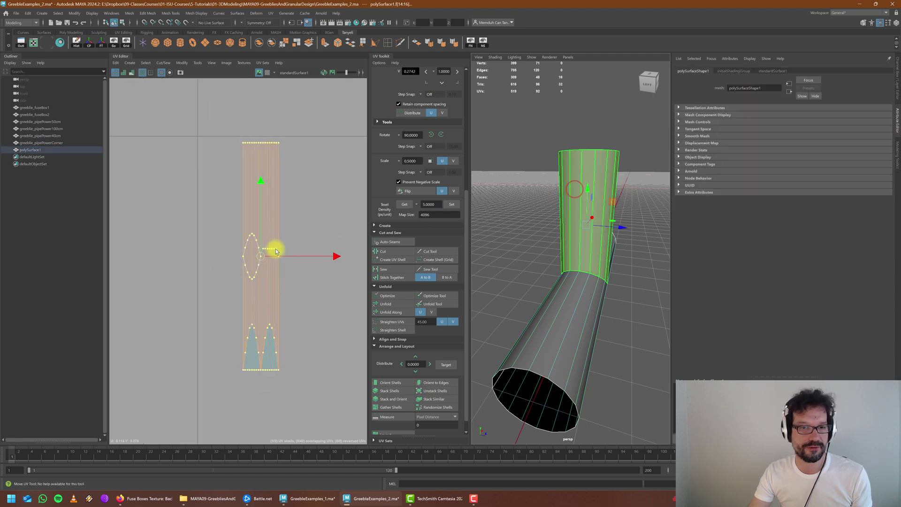
drag(256, 258, 343, 253)
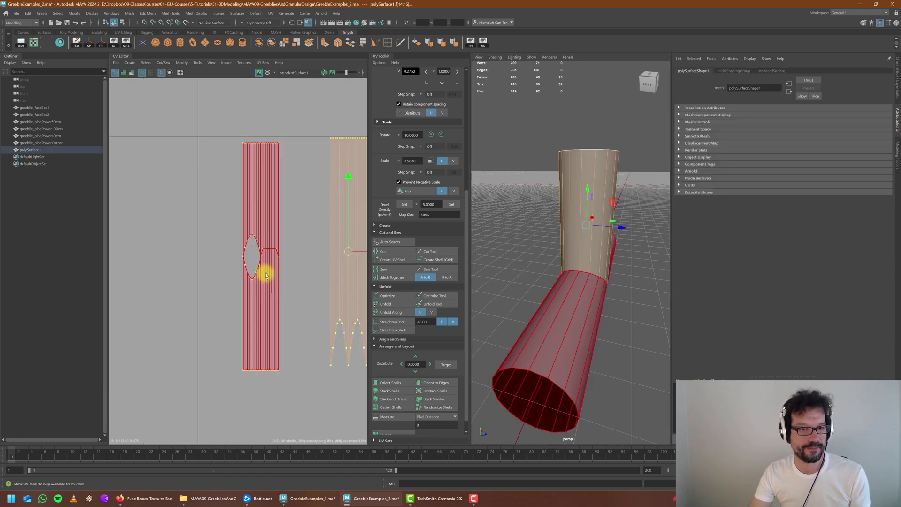
Step: Select the horizontal pipe's UV shell and shift it slightly sideways in the UV Editor
click(261, 283)
alt+drag(565, 290, 621, 296)
drag(260, 258, 271, 255)
scroll(560, 252, down, 5)
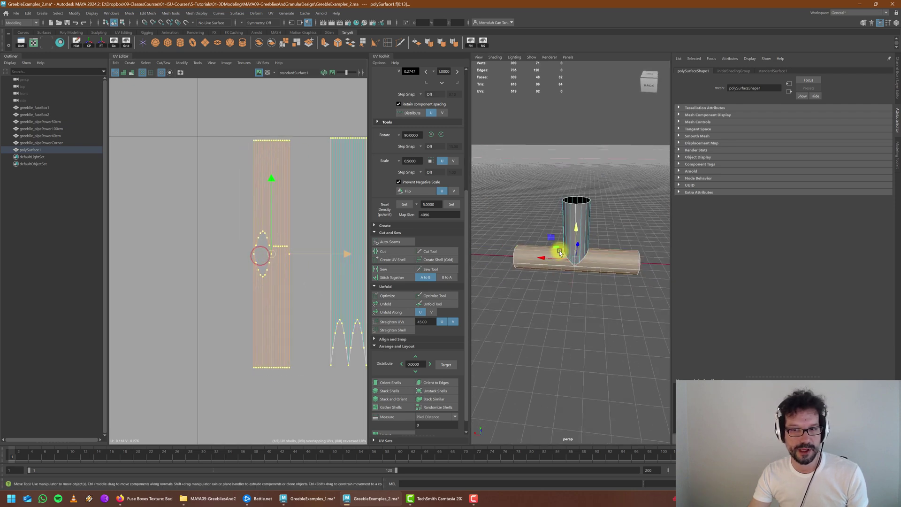
Step: Examine the corner pipe and the T-junction from several sides, comparing how their geometry is built
alt+drag(561, 255, 588, 270)
scroll(569, 247, up, 6)
scroll(540, 262, down, 6)
scroll(576, 269, up, 6)
scroll(563, 261, down, 12)
scroll(590, 254, up, 7)
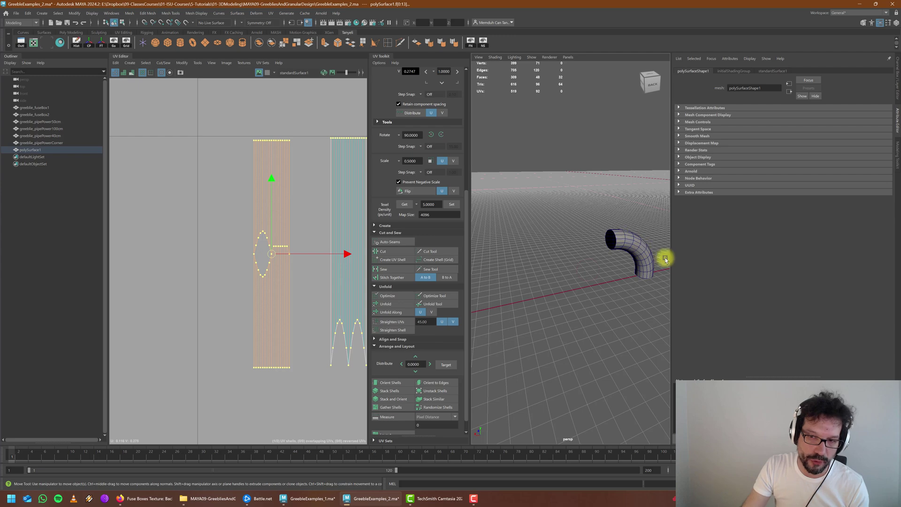
alt+drag(629, 272, 609, 264)
alt+drag(638, 271, 595, 245)
scroll(558, 272, up, 8)
alt+drag(559, 272, 654, 275)
scroll(565, 279, down, 8)
alt+drag(588, 296, 533, 288)
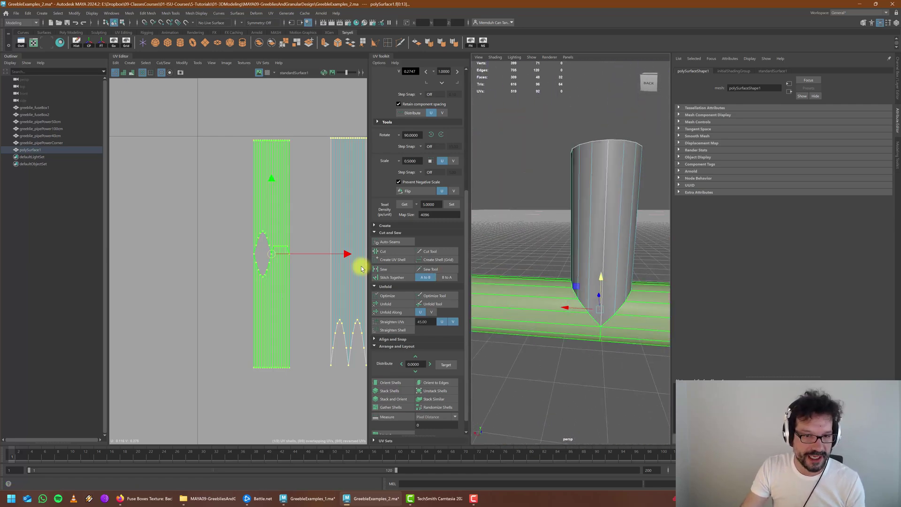
Step: Unfold both T-junction UV shells together, choosing to fix the non-manifold geometry
shift+click(351, 284)
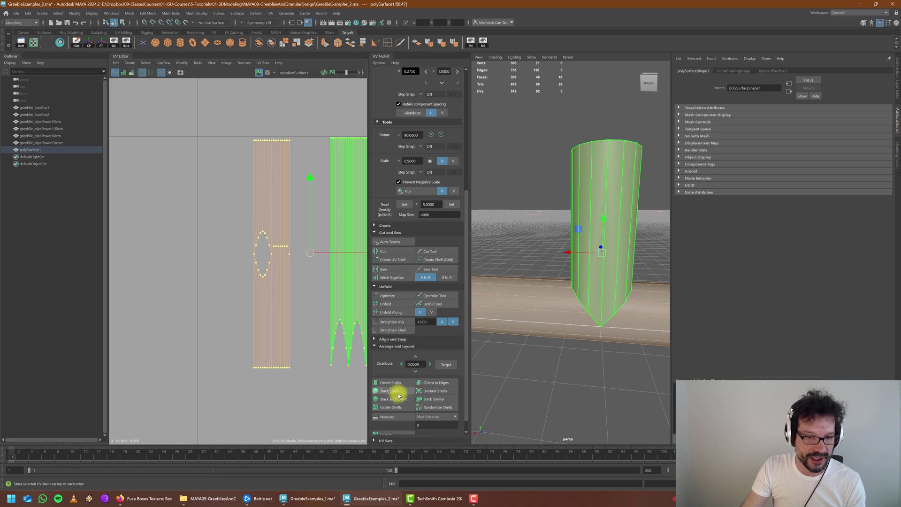
scroll(403, 408, down, 1)
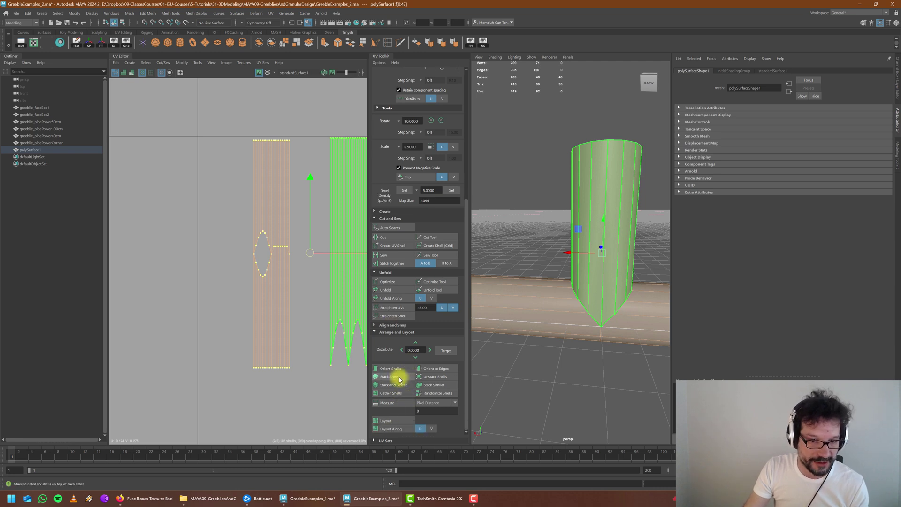
click(393, 289)
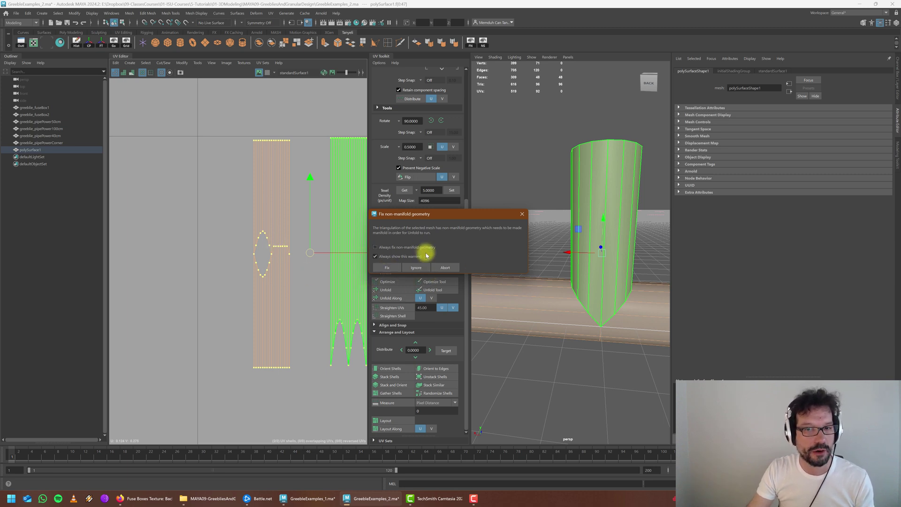
click(387, 268)
scroll(229, 257, down, 5)
Step: Move the unfolded vertical pipe's UV shell clear of the horizontal pipe's shell and check the matching faces
click(312, 243)
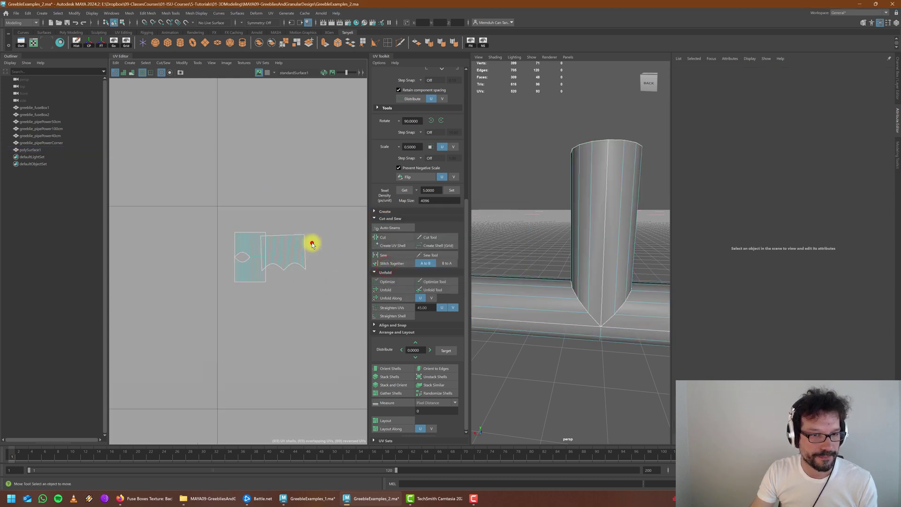
click(291, 245)
drag(290, 250, 332, 250)
click(557, 283)
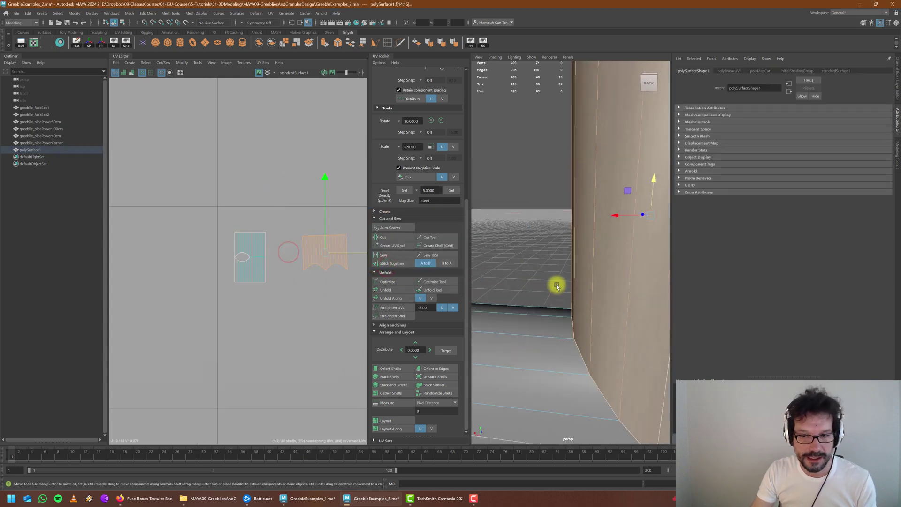
alt+drag(565, 308, 533, 305)
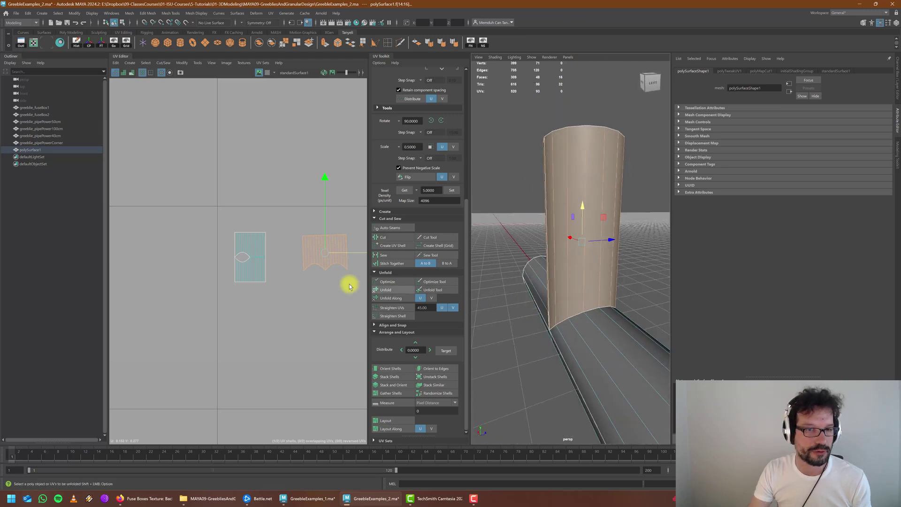
Step: Orient both T-junction UV shells and set their texel density to 5 at a map size of 4096
scroll(294, 271, up, 2)
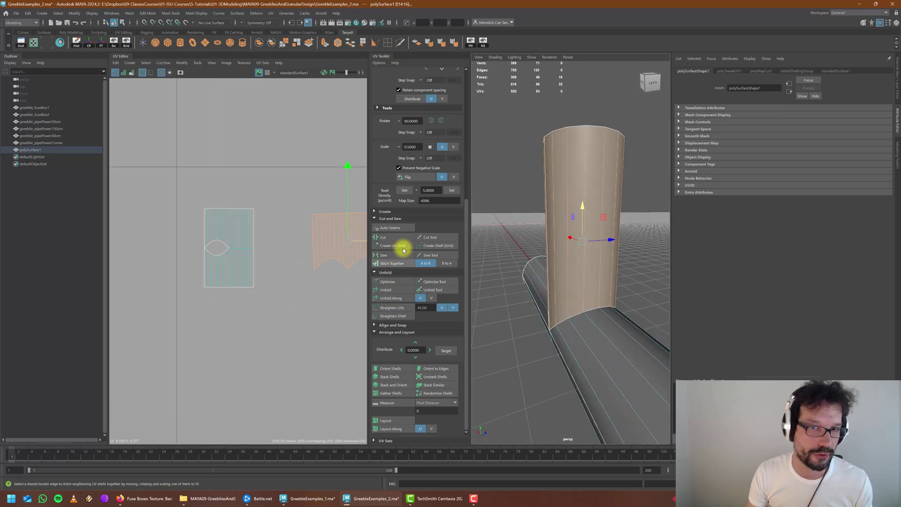
shift+click(238, 241)
click(386, 368)
scroll(437, 228, up, 2)
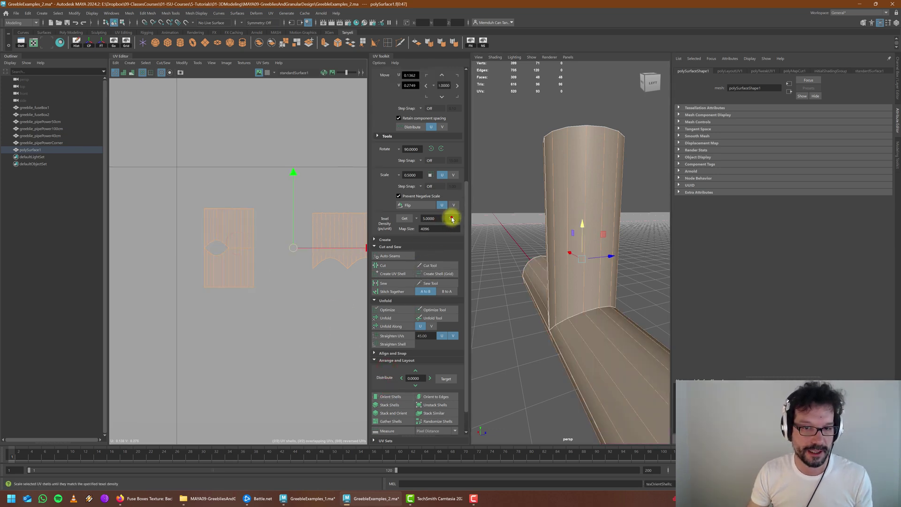
click(452, 219)
scroll(207, 225, down, 3)
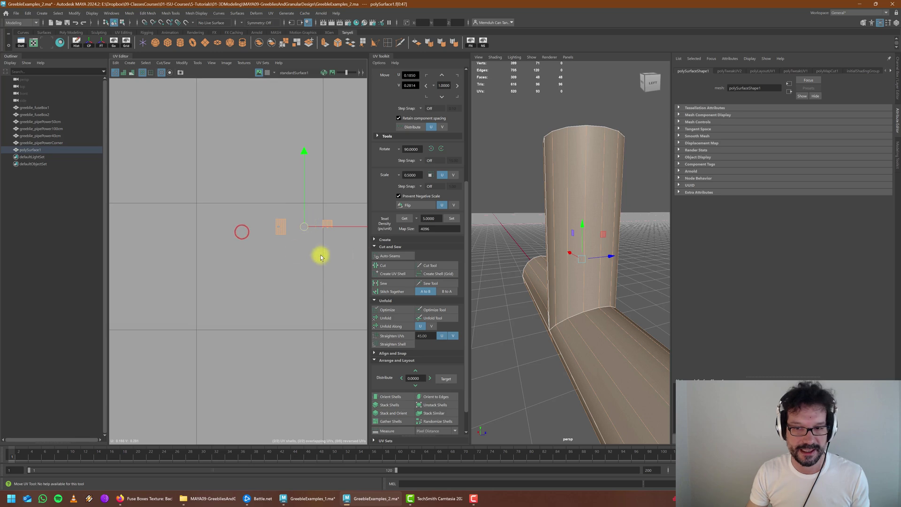
Step: Select the straight and corner power pipes to compare their UV shells with the T-junction's shells
scroll(543, 257, down, 5)
alt+drag(543, 258, 573, 261)
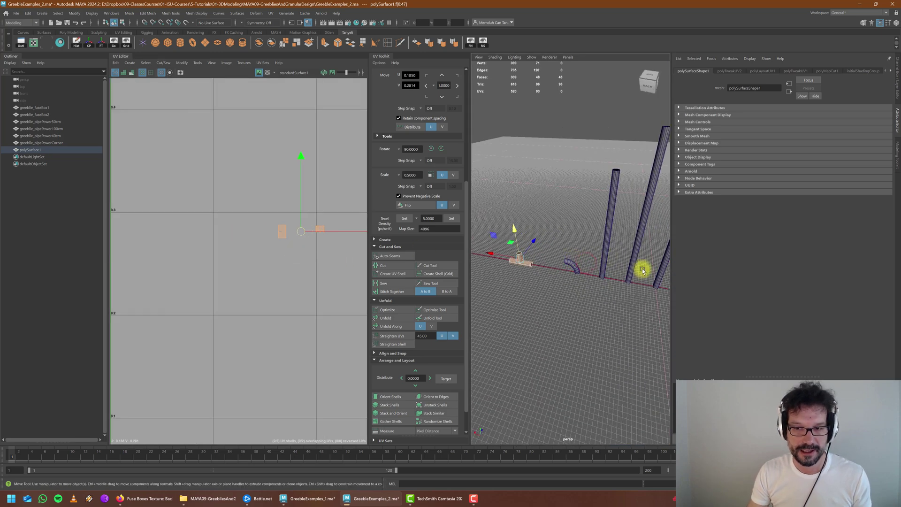
drag(663, 305, 567, 259)
scroll(288, 222, up, 4)
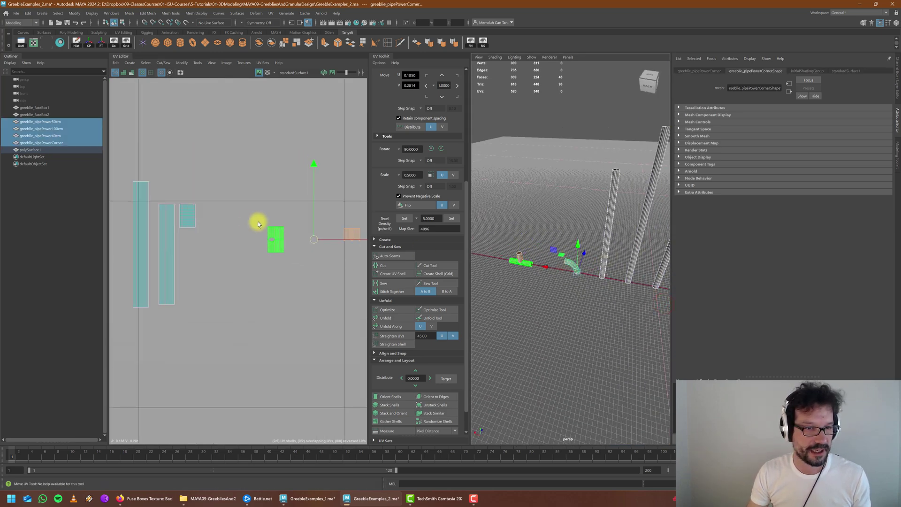
scroll(257, 232, down, 3)
click(270, 238)
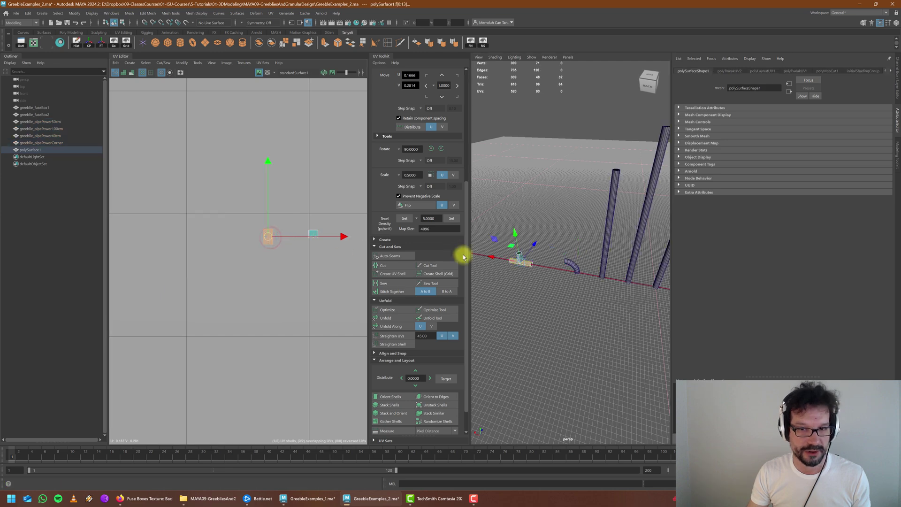
Step: Try to select the five power pipe meshes and pick the T-junction's UV shell in UV shell mode
right_drag(524, 264, 544, 248)
scroll(596, 297, down, 6)
click(603, 304)
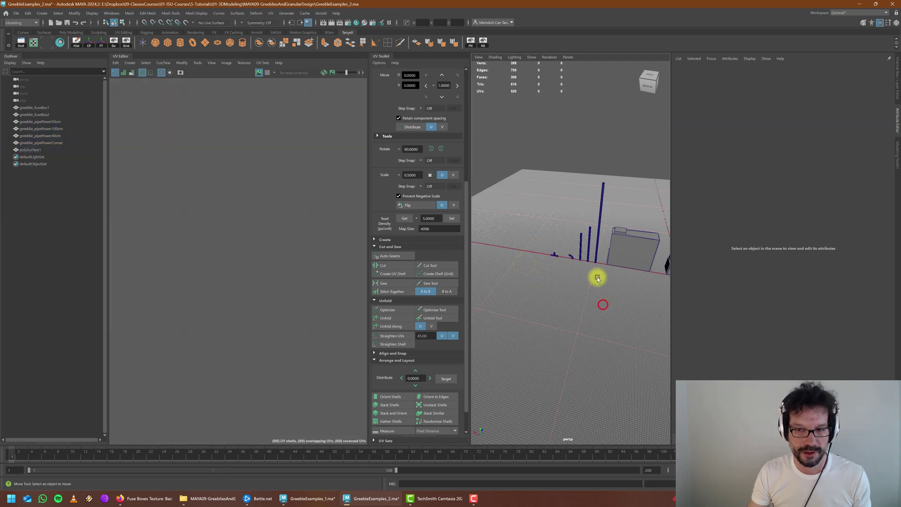
drag(598, 278, 534, 241)
right_click(590, 252)
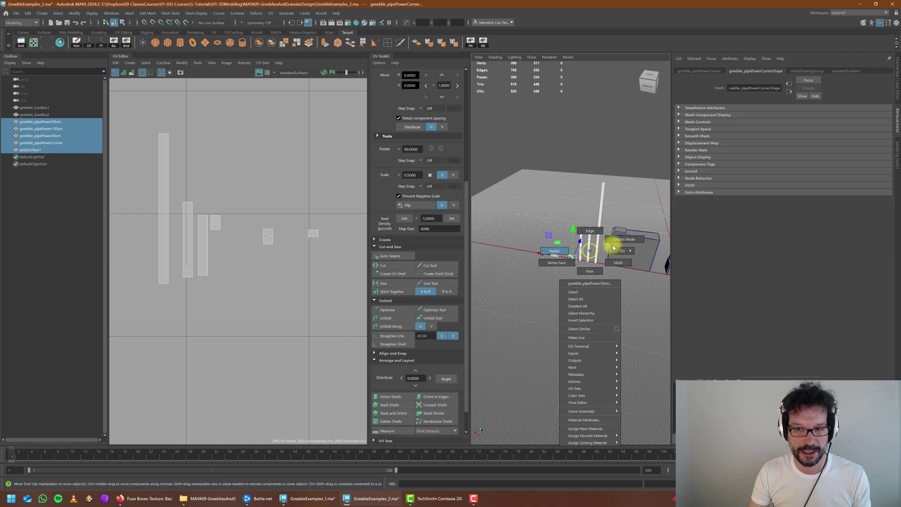
right_drag(613, 247, 618, 270)
scroll(283, 232, up, 4)
click(242, 238)
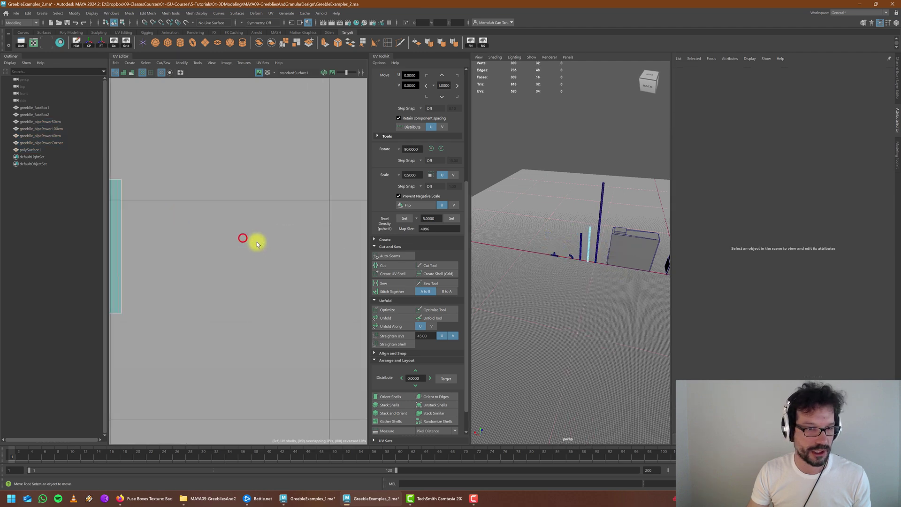
click(582, 256)
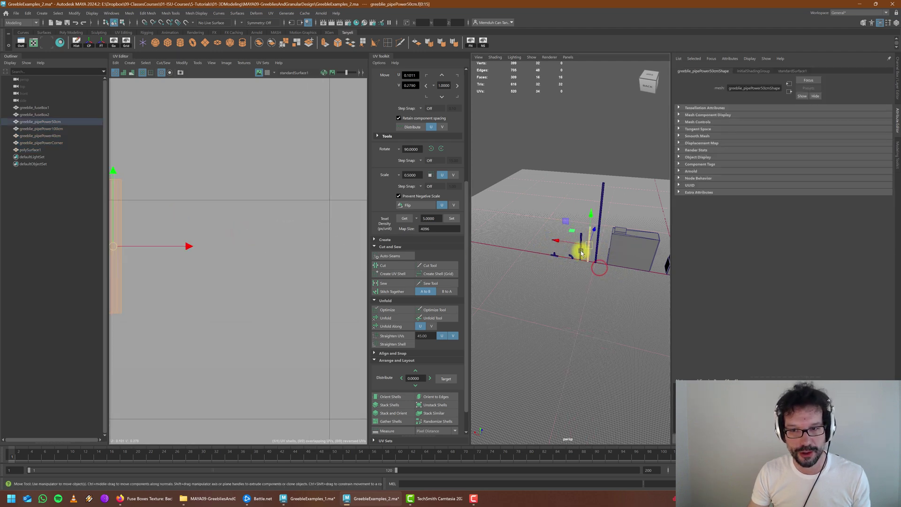
click(598, 273)
click(581, 271)
click(588, 280)
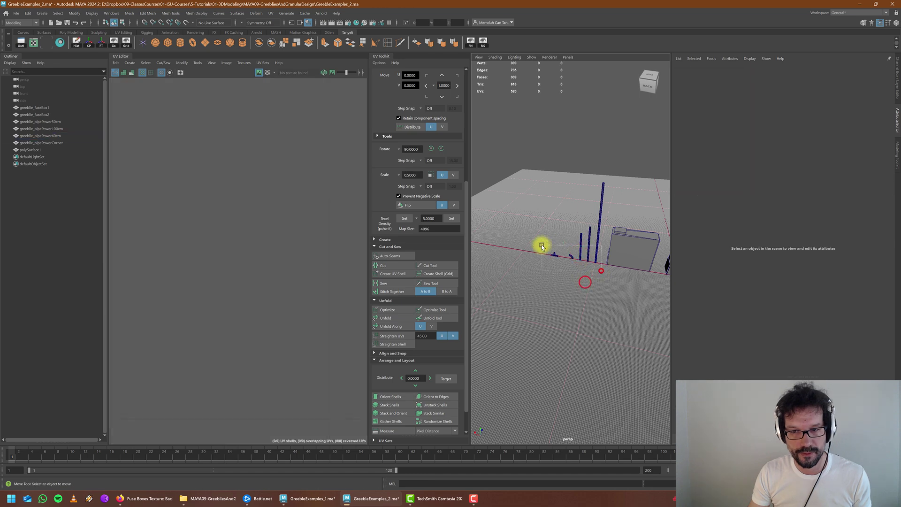
drag(542, 246, 541, 245)
right_click(589, 252)
click(637, 250)
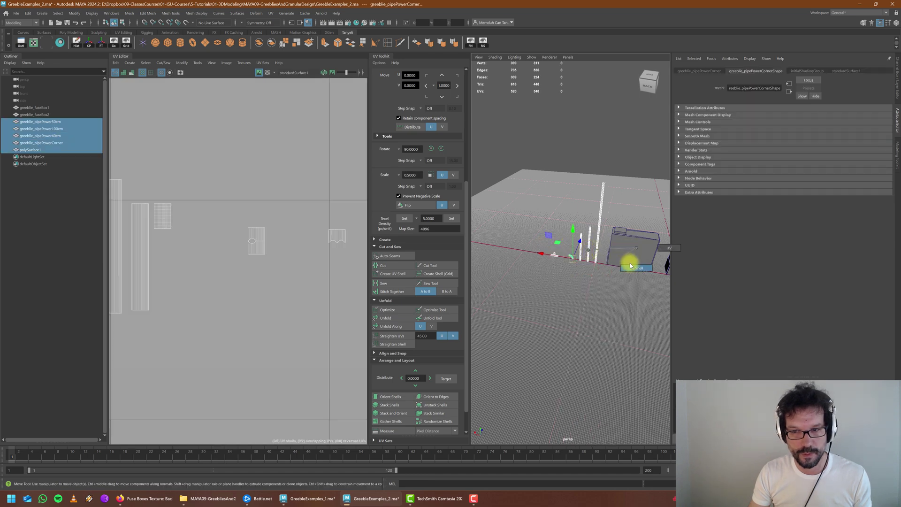
click(257, 238)
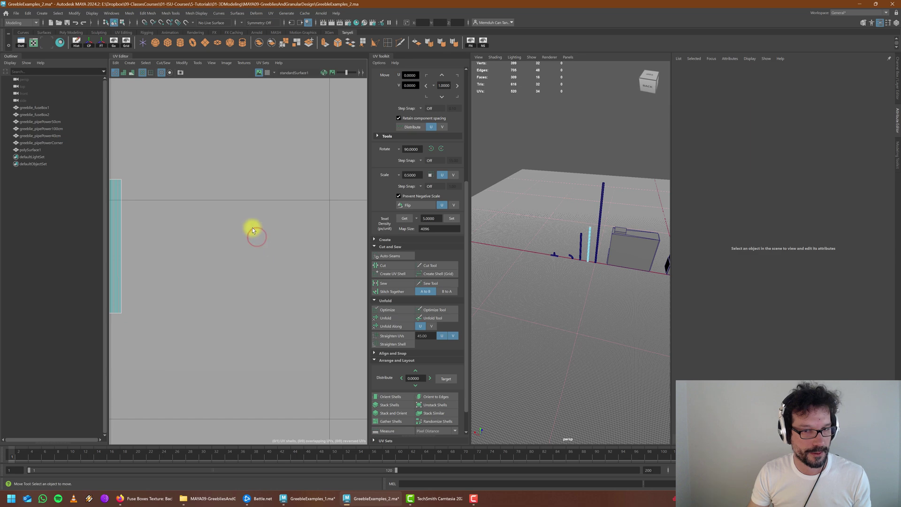
Step: Select the T-junction, corner pipe and three straight pipe meshes, and switch to UV shell selection
click(554, 254)
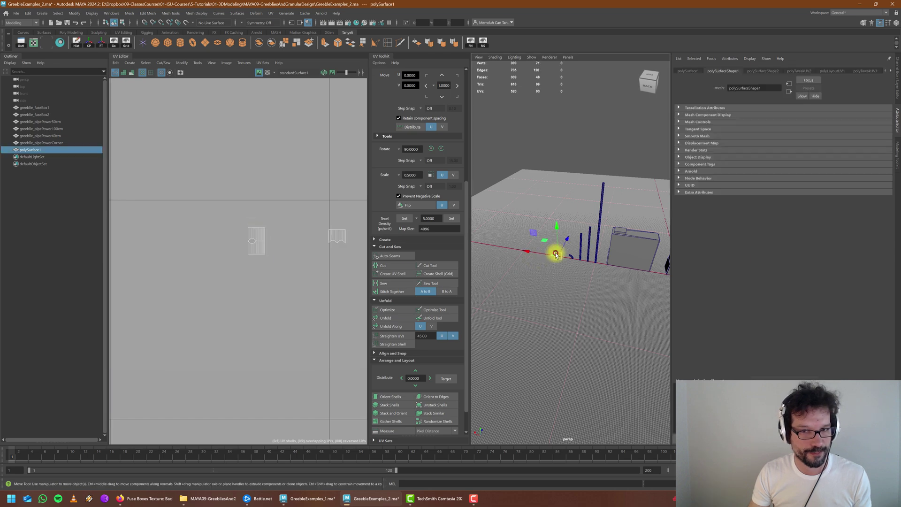
shift+click(586, 256)
shift+click(590, 254)
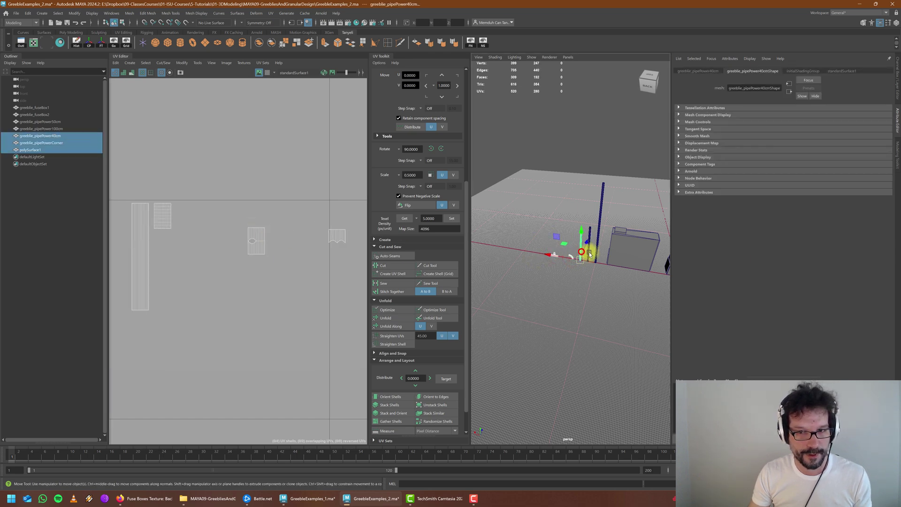
shift+click(593, 221)
shift+click(565, 230)
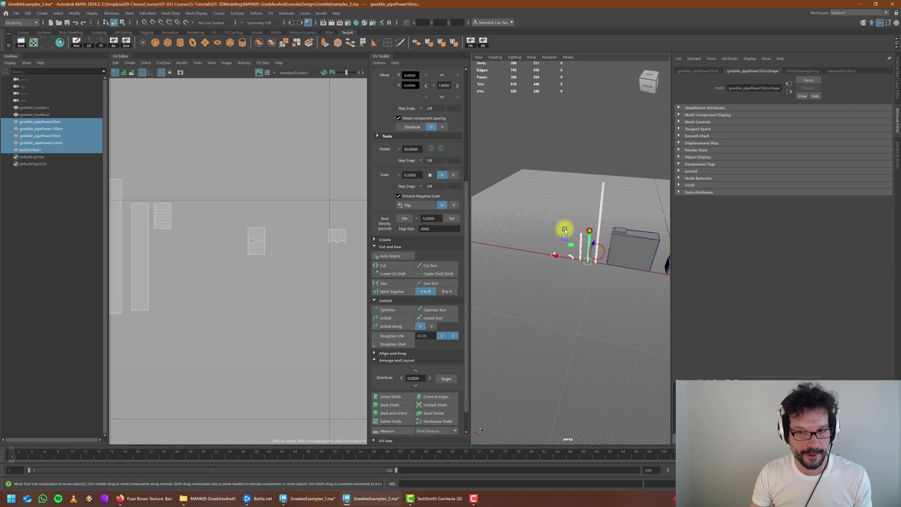
click(245, 237)
right_drag(256, 236, 230, 221)
Step: Move both T-junction UV shells into a column directly below the corner pipe's shell
click(264, 242)
drag(255, 239, 160, 243)
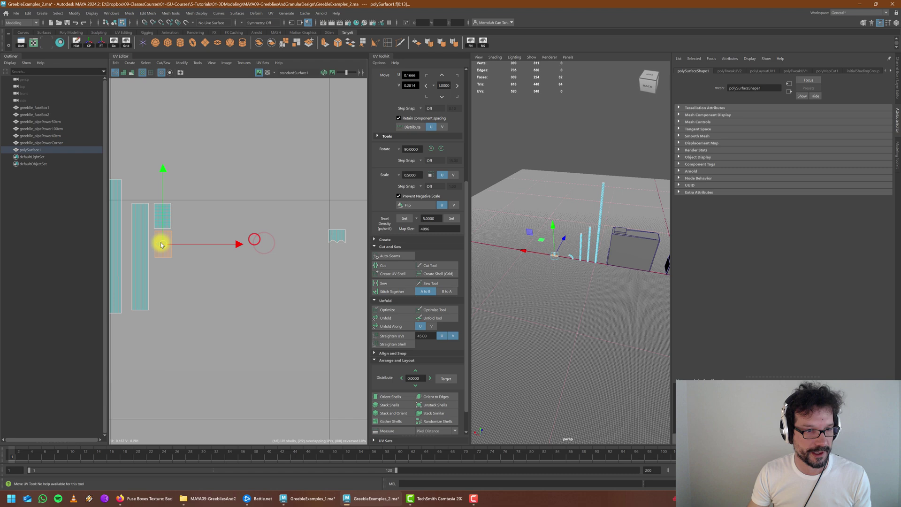
click(336, 236)
drag(336, 235, 183, 260)
scroll(227, 262, down, 2)
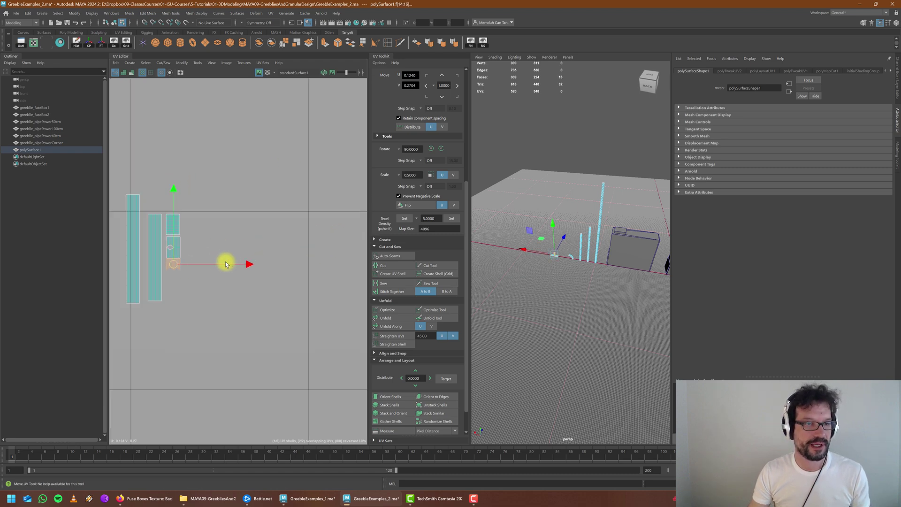
Step: Move the 50 cm pipe's UV shell against the 100 cm pipe's shell with their lower ends aligned
alt+middle_drag(225, 261, 305, 275)
scroll(162, 249, up, 1)
scroll(201, 230, down, 1)
click(211, 239)
scroll(198, 297, up, 3)
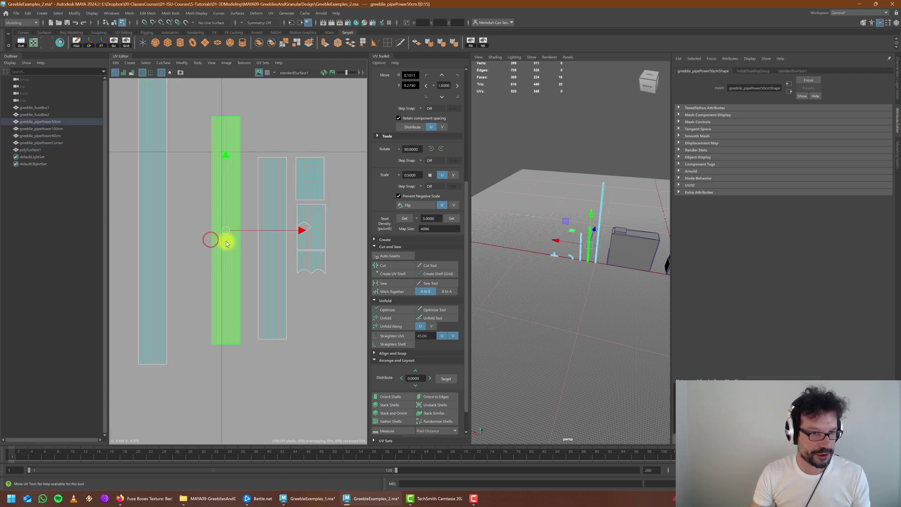
drag(226, 237, 190, 266)
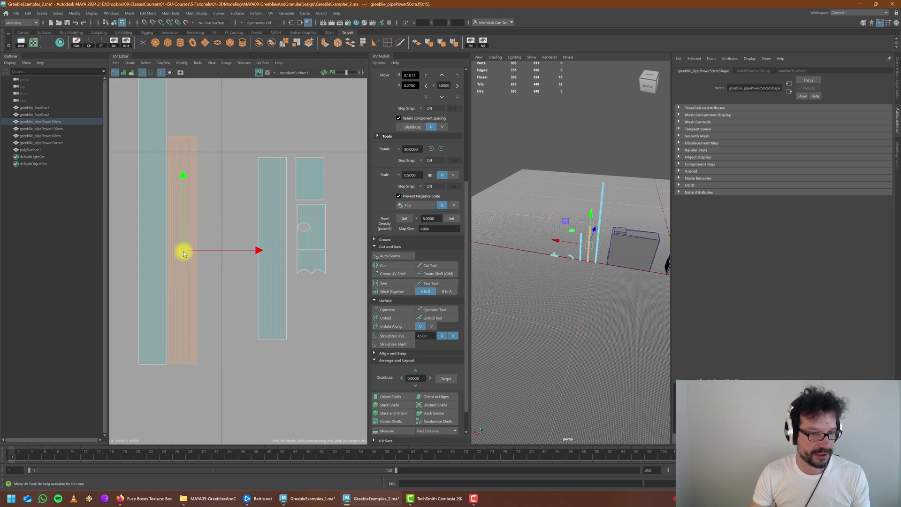
Step: Stack the 40 cm pipe's UV shell directly above the 50 cm pipe's shell, alongside the 100 cm shell
click(275, 285)
scroll(285, 314, down, 5)
drag(278, 279, 229, 174)
scroll(209, 178, up, 4)
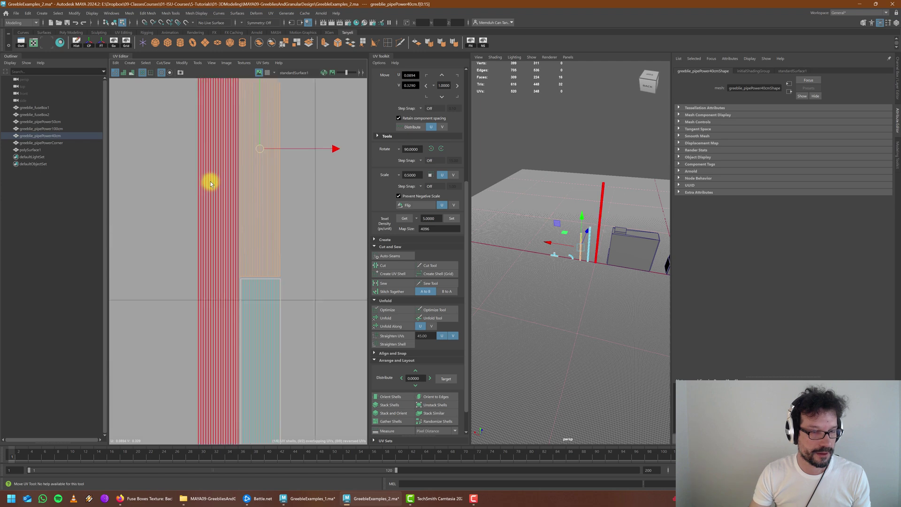
scroll(253, 280, up, 3)
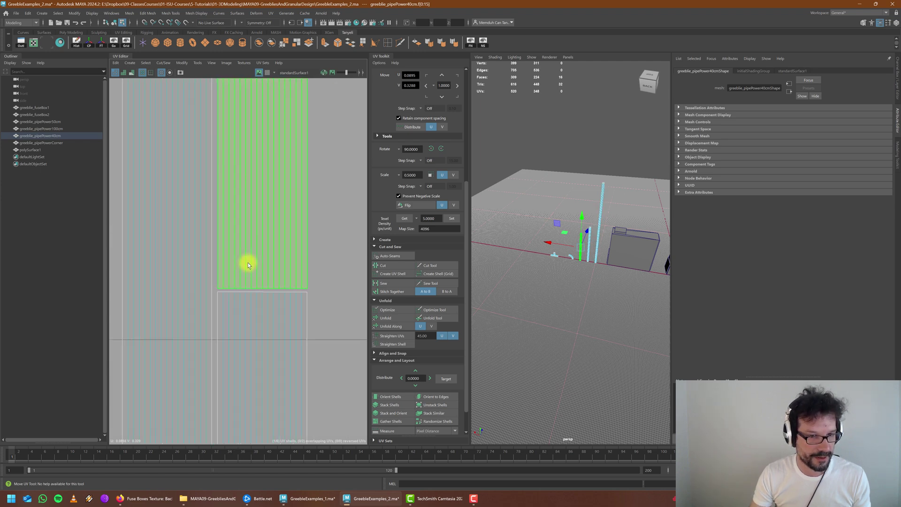
Step: Place the corner pipe's UV shell directly above the 40 cm pipe's shell
scroll(248, 262, down, 5)
click(294, 293)
drag(294, 293, 229, 169)
scroll(230, 168, up, 5)
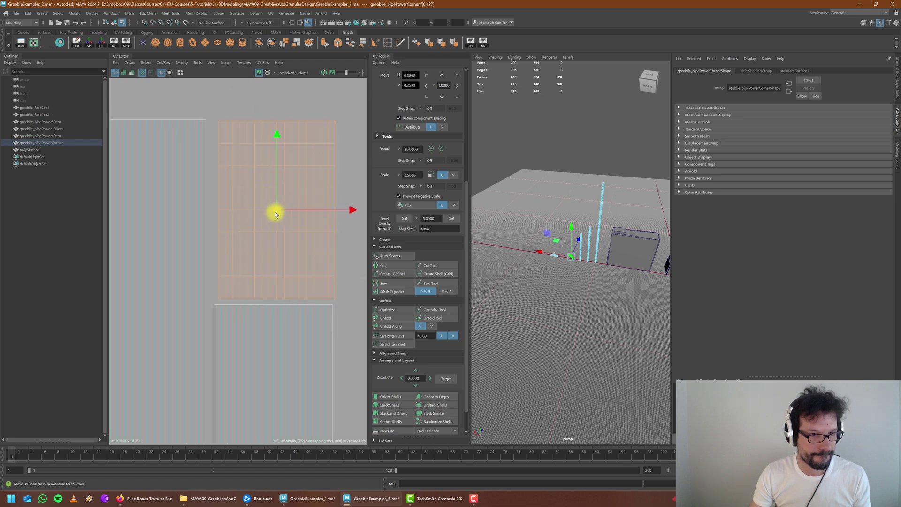
Step: Stack both T-junction UV shells directly above the 100 cm pipe's shell, then clear the selection
scroll(270, 211, down, 5)
click(328, 375)
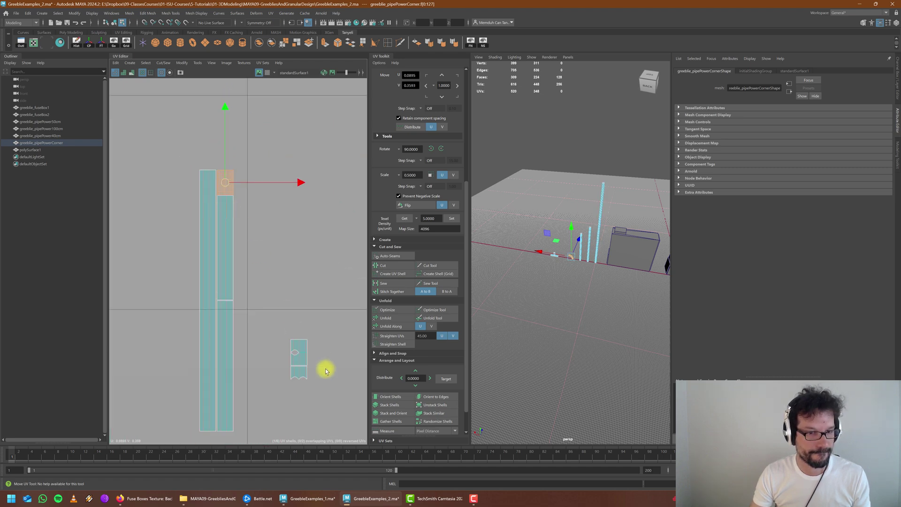
drag(305, 358, 208, 144)
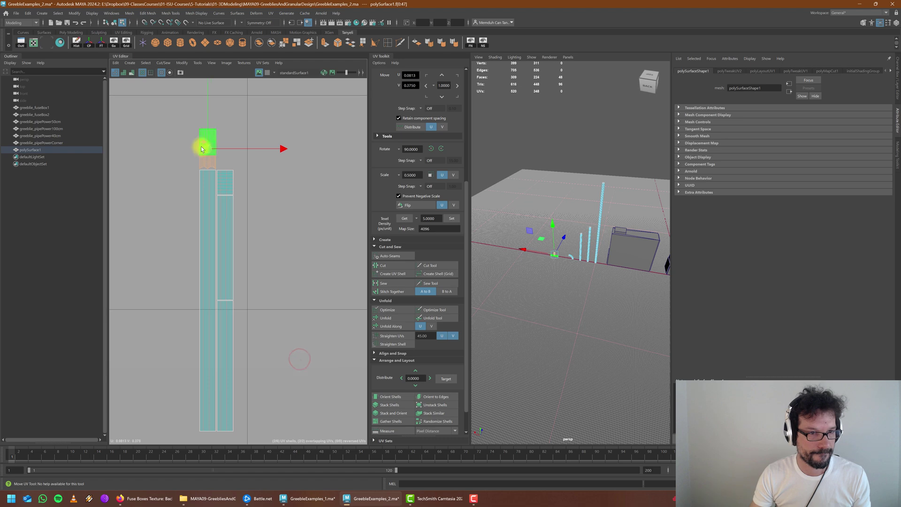
scroll(201, 149, up, 5)
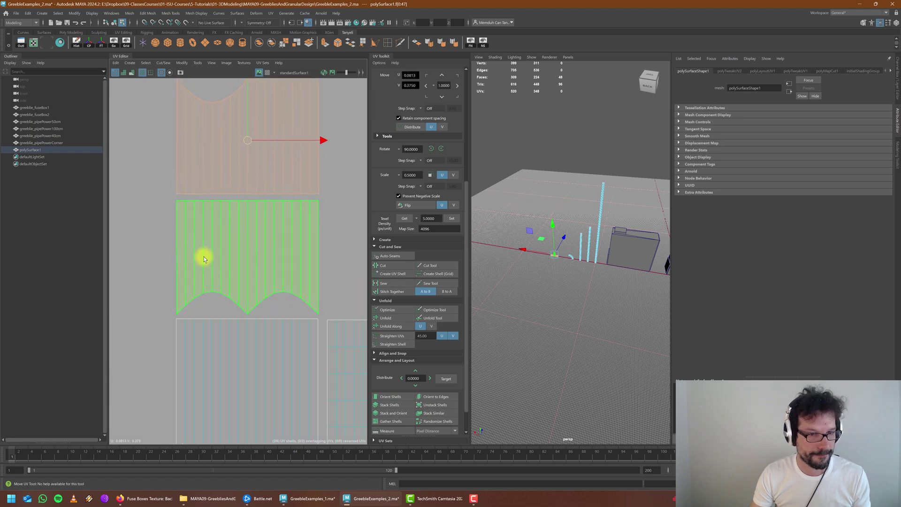
click(203, 157)
scroll(246, 237, down, 6)
click(300, 236)
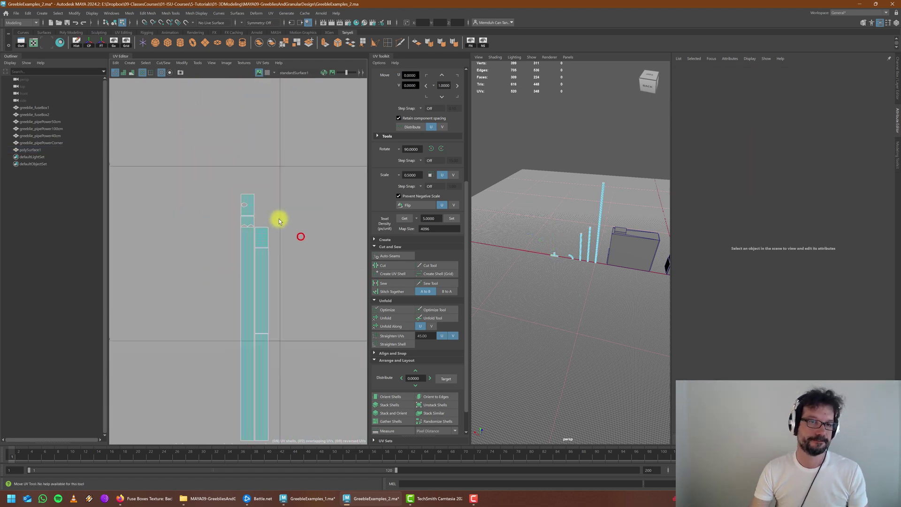
scroll(279, 221, down, 3)
Step: Return to object selection, select the T-junction mesh and show it in the front view
alt+drag(567, 265, 613, 259)
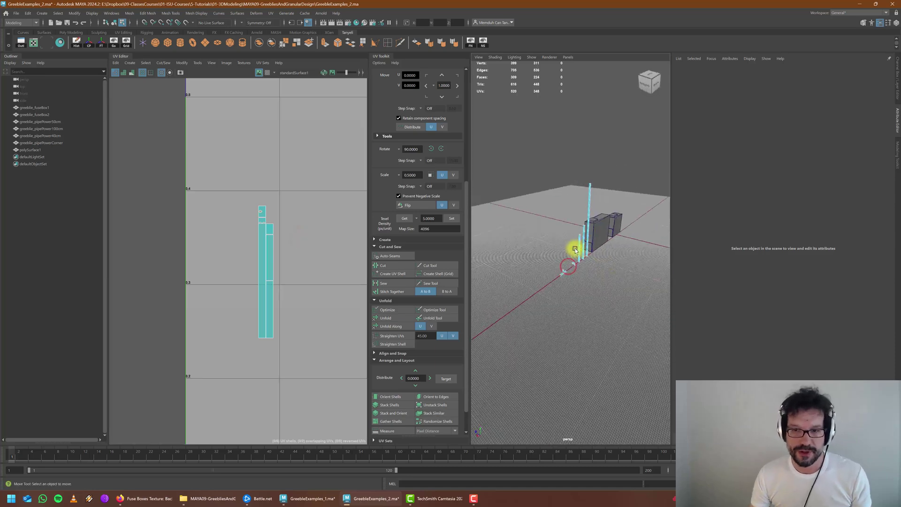
scroll(573, 250, up, 8)
alt+drag(557, 276, 615, 284)
right_drag(617, 284, 638, 278)
key(space)
key(space)
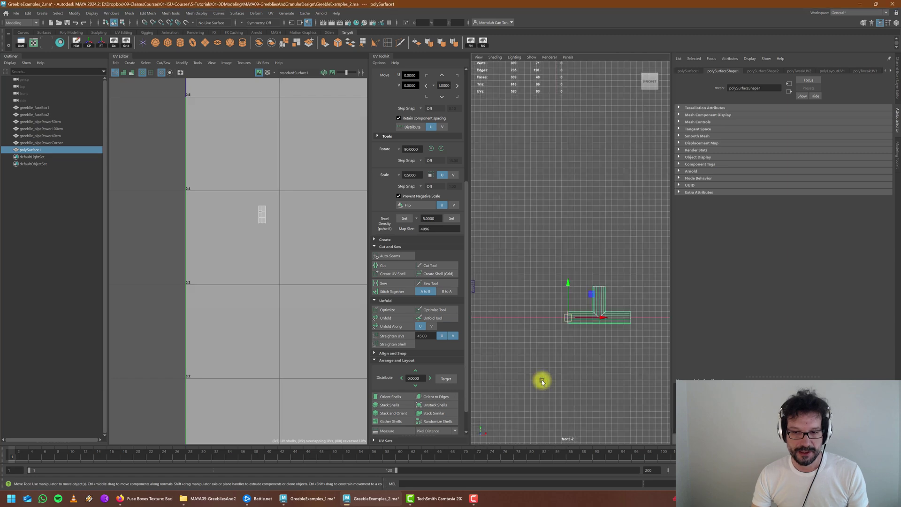
Step: Apply a coarser viewport grid through the Grid Options
scroll(608, 328, up, 2)
click(114, 42)
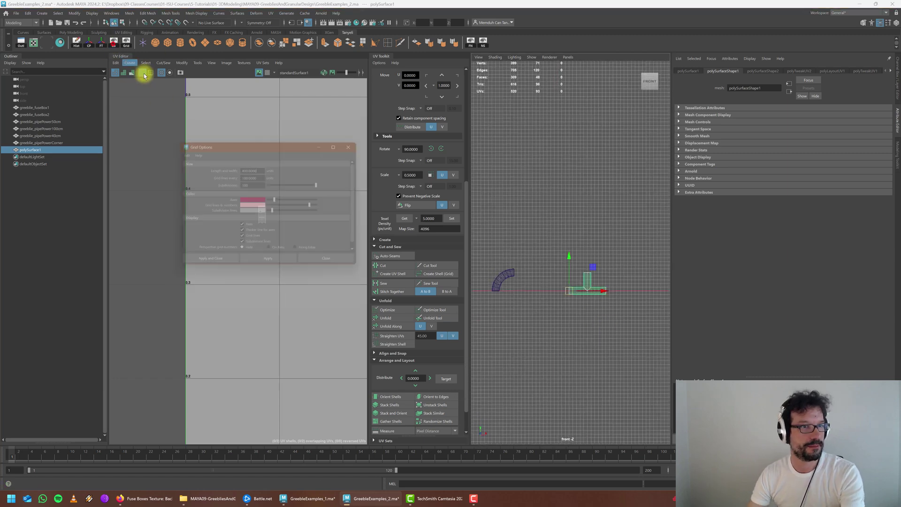
click(224, 265)
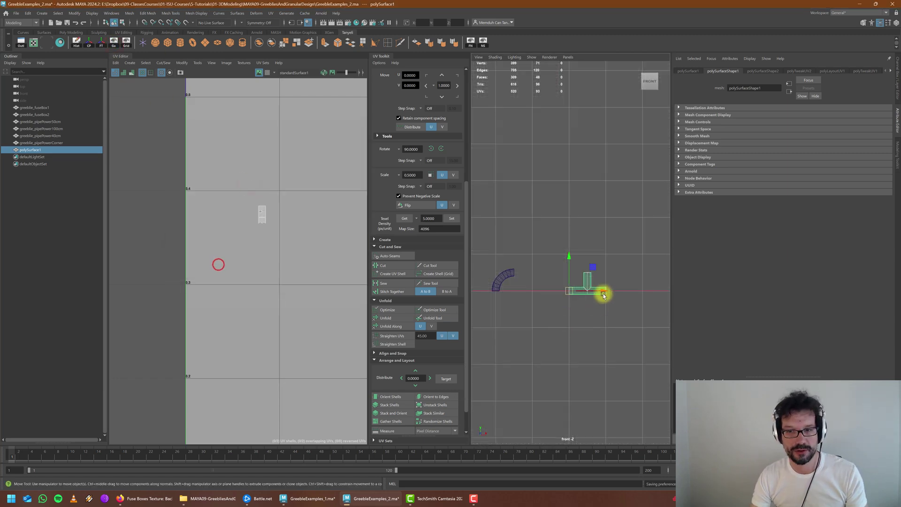
Step: Move the T-junction to one grid interval from the corner pipe, delete its history and freeze its transforms
scroll(595, 273, down, 5)
scroll(570, 294, up, 3)
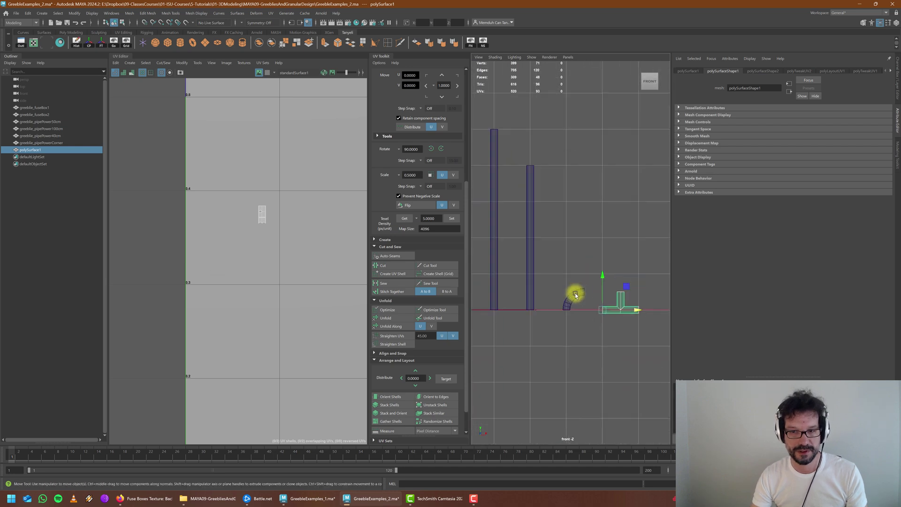
click(897, 107)
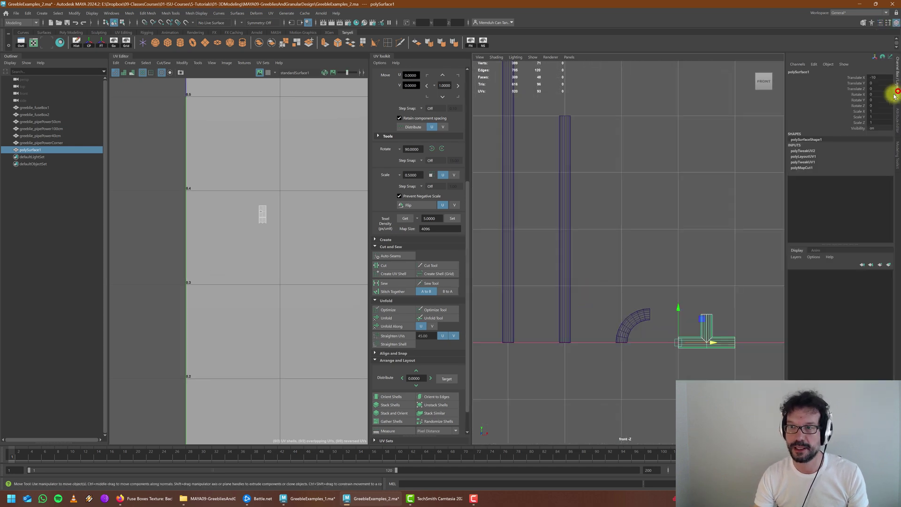
click(77, 44)
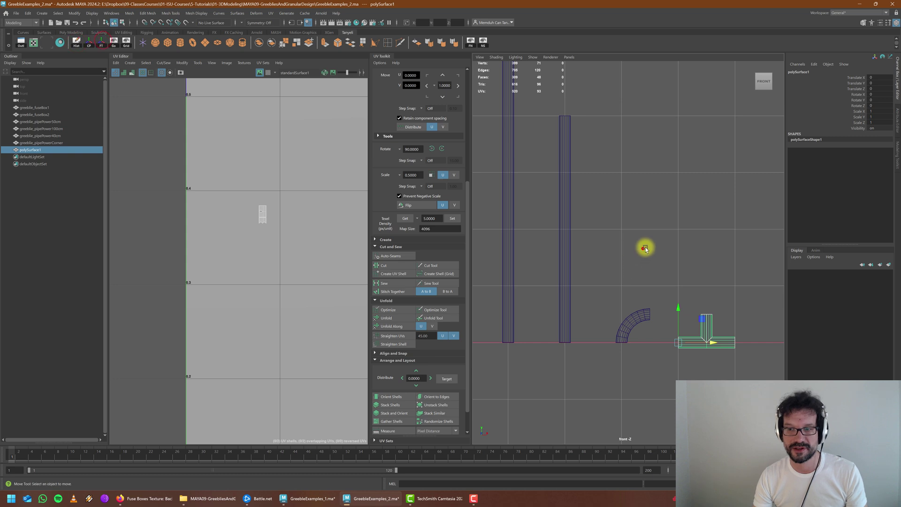
click(642, 249)
click(718, 341)
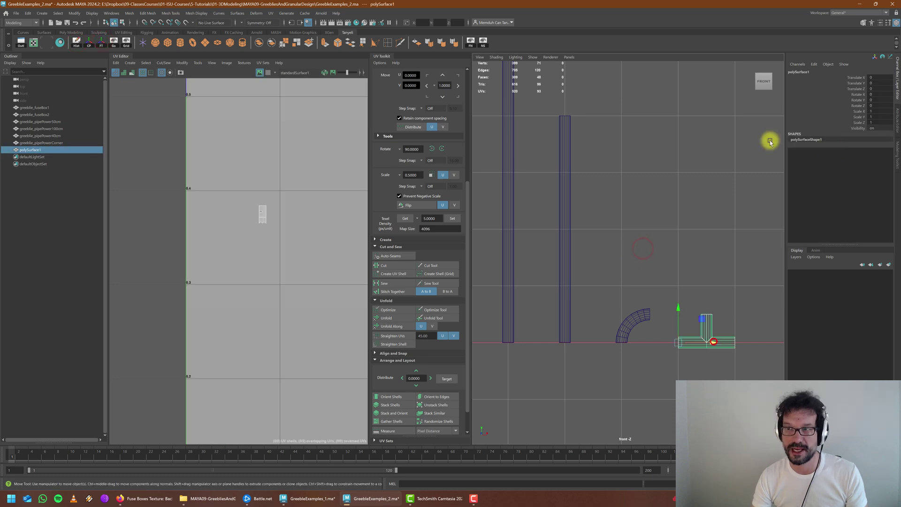
Step: Rename the T-junction mesh greeble_pipePowerTJoint, reusing the corner pipe's name as the base
click(47, 143)
key(ctrl+c)
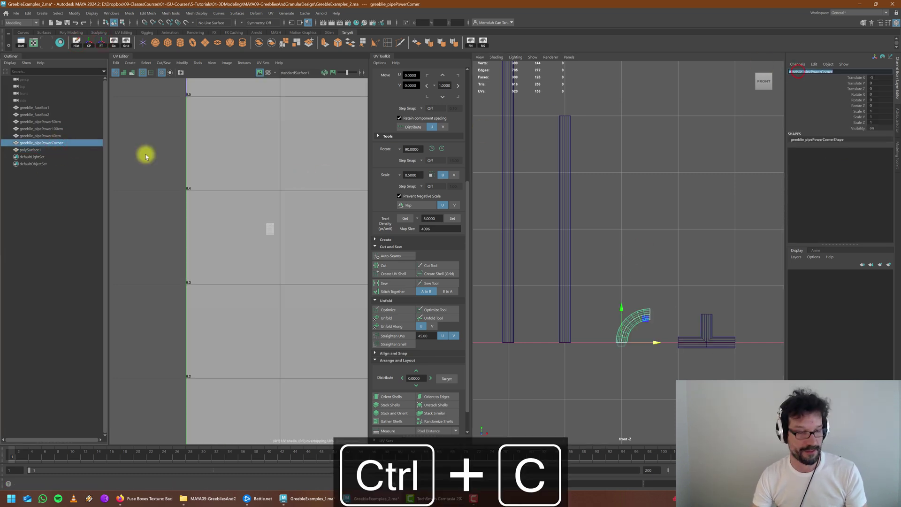
click(45, 150)
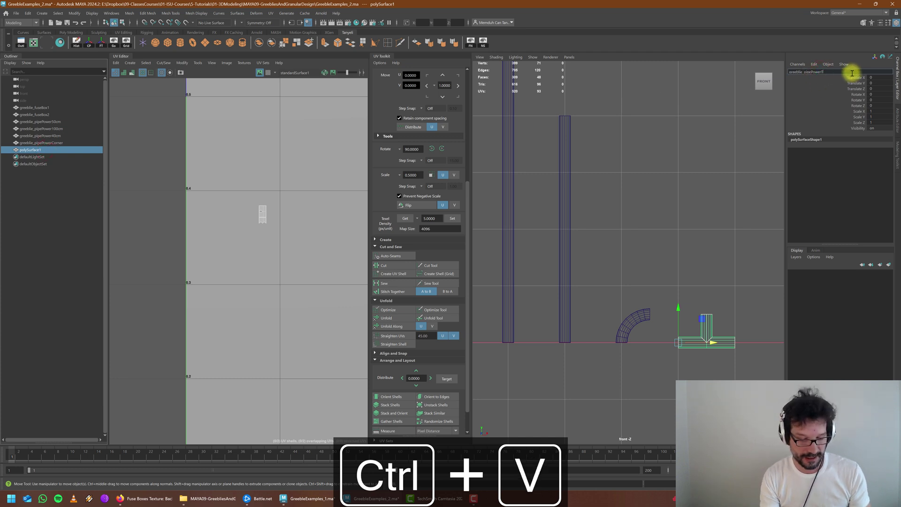
key(Return)
click(723, 231)
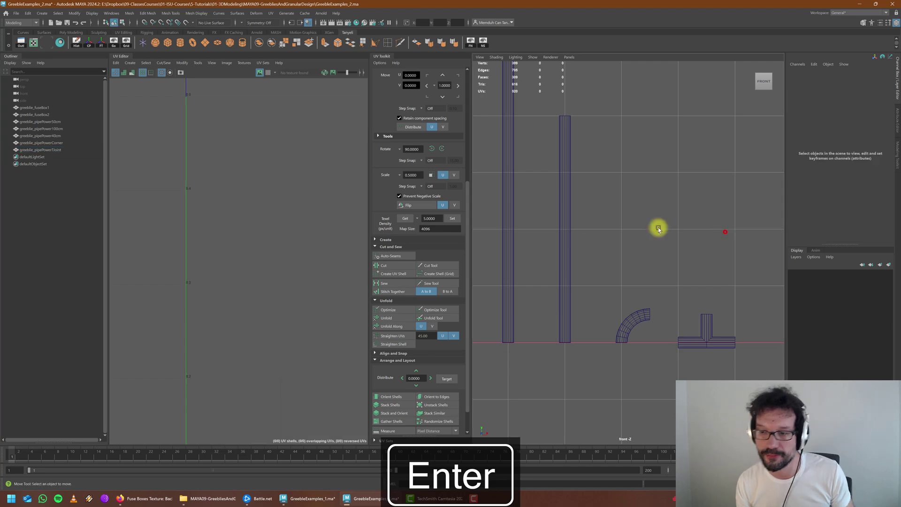
Step: Select both fuse boxes and all five power pipes in perspective view and review their combined UV layout
scroll(577, 270, down, 5)
key(space)
key(space)
alt+drag(685, 202, 500, 235)
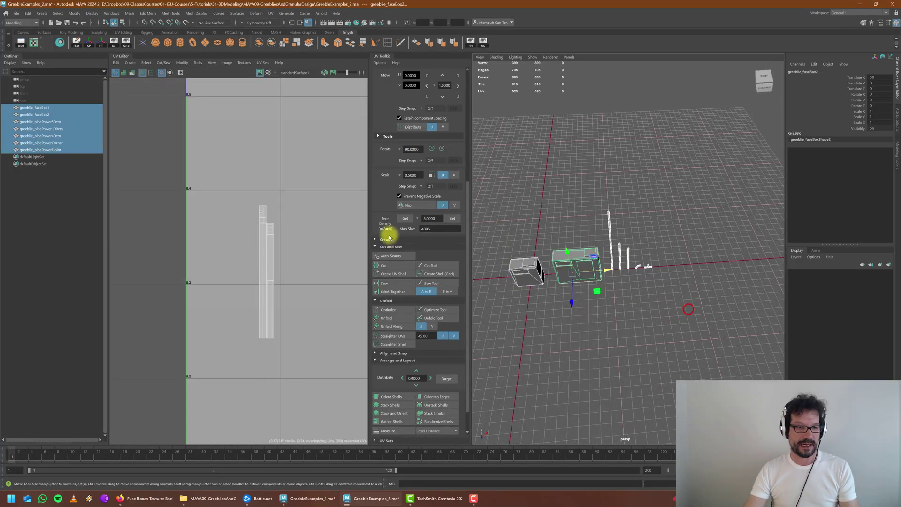
scroll(207, 259, down, 6)
scroll(263, 352, up, 5)
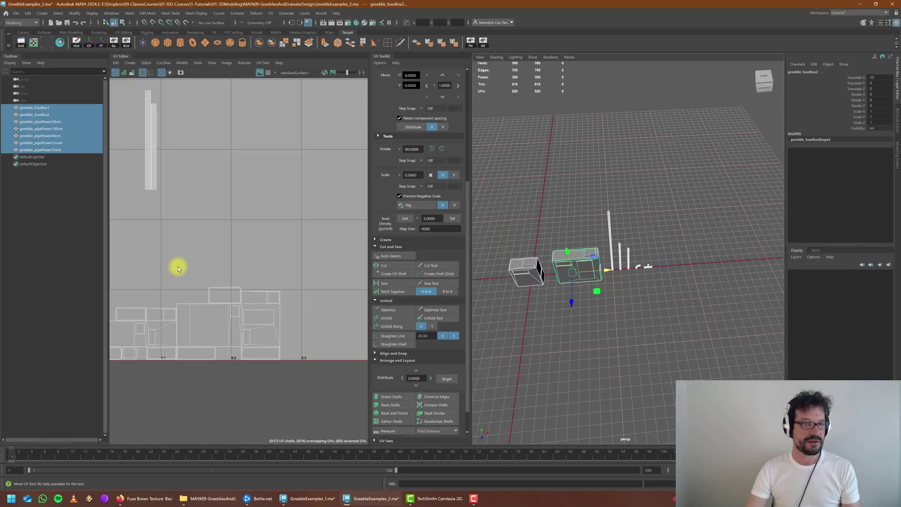
scroll(178, 268, down, 3)
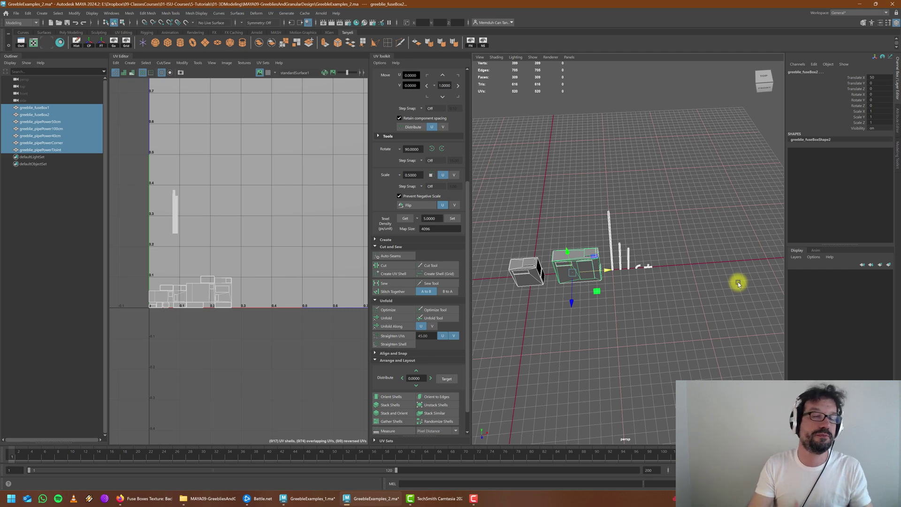
Step: View the finished greebles in perspective, then switch to the fuse box textures page in Firefox
alt+middle_drag(653, 279, 628, 281)
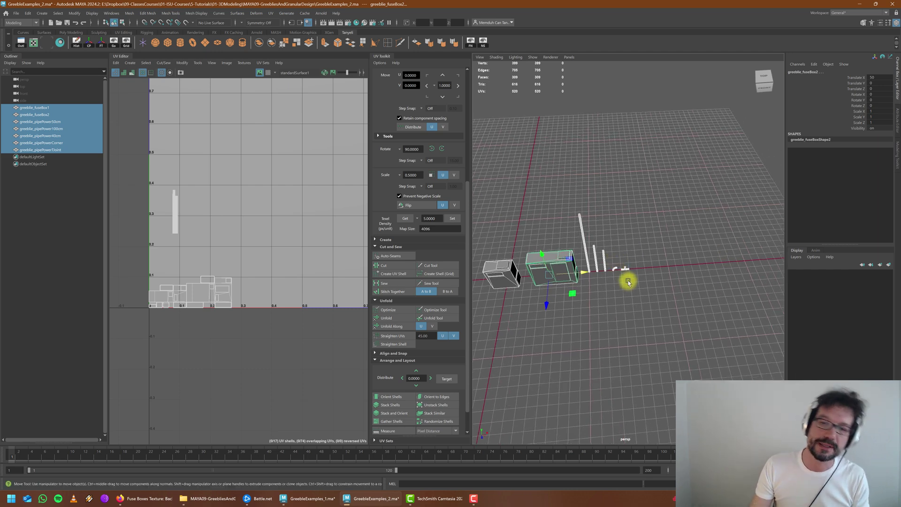
alt+drag(628, 281, 652, 273)
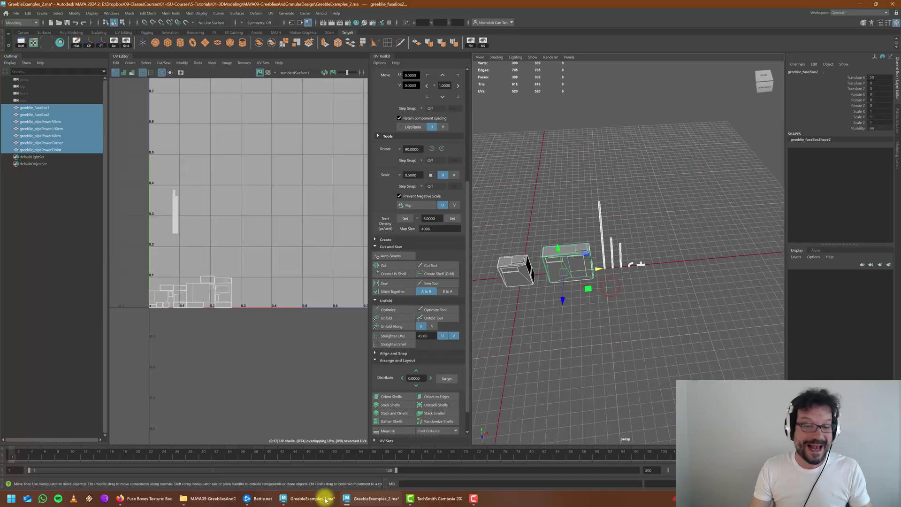
click(150, 500)
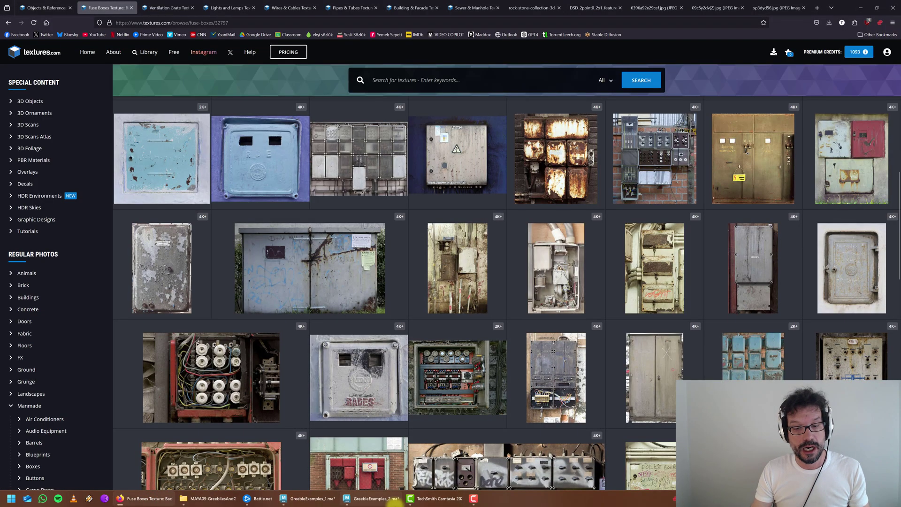
Step: Check the existing greebles in Maya and look over the ventilation grate textures page in Firefox
click(306, 499)
click(385, 497)
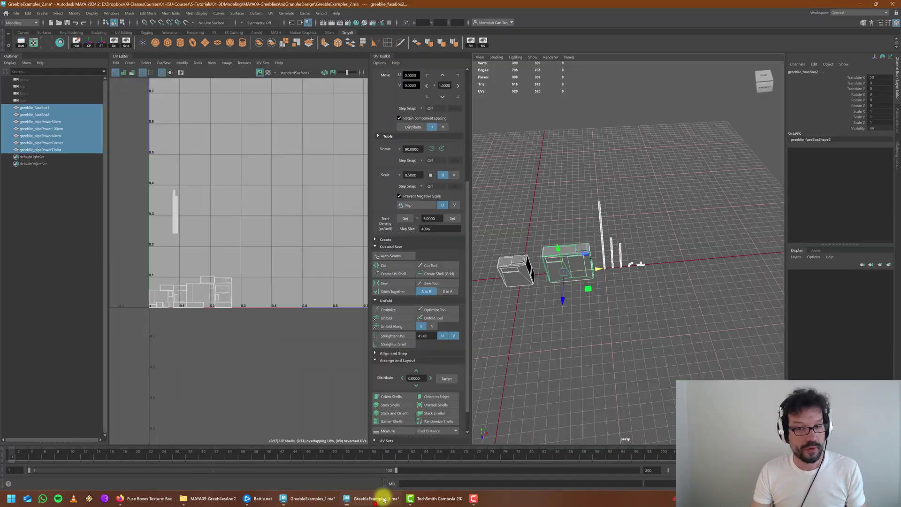
alt+middle_drag(684, 258, 661, 235)
click(163, 501)
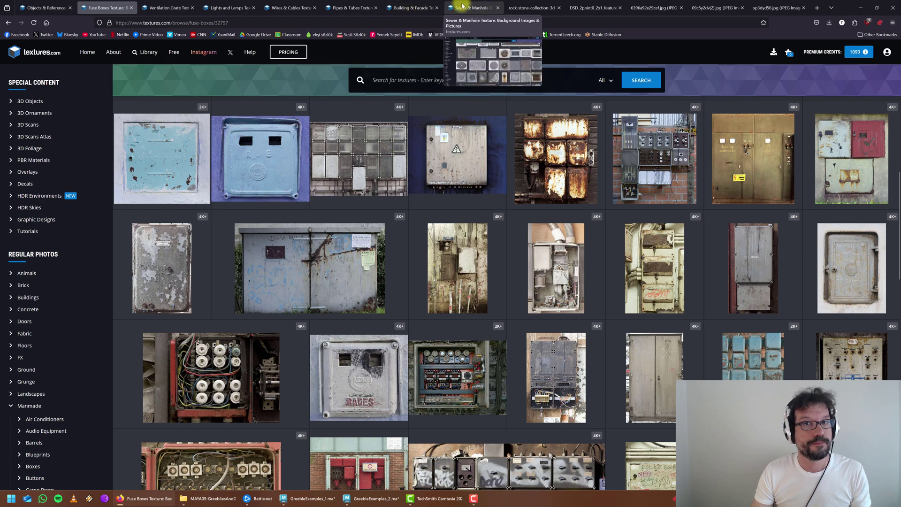
click(165, 8)
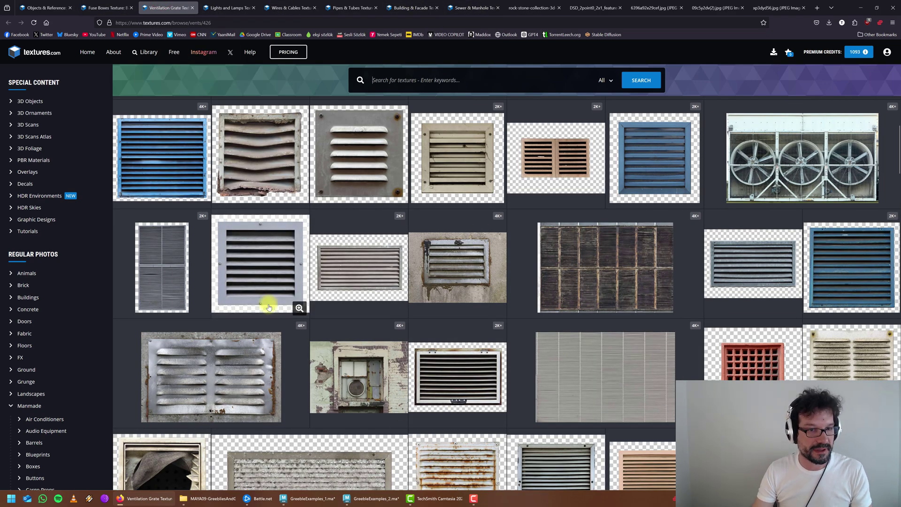
Step: Switch to the GreebleExamples_2 scene in Maya, create a polygon cube and move it along X to 250, past the pipes
click(366, 501)
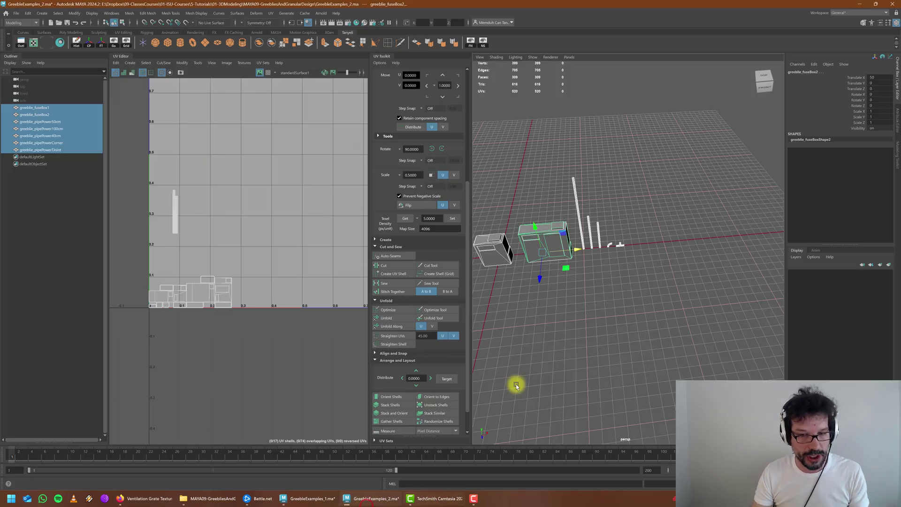
scroll(651, 261, up, 5)
alt+middle_drag(673, 276, 621, 292)
alt+drag(623, 291, 558, 290)
scroll(559, 290, down, 4)
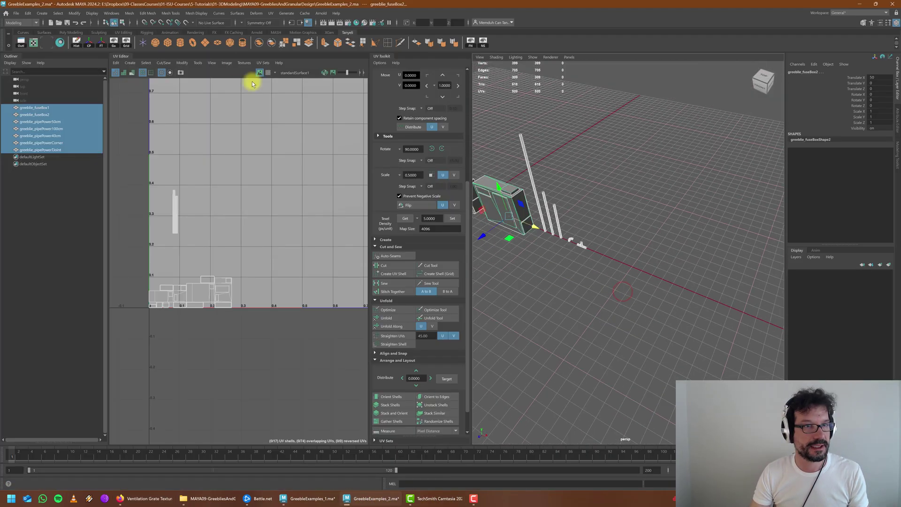
click(168, 43)
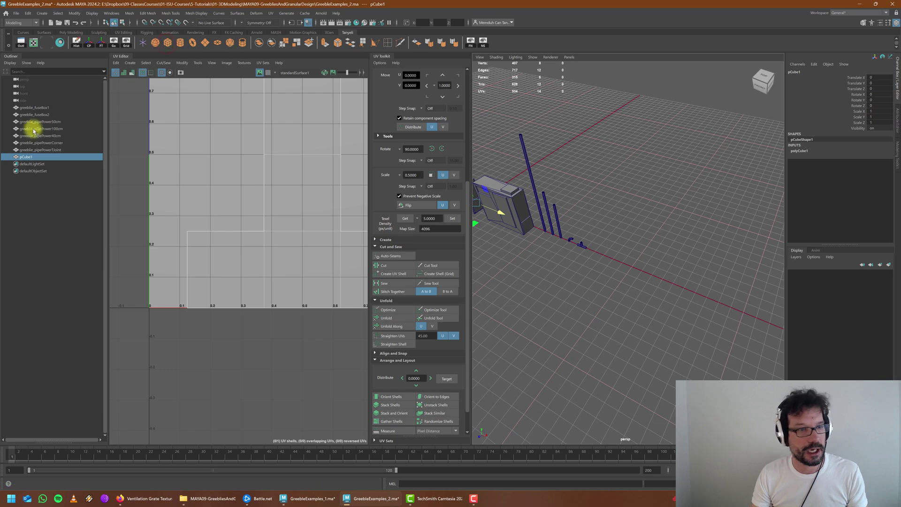
scroll(613, 238, down, 4)
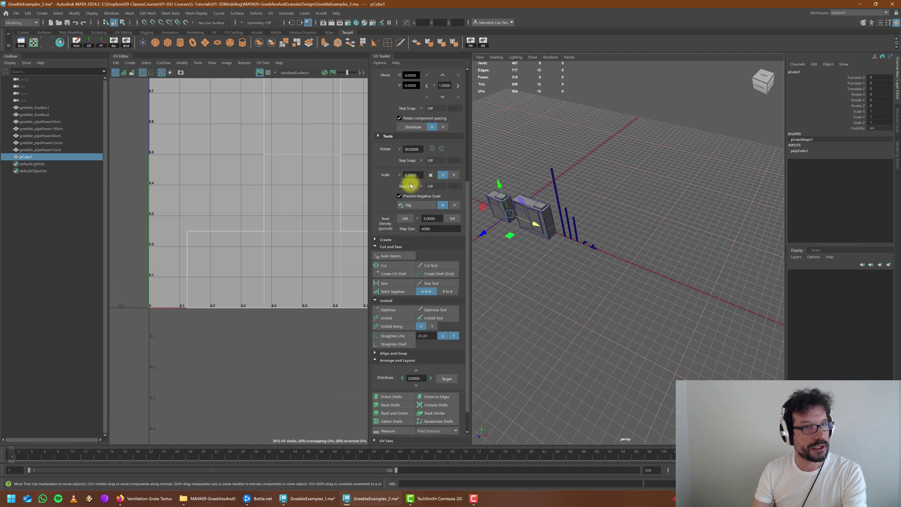
drag(534, 226, 700, 295)
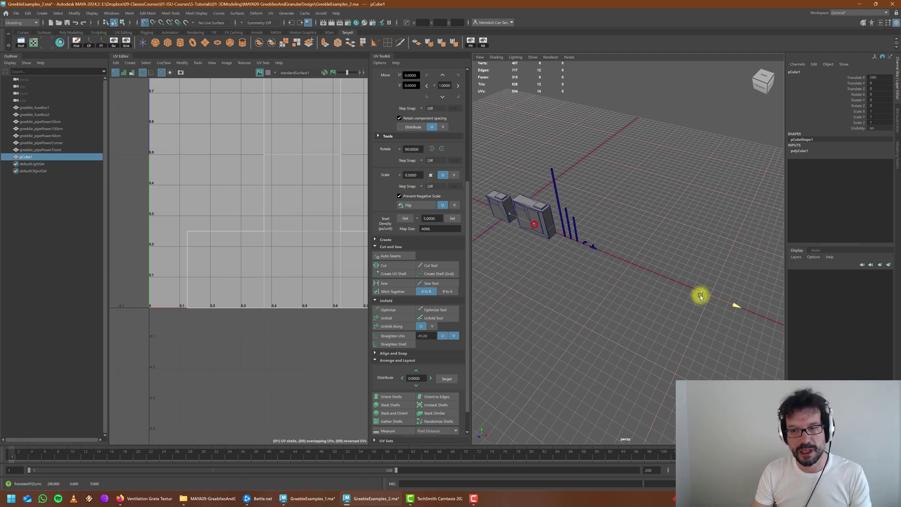
Step: Set the cube's width, height and depth to 60 and raise it to Translate Y 30 so it stands on the grid
click(799, 150)
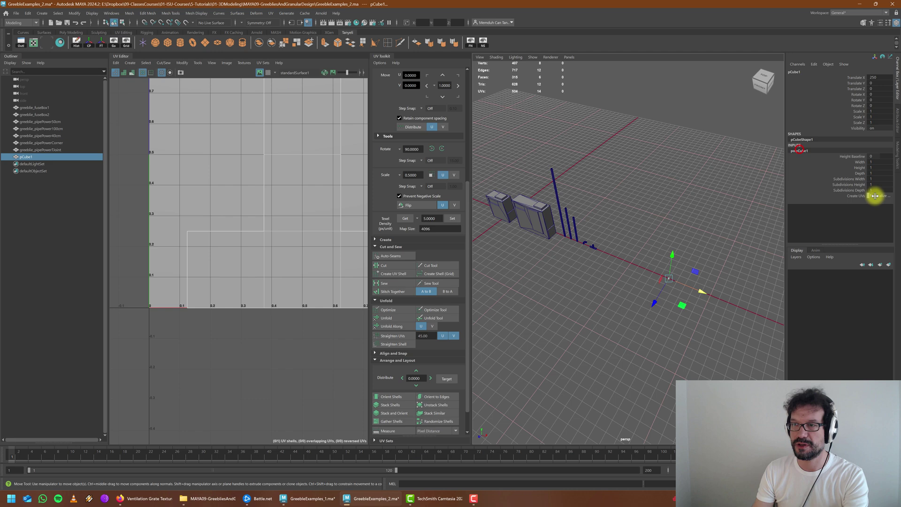
drag(858, 157, 877, 174)
click(854, 161)
click(860, 162)
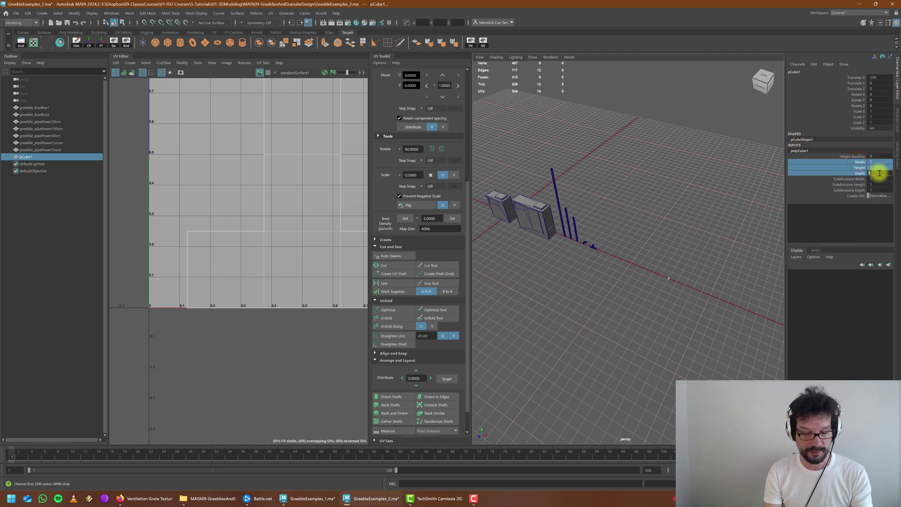
key(Return)
scroll(684, 268, up, 4)
alt+drag(604, 334, 634, 324)
key(w)
mouse_move(626, 279)
mouse_down()
mouse_move(625, 260)
mouse_move(631, 268)
mouse_up()
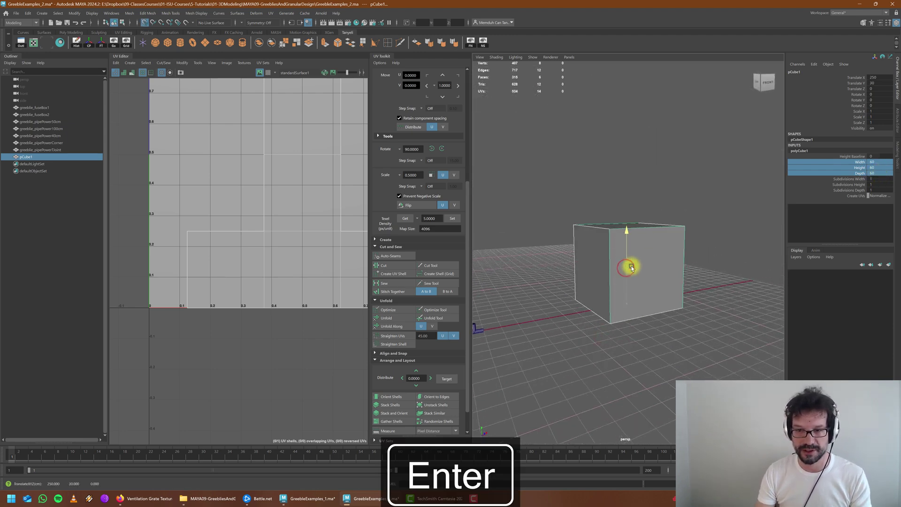
Step: Extrude the cube's front face with an offset of 5 to form an inset frame
alt+drag(674, 320, 602, 244)
scroll(581, 275, up, 4)
right_drag(601, 244, 582, 209)
click(581, 210)
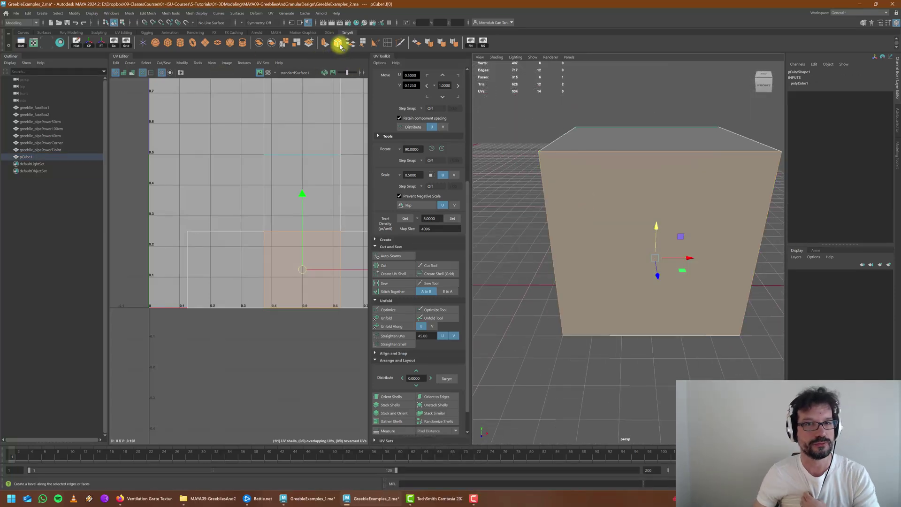
click(326, 43)
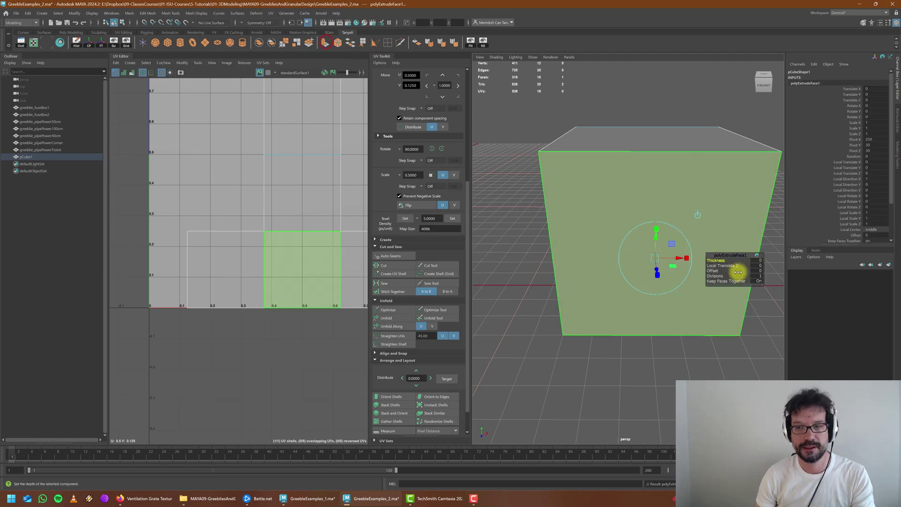
click(758, 271)
text(5)
key(Return)
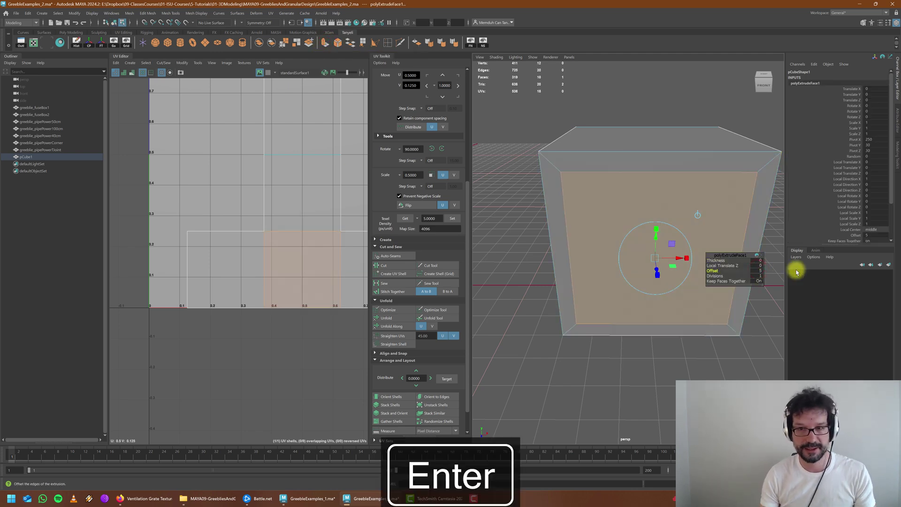
Step: Return the cube to object mode, switch to the four-view layout and close the UV Editor
scroll(621, 219, down, 4)
alt+middle_drag(622, 219, 683, 217)
alt+drag(679, 247, 668, 250)
alt+middle_drag(668, 250, 569, 249)
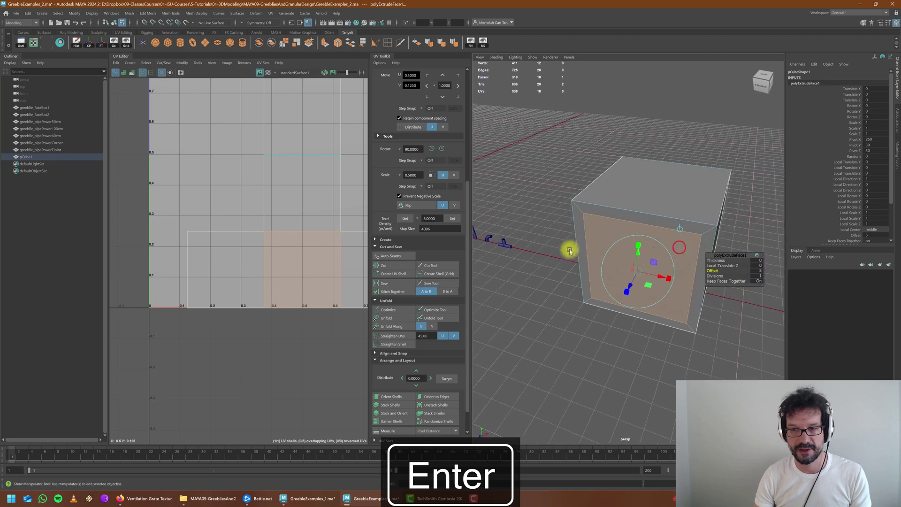
right_click(614, 225)
right_drag(643, 219, 642, 219)
alt+drag(638, 267, 625, 255)
key(space)
right_drag(117, 57, 130, 85)
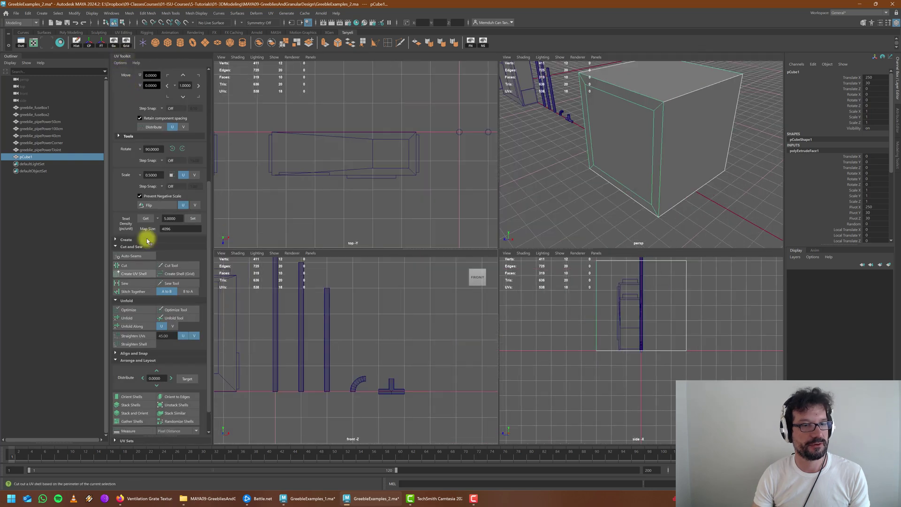
Step: Insert nine roughly evenly spaced horizontal edge loops across the cube's inset front in the front view, and return to object mode
alt+drag(631, 163, 655, 168)
alt+right_drag(646, 138, 649, 159)
alt+drag(649, 160, 568, 102)
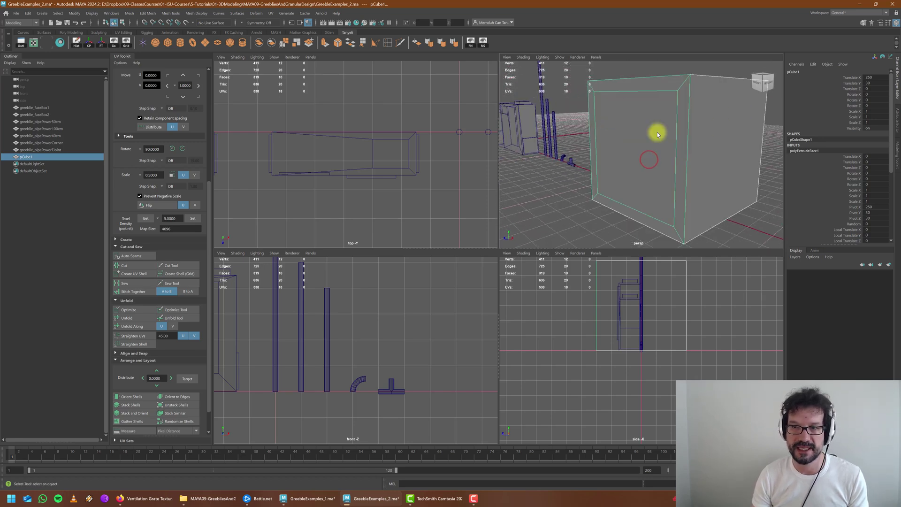
alt+right_drag(406, 396, 303, 367)
alt+middle_drag(394, 326, 335, 310)
alt+right_drag(335, 310, 382, 308)
alt+middle_drag(402, 304, 362, 342)
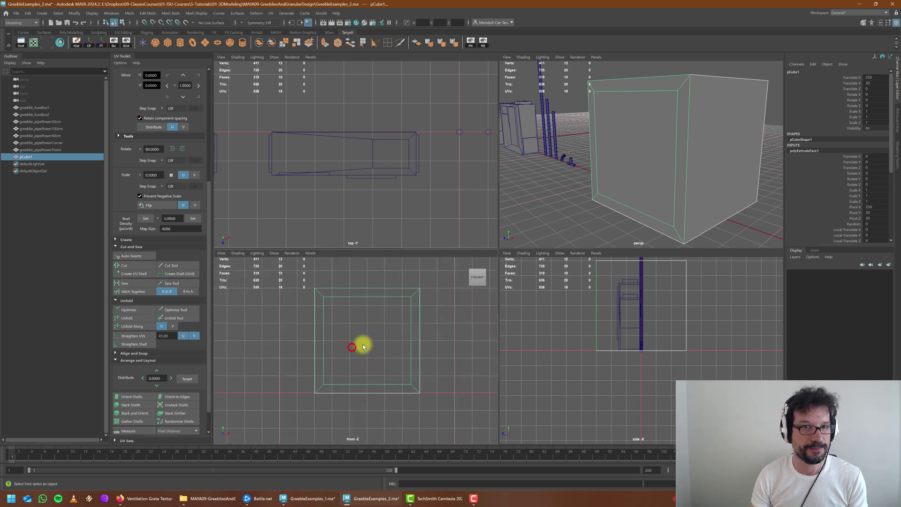
click(387, 43)
click(316, 295)
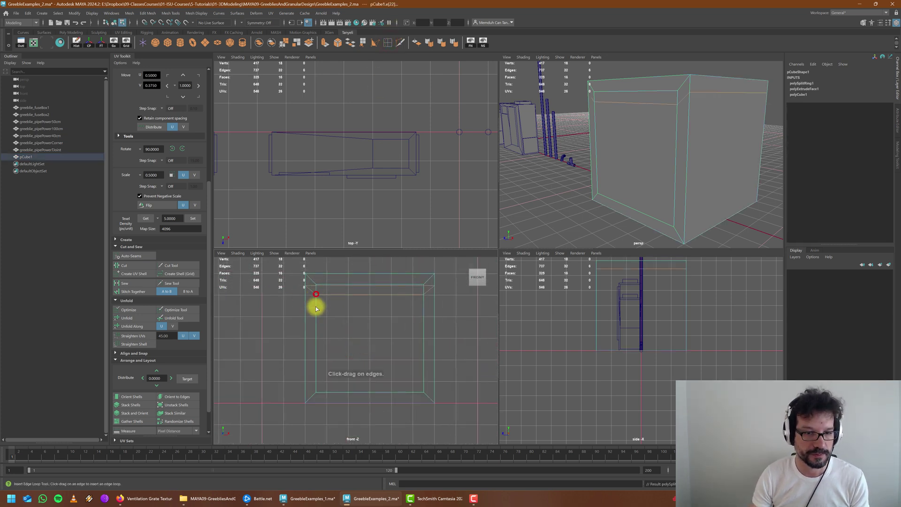
click(315, 305)
click(316, 317)
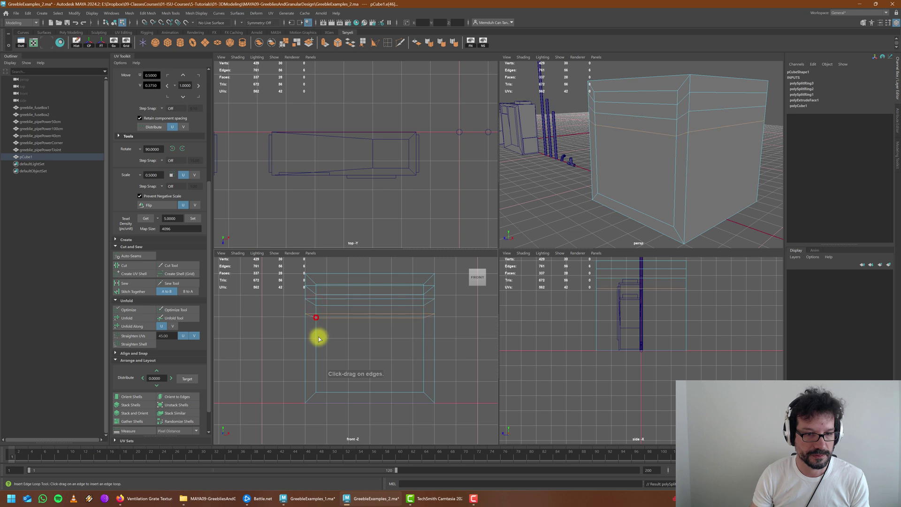
click(315, 329)
click(316, 338)
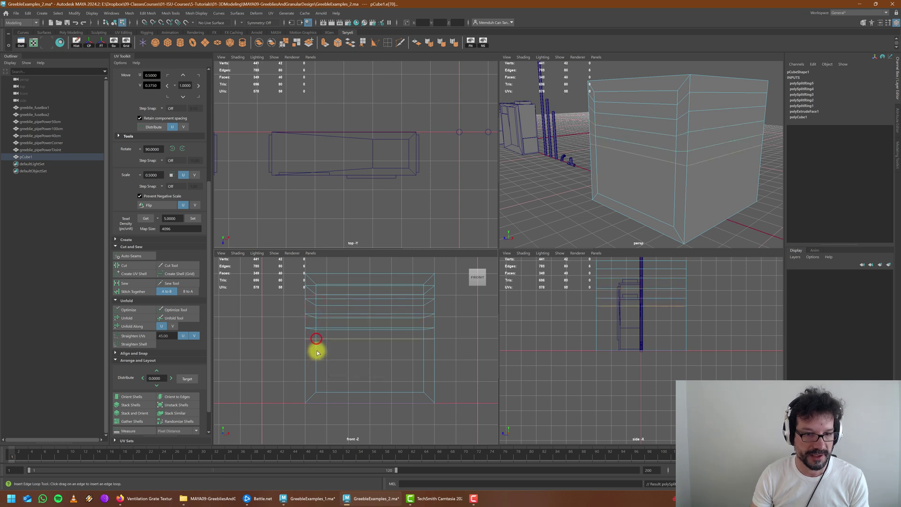
click(315, 350)
click(315, 360)
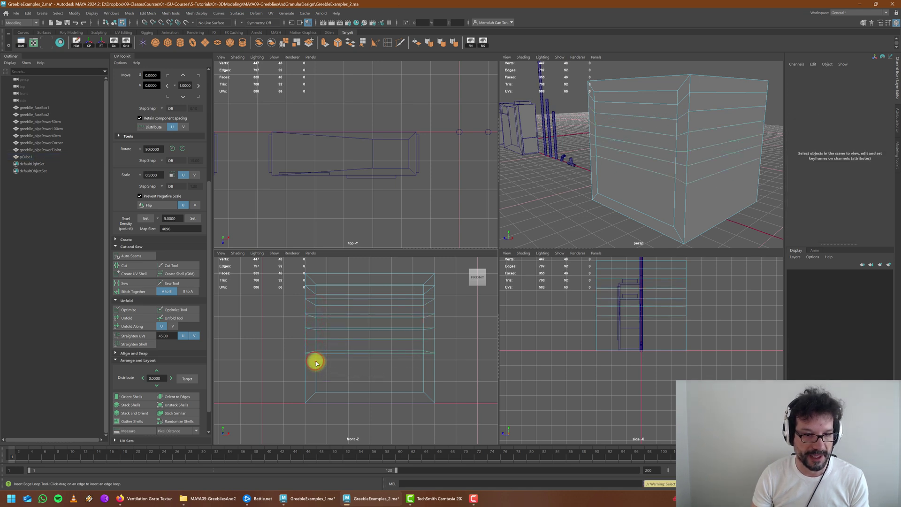
click(316, 361)
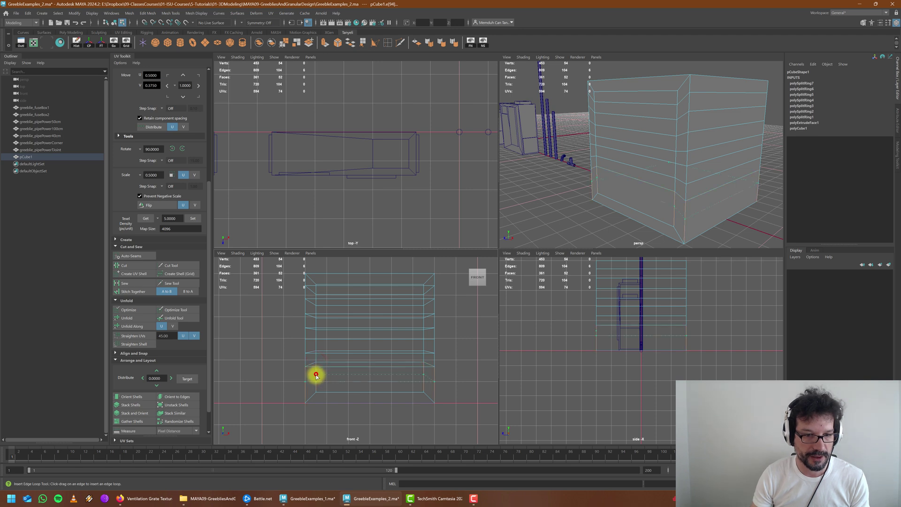
click(316, 374)
click(315, 384)
key(w)
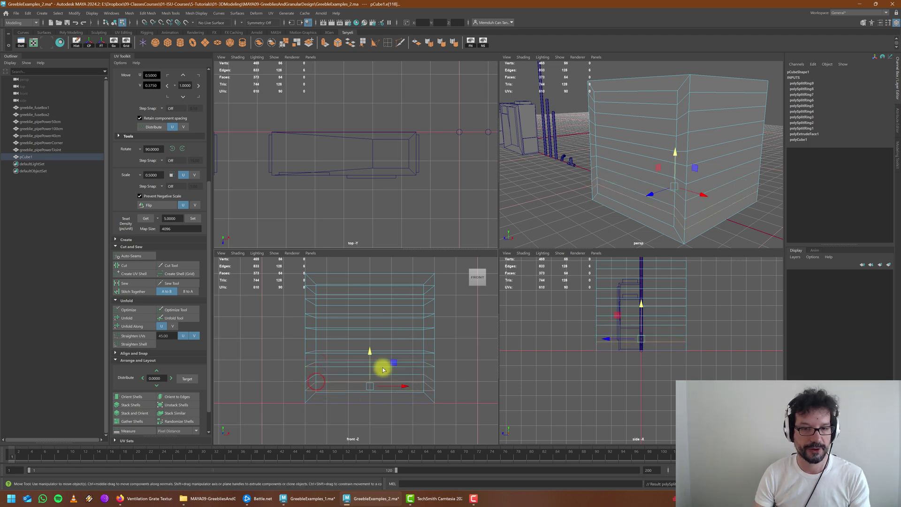
click(392, 305)
right_drag(393, 306, 425, 280)
Step: Set the grid subdivisions to 20 so the grid lines fall every 5 units
click(114, 43)
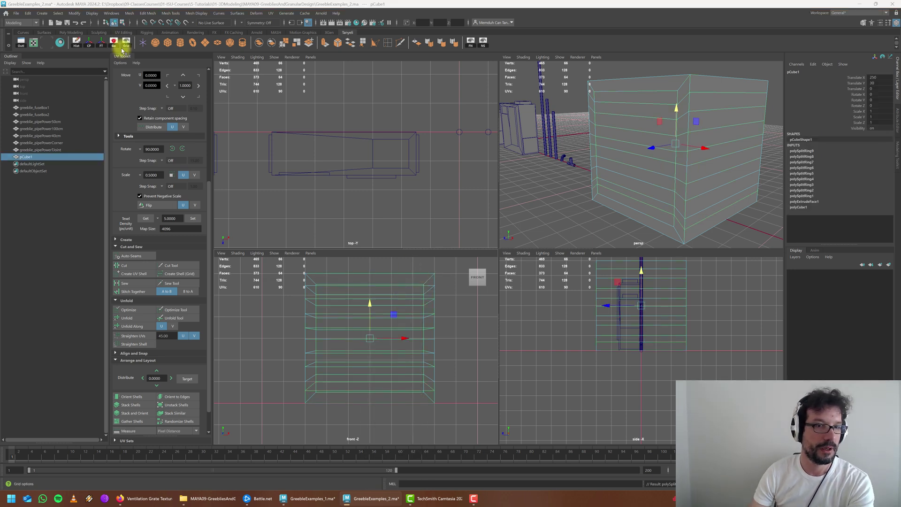
text(20)
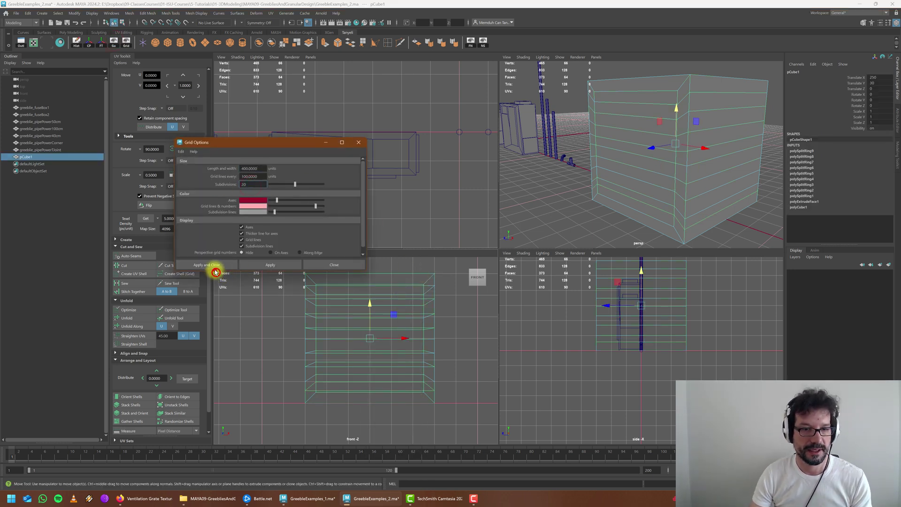
click(213, 266)
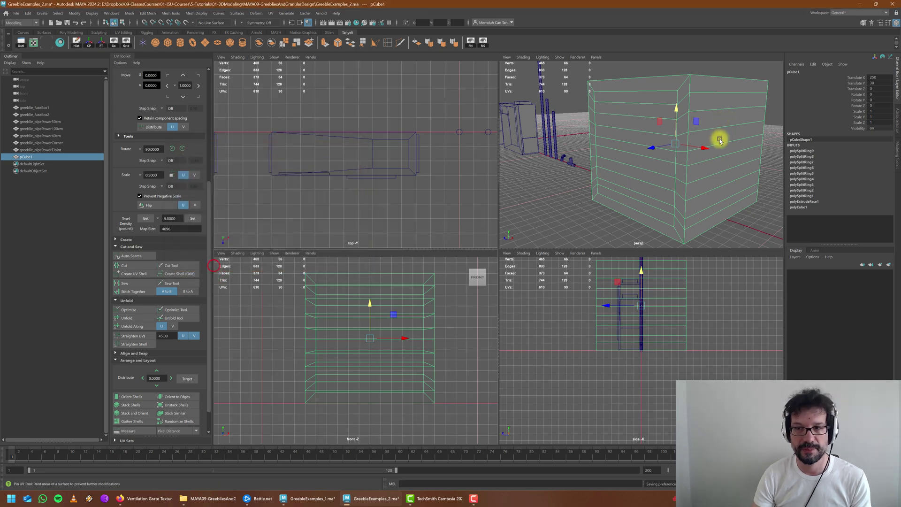
Step: Delete the cube's back, side, top and bottom faces in perspective view, keeping only the framed front panel
key(space)
alt+drag(650, 159, 595, 235)
right_drag(587, 213, 587, 234)
drag(649, 348, 473, 185)
key(Delete)
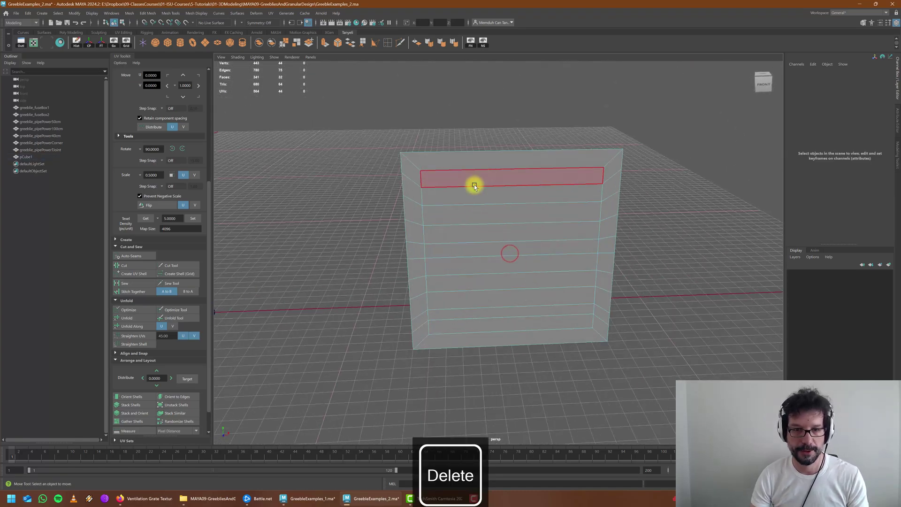
Step: Grid-snap the panel's top three horizontal edge loops to successive 5-unit heights, with the first two at 50 and 45
right_drag(474, 185, 471, 172)
double_click(470, 183)
key(x)
drag(512, 142, 502, 187)
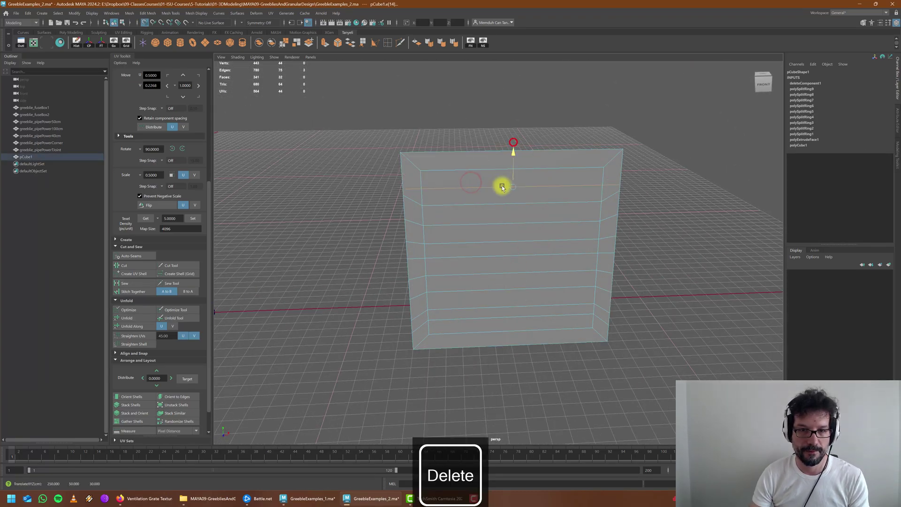
double_click(462, 200)
click(511, 166)
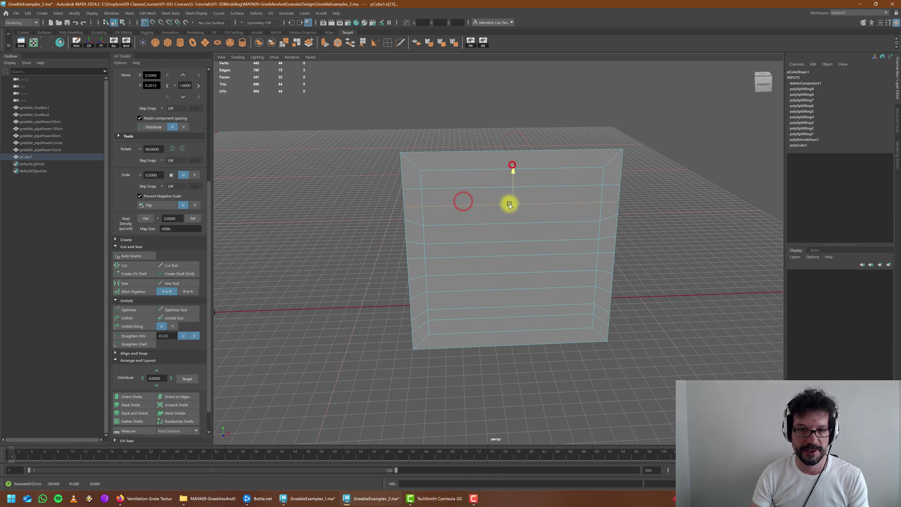
double_click(466, 226)
key(x)
drag(513, 189, 508, 225)
Step: Grid-snap the fourth, fifth and sixth edge loops from the top to successive grid heights, with the sixth at 25
double_click(463, 243)
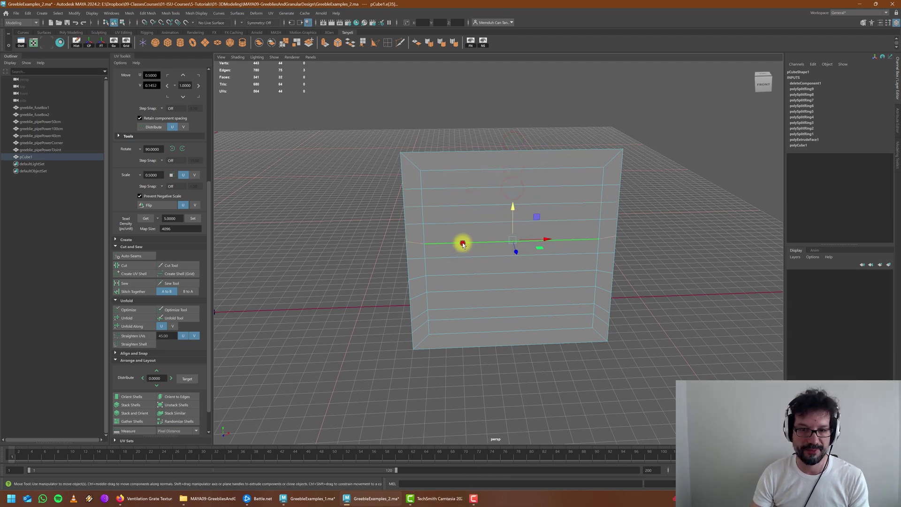
click(513, 207)
double_click(453, 258)
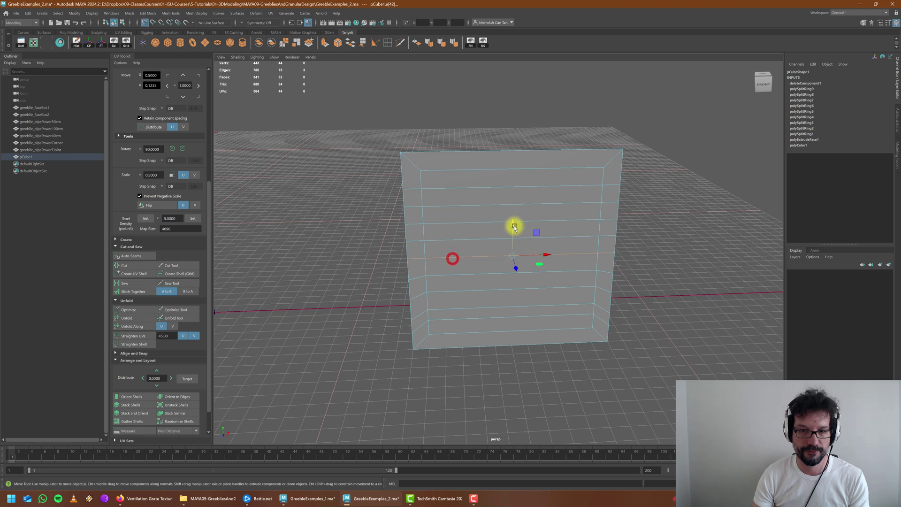
double_click(443, 274)
click(513, 241)
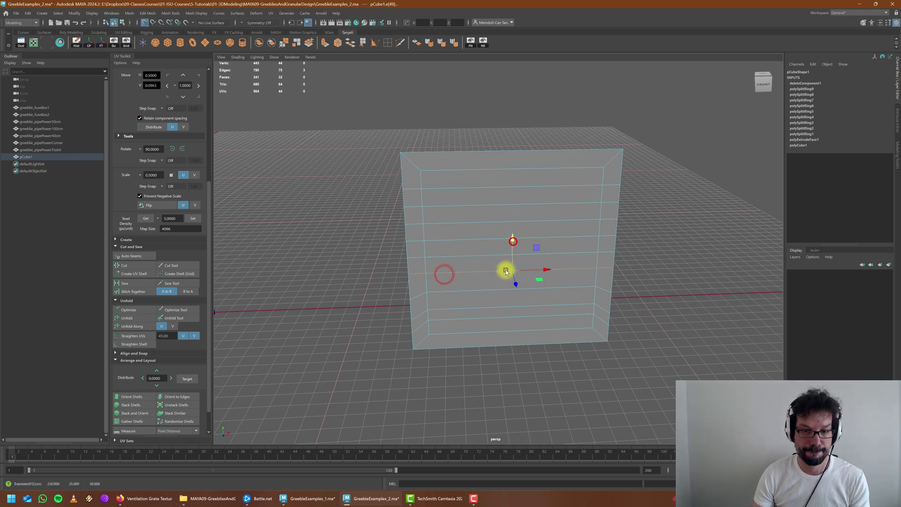
Step: Grid-snap the seventh, eighth and ninth edge loops from the top to successive 5-unit heights, with the seventh at 20
double_click(457, 291)
click(512, 261)
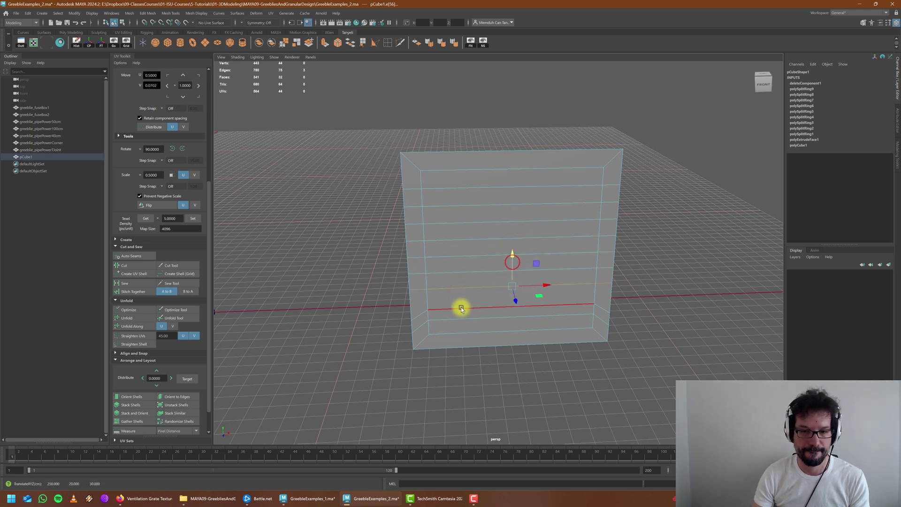
double_click(462, 308)
click(511, 275)
double_click(457, 320)
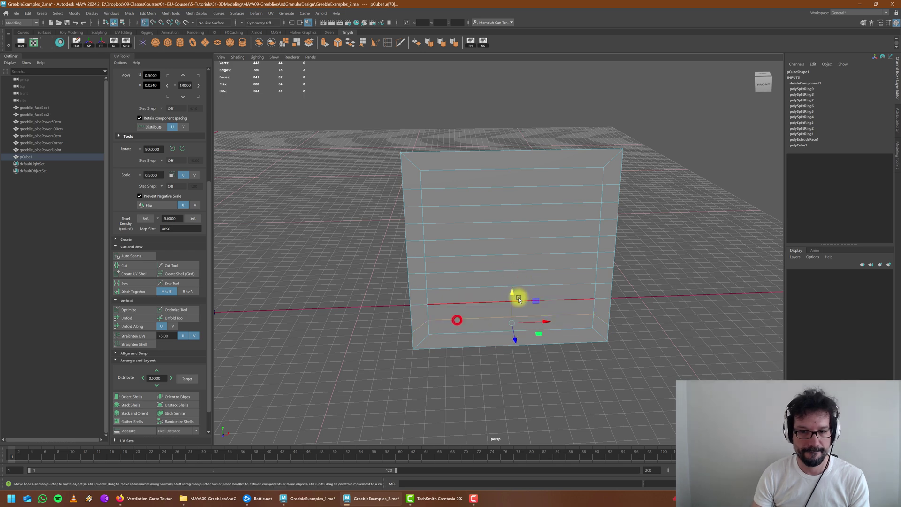
click(511, 290)
Step: Return the panel to object mode and delete its construction history
alt+drag(526, 302, 522, 231)
right_drag(513, 194, 563, 186)
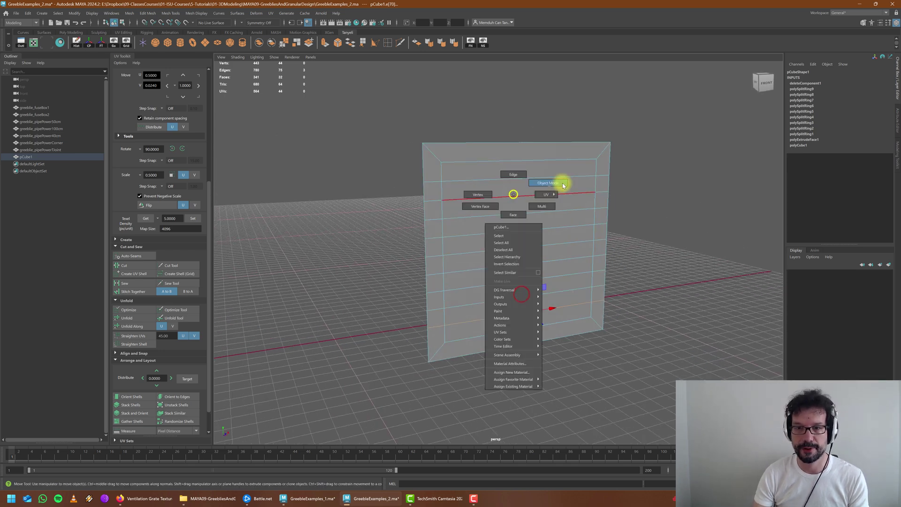
click(76, 42)
alt+drag(506, 261, 450, 232)
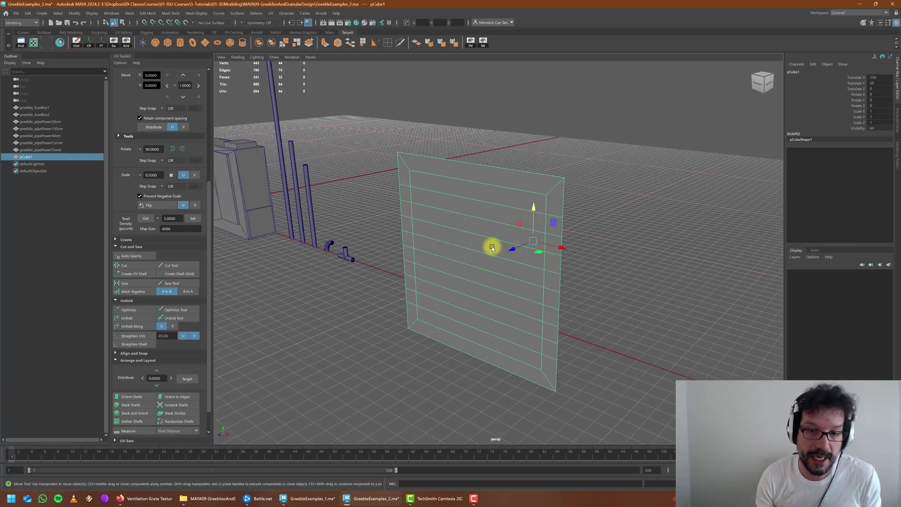
Step: Switch to the browser, examine the louvres in the grey Vents0153 grate photo up close, and return to Maya
click(143, 498)
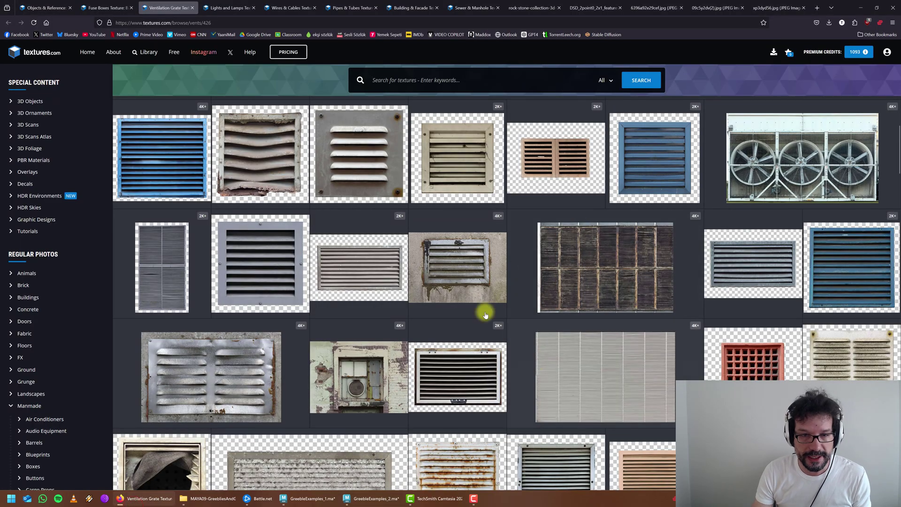
click(292, 278)
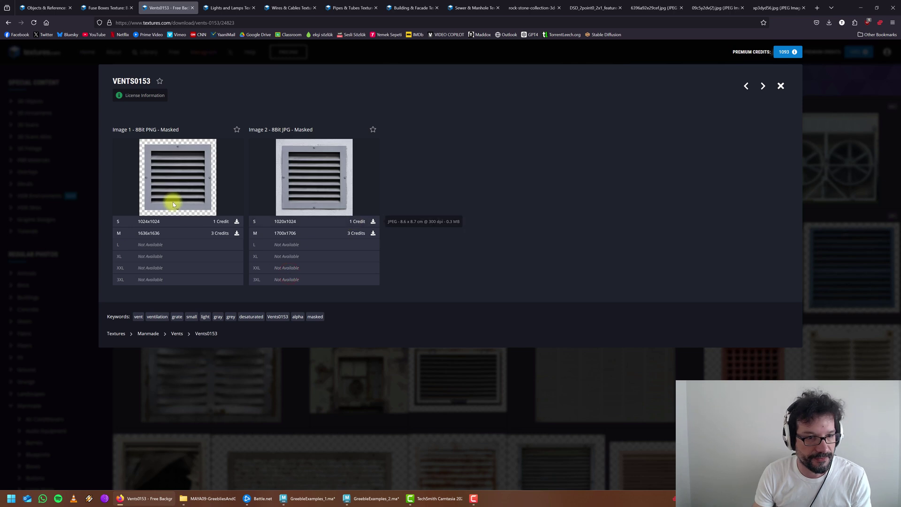
click(231, 206)
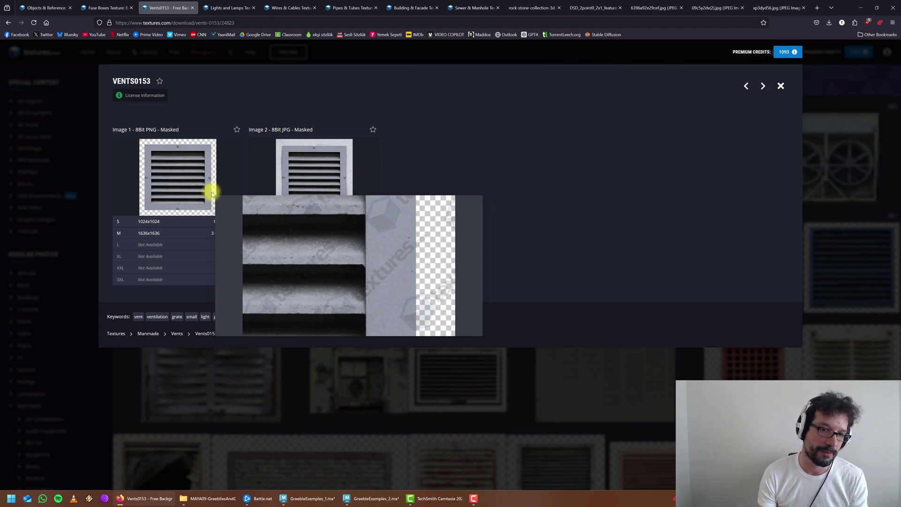
click(374, 501)
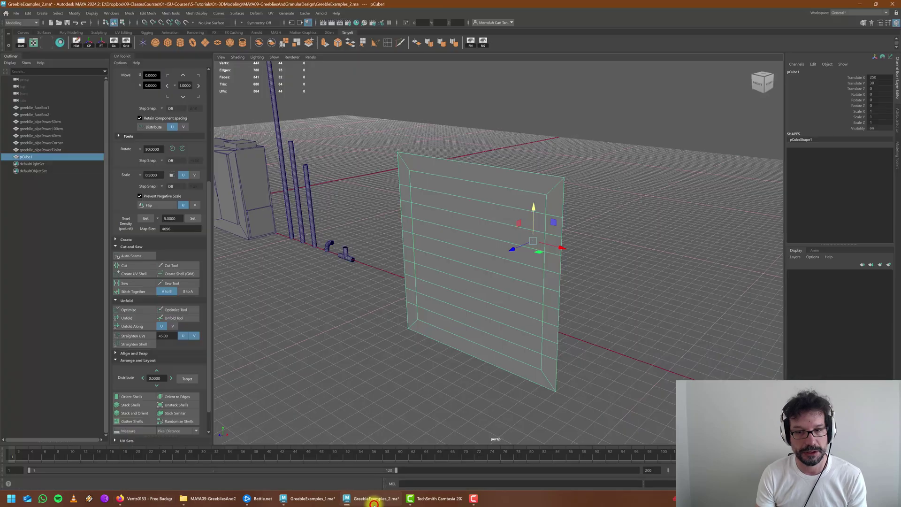
Step: Select the nine horizontal louvre edge loops inside the panel's frame and bevel them
alt+drag(502, 332, 433, 289)
right_drag(414, 192, 410, 171)
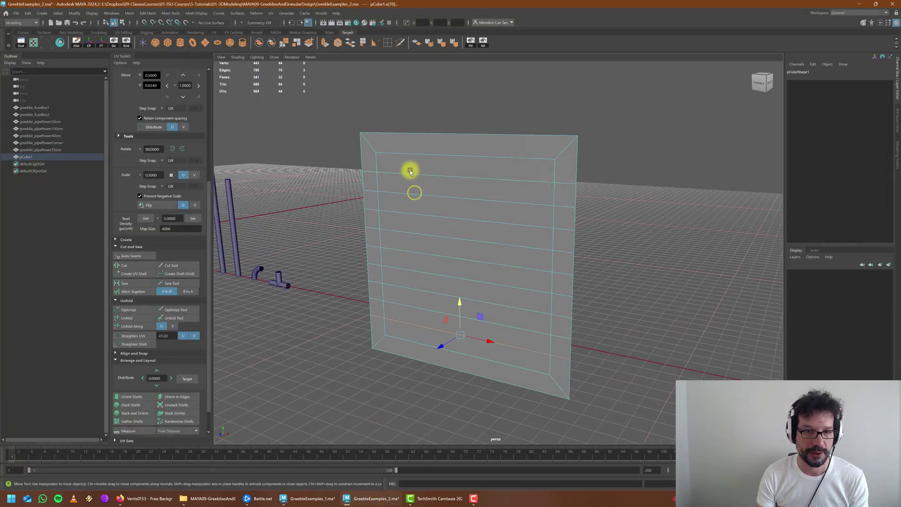
double_click(428, 192)
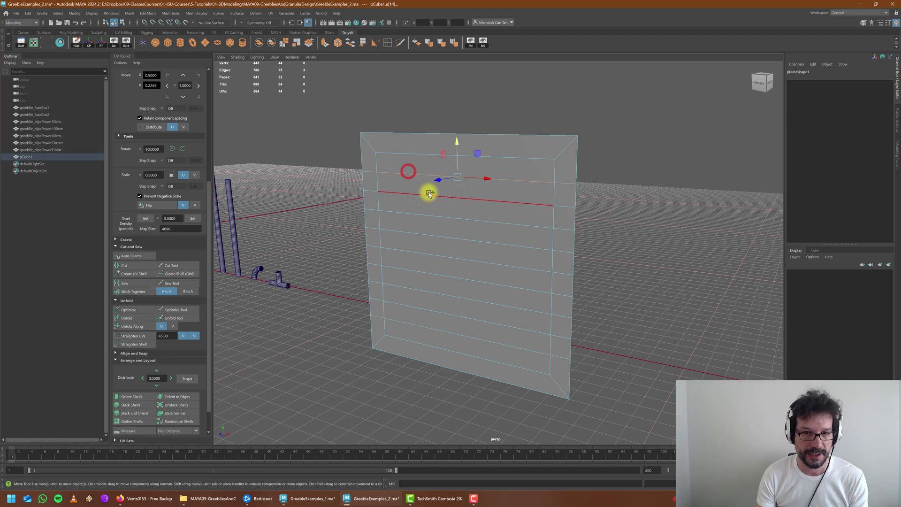
double_click(418, 214)
double_click(413, 234)
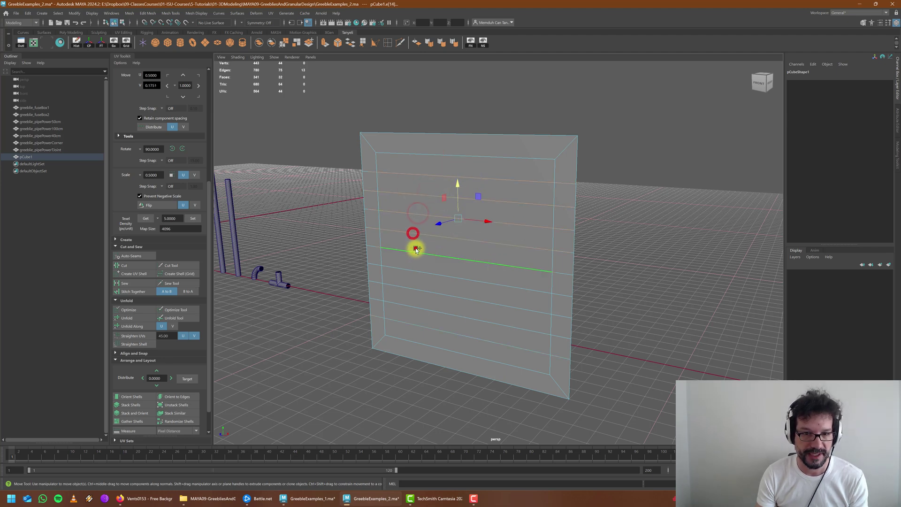
double_click(414, 248)
double_click(418, 268)
double_click(419, 293)
double_click(417, 312)
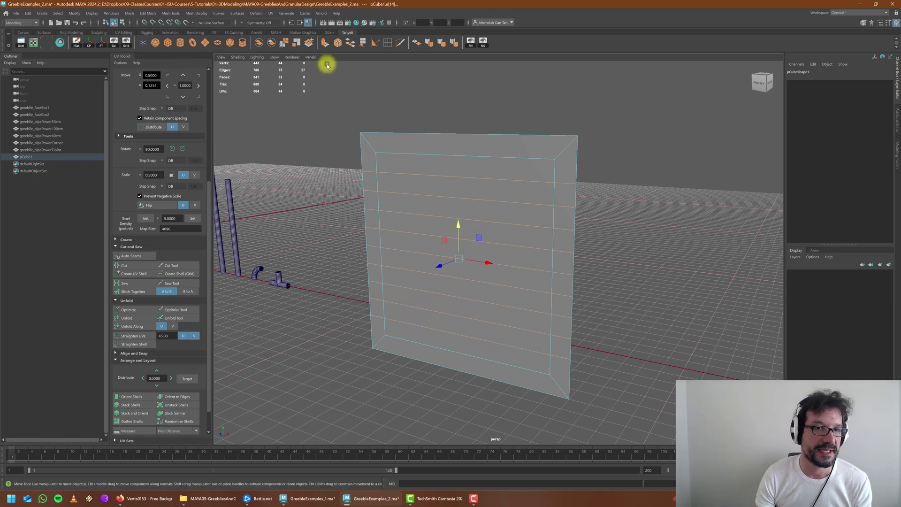
click(338, 44)
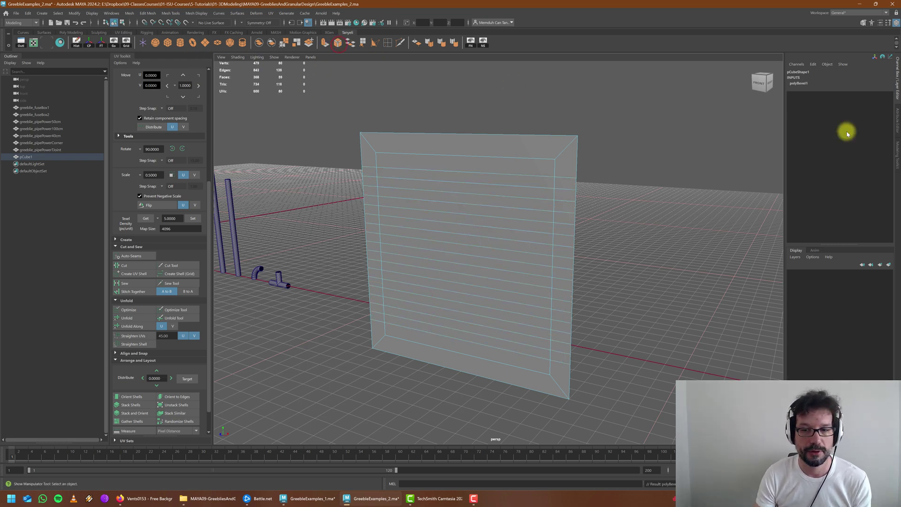
Step: Turn off Offset As Fraction for the louvre bevel, using an absolute offset of 0.5
click(803, 84)
click(873, 89)
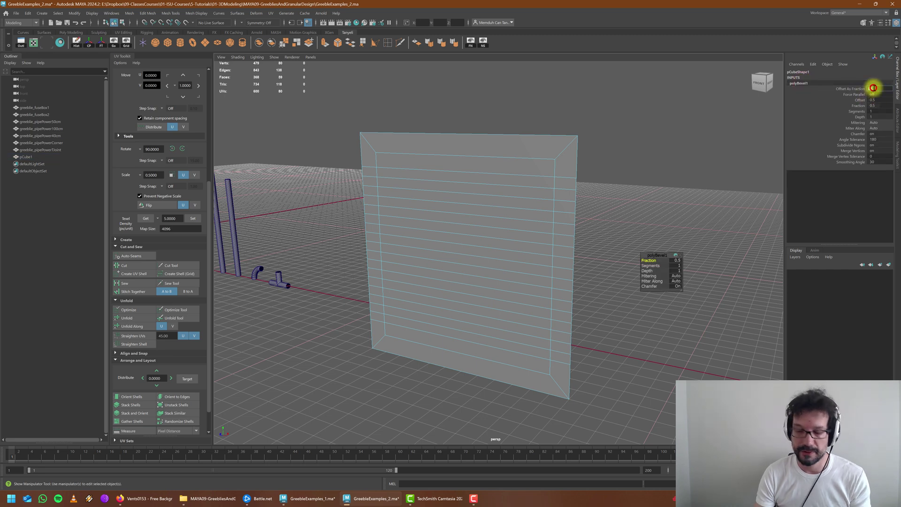
click(877, 100)
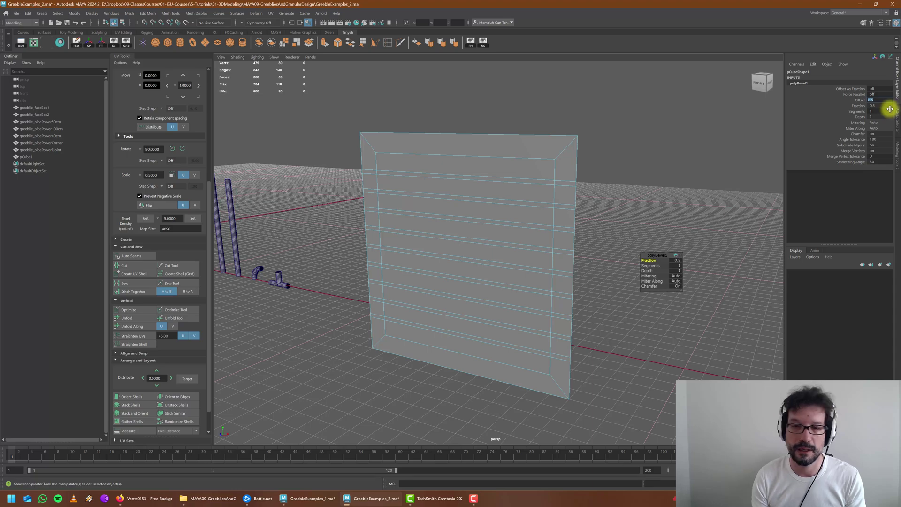
mouse_move(513, 296)
alt+mouse_down()
mouse_move(537, 294)
mouse_move(502, 286)
mouse_move(510, 294)
alt+mouse_up()
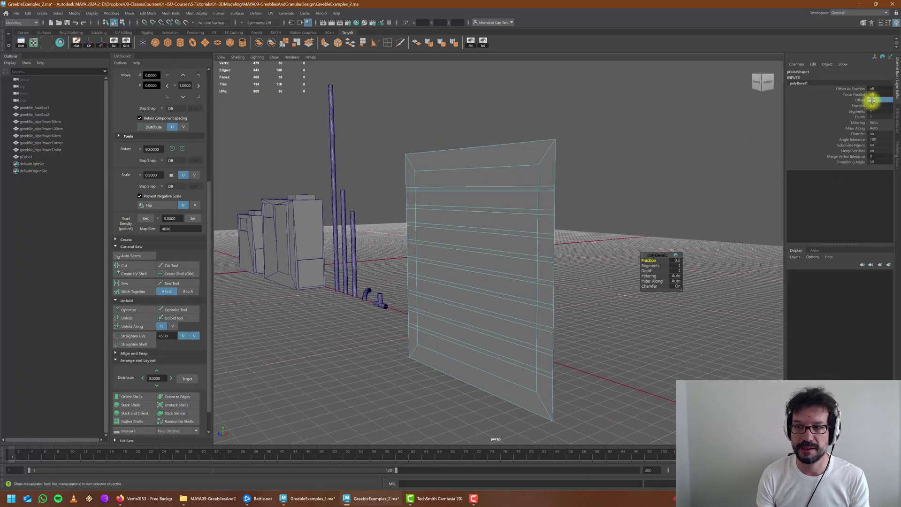
Step: Select the ten wide faces between the thin beveled strips inside the frame and extrude them
alt+drag(502, 205, 475, 178)
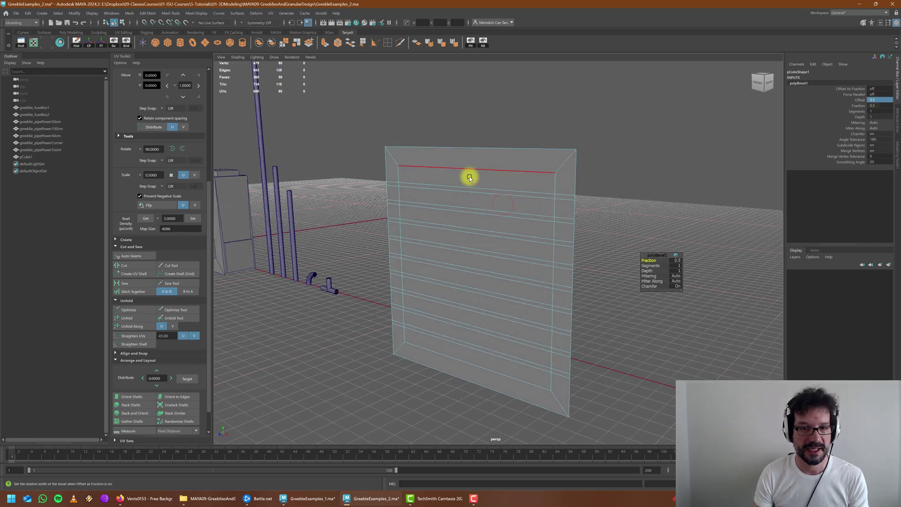
right_drag(469, 177, 468, 196)
click(461, 174)
shift+click(452, 194)
shift+click(457, 216)
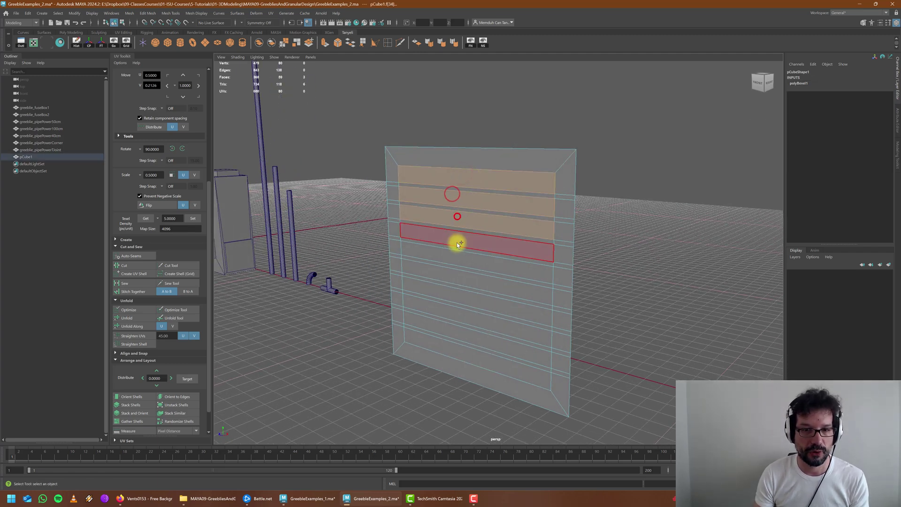
shift+click(458, 244)
shift+click(456, 272)
shift+click(453, 291)
shift+click(455, 312)
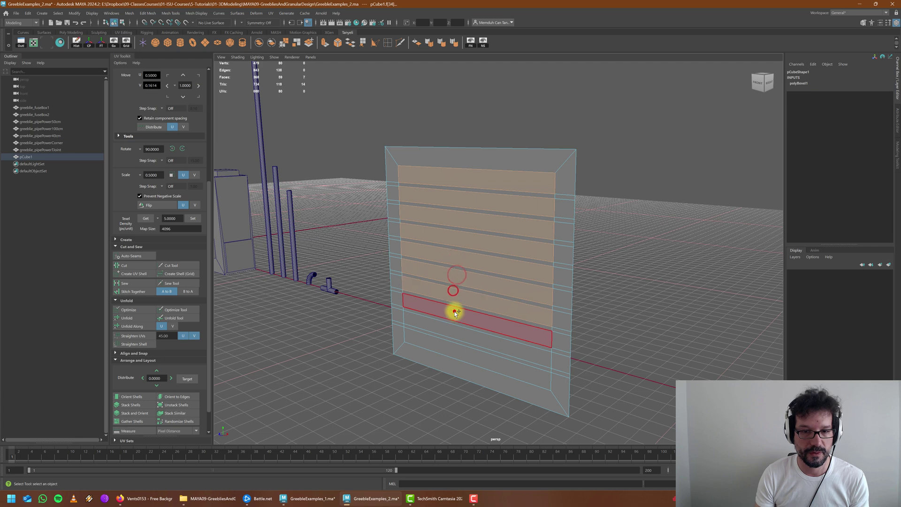
shift+click(457, 327)
shift+click(463, 358)
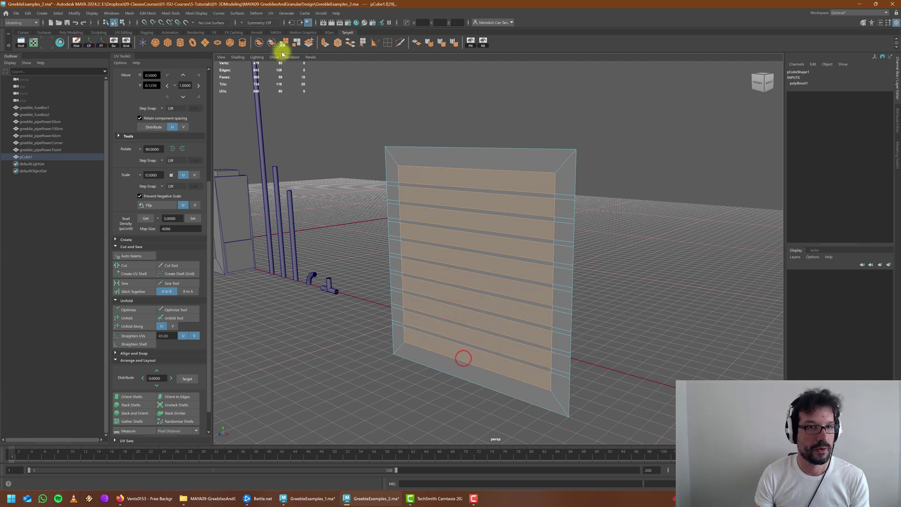
click(323, 43)
Step: Push the extruded louvre faces inward with a Local Translate Z of -4
alt+drag(469, 205, 458, 291)
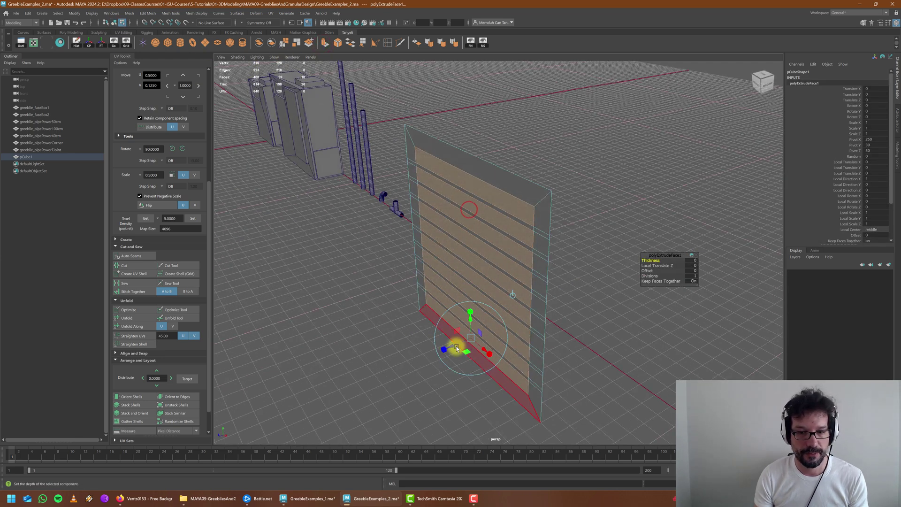
drag(456, 348, 462, 342)
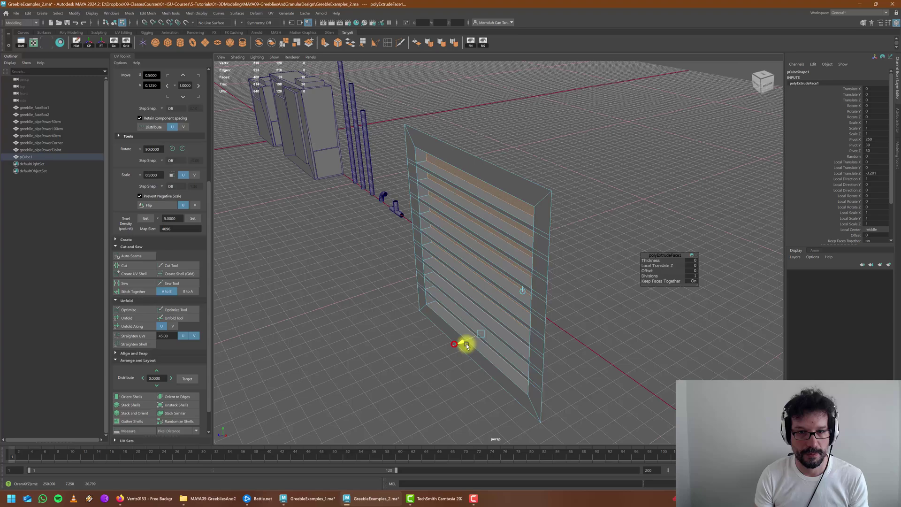
click(695, 267)
text(-4)
key(Return)
Step: Delete the lower back edge of each of the ten extruded recesses to form slanted louvres
alt+drag(489, 257, 456, 175)
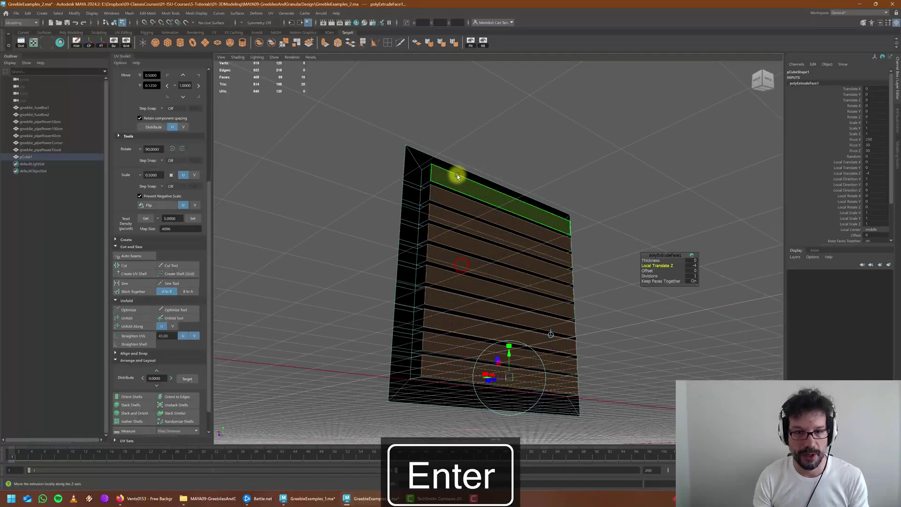
right_click(453, 176)
right_drag(453, 175, 454, 158)
click(445, 181)
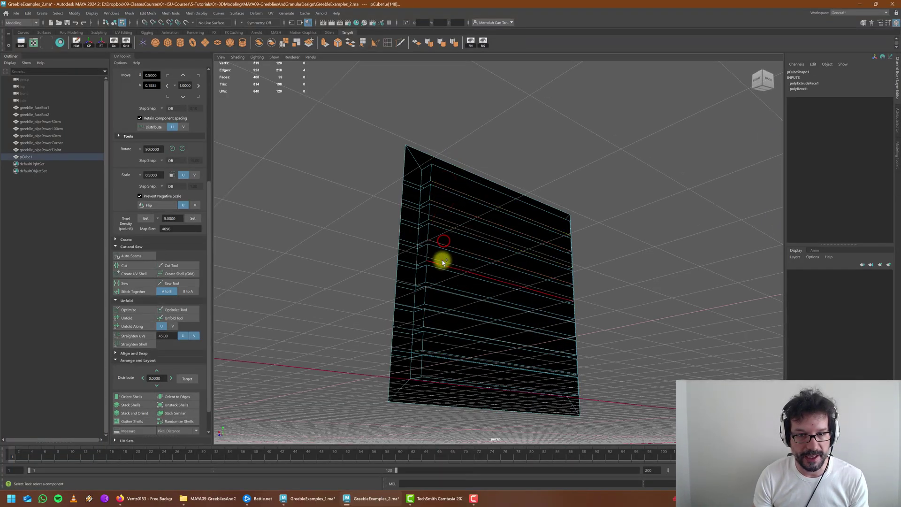
shift+click(438, 285)
shift+click(436, 305)
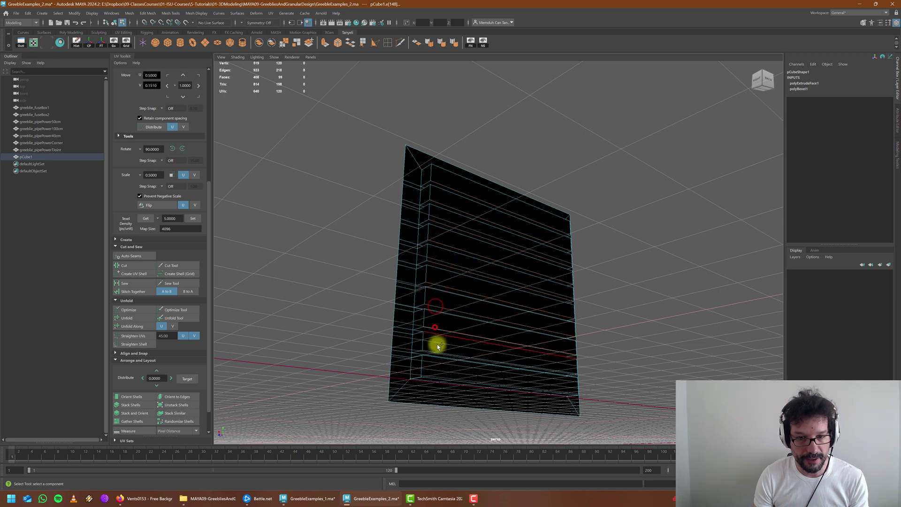
shift+click(436, 378)
alt+drag(464, 345, 469, 341)
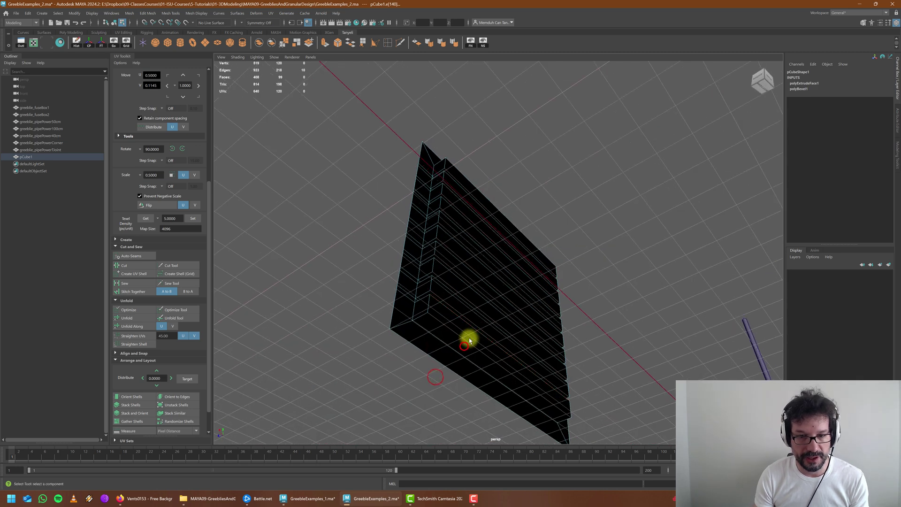
key(ctrl+Delete)
Step: Select the border faces framing the louvres on all four sides and extrude them slightly forward
alt+drag(483, 231, 491, 210)
scroll(497, 202, down, 3)
alt+drag(540, 191, 541, 175)
right_drag(498, 147, 497, 163)
alt+drag(481, 209, 467, 202)
drag(369, 126, 400, 370)
shift+drag(643, 387, 616, 100)
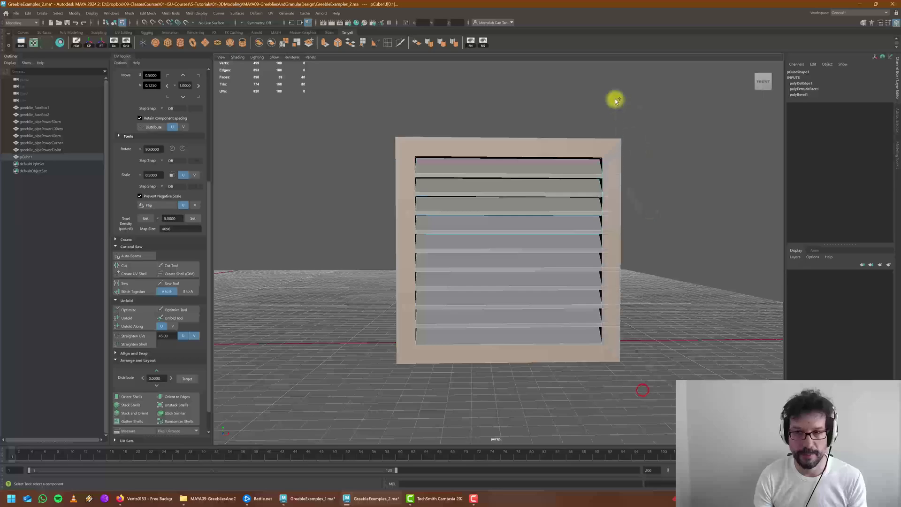
alt+drag(603, 141, 582, 154)
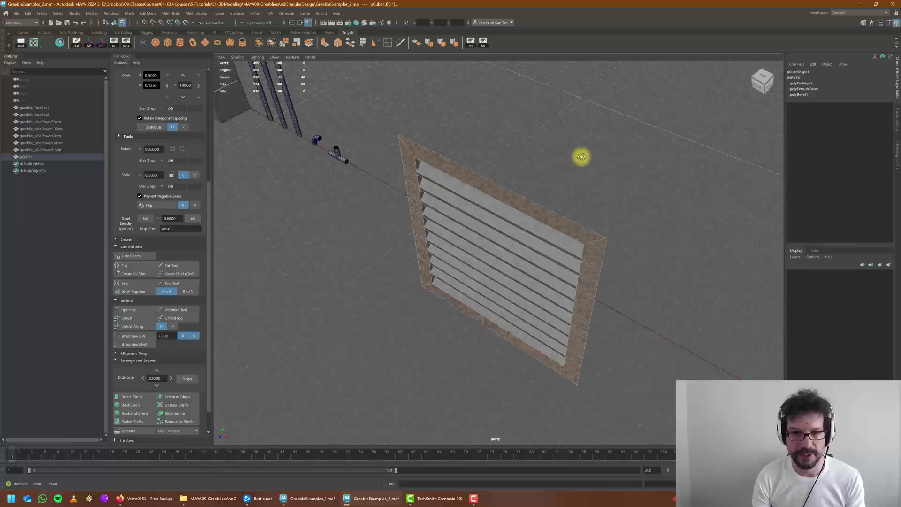
click(324, 42)
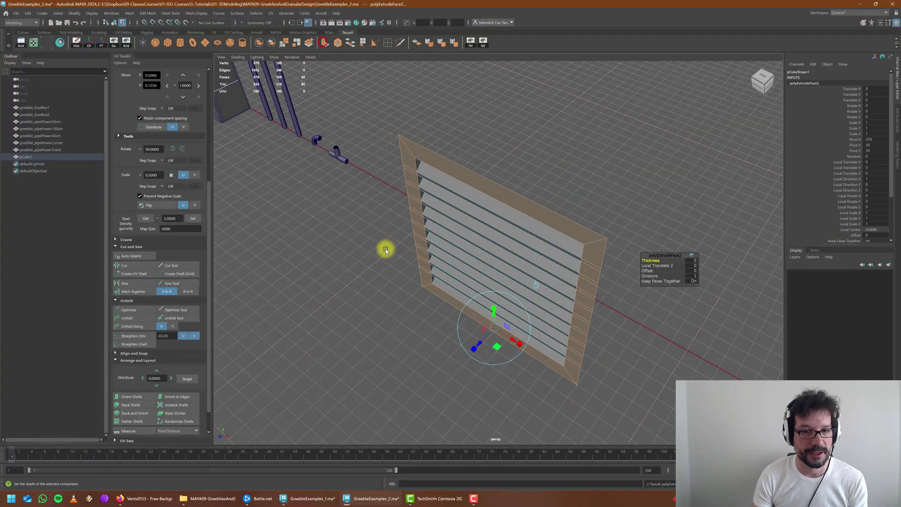
key(w)
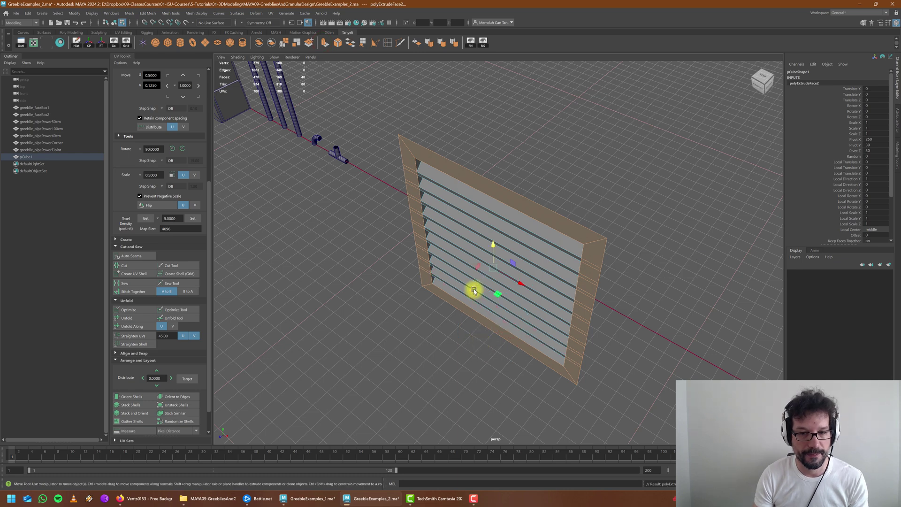
drag(474, 288, 469, 295)
Step: Set the grid subdivisions to 100 so the grid lines fall every 1 unit
key(space)
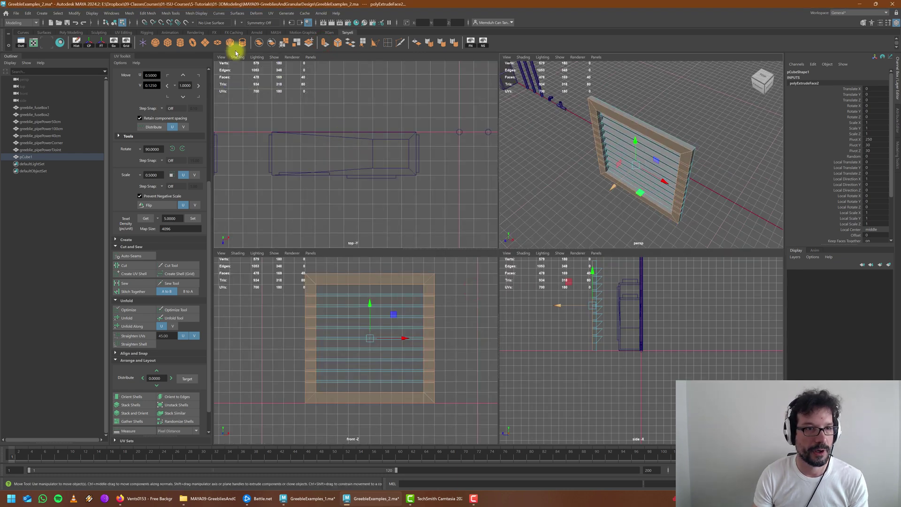
click(117, 42)
drag(248, 187, 217, 189)
text(100)
click(217, 263)
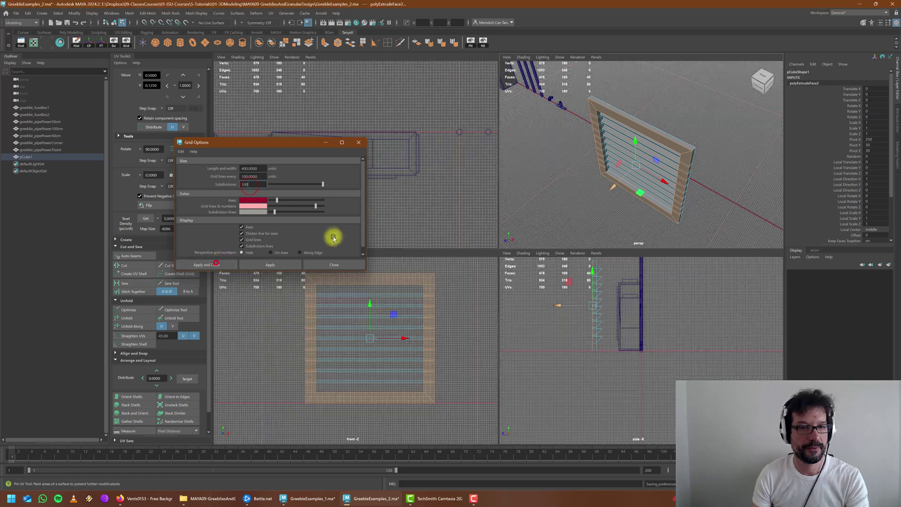
Step: Grid-snap the extruded frame faces to Z 32 in the top view
scroll(394, 160, down, 4)
alt+middle_drag(398, 147, 282, 125)
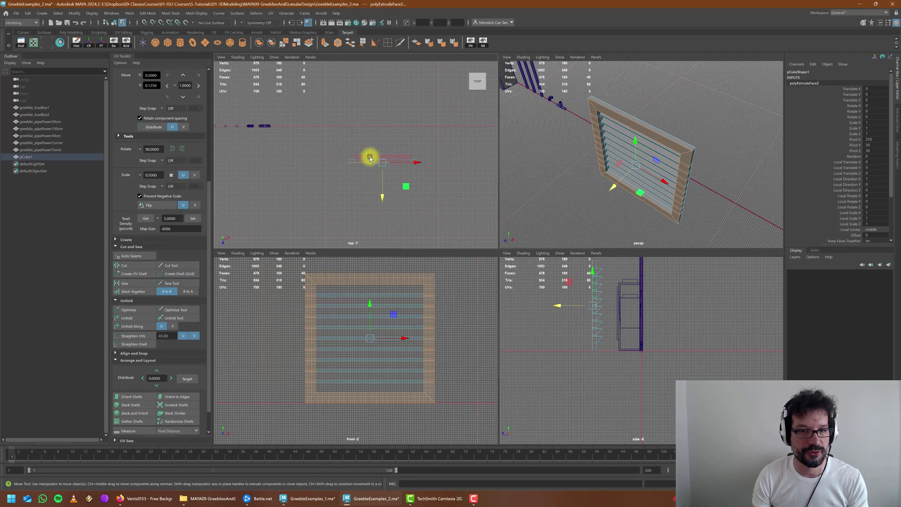
scroll(370, 156, up, 5)
drag(472, 223, 462, 186)
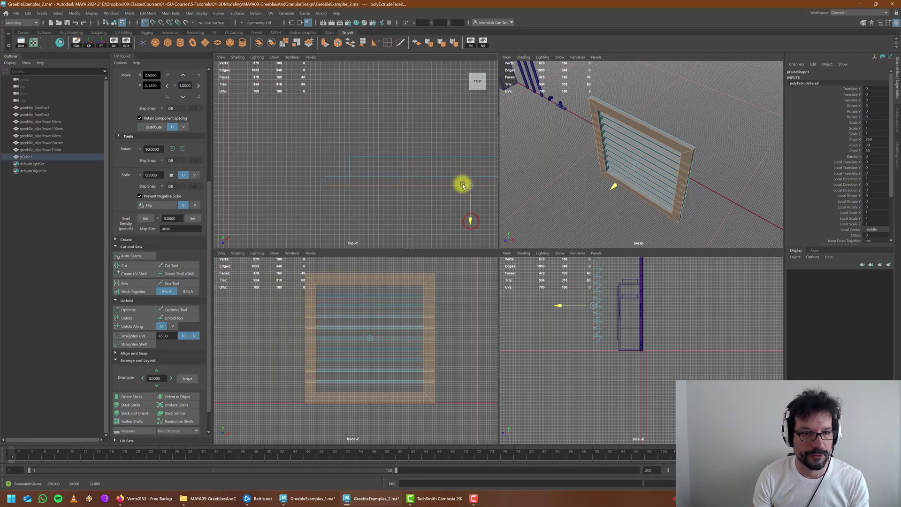
scroll(692, 161, up, 3)
alt+drag(686, 163, 668, 152)
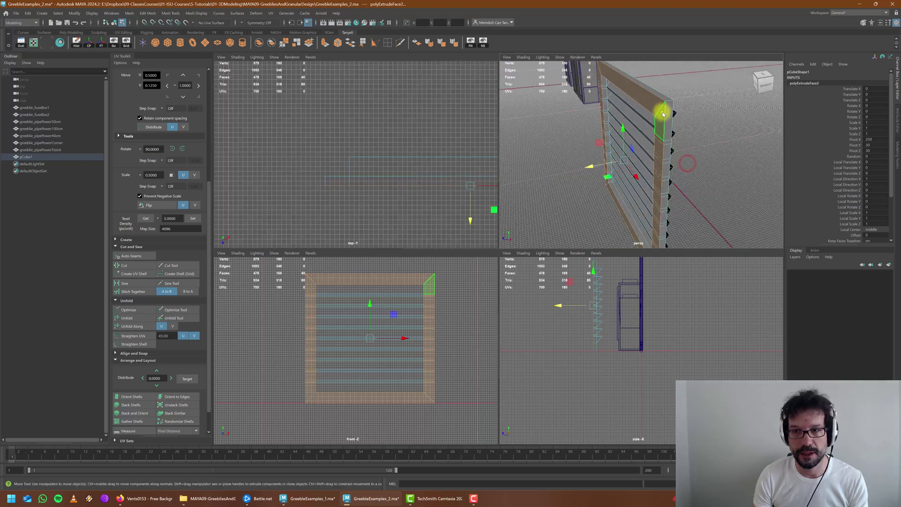
Step: Select the outer front edge loop of the raised frame and bevel it
right_drag(662, 112, 658, 101)
double_click(663, 113)
scroll(650, 116, down, 5)
alt+drag(629, 121, 668, 129)
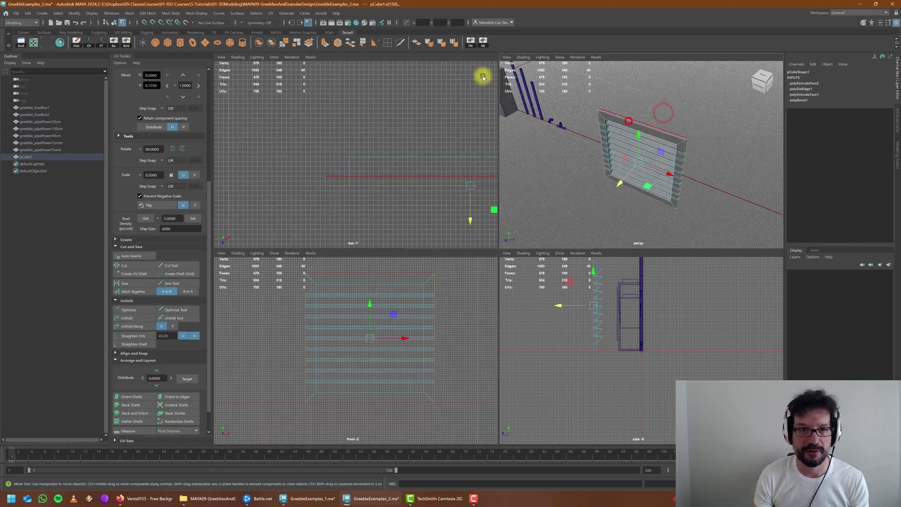
scroll(691, 165, up, 5)
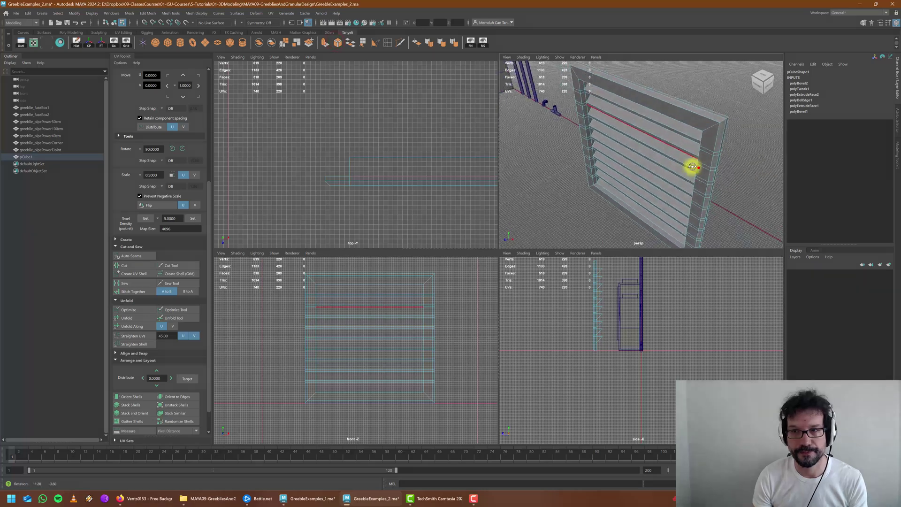
alt+drag(699, 167, 682, 162)
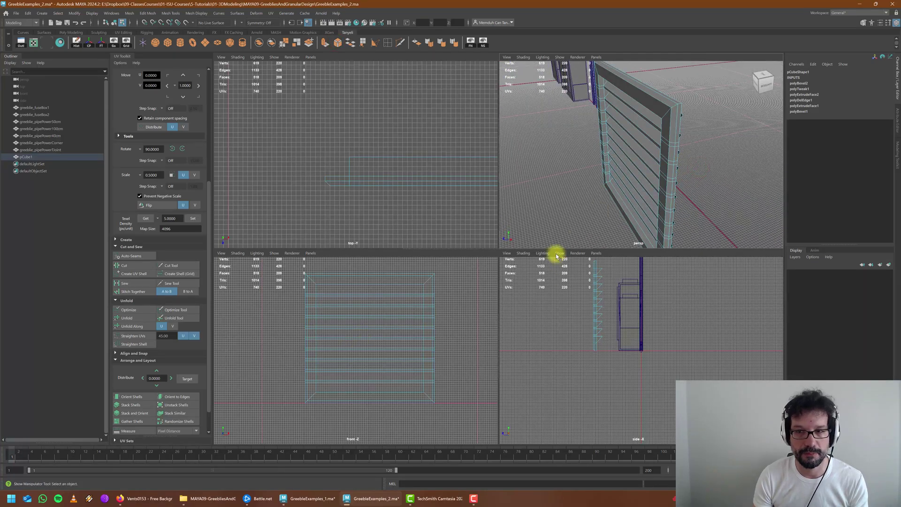
Step: In the front view, select the inner bevel vertices along the frame's left side and grid-snap them inward to X 223
key(space)
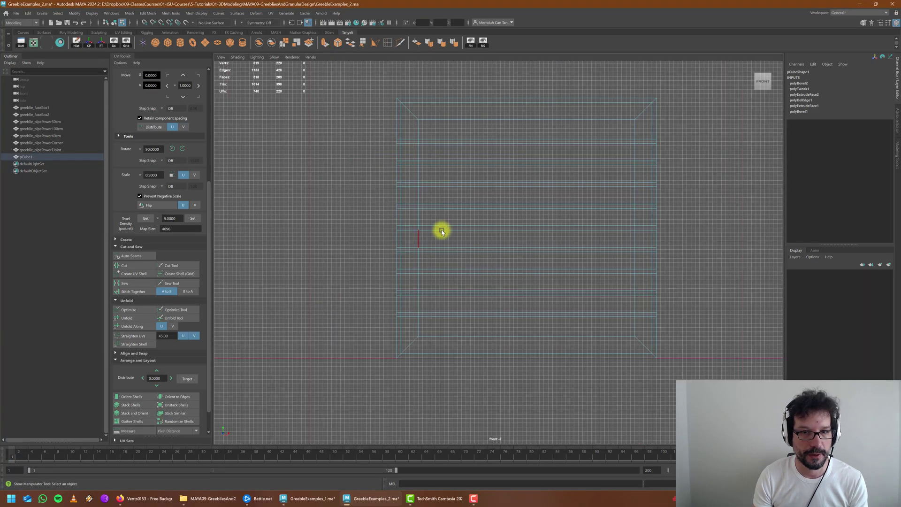
alt+middle_drag(442, 230, 386, 270)
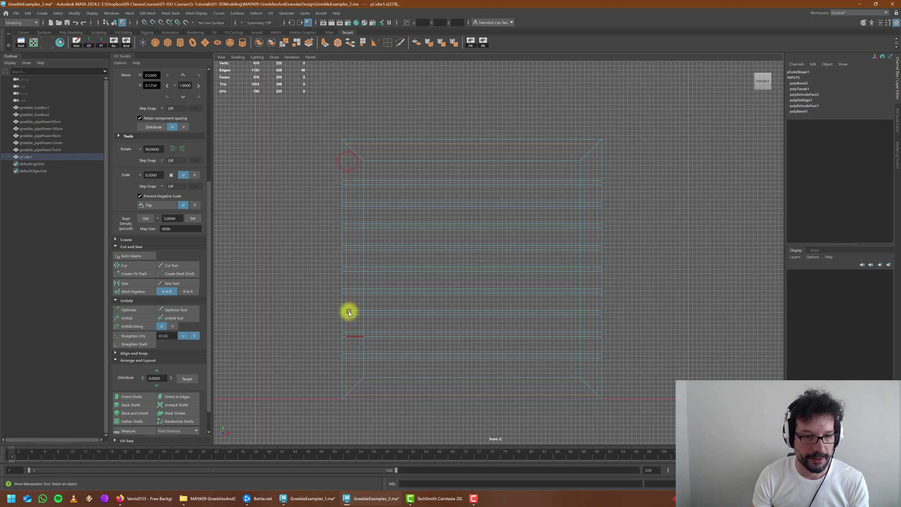
right_drag(346, 155, 306, 152)
drag(342, 128, 351, 392)
key(w)
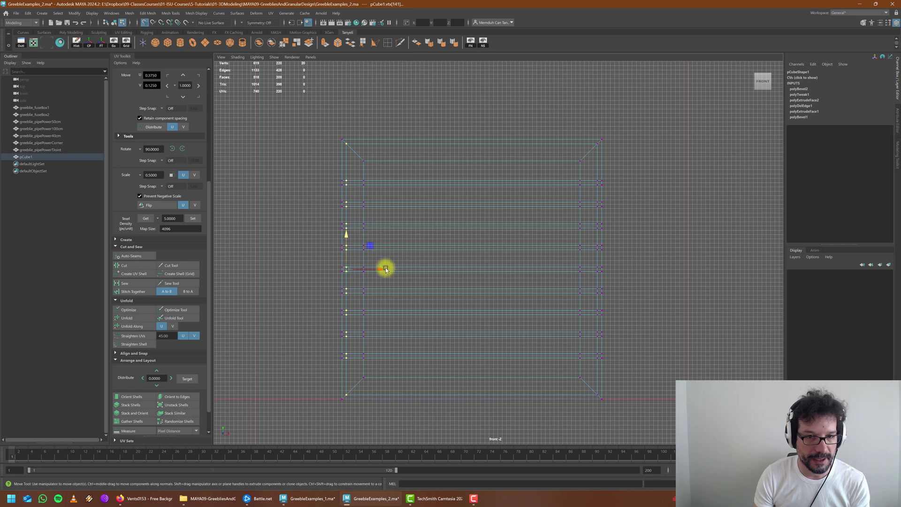
key(x)
drag(385, 268, 353, 264)
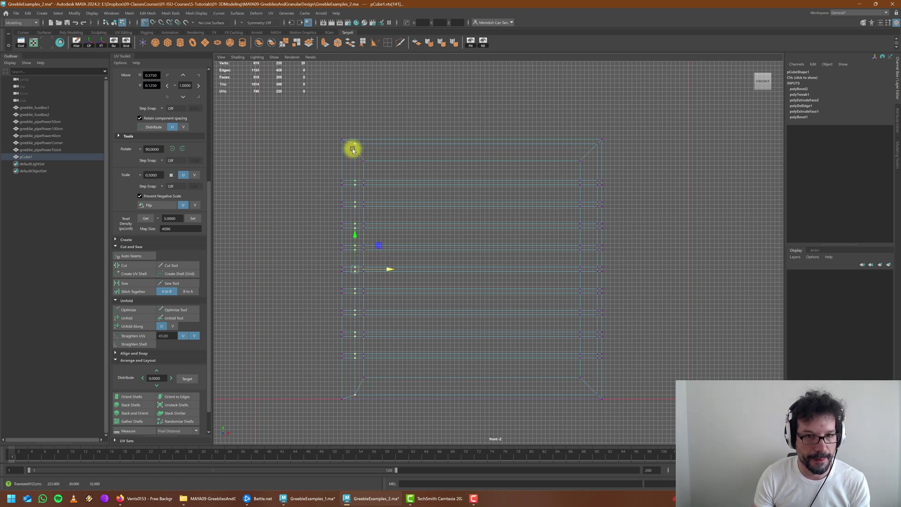
Step: Grid-snap the inner bevel vertices along the frame's top, right and bottom sides inward to match the left side
drag(347, 124, 581, 156)
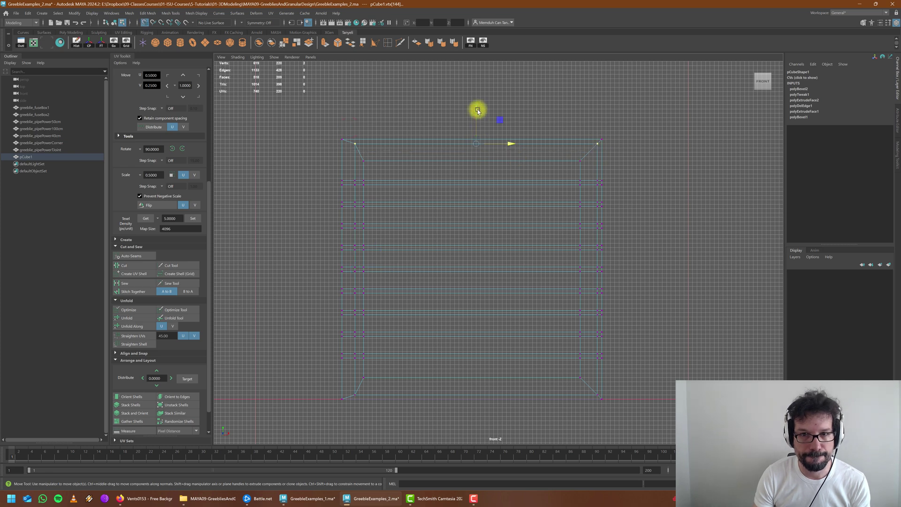
drag(477, 109, 474, 151)
drag(576, 137, 600, 396)
drag(629, 272, 590, 274)
drag(347, 390, 594, 396)
drag(474, 356, 468, 387)
Step: In the top view, select the bevel's outer rim vertices across the whole frame and snap them in depth to the nearest grid line
key(space)
key(space)
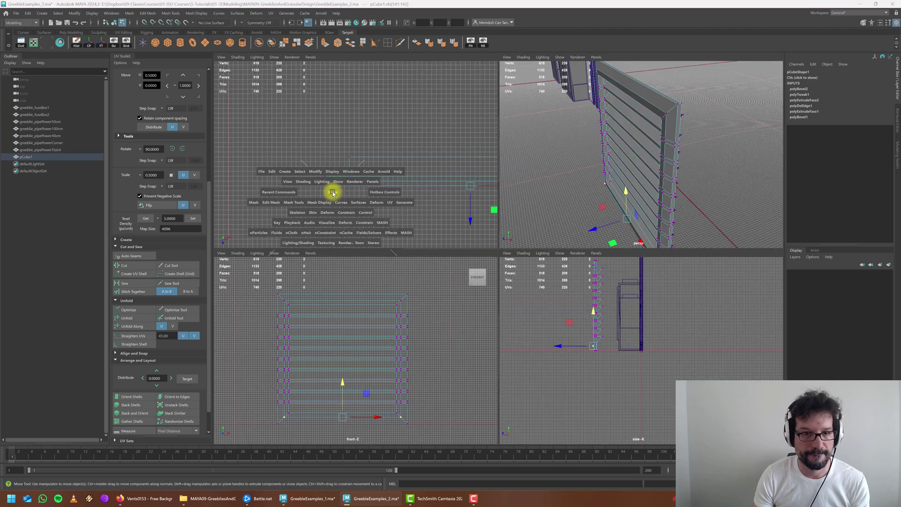
alt+middle_drag(519, 285, 342, 245)
alt+right_drag(343, 243, 283, 263)
alt+middle_drag(387, 266, 330, 267)
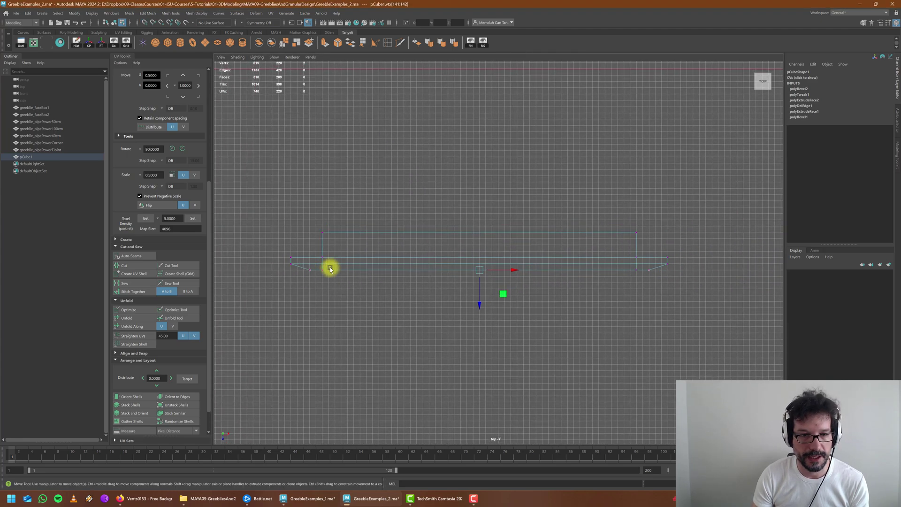
drag(277, 262, 698, 268)
key(x)
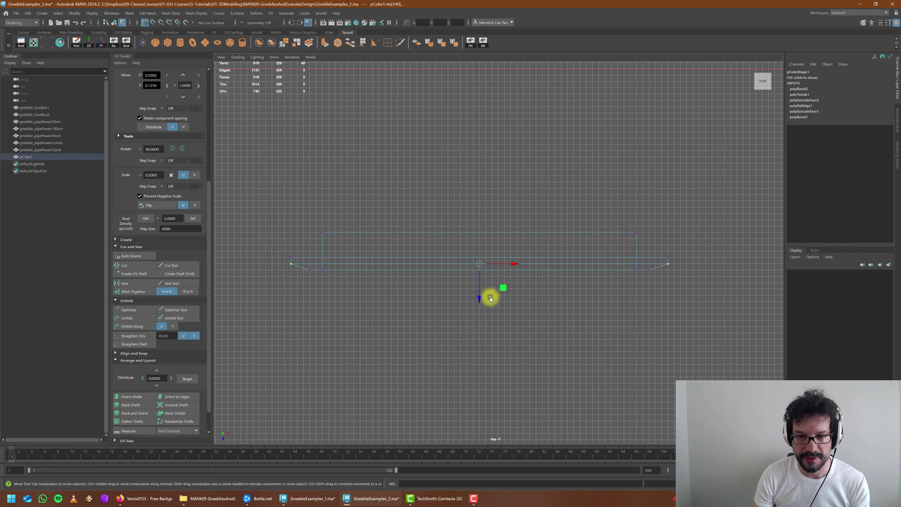
drag(476, 296, 474, 262)
Step: Return to object mode and examine the grate's bevelled frame and louvres in perspective from several angles
key(space)
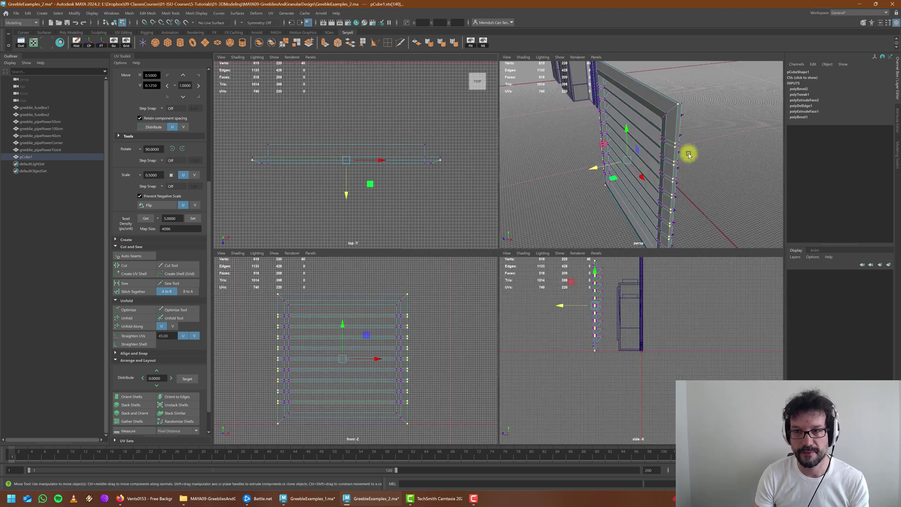
key(space)
alt+drag(603, 167, 533, 207)
right_drag(544, 145, 579, 135)
scroll(583, 147, down, 3)
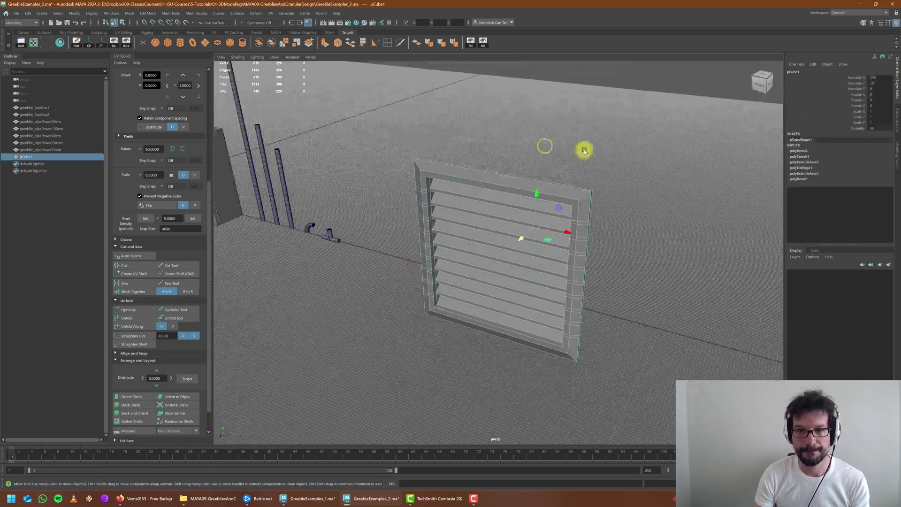
click(623, 227)
alt+drag(623, 227, 552, 274)
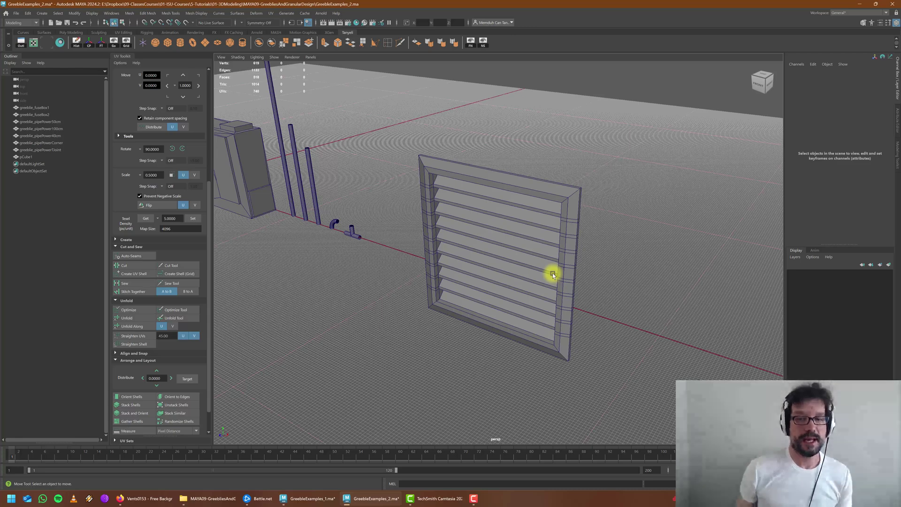
mouse_move(539, 261)
alt+mouse_down()
mouse_move(494, 283)
mouse_move(544, 270)
alt+mouse_up()
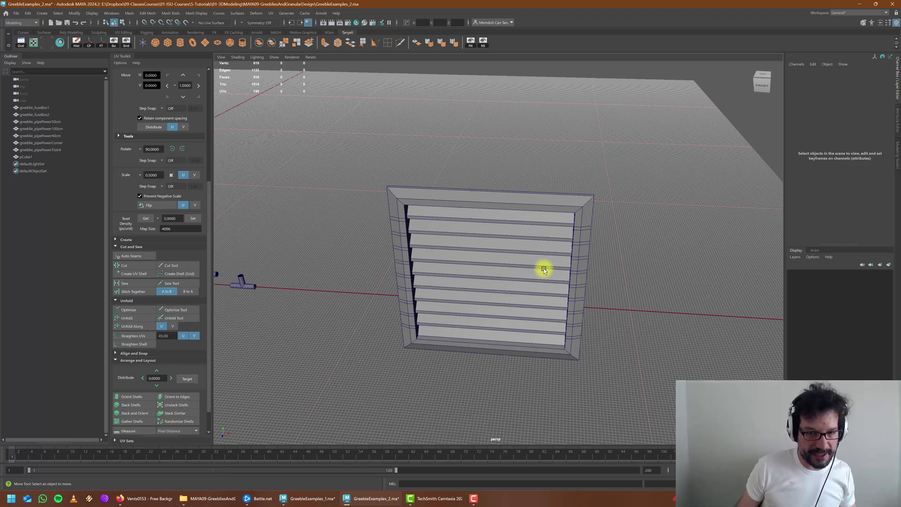
alt+drag(508, 267, 431, 253)
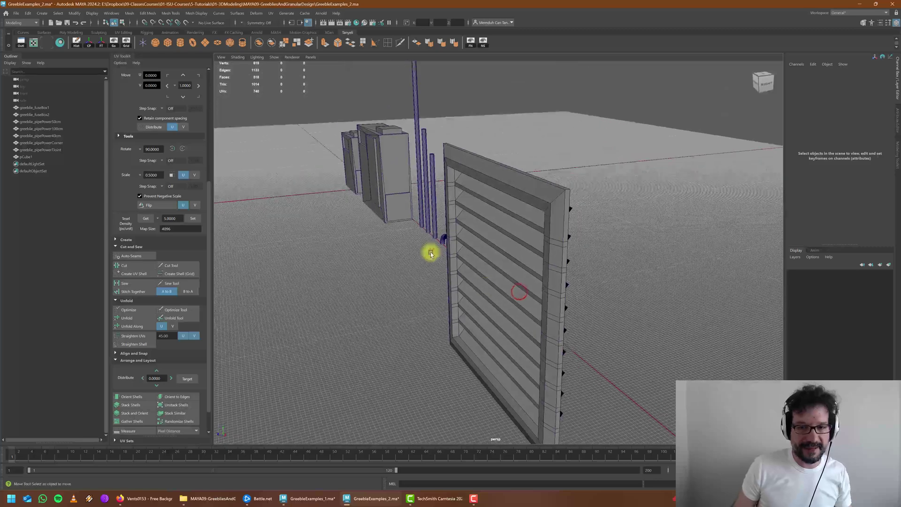
Step: Create a new polygon cube and open its creation settings for editing
alt+drag(500, 245, 555, 210)
click(539, 187)
alt+drag(501, 231, 485, 167)
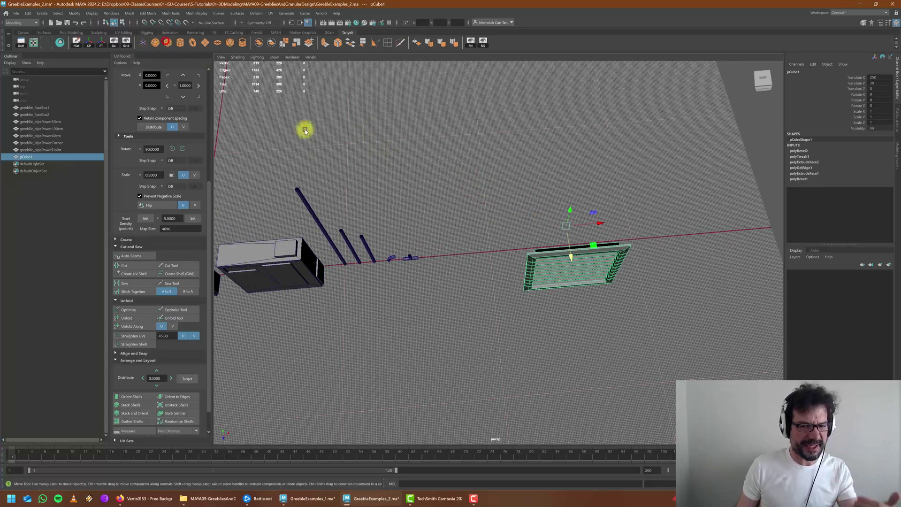
scroll(429, 266, down, 4)
click(805, 151)
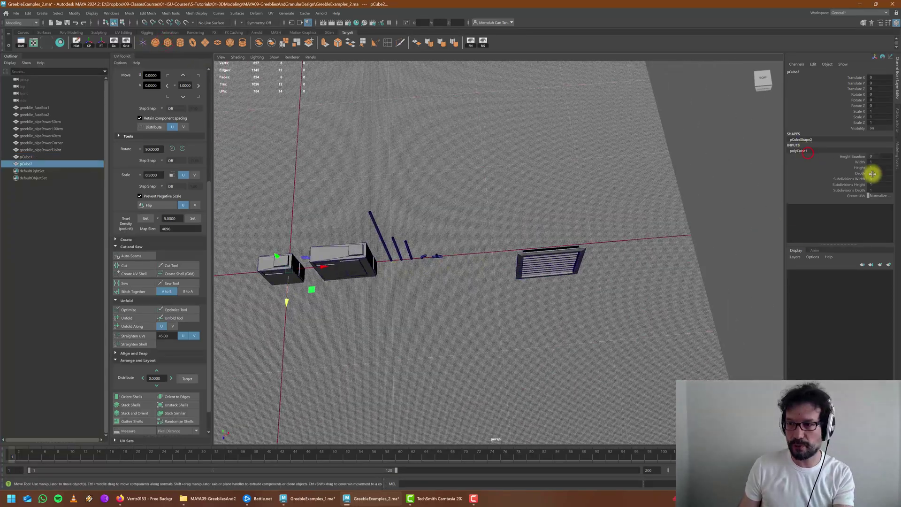
Step: Set the new cube's width, height and depth to 200 and ready it for moving
drag(859, 163, 877, 173)
text(200)
key(Return)
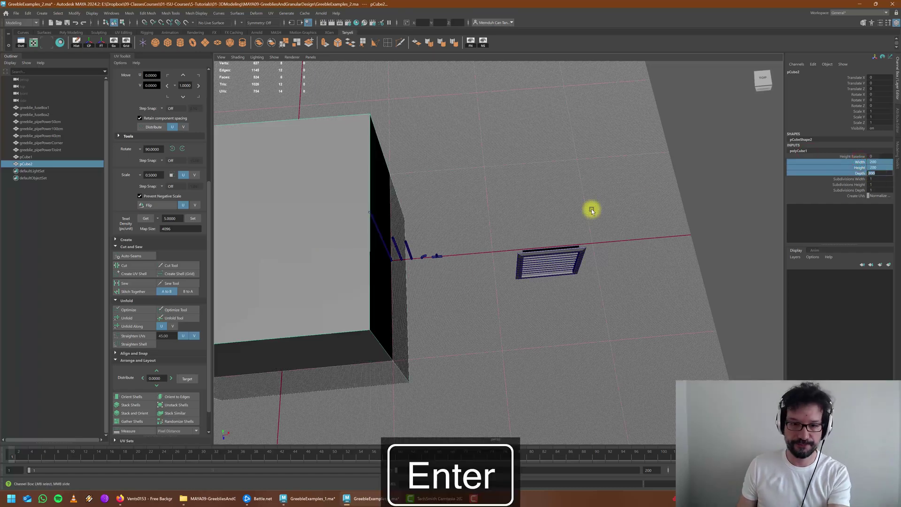
scroll(372, 306, down, 3)
text(w)
alt+middle_drag(387, 249, 463, 247)
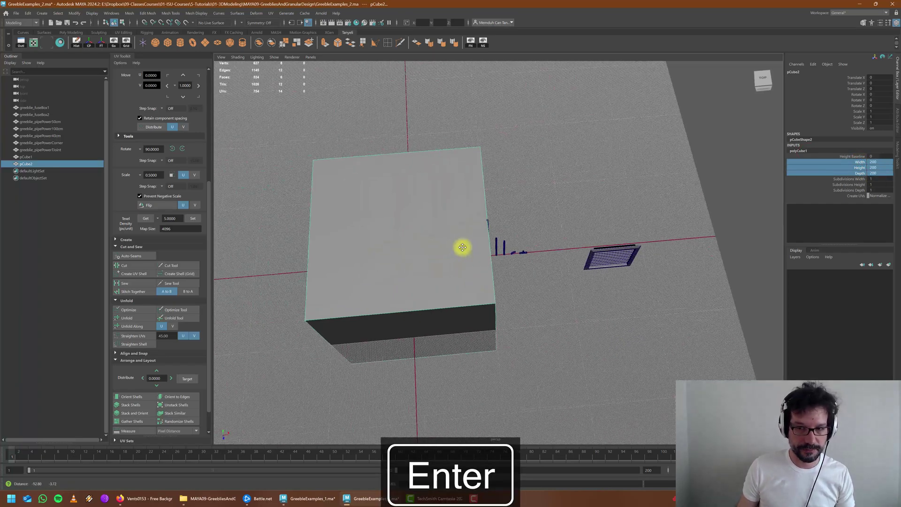
key(w)
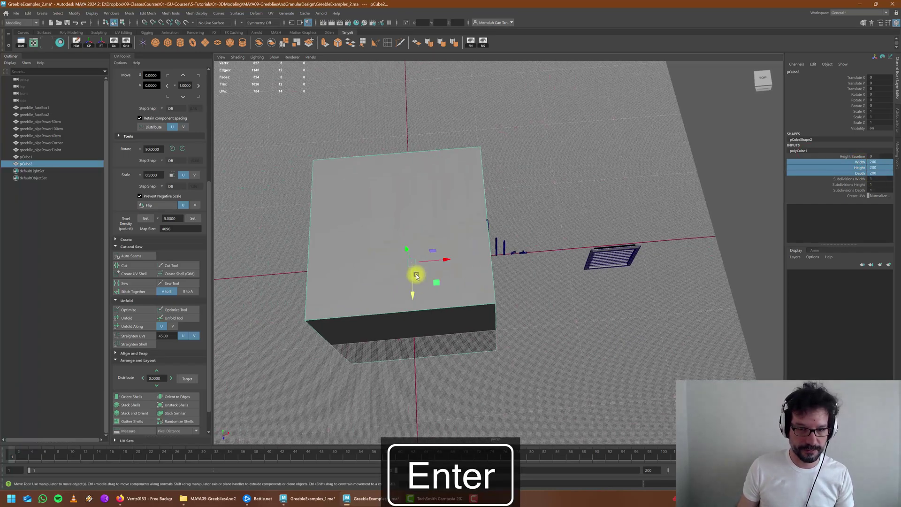
Step: Set the grid subdivisions to 10 and apply the grid options
click(113, 43)
text(10)
click(225, 265)
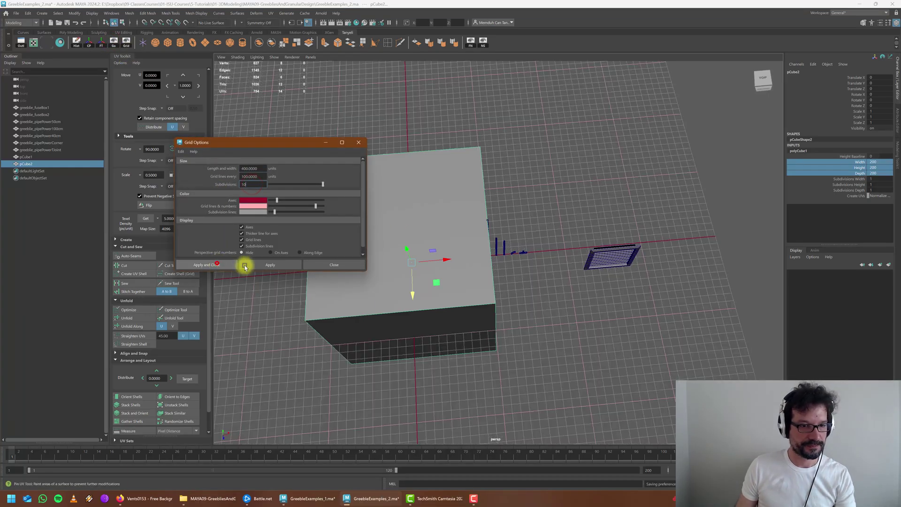
Step: Move the cube across the ground plane to about X 260, Z -70, so it stands as a wall around the louvered vent
drag(437, 280, 600, 198)
click(635, 338)
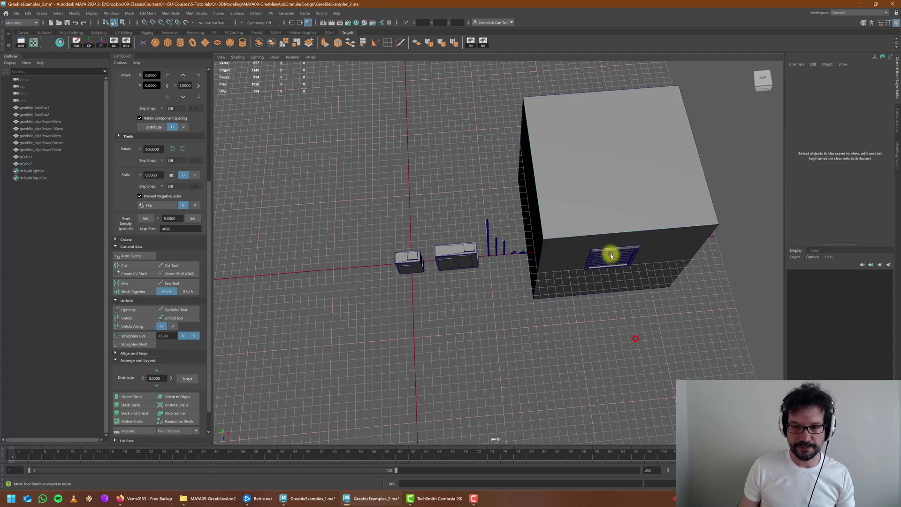
alt+right_drag(609, 255, 635, 291)
alt+drag(636, 291, 589, 267)
alt+middle_drag(669, 258, 597, 221)
alt+right_drag(523, 204, 553, 214)
mouse_move(553, 214)
alt+mouse_down()
mouse_move(542, 215)
mouse_move(549, 212)
alt+mouse_up()
Step: Try shifting the louvered vent along its depth axis relative to the cube wall, and undo the move
click(428, 171)
click(546, 134)
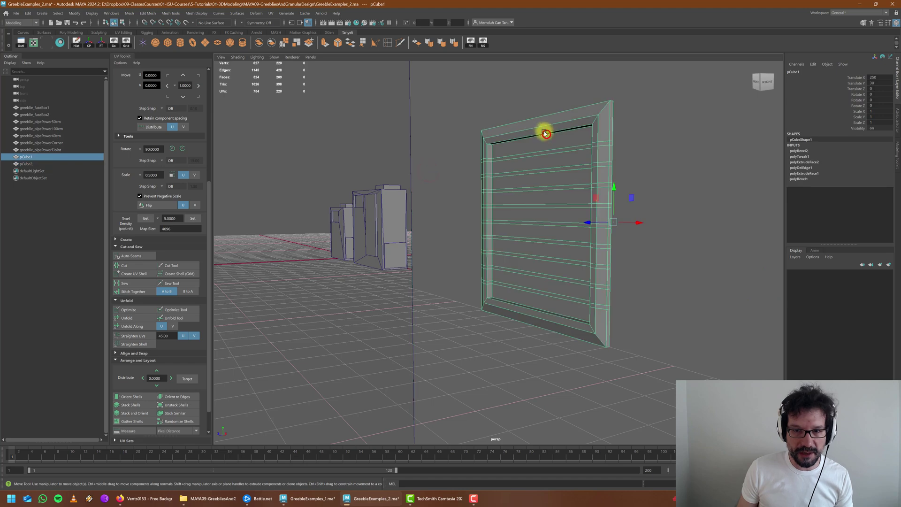
alt+drag(620, 242, 617, 248)
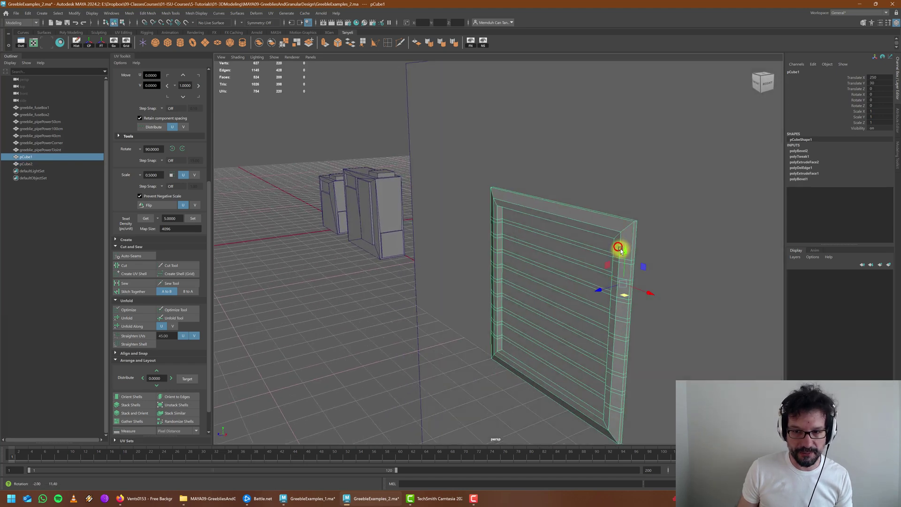
mouse_move(599, 288)
mouse_down()
mouse_move(591, 295)
mouse_move(600, 293)
mouse_up()
key(ctrl+z)
key(ctrl+z)
key(ctrl+z)
key(ctrl+z)
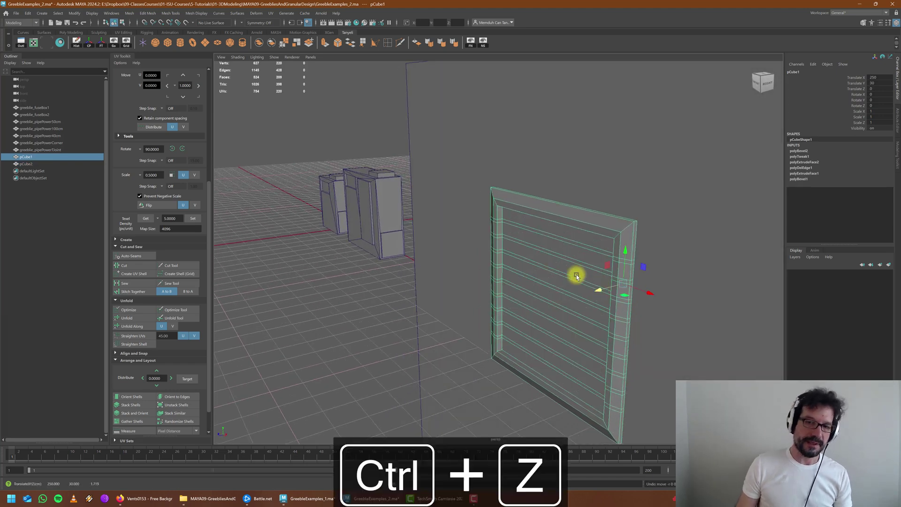
key(ctrl+z)
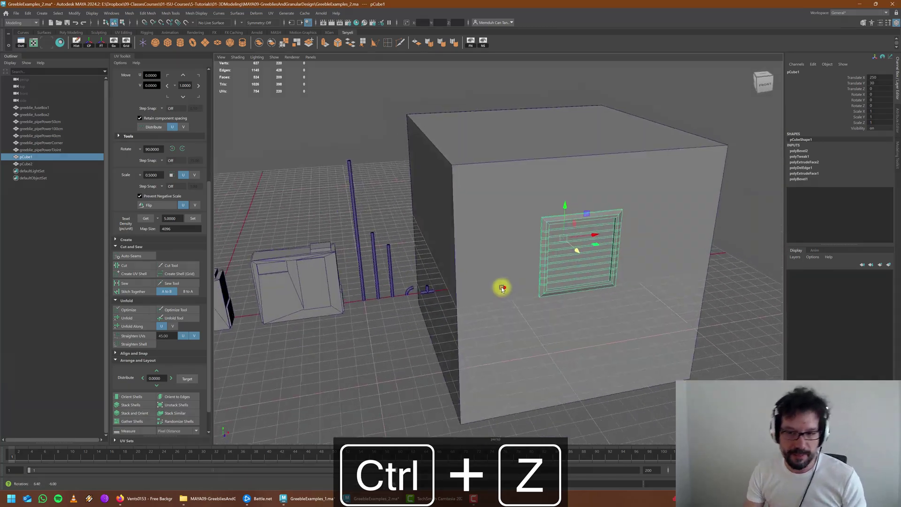
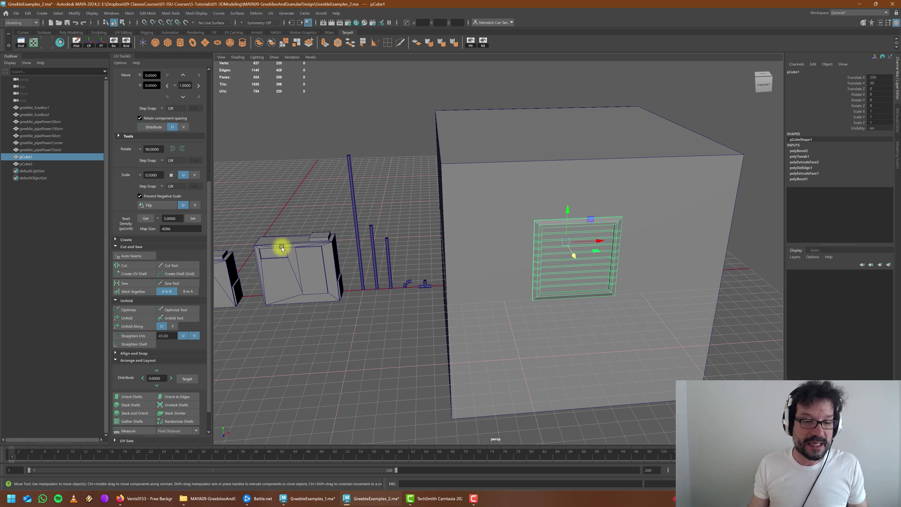
Step: Switch to the browser, review the vent and the sewer and manhole reference textures, and return to the GreebleExamples_2 scene in Maya
click(140, 498)
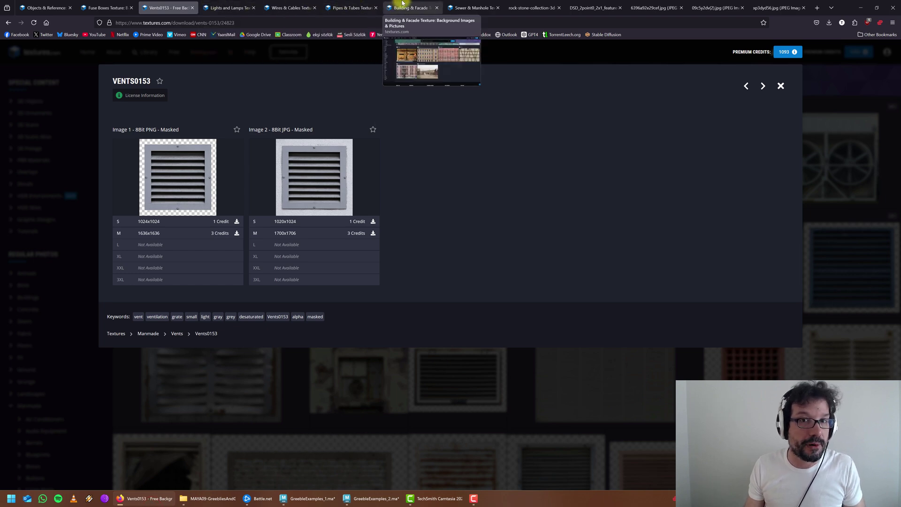
click(464, 6)
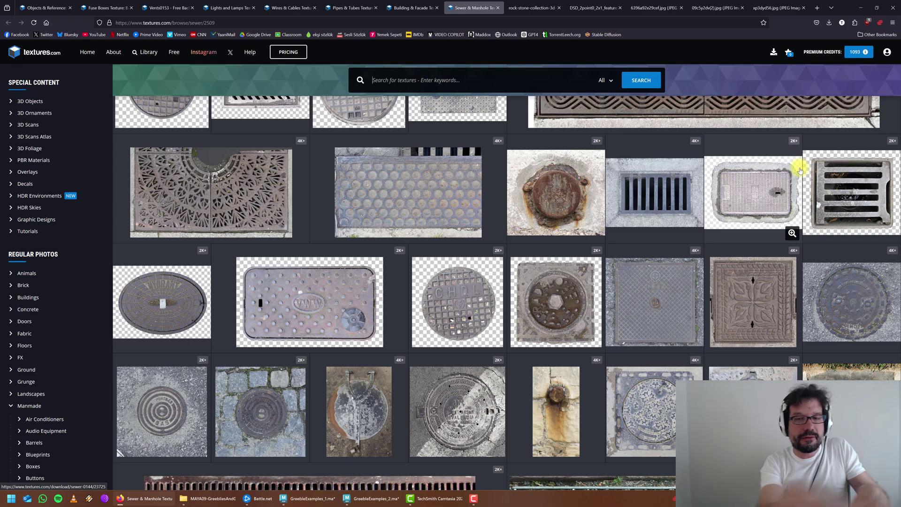
click(312, 499)
click(375, 504)
Step: Hide the large wall cube so that only the louvered vent and the other greebles are displayed
scroll(412, 211, down, 1)
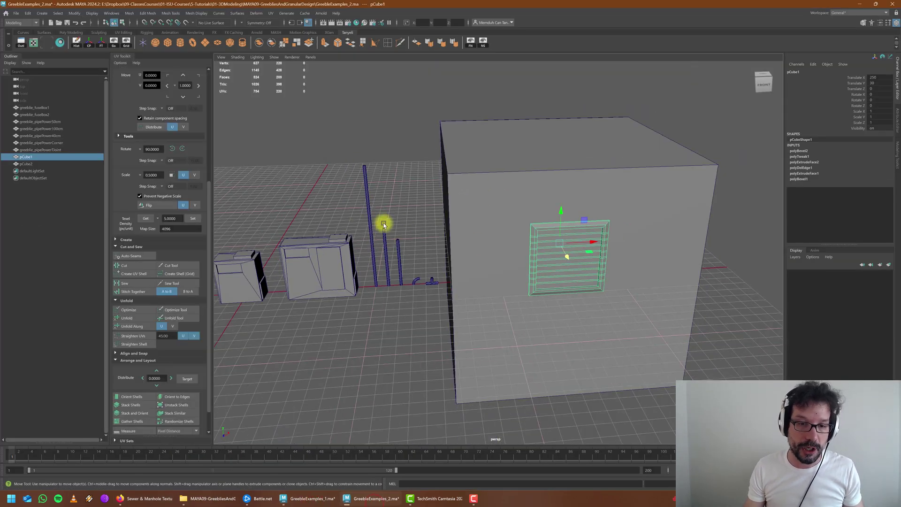
alt+drag(406, 252, 441, 254)
alt+drag(450, 313, 408, 244)
scroll(578, 181, up, 2)
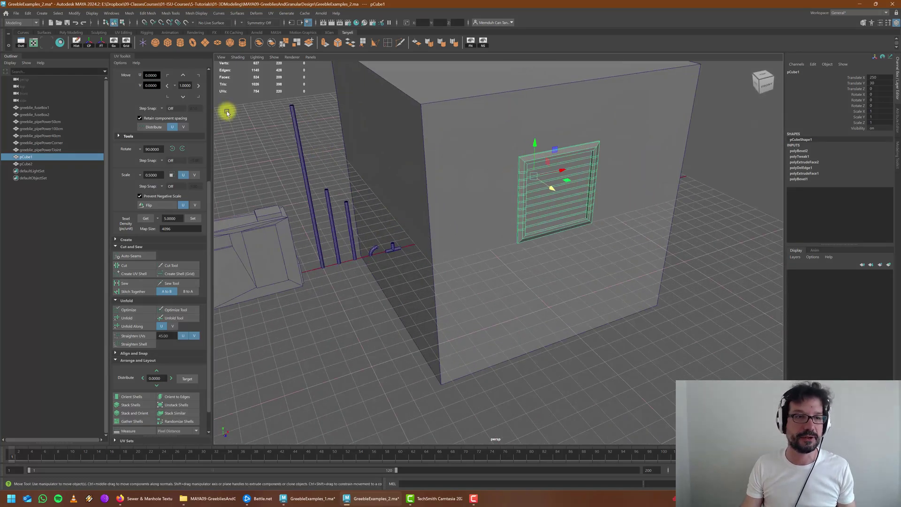
alt+drag(515, 194, 441, 163)
click(427, 96)
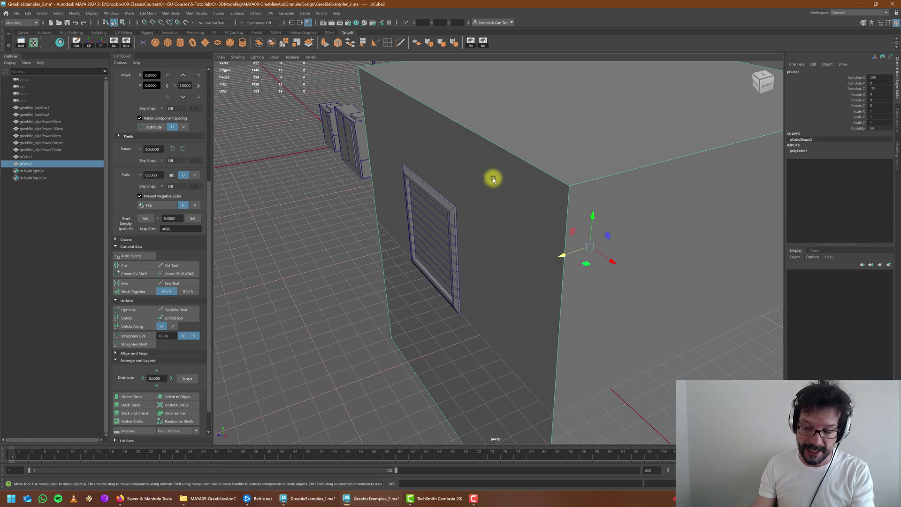
key(Delete)
scroll(452, 224, up, 2)
key(ctrl+z)
key(ctrl+h)
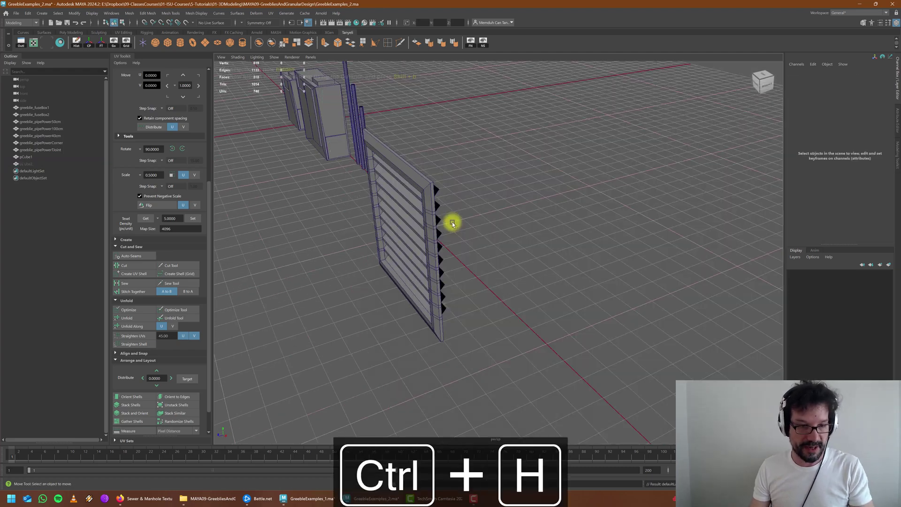
Step: Select the vent's front-face vertices and rearmost slat vertices in the top view, leaving out the row at the frame's back edge
click(406, 179)
scroll(445, 196, up, 2)
alt+drag(445, 196, 488, 250)
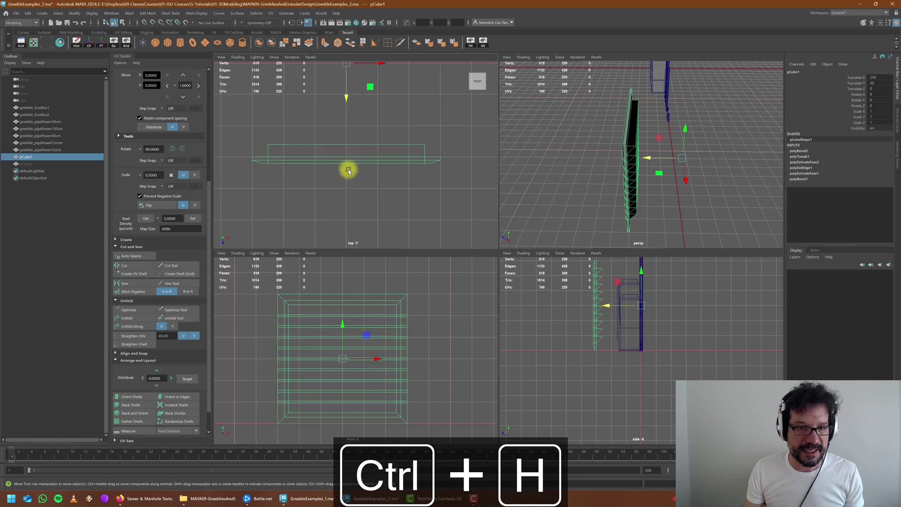
key(space)
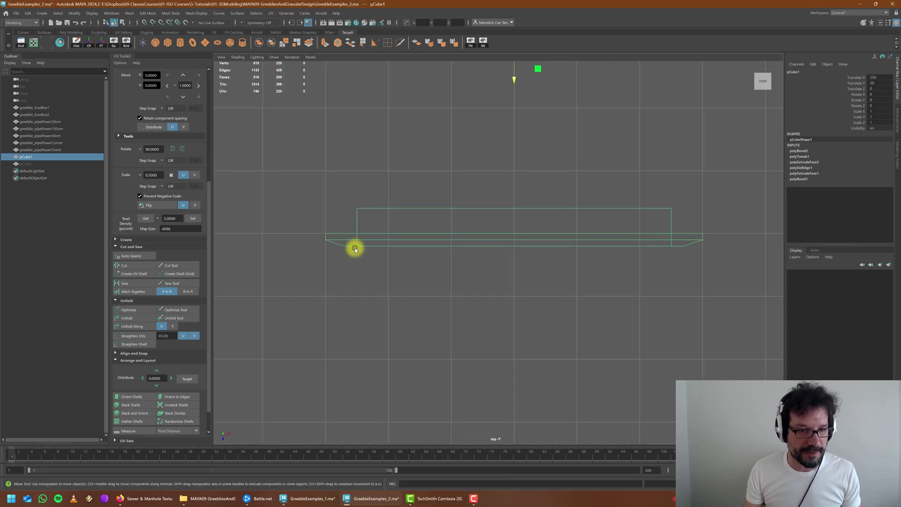
right_drag(331, 242, 295, 241)
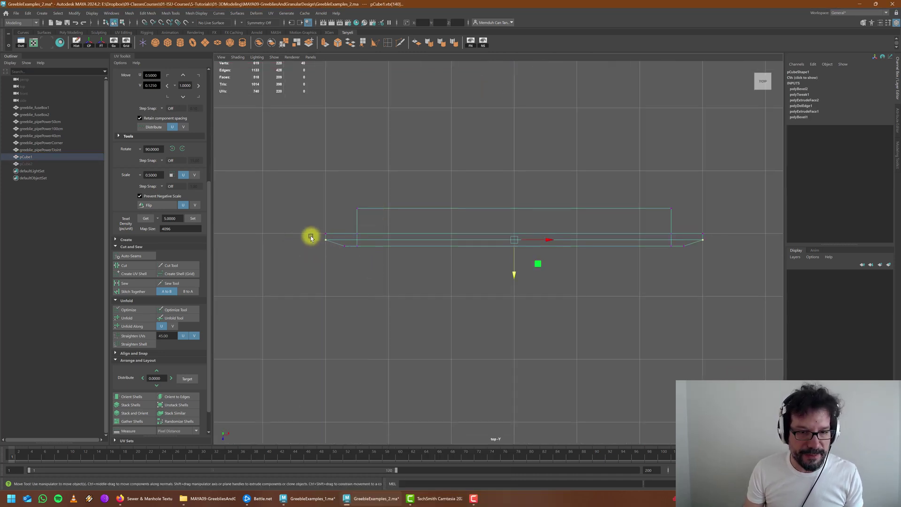
drag(310, 237, 713, 275)
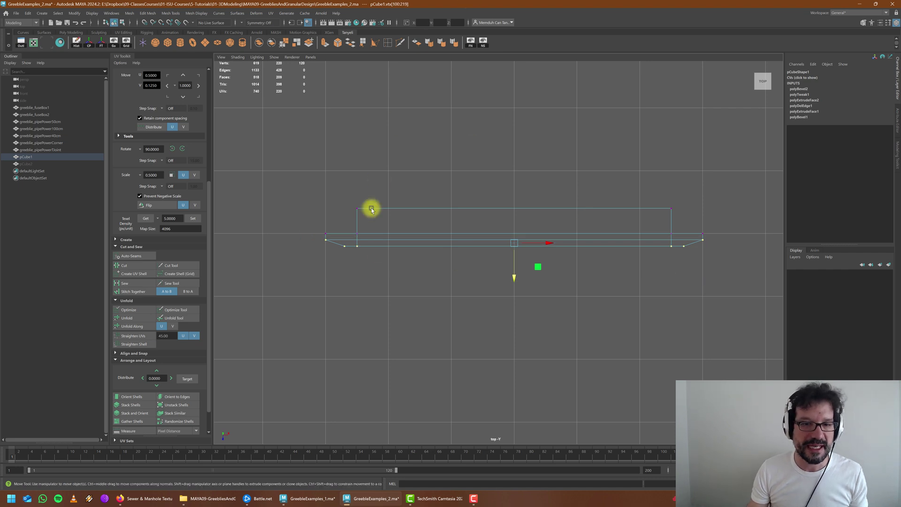
shift+drag(343, 201, 716, 213)
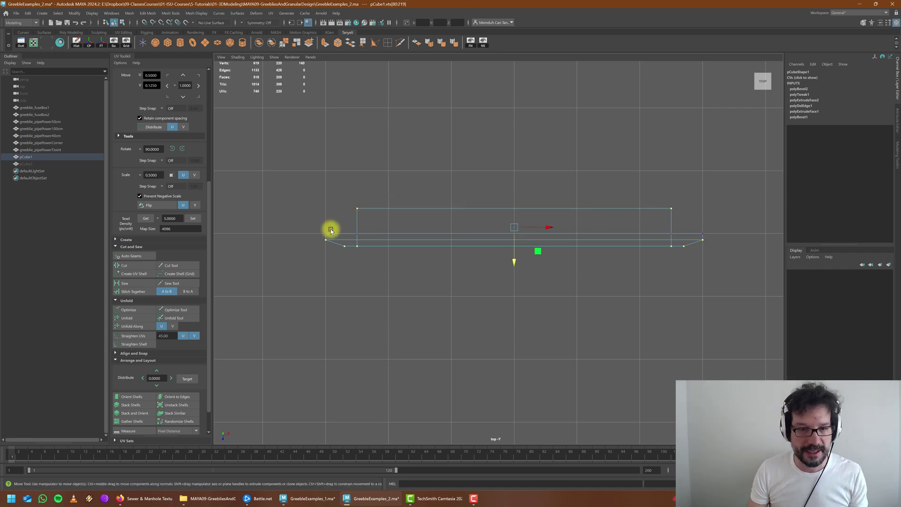
drag(316, 230, 709, 241)
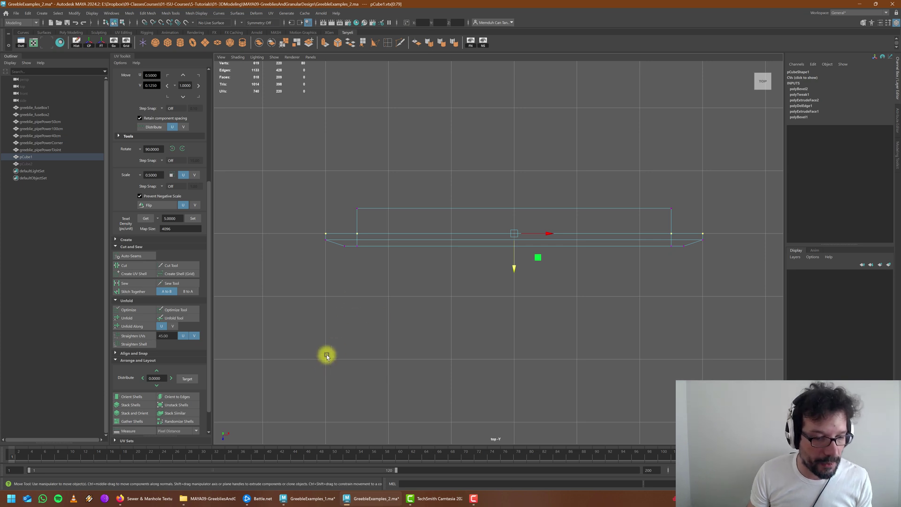
drag(315, 240, 746, 291)
shift+drag(340, 189, 703, 217)
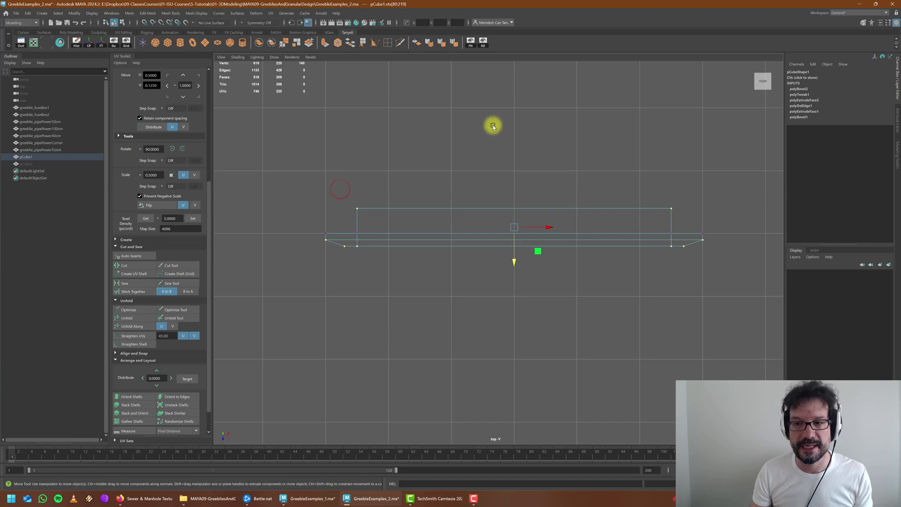
Step: Extend the vertex selection to include the slats' inner vertices, leaving the frame's outer back edge unselected, and check it in perspective
key(space)
key(space)
alt+drag(593, 191, 497, 216)
key(space)
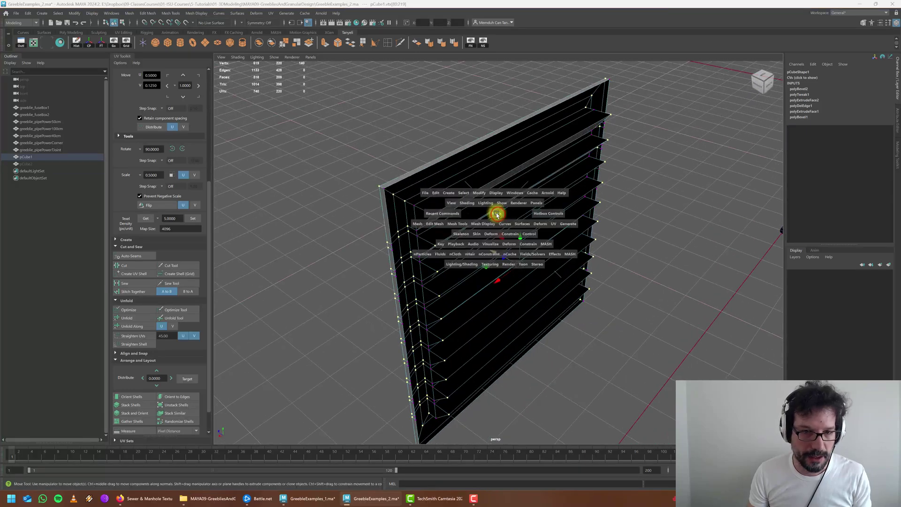
key(space)
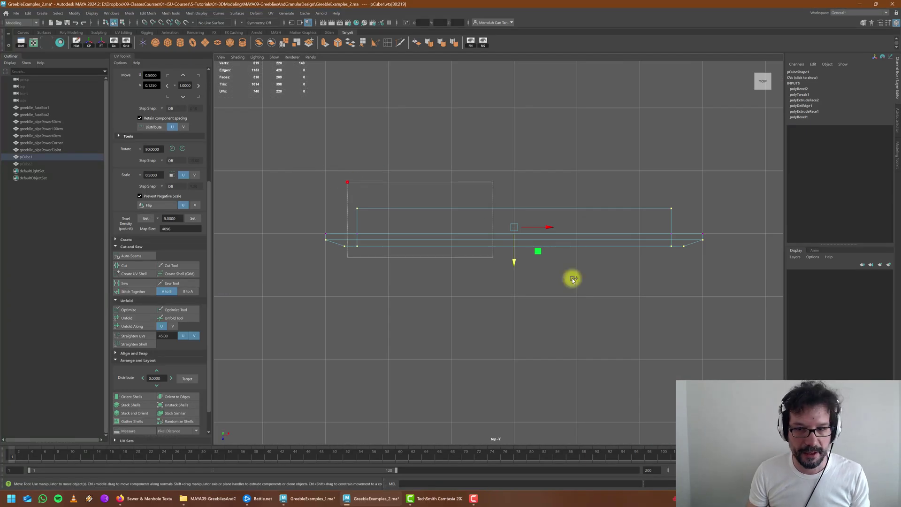
key(space)
key(space)
mouse_move(606, 173)
alt+mouse_down()
mouse_move(581, 177)
mouse_move(591, 179)
alt+mouse_up()
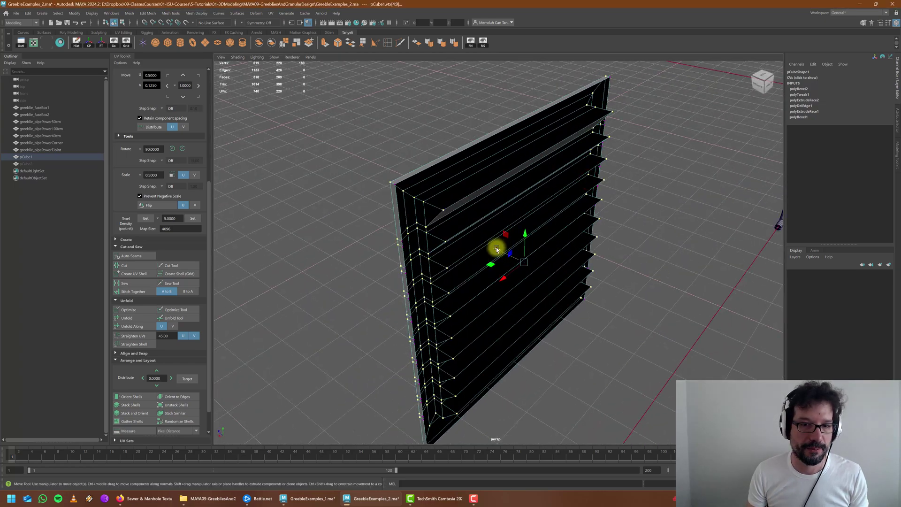
Step: Offset the selected vent vertices forward along the depth axis by an exact relative amount to thicken the frame, replacing the freehand move
drag(497, 248, 495, 228)
alt+drag(478, 223, 467, 221)
alt+drag(572, 210, 560, 214)
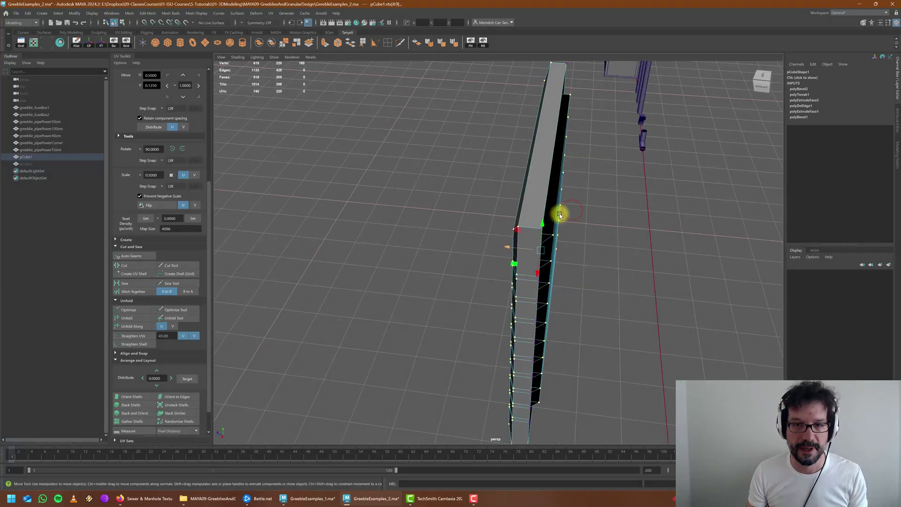
key(ctrl+z)
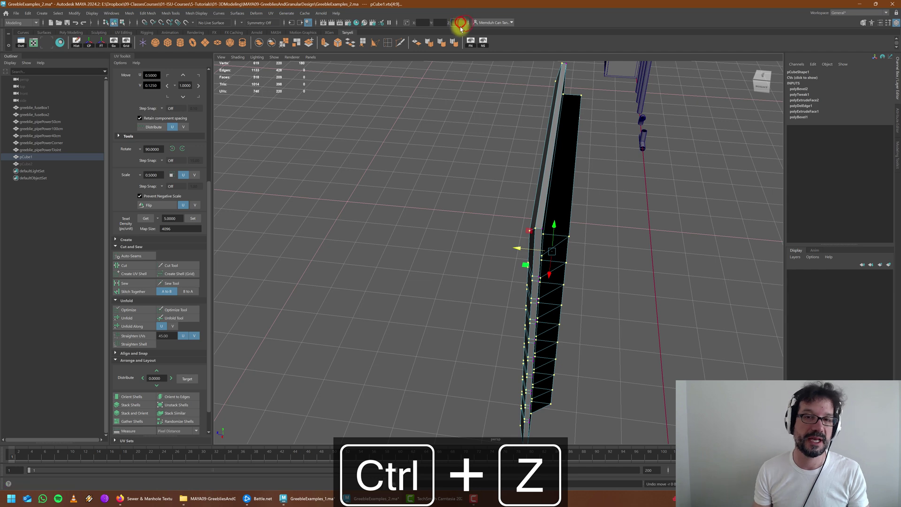
key(Return)
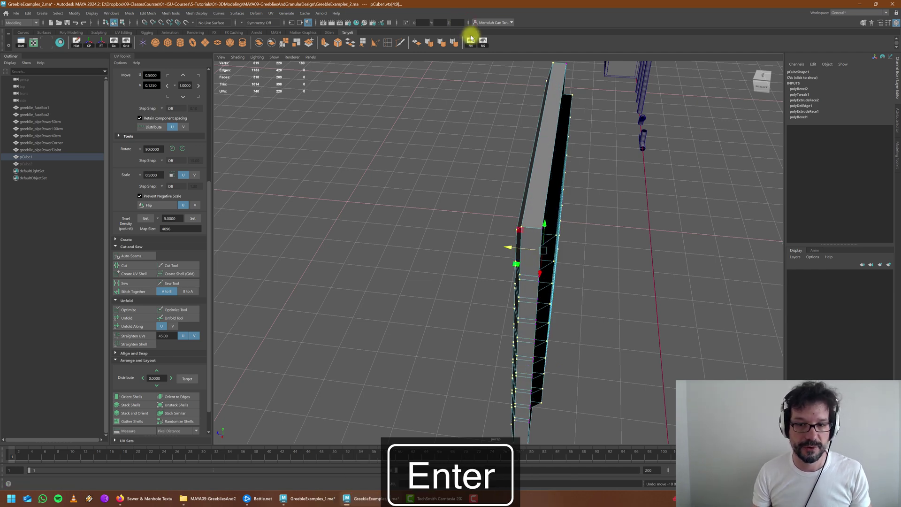
Step: Select the rearmost slat vertices in the top view and offset them 2 units forward along the depth axis
key(space)
key(space)
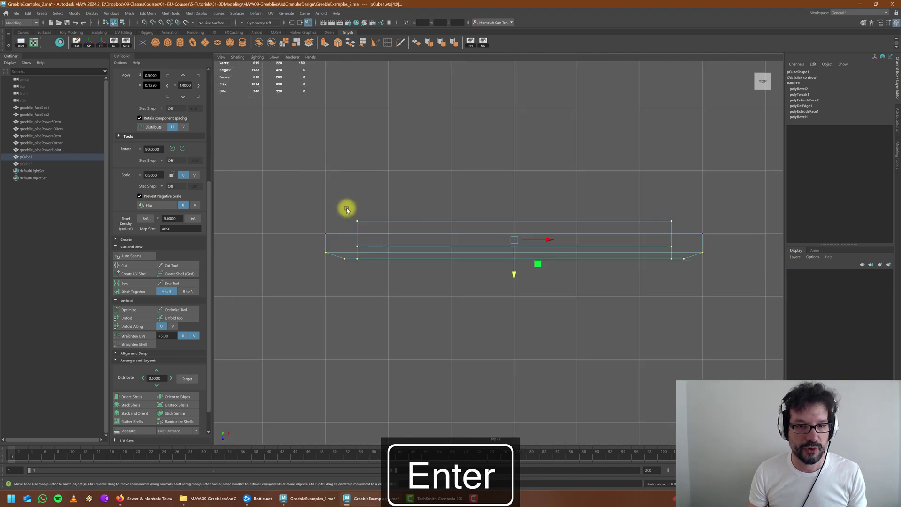
drag(346, 210, 607, 244)
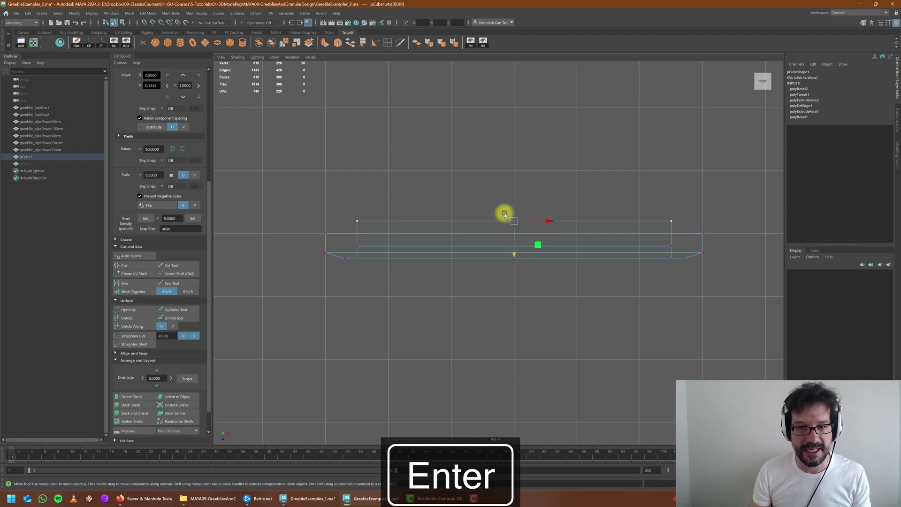
click(460, 23)
text(2)
key(Return)
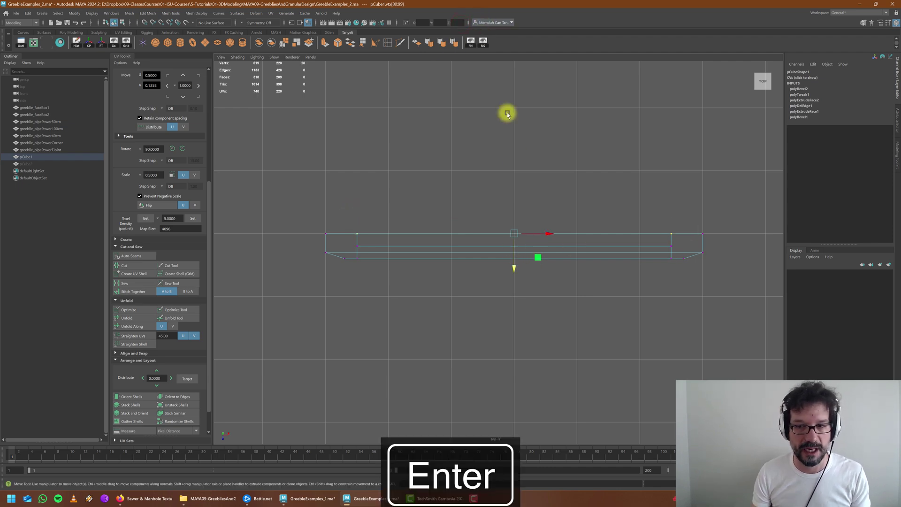
Step: Nudge the rear slat vertices slightly farther forward with another relative offset, and check the vent in perspective and the four-view layout
key(space)
key(space)
alt+drag(613, 184, 418, 66)
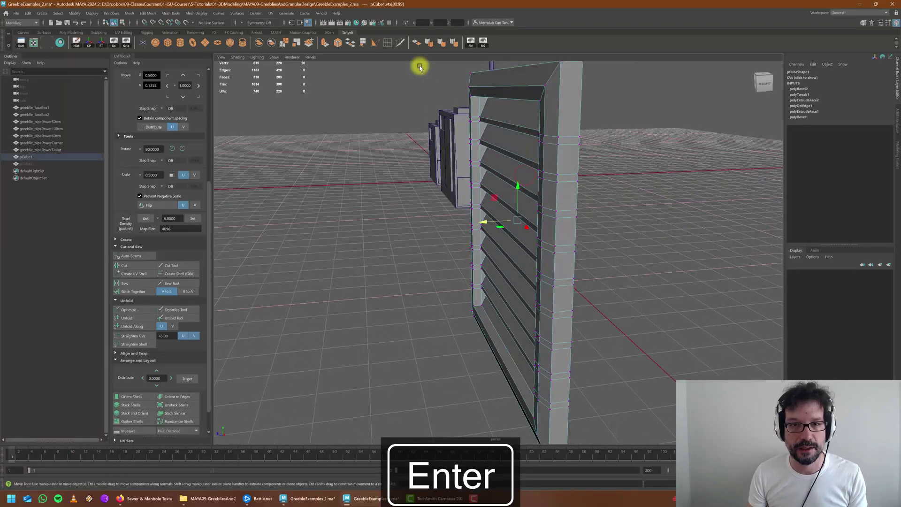
click(455, 22)
key(Return)
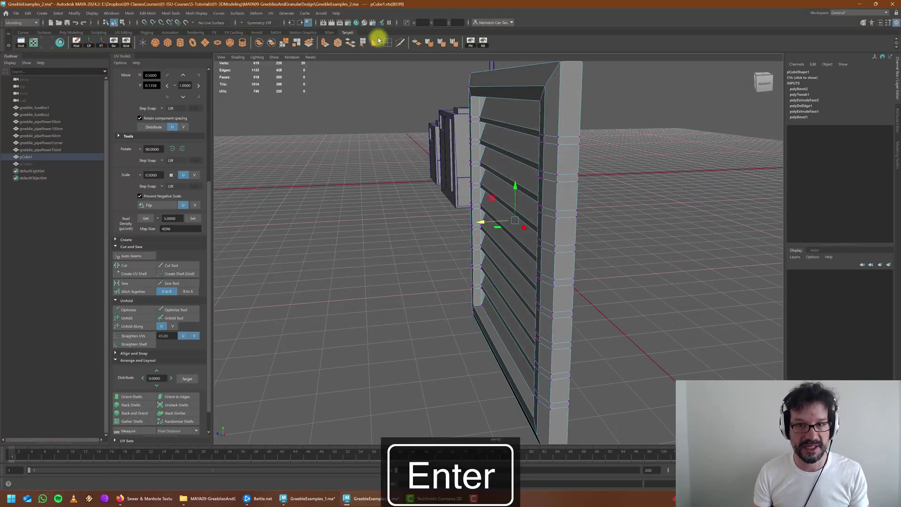
alt+drag(577, 106, 482, 153)
key(space)
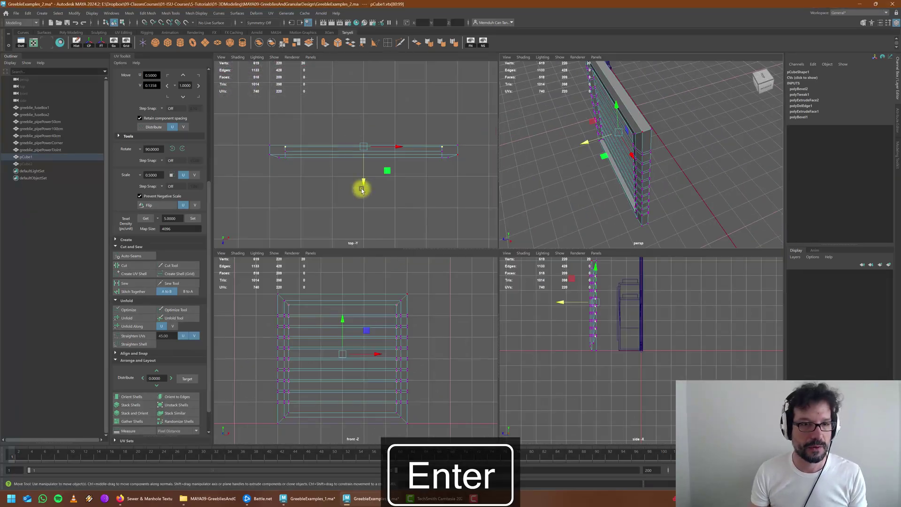
Step: Select the vertices at the frame's outer bevel edge in the top view and offset them by -1 along the depth axis
key(space)
drag(321, 252, 713, 254)
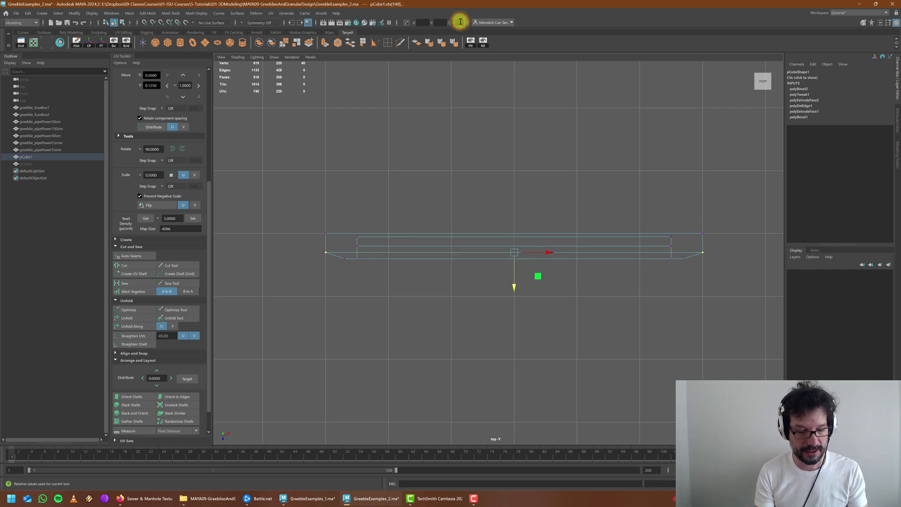
text(-1)
key(Return)
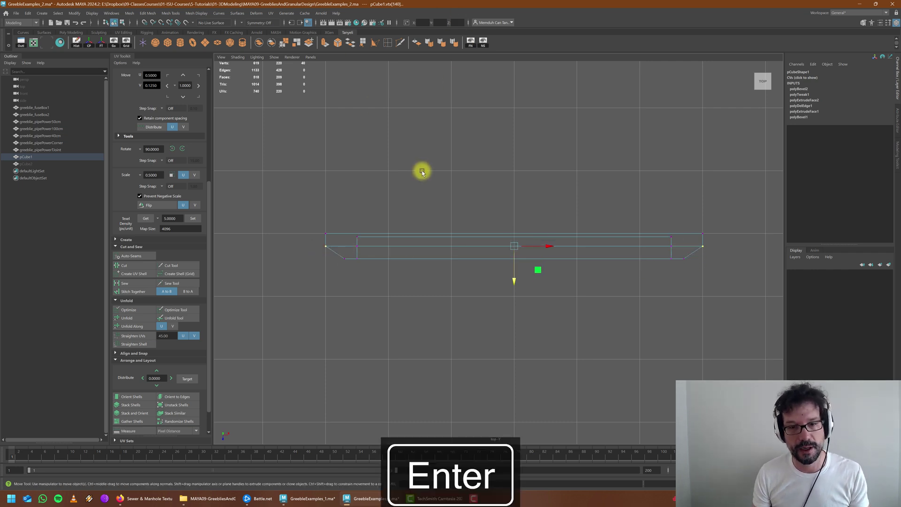
Step: Return the vent to object mode in the perspective view, deselect it, and examine the frame bevel and slats from several angles
key(space)
key(space)
mouse_move(587, 143)
alt+mouse_down()
mouse_move(612, 136)
mouse_move(586, 133)
alt+mouse_up()
right_drag(541, 107, 566, 96)
scroll(562, 112, down, 3)
click(581, 149)
mouse_move(567, 179)
alt+mouse_down()
mouse_move(539, 173)
mouse_move(561, 177)
alt+mouse_up()
alt+middle_drag(561, 177, 569, 212)
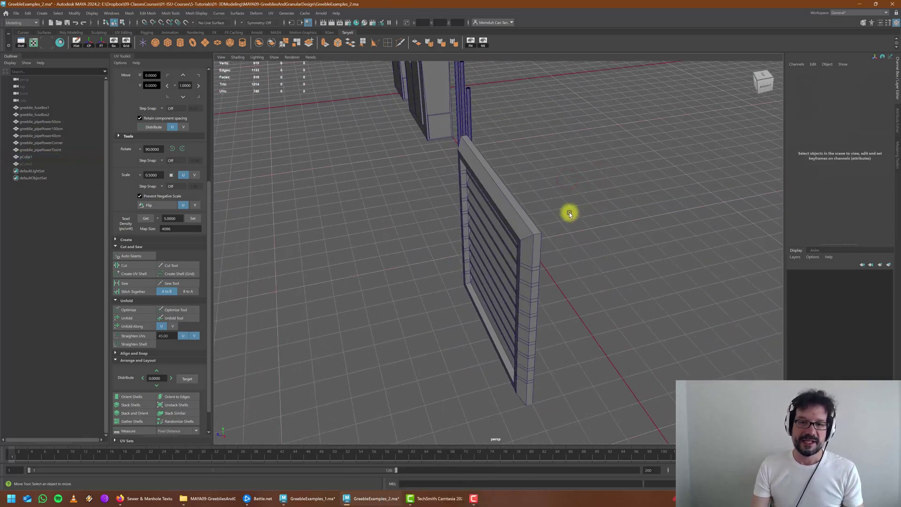
alt+drag(569, 212, 583, 207)
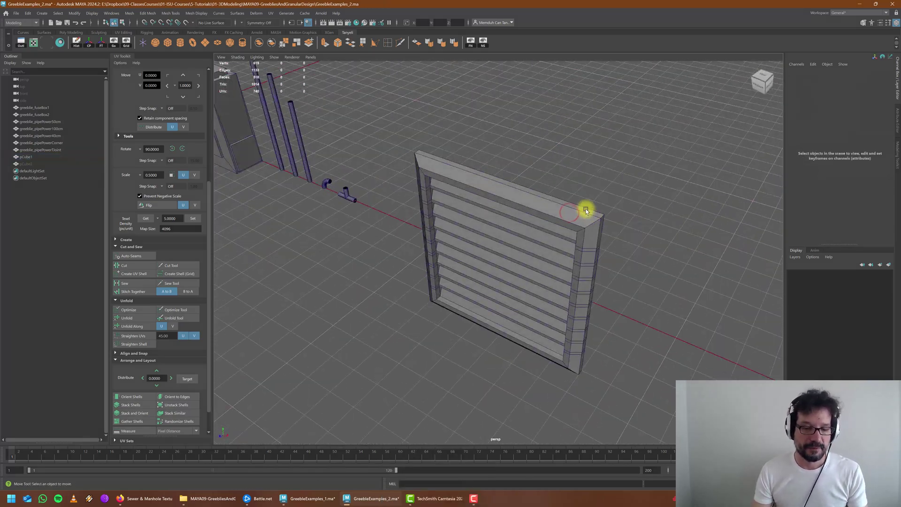
Step: Unhide the wall reference cube and inspect how the vent sits against it from the front and behind
click(31, 164)
key(shift+h)
scroll(461, 220, down, 2)
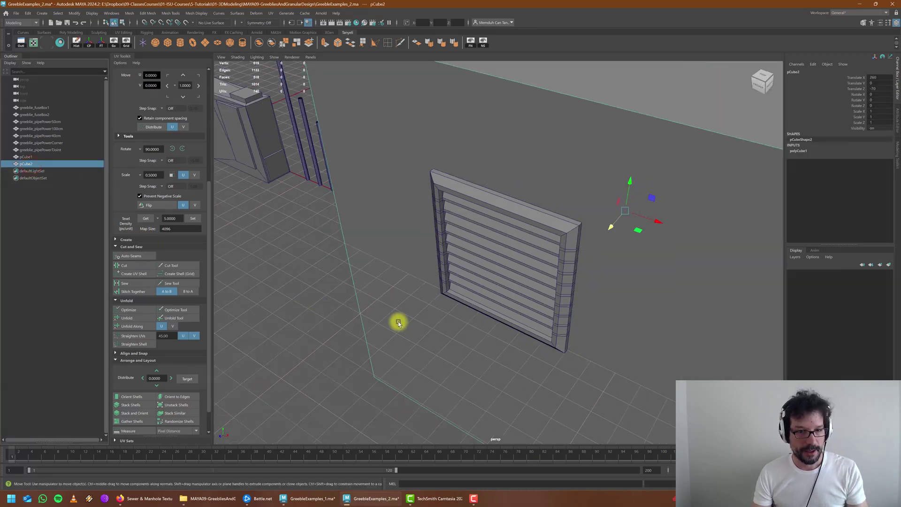
alt+drag(396, 318, 371, 308)
alt+middle_drag(403, 248, 402, 221)
alt+drag(401, 228, 428, 229)
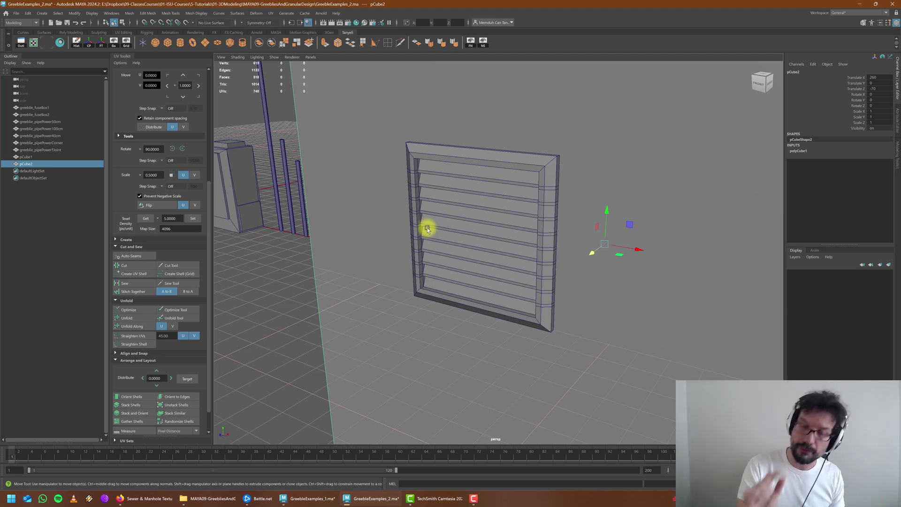
alt+drag(436, 213, 398, 157)
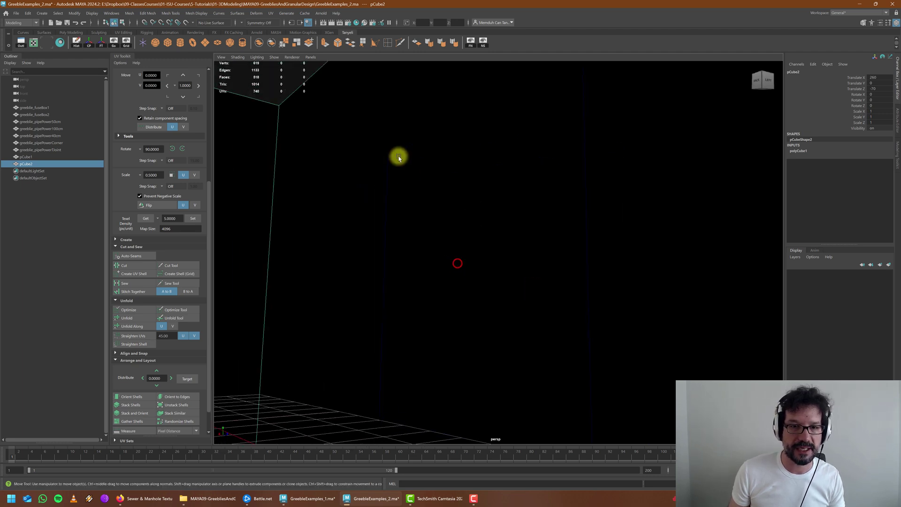
Step: Select the vent, check its front against the wall, and delete its construction history
click(547, 76)
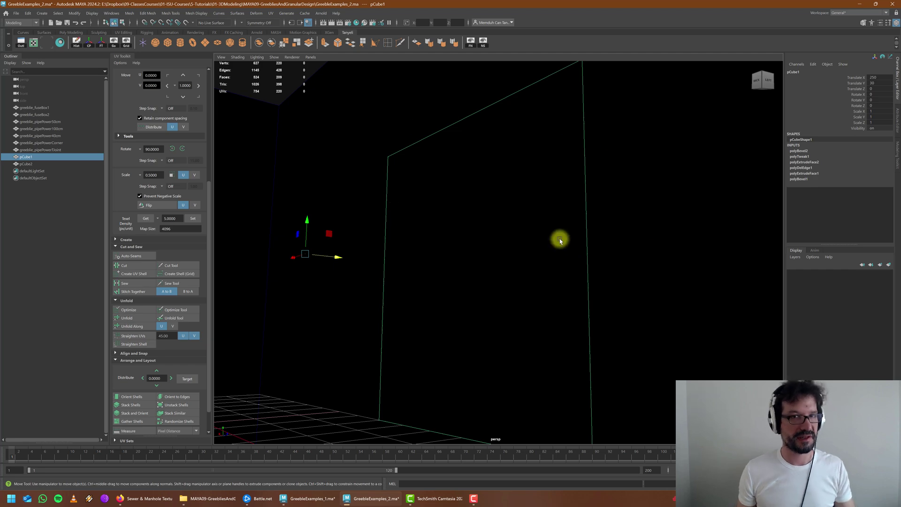
alt+drag(590, 238, 531, 251)
alt+middle_drag(530, 239, 576, 235)
alt+drag(555, 248, 562, 239)
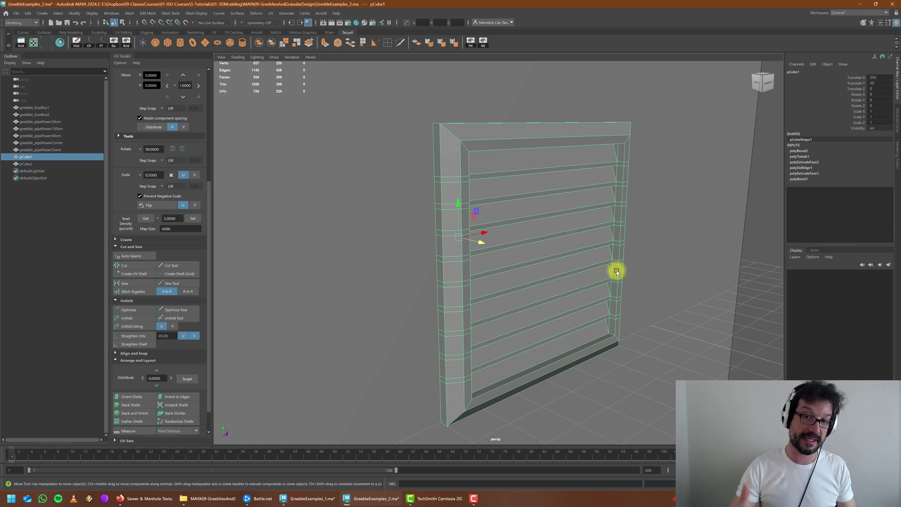
alt+right_drag(607, 280, 580, 258)
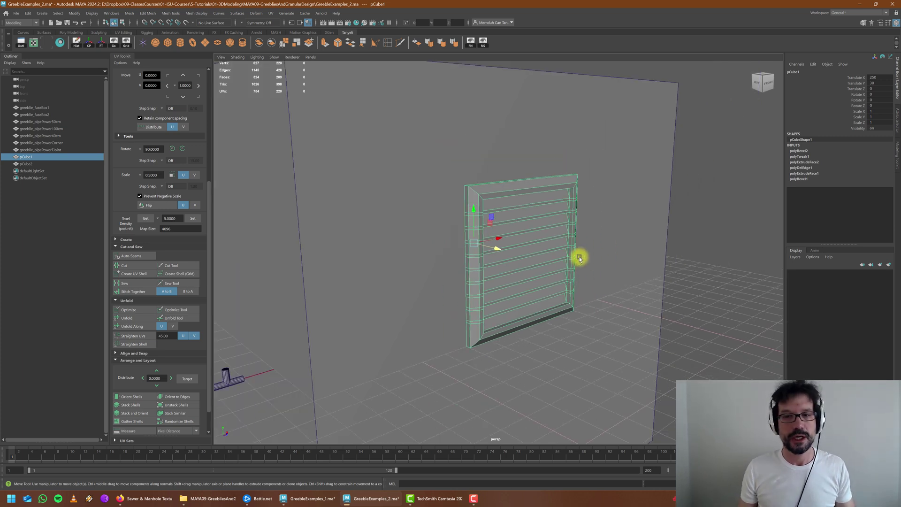
click(76, 41)
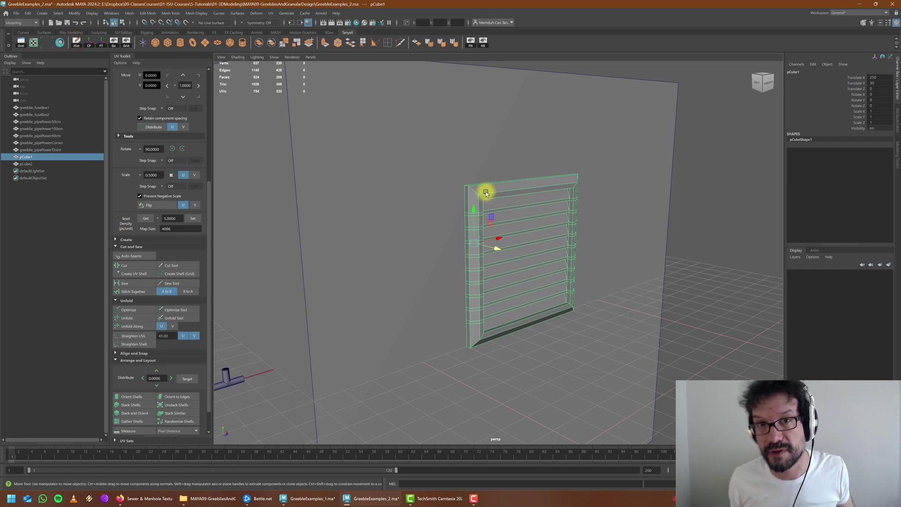
mouse_move(487, 191)
alt+mouse_down()
mouse_move(499, 177)
mouse_move(531, 209)
mouse_move(505, 236)
mouse_move(495, 189)
alt+mouse_up()
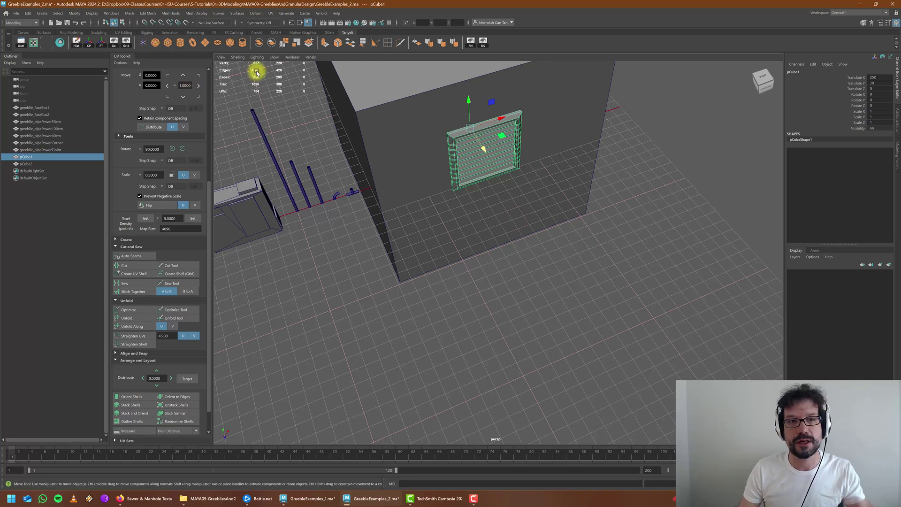
Step: Create a polygon cylinder and move it forward to 100 on the Z axis, clear of the other greebles
click(180, 43)
alt+right_drag(543, 247, 413, 251)
alt+middle_drag(328, 280, 468, 194)
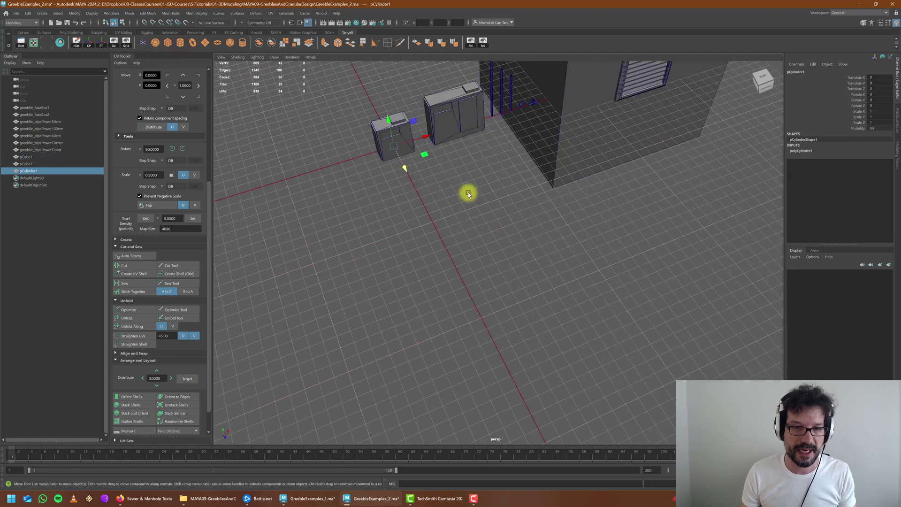
drag(402, 168, 438, 219)
alt+right_drag(439, 221, 470, 230)
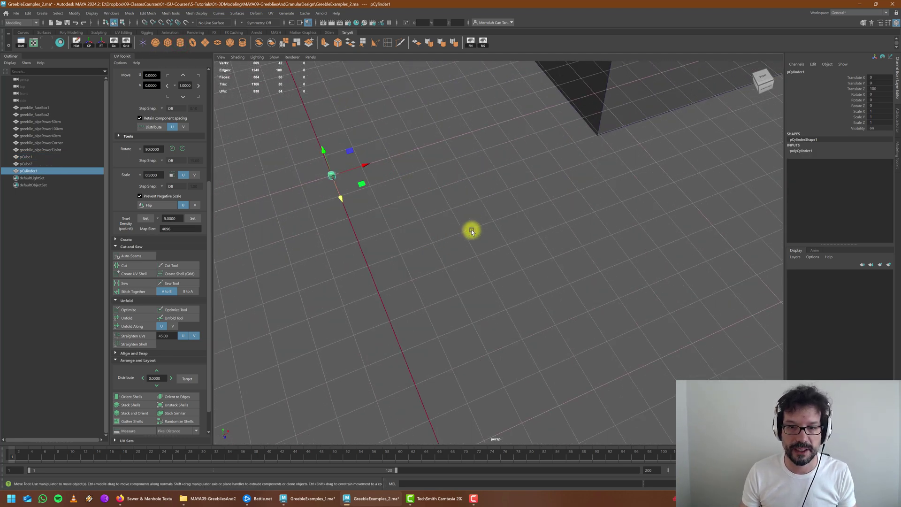
Step: Set the cylinder's radius to 30 and its axis subdivisions to 64
alt+middle_drag(471, 229, 656, 323)
click(797, 151)
double_click(878, 162)
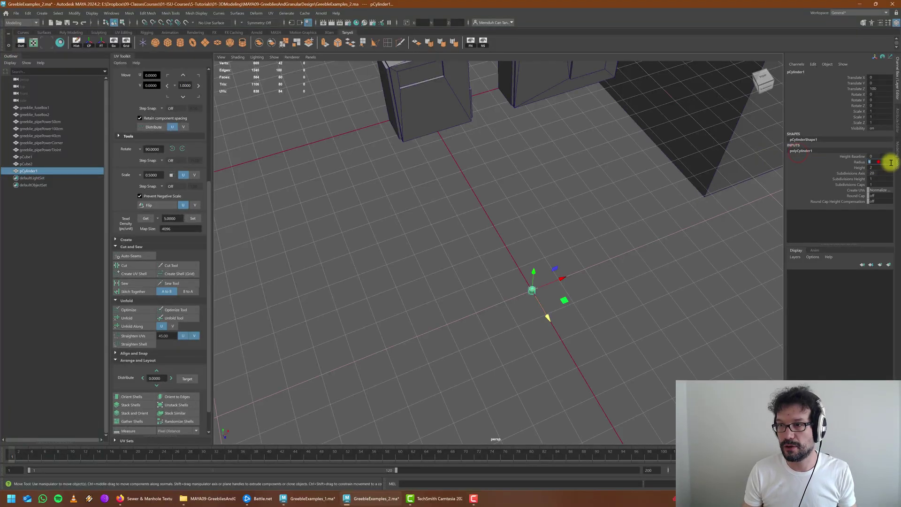
text(30)
key(Return)
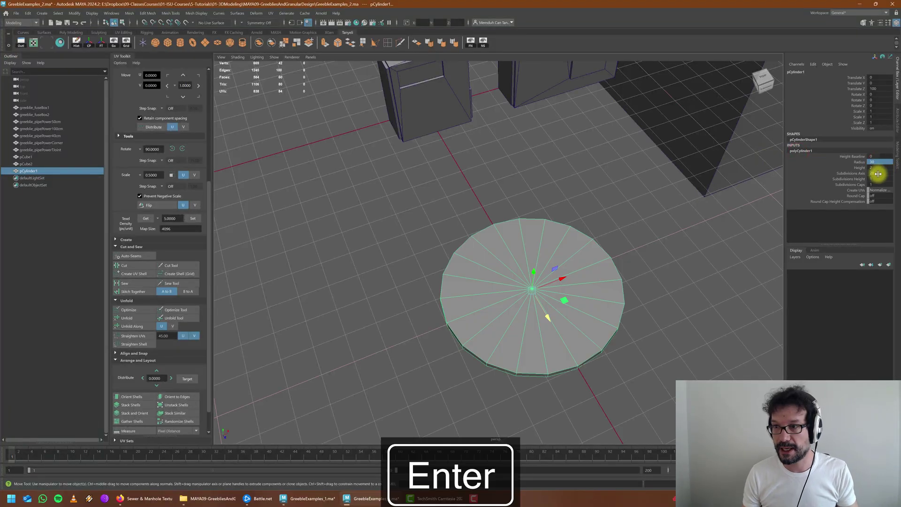
key(Return)
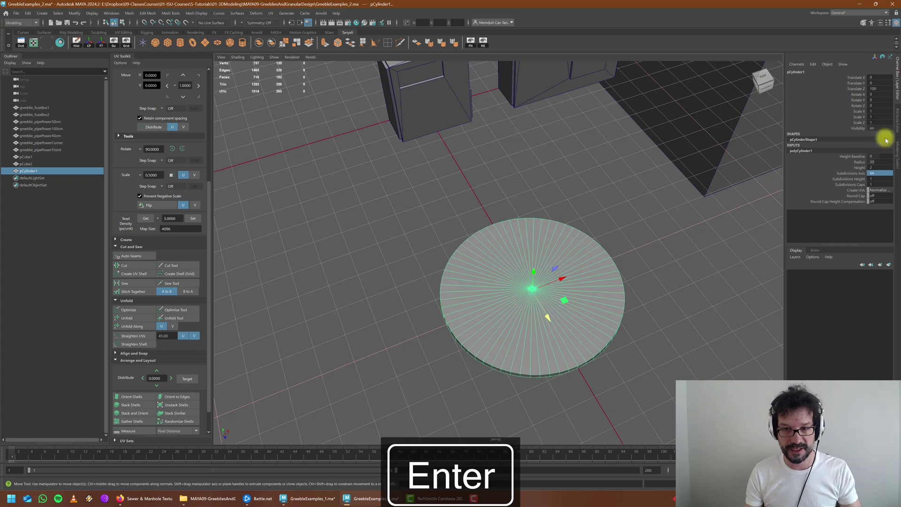
Step: Frame the flat cylinder in the front view and snap its pivot up to the top face's vertices
alt+drag(595, 353, 533, 267)
click(535, 266)
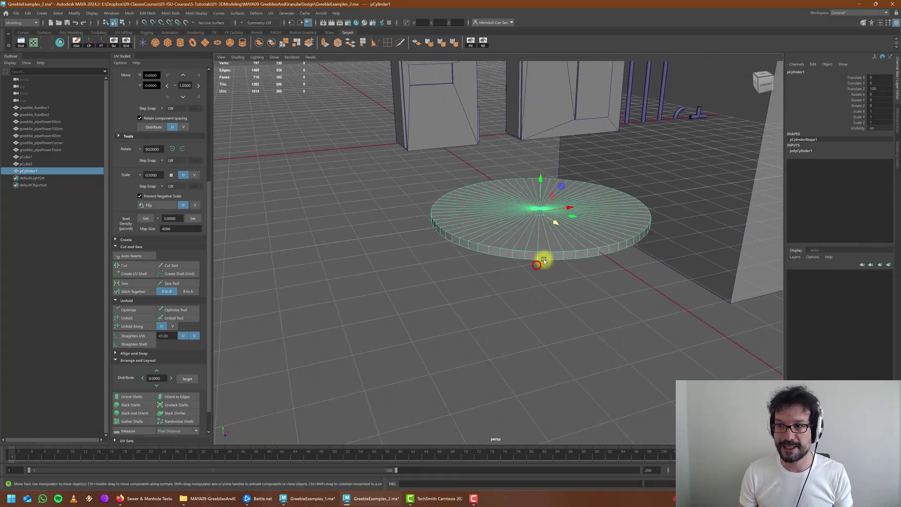
click(803, 150)
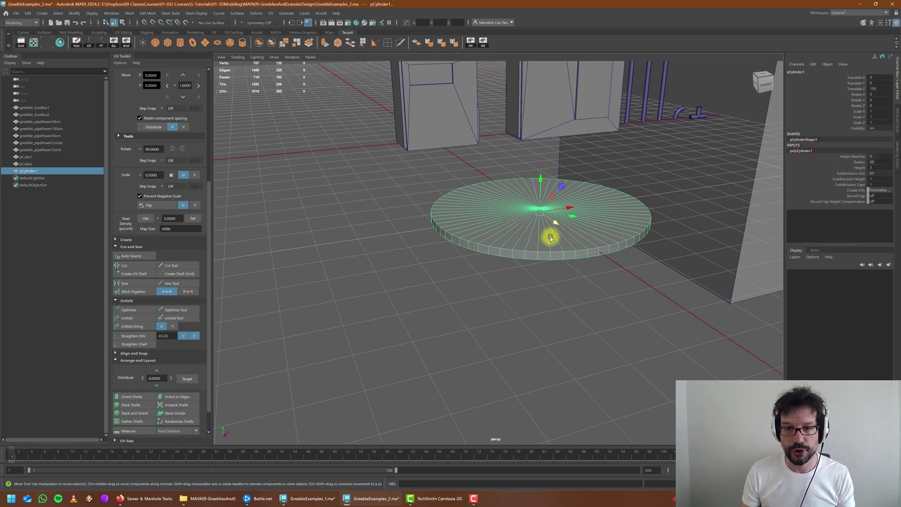
alt+drag(550, 238, 519, 267)
key(space)
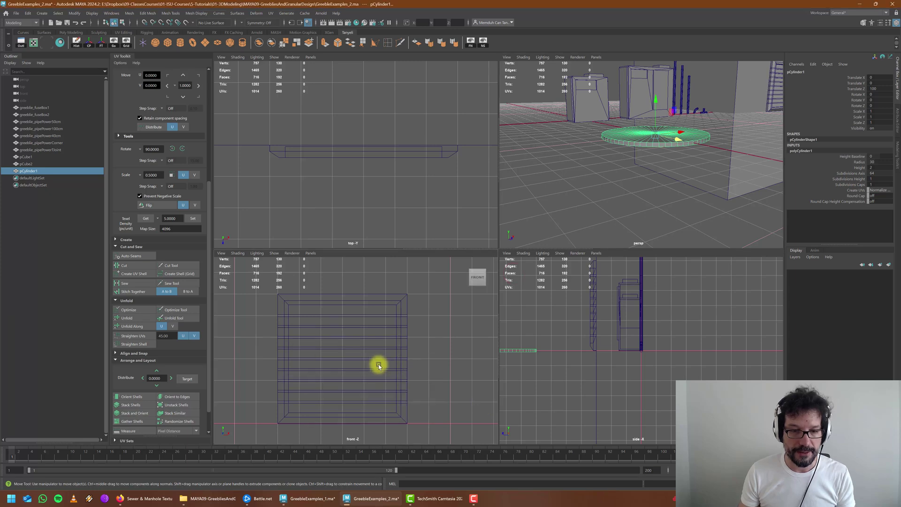
key(space)
key(f)
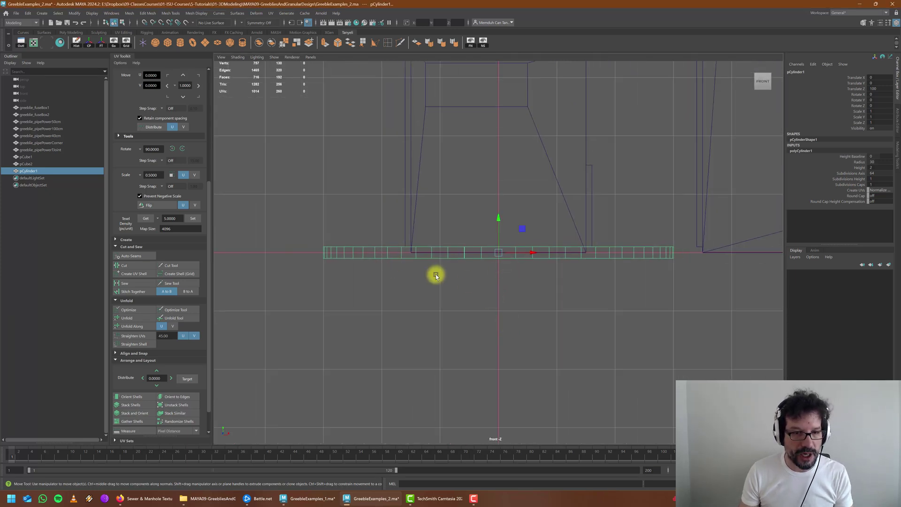
alt+right_drag(436, 275, 327, 266)
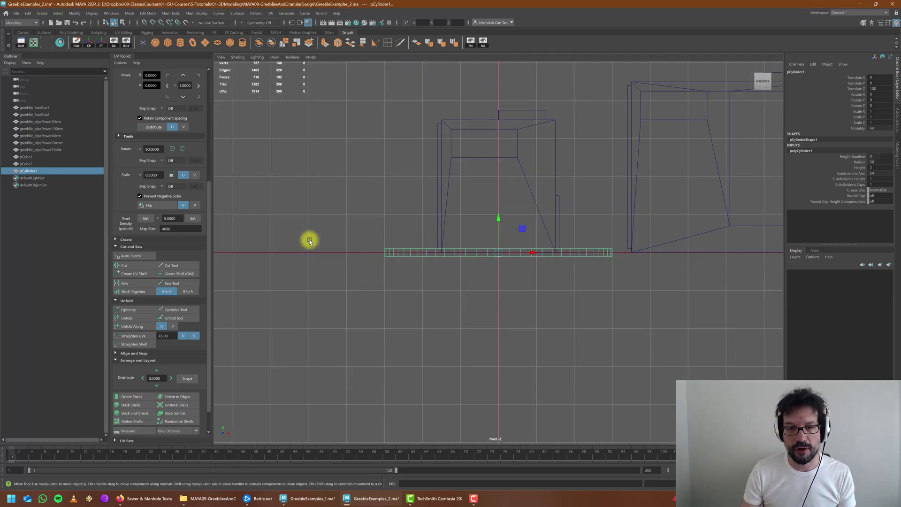
scroll(514, 254, up, 3)
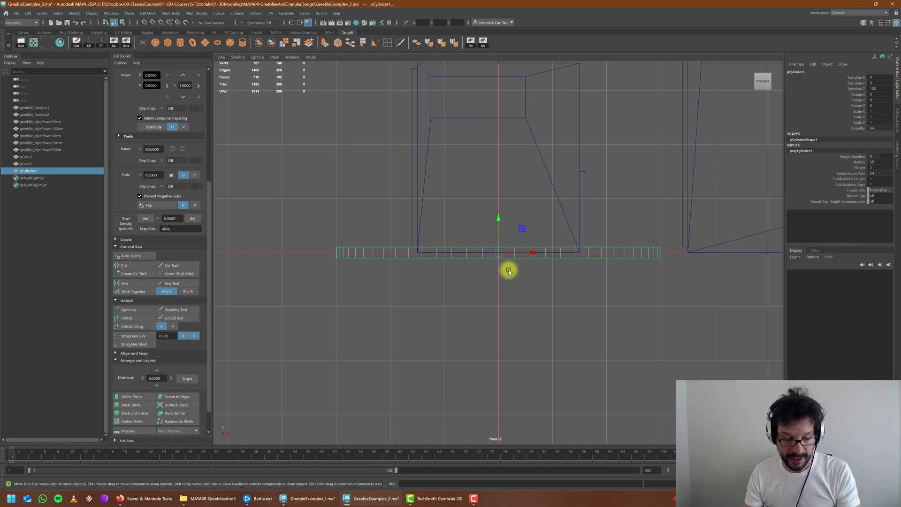
key(Insert)
click(501, 222)
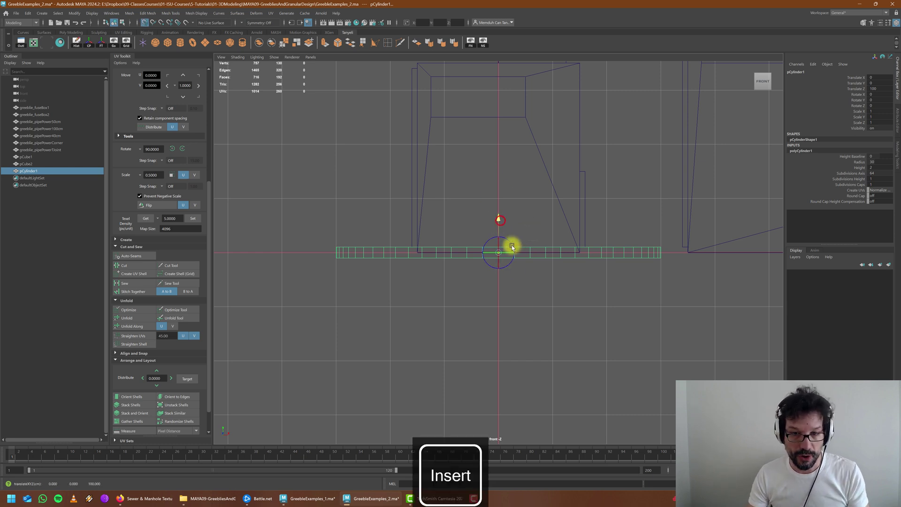
key(v)
drag(498, 220, 474, 248)
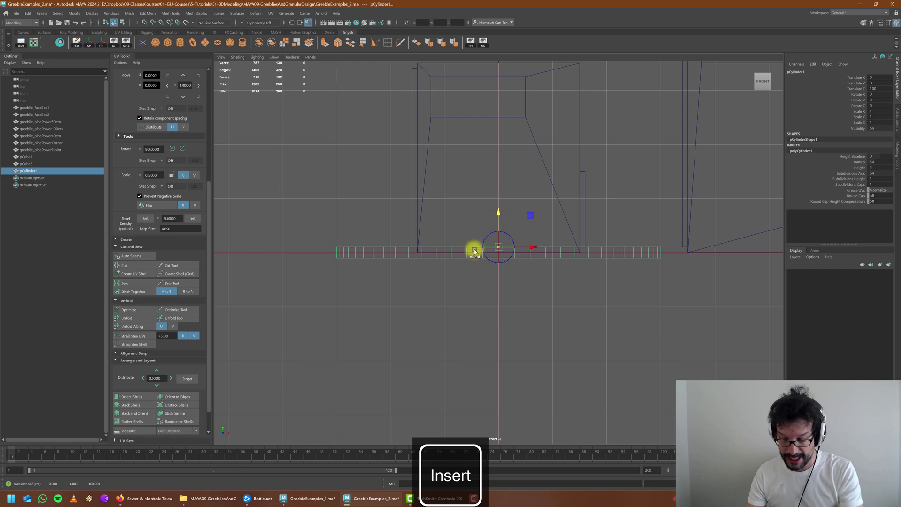
Step: Snap the cylinder down to the grid so its top face lies level with the ground plane
key(Insert)
key(x)
drag(500, 211, 502, 252)
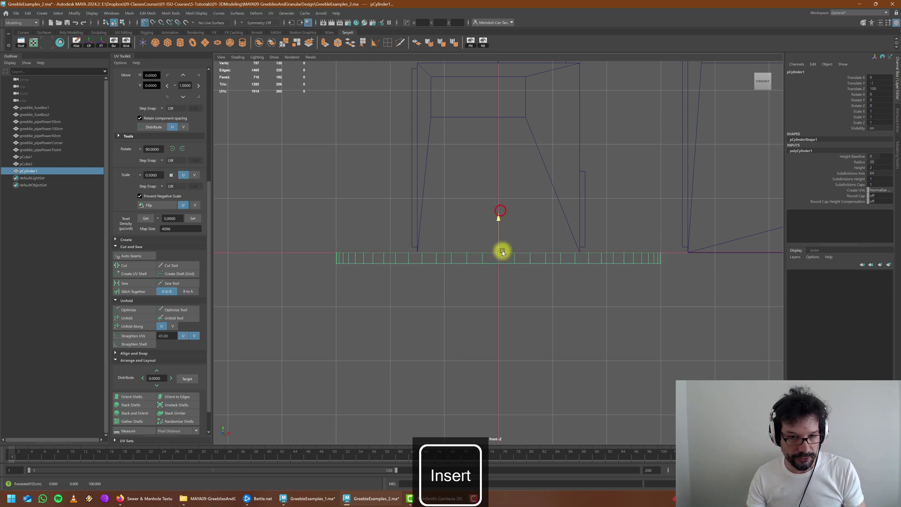
Step: Set the cylinder's cap subdivisions to 3, working in the perspective view
key(space)
key(space)
alt+drag(609, 175, 523, 205)
scroll(523, 205, up, 4)
click(878, 182)
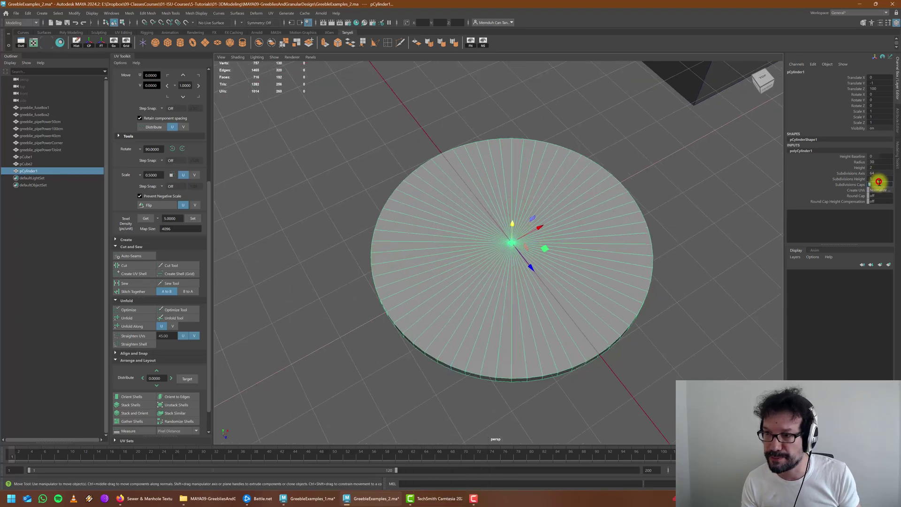
text(3)
key(Return)
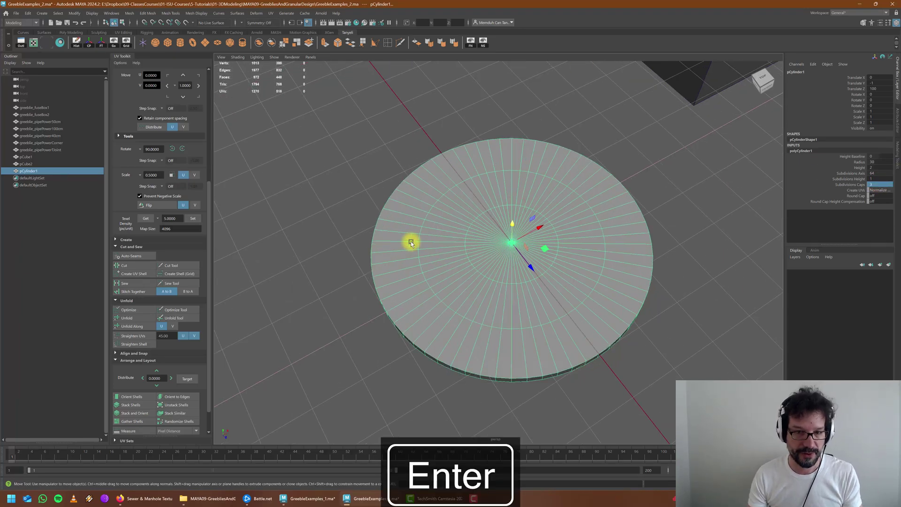
Step: Select the outer of the two inner edge loops on the top cap and scale it outward close to the rim
scroll(411, 243, up, 2)
right_drag(394, 253, 392, 218)
double_click(393, 252)
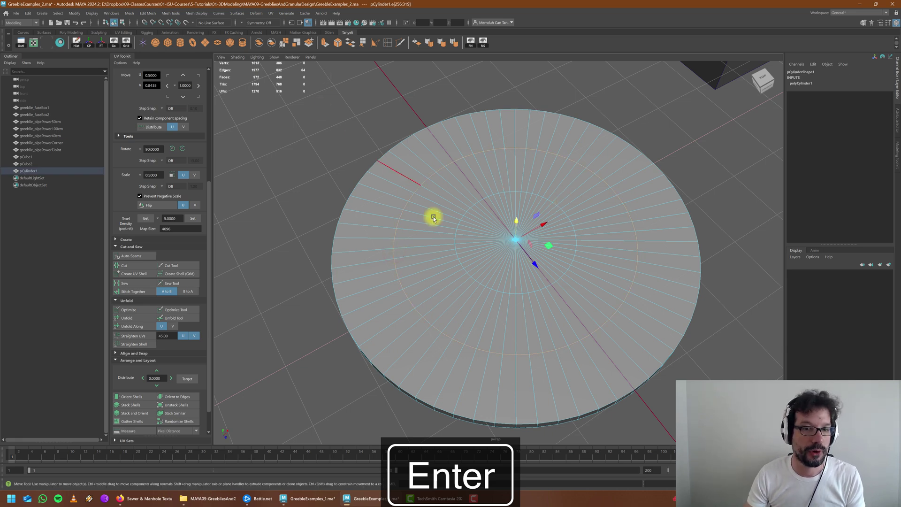
key(r)
drag(551, 247, 552, 247)
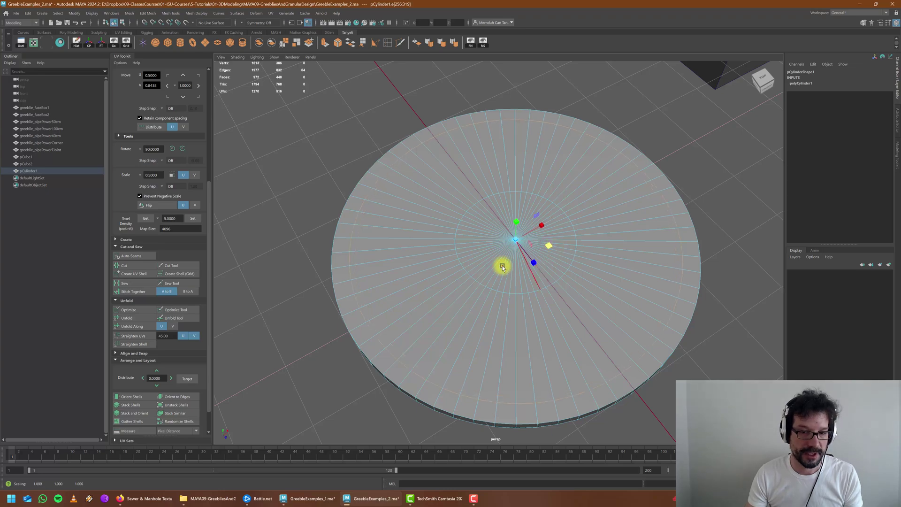
Step: Select an edge loop on the cylinder's underside, convert the selection to faces, and delete the bottom cap
mouse_move(502, 268)
alt+mouse_down()
mouse_move(498, 241)
mouse_move(502, 316)
mouse_move(502, 257)
alt+mouse_up()
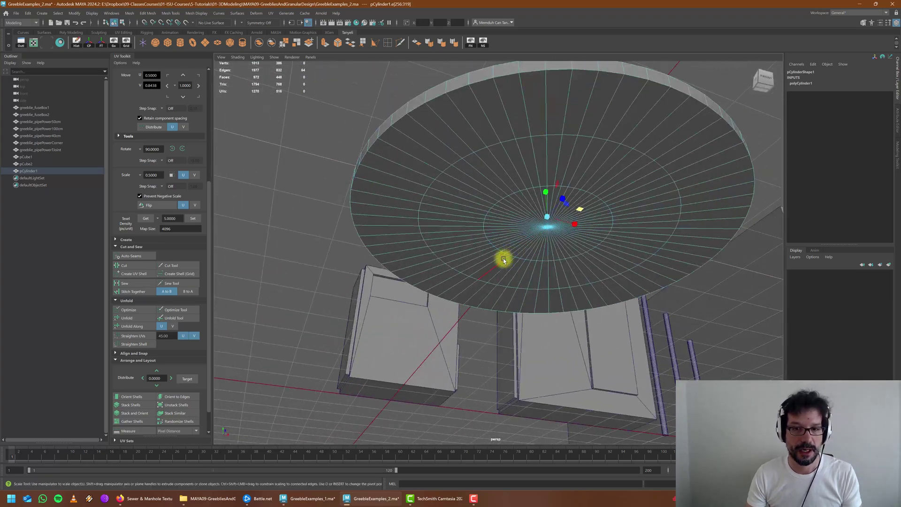
double_click(447, 168)
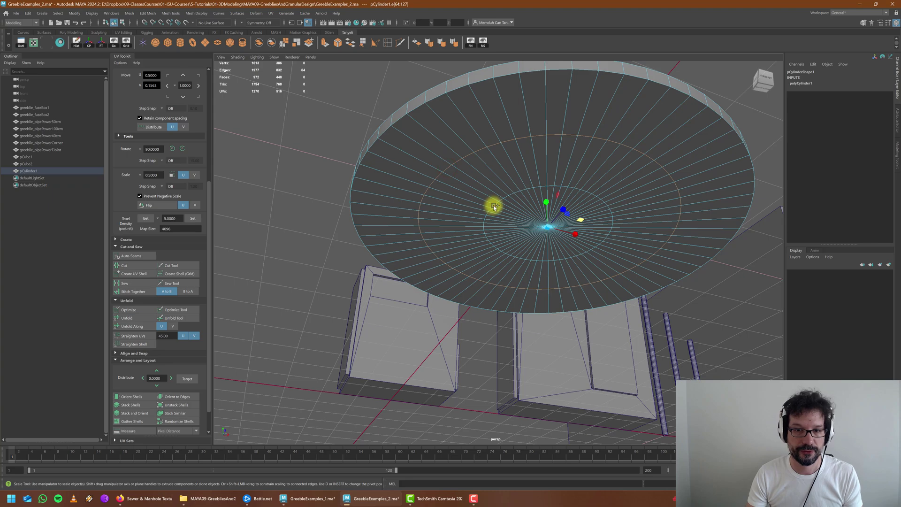
key(ctrl+F11)
key(Delete)
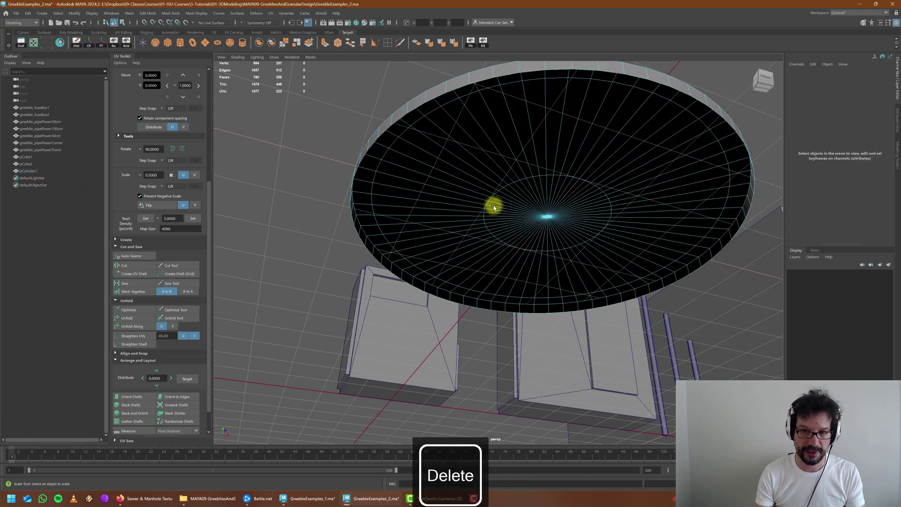
Step: Select the innermost edge loop around the centre of the top cap and delete it together with its vertices
alt+drag(492, 205, 429, 289)
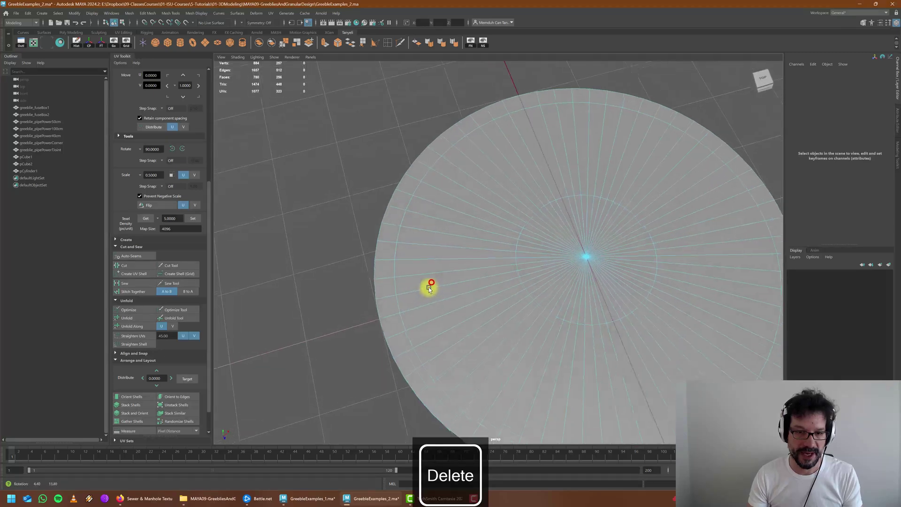
mouse_move(516, 269)
right_down()
mouse_move(513, 243)
mouse_move(514, 276)
right_up()
double_click(515, 276)
key(ctrl+Delete)
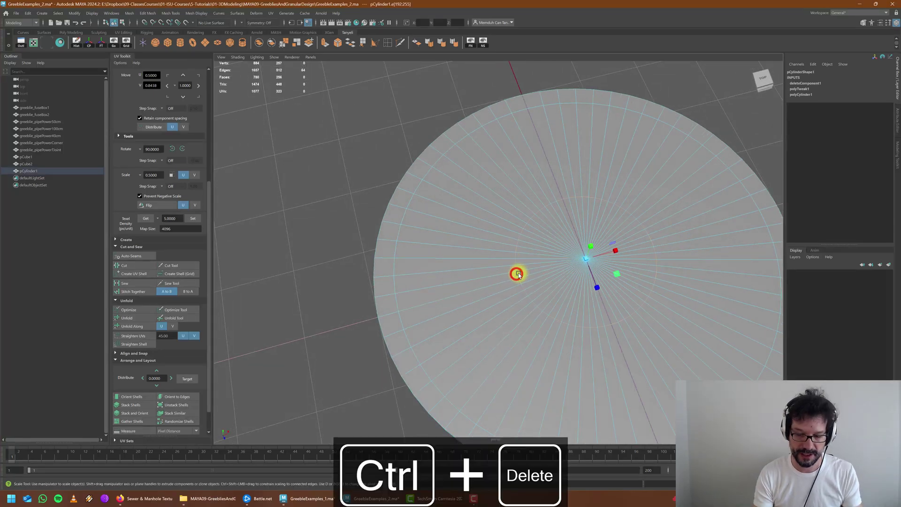
Step: Bevel the edge loop near the disc's rim with Offset As Fraction off and an offset of 0.5
alt+drag(399, 303, 453, 275)
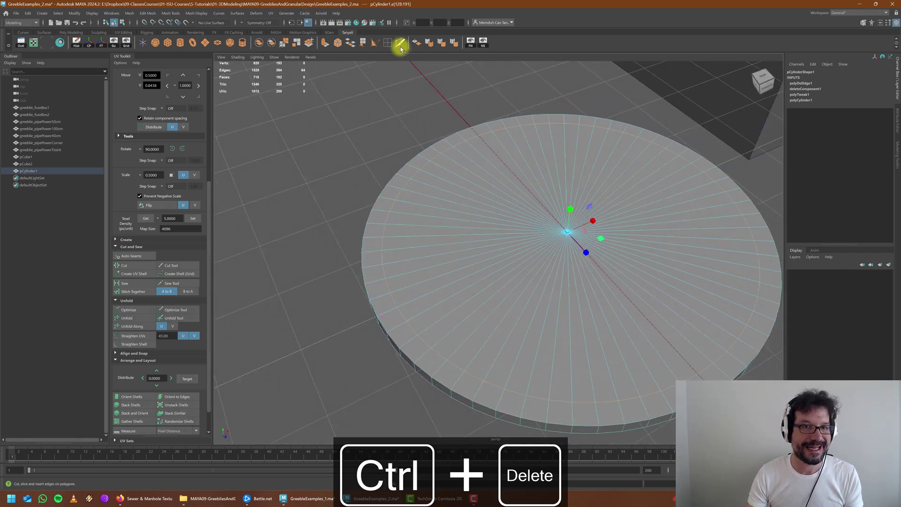
click(338, 43)
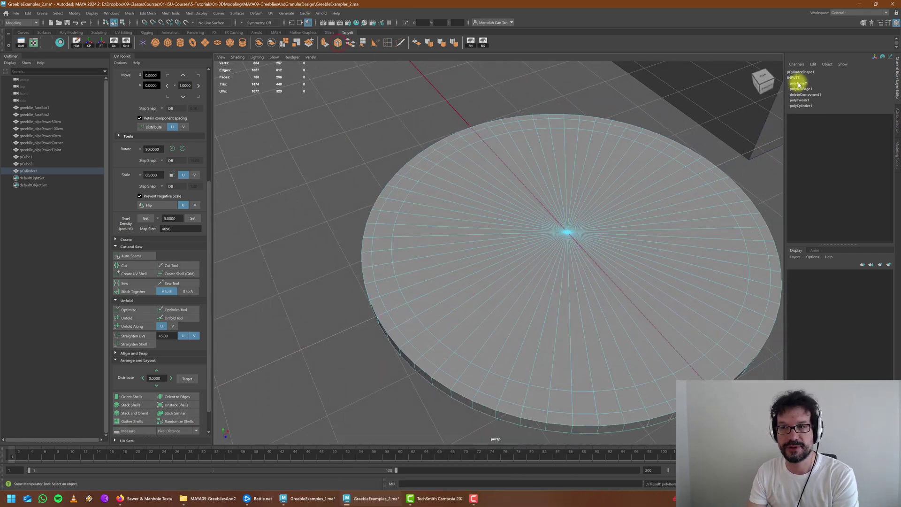
click(804, 83)
key(Return)
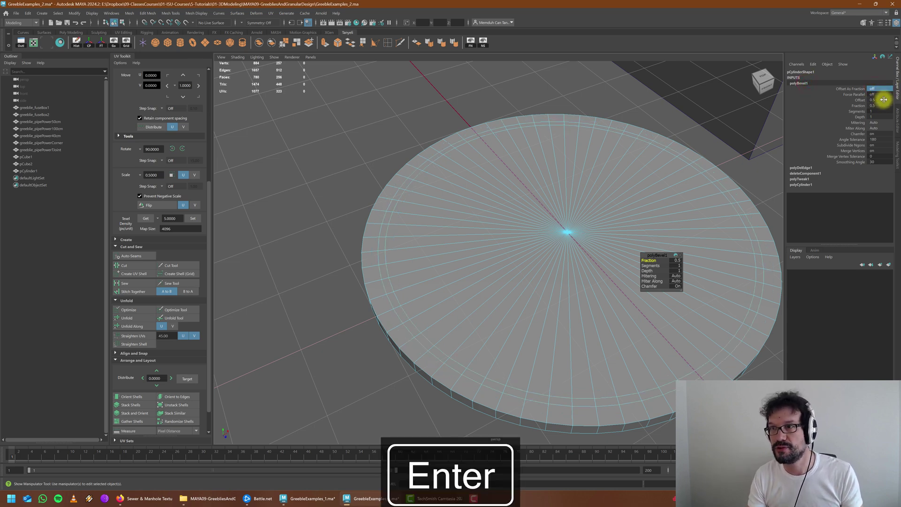
key(Return)
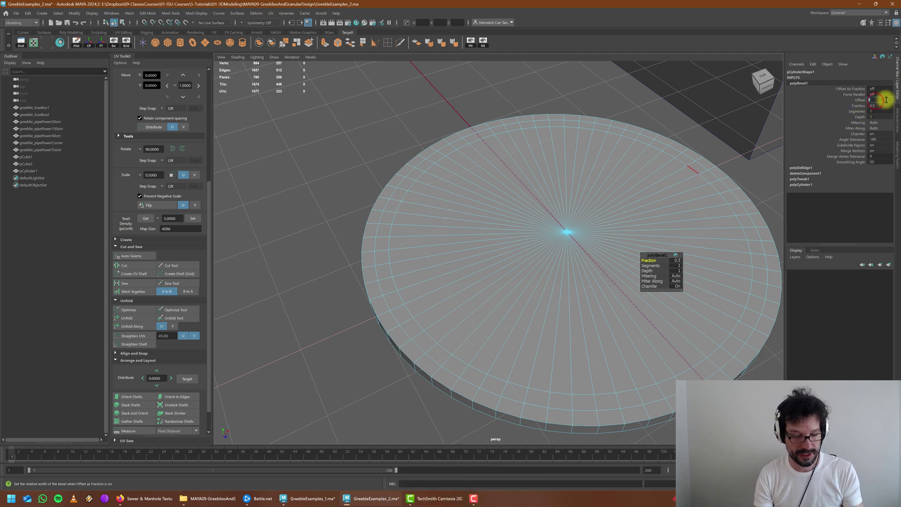
text(0.5)
key(Return)
alt+drag(436, 248, 507, 245)
scroll(507, 245, up, 4)
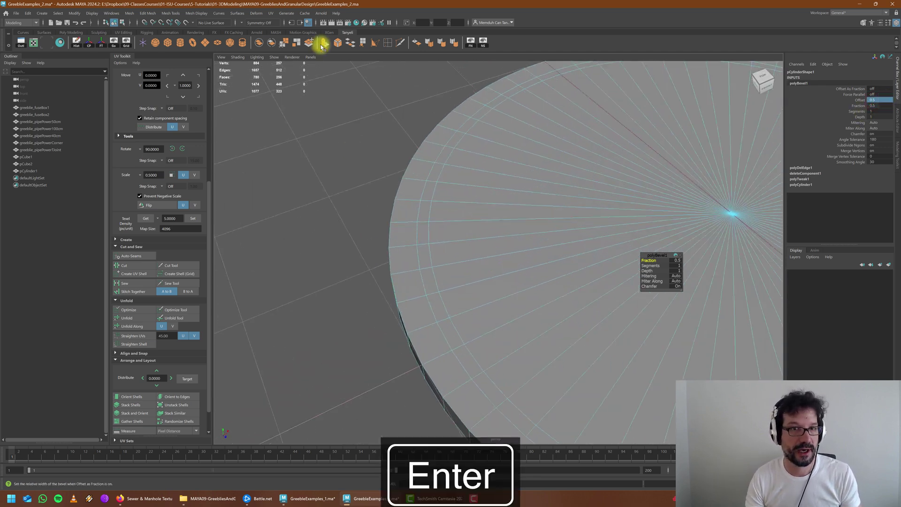
Step: Insert an edge loop along the middle of the narrow bevelled band near the rim
click(373, 49)
click(422, 244)
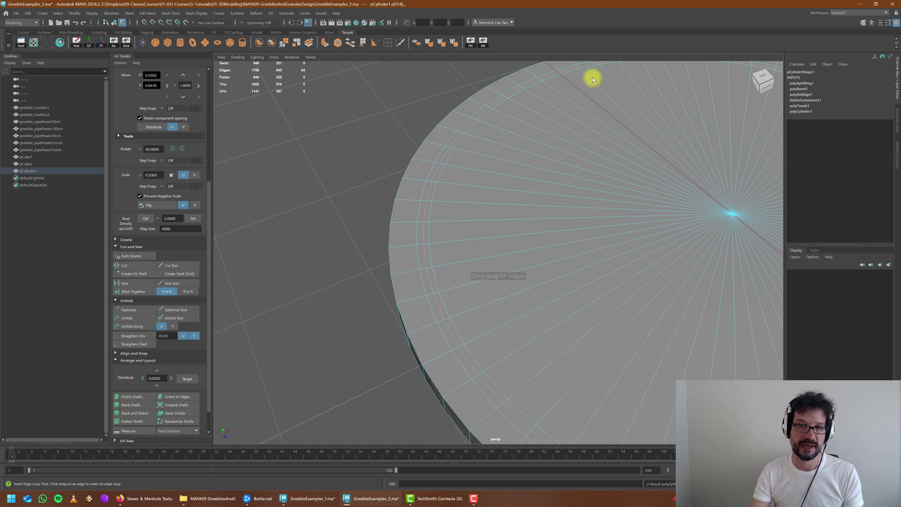
key(w)
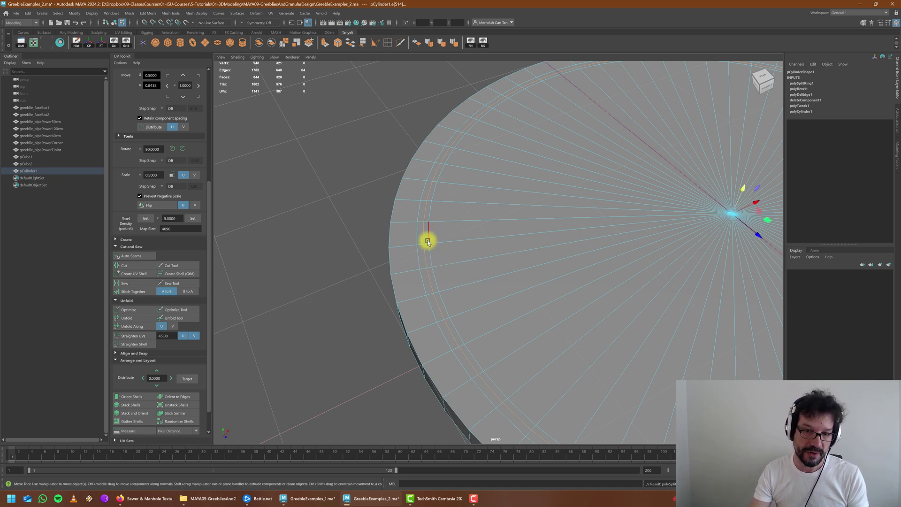
Step: Convert the middle loop to the band's faces, extrude them, and move them down to form a circular groove
key(ctrl+F11)
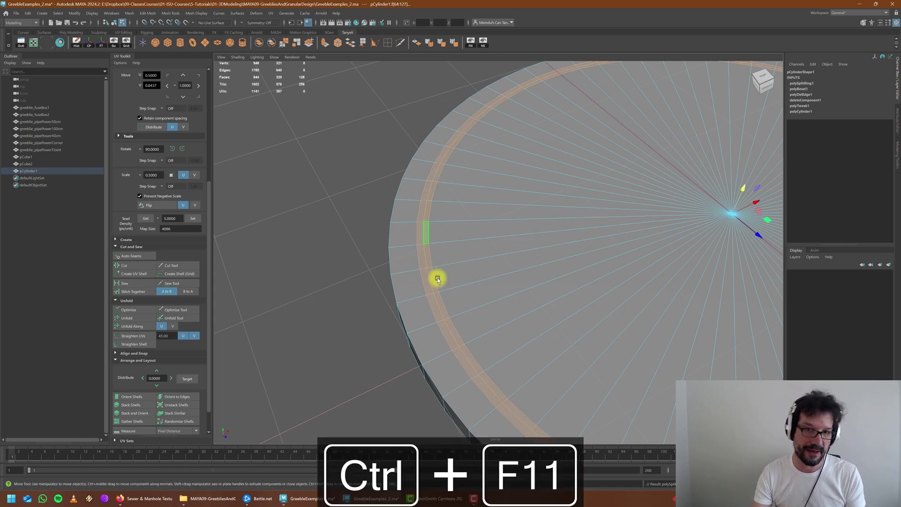
scroll(427, 210, down, 5)
alt+middle_drag(526, 228, 460, 225)
scroll(450, 220, up, 3)
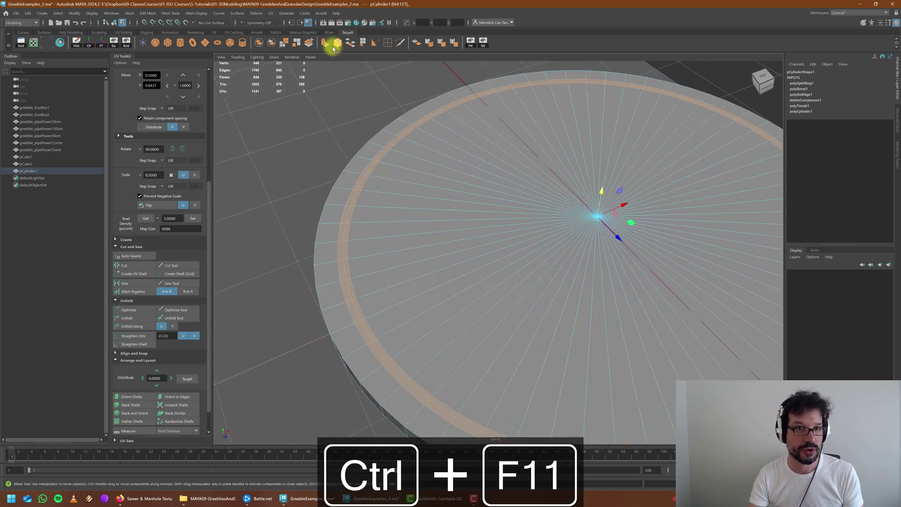
click(326, 43)
scroll(464, 182, down, 2)
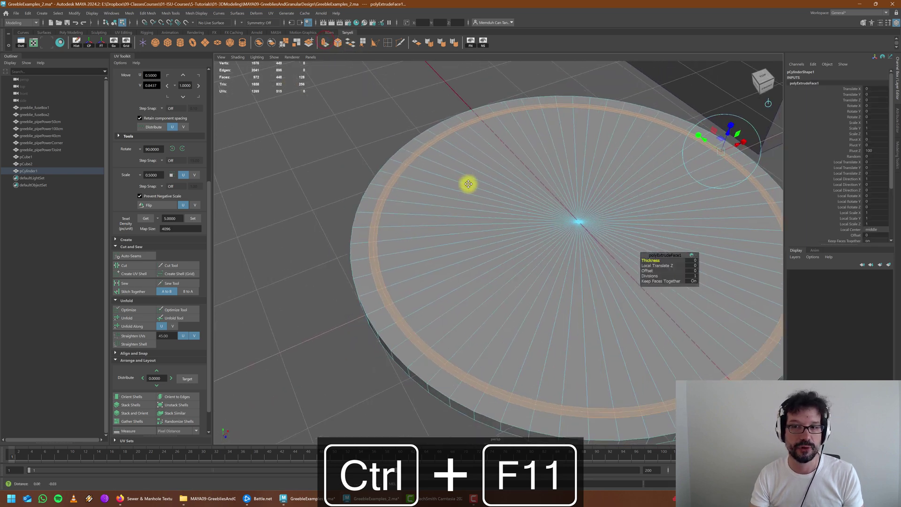
alt+middle_drag(474, 214, 422, 213)
alt+drag(425, 212, 433, 207)
key(w)
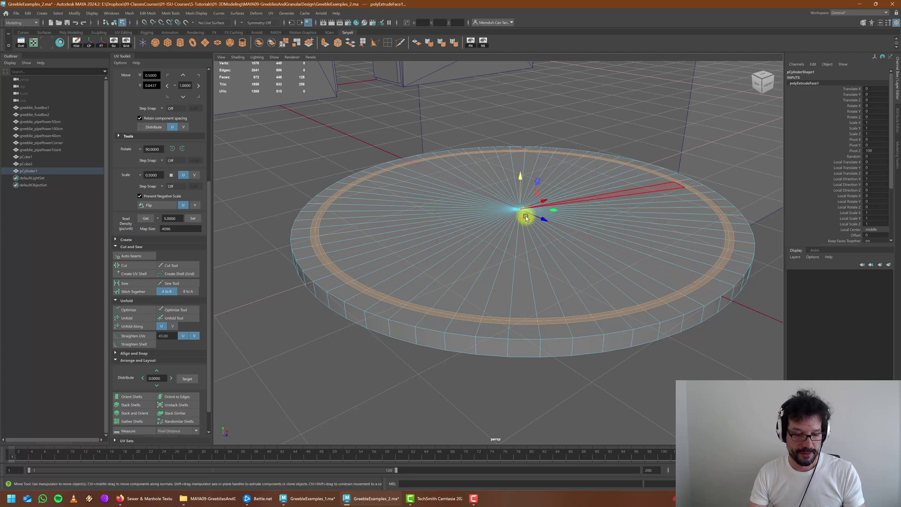
drag(528, 166, 520, 181)
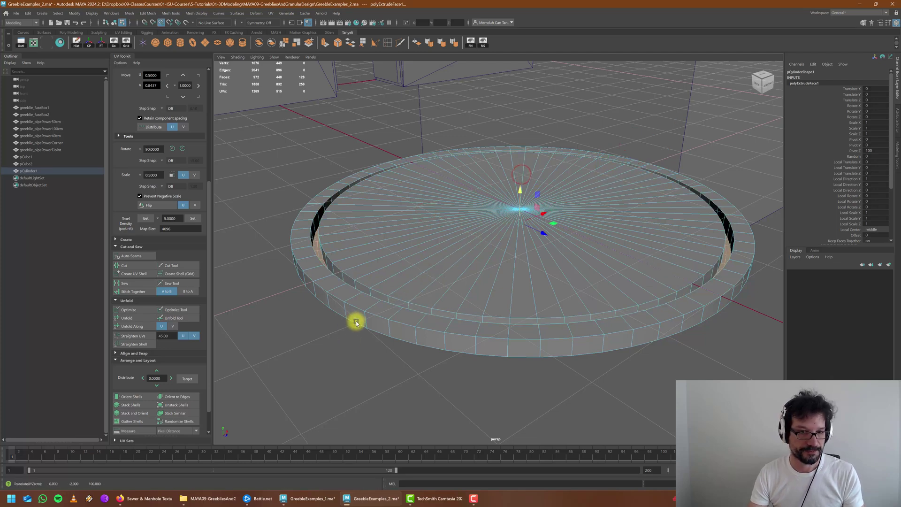
Step: Raise the extruded groove floor slightly in the front view to make the groove shallower
key(space)
key(space)
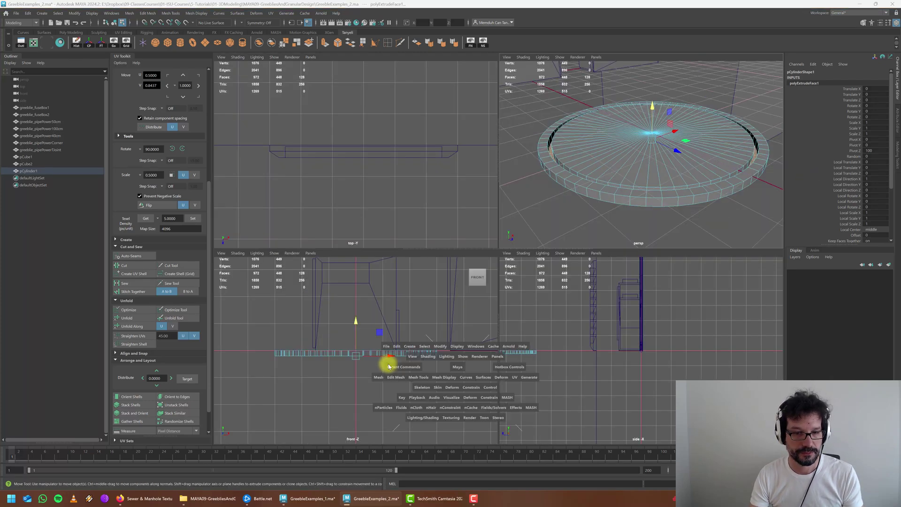
alt+right_drag(323, 342, 457, 319)
drag(500, 232, 501, 225)
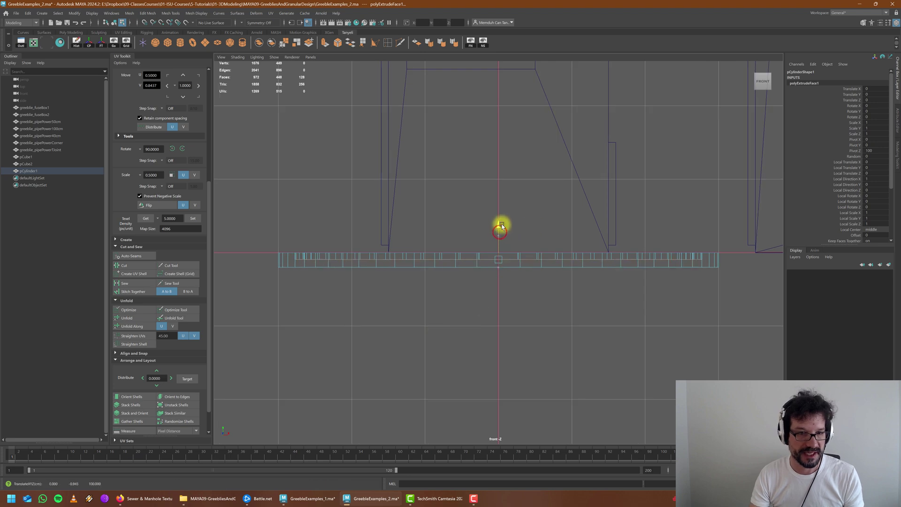
key(space)
key(space)
alt+drag(578, 183, 539, 193)
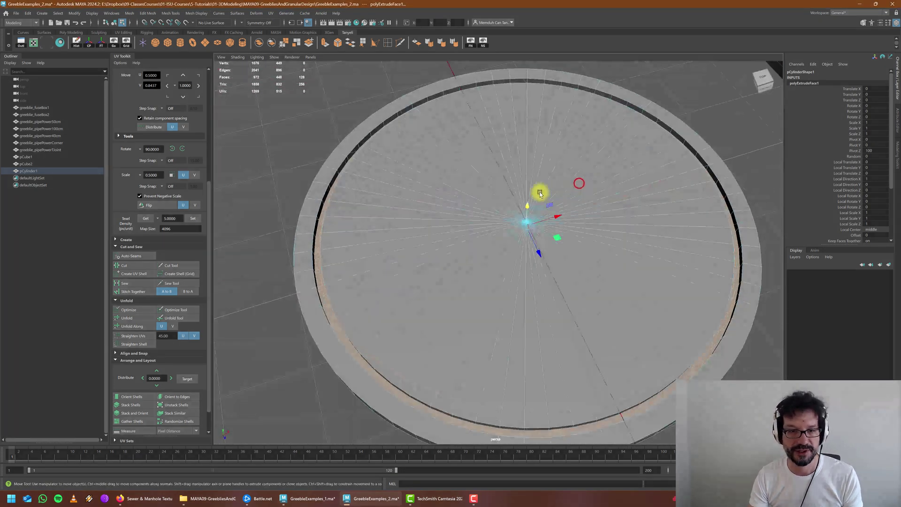
Step: Delete the extra edge loop running along the middle of the groove floor, together with its vertices
alt+middle_drag(539, 193, 661, 189)
scroll(456, 214, up, 4)
right_drag(394, 233, 394, 208)
click(393, 222)
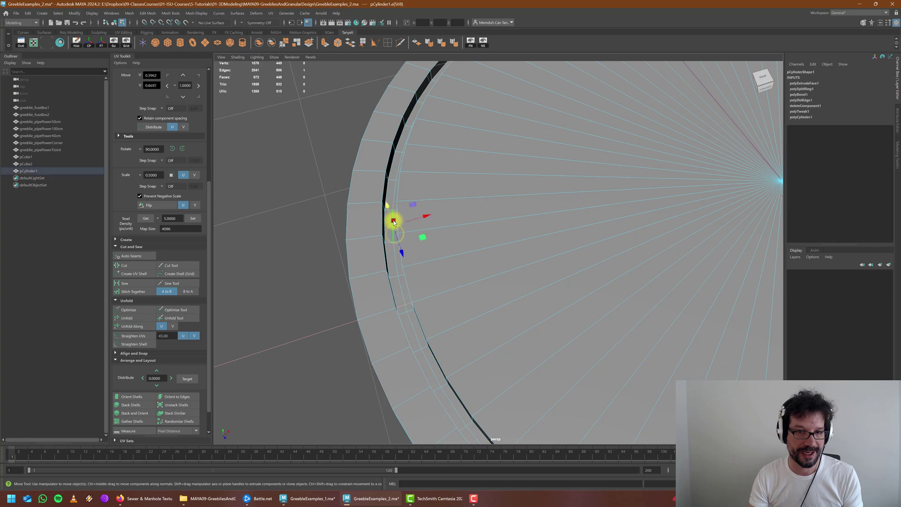
key(ctrl+Delete)
scroll(393, 221, down, 5)
alt+middle_drag(572, 262, 469, 285)
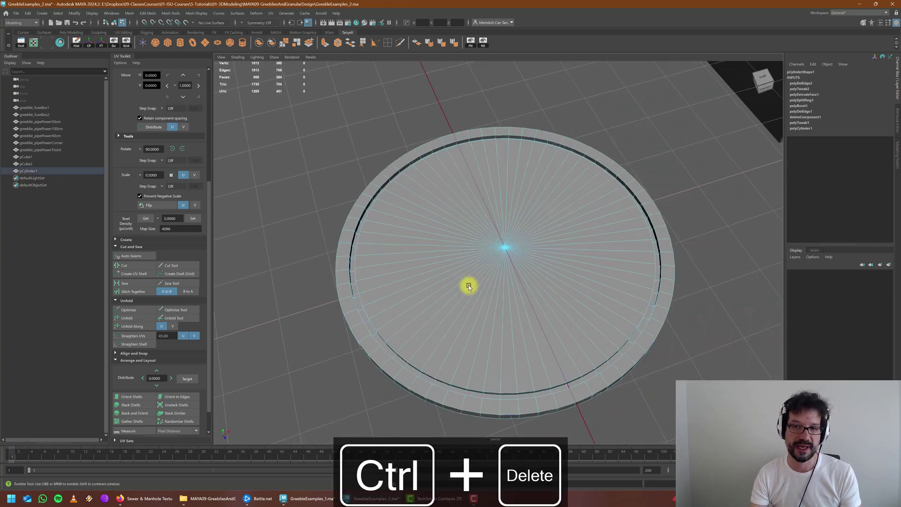
Step: Select the edge loop at the disc's lower rim, convert it to faces, and delete the outer side wall
alt+drag(469, 286, 435, 282)
scroll(434, 280, down, 4)
scroll(434, 282, down, 4)
alt+drag(510, 305, 471, 271)
scroll(472, 320, up, 4)
alt+drag(439, 240, 426, 253)
right_drag(396, 257, 390, 241)
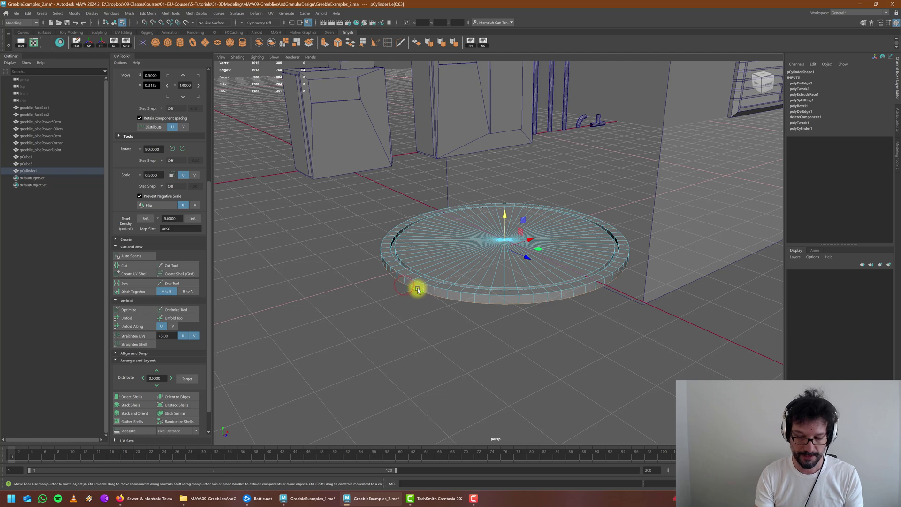
key(ctrl+Delete)
key(ctrl+F11)
key(Delete)
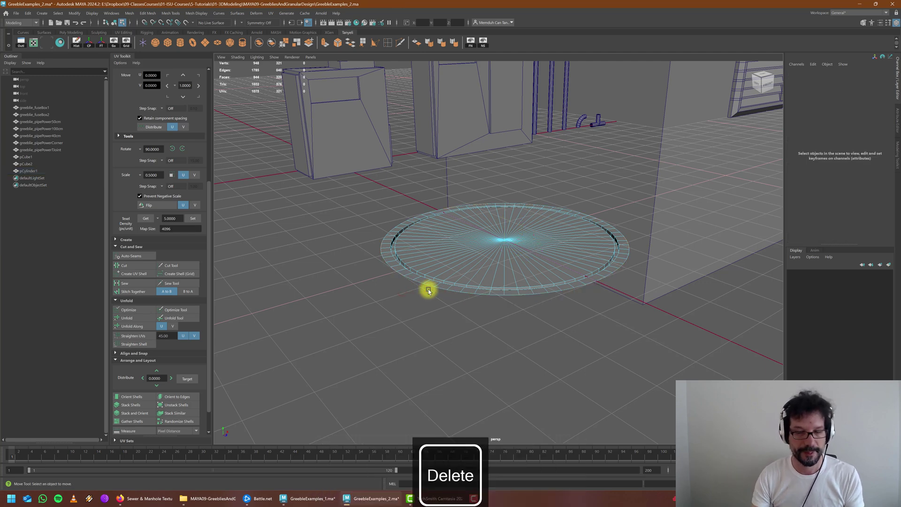
Step: Return the disc to object mode and delete its construction history
alt+drag(523, 253, 508, 266)
right_drag(495, 227, 524, 217)
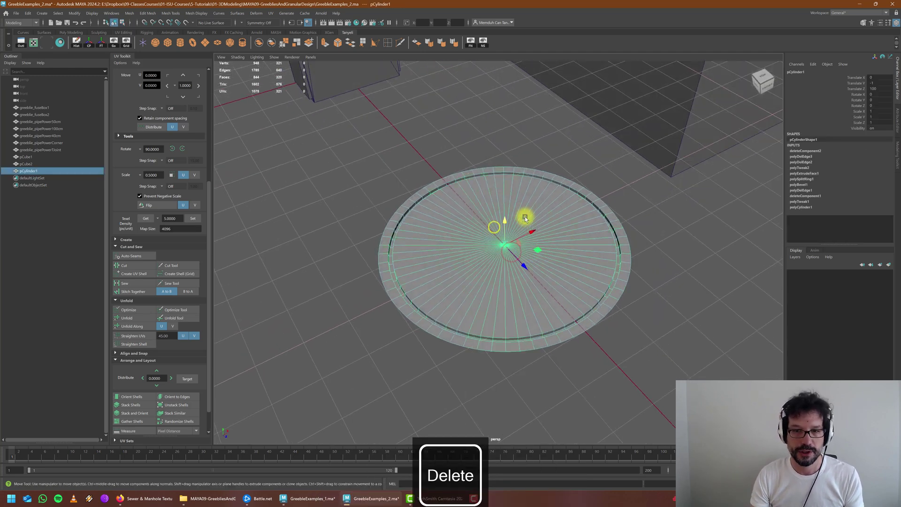
alt+right_drag(589, 287, 571, 290)
alt+drag(571, 290, 547, 286)
click(76, 43)
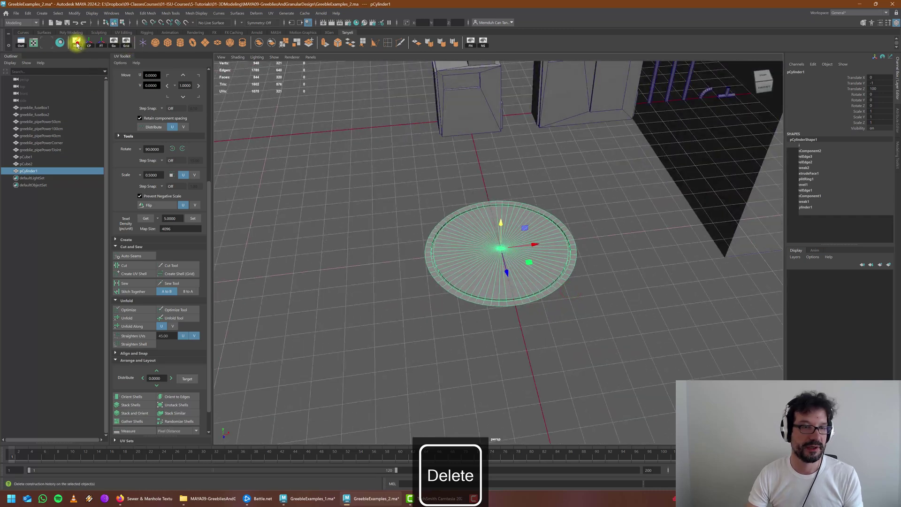
Step: Create a polygon ground plane with width and height 500, then deselect it
alt+right_drag(568, 324, 479, 321)
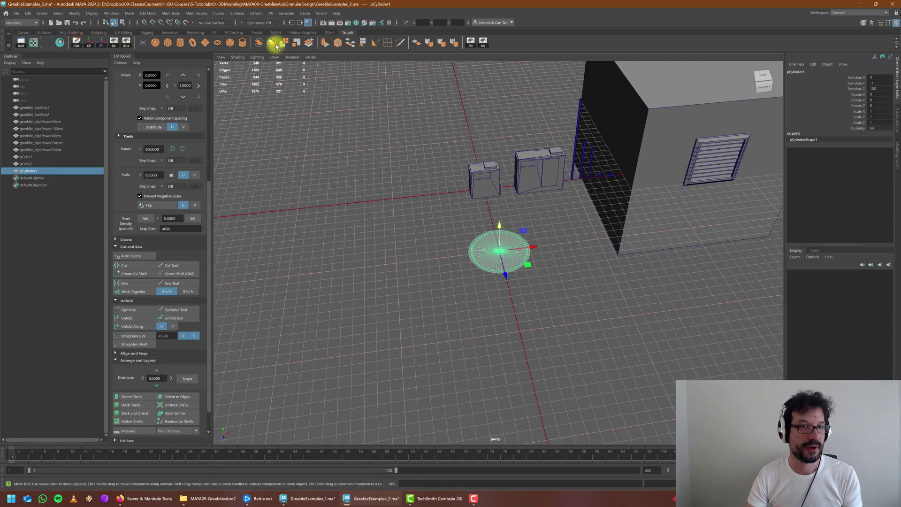
click(206, 43)
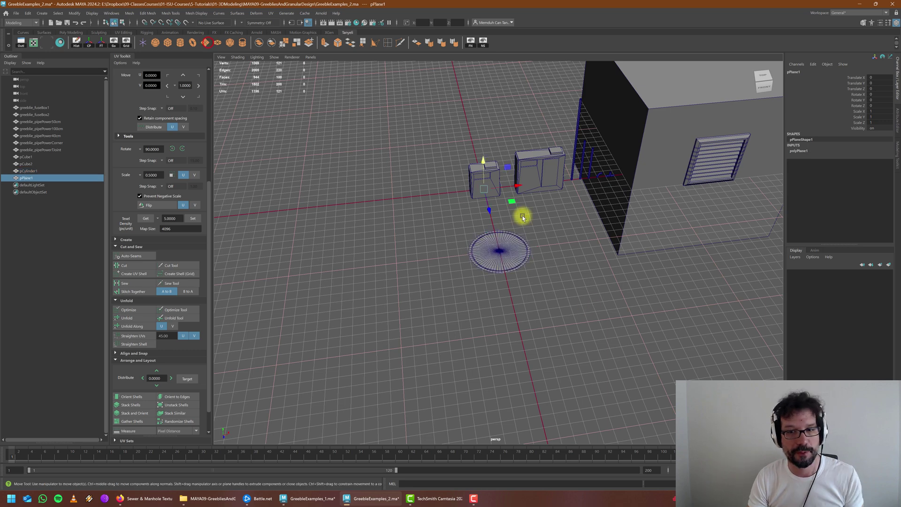
click(796, 152)
drag(862, 161, 877, 169)
text(500)
key(Return)
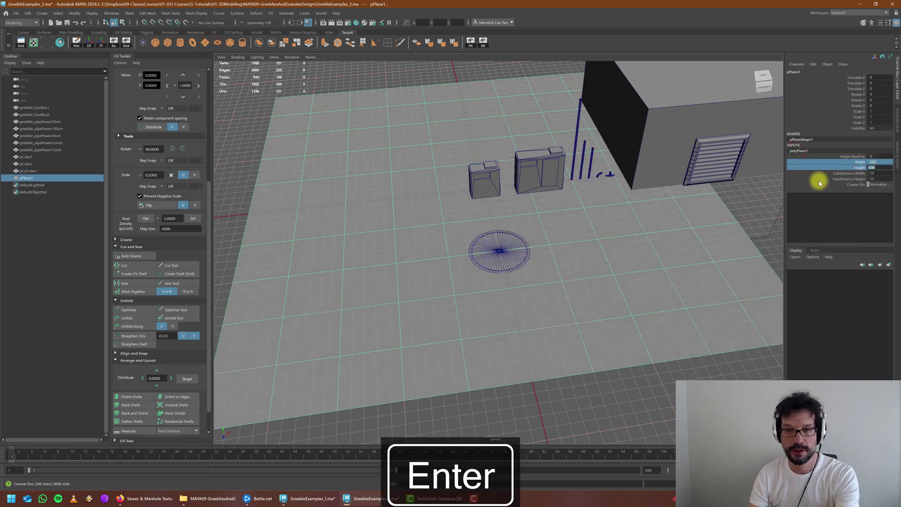
click(610, 421)
Step: Examine from several angles how the manhole disc and its groove sit against the ground plane
scroll(502, 265, up, 5)
alt+drag(473, 277, 516, 266)
scroll(515, 269, down, 3)
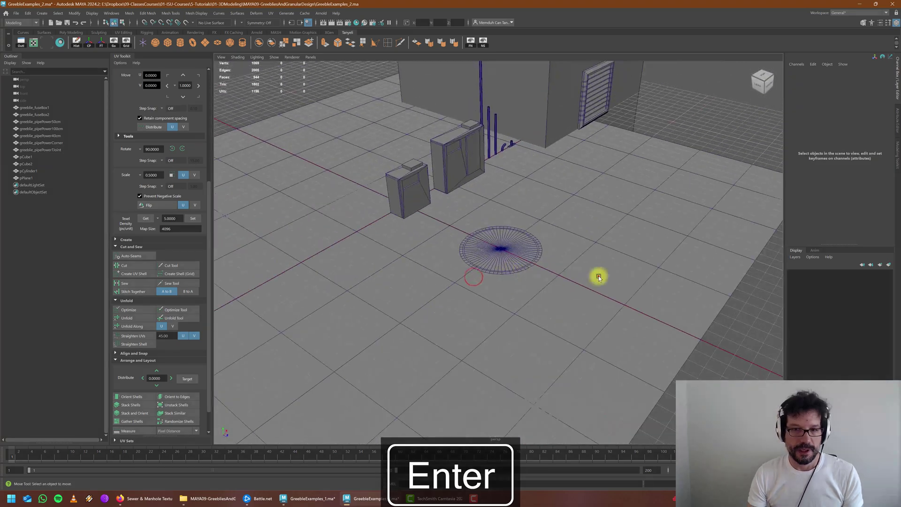
click(598, 277)
mouse_move(529, 299)
alt+mouse_down()
mouse_move(501, 288)
mouse_move(521, 298)
alt+mouse_up()
scroll(473, 289, up, 4)
alt+drag(464, 316, 454, 322)
alt+middle_drag(371, 295, 462, 299)
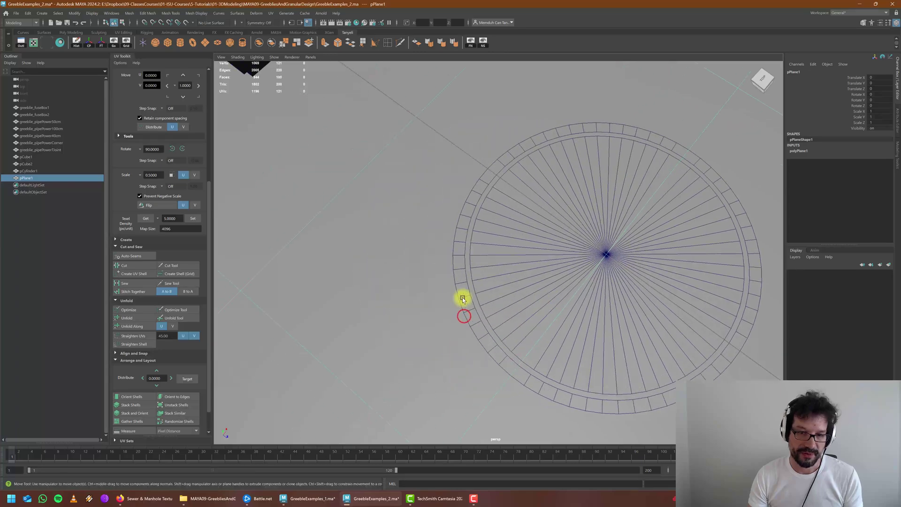
scroll(462, 300, up, 4)
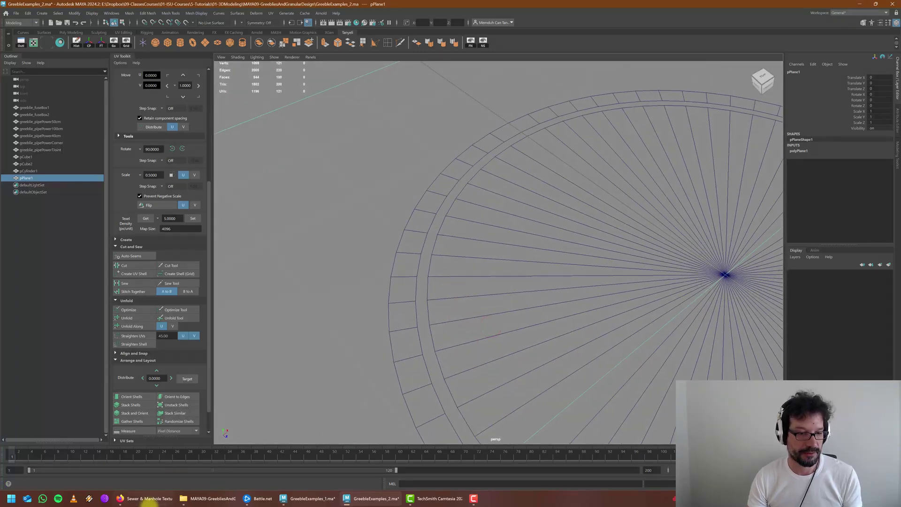
Step: Switch to the browser and open the carved square manhole texture SEWER0215 on textures.com for reference
click(146, 499)
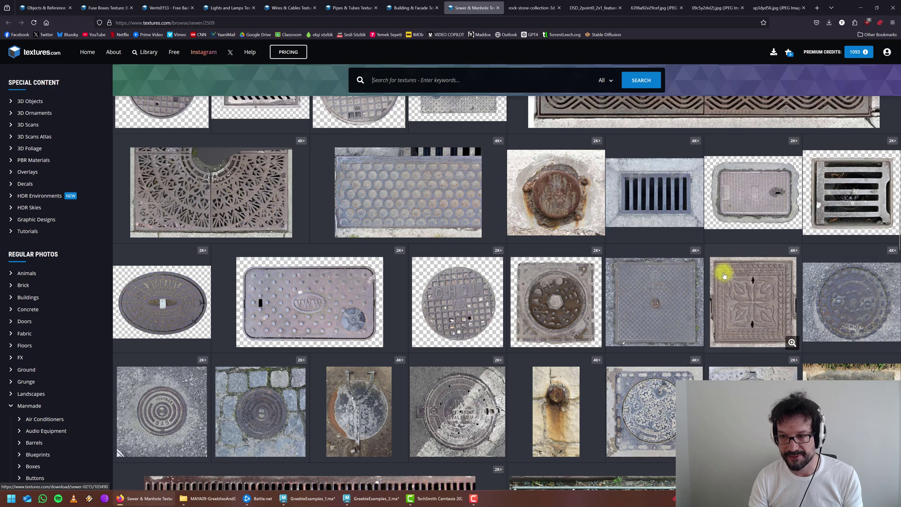
click(732, 292)
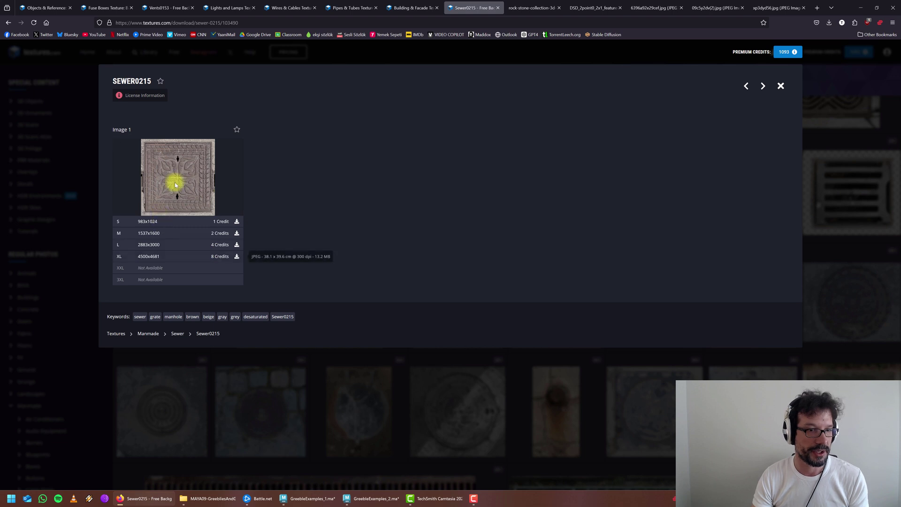
click(229, 208)
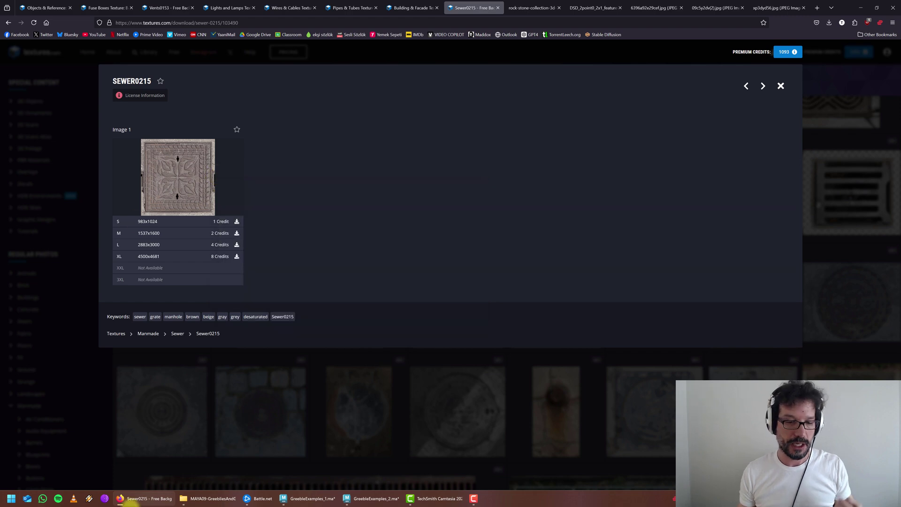
Step: Switch back to the GreebleExamples_2 scene in Maya and raise the manhole disc above the ground plane by changing its Translate Y
mouse_move(300, 500)
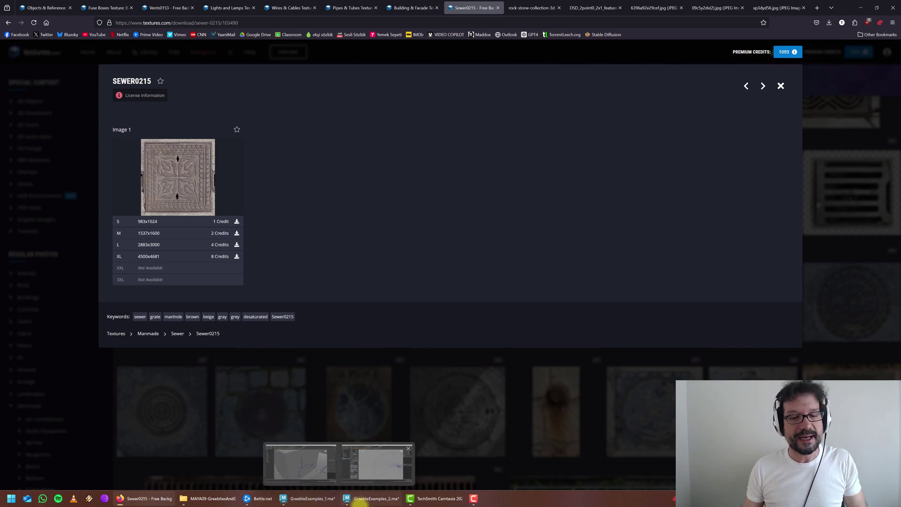
click(309, 498)
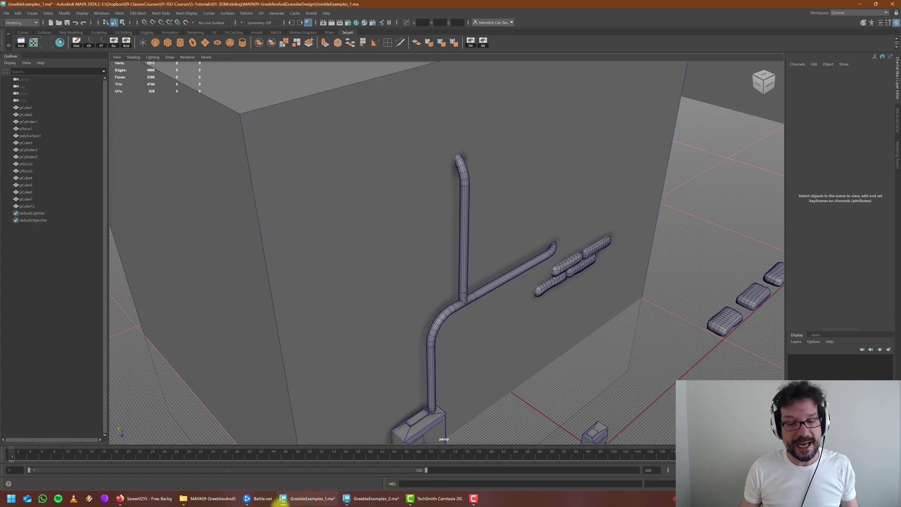
click(370, 498)
scroll(517, 224, down, 10)
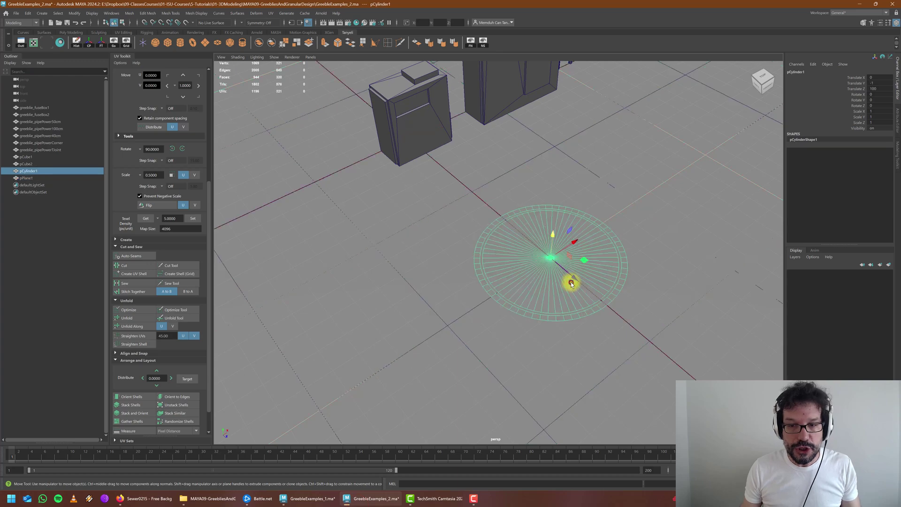
alt+drag(571, 283, 483, 311)
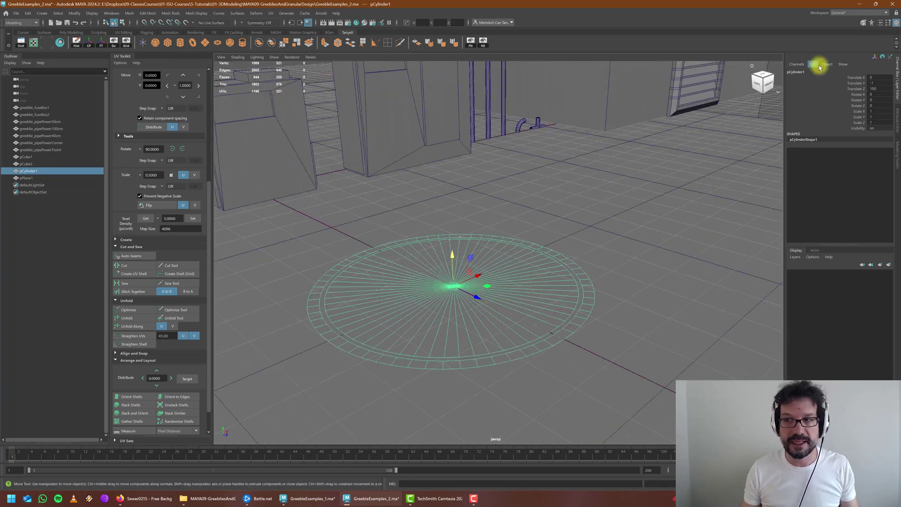
key(Return)
alt+drag(527, 249, 536, 235)
alt+middle_drag(538, 238, 575, 235)
alt+drag(576, 234, 554, 281)
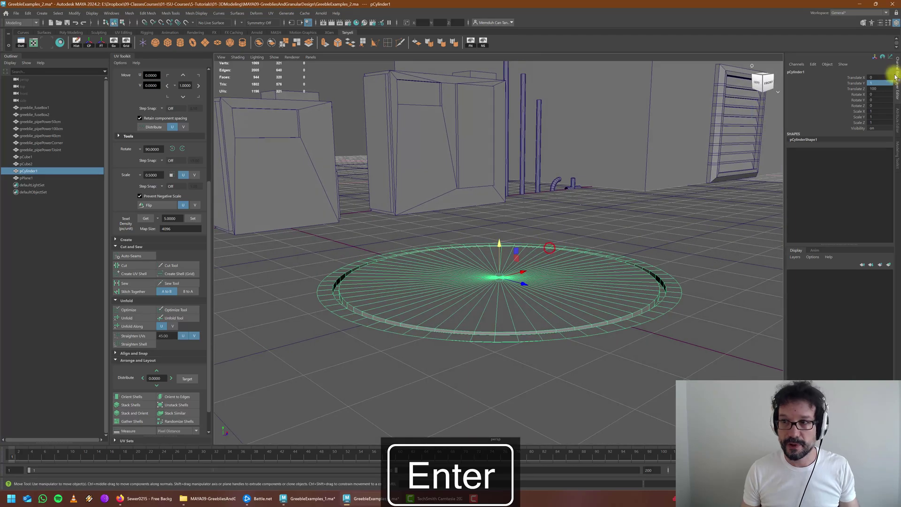
Step: Set the manhole disc's Translate Y to 0.5 and bring it up in the side view
text(0.5)
key(Return)
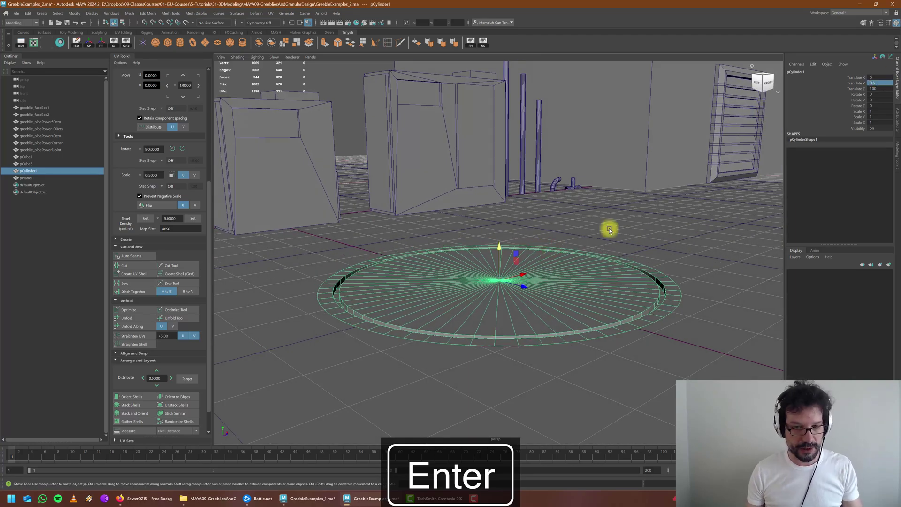
alt+drag(608, 230, 561, 286)
key(space)
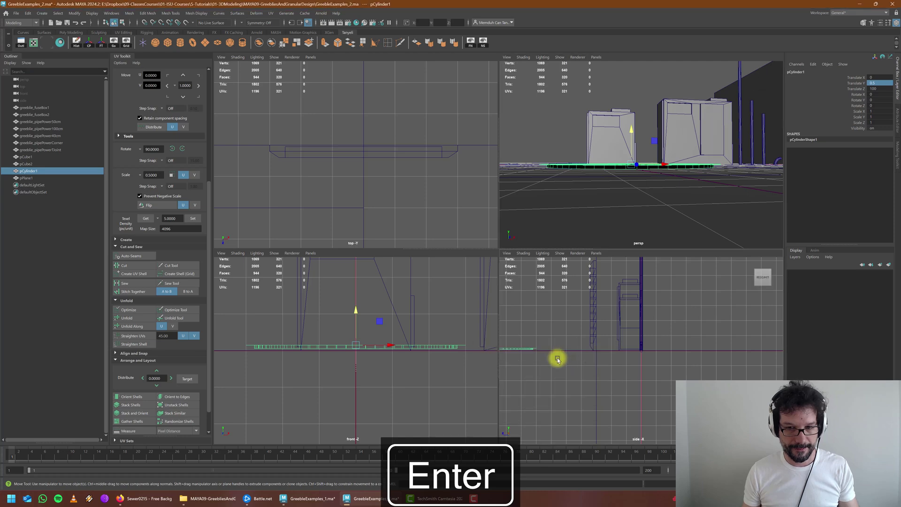
key(space)
alt+middle_drag(491, 345, 765, 361)
alt+middle_drag(360, 309, 446, 317)
scroll(446, 308, up, 4)
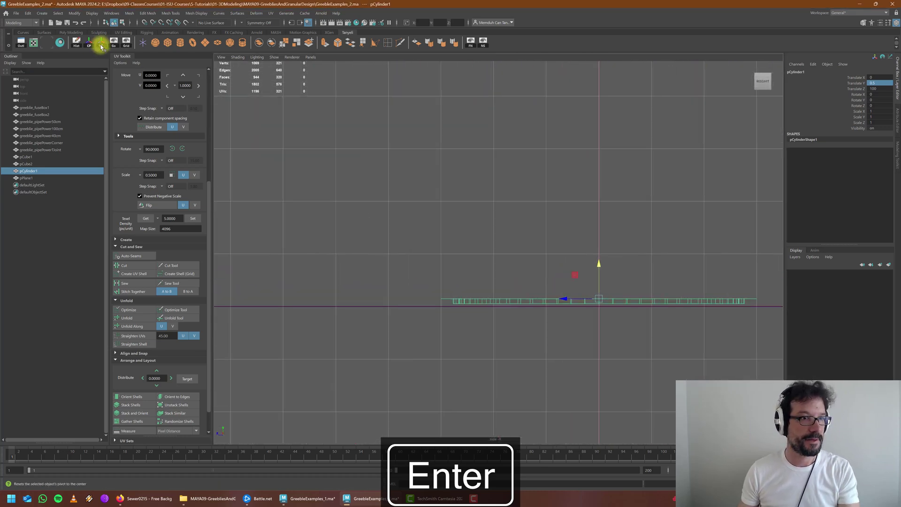
Step: Set the grid subdivisions to 100 and snap the manhole disc vertically to the grid at Translate Y 1
click(114, 42)
text(100)
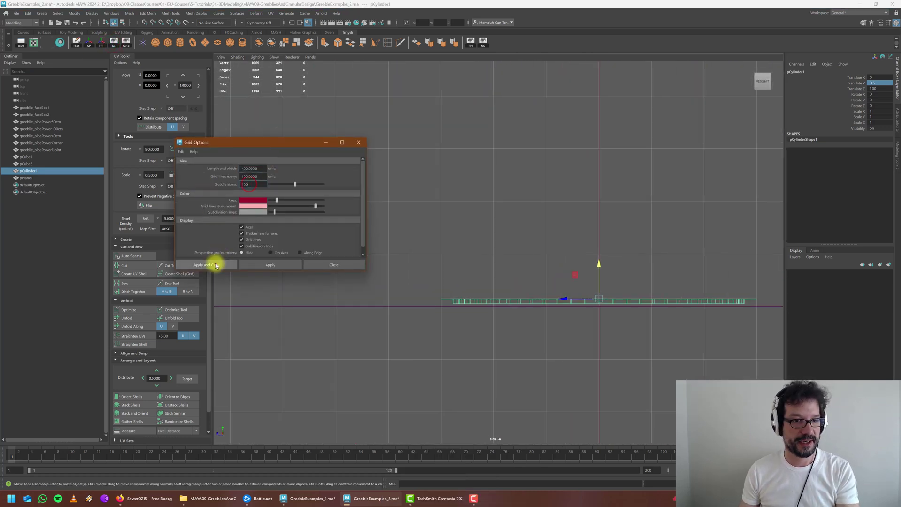
click(215, 264)
scroll(590, 344, up, 3)
key(x)
drag(640, 287, 644, 325)
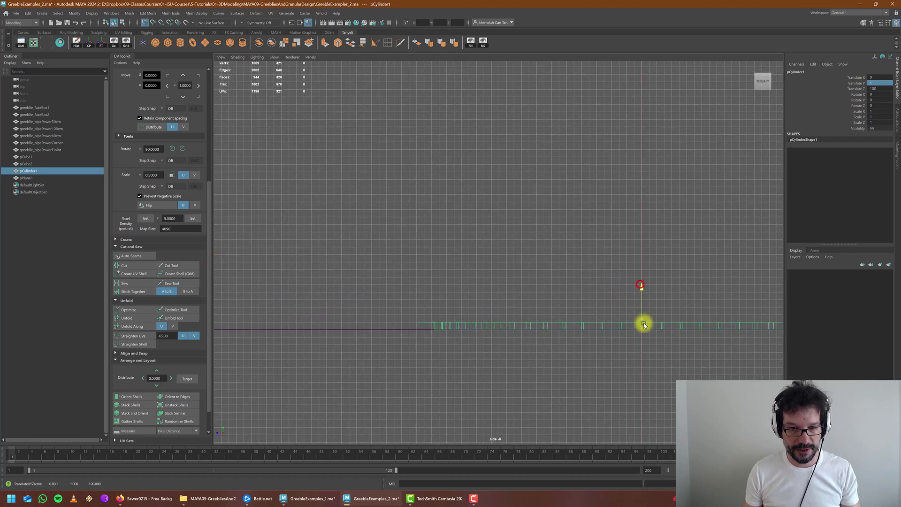
Step: Set the grid subdivisions to 200 and snap the vertices at the bottom of the manhole's groove to a height of 0.5
alt+middle_drag(590, 321, 428, 276)
right_drag(281, 276, 261, 282)
click(114, 43)
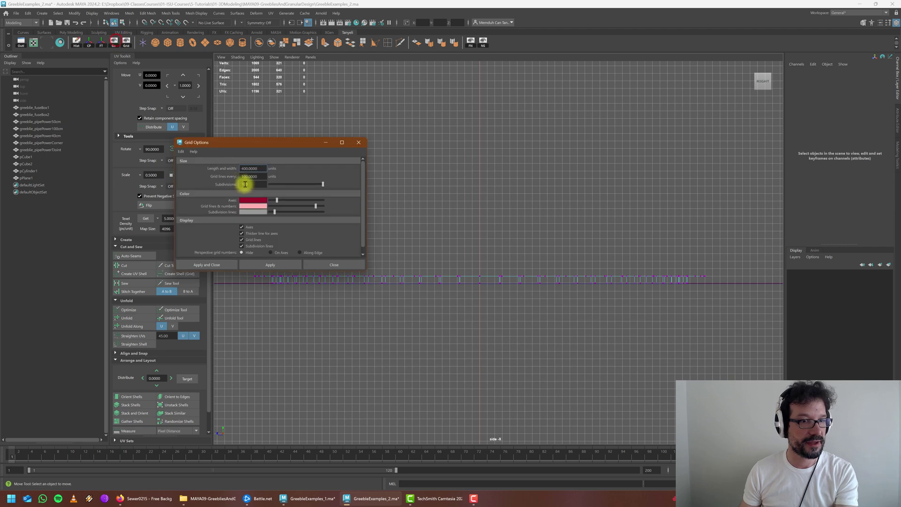
click(247, 184)
text(200)
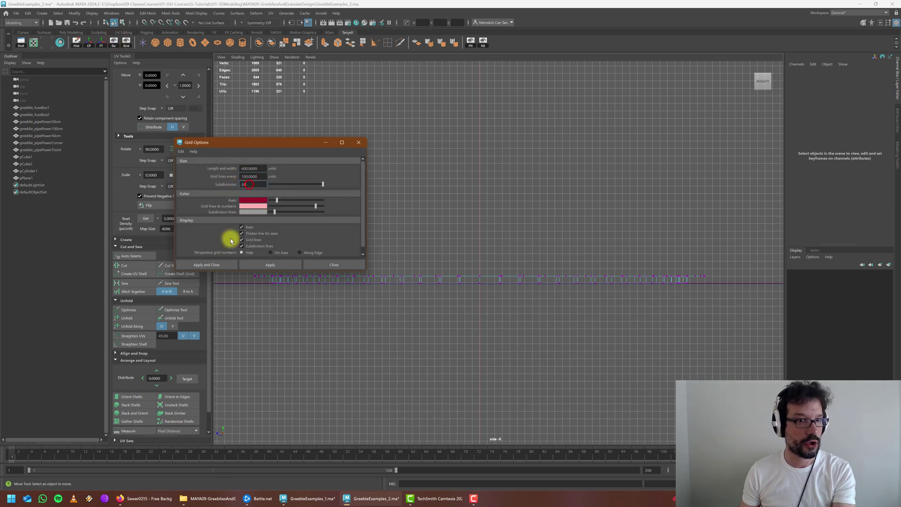
click(214, 263)
drag(264, 282, 703, 307)
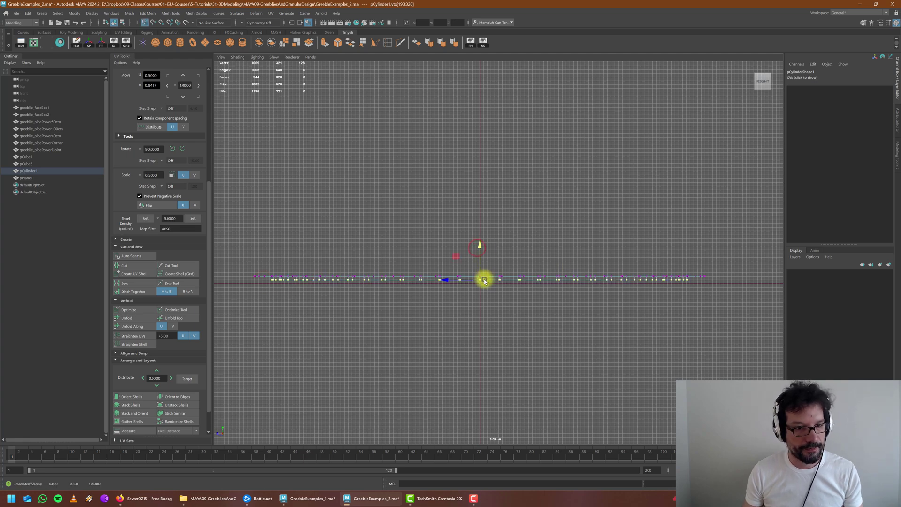
Step: Extrude the manhole's outer border edges straight down to height 0 to form a side wall
key(space)
key(space)
scroll(483, 211, up, 5)
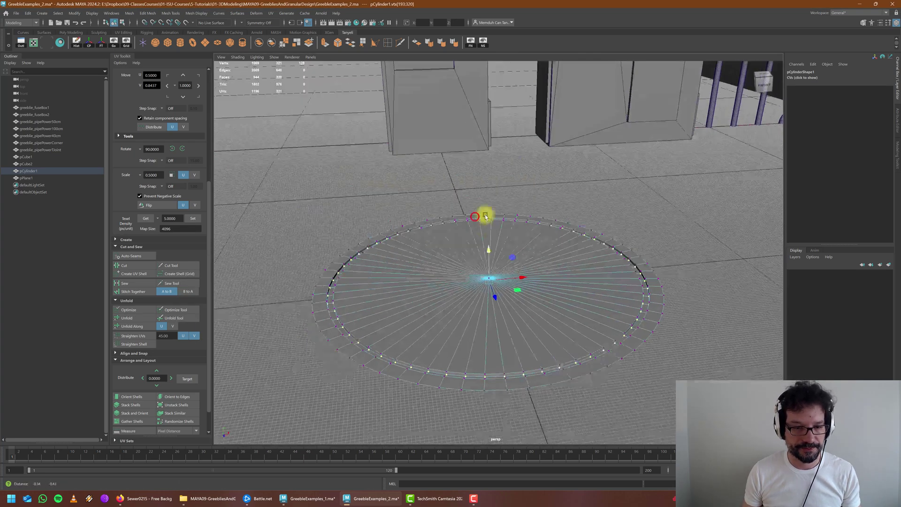
alt+drag(483, 212, 446, 254)
right_drag(451, 259, 451, 248)
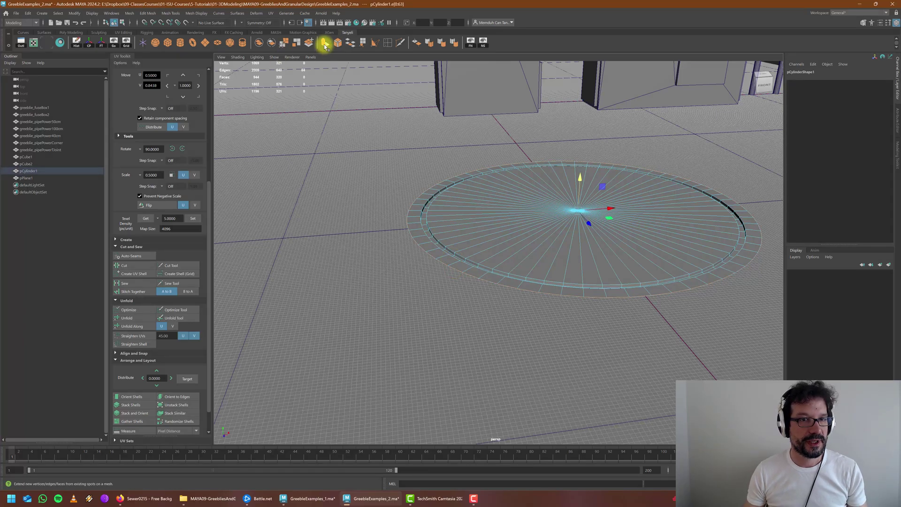
click(325, 43)
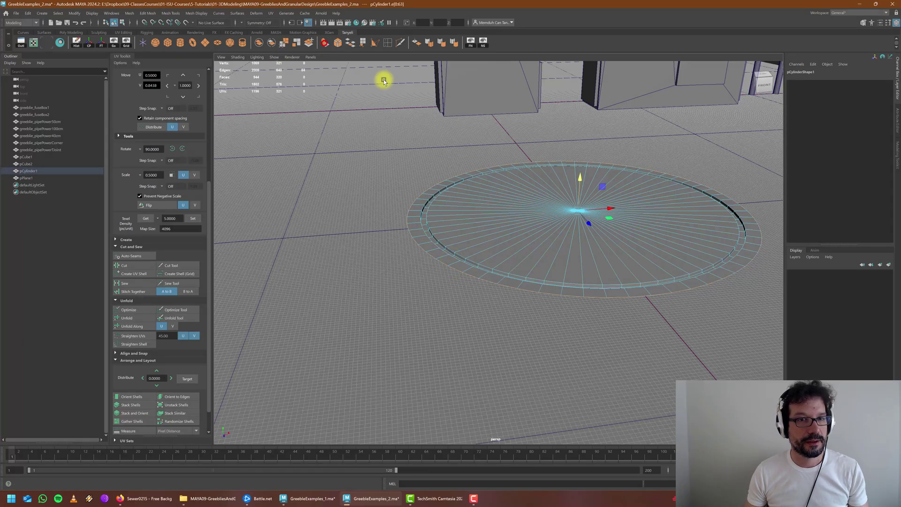
click(579, 177)
drag(581, 217, 580, 217)
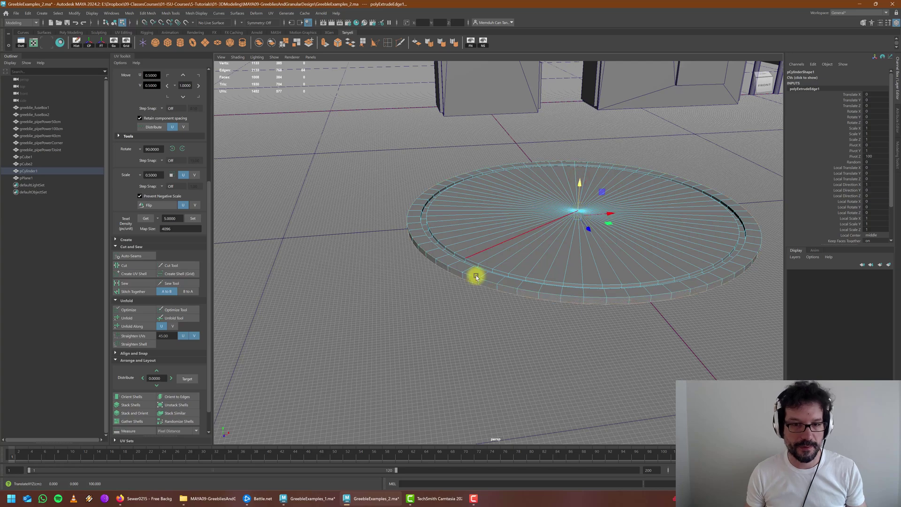
Step: Bevel the top outer rim edge of the manhole and scale the bevel's upper edge loop slightly inward, then return to object selection and deselect
mouse_move(475, 275)
alt+mouse_down()
mouse_move(475, 259)
mouse_move(466, 264)
alt+mouse_up()
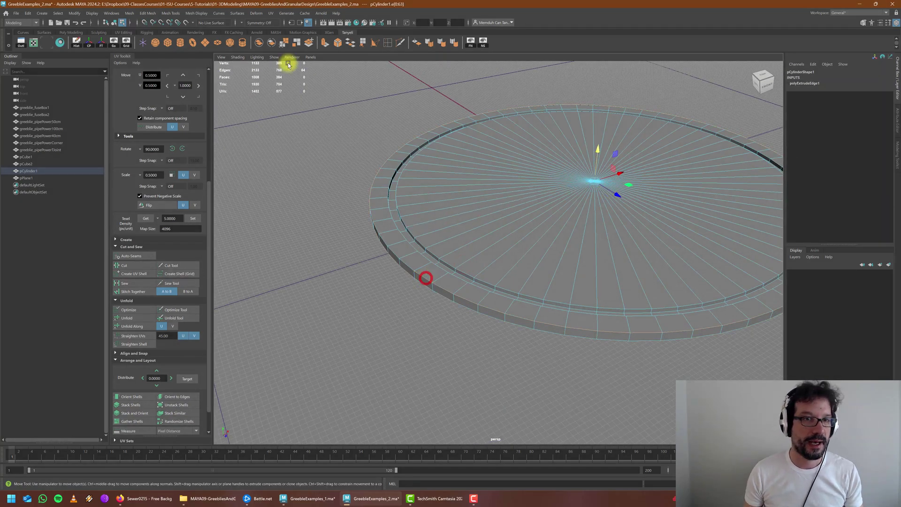
click(336, 43)
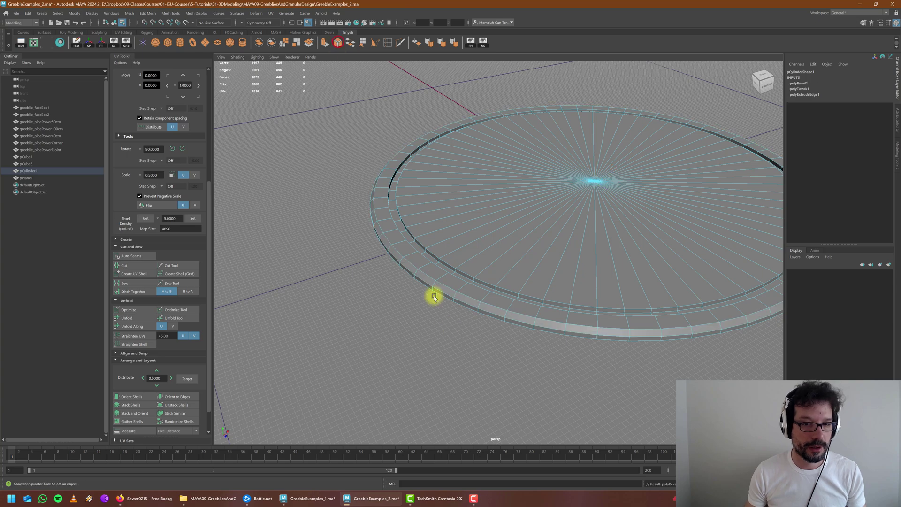
key(r)
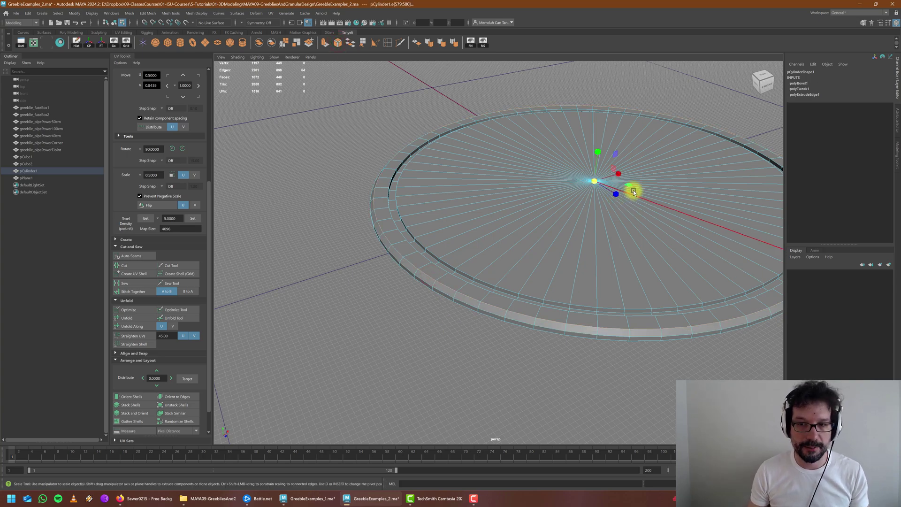
drag(632, 189, 624, 185)
scroll(605, 203, up, 1)
alt+drag(546, 244, 490, 218)
right_drag(481, 165, 511, 153)
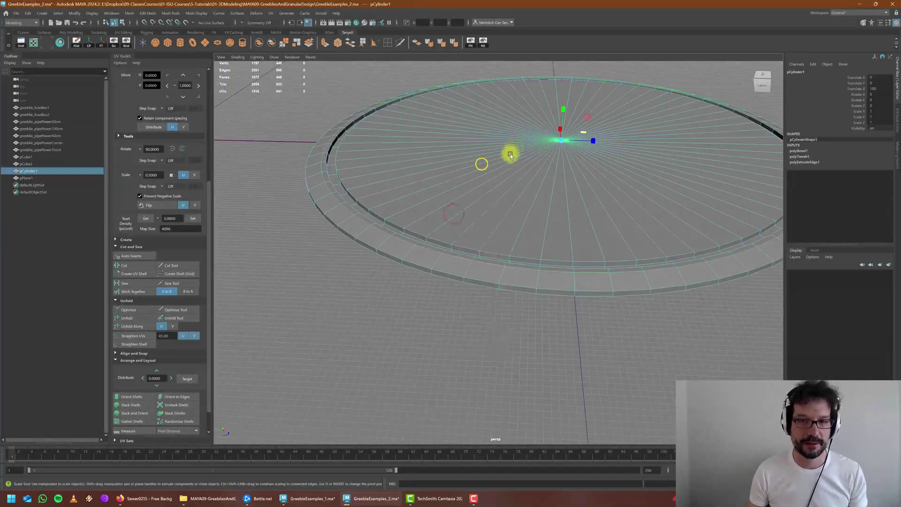
scroll(495, 172, down, 8)
click(633, 76)
Step: Examine the finished manhole from near and far against the ground plane and the other greebles
scroll(547, 235, up, 5)
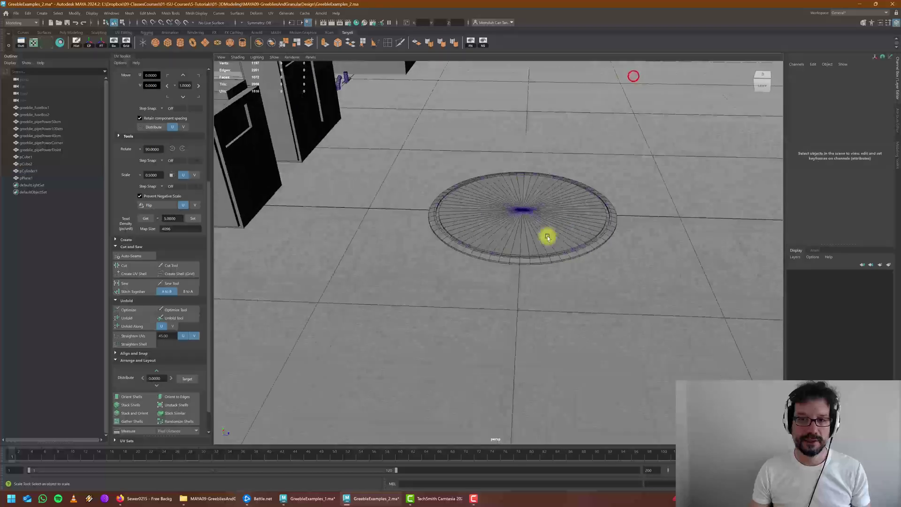
alt+drag(548, 247, 492, 245)
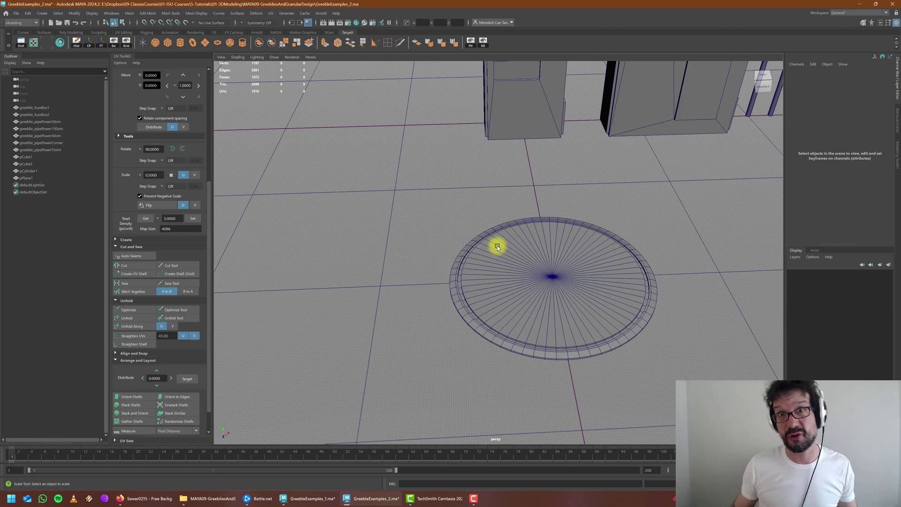
scroll(484, 266, down, 5)
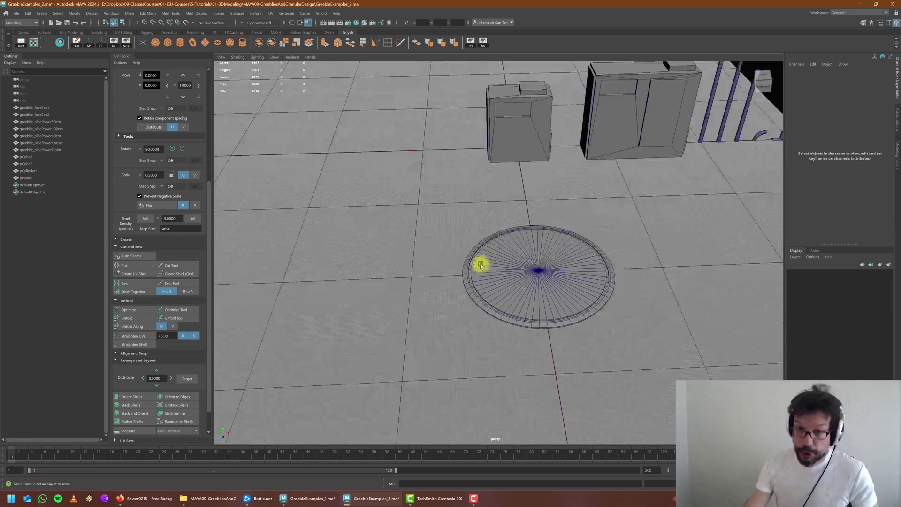
alt+drag(450, 259, 465, 298)
scroll(446, 281, up, 5)
click(465, 298)
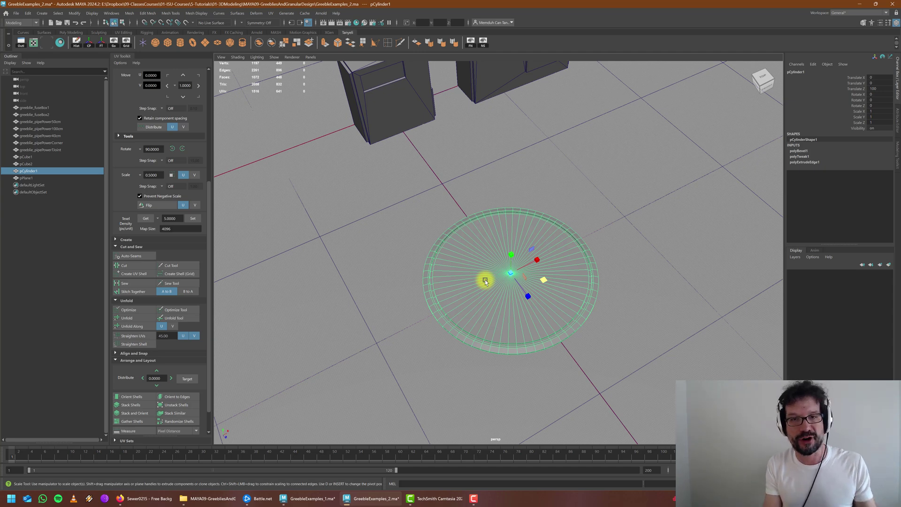
scroll(485, 280, down, 3)
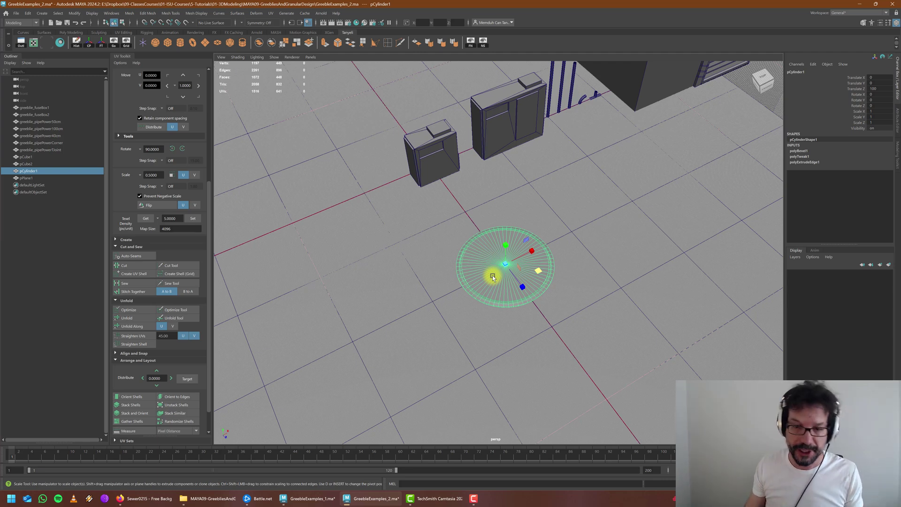
scroll(514, 298, up, 2)
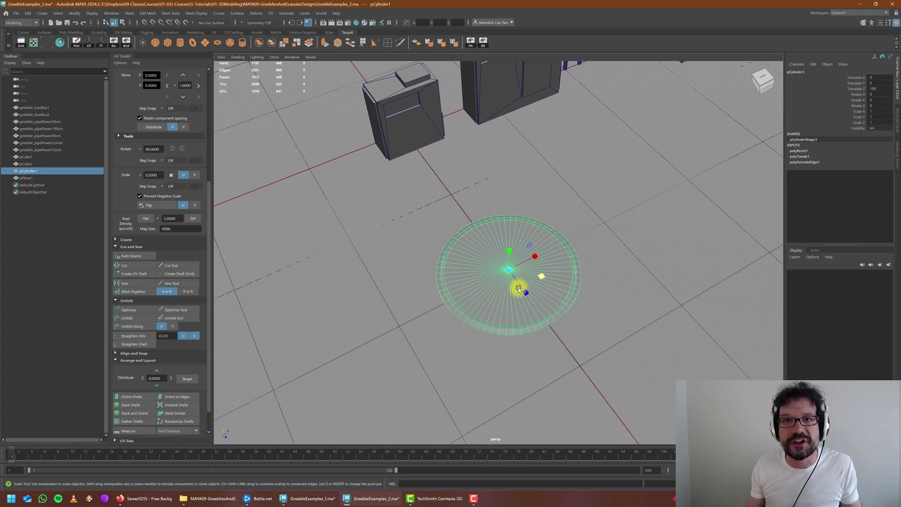
alt+drag(506, 287, 468, 287)
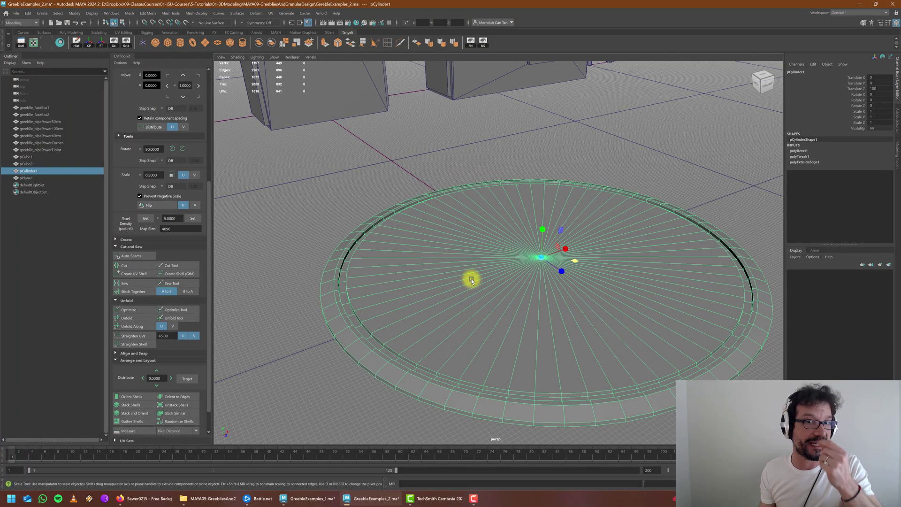
alt+right_drag(471, 280, 382, 239)
alt+middle_drag(511, 229, 457, 295)
click(456, 295)
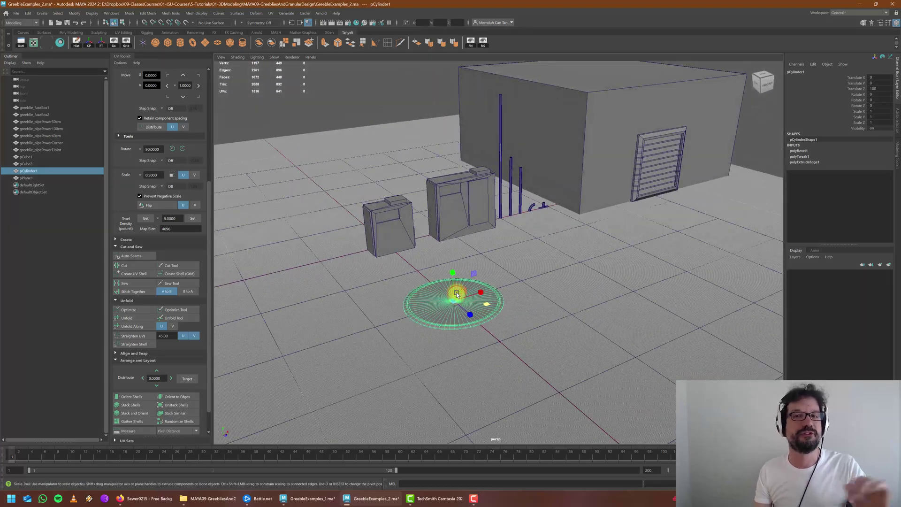
alt+drag(562, 266, 501, 267)
alt+drag(418, 298, 541, 237)
alt+right_drag(540, 237, 555, 294)
alt+drag(562, 296, 610, 298)
alt+middle_drag(610, 298, 435, 215)
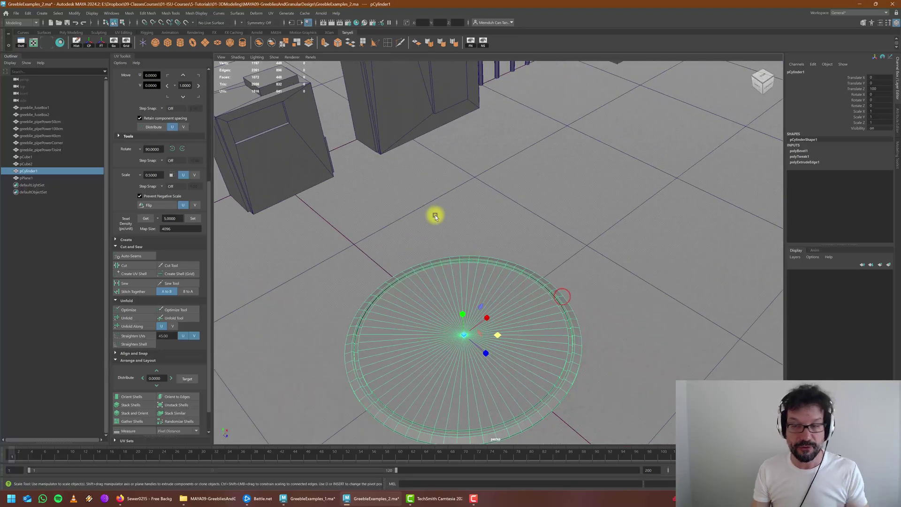
Step: Delete the manhole disc's construction history and undo the accidental scaling of the disc
click(77, 41)
middle_drag(344, 141, 409, 199)
key(ctrl+z)
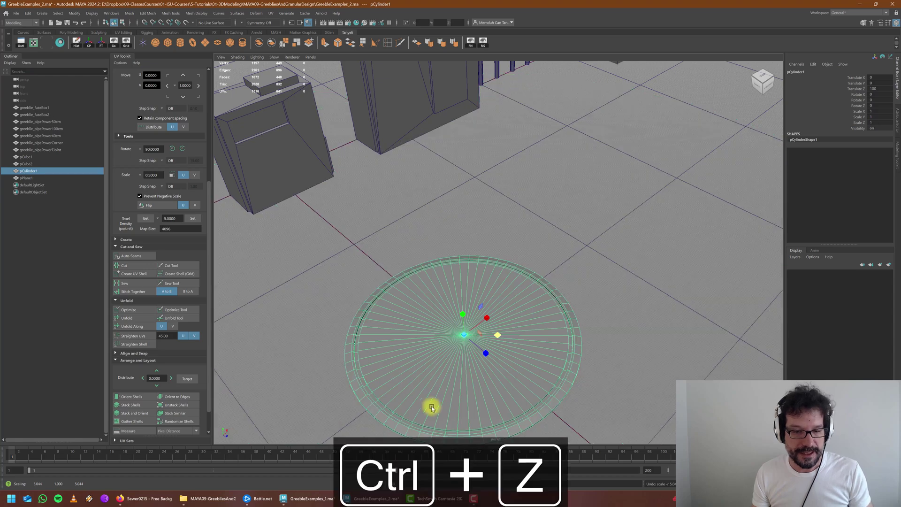
Step: Switch to the GreebleExamples_1 scene and examine the bevelled edges of the fuse box below the wall pipe
click(310, 498)
alt+middle_drag(449, 328, 499, 169)
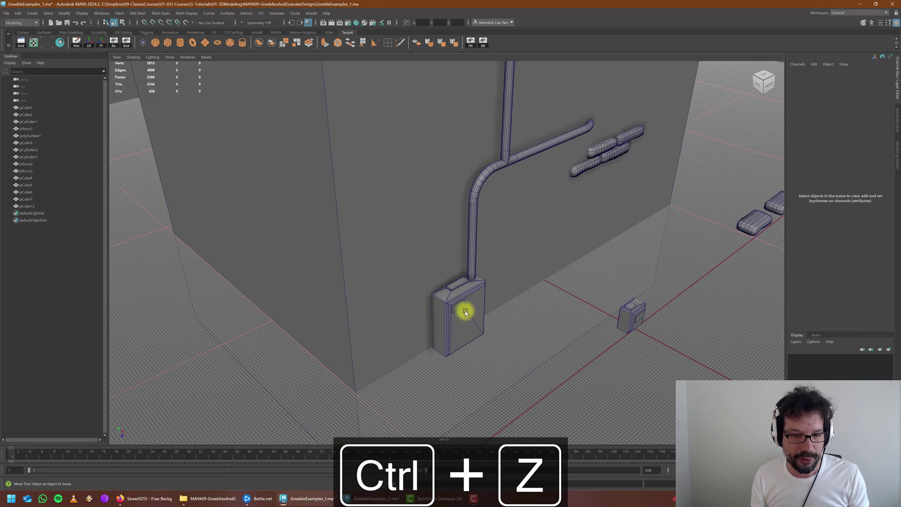
scroll(464, 312, up, 5)
scroll(466, 345, down, 2)
click(468, 356)
key(f)
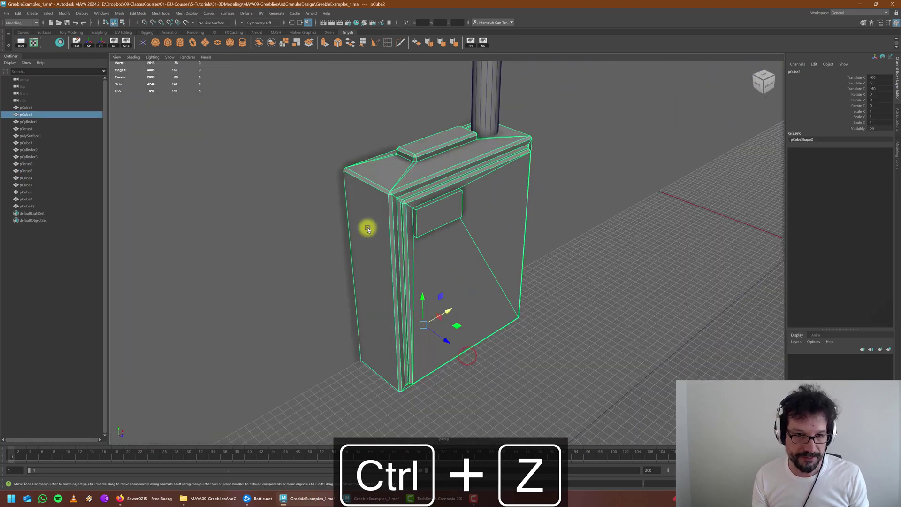
alt+drag(368, 228, 406, 282)
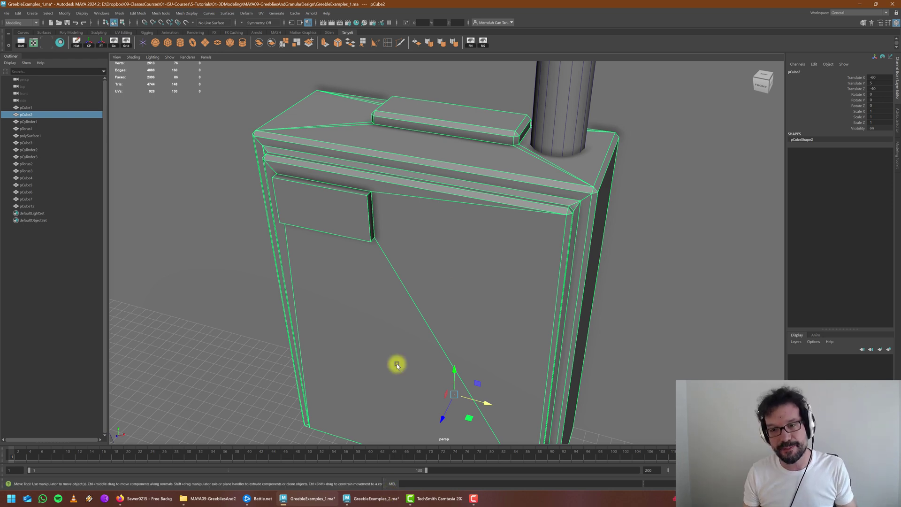
scroll(570, 280, up, 3)
alt+drag(591, 303, 577, 314)
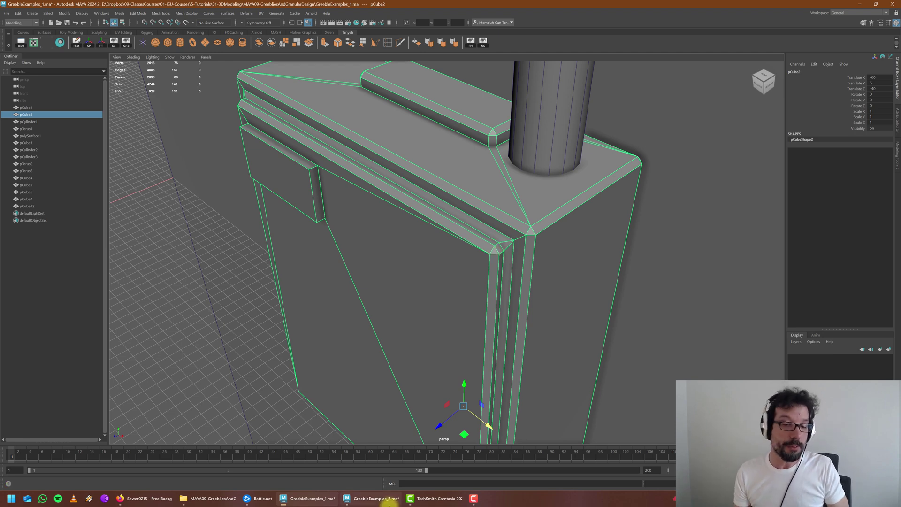
Step: Switch back to the GreebleExamples_2 scene and put the smaller fuse box into edge selection mode
click(375, 498)
alt+middle_drag(409, 168, 517, 260)
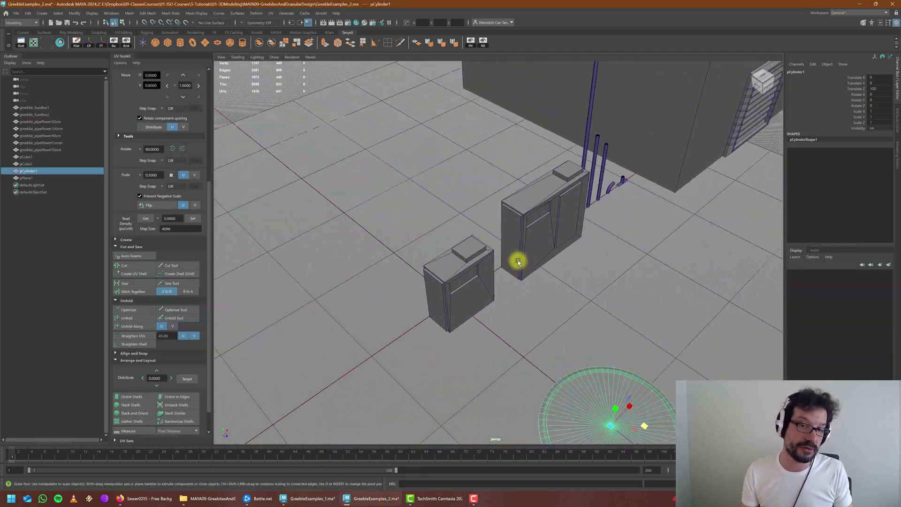
scroll(479, 258, up, 7)
alt+middle_drag(468, 297, 525, 281)
alt+drag(525, 280, 547, 250)
scroll(532, 248, down, 4)
click(519, 247)
right_drag(502, 213, 501, 191)
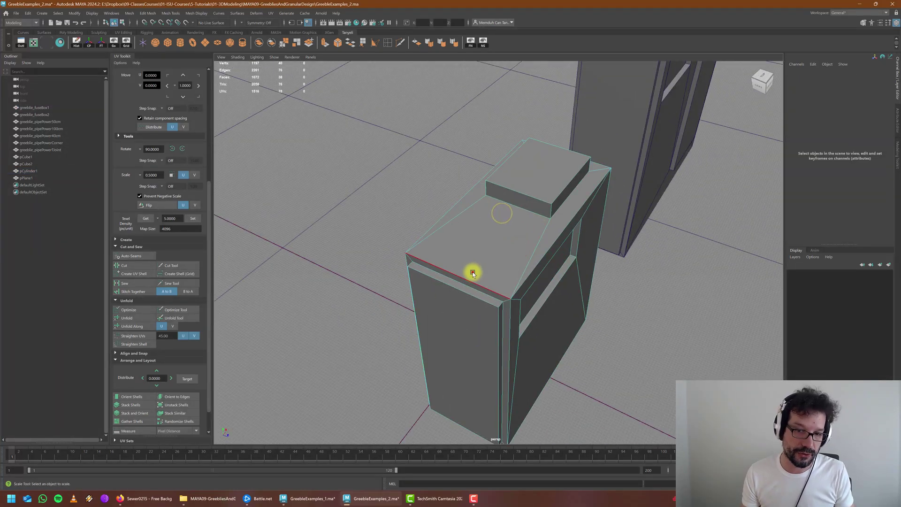
click(473, 275)
alt+drag(522, 309, 455, 281)
shift+click(452, 282)
shift+click(474, 237)
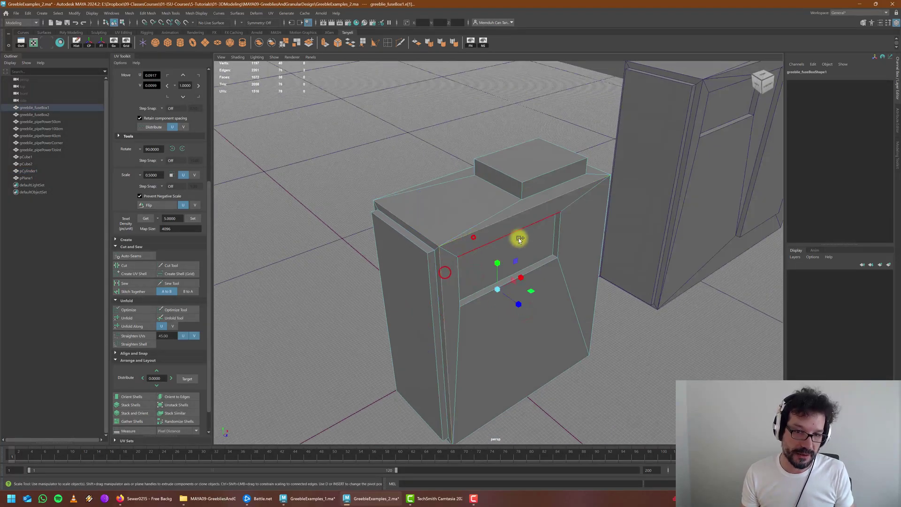
alt+drag(536, 233, 519, 196)
scroll(508, 211, up, 3)
click(511, 196)
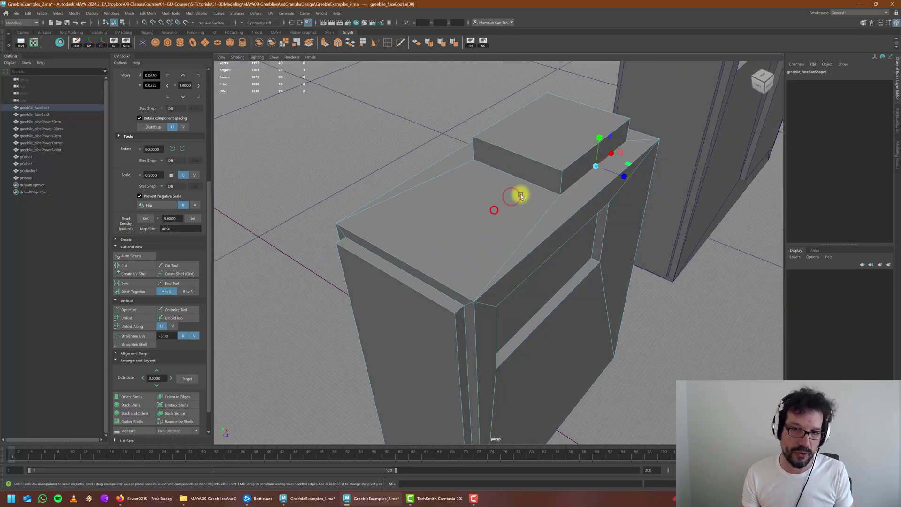
Step: Select the outer edges of the smaller fuse box's main body on all sides, leaving out the front recess and the top block
click(477, 318)
shift+click(454, 288)
shift+click(489, 285)
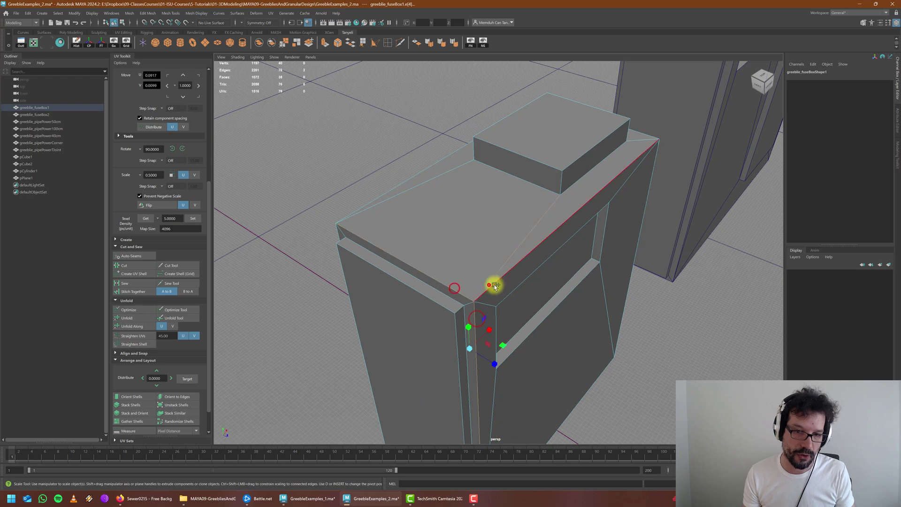
click(495, 270)
click(438, 275)
shift+click(474, 322)
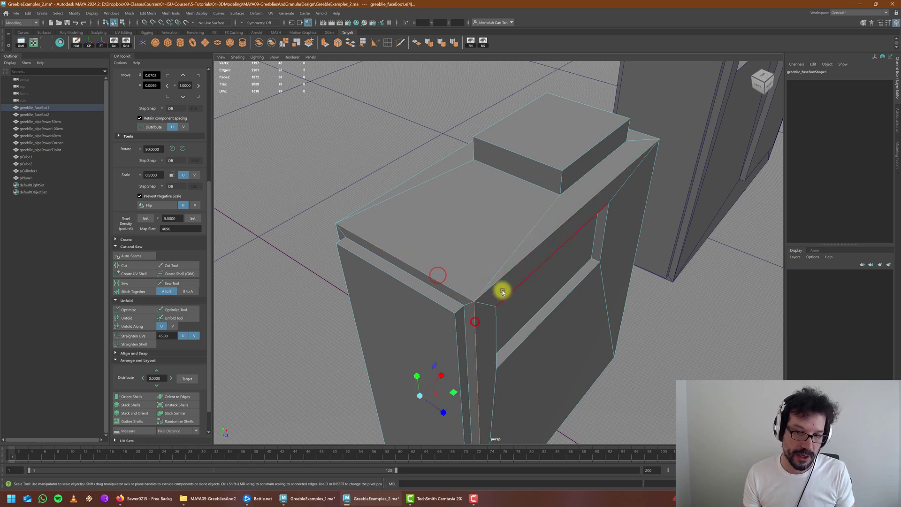
shift+click(503, 288)
alt+drag(573, 279, 475, 297)
shift+click(453, 323)
shift+click(421, 215)
shift+click(455, 288)
shift+click(618, 198)
alt+drag(579, 294, 541, 330)
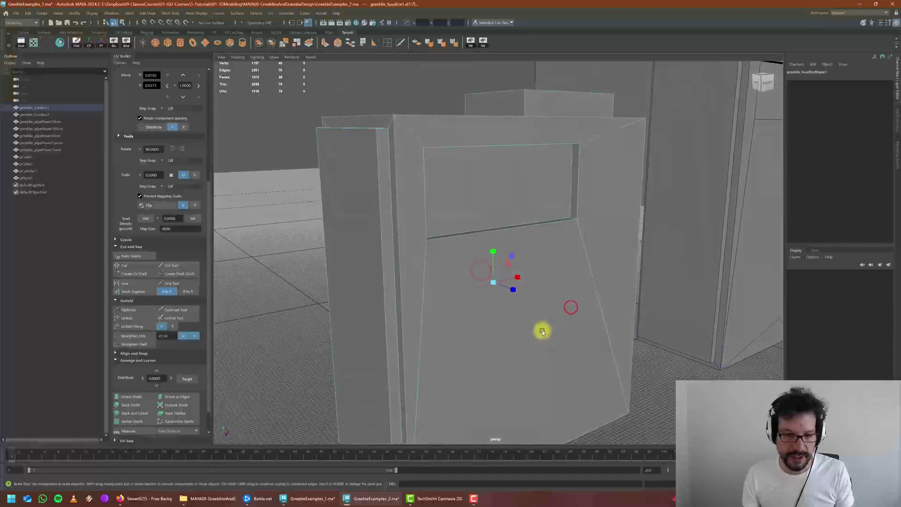
alt+middle_drag(541, 329, 541, 251)
shift+click(525, 333)
alt+drag(598, 320, 414, 334)
shift+click(462, 368)
shift+click(455, 374)
shift+click(571, 294)
alt+drag(571, 294, 269, 257)
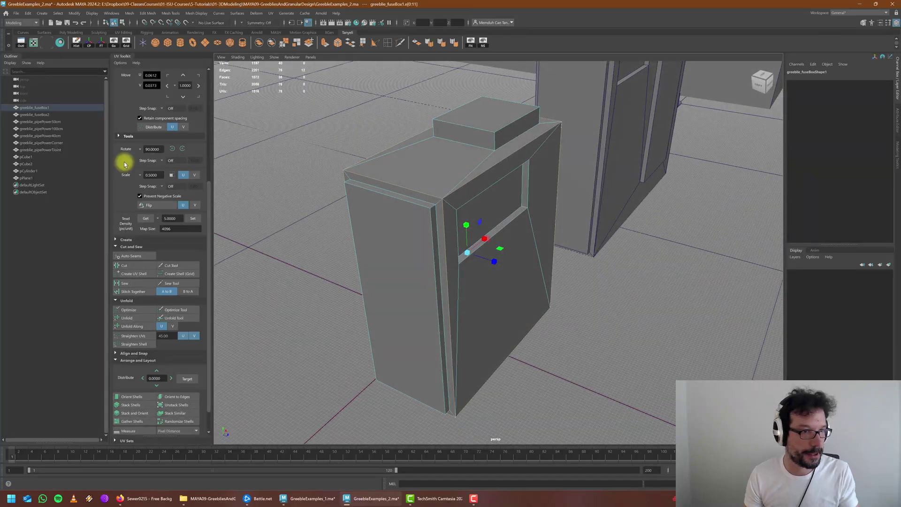
Step: Try bevelling the selected fuse box edges with Offset As Fraction off and an offset of 0.3
click(338, 46)
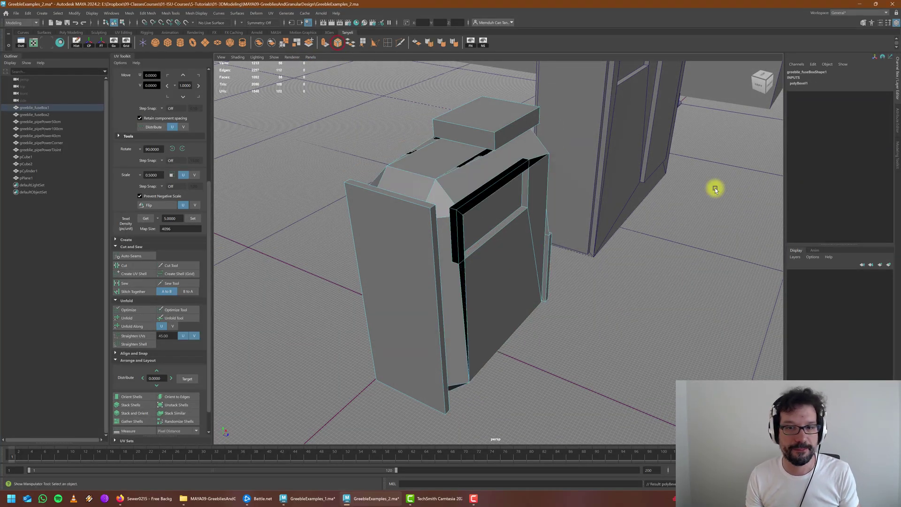
click(800, 83)
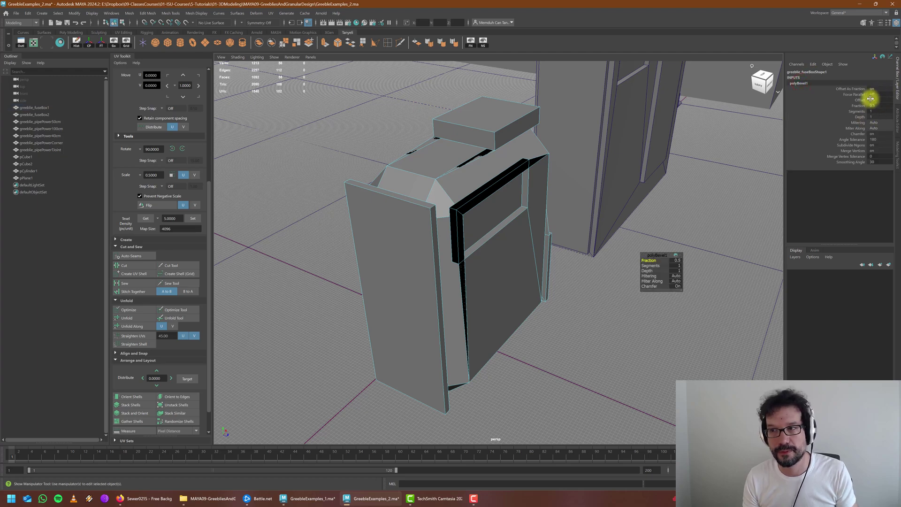
text(0)
key(Return)
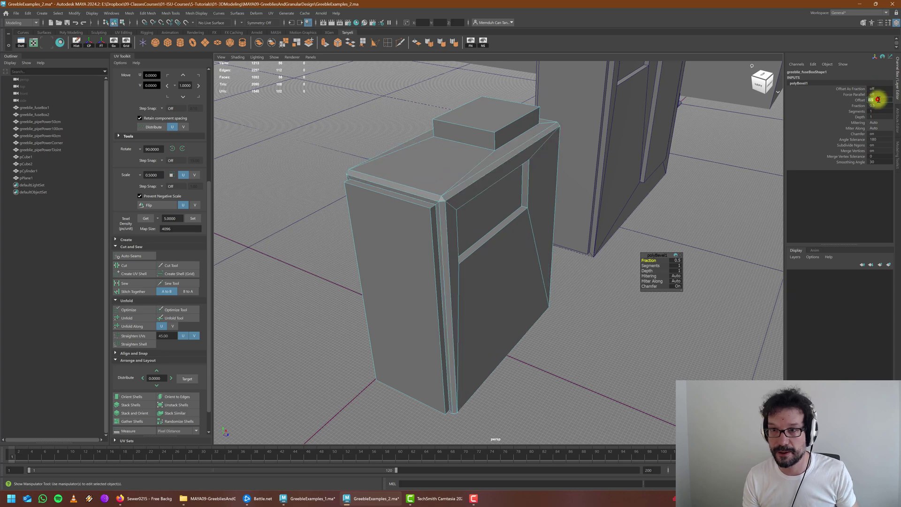
click(886, 101)
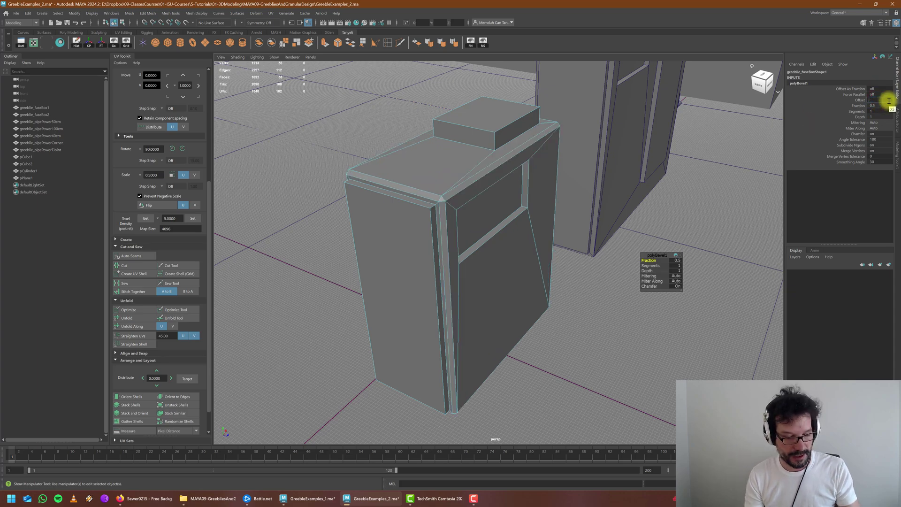
key(Return)
Step: Return the fuse box to object mode, hide the wireframe overlay, and examine its bevelled outer edges
scroll(542, 147, up, 4)
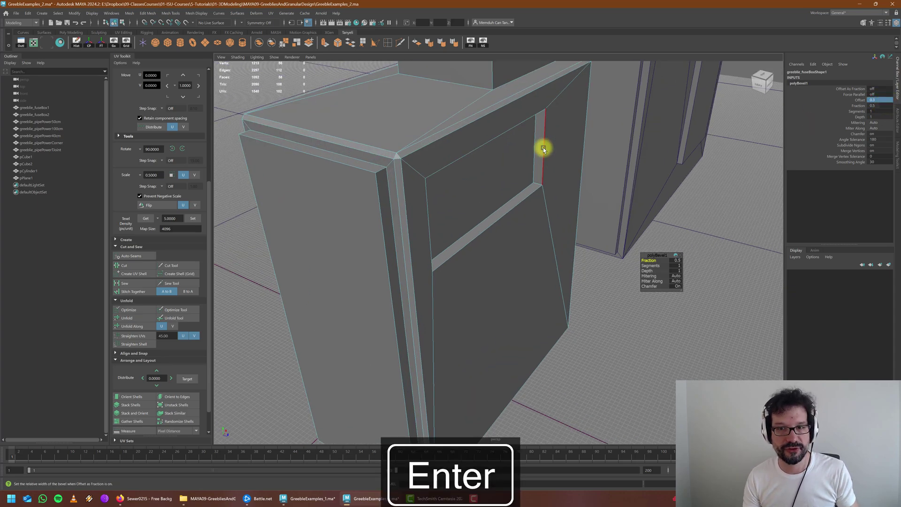
alt+drag(516, 192, 474, 195)
scroll(474, 195, down, 4)
alt+middle_drag(534, 209, 487, 214)
alt+drag(488, 210, 513, 199)
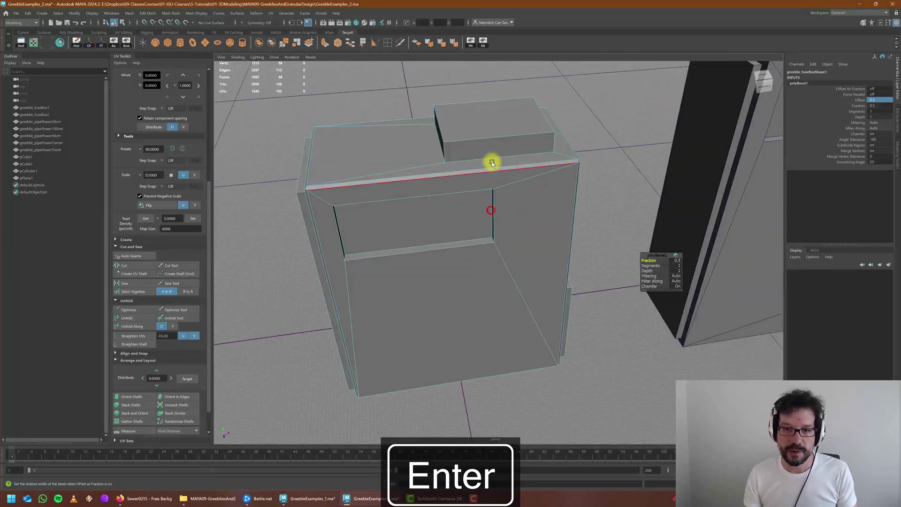
right_drag(490, 162, 536, 146)
scroll(489, 203, down, 5)
alt+drag(497, 204, 517, 240)
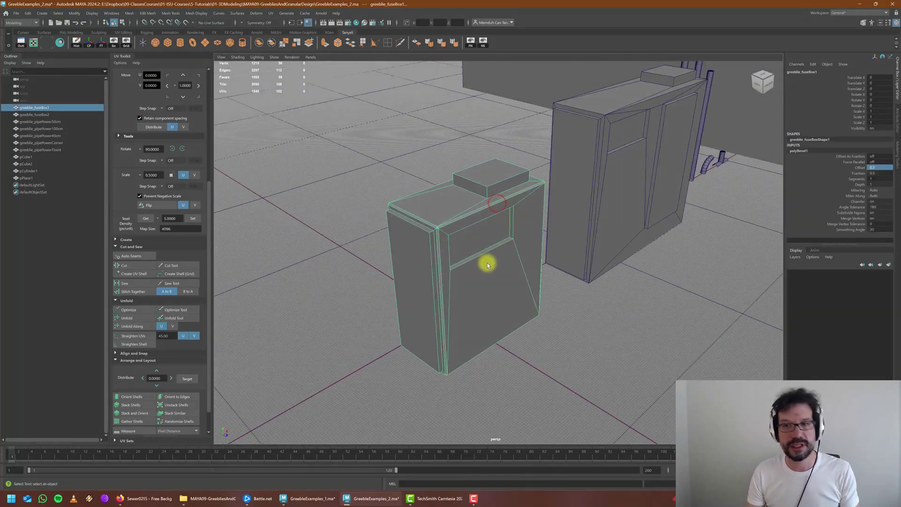
key(alt+5)
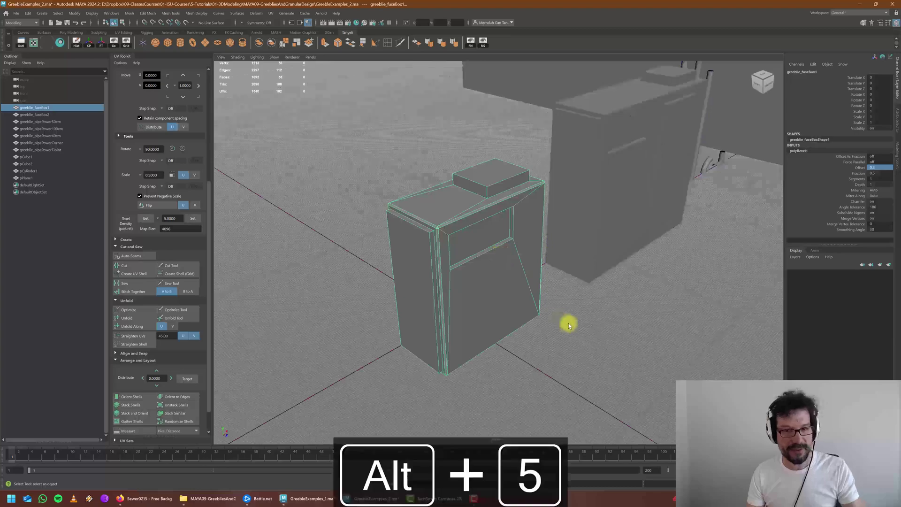
click(569, 319)
mouse_move(555, 305)
alt+mouse_down()
mouse_move(529, 297)
mouse_move(506, 305)
mouse_move(555, 298)
mouse_move(549, 307)
mouse_move(563, 307)
alt+mouse_up()
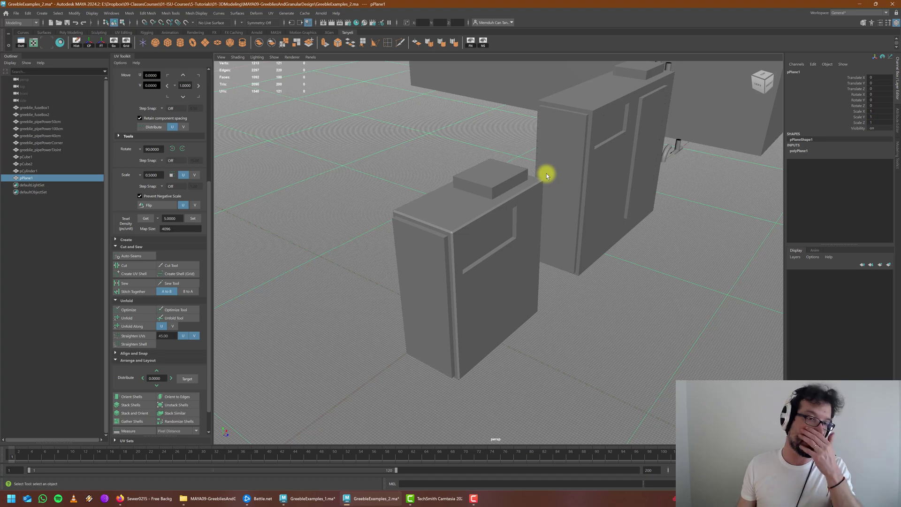
Step: Open the smaller fuse box's layout in the UV Editor and examine how the bevel affects the UV shell borders and corners
click(452, 237)
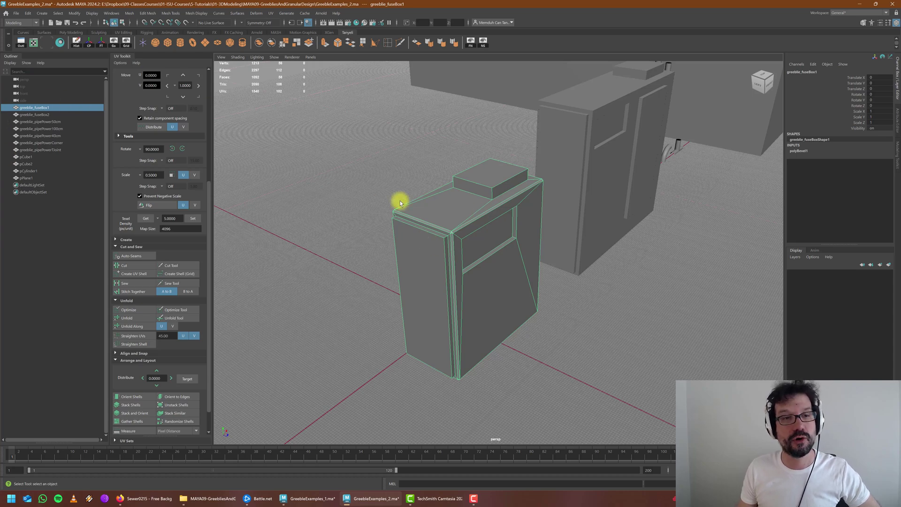
click(33, 42)
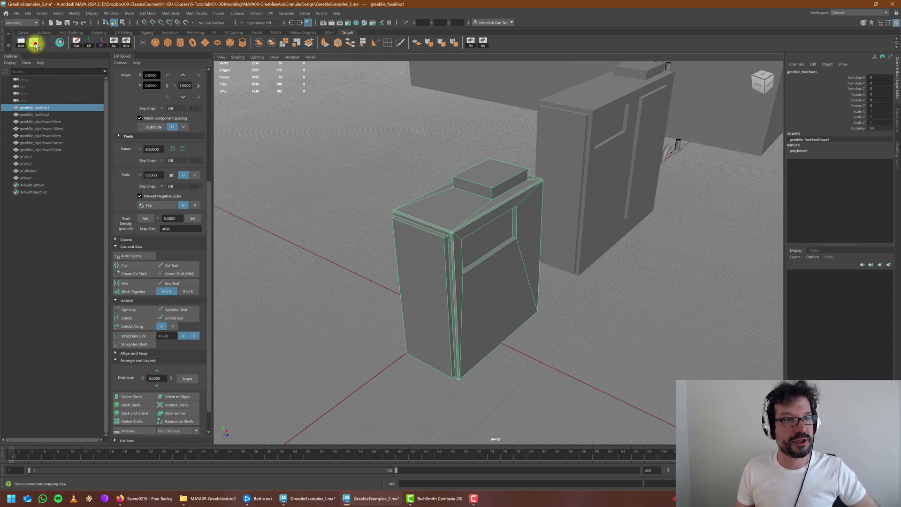
click(612, 236)
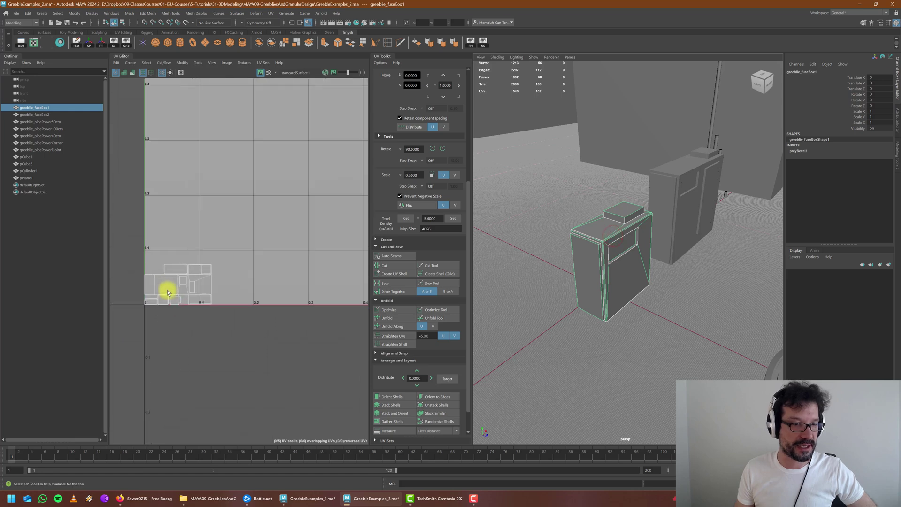
scroll(167, 287, up, 8)
scroll(261, 338, down, 4)
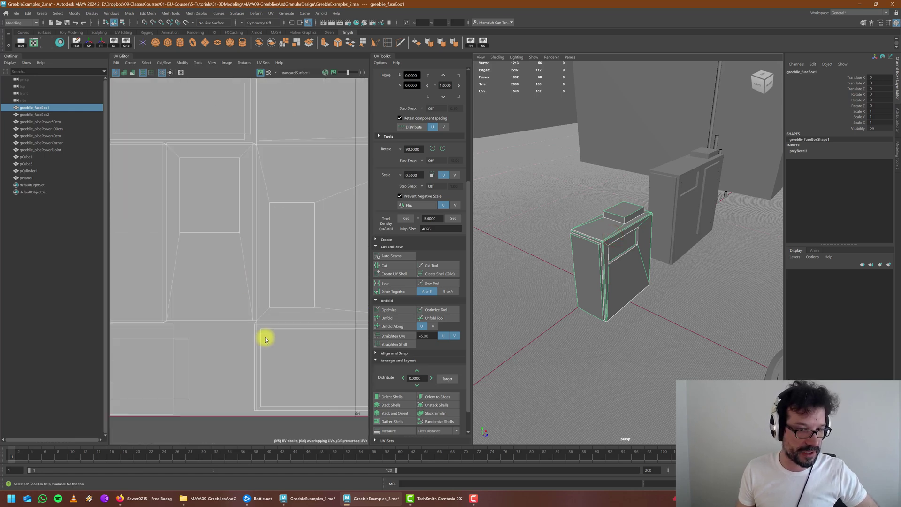
scroll(242, 301, up, 7)
scroll(288, 298, down, 5)
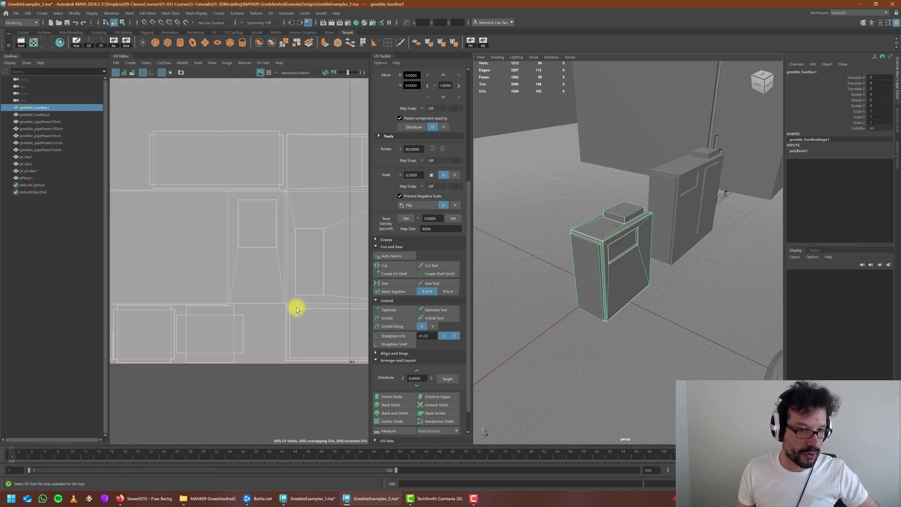
scroll(261, 312, up, 6)
scroll(284, 317, down, 4)
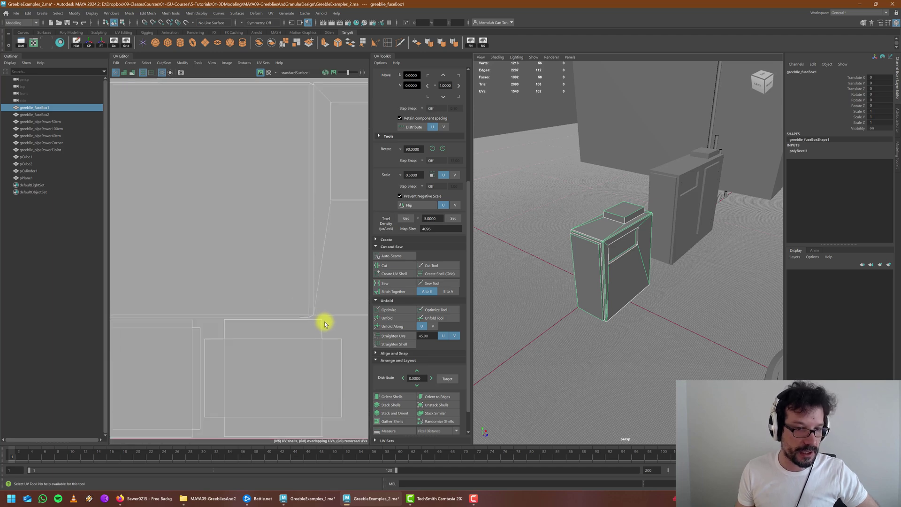
scroll(238, 311, up, 6)
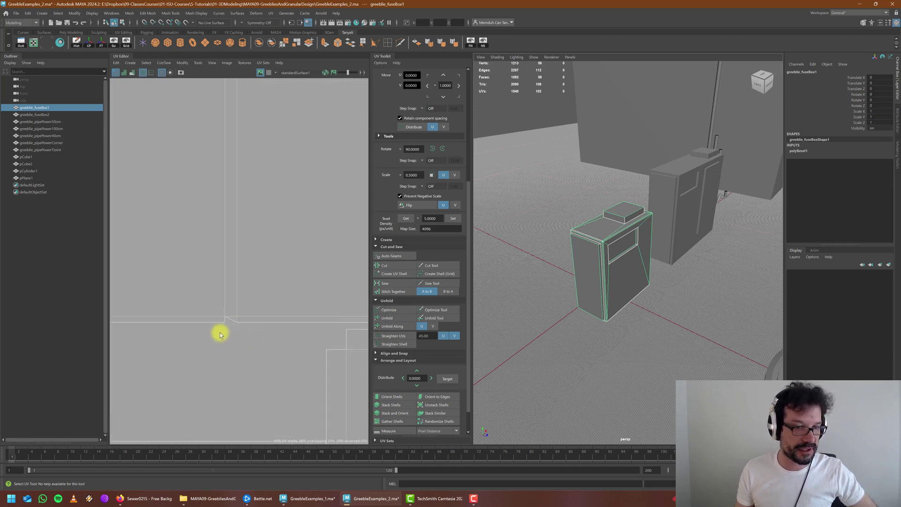
scroll(599, 244, up, 6)
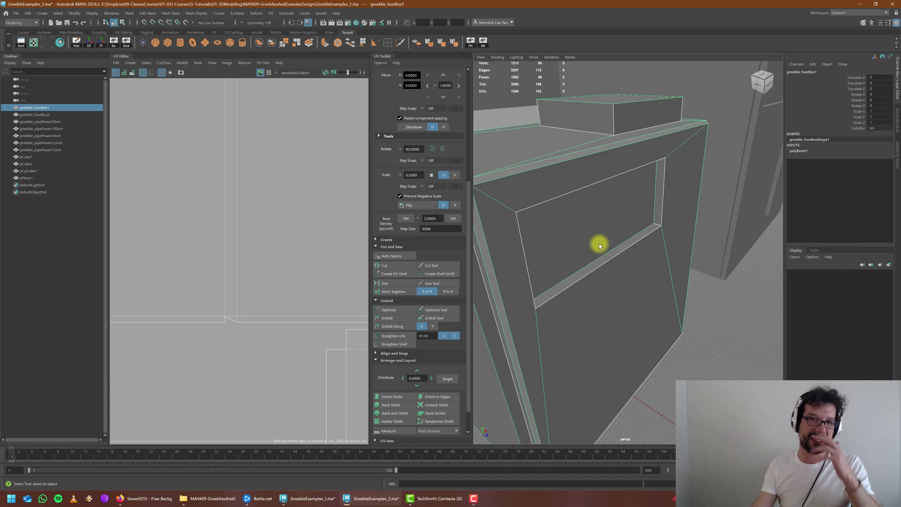
alt+right_drag(564, 232, 589, 249)
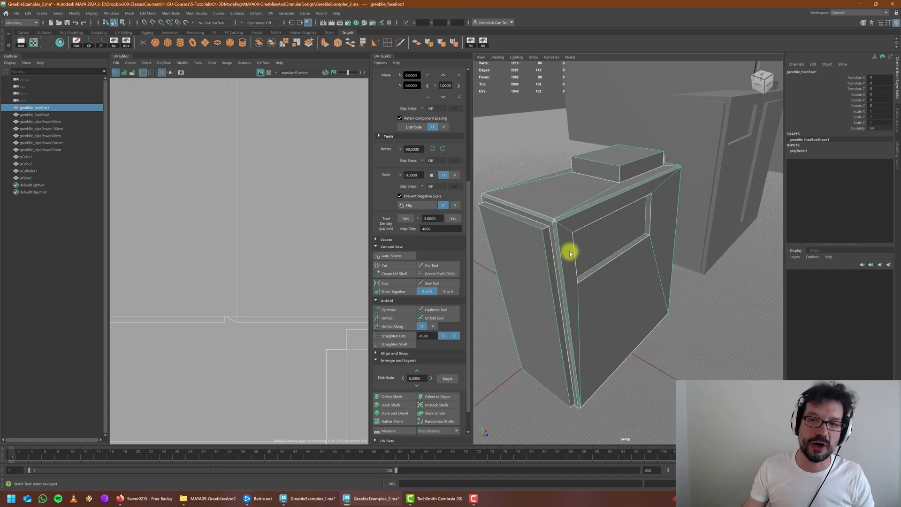
Step: Undo the bevel on the smaller fuse box's outer edges
key(ctrl+z)
key(ctrl+z)
key(ctrl+z)
key(ctrl+z)
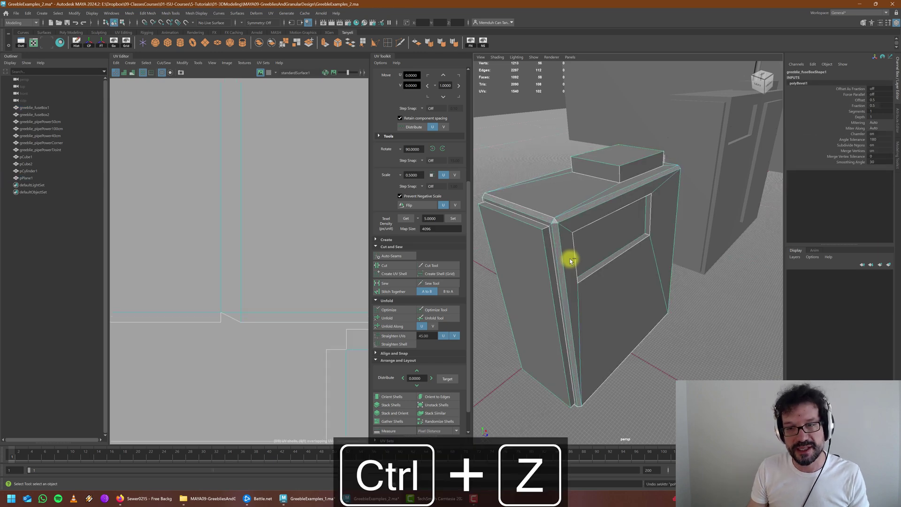
key(ctrl+z)
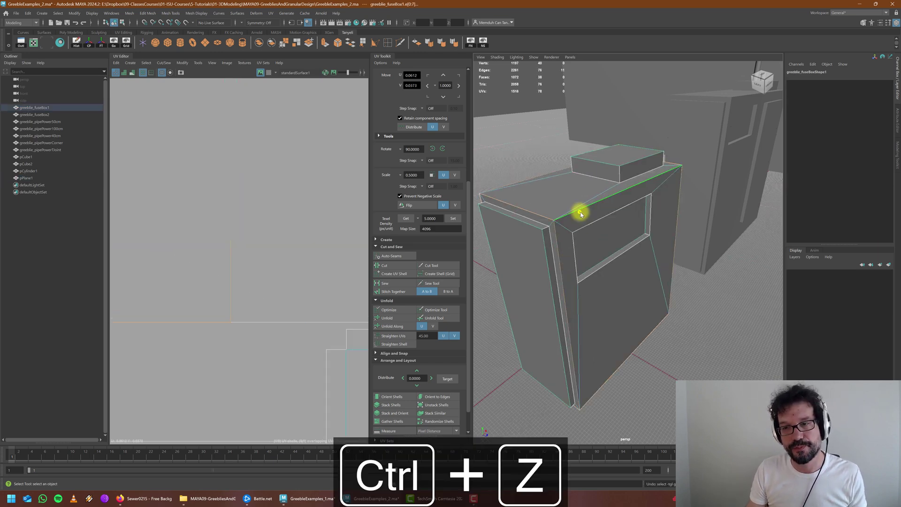
Step: Leave the fuse box's edge selection, turn the wireframe overlay back on, and close the UV Editor
click(579, 212)
click(691, 328)
alt+right_drag(691, 328, 595, 274)
key(alt+5)
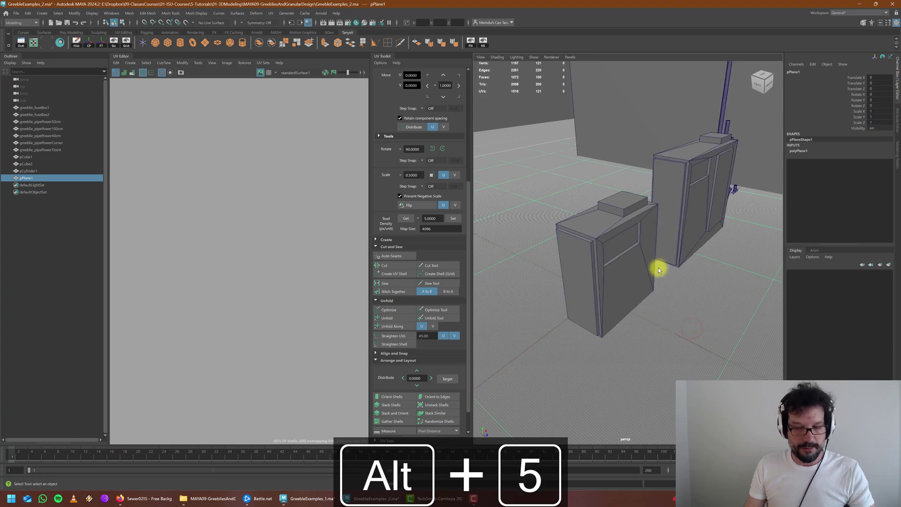
right_click(125, 57)
click(126, 79)
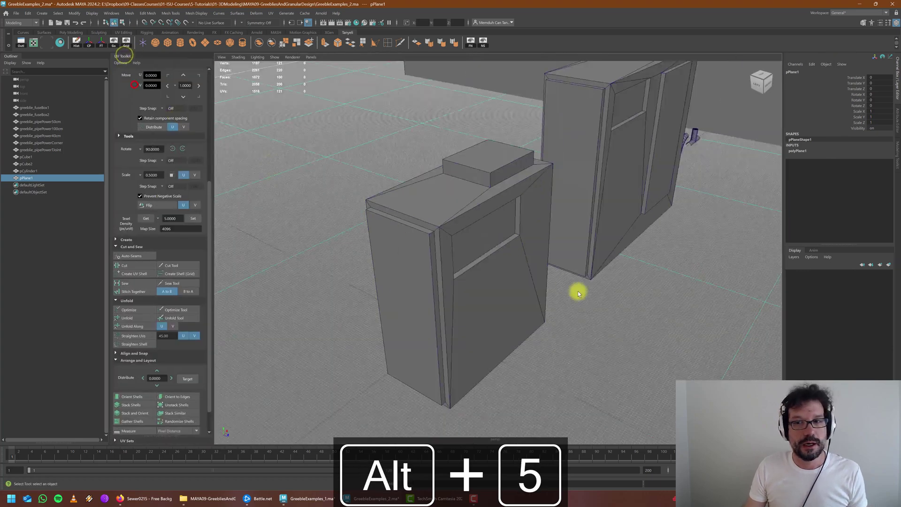
Step: View the whole scene with the building block, fuse boxes, pipes, vent and manhole, and select the large building block
alt+right_drag(577, 291, 602, 241)
alt+drag(602, 241, 478, 292)
alt+right_drag(479, 291, 522, 280)
click(512, 225)
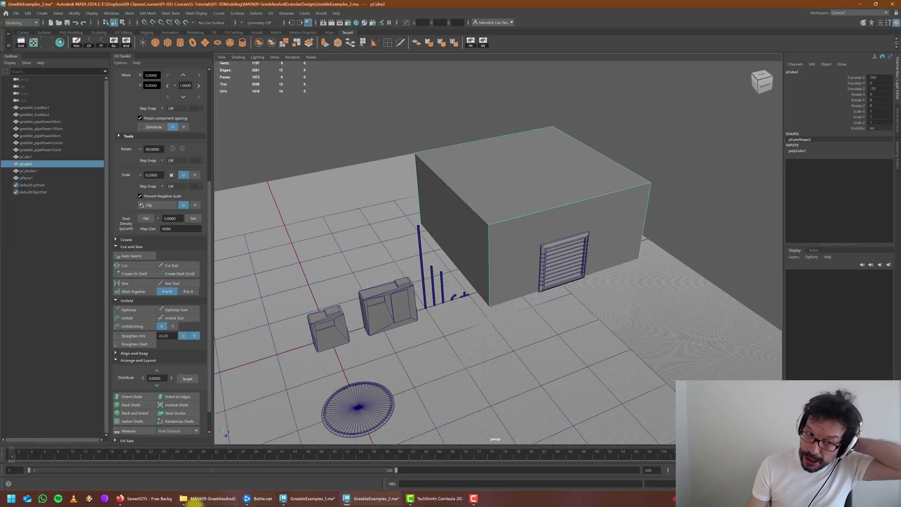
Step: Switch to Firefox and look through the textures.com buildings, pipes, wires and lights categories for greeble references
click(143, 499)
click(403, 7)
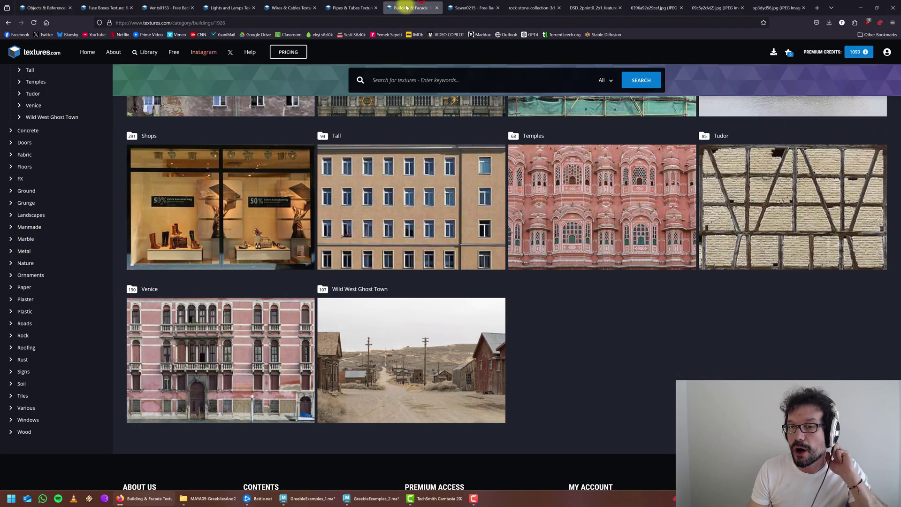
click(344, 7)
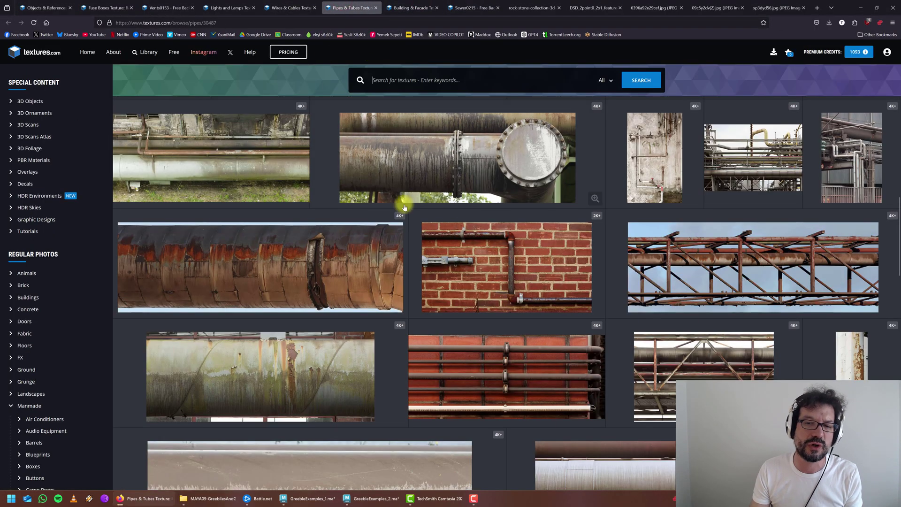
click(288, 8)
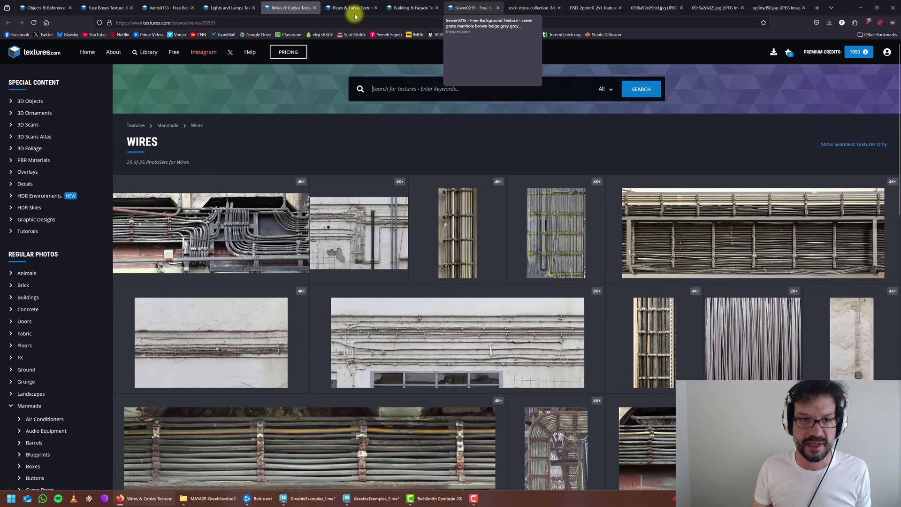
click(215, 7)
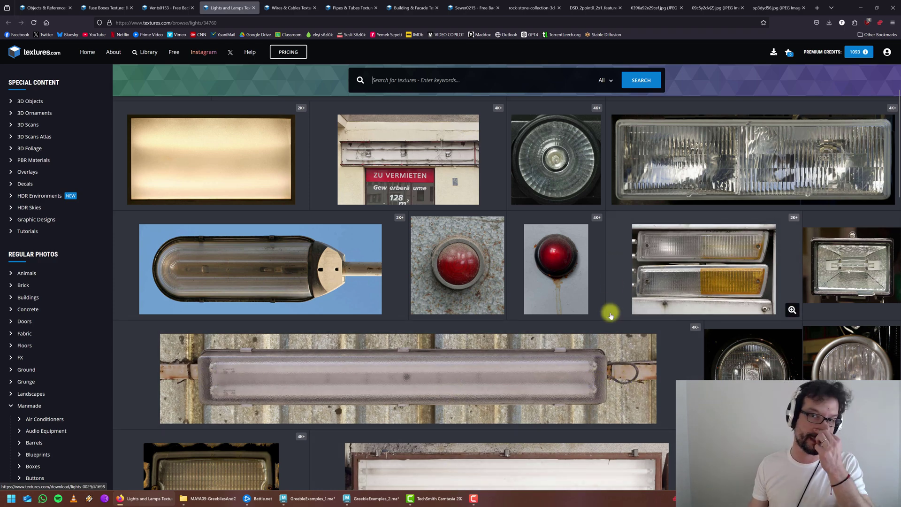
click(605, 80)
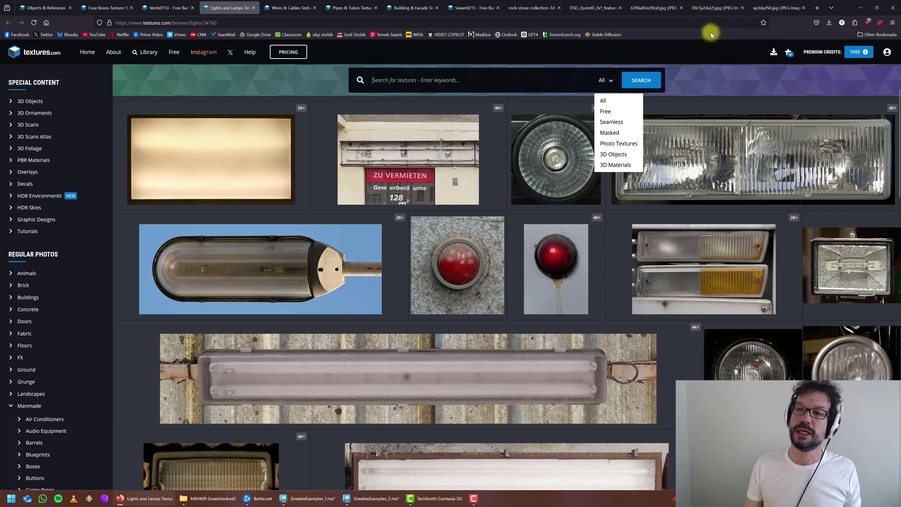
Step: Examine the reference images of the urban prop collection, the rock and stone set, and the modular bricks
click(722, 8)
click(645, 3)
click(602, 6)
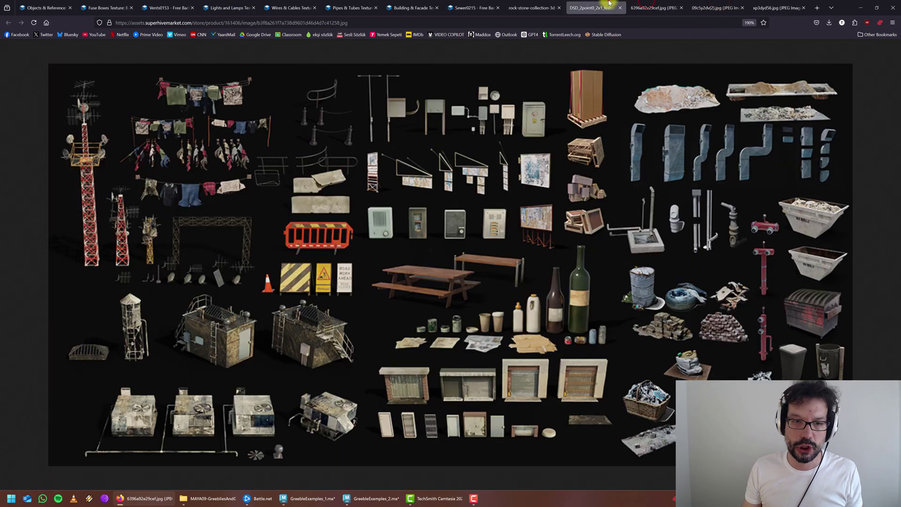
click(518, 4)
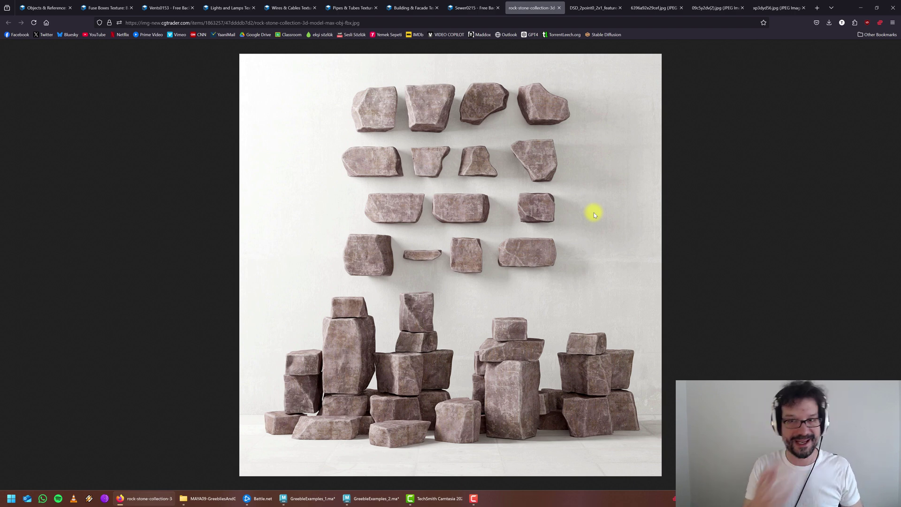
click(775, 8)
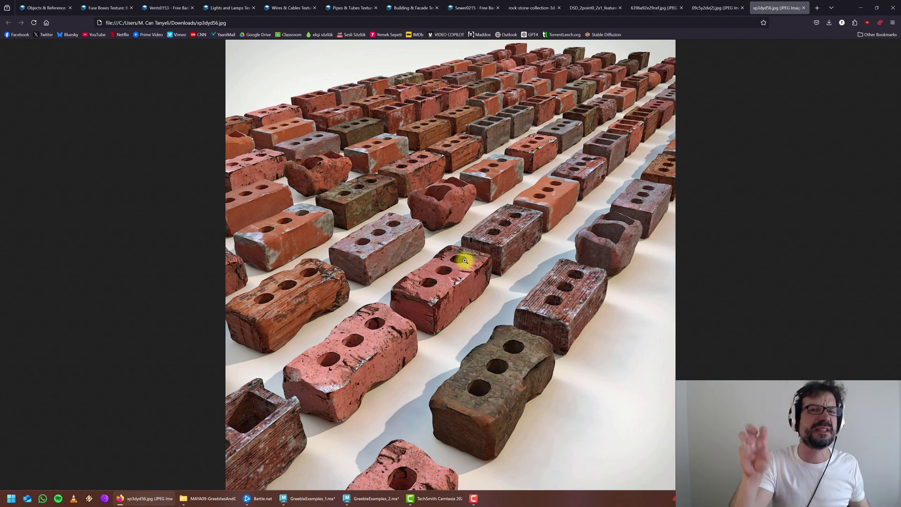
Step: Switch to Maya's GreebleExamples_1 scene and examine the rounded bricks on the wall and the row of brick variants on the ground
click(390, 499)
click(310, 498)
scroll(520, 274, down, 3)
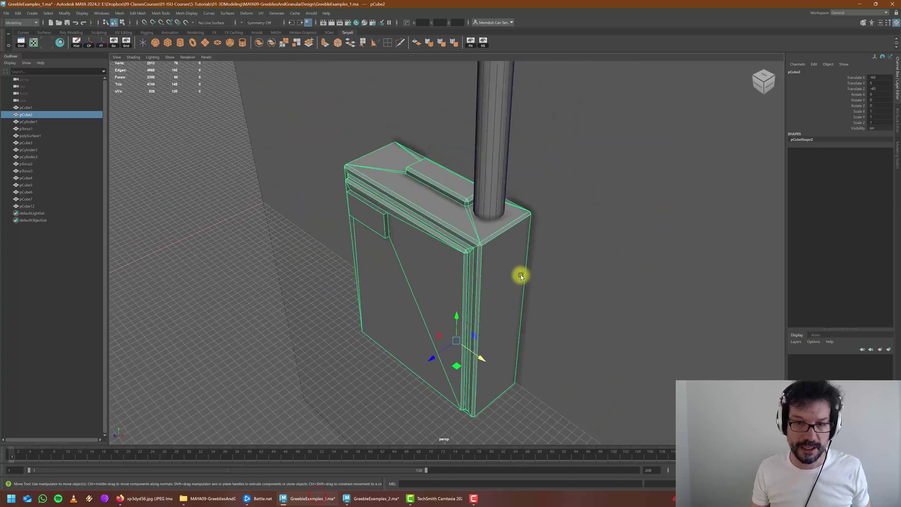
scroll(521, 276, down, 7)
alt+middle_drag(522, 275, 441, 291)
alt+drag(454, 291, 496, 281)
alt+middle_drag(496, 281, 410, 326)
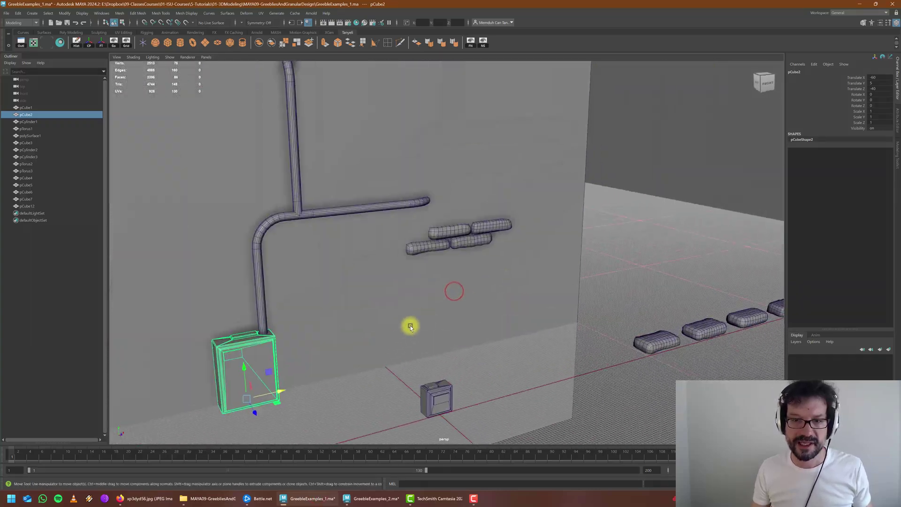
scroll(463, 281, up, 4)
alt+drag(459, 283, 466, 281)
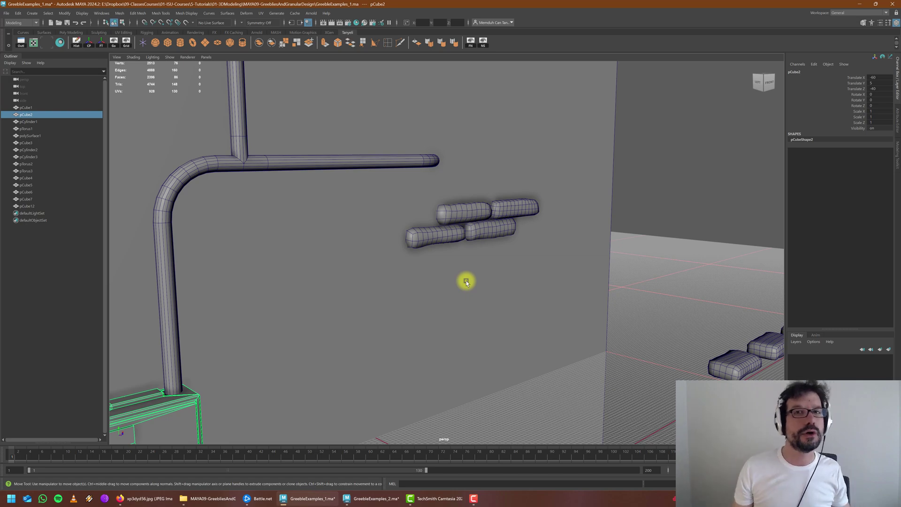
scroll(466, 280, down, 3)
alt+middle_drag(487, 288, 375, 289)
alt+drag(495, 324, 493, 308)
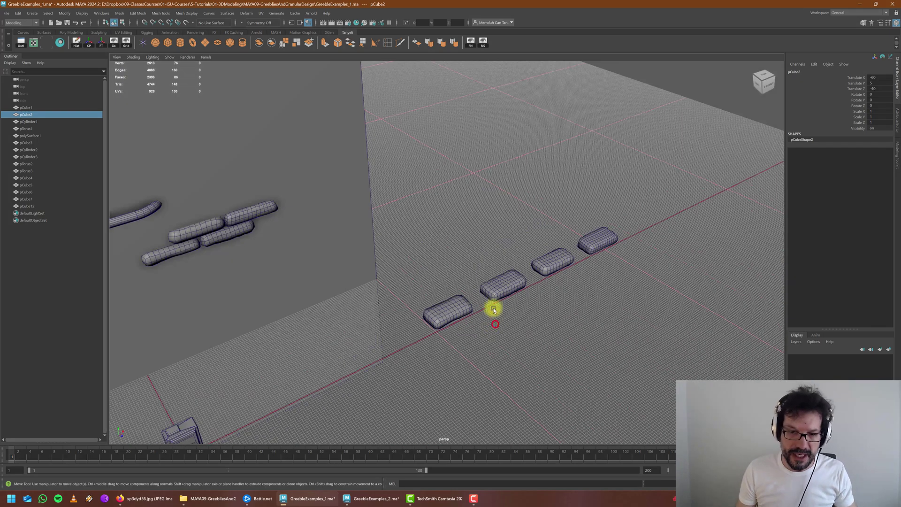
scroll(493, 308, up, 3)
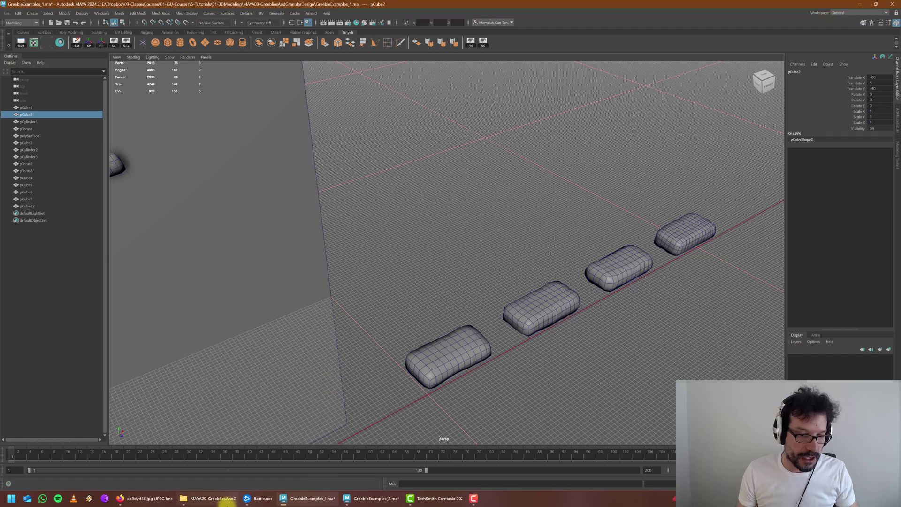
Step: Switch to the GreebleExamples_2 scene, create a polygon cube and move it away from the fuse boxes to about X -99.5
click(373, 499)
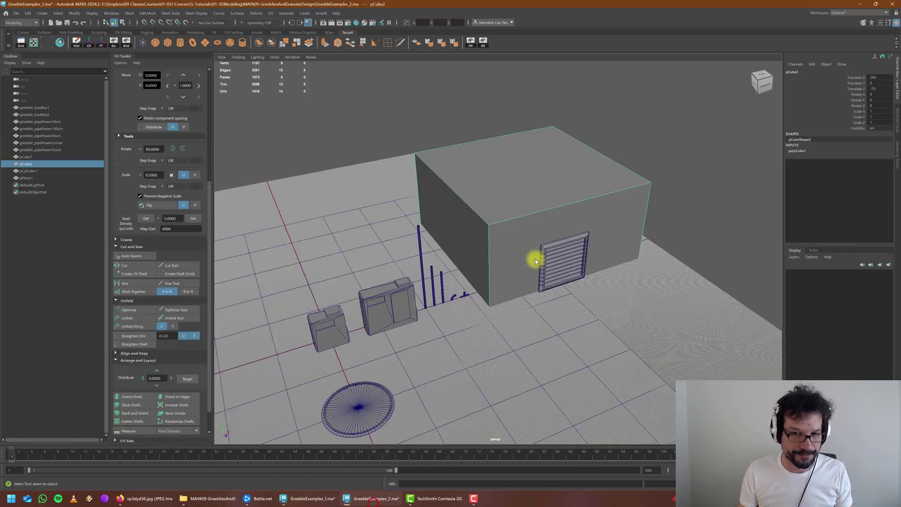
scroll(535, 260, down, 4)
alt+drag(482, 308, 490, 323)
alt+middle_drag(493, 302, 594, 250)
alt+middle_drag(430, 322, 432, 293)
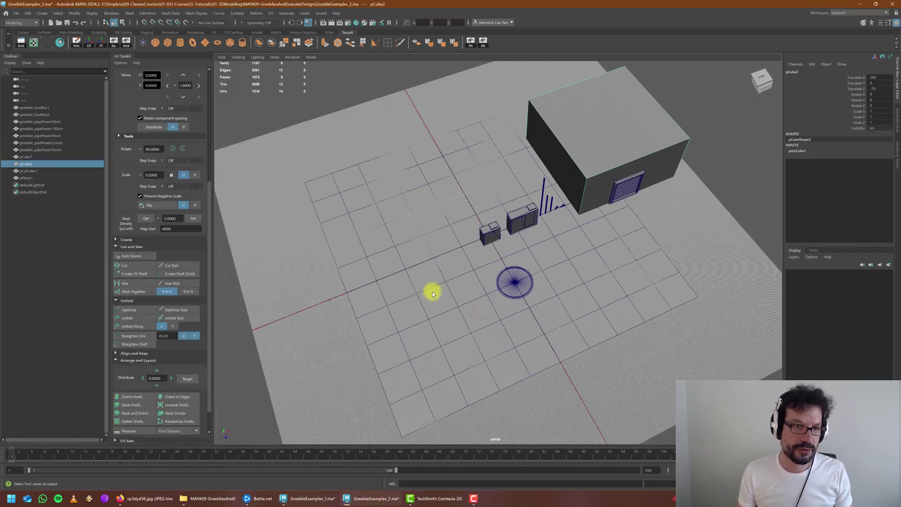
scroll(432, 292, up, 3)
click(168, 42)
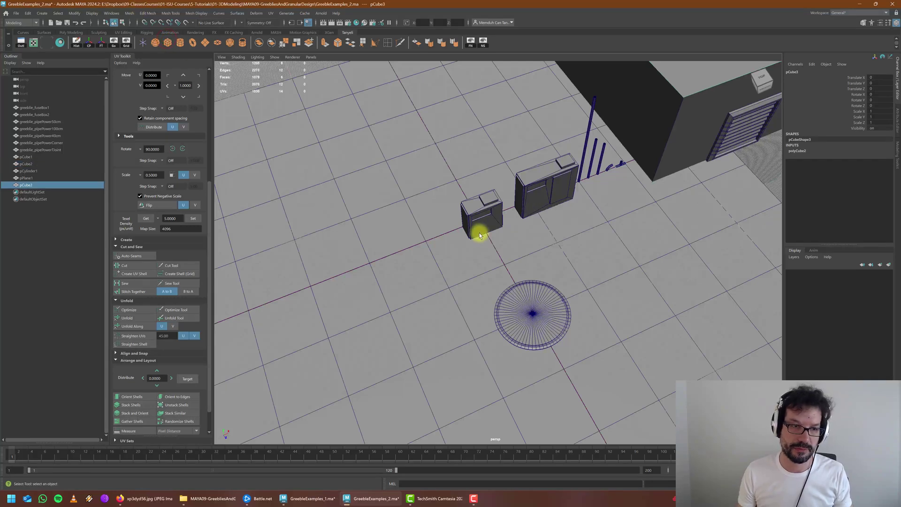
key(w)
drag(493, 208, 371, 266)
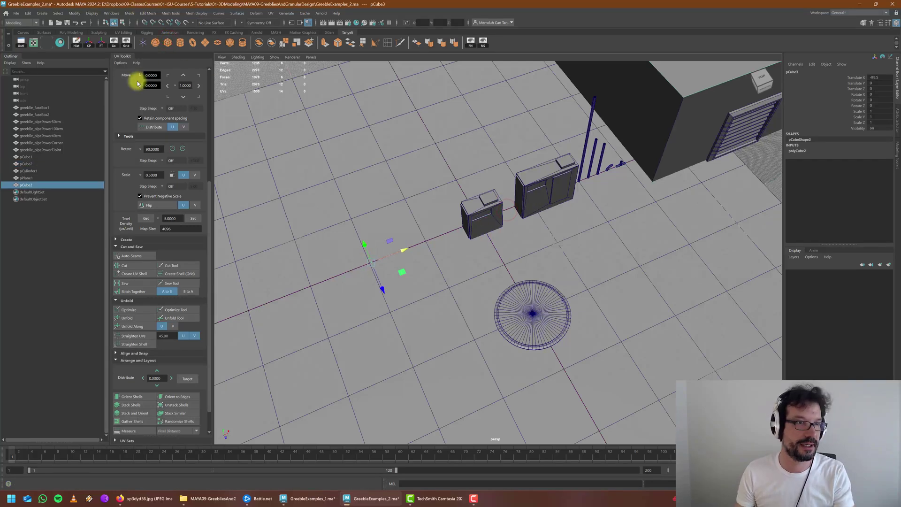
Step: Change the grid subdivisions and grid-snap the new cube to X -100
double_click(126, 42)
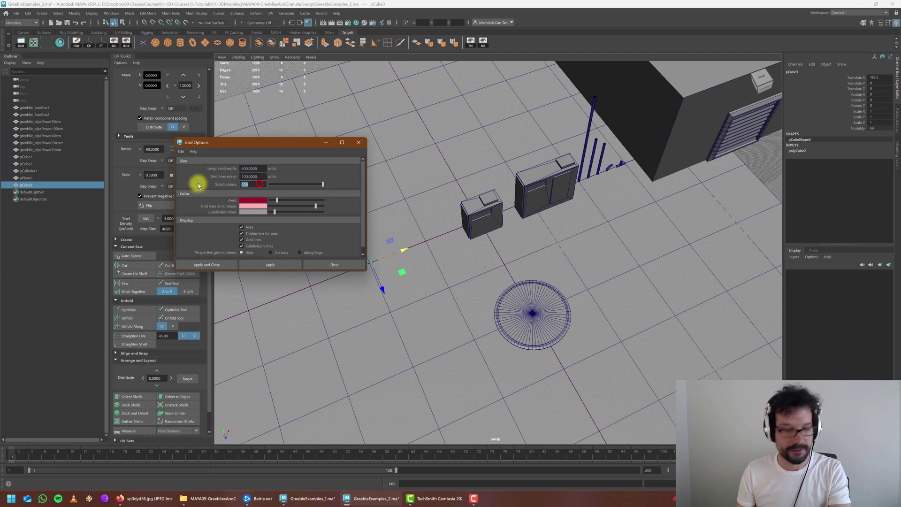
click(214, 263)
scroll(374, 258, up, 5)
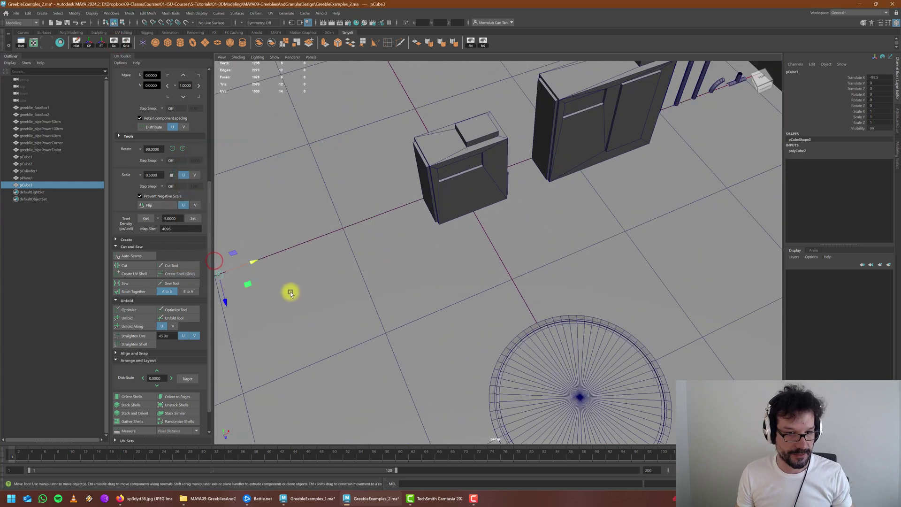
alt+middle_drag(290, 292, 502, 274)
scroll(431, 259, up, 5)
key(x)
drag(353, 252, 300, 272)
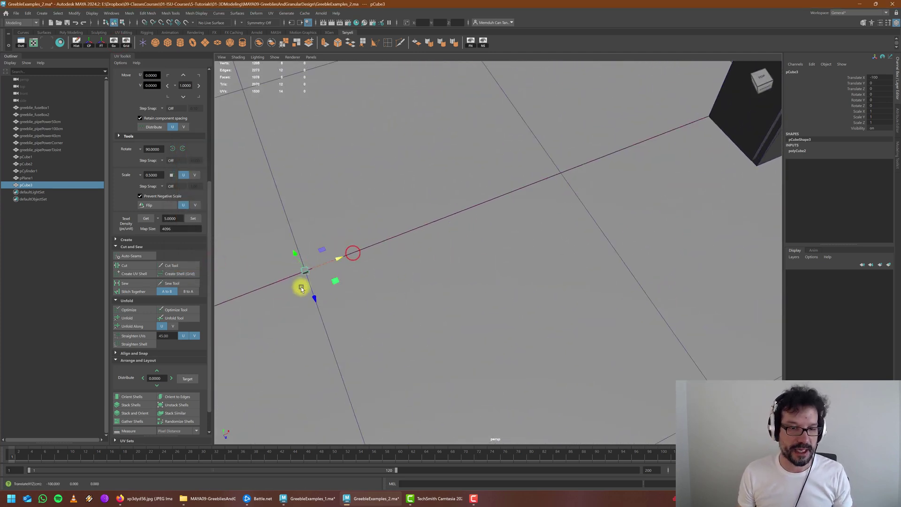
alt+middle_drag(302, 286, 431, 315)
mouse_move(431, 316)
alt+mouse_down()
mouse_move(446, 307)
mouse_move(437, 306)
alt+mouse_up()
Step: Switch to Firefox and search the web for "brick dimensions" in a new tab
click(150, 498)
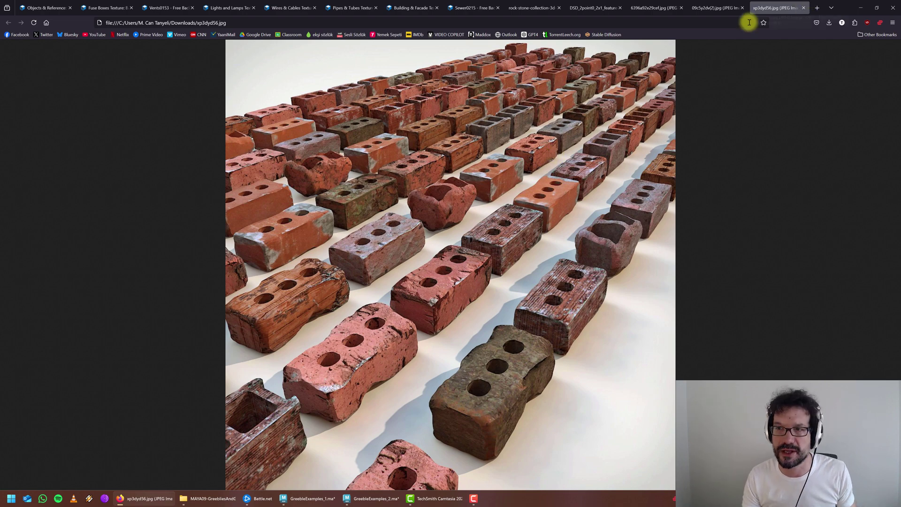
click(816, 6)
text(brick dimen)
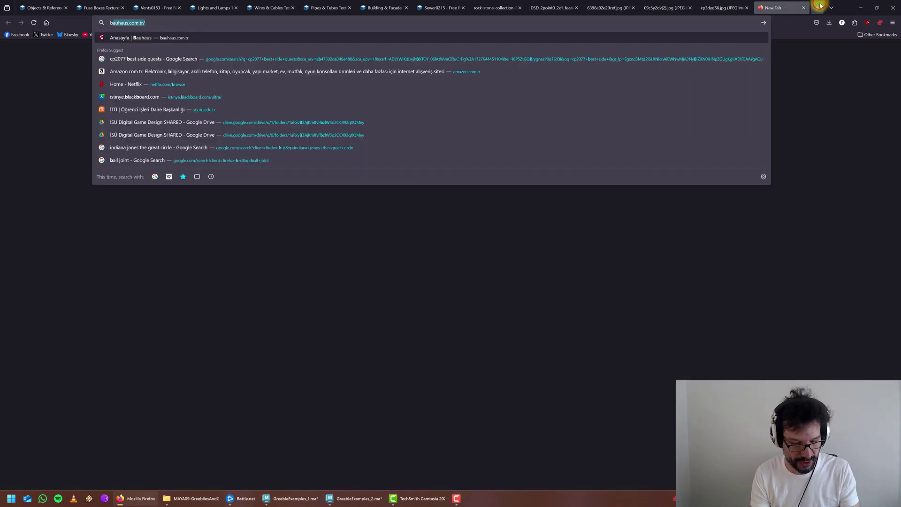
text(sions)
key(Return)
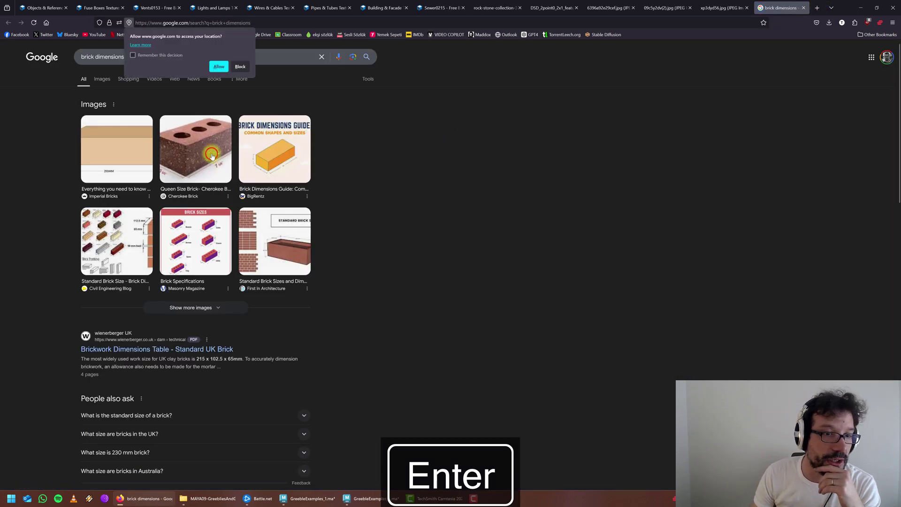
Step: Examine the brick size images, from the Queen size brick and brick type charts to the UK, USA and Australia dimensions diagram
click(212, 155)
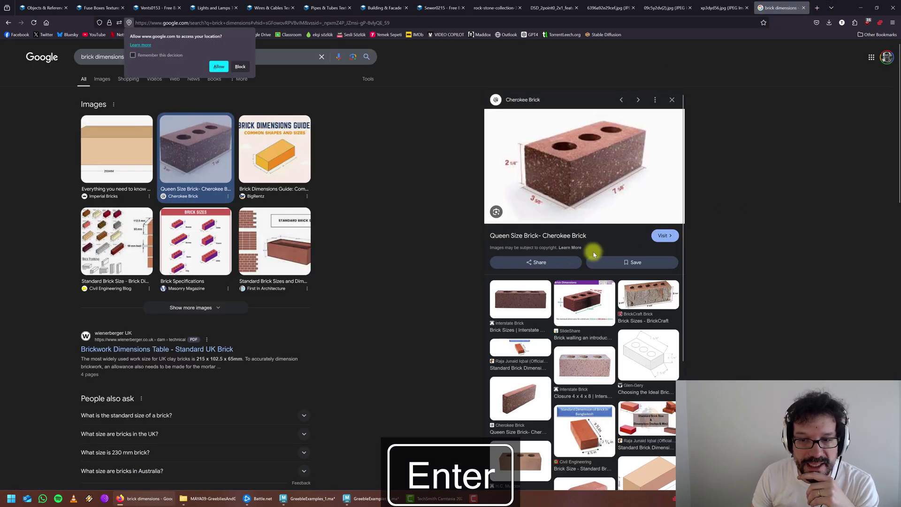
click(583, 302)
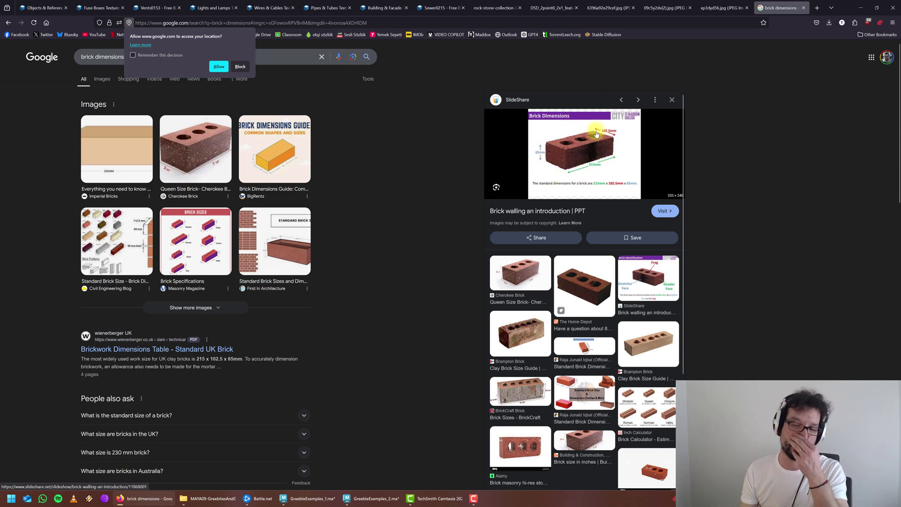
click(652, 404)
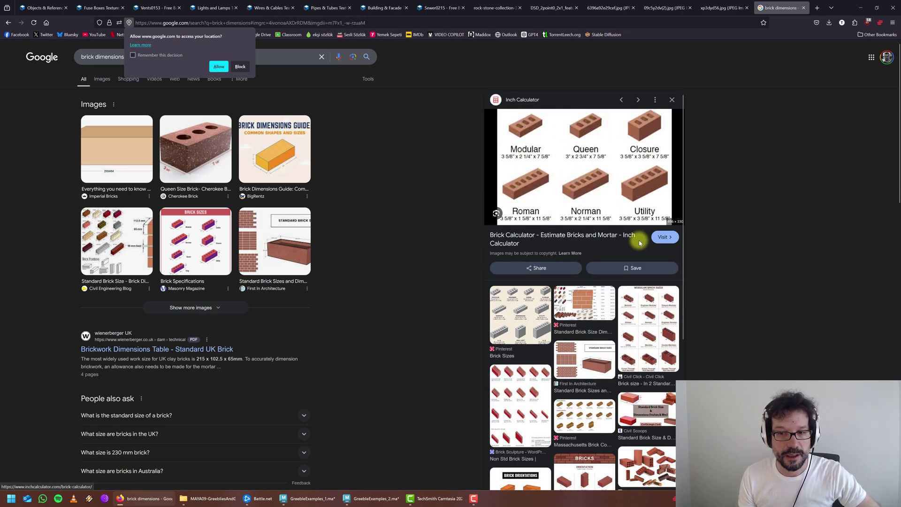
click(652, 338)
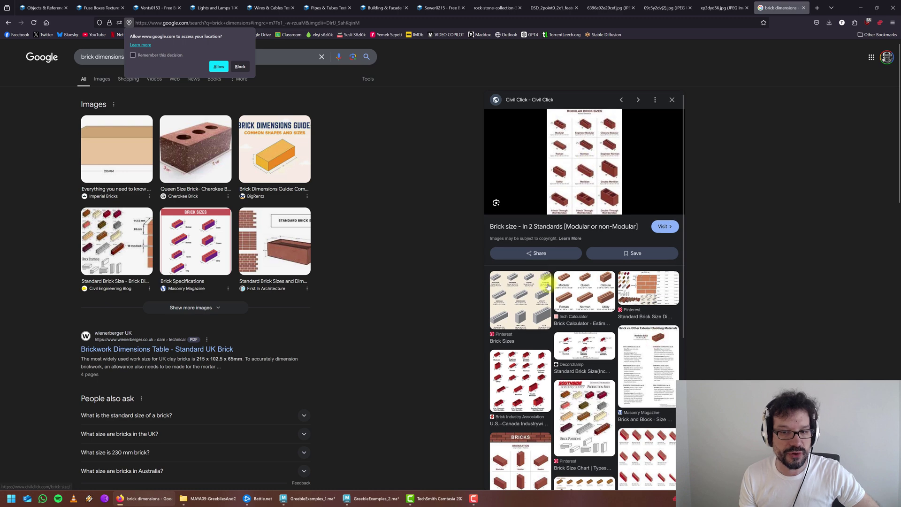
click(527, 380)
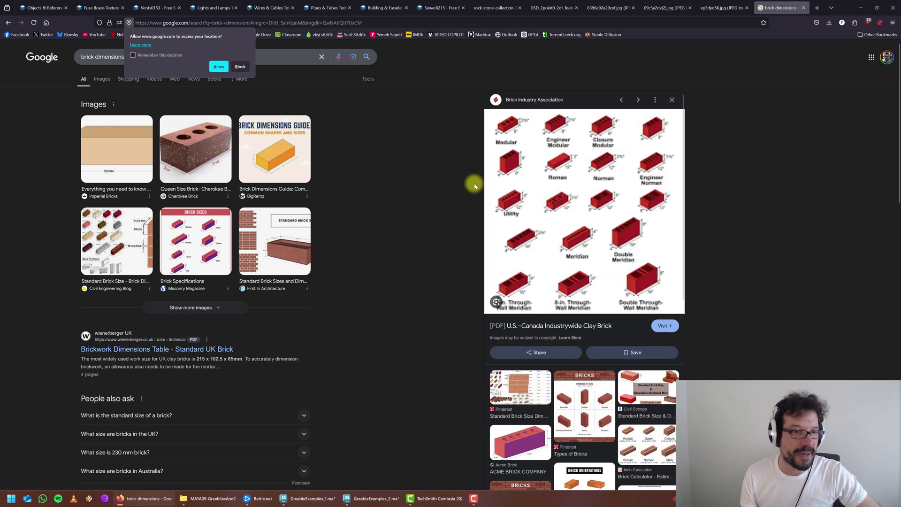
scroll(607, 329, down, 6)
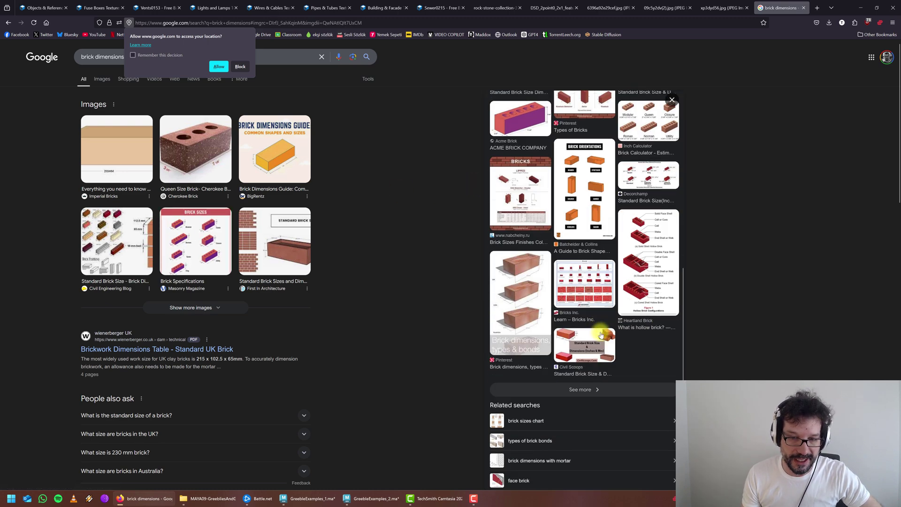
click(534, 328)
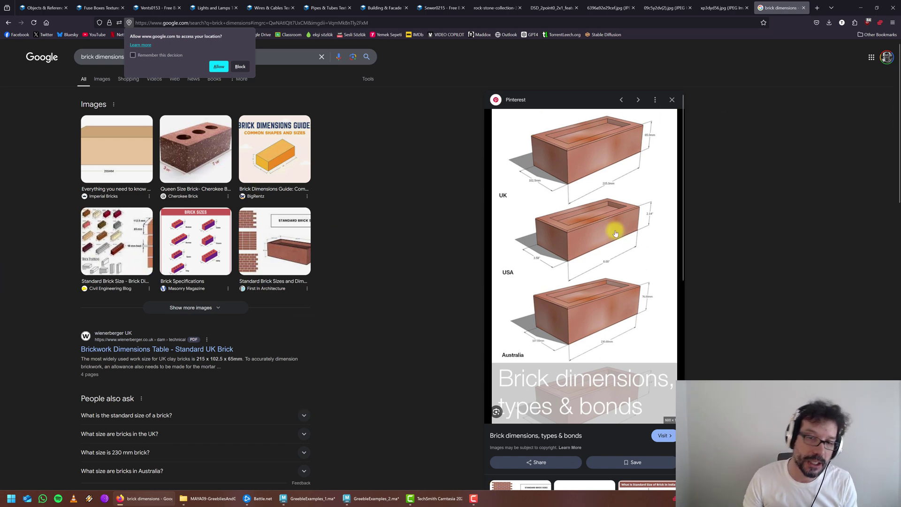
Step: Return to Maya's GreebleExamples_2 scene and set the cube's height to 5, width to 20 and depth to 10
click(309, 498)
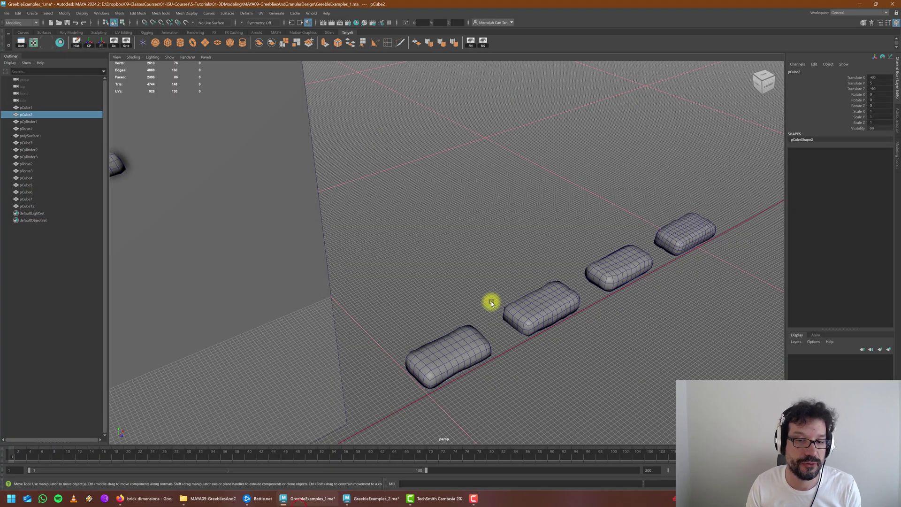
click(373, 498)
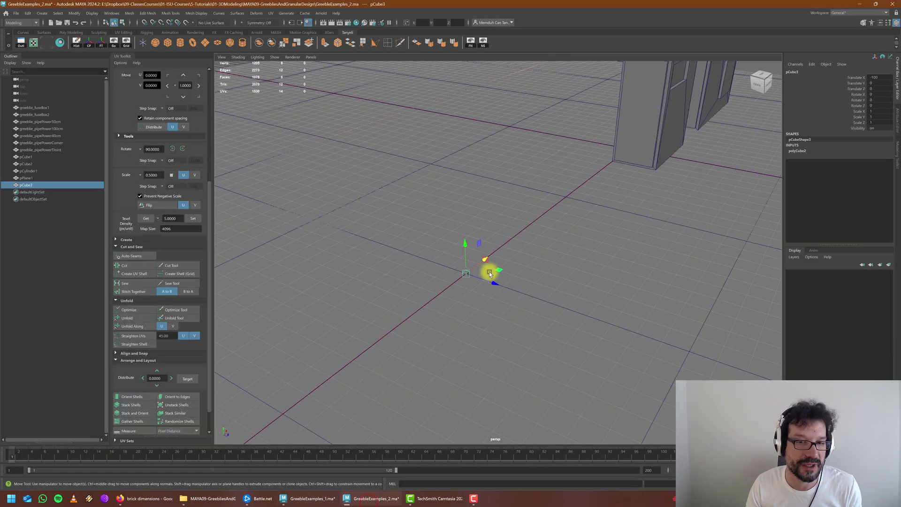
alt+drag(487, 274, 477, 262)
alt+middle_drag(477, 264, 482, 302)
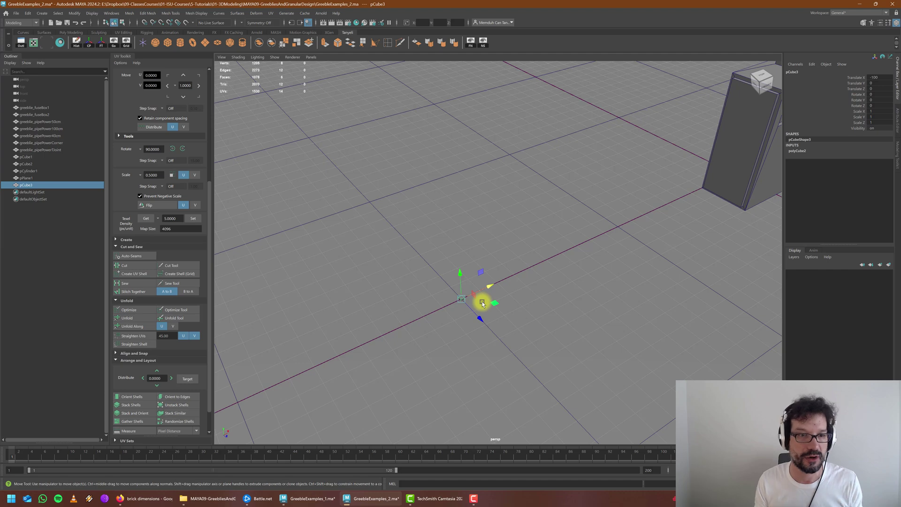
click(800, 151)
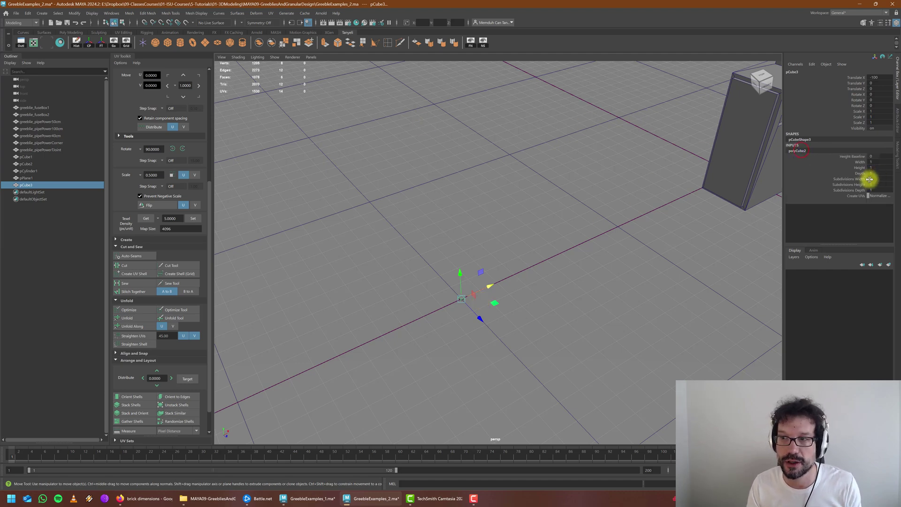
key(Return)
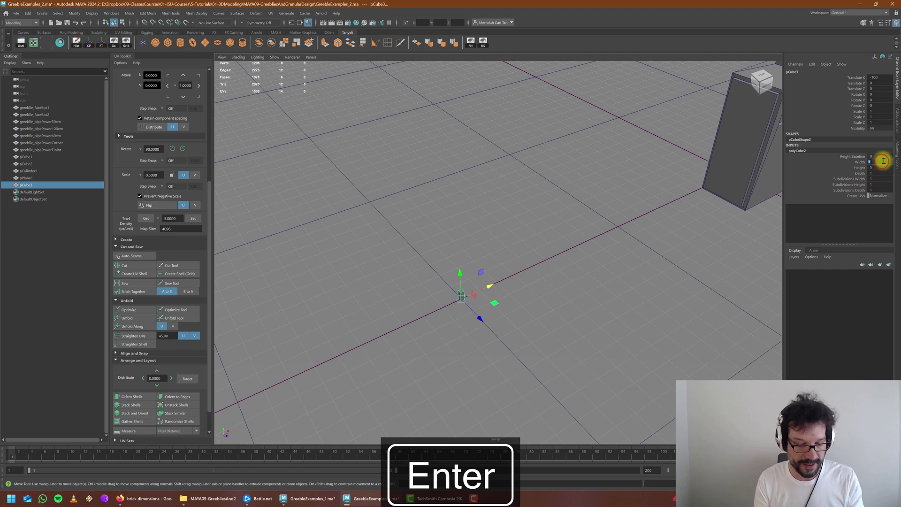
text(20)
key(Return)
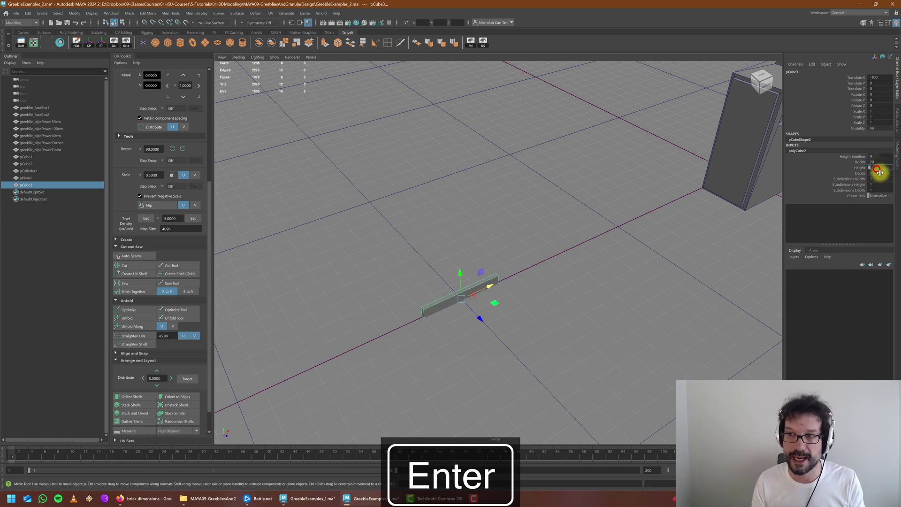
text(10)
key(Return)
Step: Set the grid subdivisions to 100 in the grid options
alt+drag(480, 349, 542, 314)
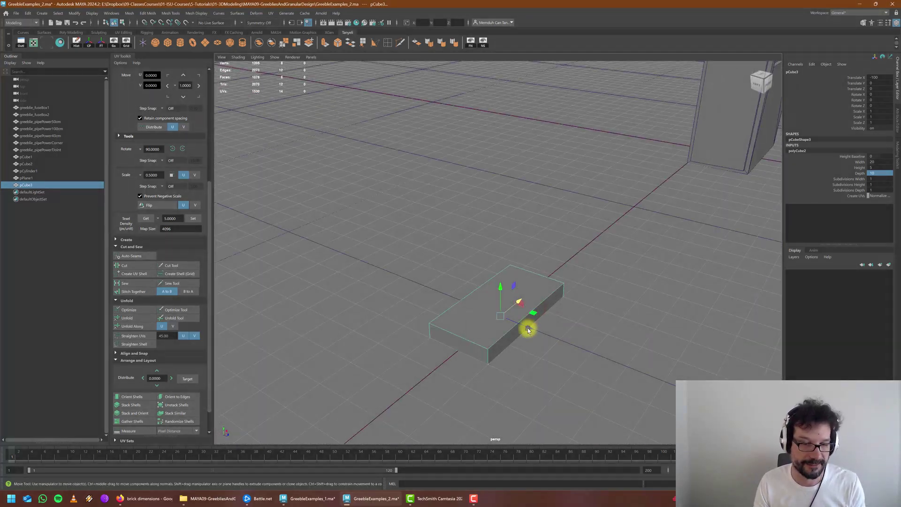
click(125, 42)
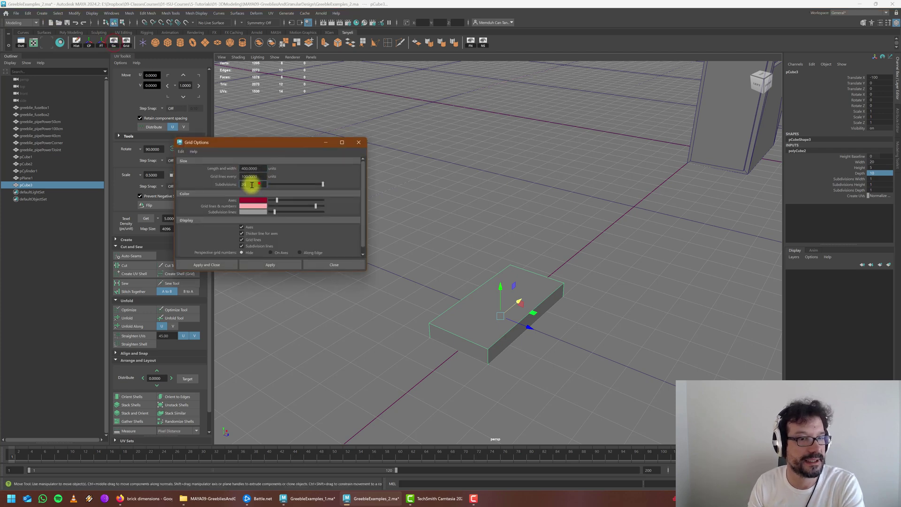
drag(252, 185, 219, 203)
text(100)
click(219, 266)
Step: Raise the brick block to sit on the ground line, setting its Translate Y to 2.5
key(x)
drag(499, 285, 489, 311)
key(space)
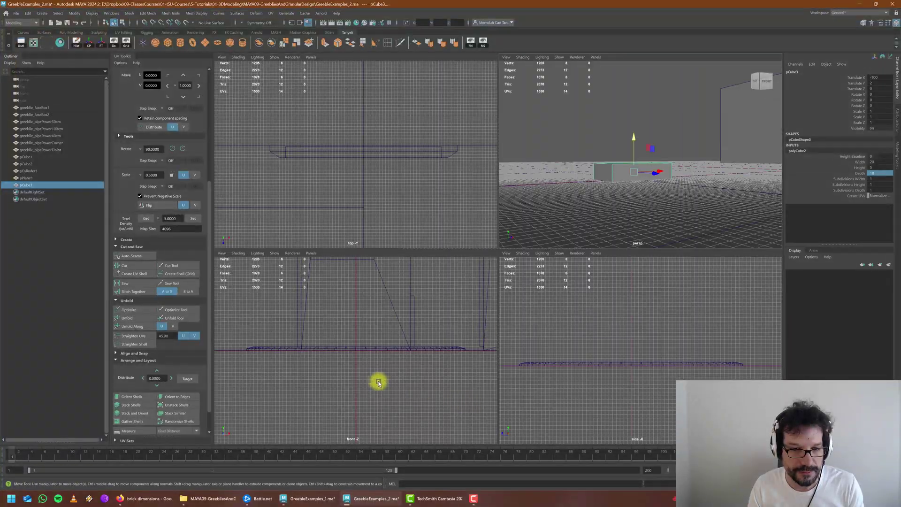
key(space)
key(f)
alt+right_drag(486, 328, 505, 274)
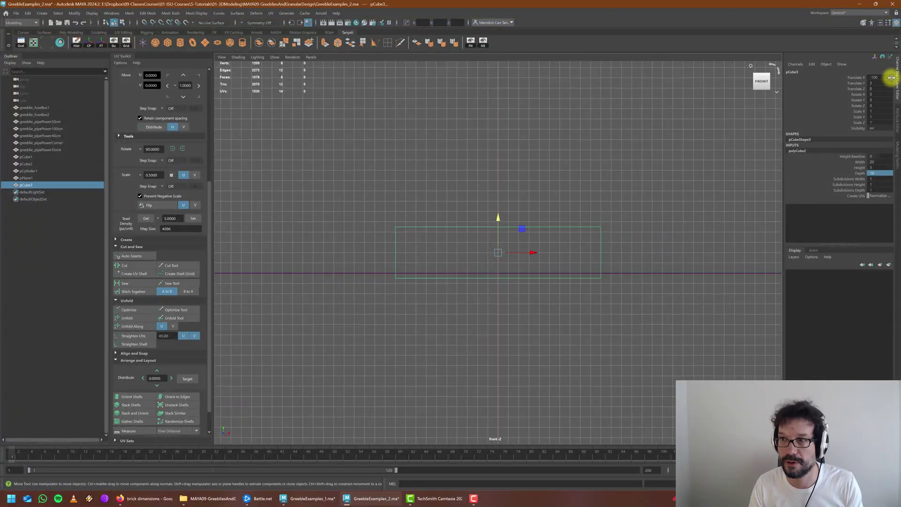
key(Return)
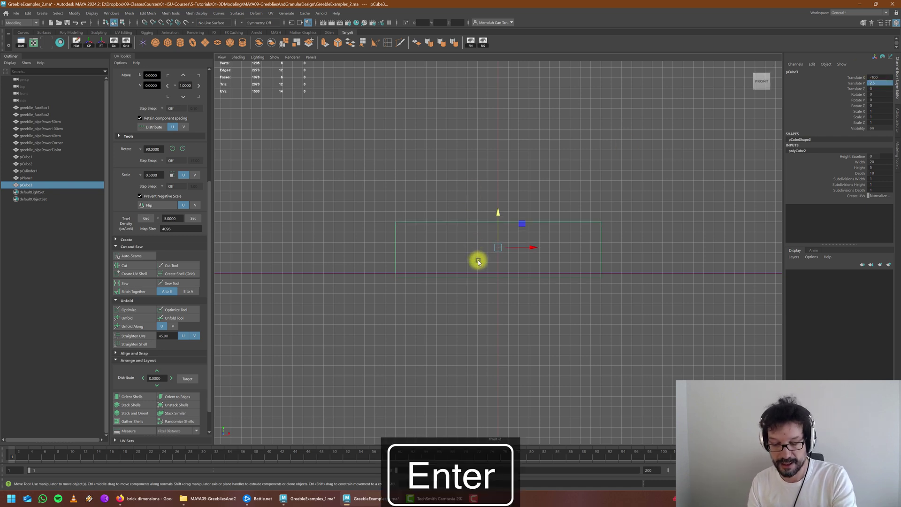
Step: Snap the brick block's pivot down to the centre of its base on the ground line and return to the four-view layout
key(Insert)
drag(497, 213, 517, 278)
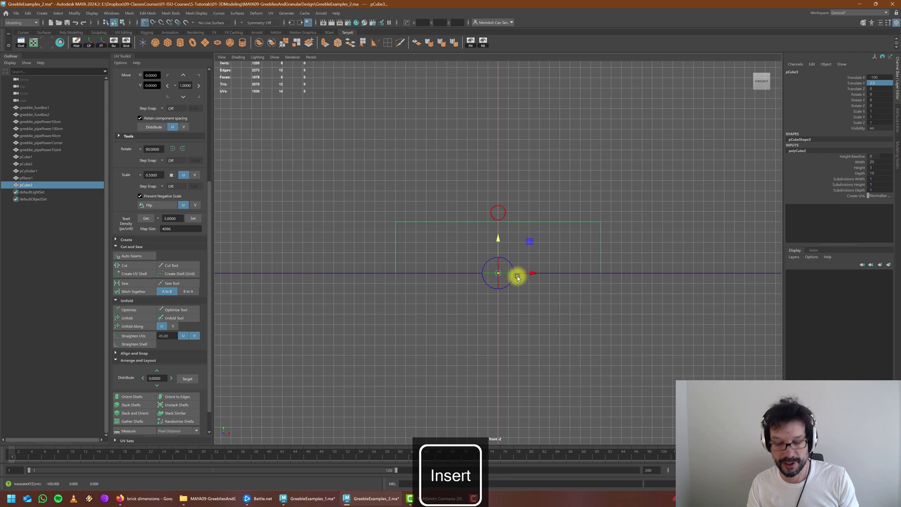
key(space)
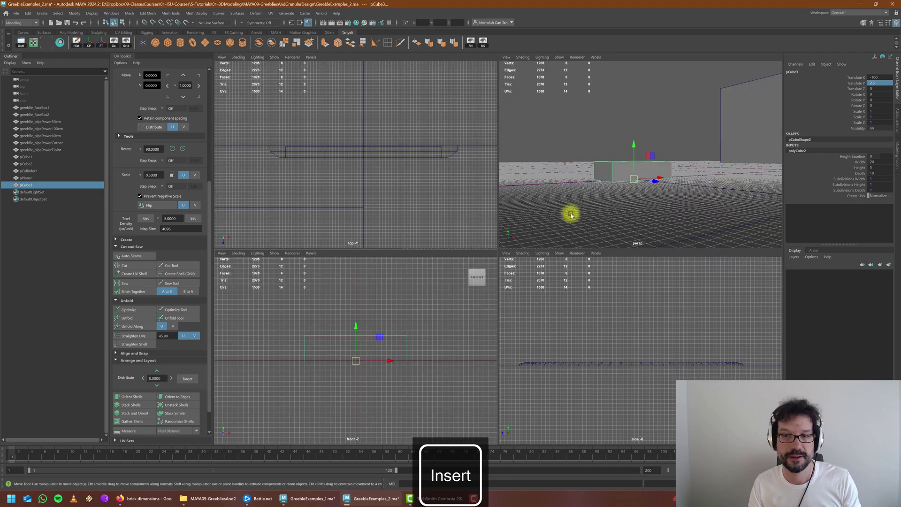
Step: Bevel the brick block's edges in the perspective view and set the bevel Fraction to 0.2
key(space)
alt+drag(537, 236, 487, 293)
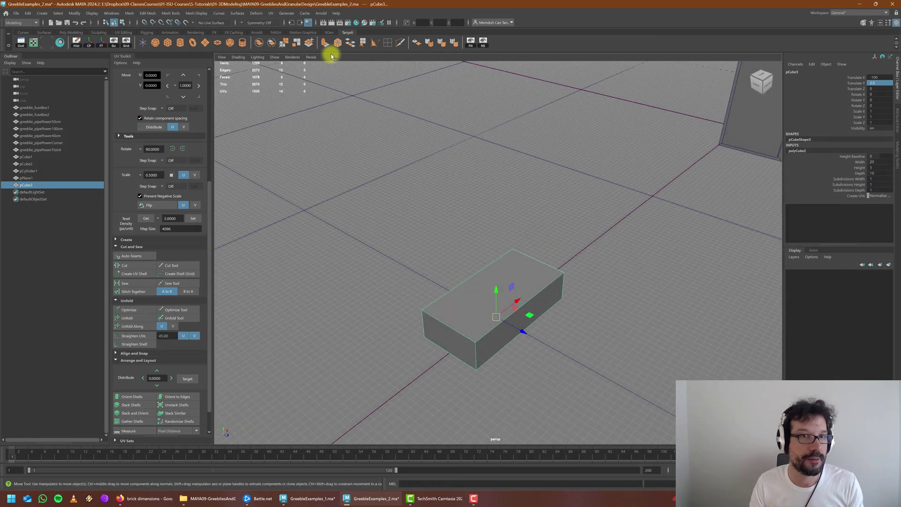
click(338, 44)
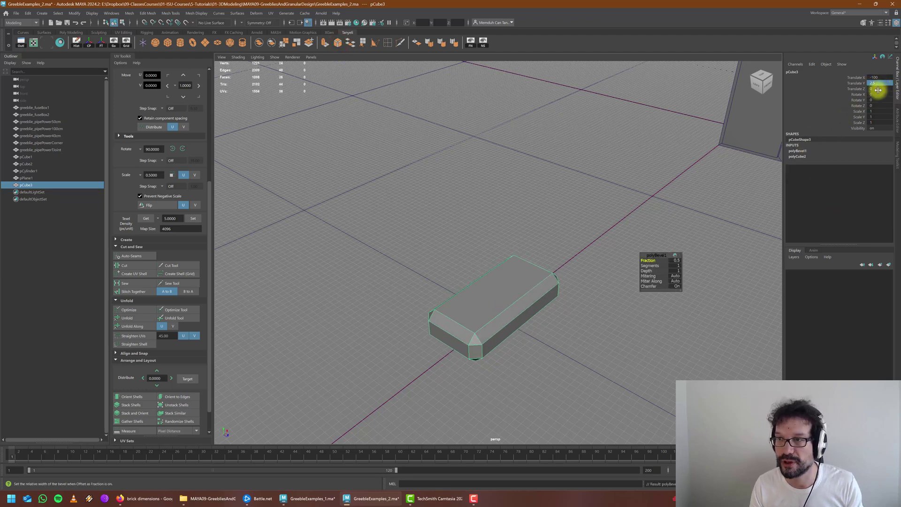
double_click(803, 151)
click(880, 155)
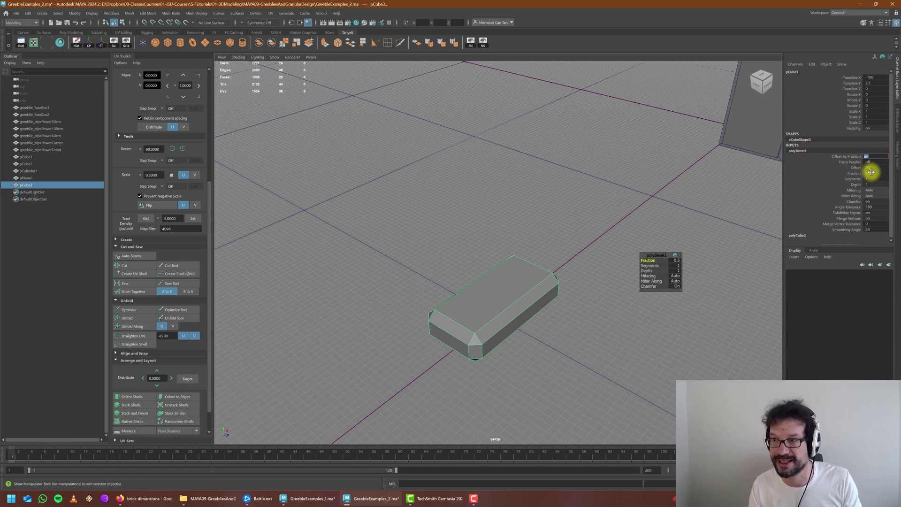
text(0.2)
key(Return)
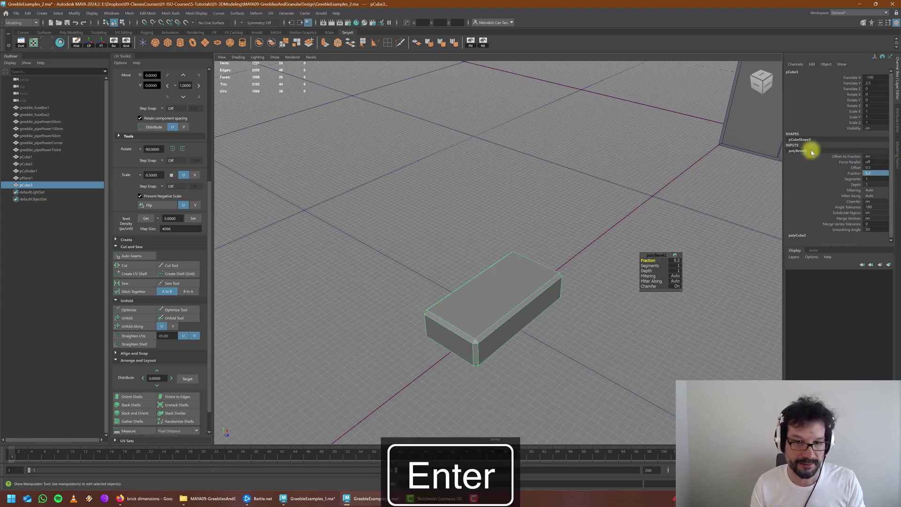
Step: Delete the bevelled brick's construction history and freeze its transformations
alt+drag(549, 308, 473, 268)
right_drag(473, 268, 509, 249)
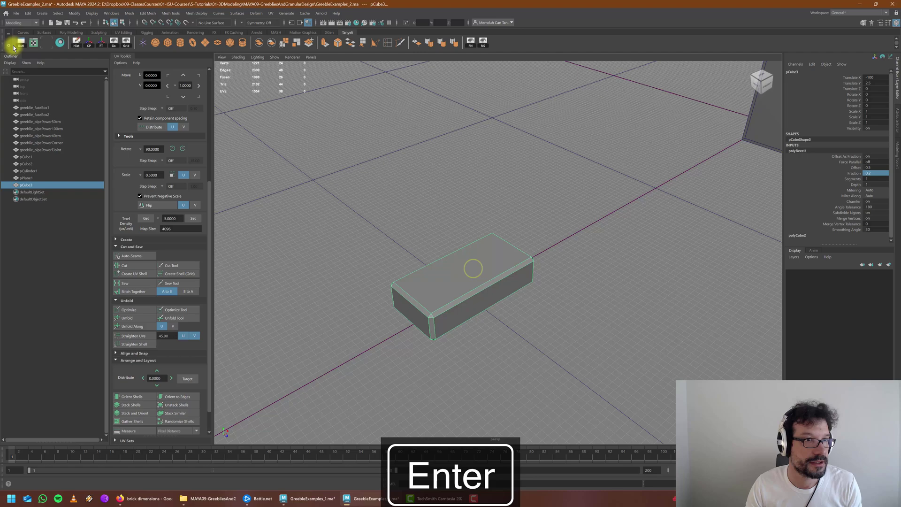
click(77, 44)
key(w)
alt+drag(448, 257, 291, 217)
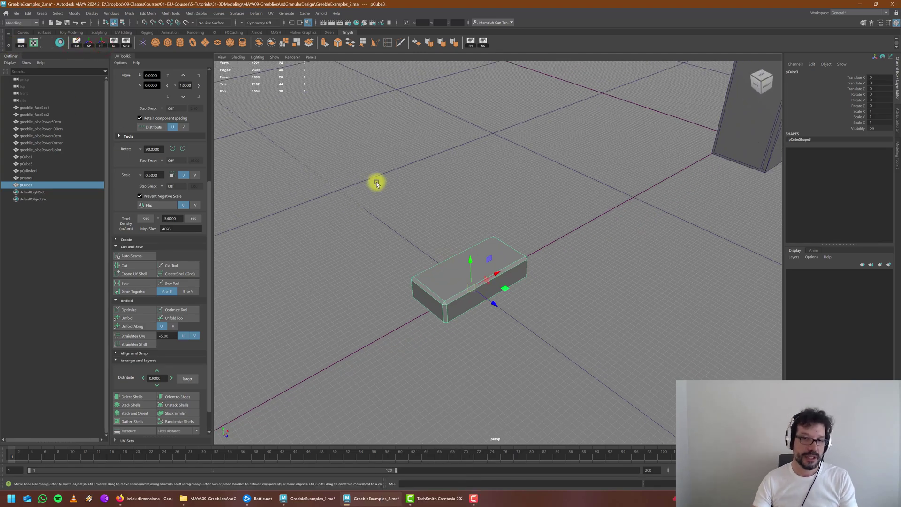
Step: Apply coarser grid subdivisions through the grid options
alt+drag(376, 183, 476, 255)
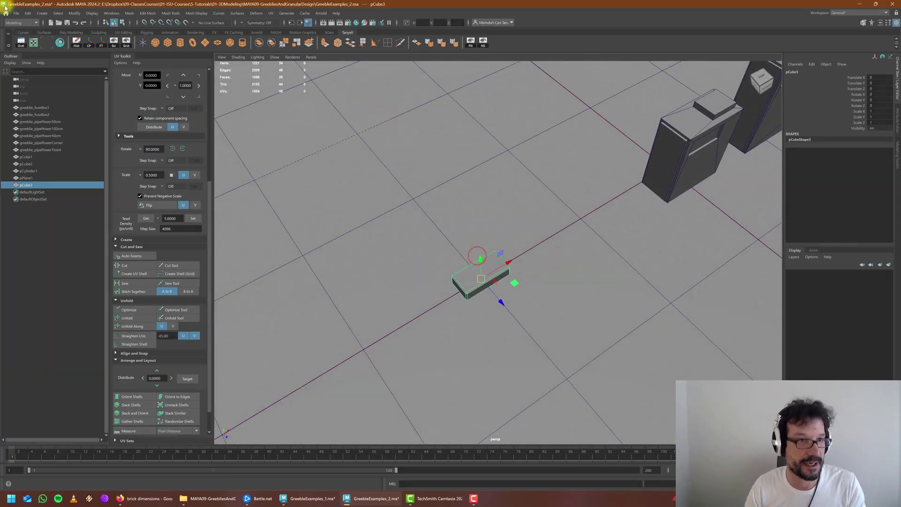
click(126, 42)
click(248, 184)
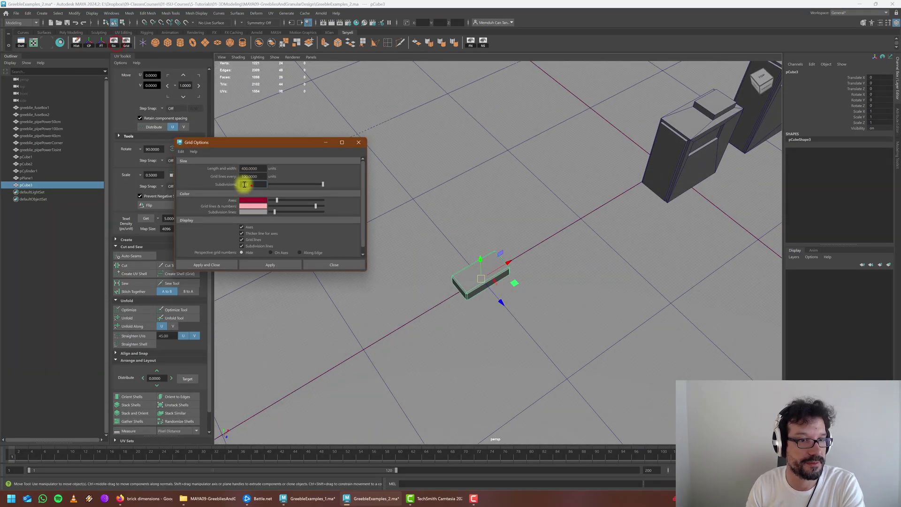
click(223, 261)
Step: Duplicate the brick, move the copy along X to Translate X -30 and reselect the original brick
alt+drag(456, 305, 474, 308)
key(ctrl+d)
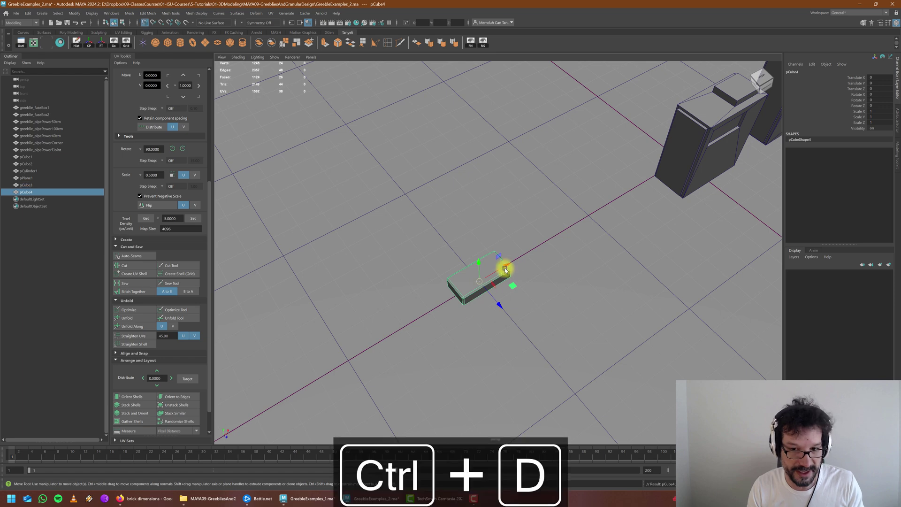
drag(504, 270, 396, 333)
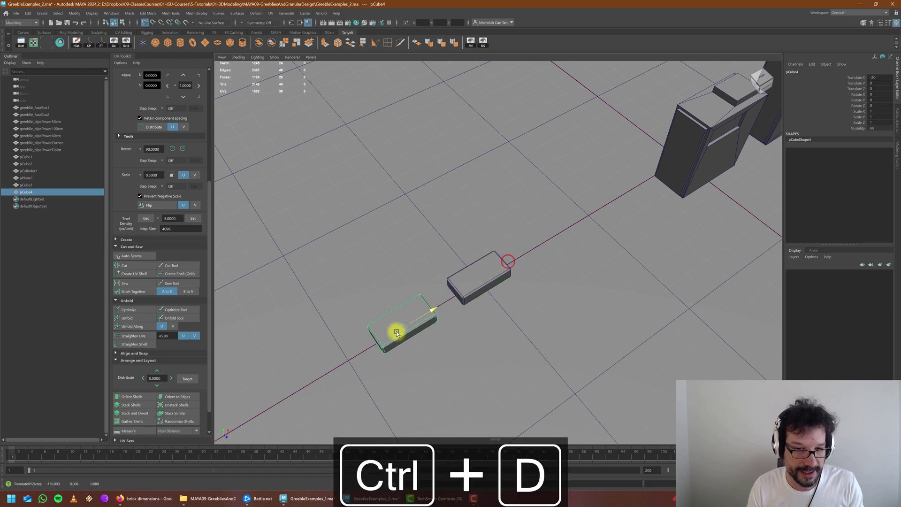
click(483, 283)
alt+drag(482, 283, 433, 294)
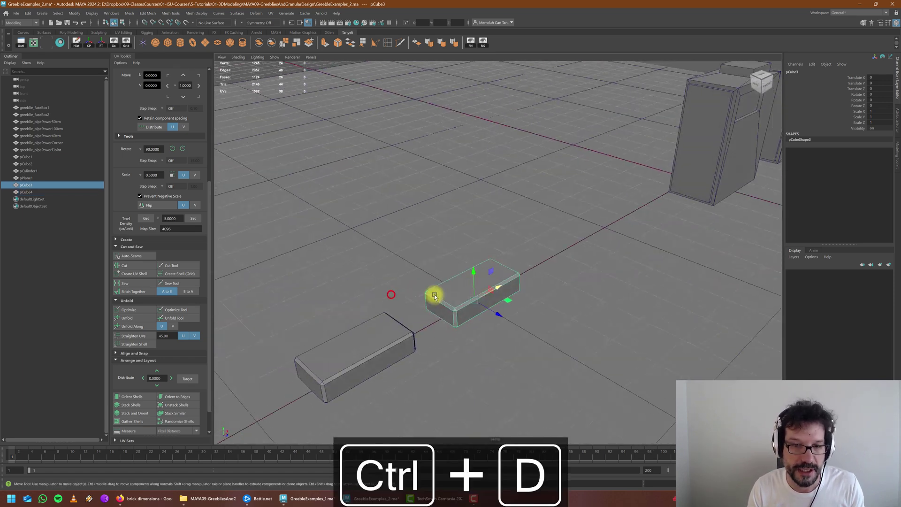
scroll(432, 294, up, 3)
click(144, 14)
mouse_move(129, 13)
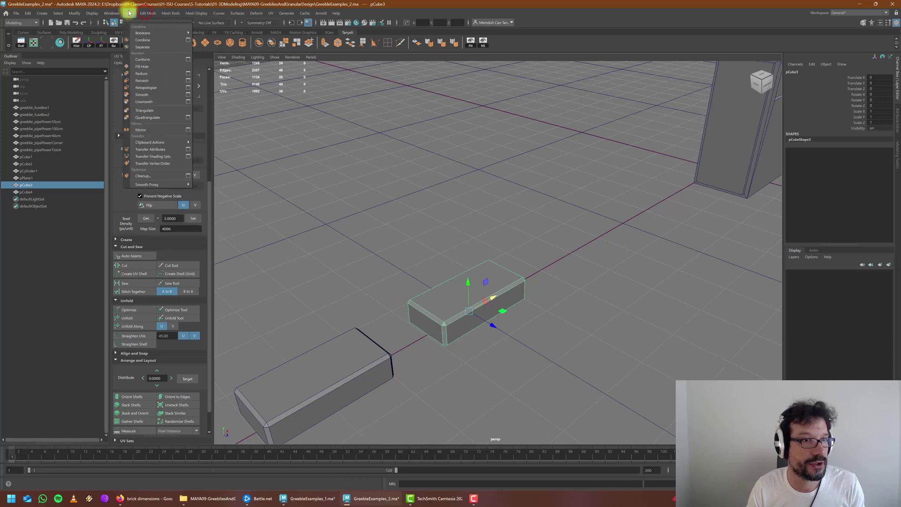
click(195, 84)
drag(318, 137, 233, 51)
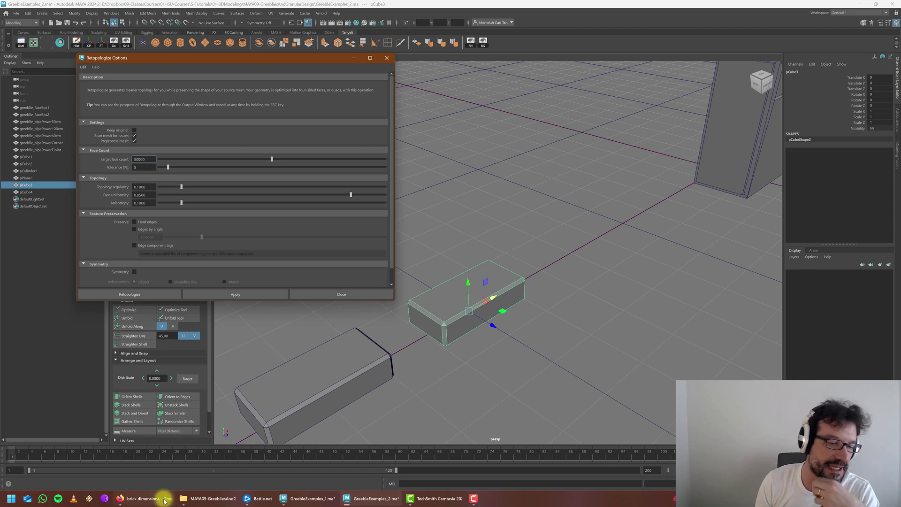
Step: Compare the three-hole bricks in the browser's xp3dyd56.jpg reference with the rounded blocks in Maya's GreebleExamples_1 scene and return to GreebleExamples_2
click(144, 499)
click(610, 4)
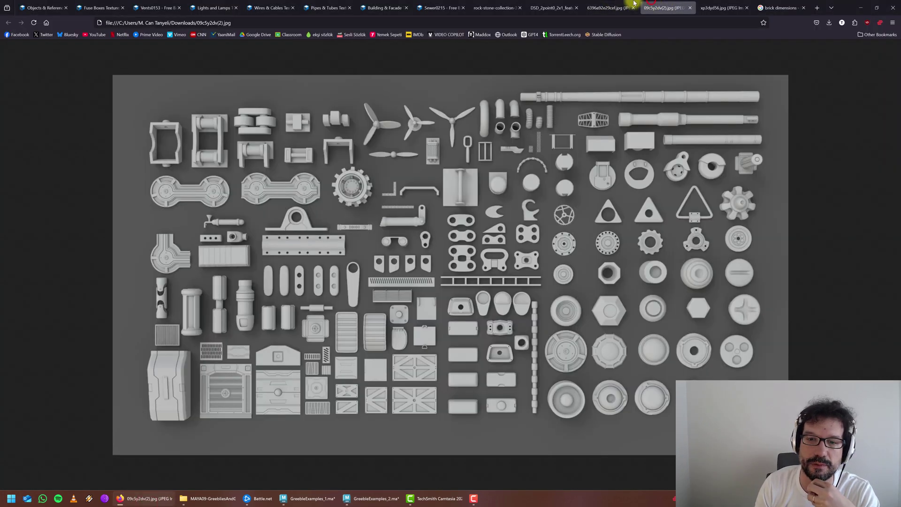
click(652, 4)
click(732, 4)
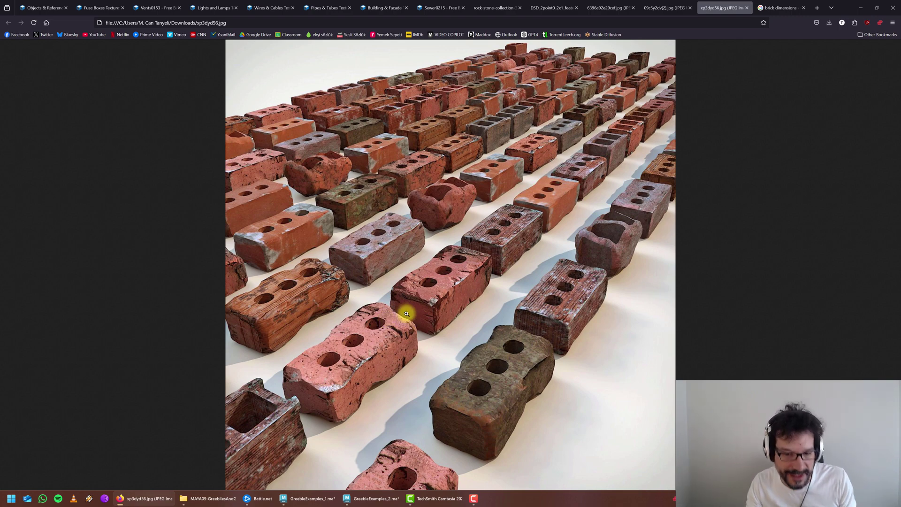
mouse_move(394, 499)
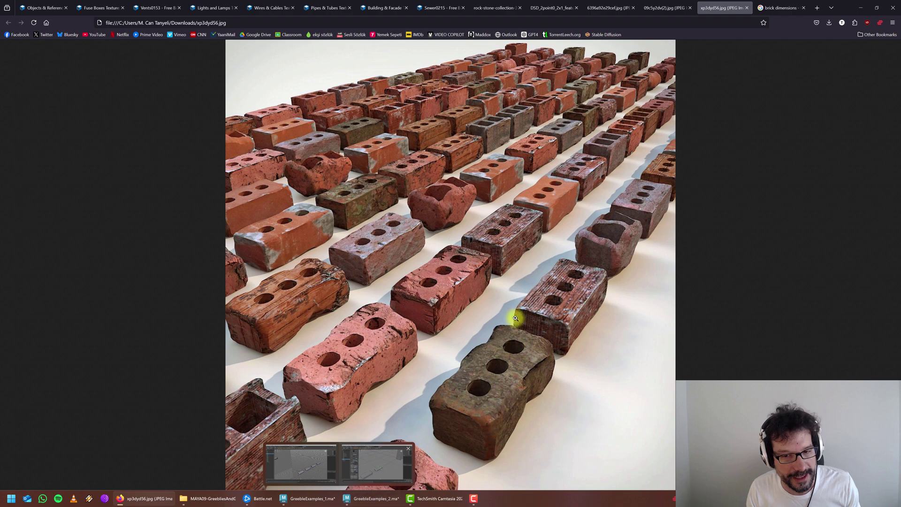
mouse_move(364, 504)
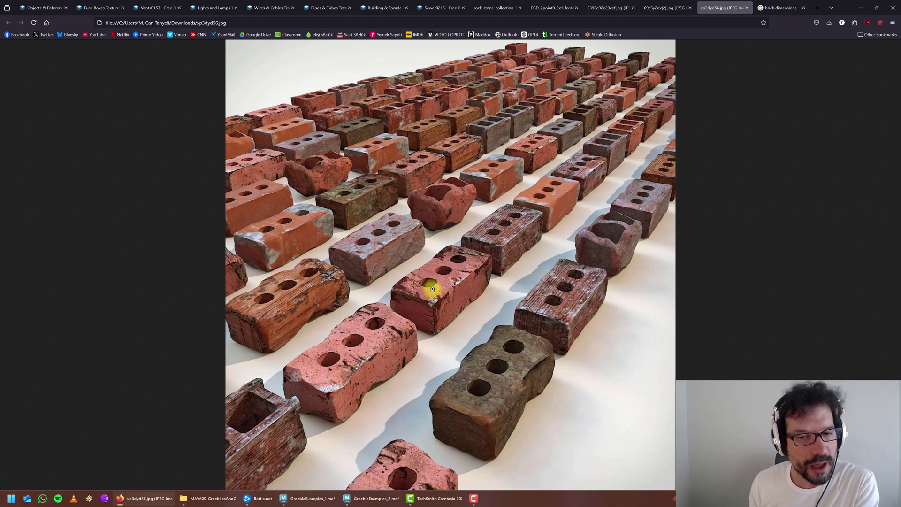
click(308, 498)
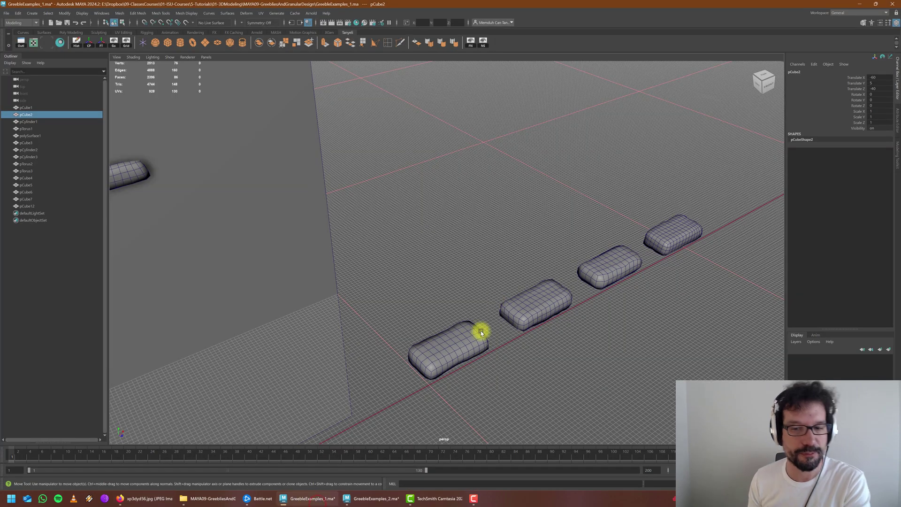
click(141, 498)
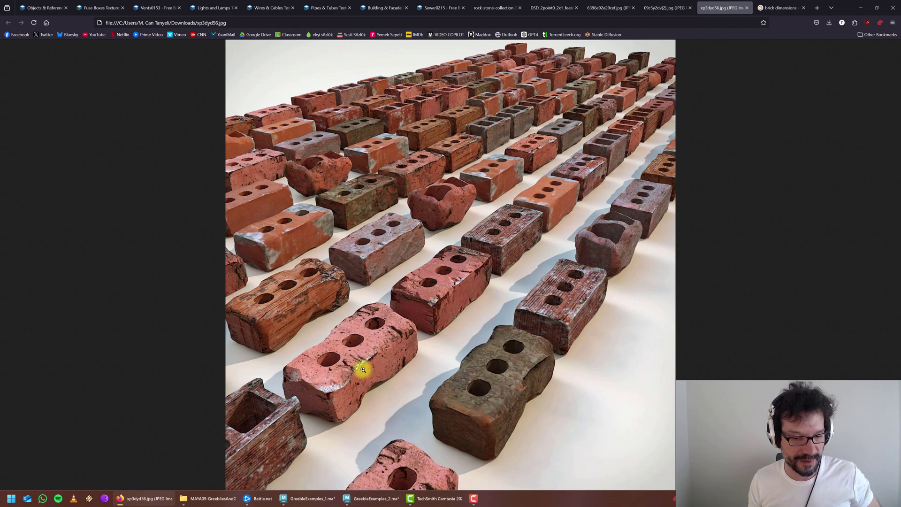
click(376, 498)
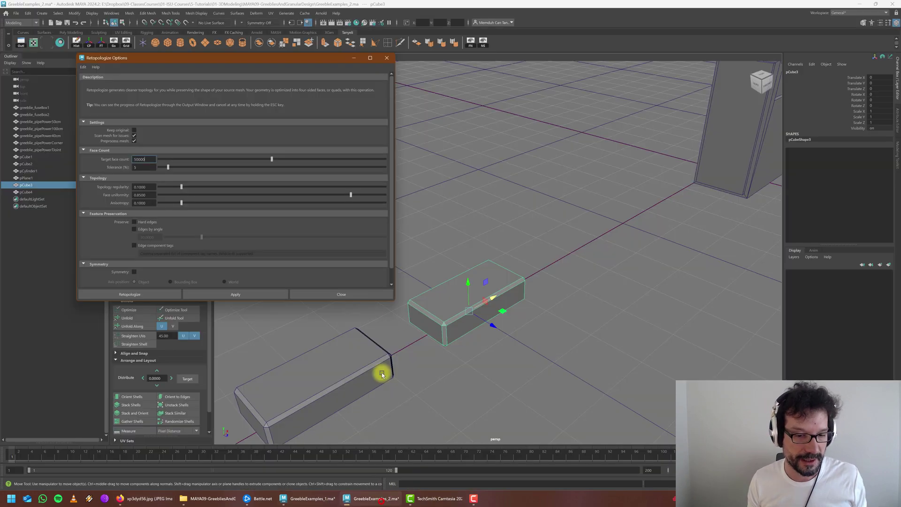
Step: Close the Retopologize options, duplicate the original brick and move the copy along X to Translate X 30
alt+drag(446, 263, 521, 296)
click(391, 60)
alt+drag(523, 244, 432, 269)
alt+middle_drag(432, 269, 415, 320)
key(ctrl+d)
drag(417, 295, 559, 278)
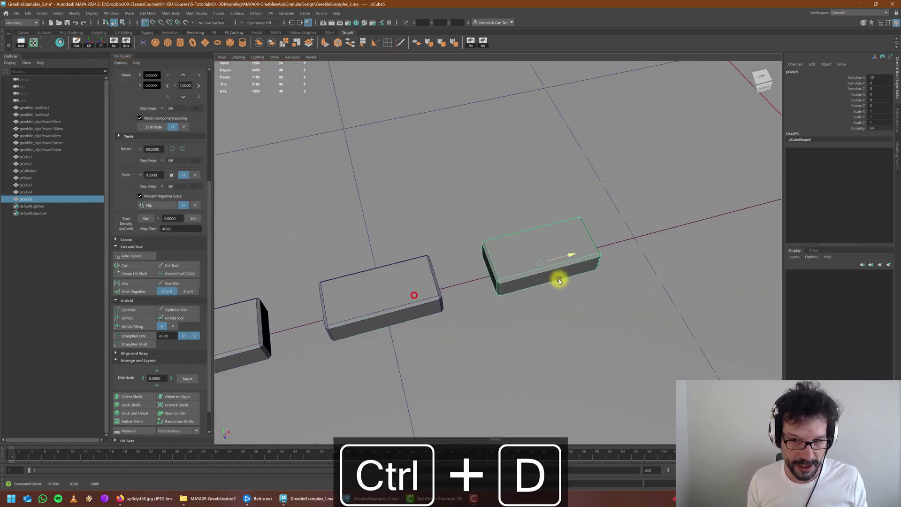
alt+middle_drag(559, 277, 517, 294)
scroll(460, 290, up, 3)
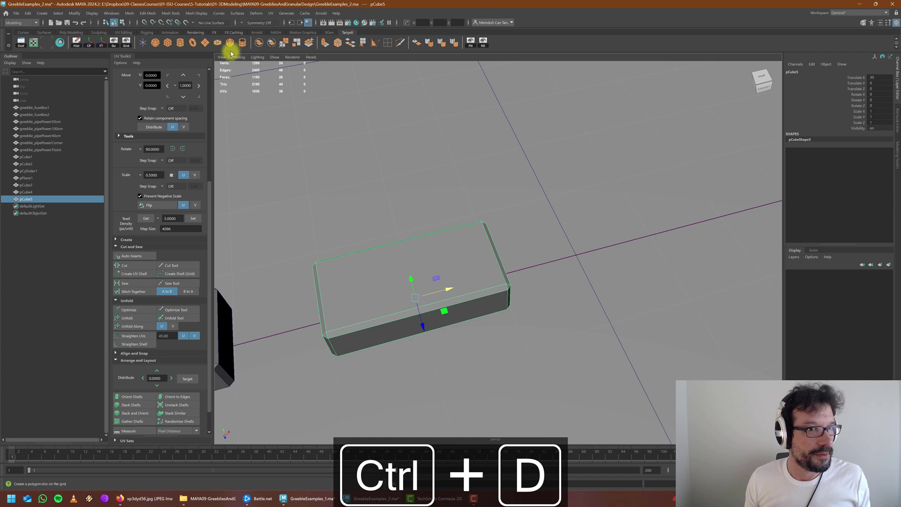
Step: Create a polygon cylinder and centre it on the newest brick copy in the top view at Translate X -70
click(180, 42)
key(space)
key(space)
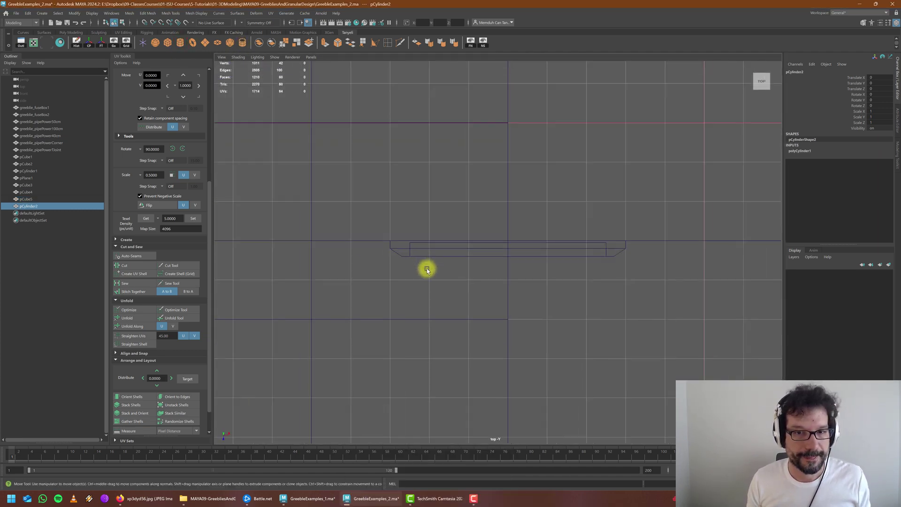
scroll(443, 296, down, 10)
drag(407, 242, 344, 239)
scroll(341, 239, up, 2)
scroll(340, 239, up, 5)
alt+middle_drag(314, 251, 537, 306)
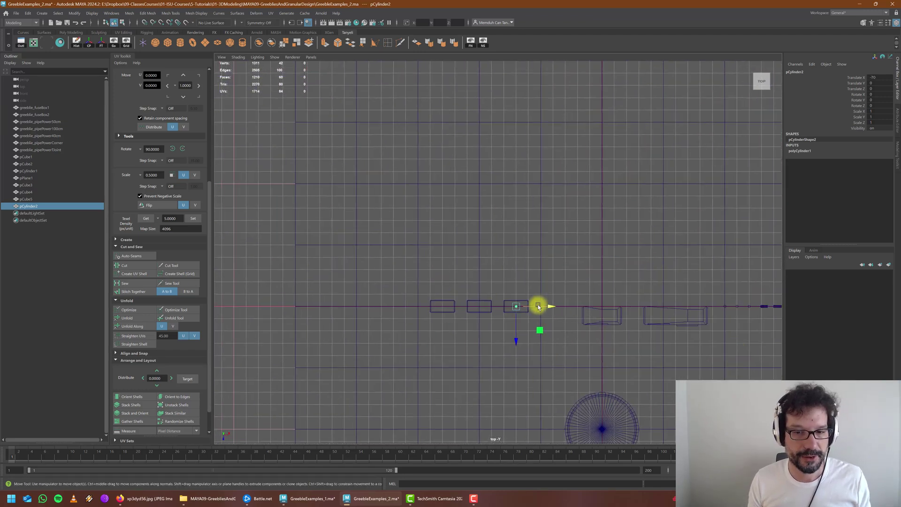
scroll(536, 307, up, 7)
scroll(520, 311, up, 1)
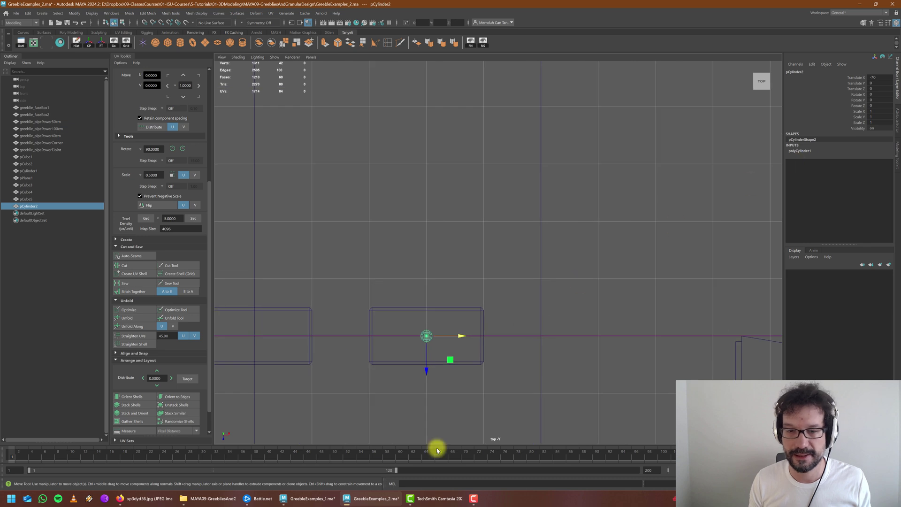
Step: Set the cylinder's Subdivisions Axis to 8 and its radius to 2
click(806, 150)
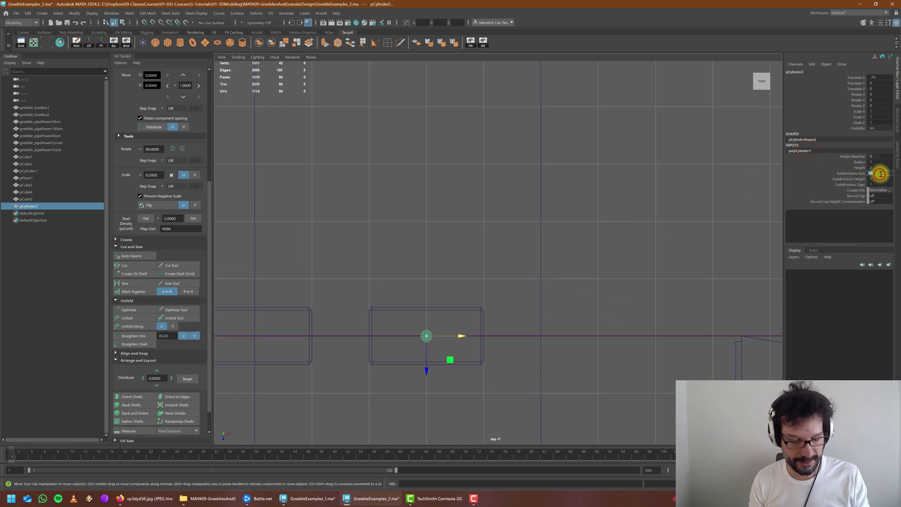
text(8)
key(Return)
scroll(514, 356, up, 4)
scroll(488, 356, down, 1)
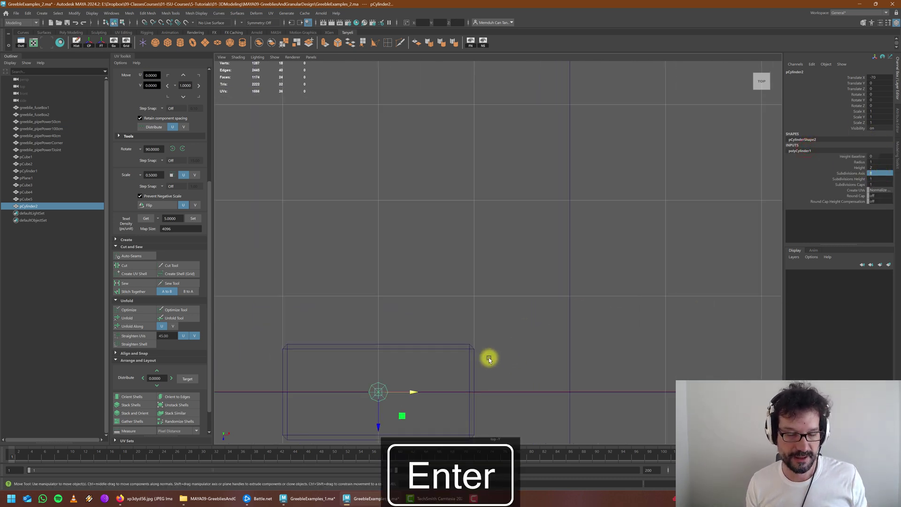
alt+middle_drag(489, 357, 539, 233)
scroll(539, 233, up, 2)
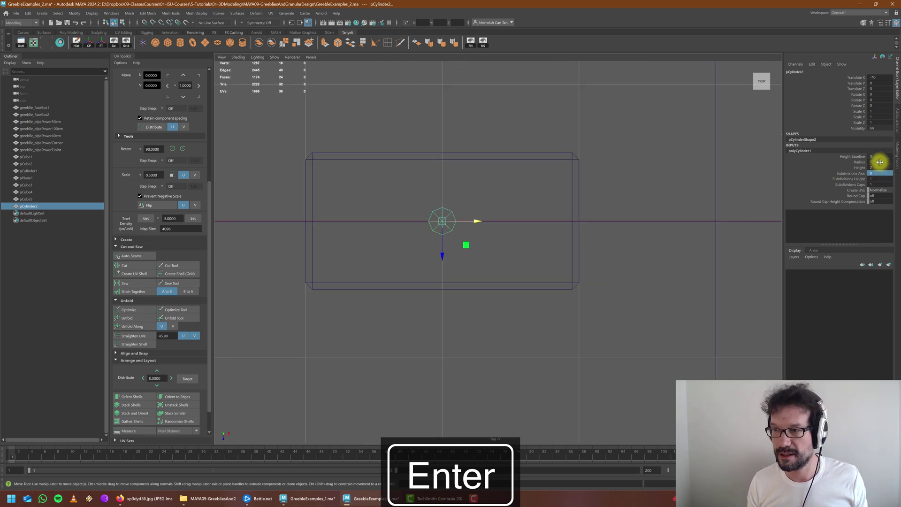
text(1.5)
key(Return)
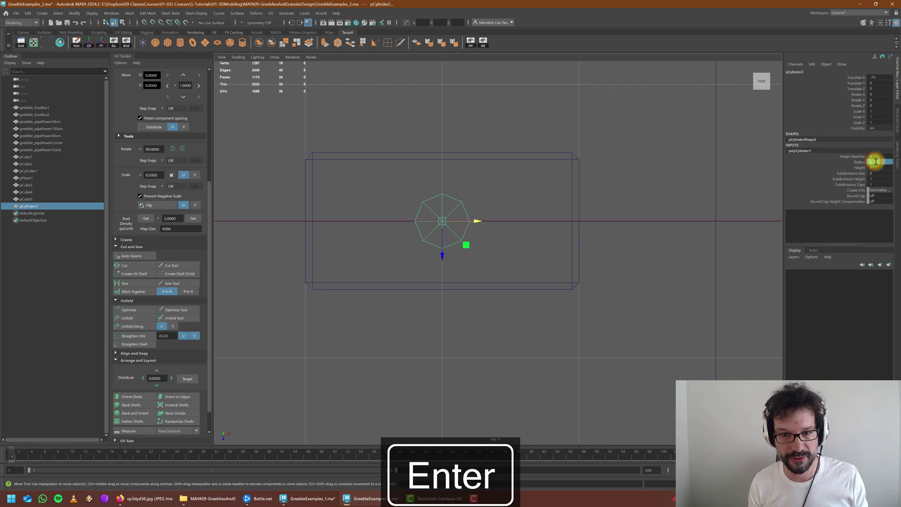
Step: Apply finer grid subdivisions through the grid options
alt+middle_drag(483, 257, 514, 284)
click(113, 43)
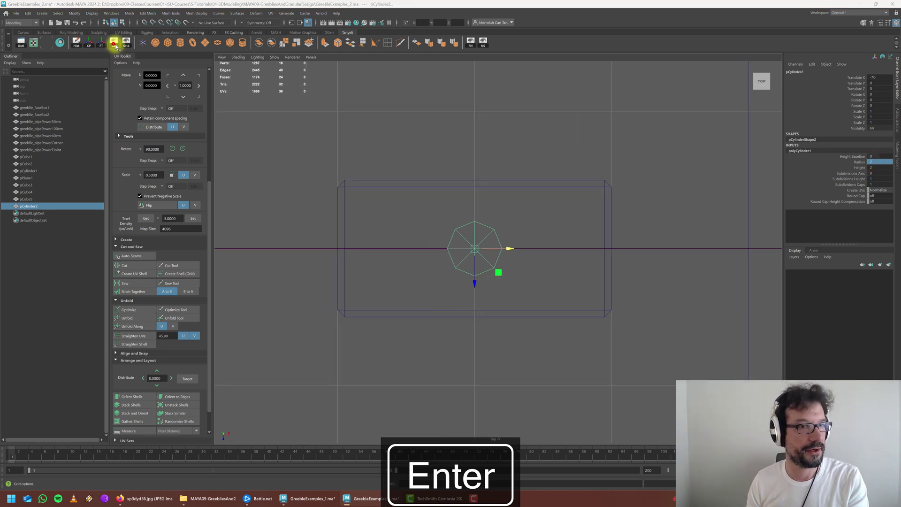
drag(151, 100, 113, 97)
click(121, 176)
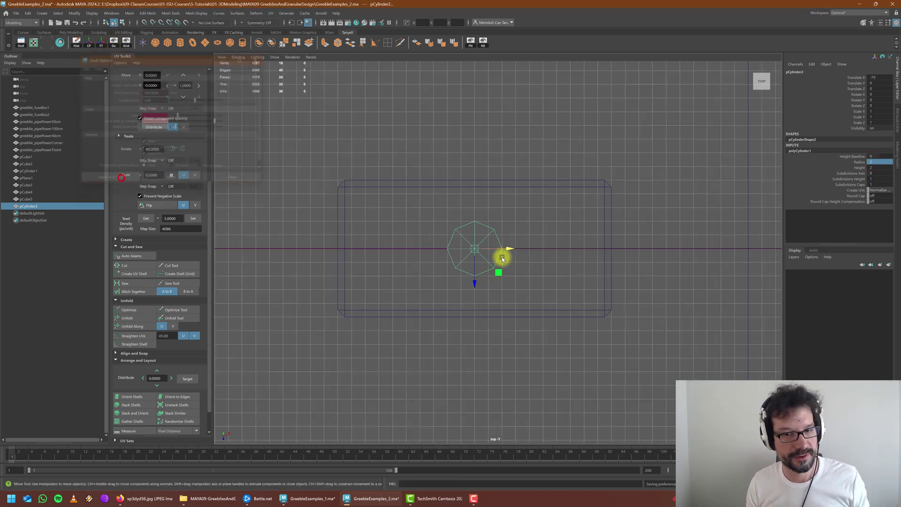
Step: Raise the cylinder inside the brick to Translate Y 3 in the front view
key(space)
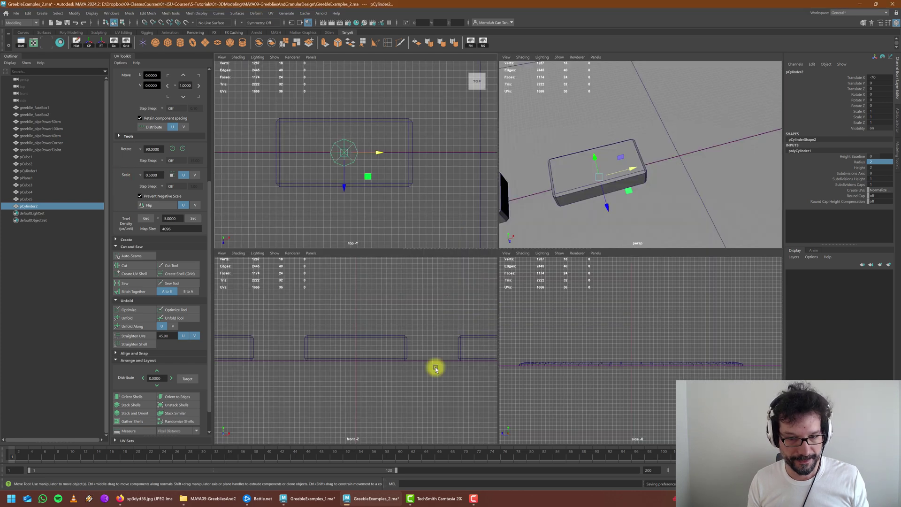
key(f)
scroll(389, 317, down, 10)
scroll(364, 340, up, 4)
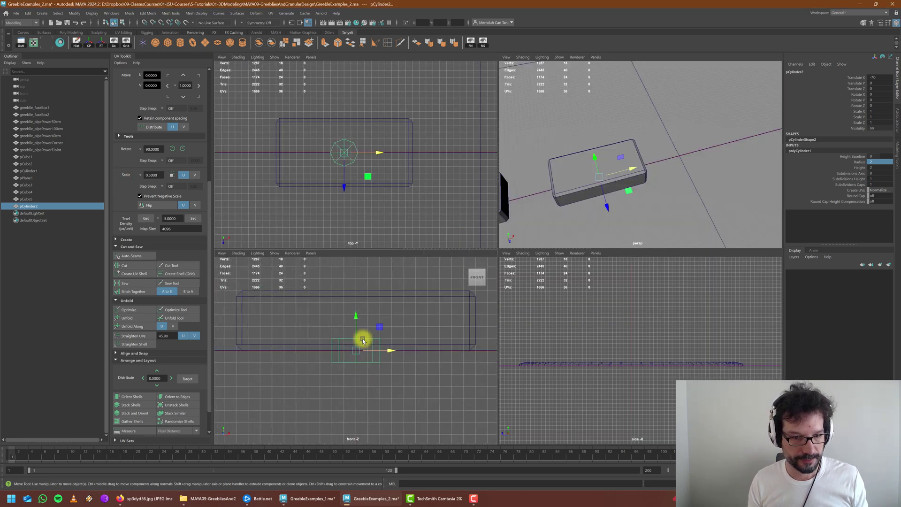
drag(356, 318, 360, 319)
Step: Delete the cylinder's top and bottom cap faces
right_click(335, 311)
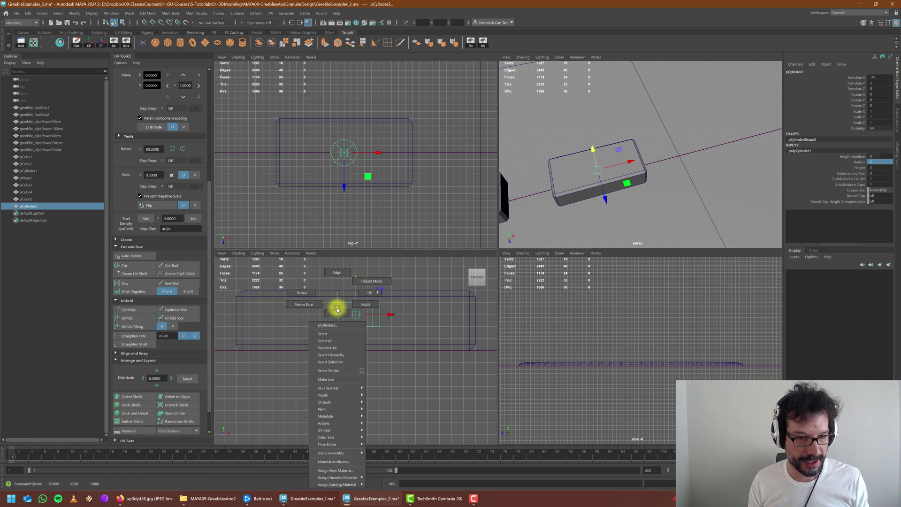
click(336, 311)
click(340, 155)
key(Delete)
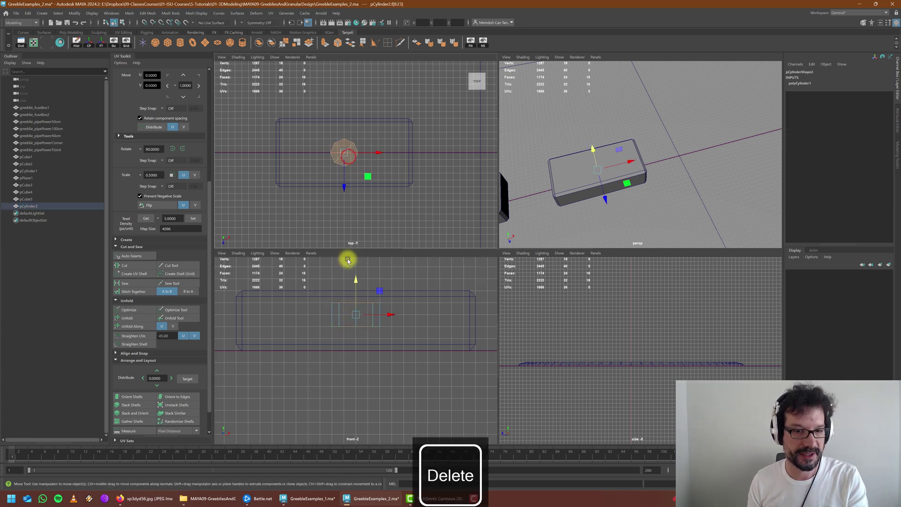
Step: Stretch the open cylinder vertically by grid-snapping its upper vertices to the brick's top and its lower vertices to the brick's base
right_drag(346, 302, 309, 288)
drag(309, 290, 424, 314)
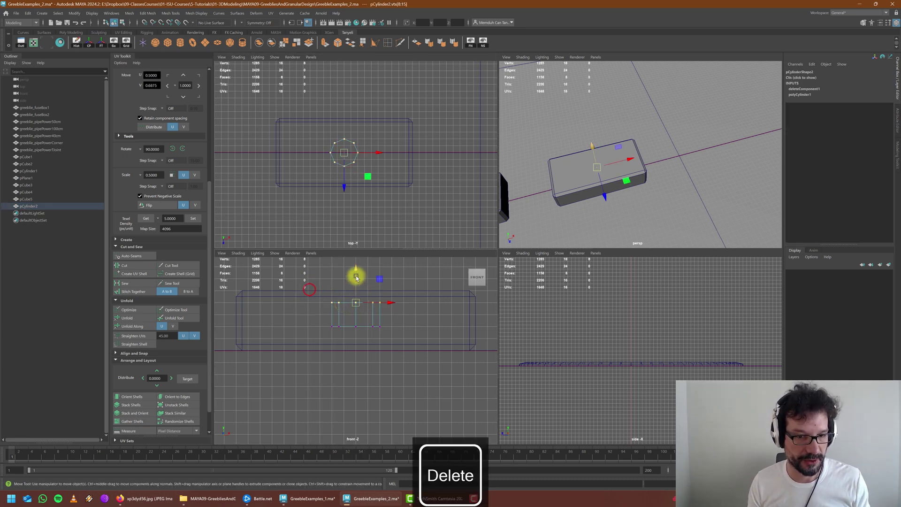
key(x)
drag(356, 269, 361, 293)
drag(311, 316, 417, 333)
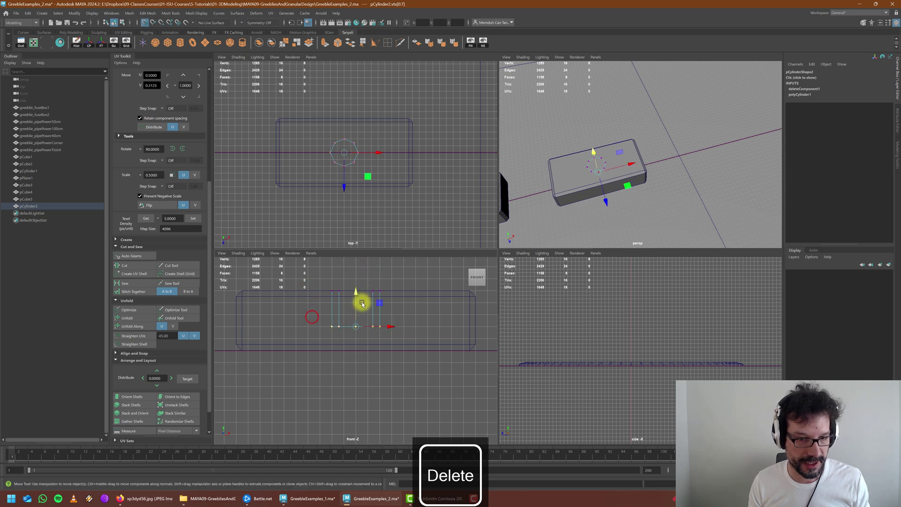
drag(358, 295, 356, 346)
Step: Delete the brick's top face in the perspective view
key(space)
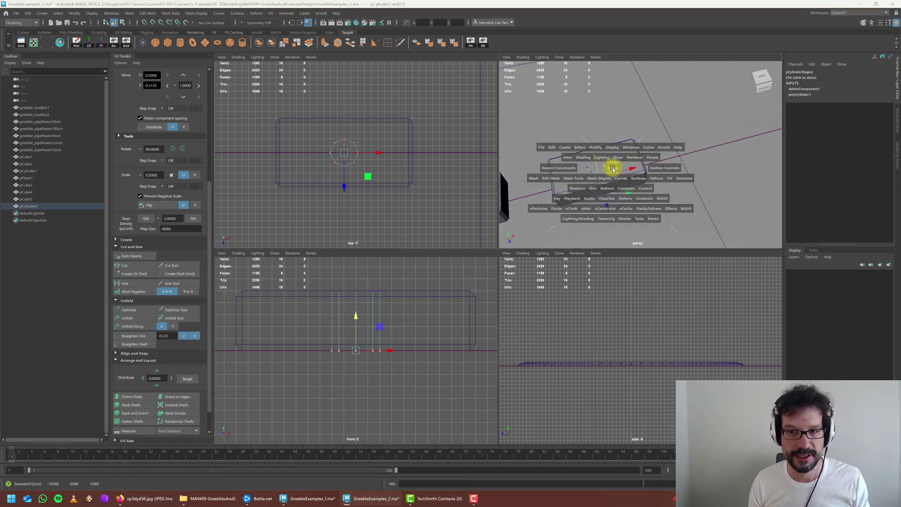
alt+drag(481, 256, 428, 259)
click(434, 253)
right_drag(429, 242, 426, 264)
click(421, 258)
key(Delete)
Step: Extrude the cylinder's upper edge loop and scale it outward into a flat ring around the hole
right_drag(487, 291, 472, 258)
click(486, 289)
double_click(470, 280)
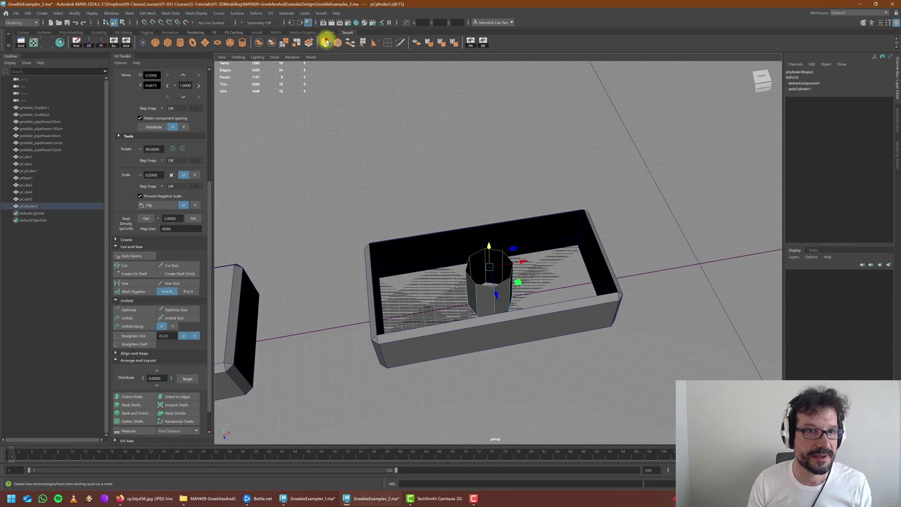
click(325, 41)
key(r)
mouse_move(517, 282)
mouse_down()
mouse_move(527, 287)
mouse_move(522, 296)
mouse_up()
Step: Return the cylinder to object mode and reverse its normals
right_drag(472, 269, 498, 204)
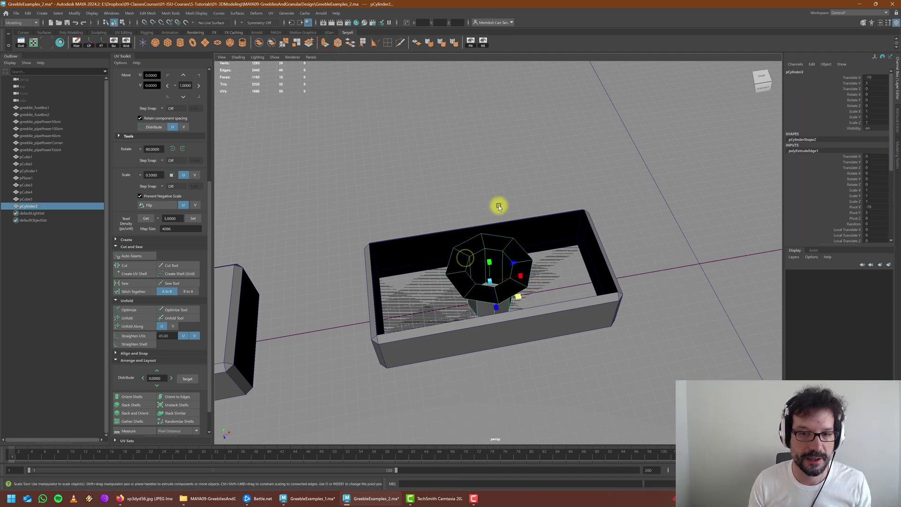
click(417, 43)
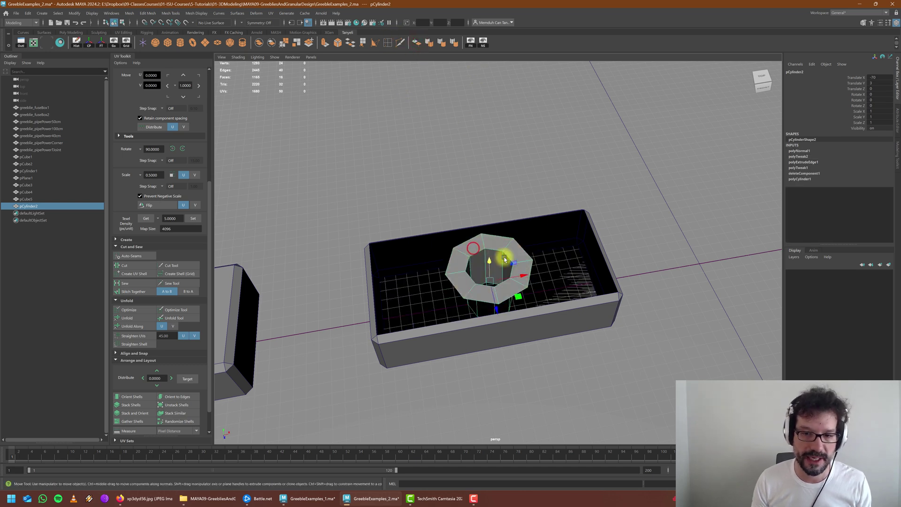
alt+drag(568, 292, 542, 287)
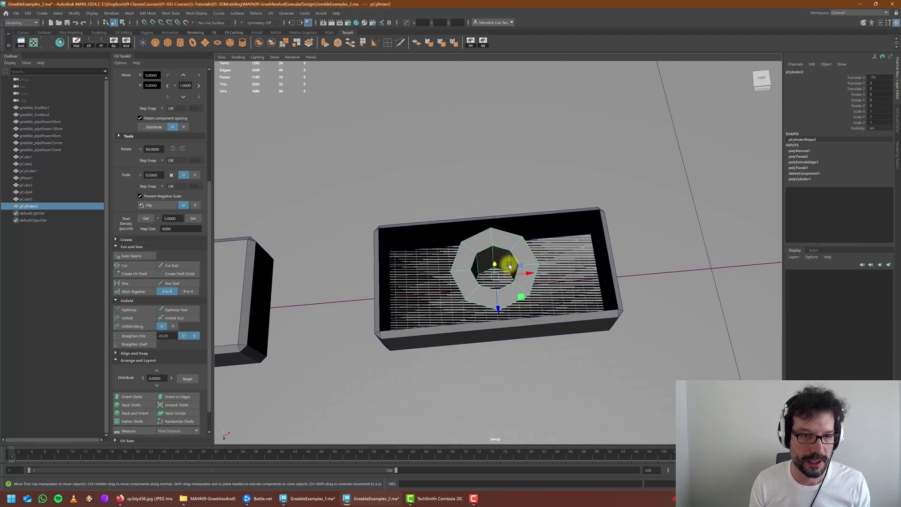
Step: In the top view, grid-snap the ring's outer vertices on the -X and front sides to the outline of an 8 by 8 square
key(space)
key(space)
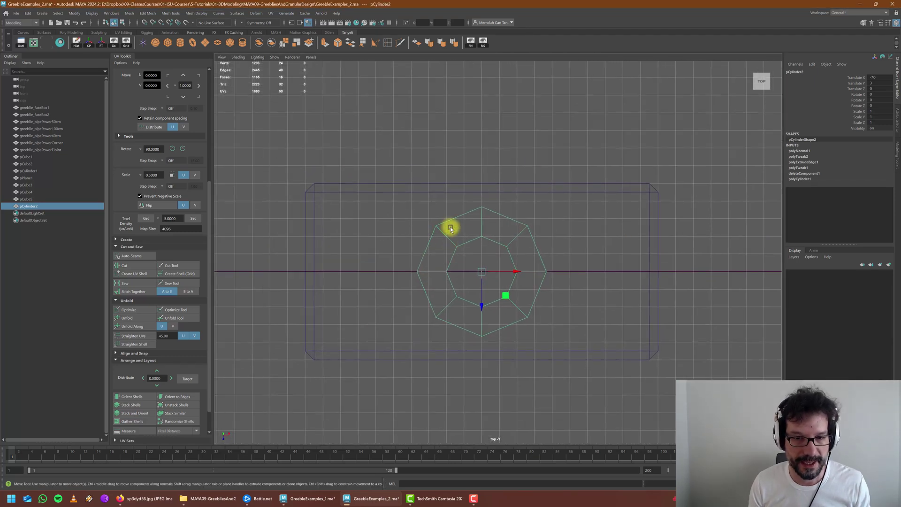
right_drag(439, 230, 399, 236)
drag(410, 215, 448, 237)
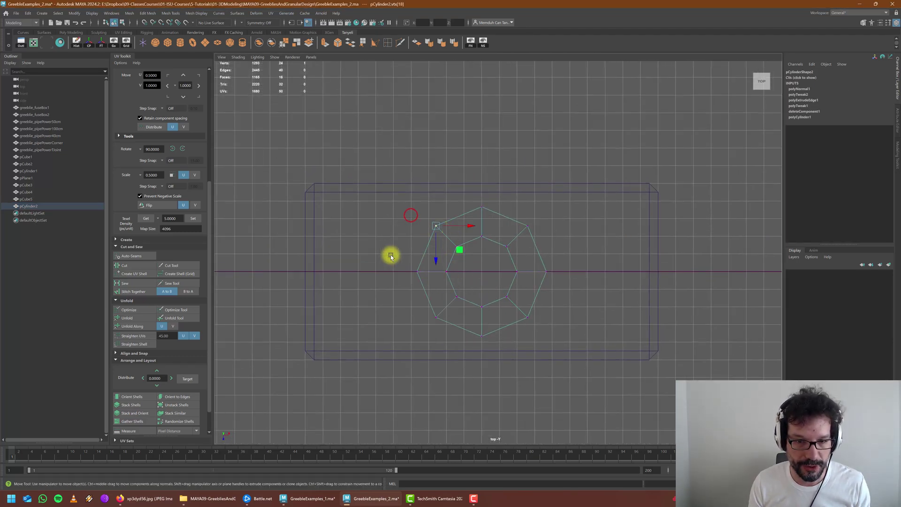
mouse_move(395, 257)
mouse_down()
mouse_move(439, 284)
mouse_move(395, 273)
mouse_up()
key(x)
drag(420, 308, 413, 351)
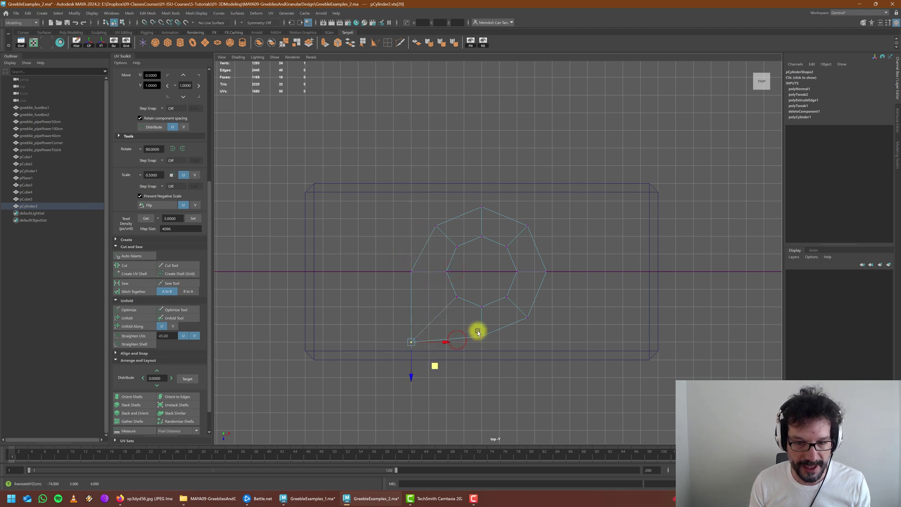
mouse_move(475, 329)
mouse_down()
mouse_move(497, 344)
mouse_move(487, 342)
mouse_up()
drag(524, 310, 551, 341)
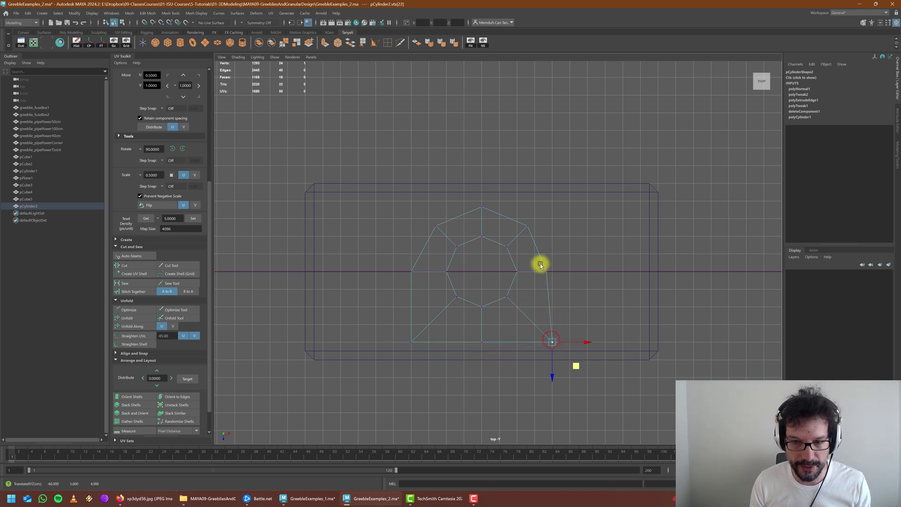
Step: Grid-snap the remaining outer ring vertices on the +X and back sides to complete the square outline
drag(537, 263, 557, 270)
drag(524, 219, 555, 199)
drag(460, 202, 480, 200)
mouse_move(422, 214)
mouse_down()
mouse_move(456, 239)
mouse_move(417, 219)
mouse_move(418, 210)
mouse_up()
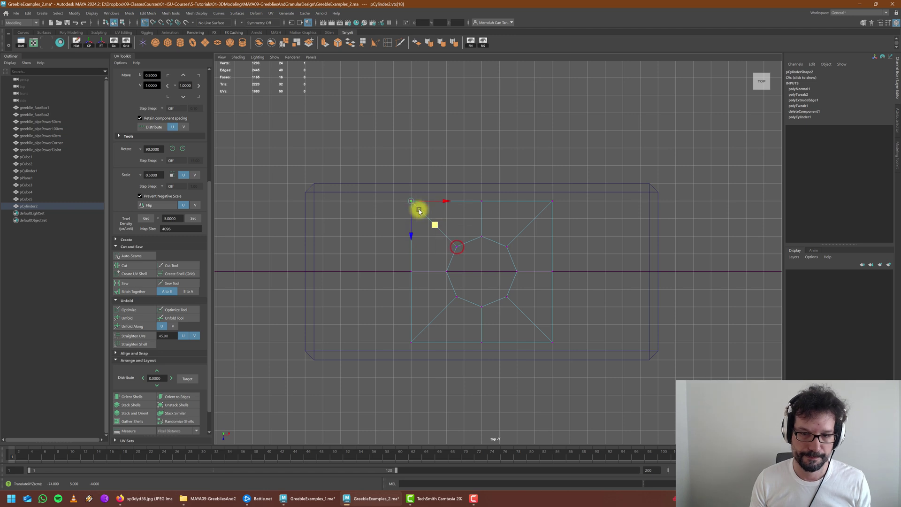
Step: Duplicate the square hole piece and move the copy to Translate X -76
right_drag(486, 235, 512, 232)
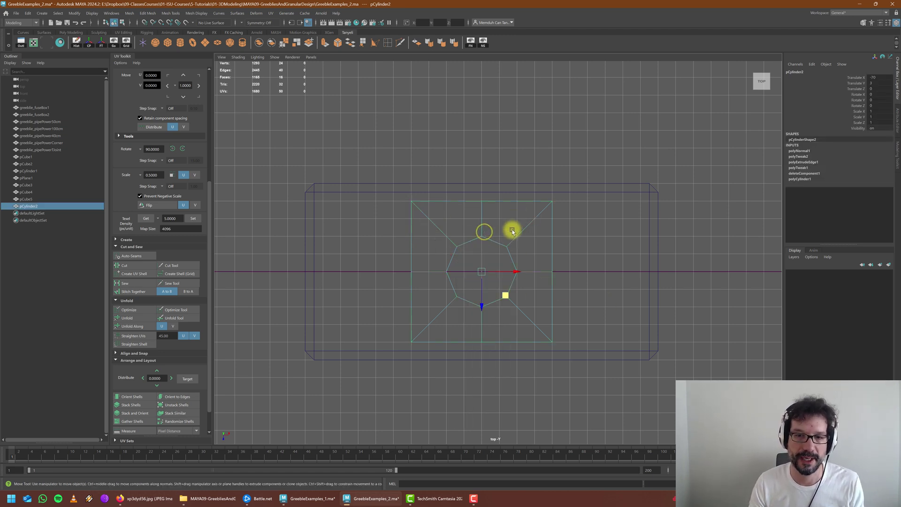
key(ctrl+d)
drag(512, 271, 380, 272)
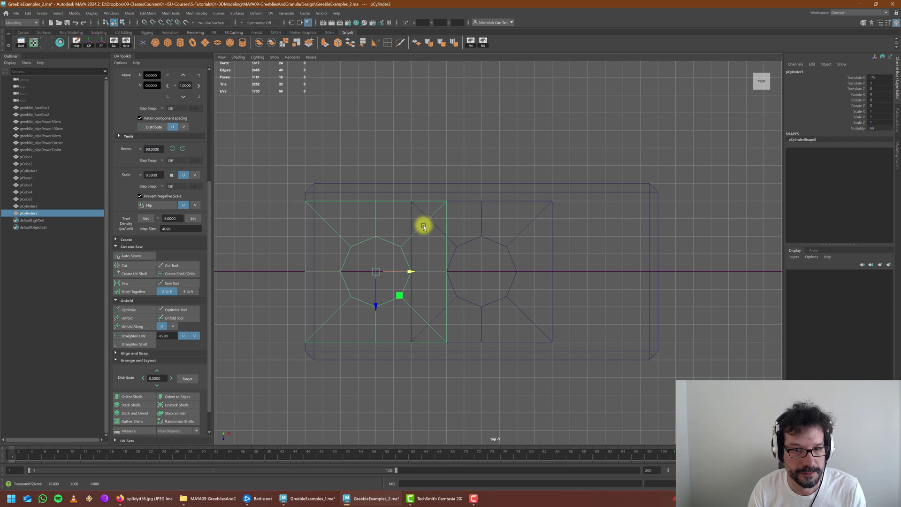
Step: Grid-snap the copy's +X border vertices to the line midway between the two holes
right_drag(423, 225, 390, 218)
drag(424, 188, 469, 420)
key(x)
drag(478, 271, 428, 272)
Step: Narrow the middle hole piece by snapping its -X border to the copy's border and its +X border to X -67
click(443, 231)
right_drag(441, 231, 408, 223)
drag(402, 181, 418, 384)
key(x)
drag(440, 271, 429, 270)
drag(540, 172, 583, 360)
drag(579, 268, 534, 270)
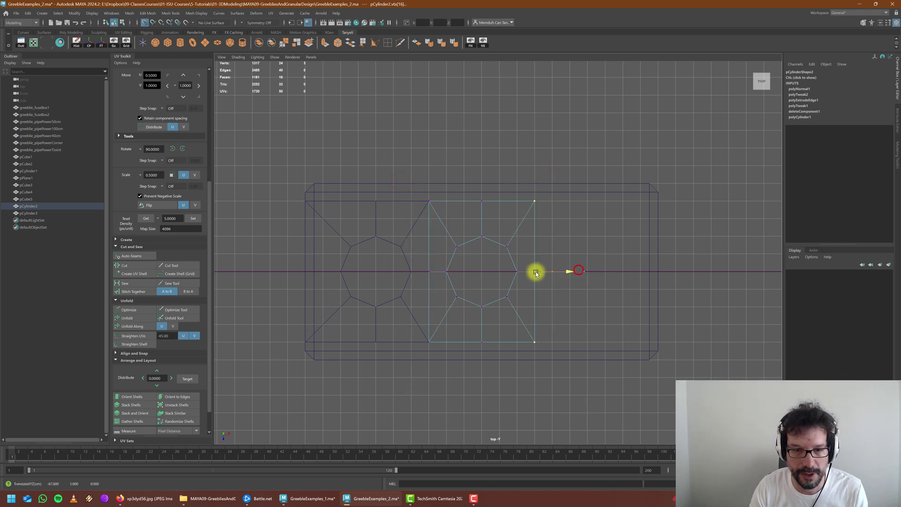
Step: Grid-snap the outer border vertices of the -X hole piece to X -79
click(378, 237)
right_drag(379, 237, 325, 230)
drag(260, 178, 327, 377)
key(x)
mouse_move(335, 271)
mouse_down()
mouse_move(355, 274)
mouse_move(325, 278)
mouse_up()
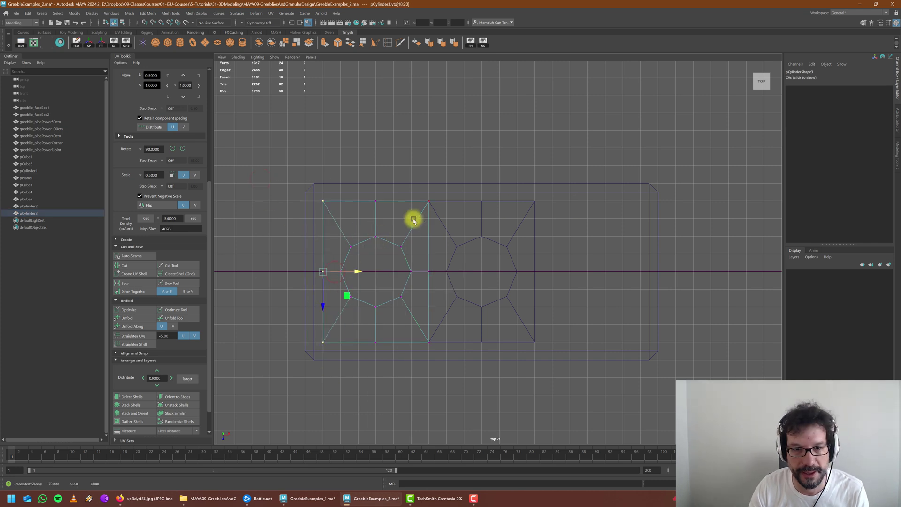
Step: Duplicate the middle hole piece and move the copy to Translate X -64
click(452, 236)
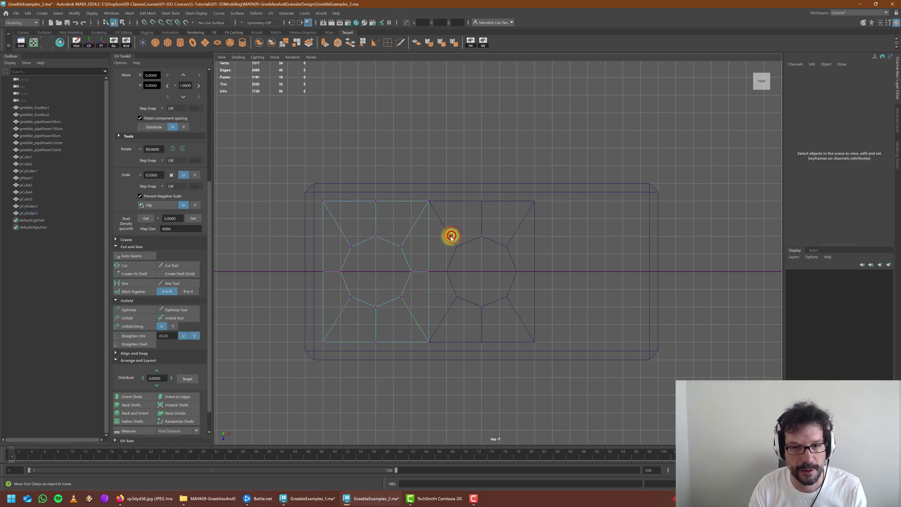
click(451, 236)
key(ctrl+d)
drag(516, 272, 586, 279)
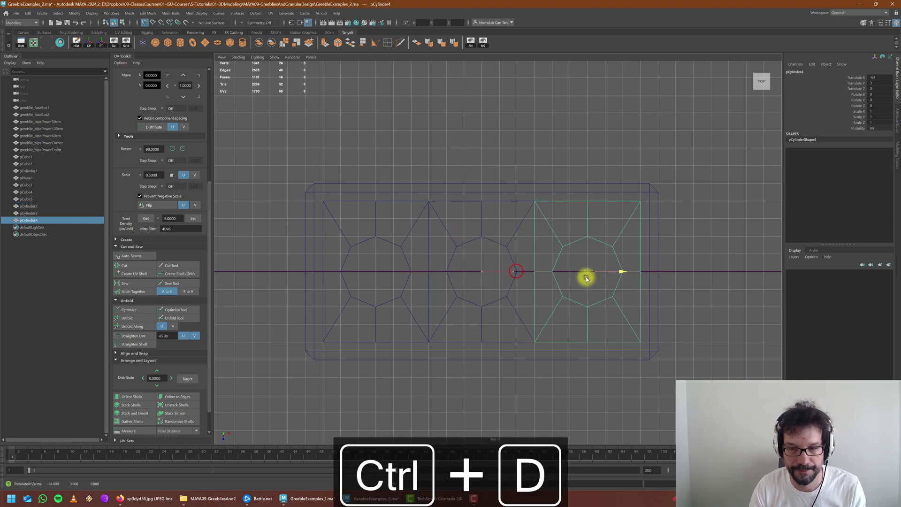
Step: Combine the three hole pieces into one mesh and merge their vertices
key(space)
key(space)
alt+drag(522, 266, 426, 321)
shift+click(428, 317)
shift+click(456, 269)
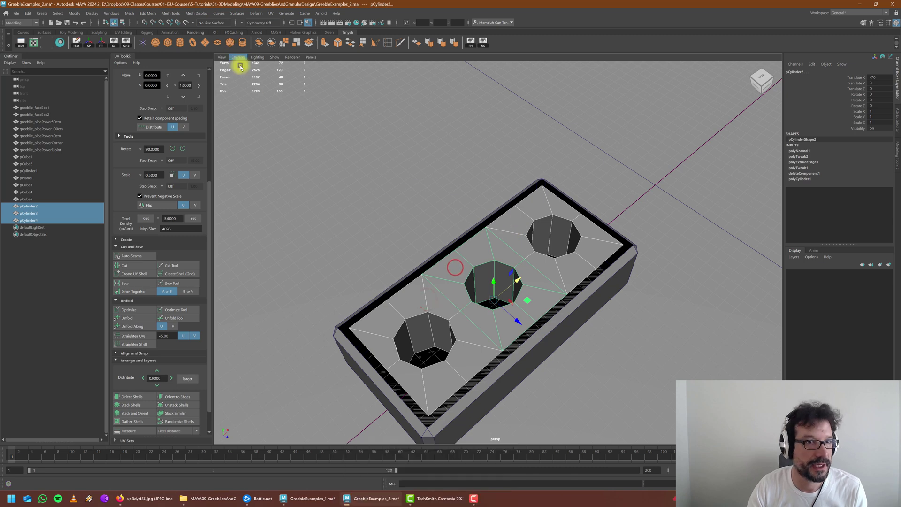
click(258, 45)
click(284, 42)
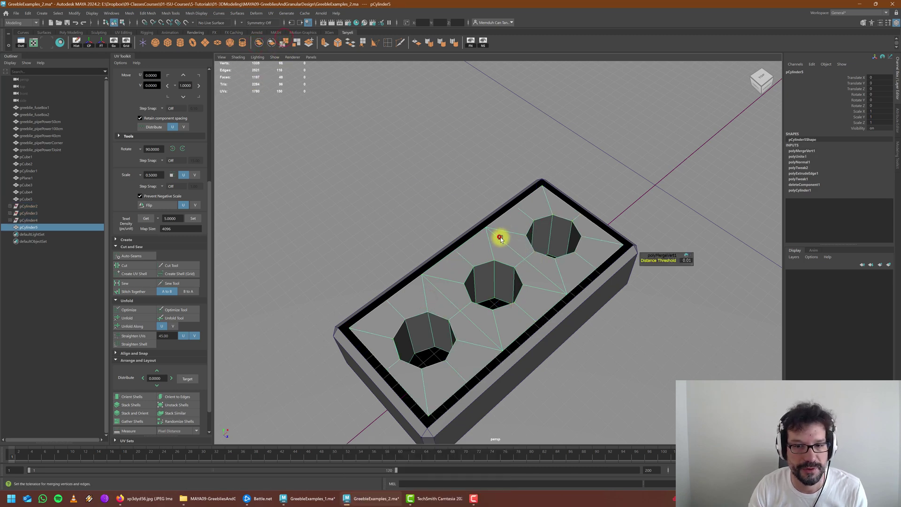
Step: Move the combined hole mesh's back row of border vertices onto the brick's inner bevel edge
key(space)
key(space)
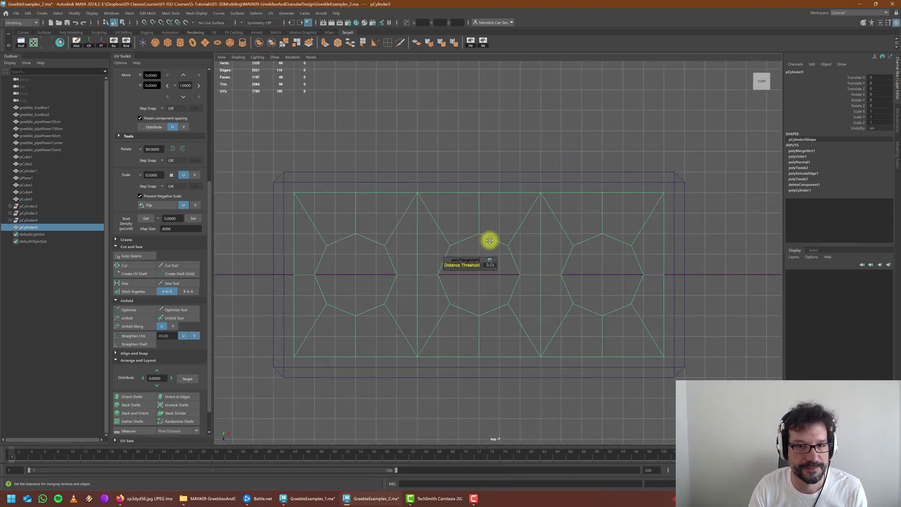
right_drag(374, 199, 358, 210)
drag(261, 205, 657, 215)
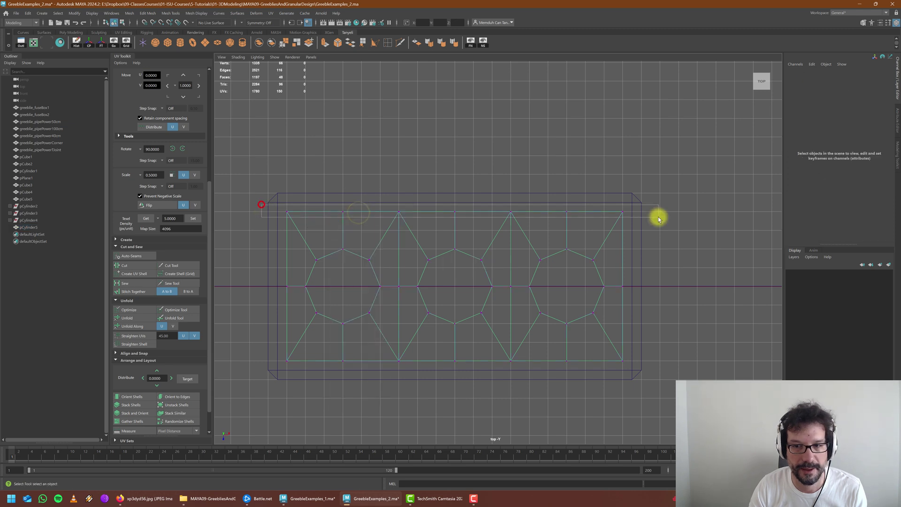
key(w)
drag(454, 241, 452, 212)
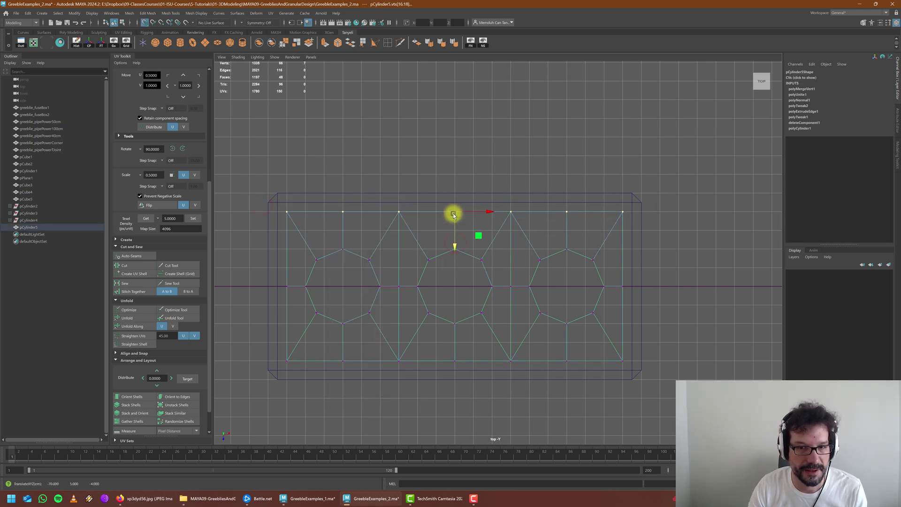
key(space)
key(space)
key(space)
key(space)
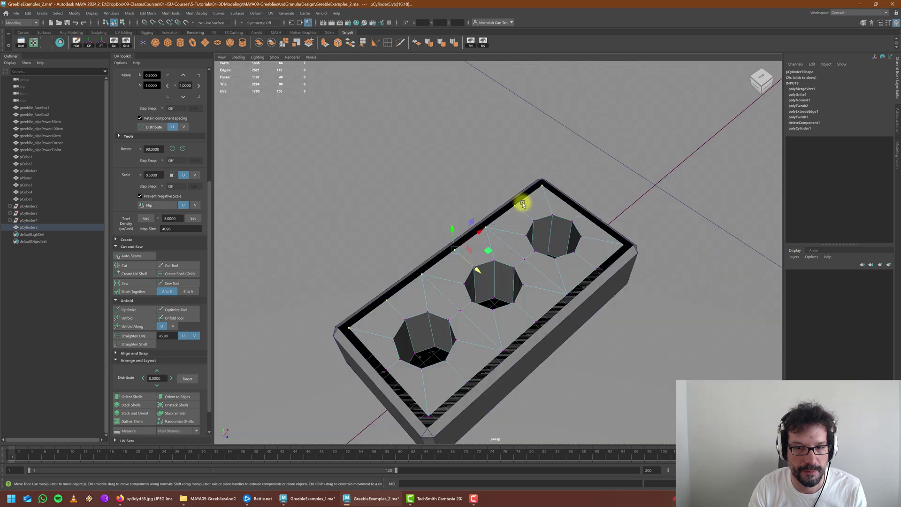
Step: Move the hole mesh's remaining border vertices, on both short sides and the front, onto the brick's inner bevel edge
drag(463, 247, 297, 392)
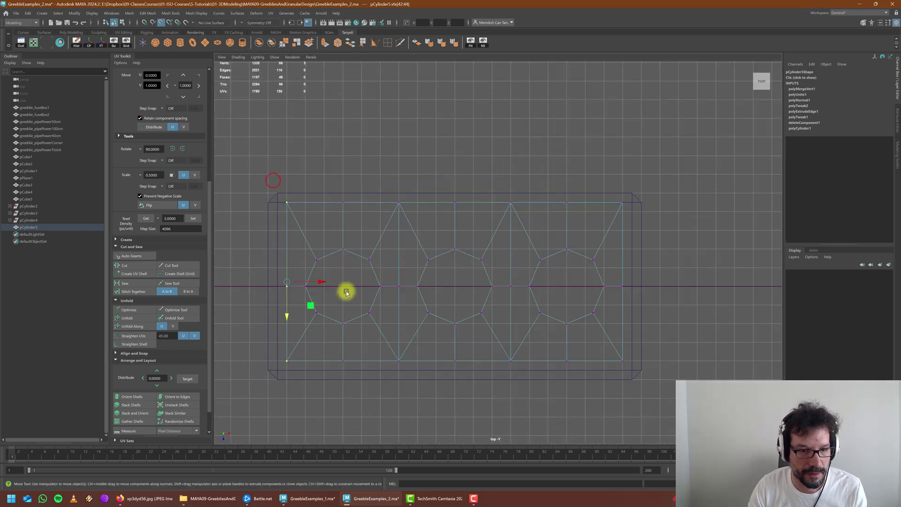
drag(319, 281, 588, 376)
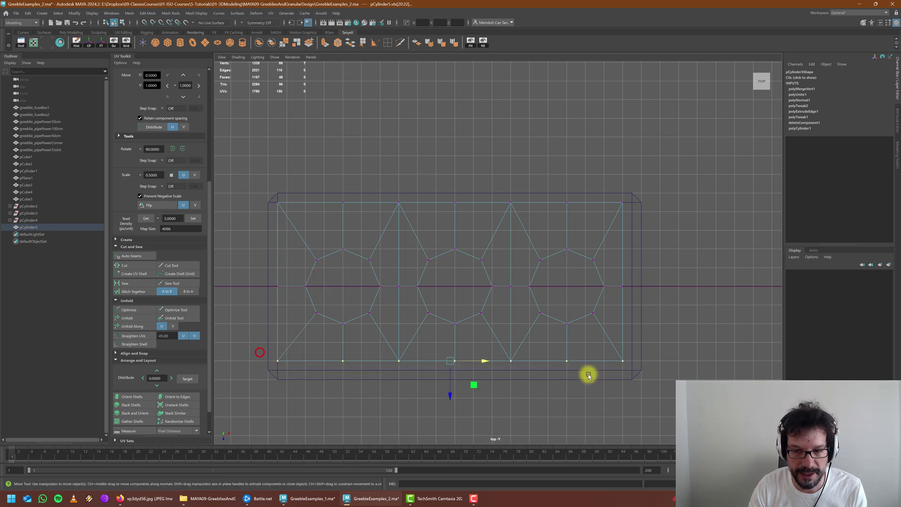
drag(445, 393, 445, 402)
drag(616, 188, 642, 427)
drag(653, 289, 663, 290)
key(space)
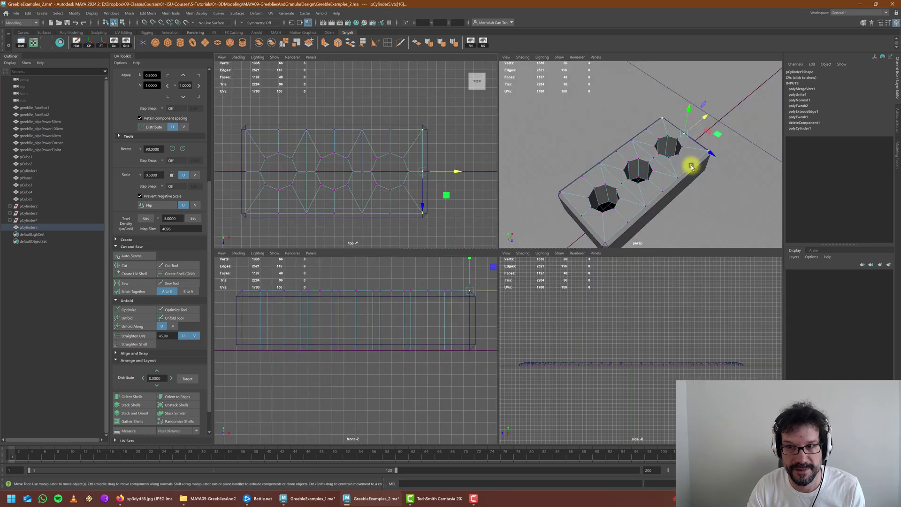
key(space)
alt+drag(558, 260, 341, 335)
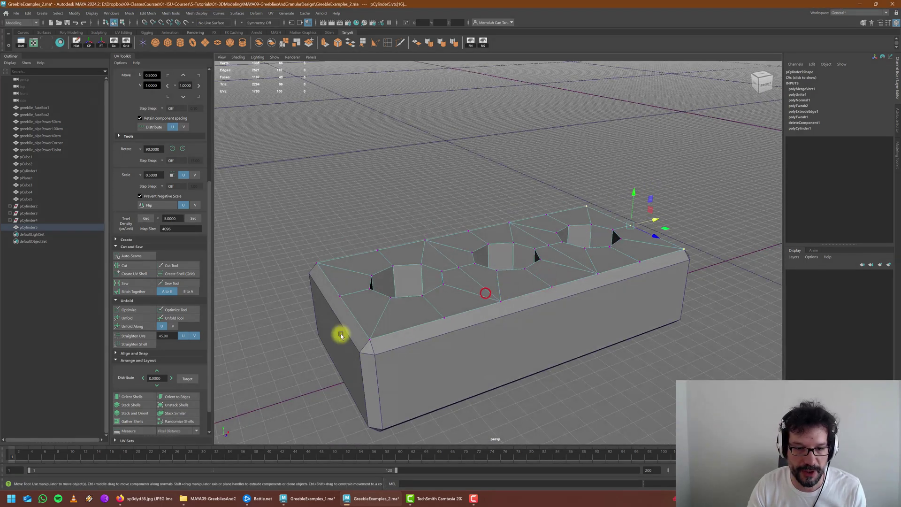
Step: Insert one lengthwise and five crosswise edge loops in the brick near the hole mesh's border vertices
key(ctrl+e)
click(330, 306)
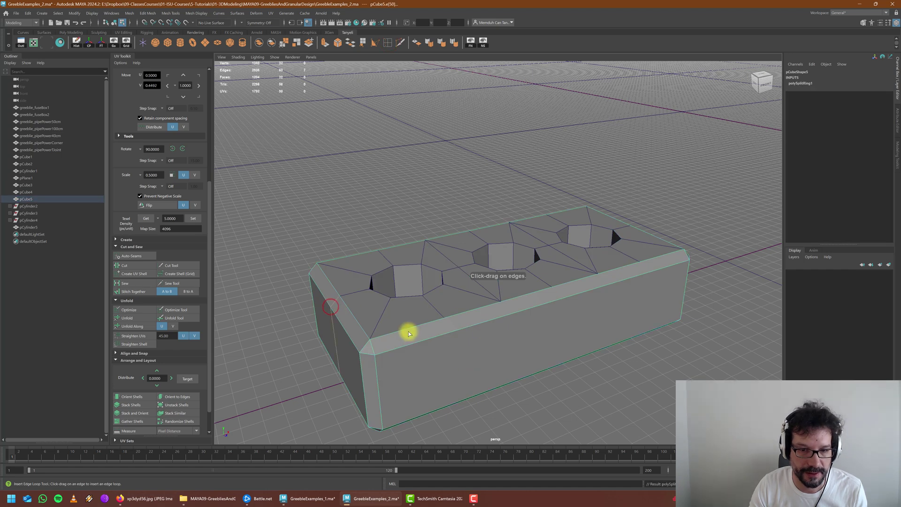
click(453, 332)
click(510, 313)
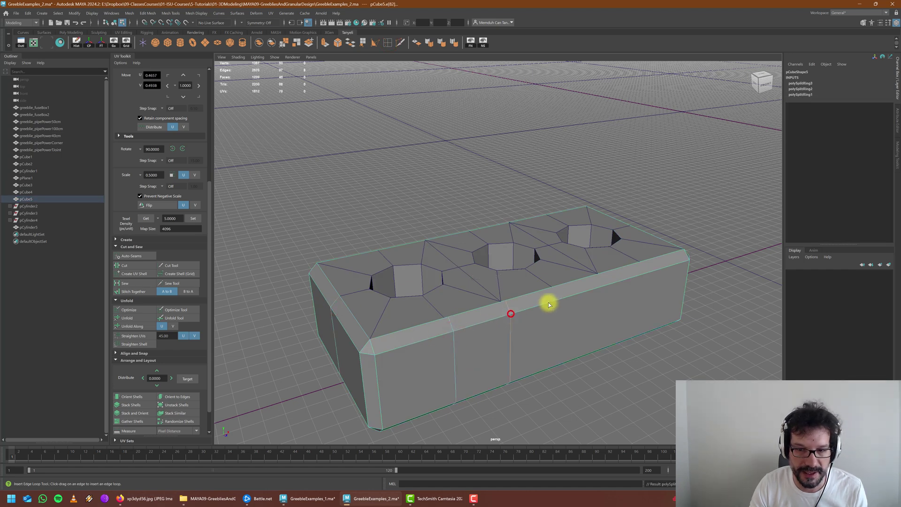
click(558, 300)
click(605, 286)
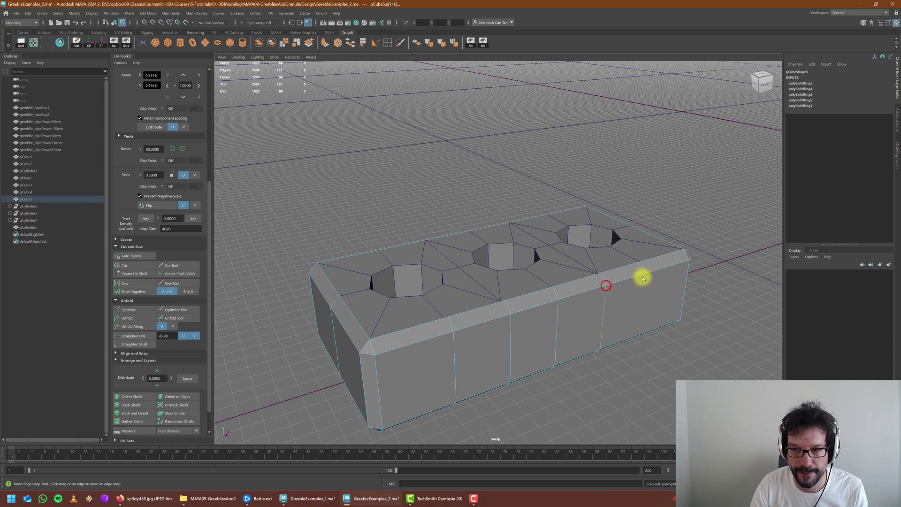
alt+drag(683, 284, 649, 301)
alt+middle_drag(649, 302, 575, 286)
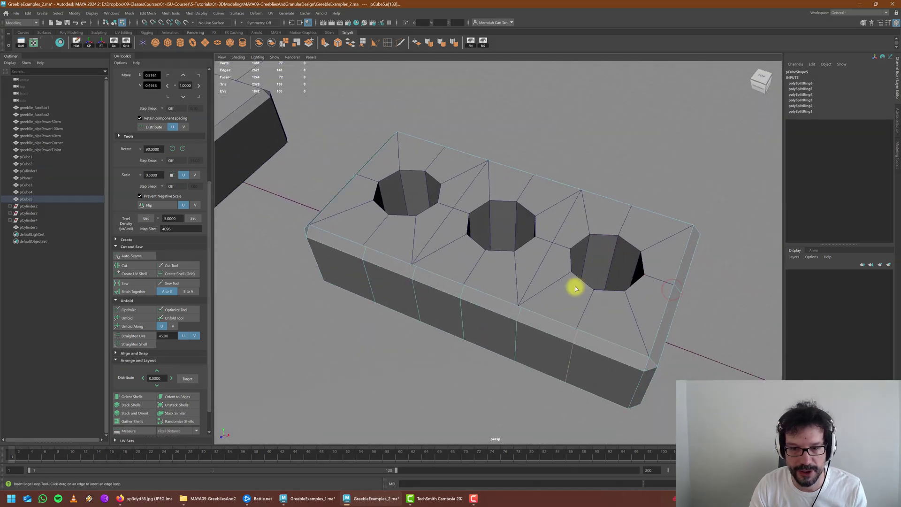
Step: Align the brick's two crosswise edge loops nearest its left end with the hole mesh's vertices, snapping them along X
key(space)
key(space)
key(w)
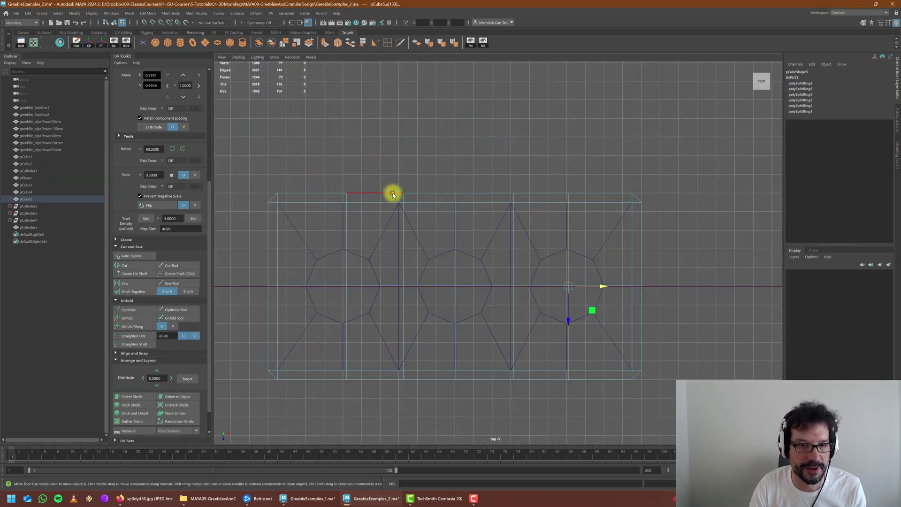
right_drag(392, 192, 355, 187)
drag(325, 161, 367, 440)
drag(381, 285, 342, 283)
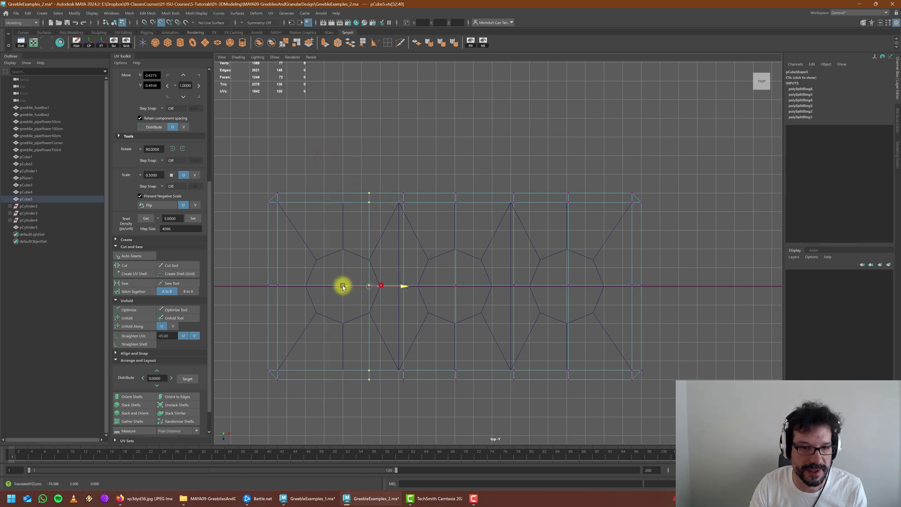
drag(393, 175, 428, 408)
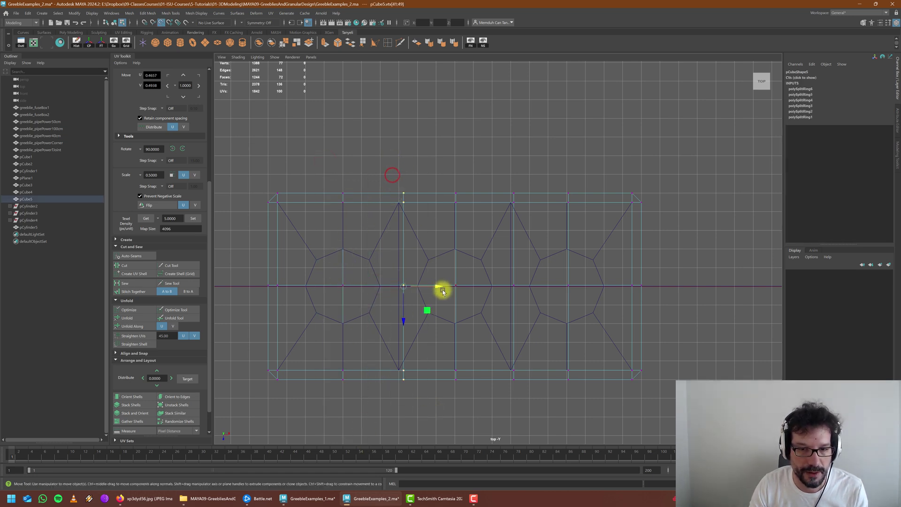
drag(440, 285, 435, 285)
Step: Align the brick's remaining crosswise edge loops and its lengthwise loop with the hole mesh's border vertices
drag(447, 167, 483, 420)
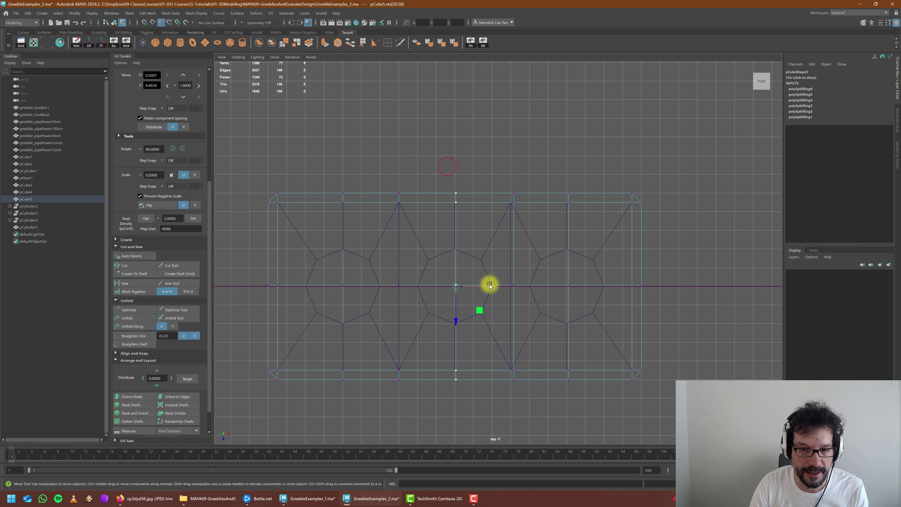
drag(510, 165, 530, 418)
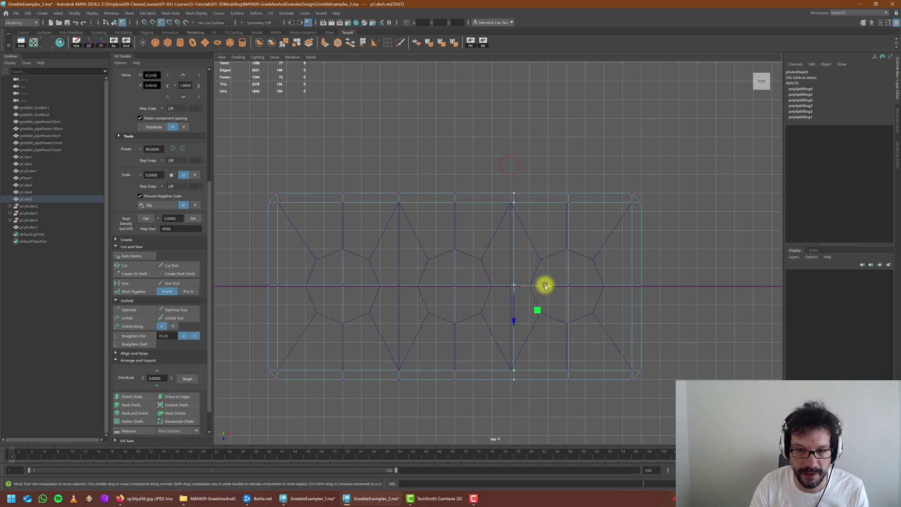
drag(544, 286, 542, 286)
drag(554, 163, 582, 437)
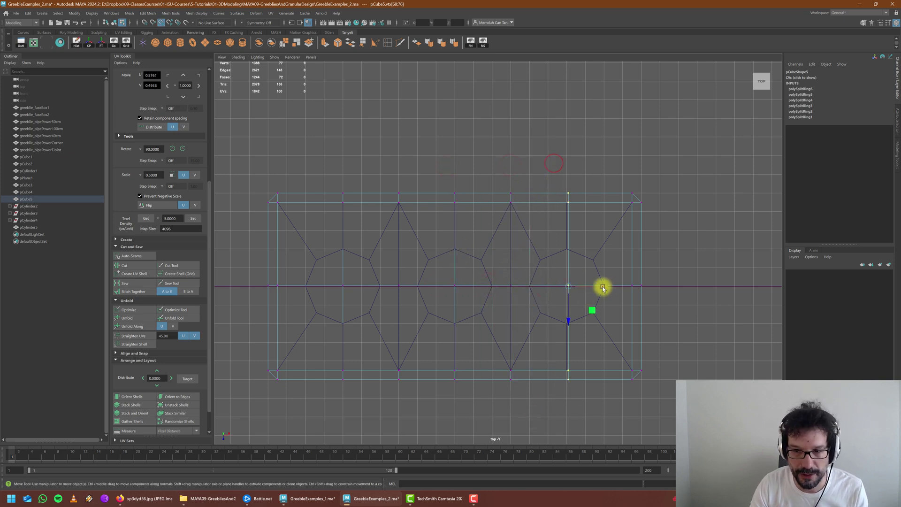
drag(602, 288, 601, 287)
drag(247, 269, 671, 286)
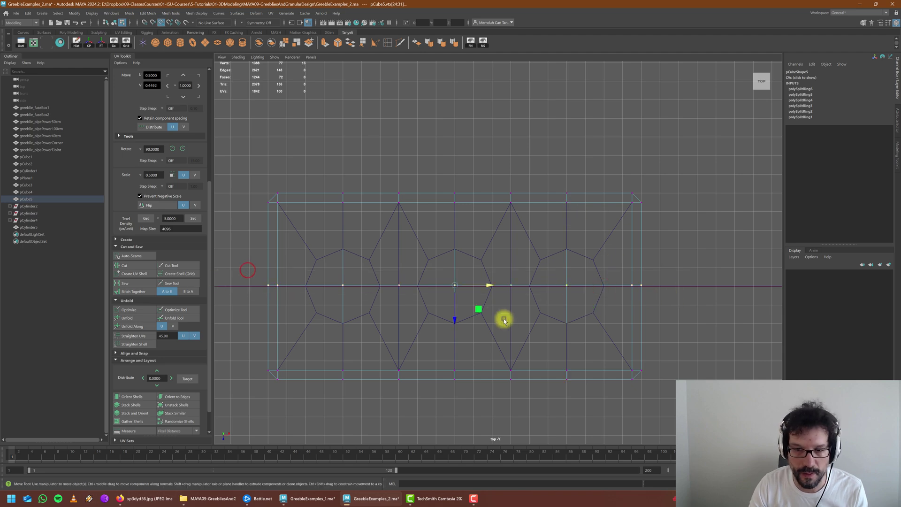
drag(457, 320, 456, 285)
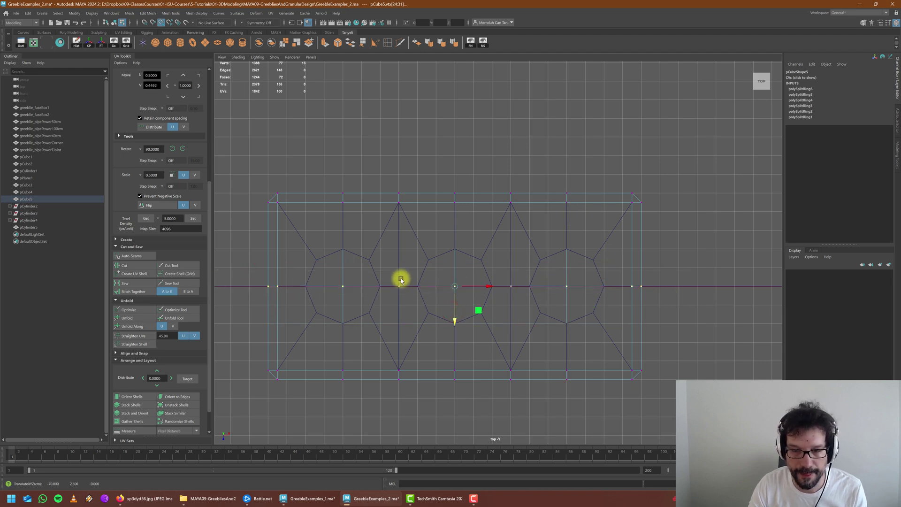
Step: Delete the large ground plane beneath the bricks
key(space)
key(space)
alt+drag(571, 225, 478, 256)
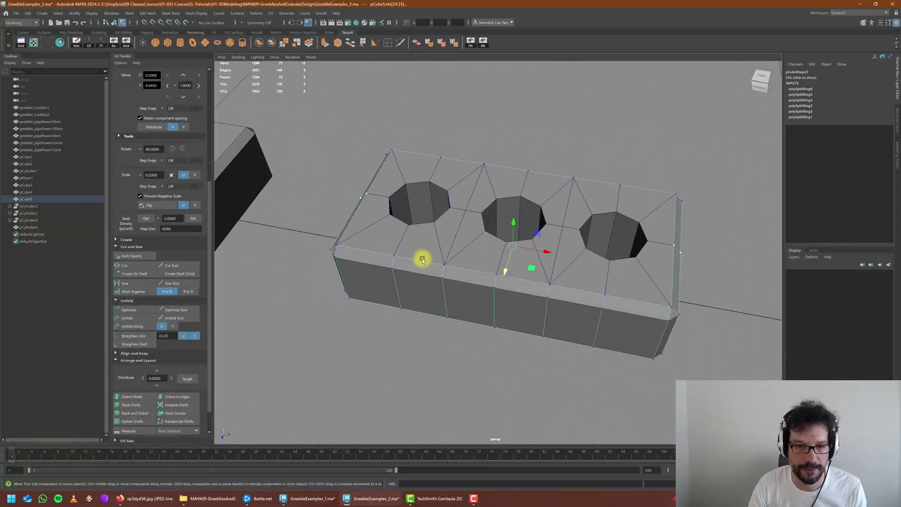
scroll(456, 318, down, 10)
click(422, 326)
right_drag(439, 296, 467, 283)
key(Delete)
Step: Delete the brick's flat bottom faces beneath the three holes, keeping the bevel around them
scroll(505, 253, up, 5)
alt+drag(506, 262, 474, 273)
right_click(399, 256)
click(398, 277)
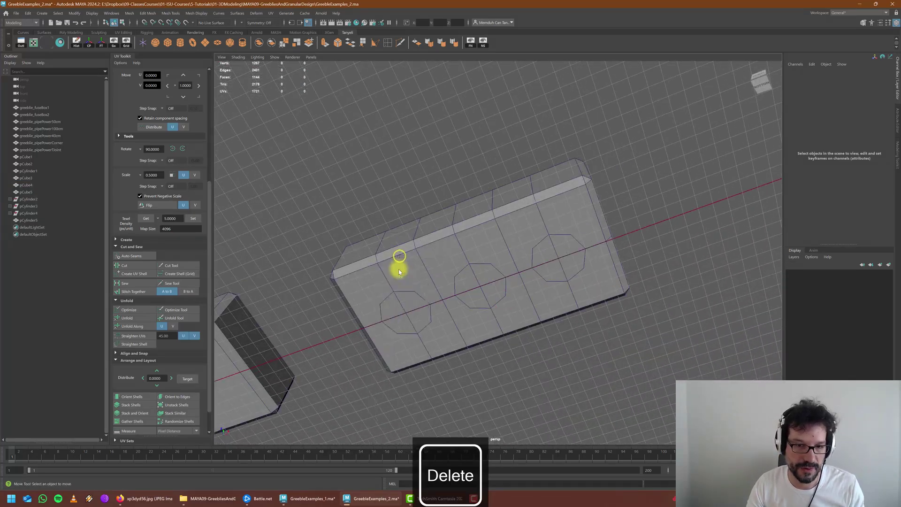
click(396, 291)
shift+click(449, 259)
shift+click(461, 301)
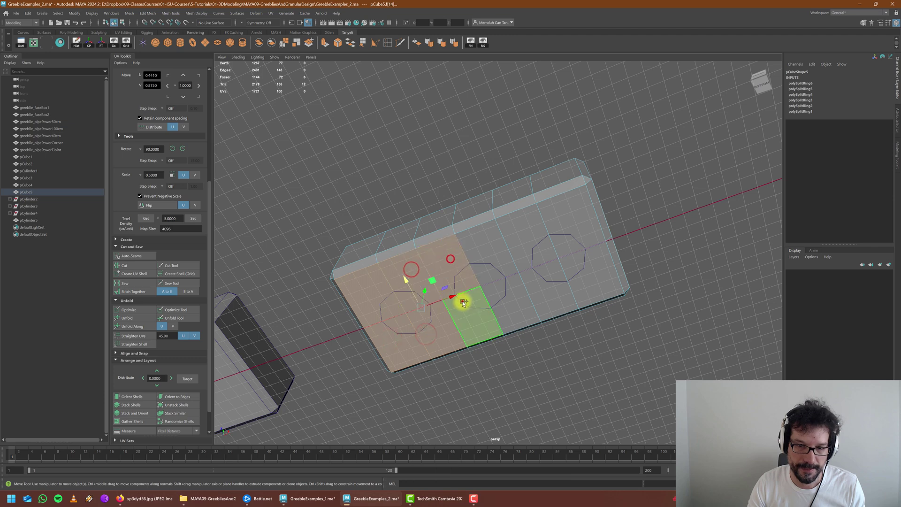
shift+click(498, 252)
shift+click(514, 296)
key(space)
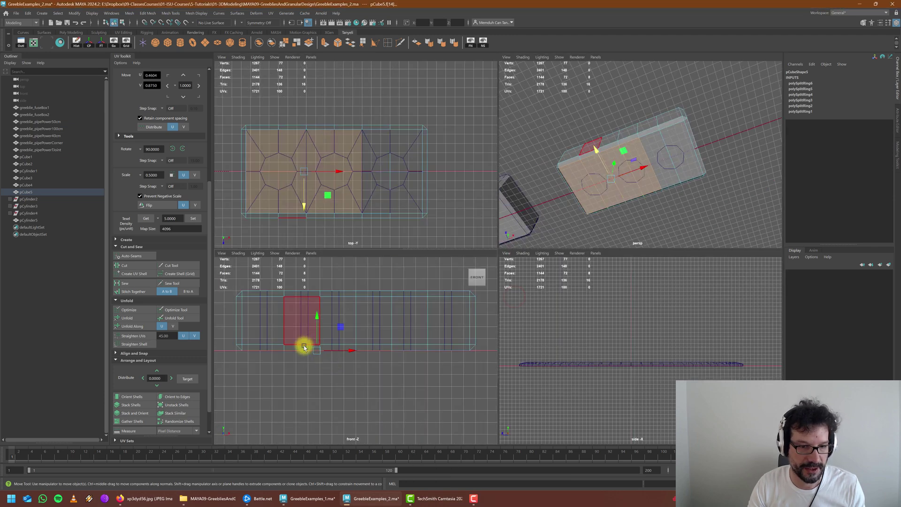
key(space)
drag(268, 249, 738, 294)
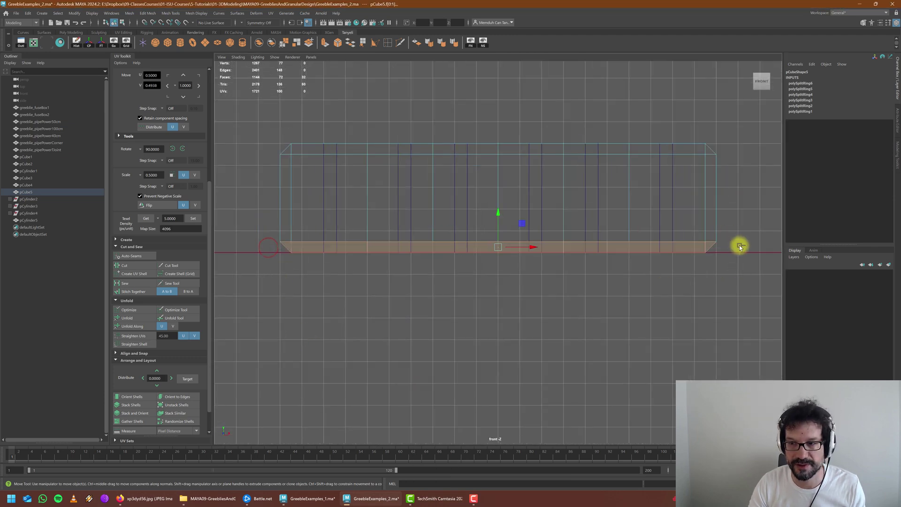
key(Delete)
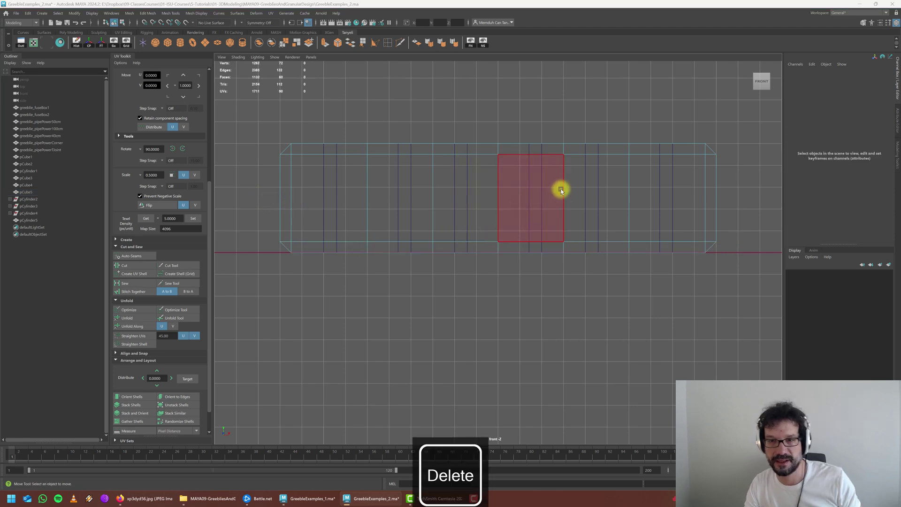
Step: Raise the lower vertices of the hole mesh's walls to a level slightly above the brick's mid-height
key(space)
key(space)
click(472, 264)
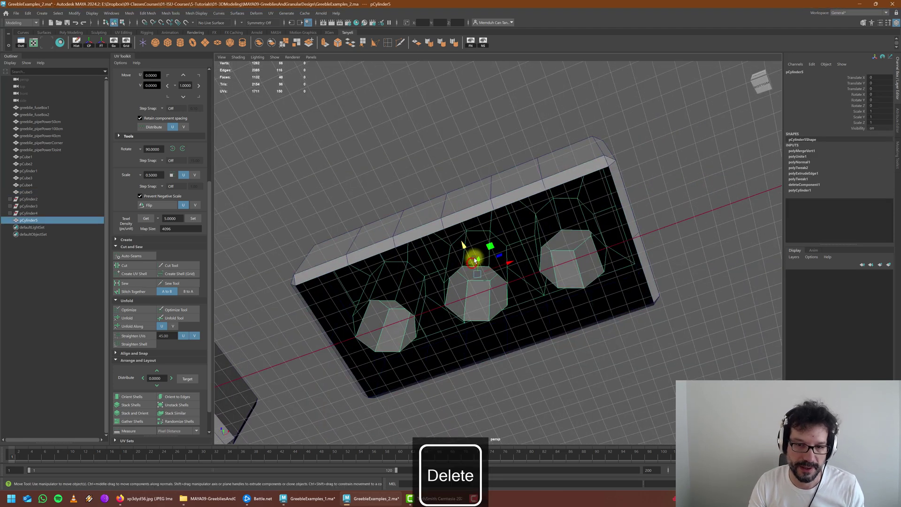
key(space)
key(space)
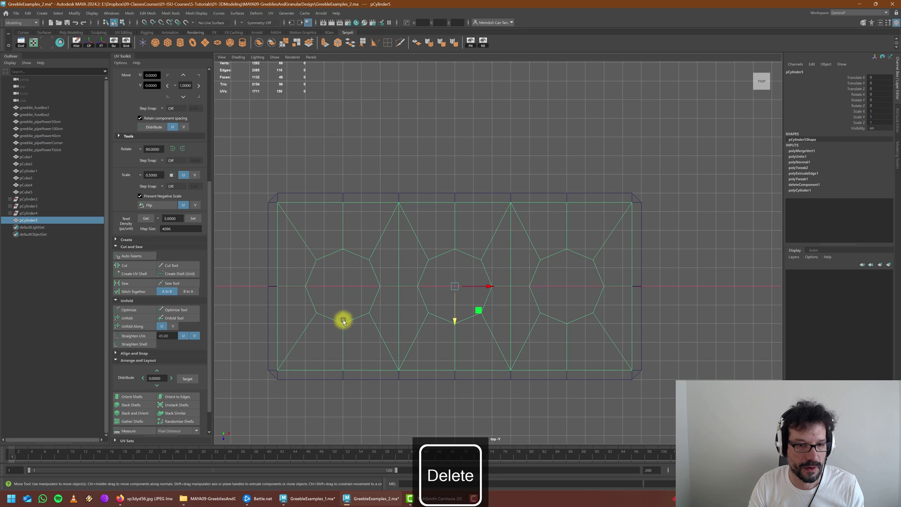
key(space)
key(space)
right_drag(411, 198, 360, 196)
drag(265, 221, 742, 317)
drag(498, 248, 496, 188)
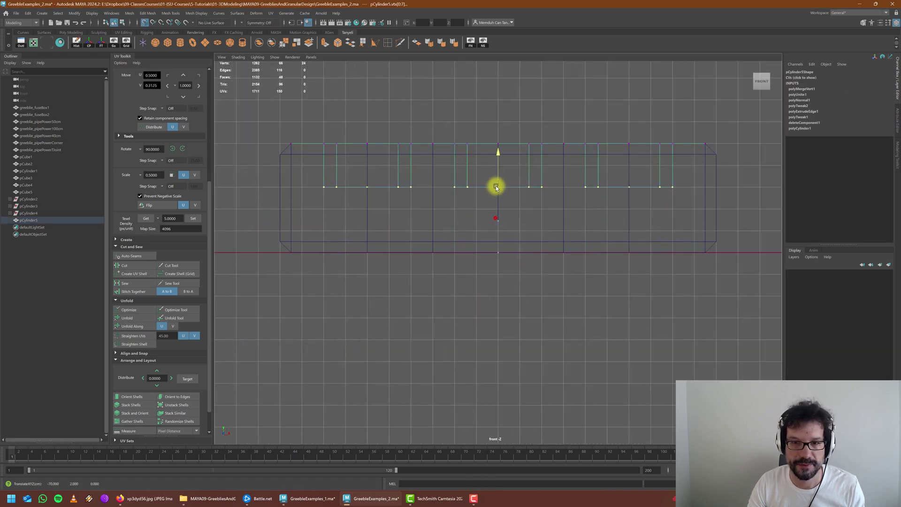
right_drag(334, 186, 367, 175)
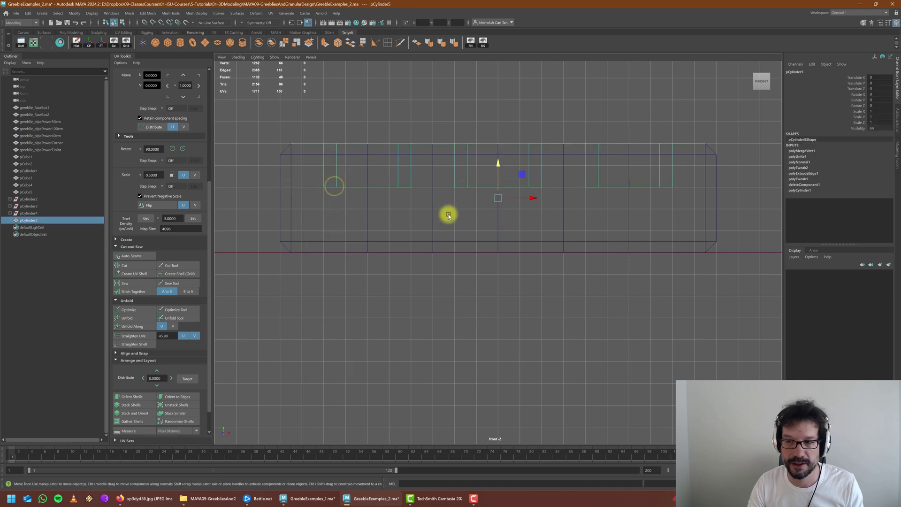
Step: Duplicate the hole mesh and mirror the copy vertically to the brick's bottom with Scale Y -1
key(ctrl+d)
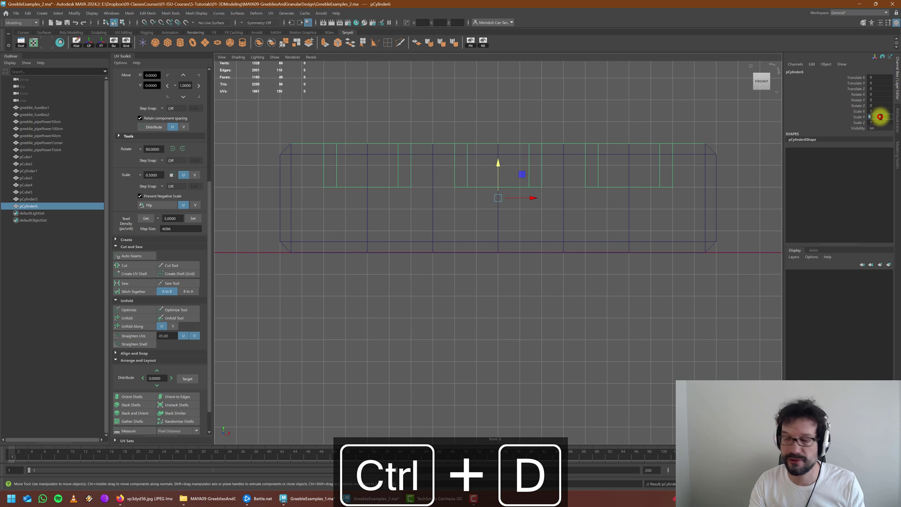
text(-1)
key(Return)
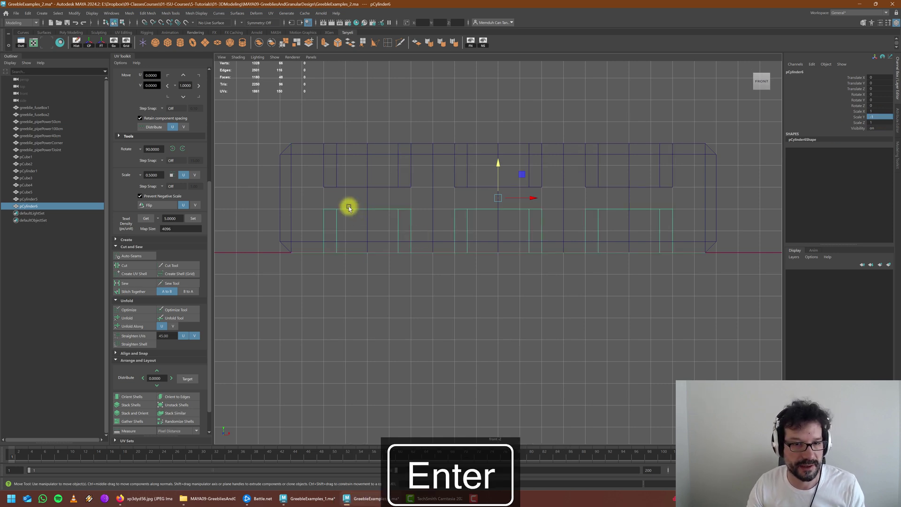
Step: Move the upper wall vertices of the mirrored hole mesh up to meet the top hole mesh's walls
right_drag(348, 208, 305, 203)
drag(308, 200, 719, 241)
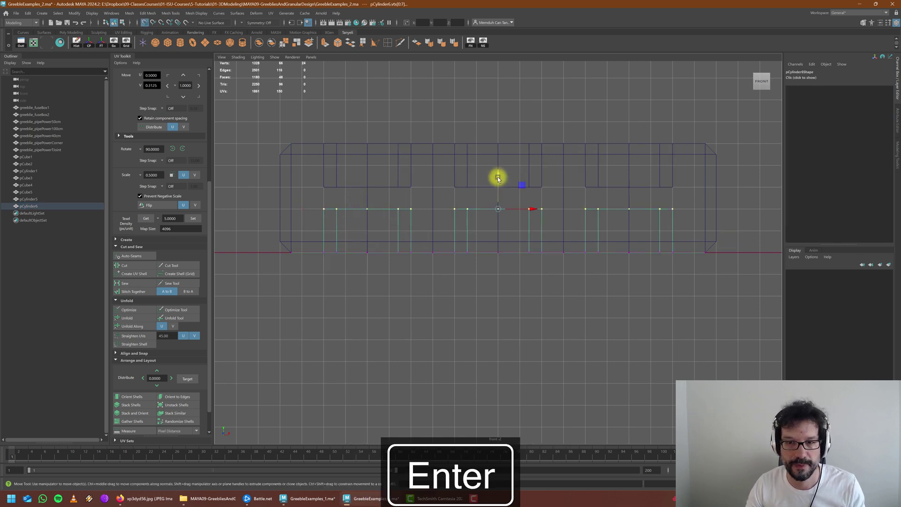
alt+drag(655, 161, 525, 250)
right_drag(417, 248, 406, 281)
Step: Combine the brick and both hole meshes into one mesh and merge their vertices with a 0.01 distance threshold
drag(529, 390, 392, 197)
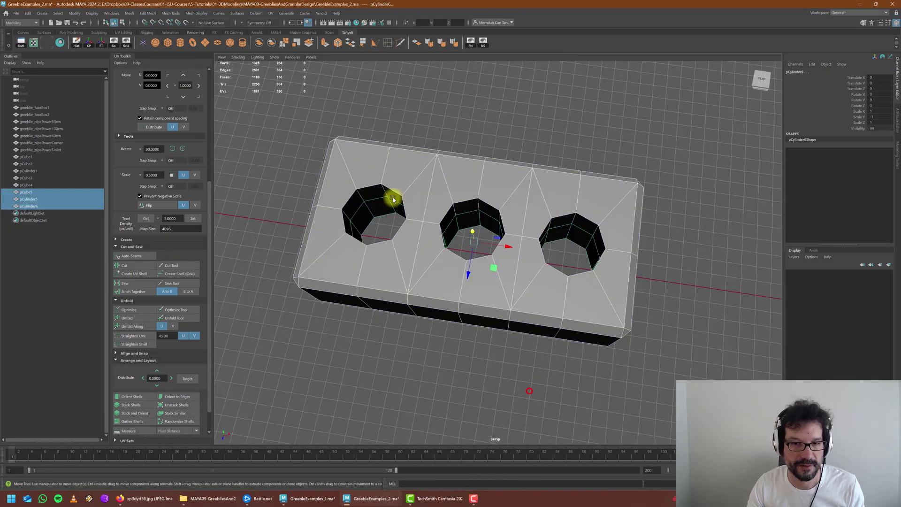
click(265, 45)
click(417, 248)
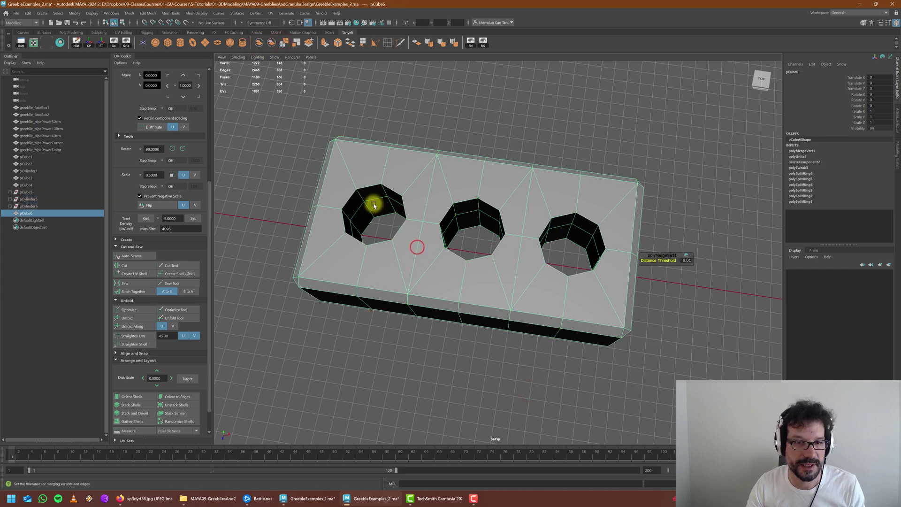
Step: Delete the horizontal seam edge loops around the inner walls of all three holes
right_drag(374, 203, 372, 194)
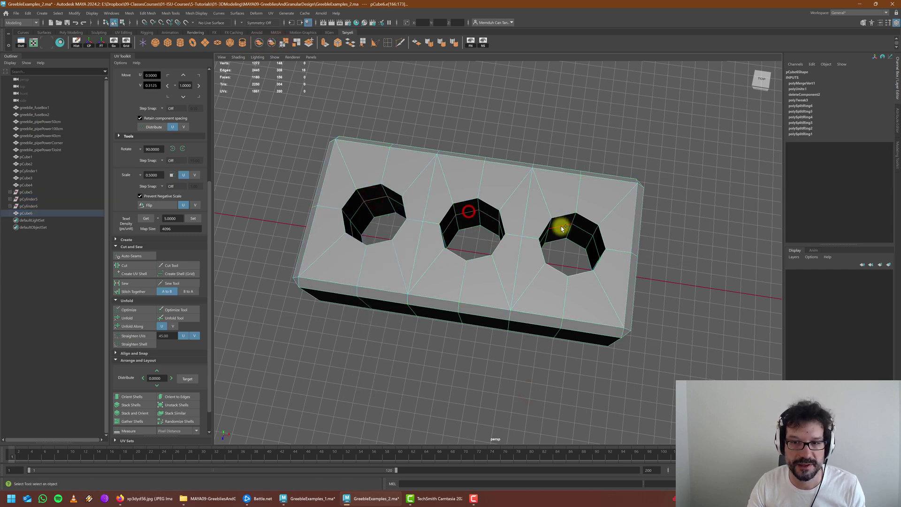
key(ctrl+Delete)
alt+drag(579, 307, 448, 381)
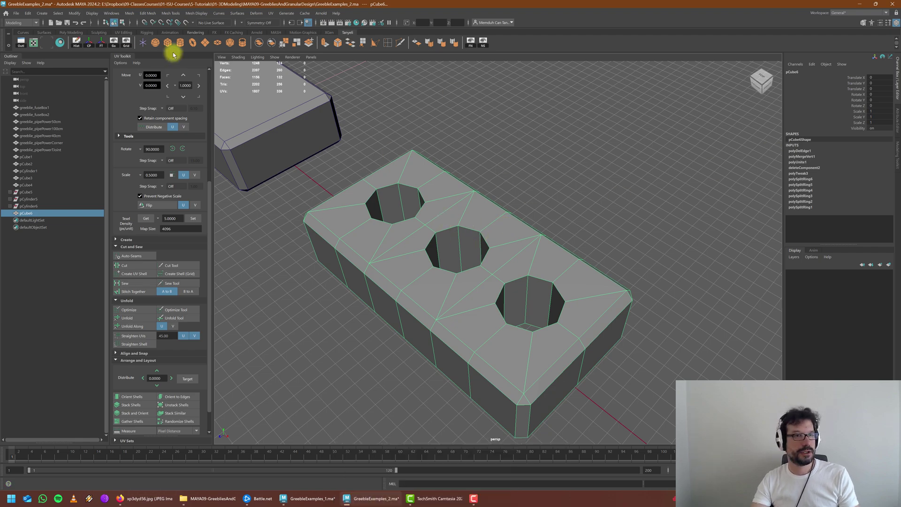
Step: Delete the combined three-hole brick's construction history
click(77, 42)
key(w)
scroll(475, 273, down, 3)
alt+drag(474, 272, 530, 258)
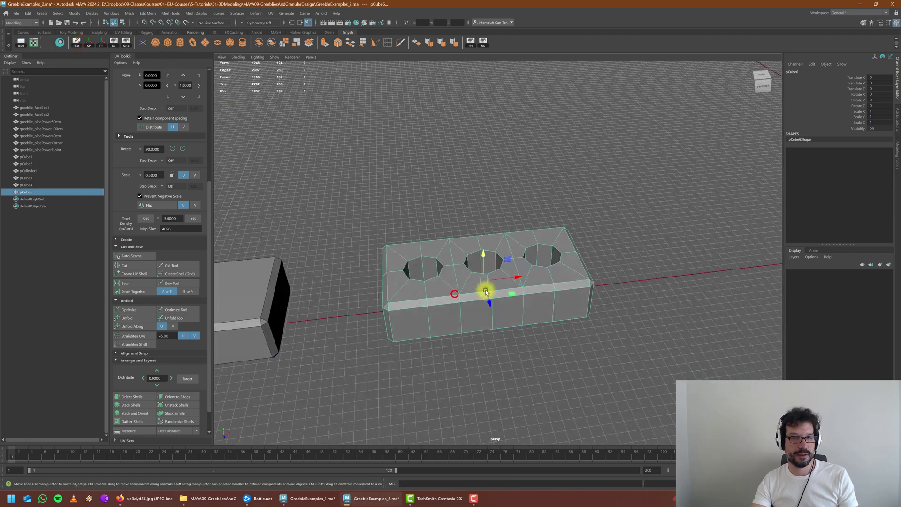
Step: Snap the three-hole brick's pivot to the grid at the centre of its base
key(space)
key(space)
key(Insert)
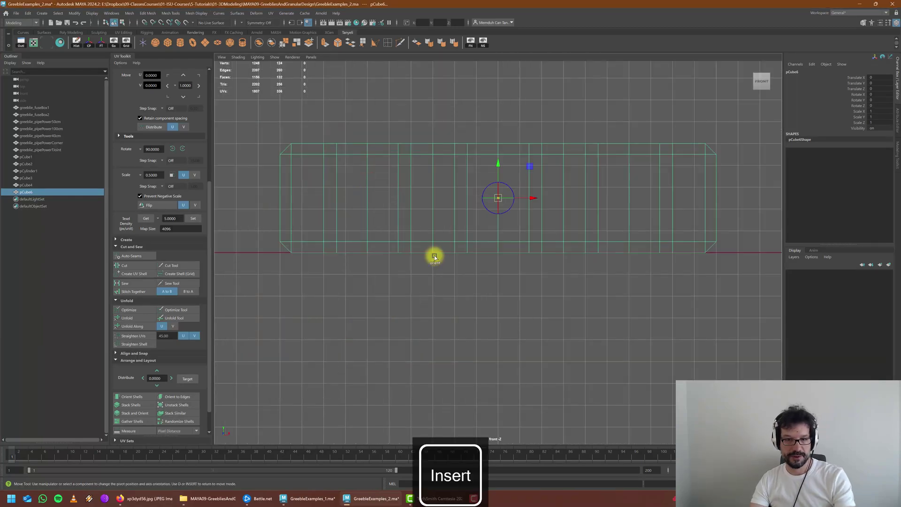
key(x)
drag(499, 165, 545, 294)
key(Insert)
key(space)
key(space)
Step: Duplicate the three-hole brick and move the copy along X, clear of the original
scroll(595, 184, down, 3)
click(584, 309)
scroll(584, 306, down, 4)
scroll(545, 294, up, 4)
mouse_move(545, 293)
alt+middle_down()
mouse_move(456, 282)
mouse_move(555, 280)
alt+middle_up()
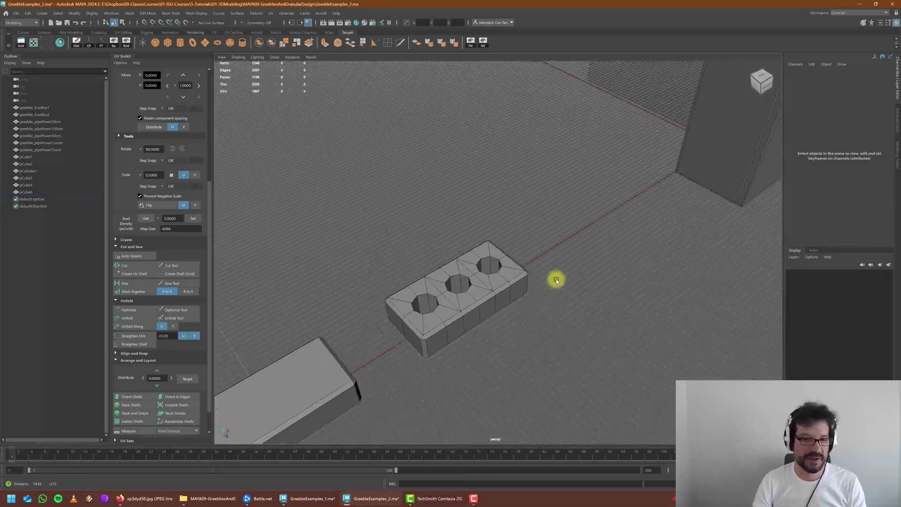
alt+drag(567, 316, 534, 336)
click(464, 281)
key(ctrl+d)
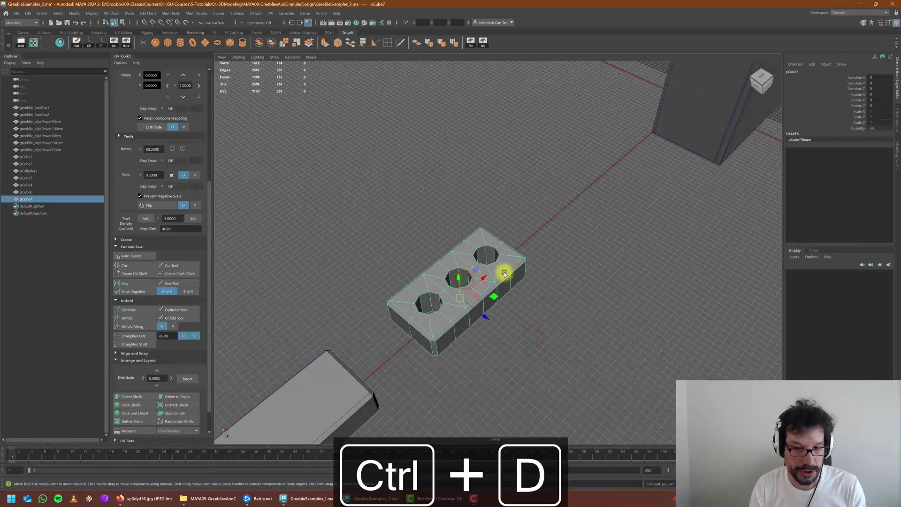
drag(470, 275, 566, 210)
Step: Open the Retopologize options for the brick copy and set topology regularity to 0.6549, face uniformity to 0.8773 and anisotropy to 0.0811
alt+middle_drag(586, 251, 494, 328)
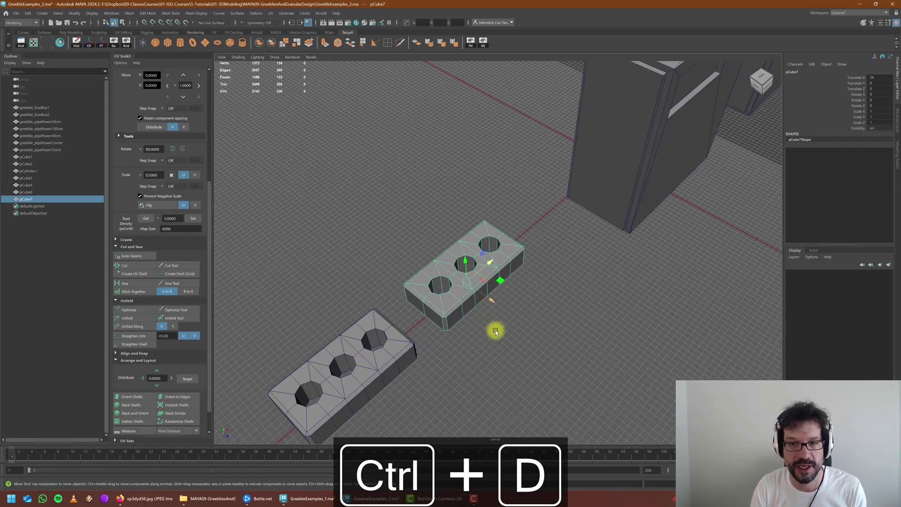
alt+drag(495, 328, 483, 324)
scroll(483, 324, up, 3)
alt+middle_drag(487, 319, 476, 335)
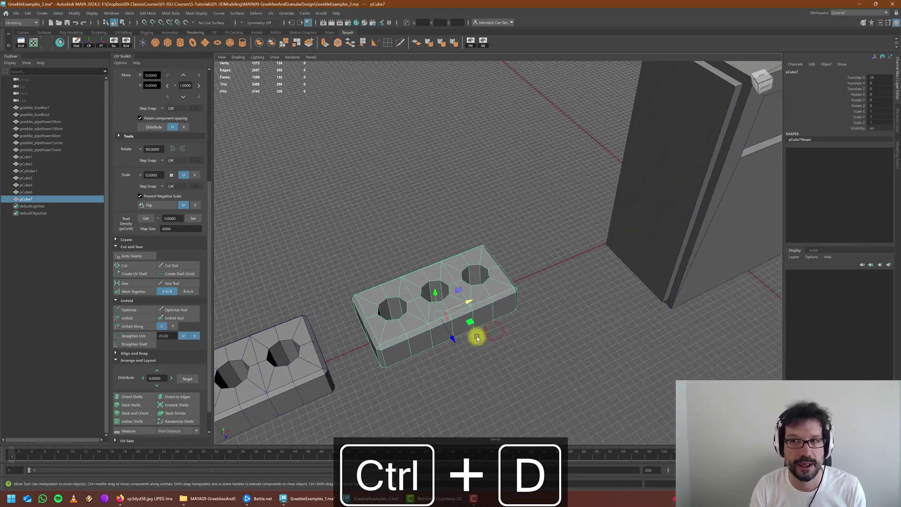
click(128, 13)
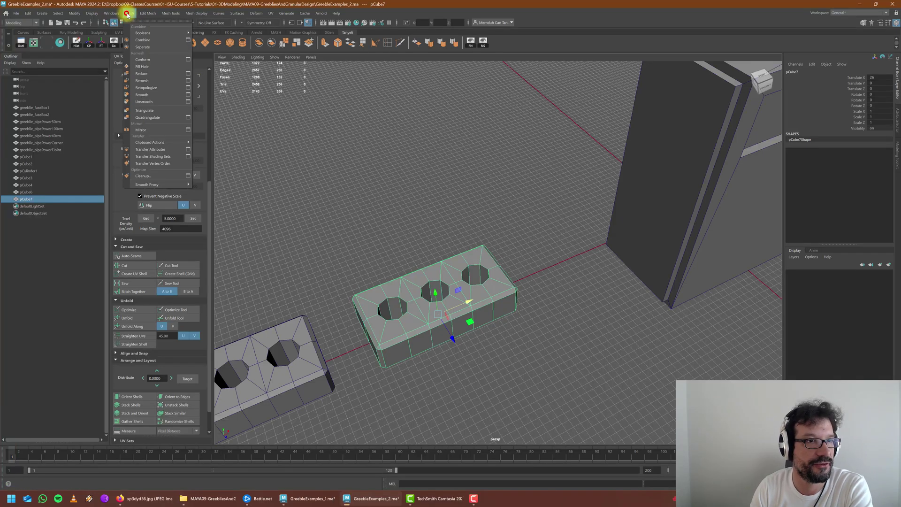
click(187, 87)
drag(259, 54, 240, 50)
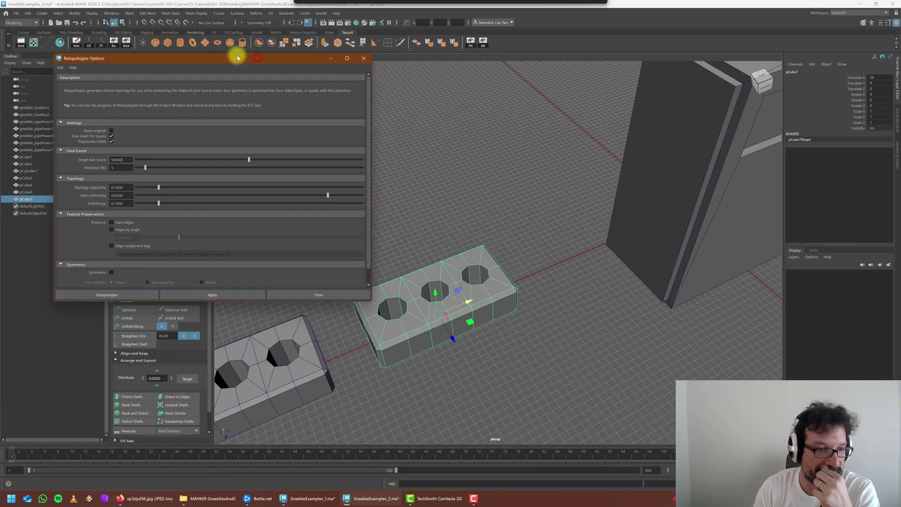
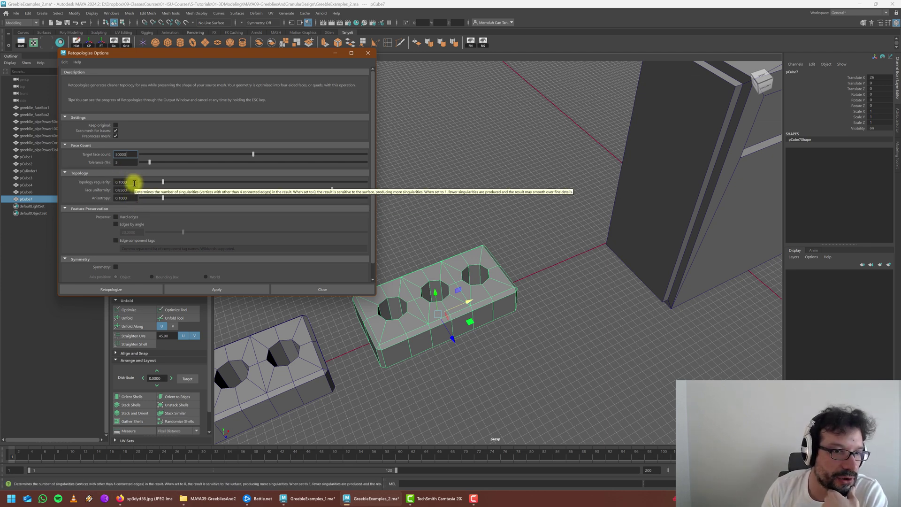
drag(157, 182, 286, 184)
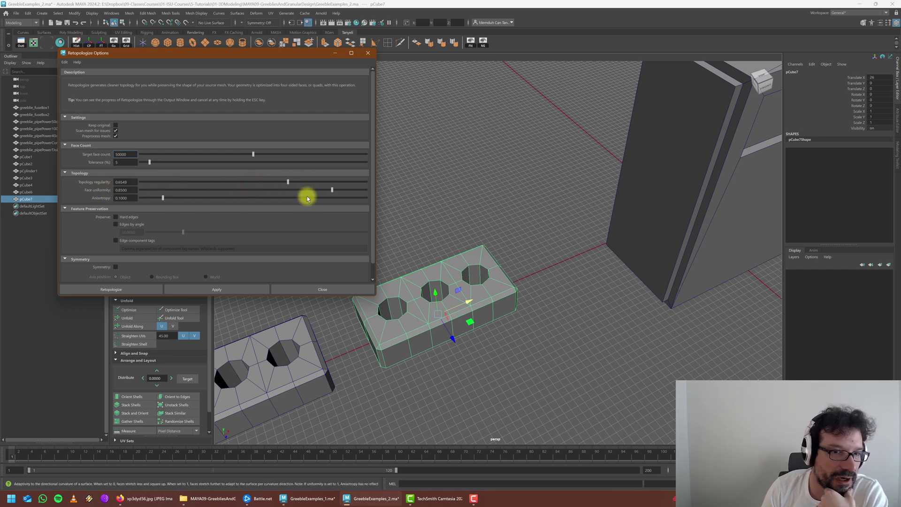
drag(332, 192, 338, 191)
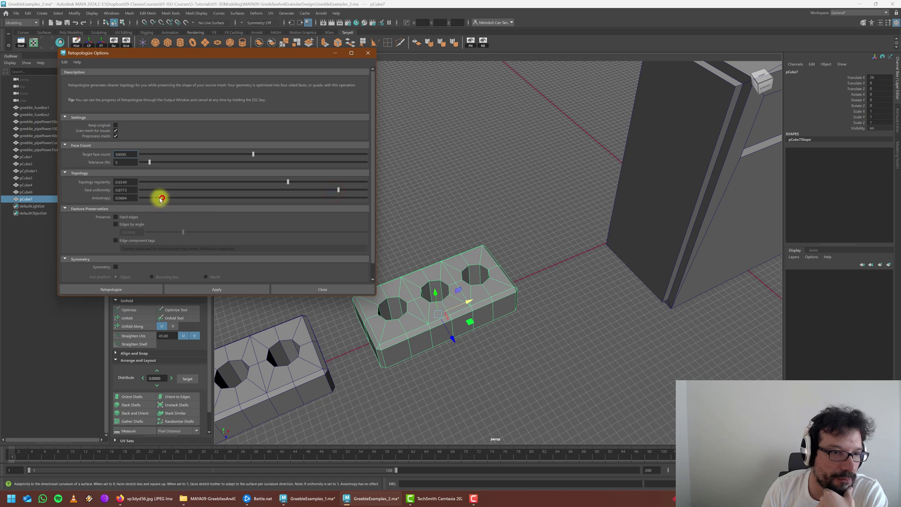
drag(161, 199, 159, 198)
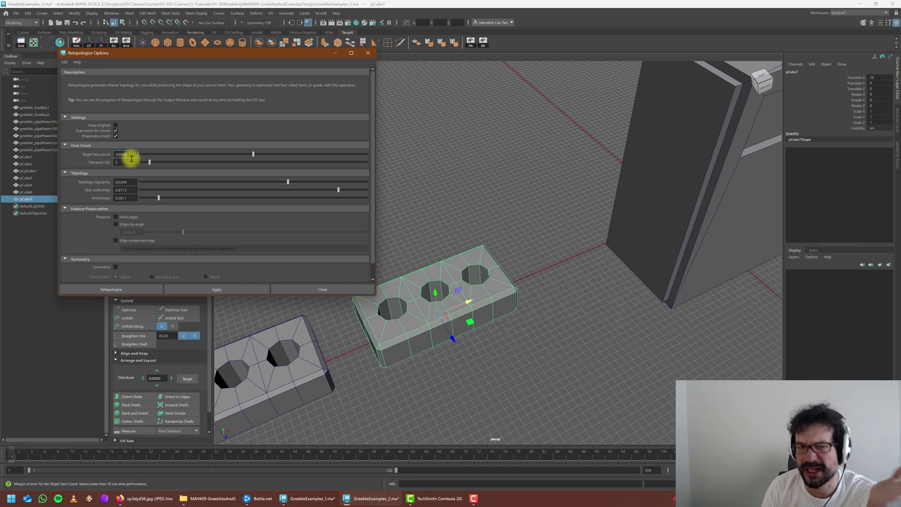
Step: Retopologize the brick copy with a target face count of 500, continuing past the potential-issues warning
double_click(120, 154)
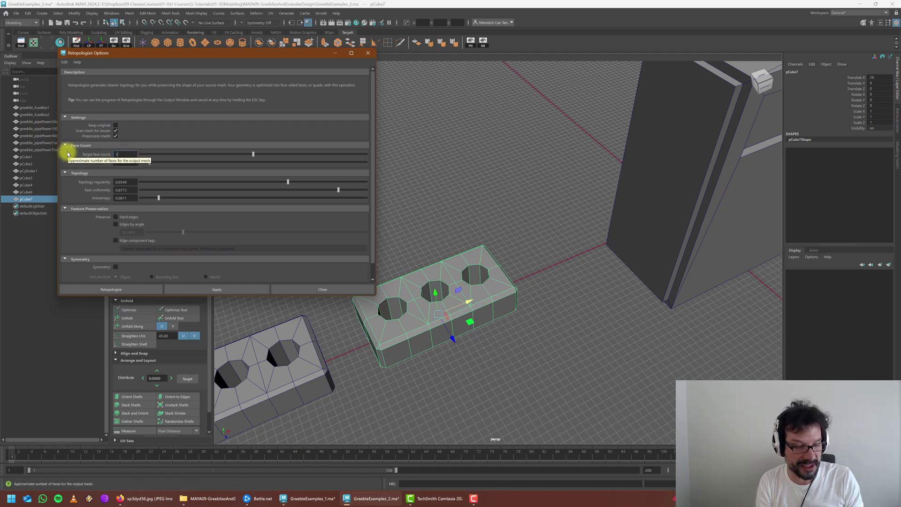
key(BackSpace)
key(BackSpace)
key(BackSpace)
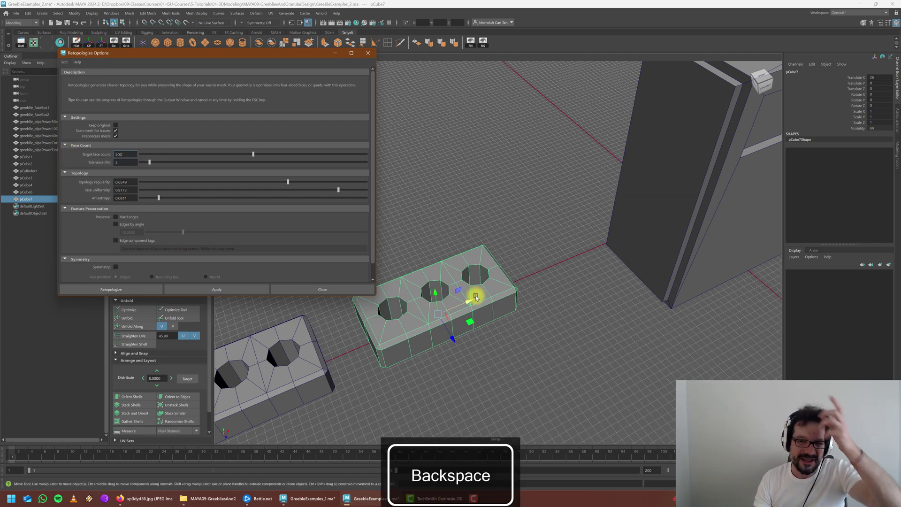
click(112, 289)
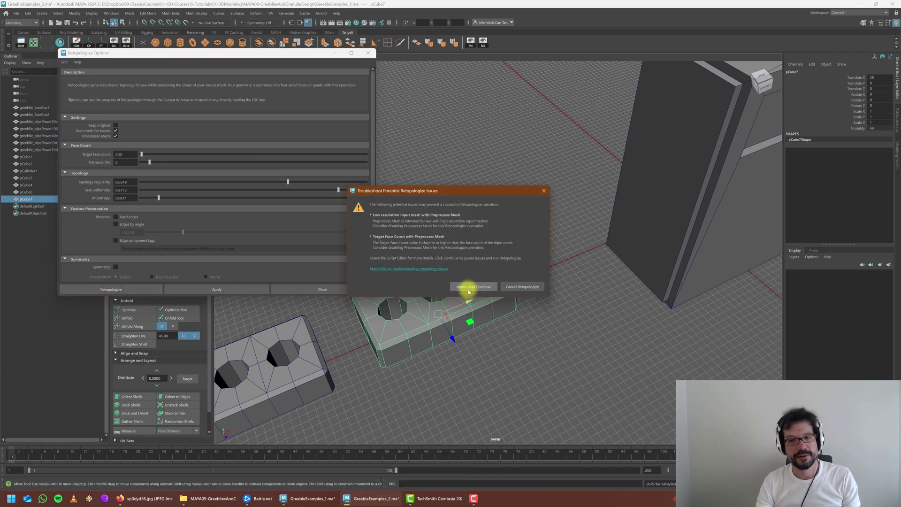
click(468, 286)
scroll(371, 304, up, 4)
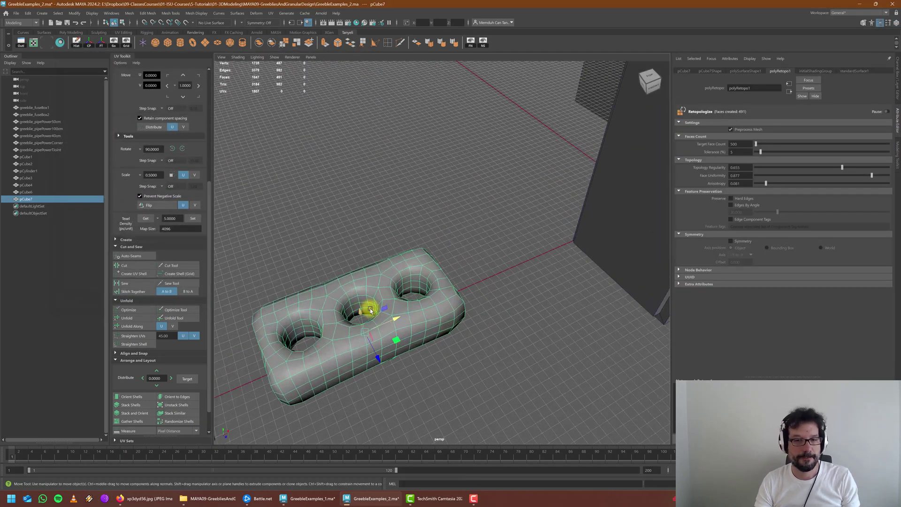
Step: Inspect the deselected brick's shaded surface up close and undo the 500-face retopology
click(486, 368)
mouse_move(457, 340)
alt+mouse_down()
mouse_move(453, 356)
mouse_move(553, 370)
mouse_move(463, 354)
mouse_move(482, 336)
mouse_move(422, 301)
mouse_move(426, 317)
mouse_move(491, 341)
mouse_move(452, 279)
mouse_move(454, 322)
mouse_move(460, 290)
mouse_move(438, 296)
mouse_move(463, 321)
alt+mouse_up()
key(alt+5)
scroll(454, 322, up, 4)
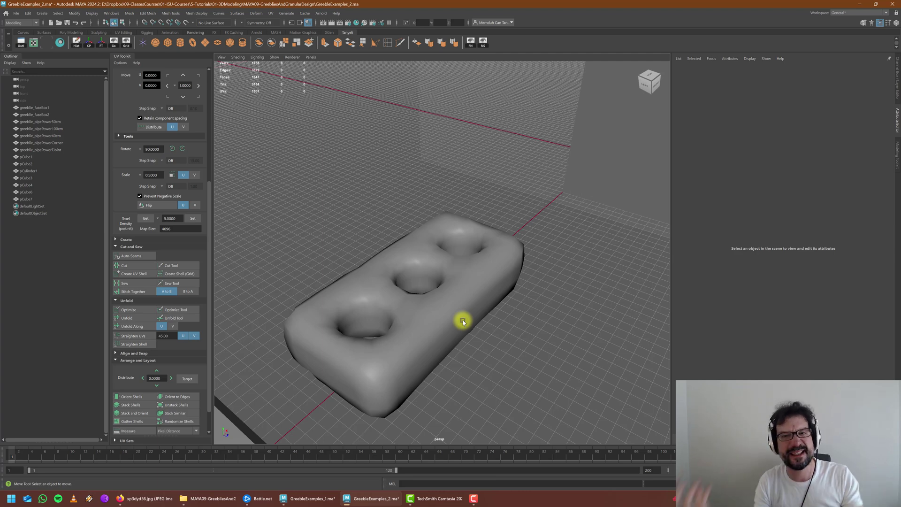
key(ctrl+z)
key(ctrl+z)
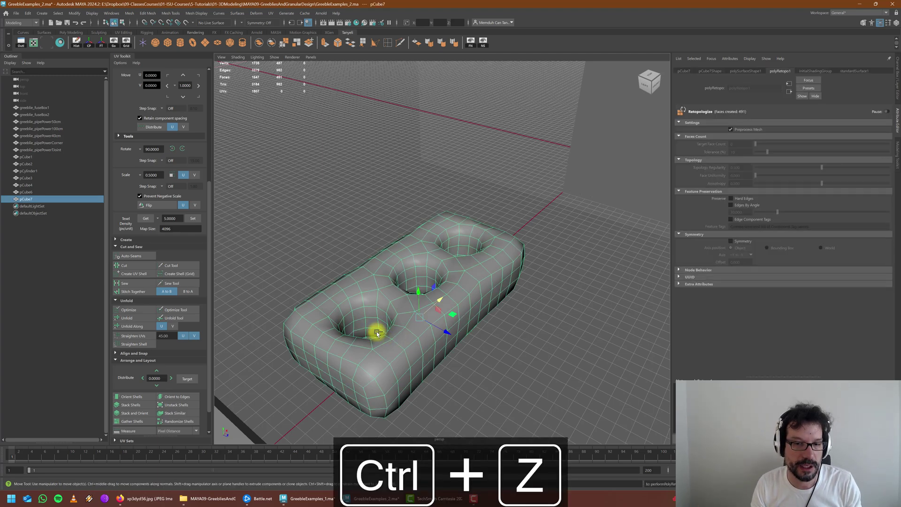
Step: Try to quadrangulate the brick copy's faces and undo it
click(135, 12)
click(171, 128)
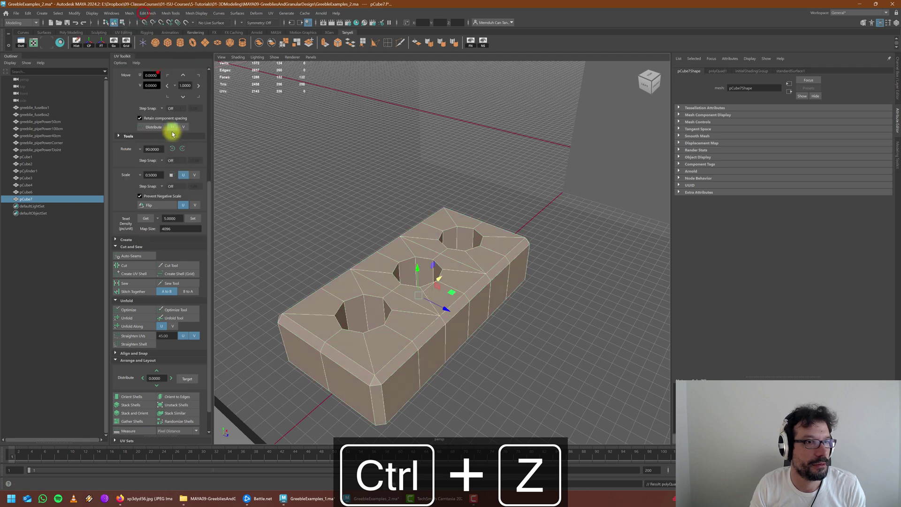
key(ctrl+z)
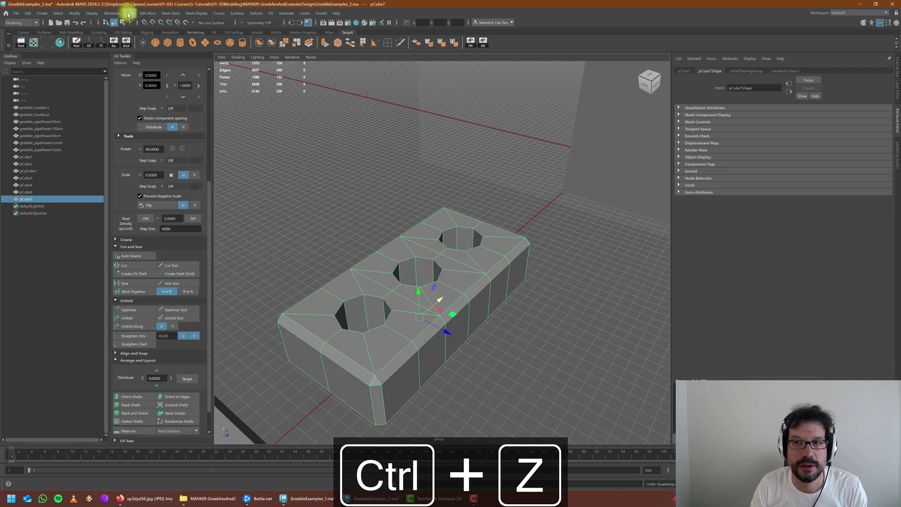
Step: Retopologize the brick copy with a target face count of 1000, ignoring the potential-issues warning, and deselect it
click(128, 13)
click(191, 85)
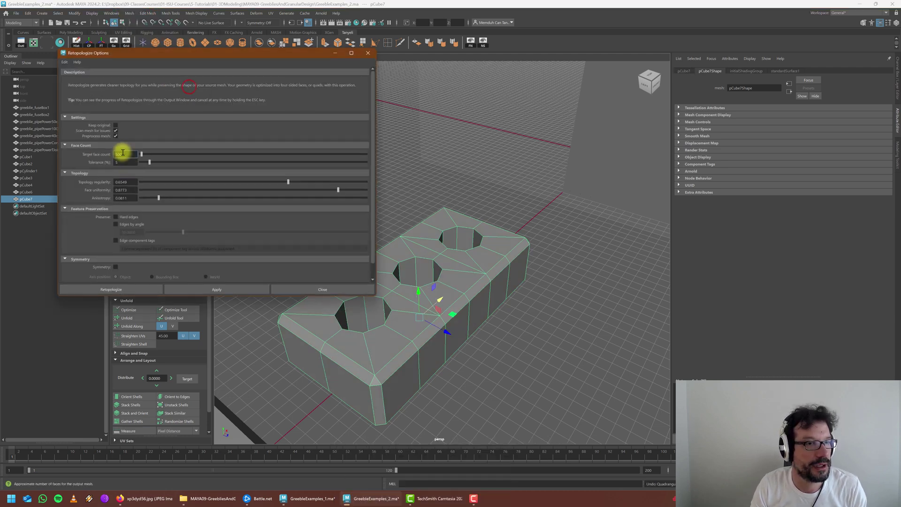
drag(127, 153, 91, 155)
text(1000)
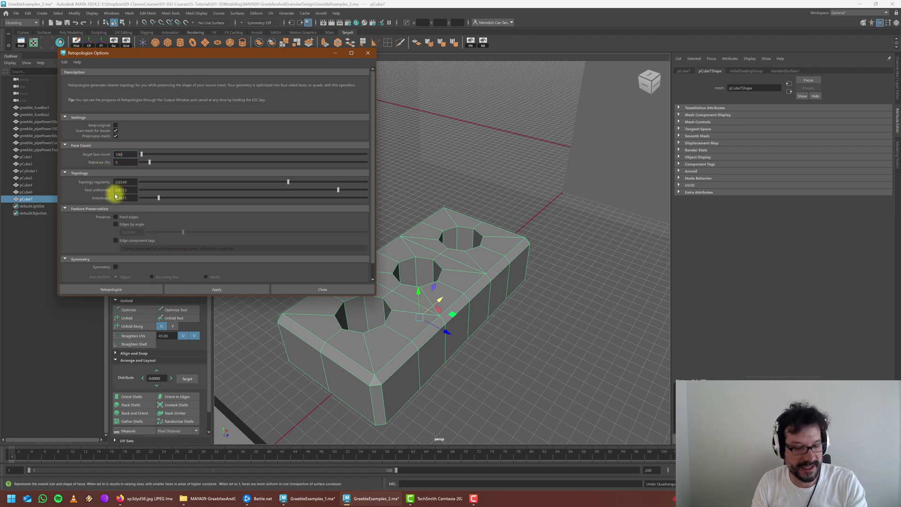
click(103, 289)
click(454, 286)
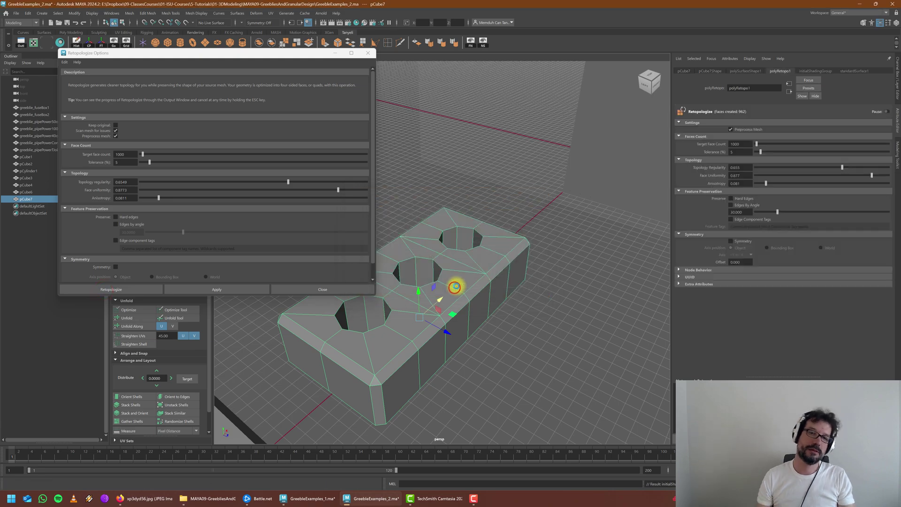
click(551, 336)
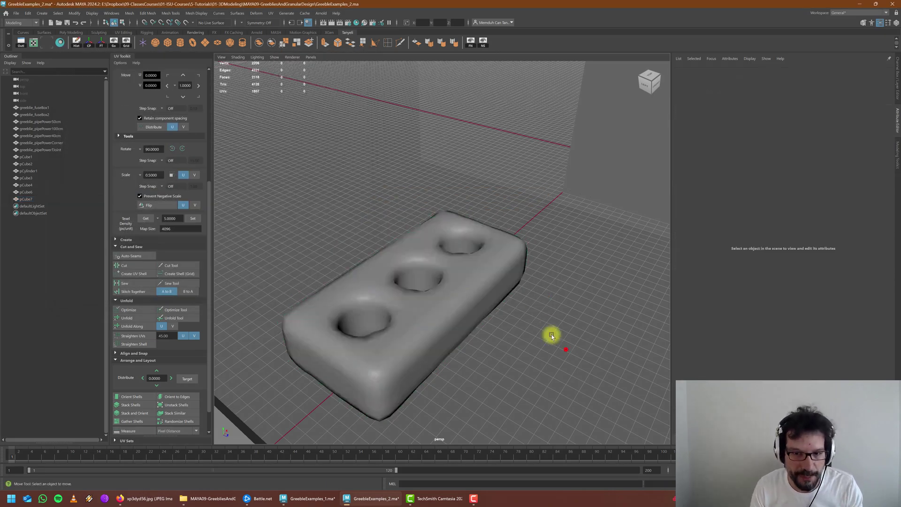
Step: Duplicate the retopologized brick three times, spacing the copies in a row along Z
alt+drag(458, 276, 506, 399)
click(418, 254)
scroll(418, 249, down, 3)
key(ctrl+d)
key(ctrl+d)
key(ctrl+d)
scroll(507, 402, down, 3)
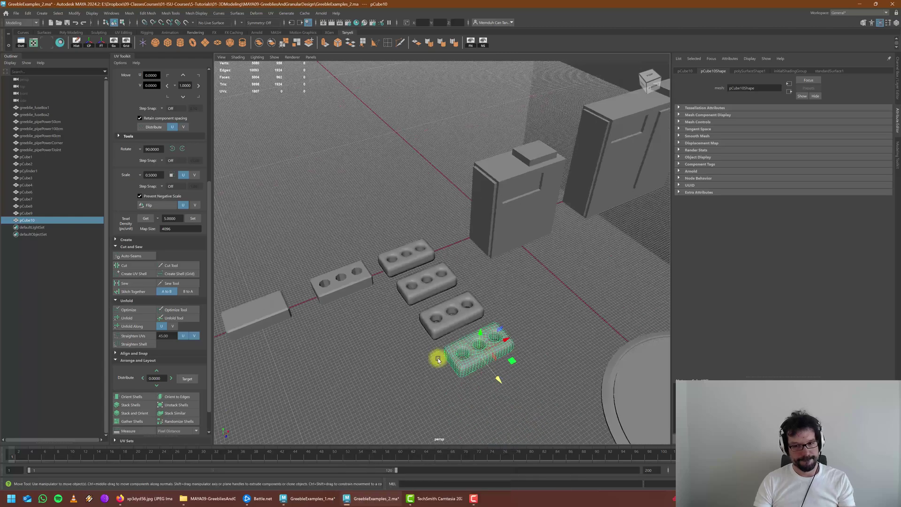
Step: Duplicate the retopologized brick on the X axis once more and move the copy along Z, opposite the row of duplicates
alt+drag(438, 359, 387, 305)
click(432, 354)
scroll(453, 342, up, 5)
scroll(394, 317, up, 2)
scroll(389, 306, down, 5)
click(411, 311)
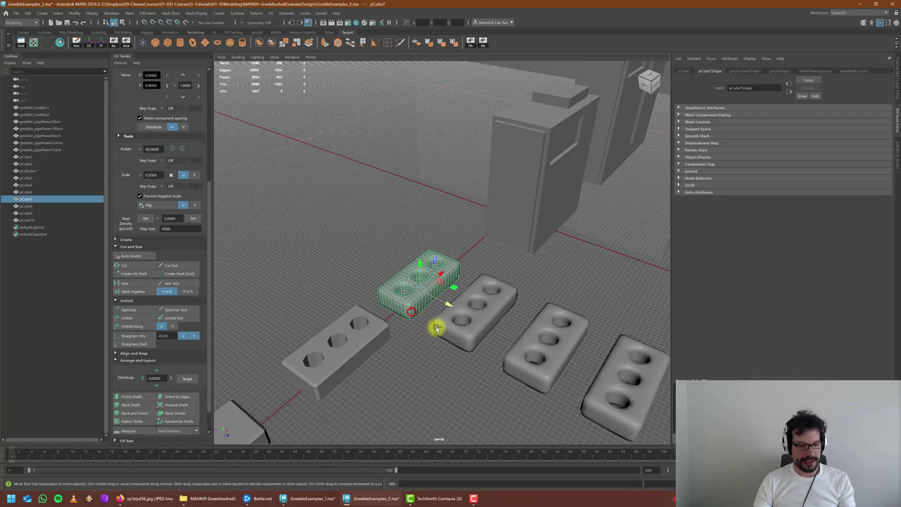
key(ctrl+d)
drag(450, 307, 322, 256)
click(377, 258)
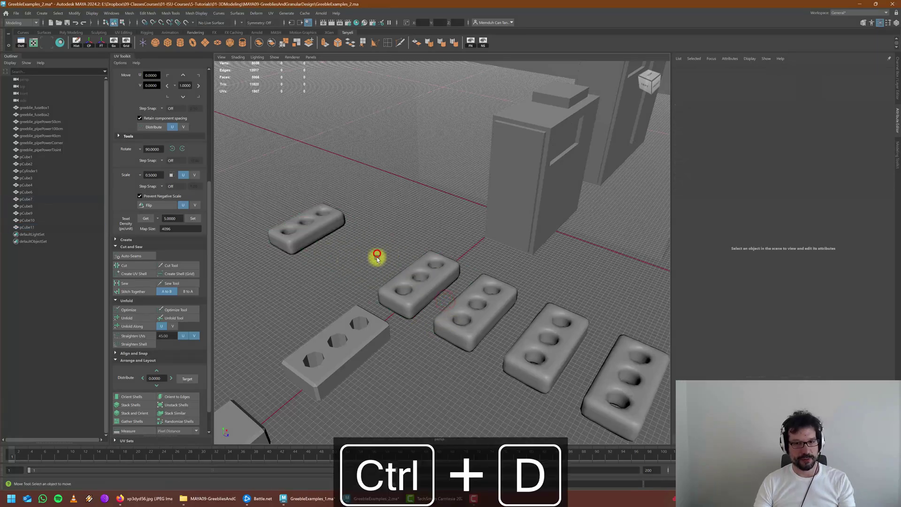
Step: Activate the Imprint sculpting tool on the retopologized brick on the X axis and show its stamp settings
scroll(377, 257, up, 5)
click(410, 316)
alt+drag(410, 316, 427, 258)
alt+middle_drag(426, 257, 355, 258)
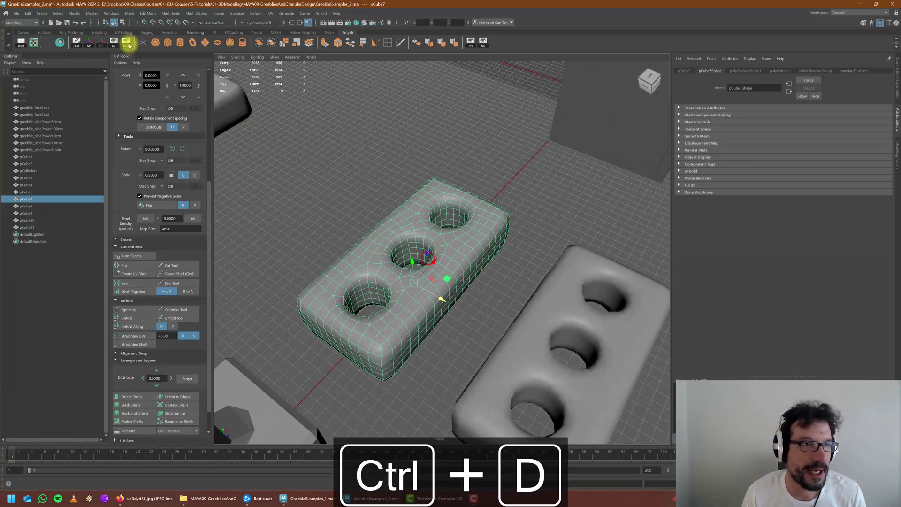
click(98, 32)
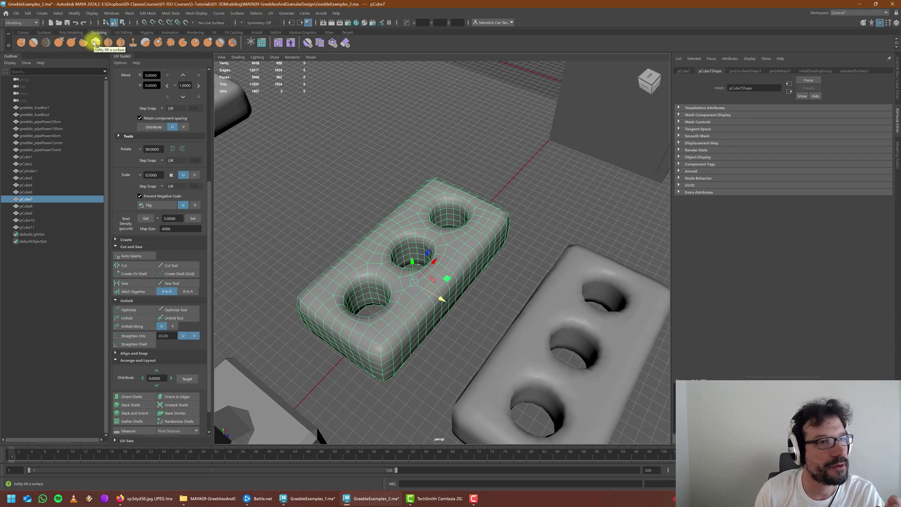
click(131, 43)
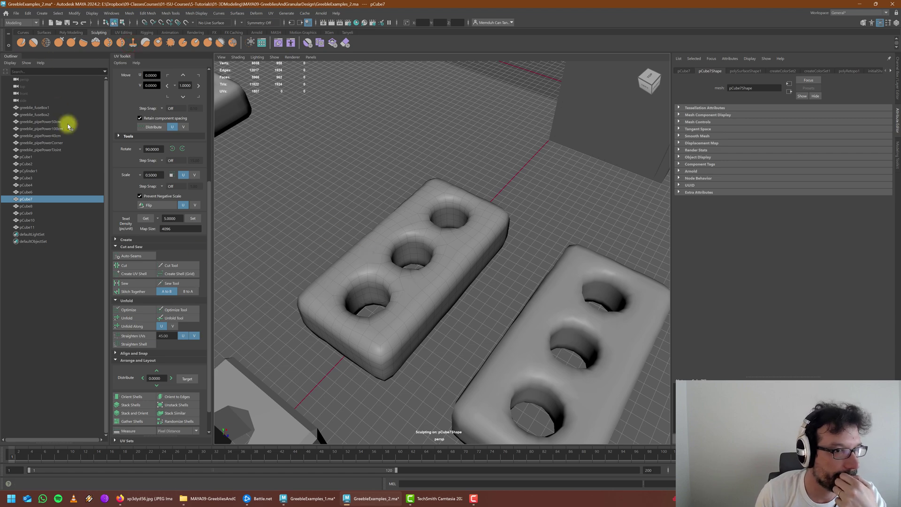
click(880, 23)
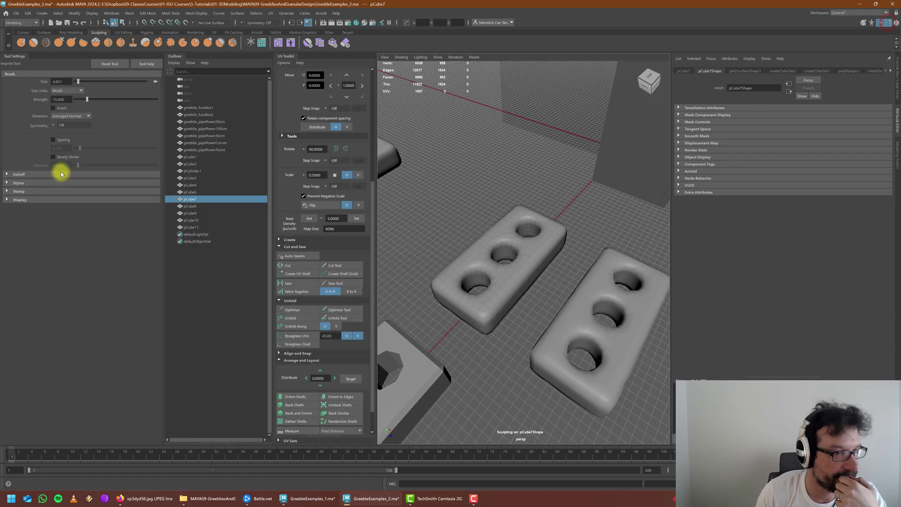
click(29, 191)
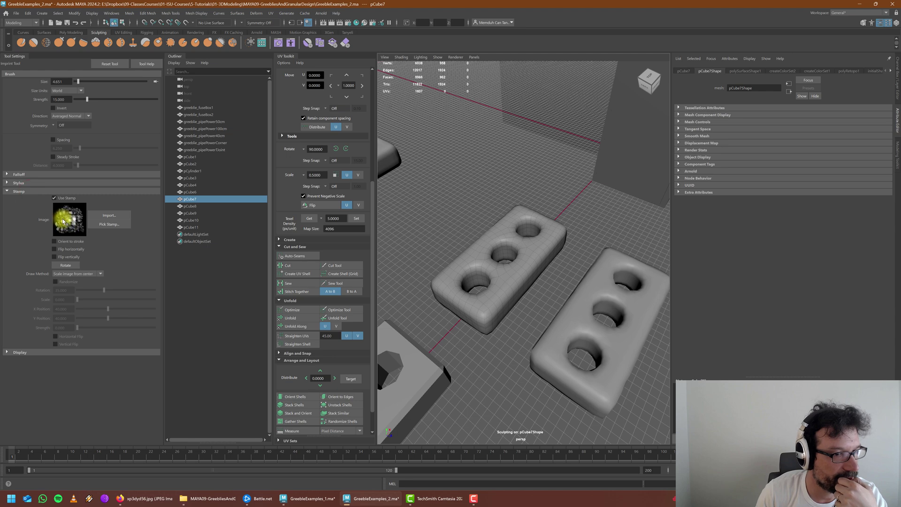
Step: Browse the Sculpting Stamps library for stamp images and close it without picking one
click(103, 225)
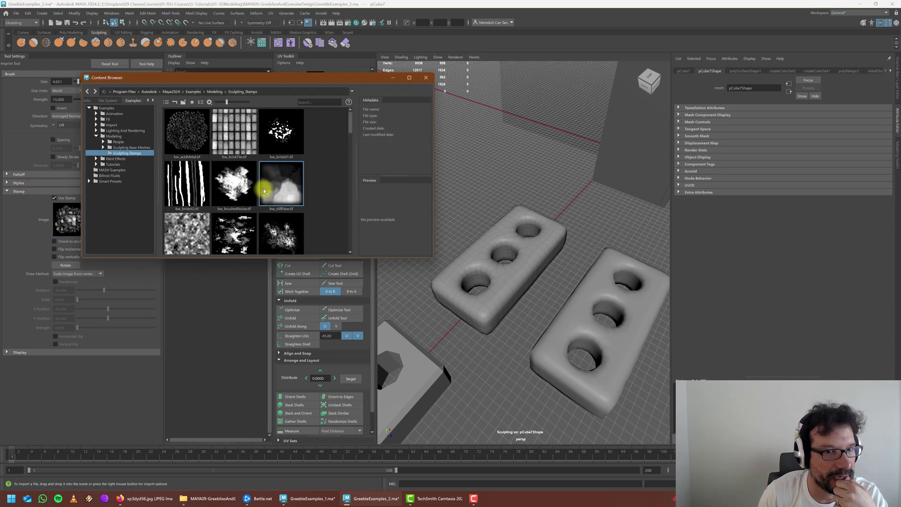
drag(355, 128, 357, 158)
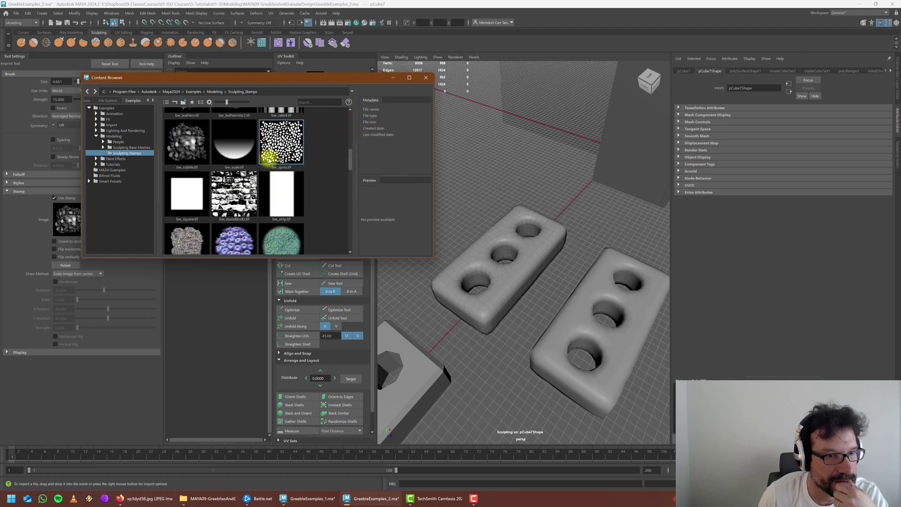
click(427, 78)
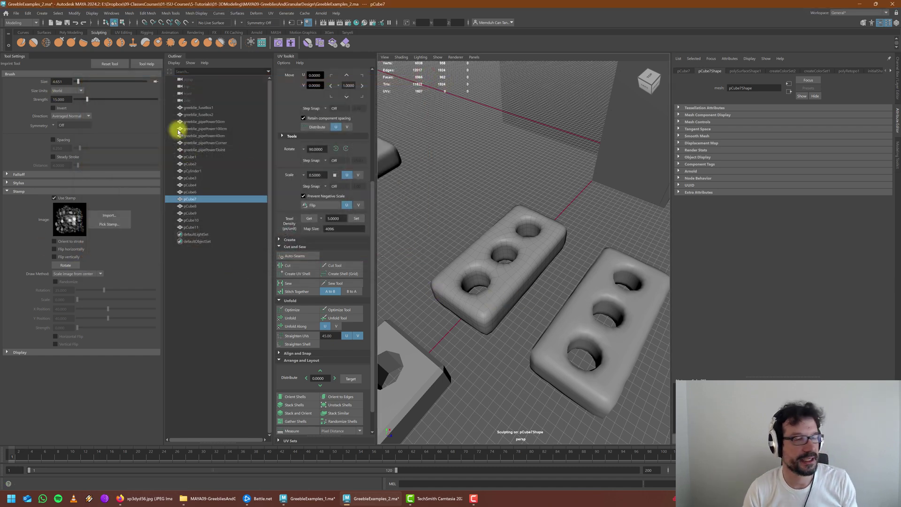
Step: Try an imprint on the brick's top surface at the default strength and undo it
scroll(521, 289, up, 5)
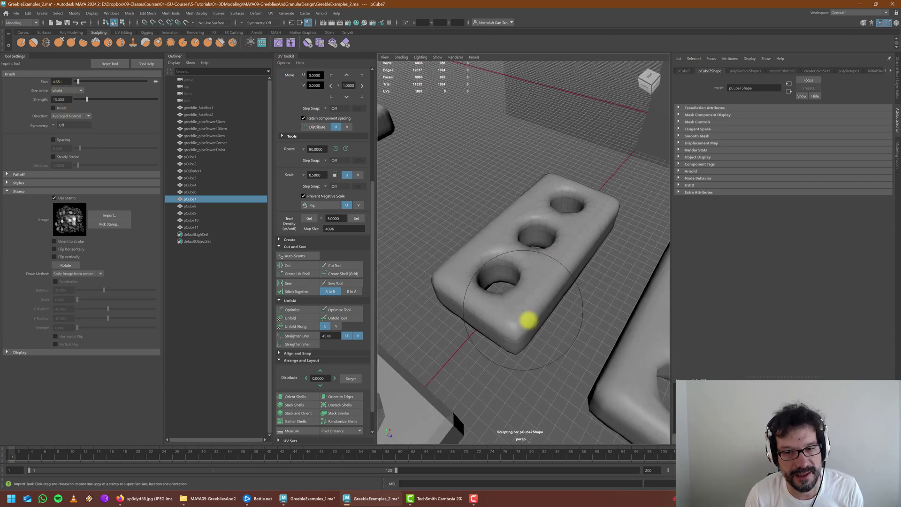
alt+drag(526, 318, 563, 296)
key(ctrl+z)
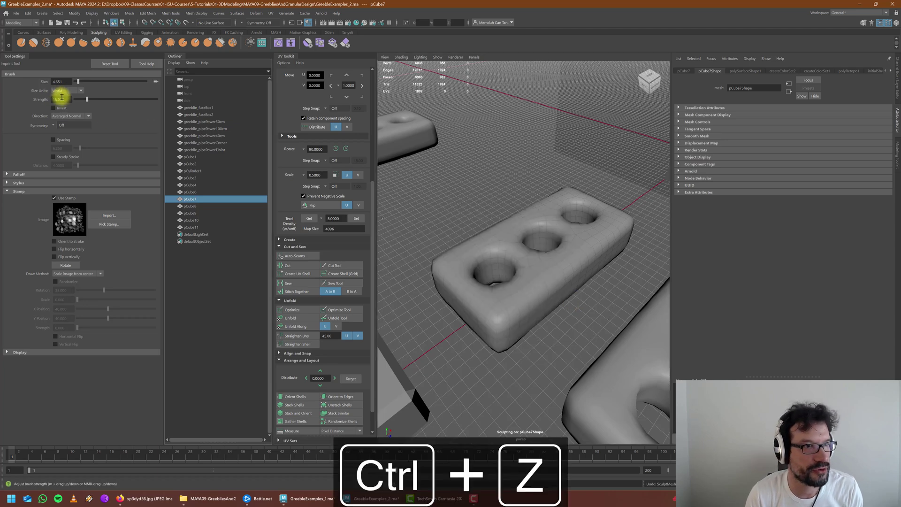
Step: Set the Imprint brush strength to 0.1, test a stamp on the brick's top and undo that imprint
drag(69, 99, 22, 96)
text(0.1)
key(Return)
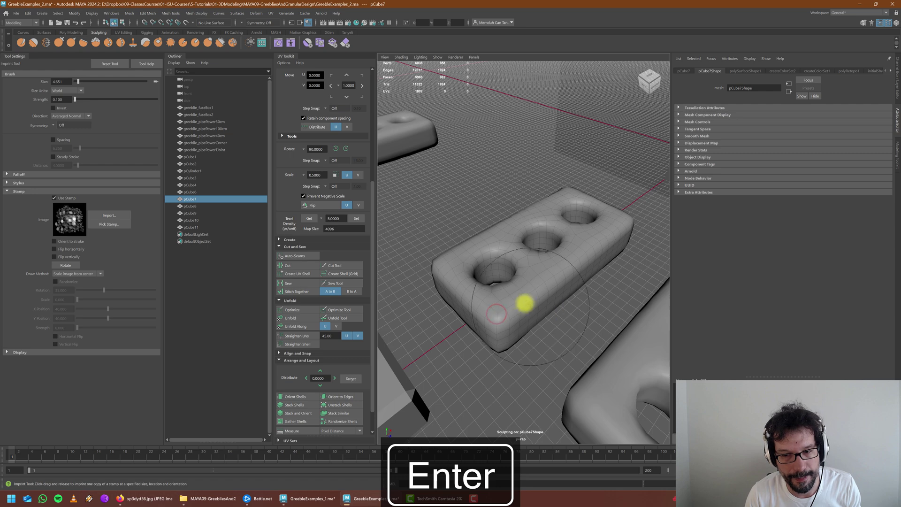
key(ctrl+z)
Step: Set the Imprint brush strength to 0.5, test stamps on the brick's top and undo them
drag(66, 100, 14, 100)
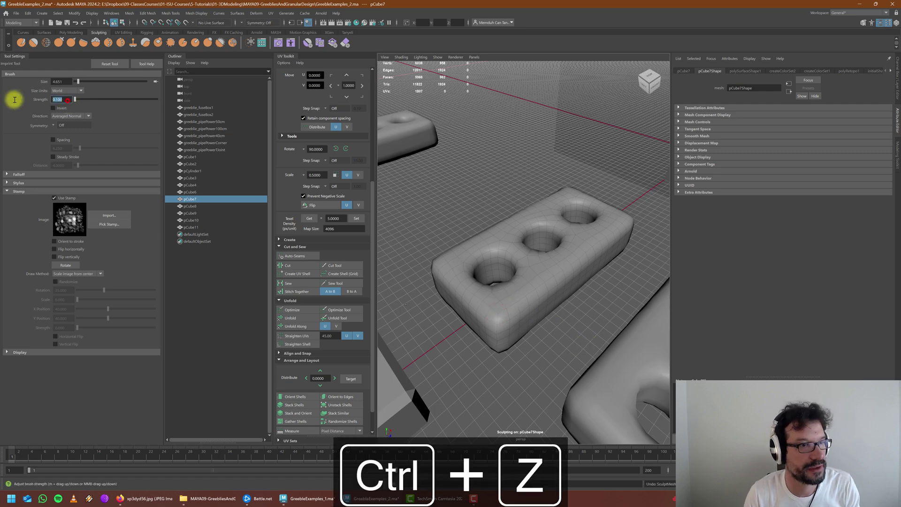
text(.5)
key(Return)
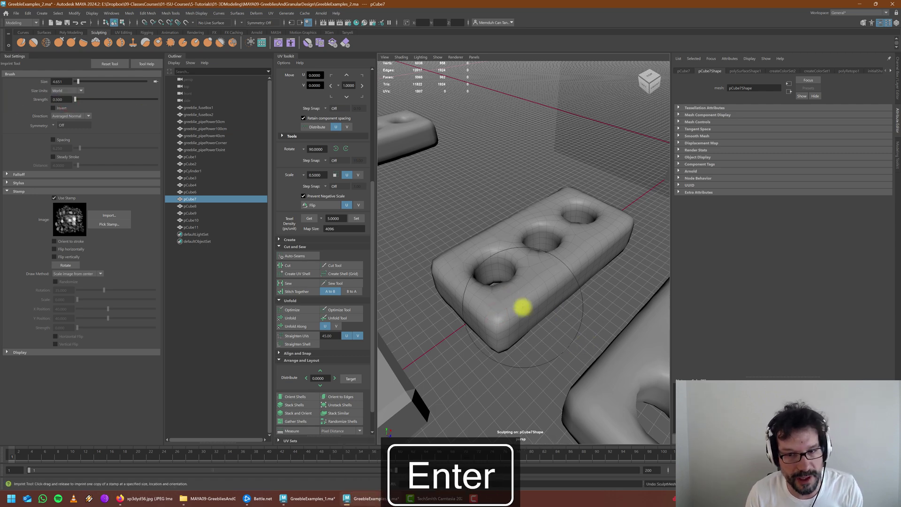
mouse_move(491, 290)
mouse_down()
mouse_move(558, 296)
mouse_move(597, 277)
mouse_move(565, 288)
mouse_up()
mouse_move(548, 257)
mouse_down()
mouse_move(593, 268)
mouse_move(605, 281)
mouse_move(549, 284)
mouse_move(569, 282)
mouse_up()
alt+right_drag(569, 282, 542, 284)
mouse_move(542, 285)
alt+mouse_down()
mouse_move(545, 297)
mouse_move(569, 288)
mouse_move(589, 305)
alt+mouse_up()
key(ctrl+z)
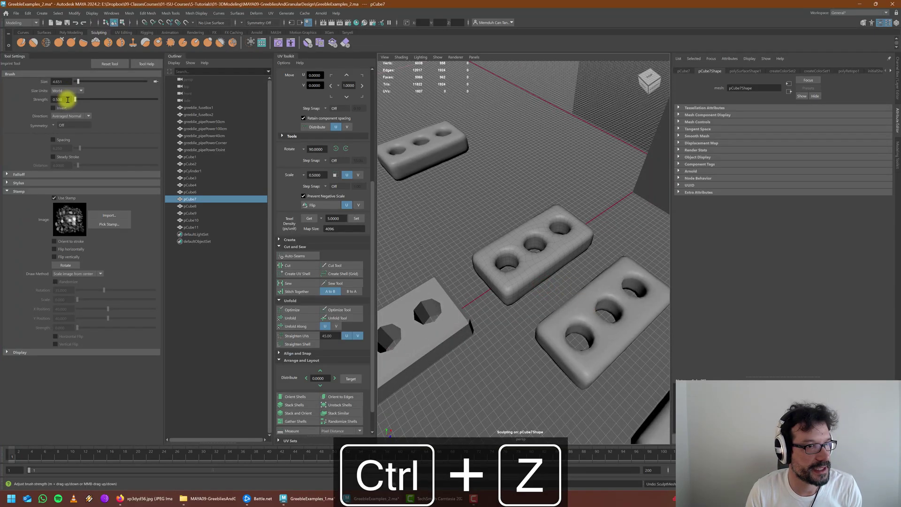
Step: Set the Imprint brush size to 10, stamp the brick from several sides including underneath, and finish by deselecting it
click(64, 81)
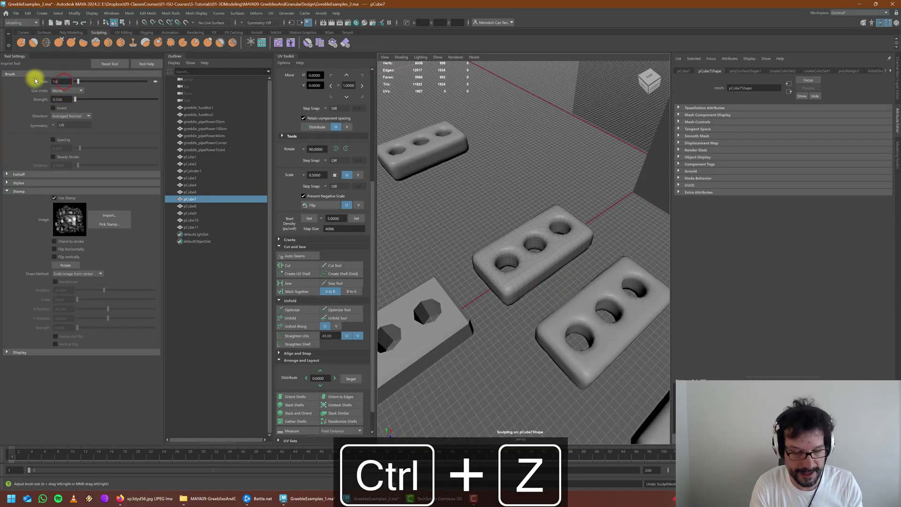
key(Return)
alt+drag(415, 252, 443, 291)
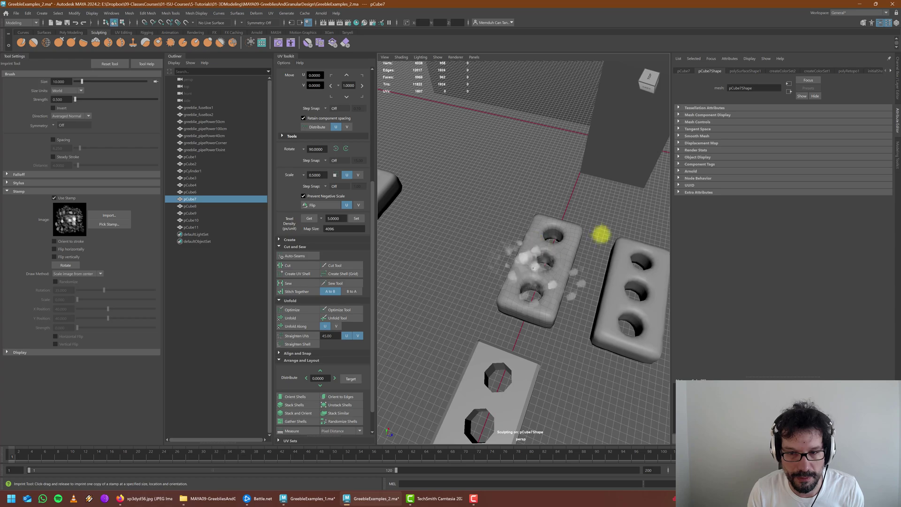
alt+drag(565, 253, 512, 311)
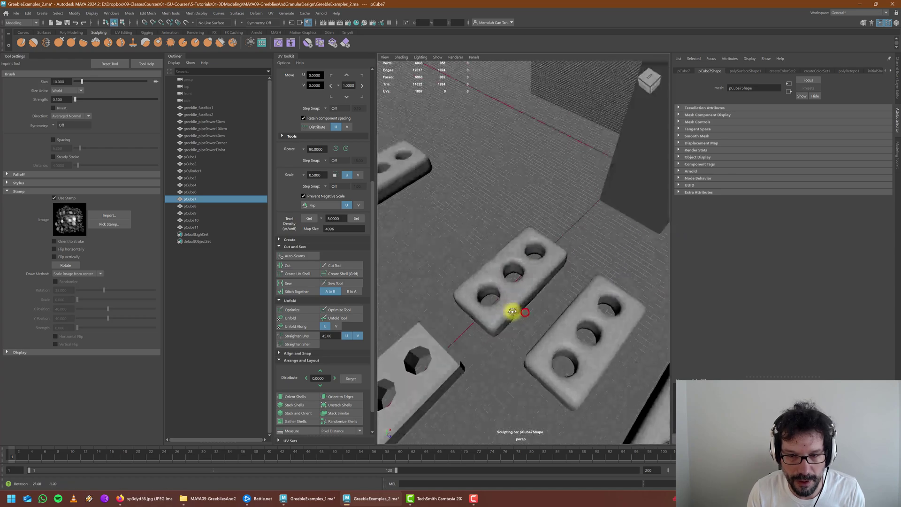
alt+drag(617, 261, 550, 256)
alt+drag(609, 306, 522, 286)
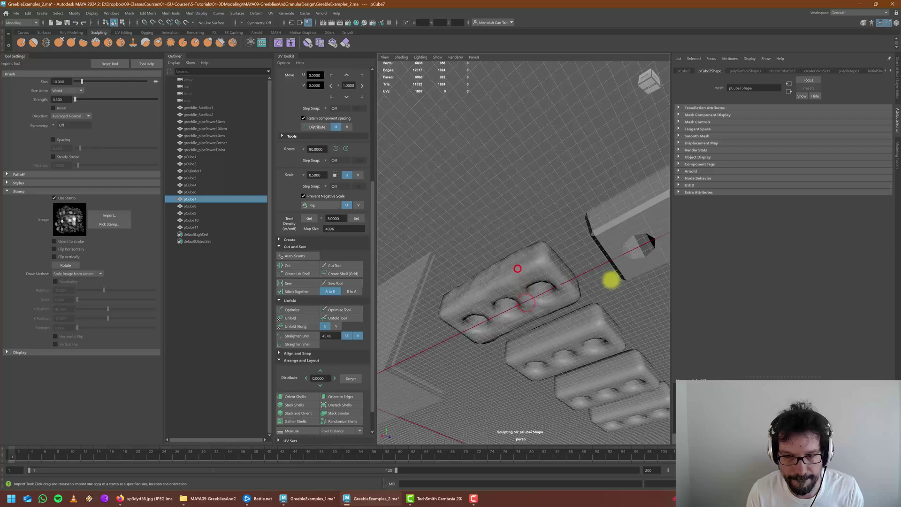
alt+drag(611, 280, 494, 295)
key(w)
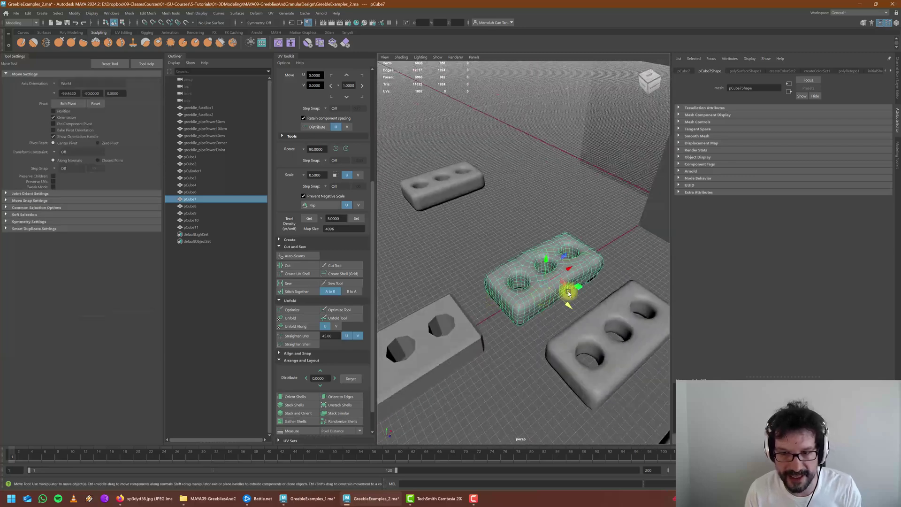
click(604, 234)
Step: Activate Imprint on the neighbouring brick copy and stamp its surface from above and at its short end
alt+drag(601, 252, 567, 295)
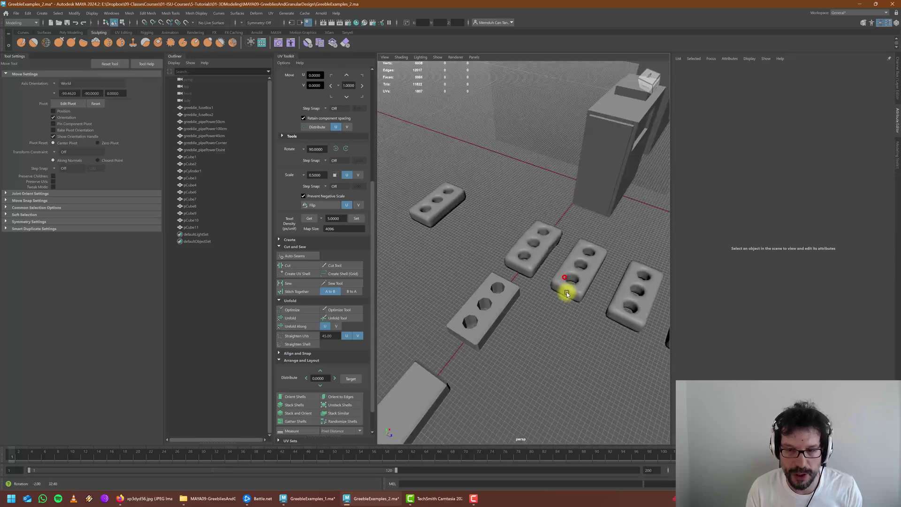
alt+middle_drag(568, 286, 502, 283)
alt+right_drag(502, 283, 545, 286)
alt+drag(551, 290, 486, 274)
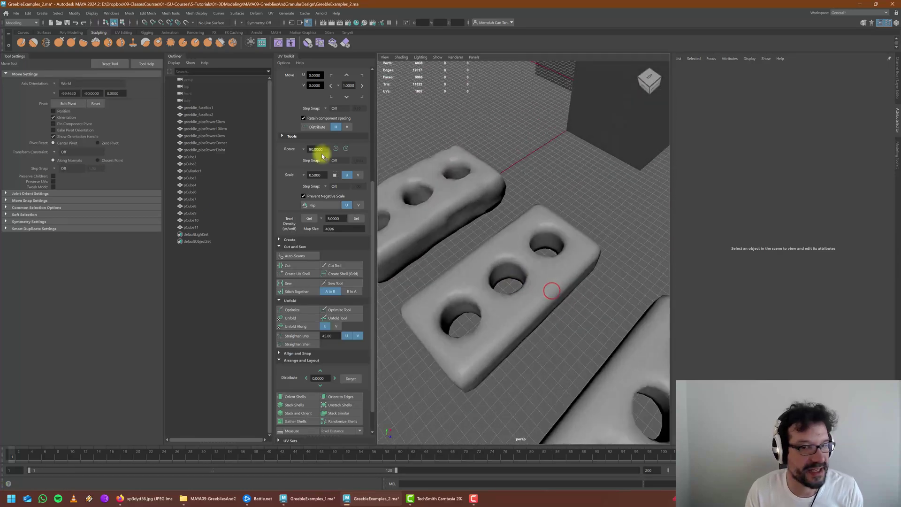
click(513, 271)
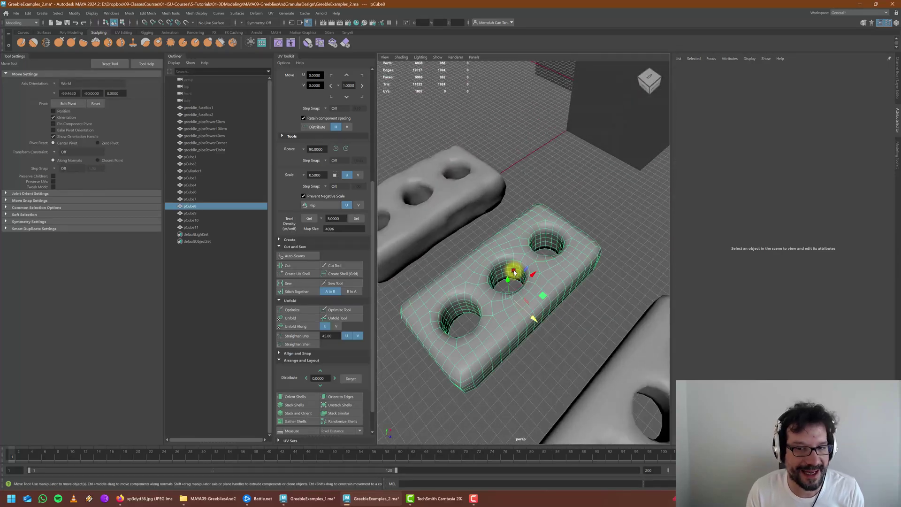
click(133, 42)
alt+drag(600, 255, 495, 263)
drag(547, 252, 581, 262)
alt+drag(623, 321, 567, 282)
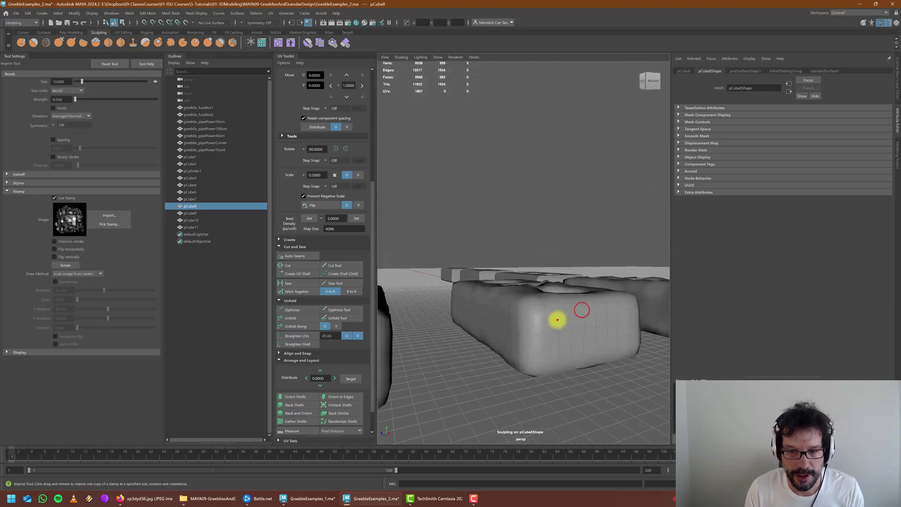
drag(558, 320, 746, 315)
Step: Imprint the same brick copy from its remaining sides and underneath, leave the sculpting tool and deselect it
alt+drag(601, 270, 589, 364)
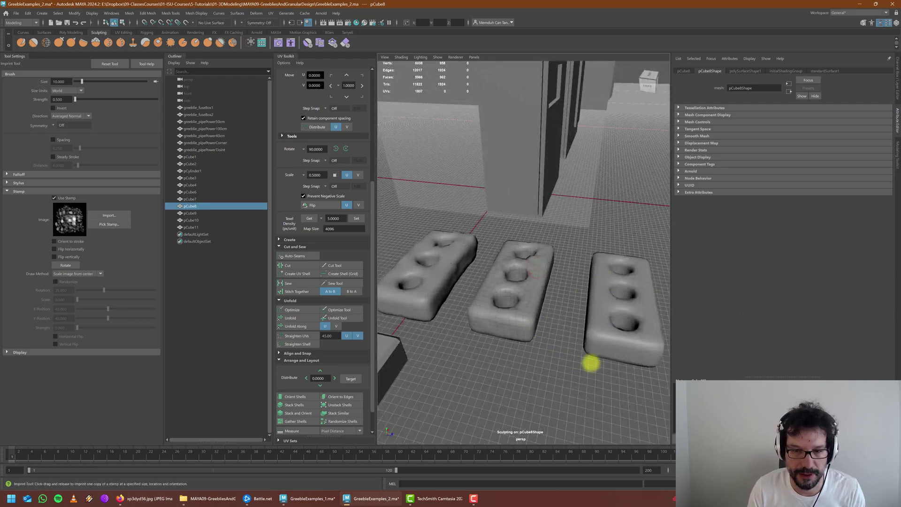
mouse_move(489, 263)
alt+mouse_down()
mouse_move(537, 310)
mouse_move(547, 273)
mouse_move(501, 268)
alt+mouse_up()
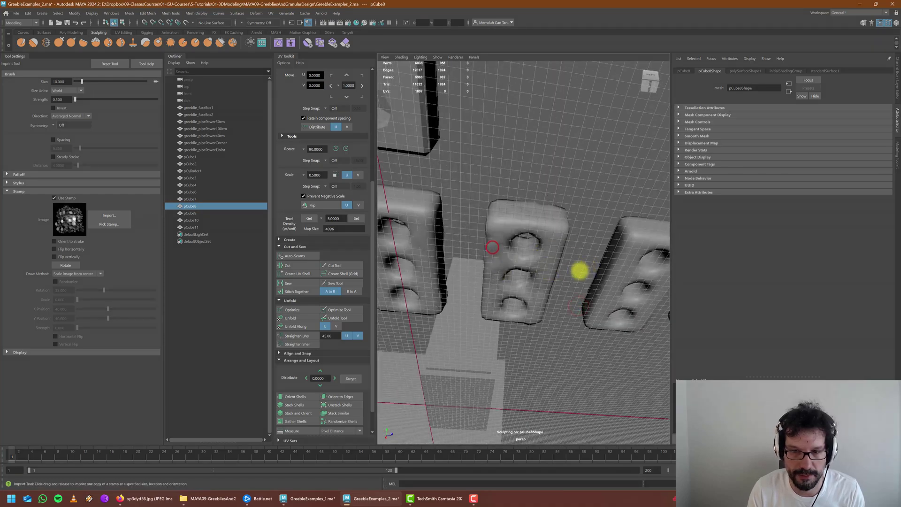
alt+drag(577, 269, 539, 283)
key(w)
click(486, 280)
Step: Examine the sculpted brick variations up close and alongside the fuse boxes, pipes and other pieces in the scene
scroll(500, 205, down, 5)
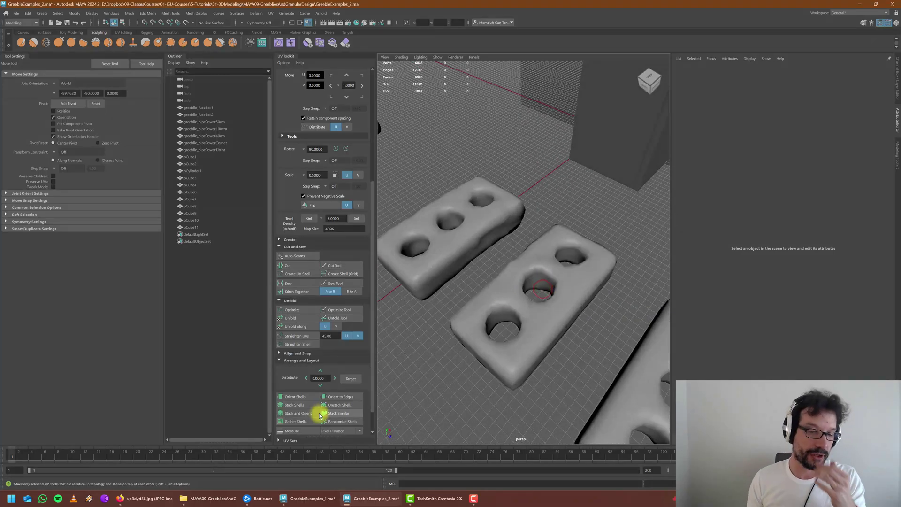
click(512, 297)
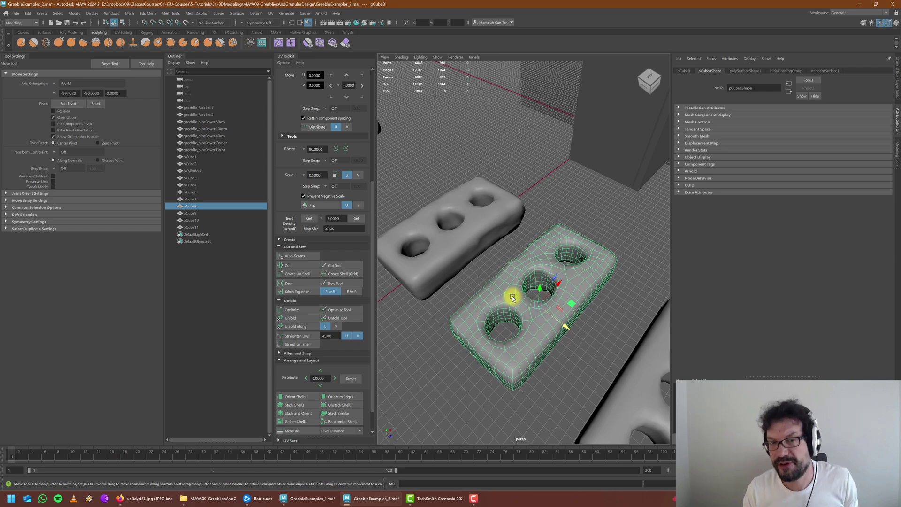
scroll(473, 240, down, 9)
scroll(533, 298, up, 4)
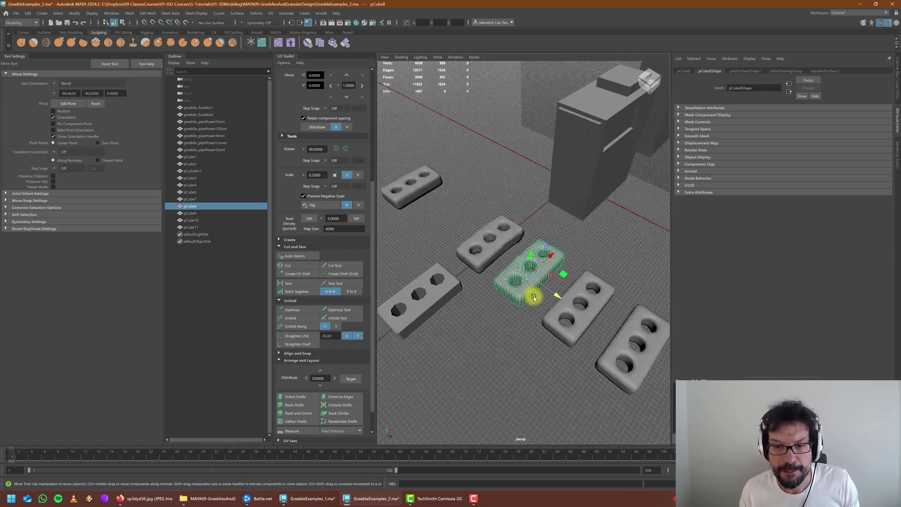
alt+drag(548, 314, 533, 314)
alt+middle_drag(531, 286, 472, 260)
scroll(474, 261, down, 6)
alt+drag(489, 278, 510, 305)
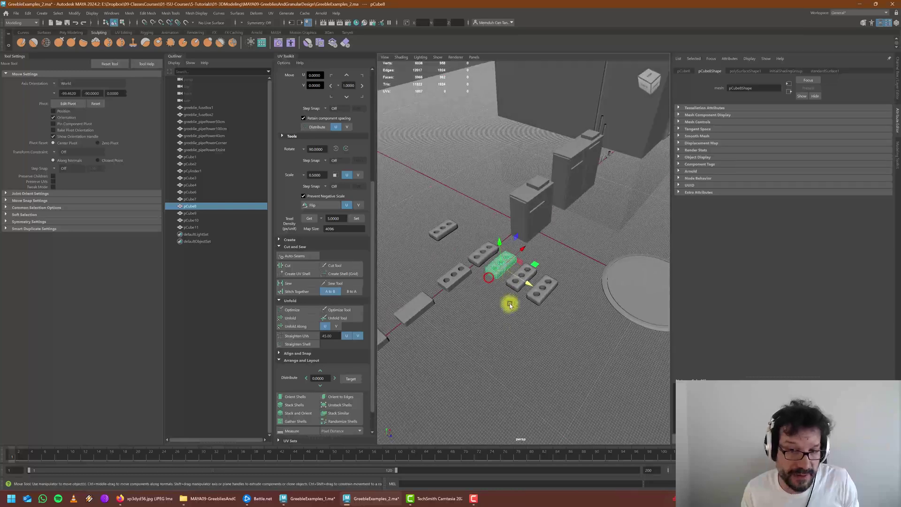
click(510, 304)
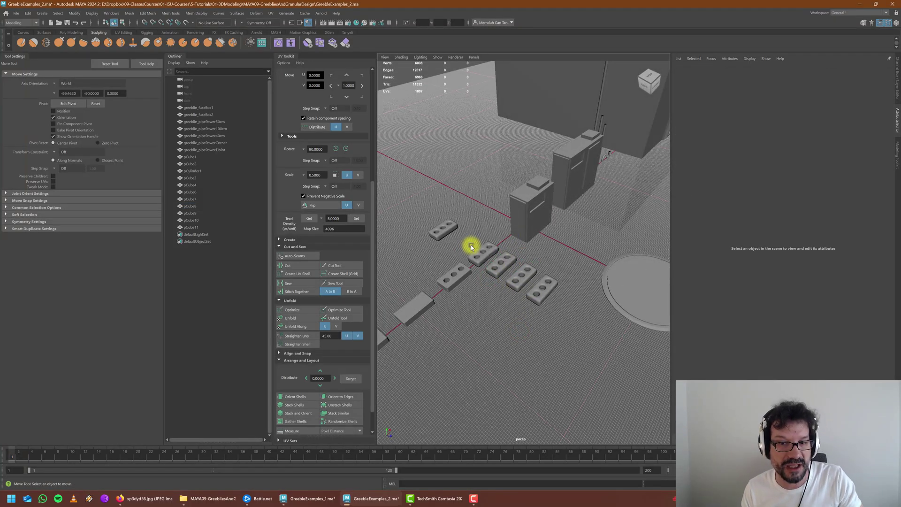
scroll(471, 247, down, 5)
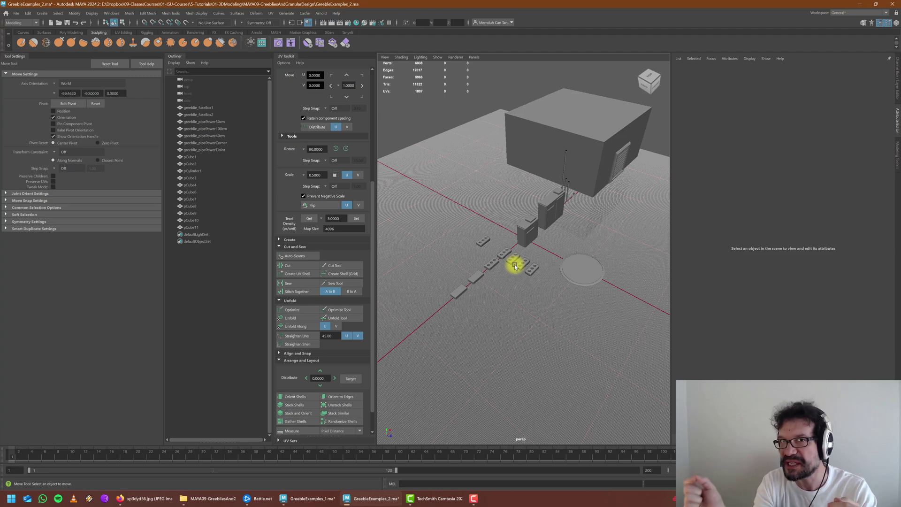
alt+right_drag(545, 193, 518, 258)
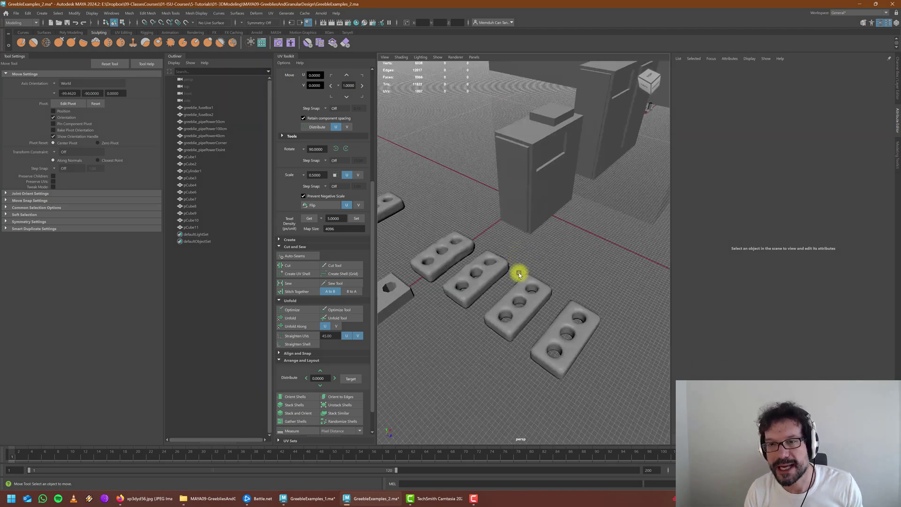
alt+drag(519, 273, 458, 266)
alt+middle_drag(458, 267, 502, 279)
alt+right_drag(498, 286, 483, 286)
alt+middle_drag(483, 286, 422, 306)
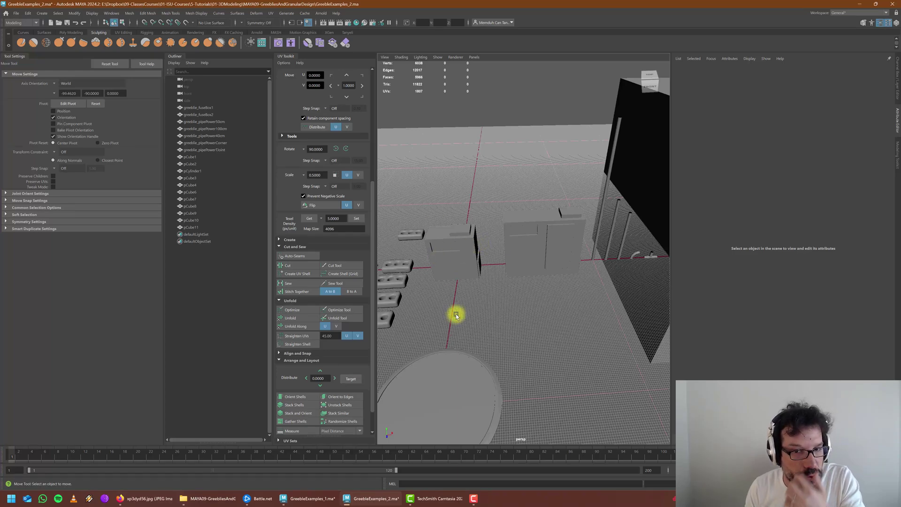
alt+right_drag(441, 280, 455, 257)
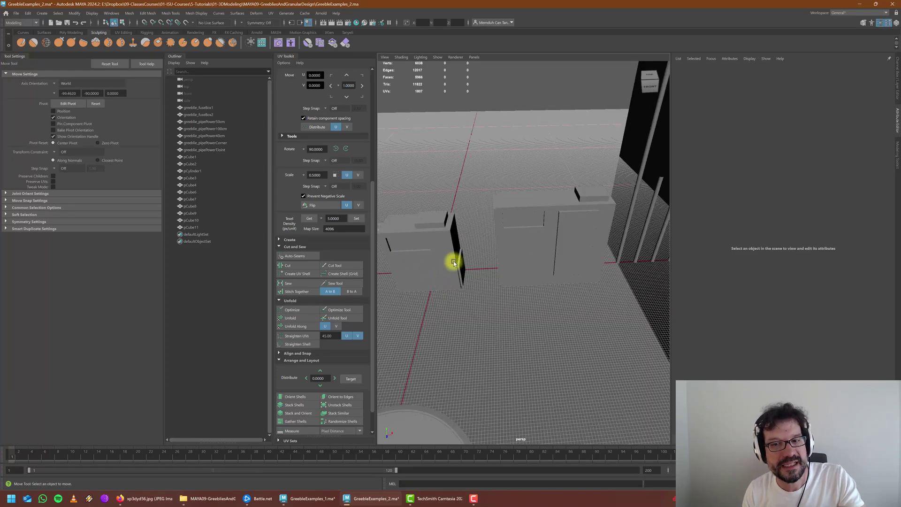
Step: Show wireframe on shaded and examine the topology of the fuse boxes, bricks and round piece
key(alt+5)
alt+drag(525, 289, 483, 256)
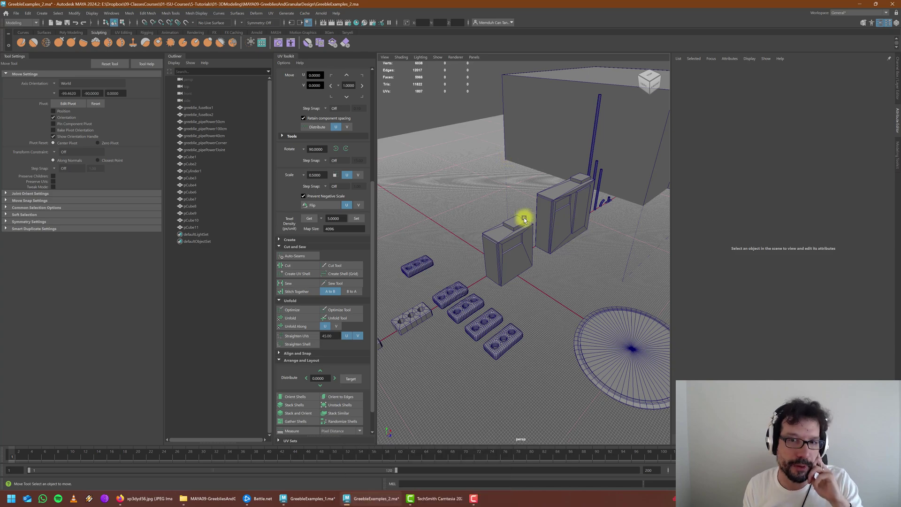
scroll(511, 230, up, 5)
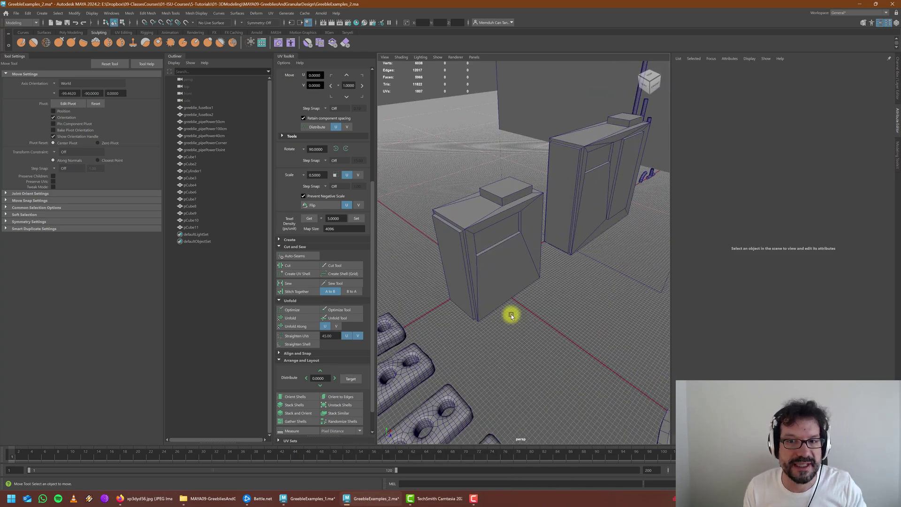
alt+drag(503, 288, 455, 278)
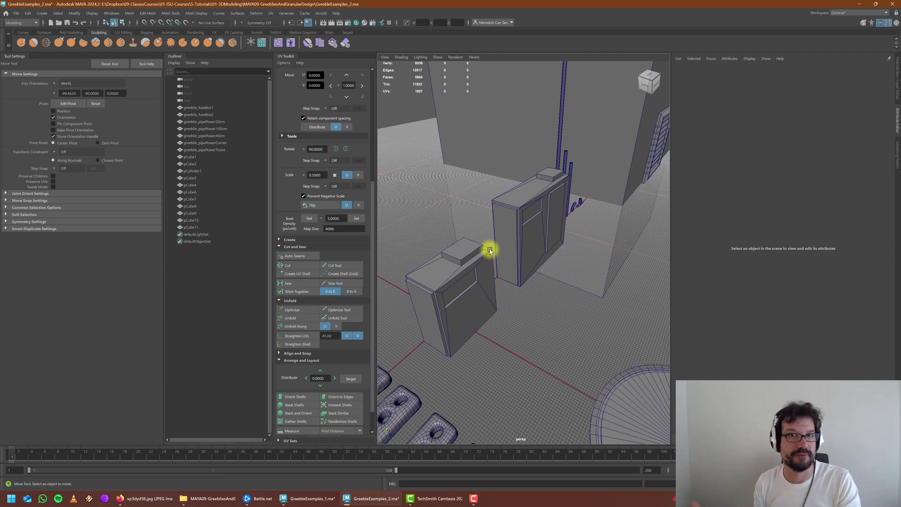
scroll(516, 237, down, 6)
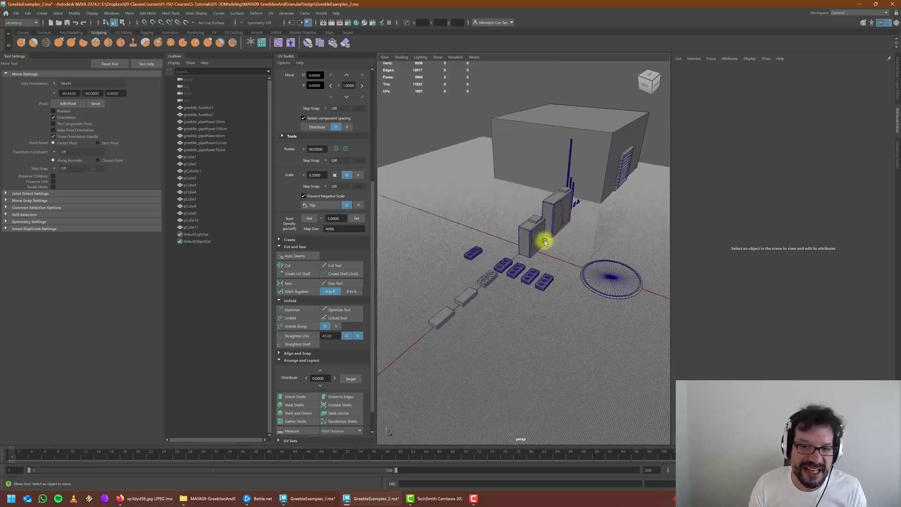
alt+drag(544, 242, 492, 294)
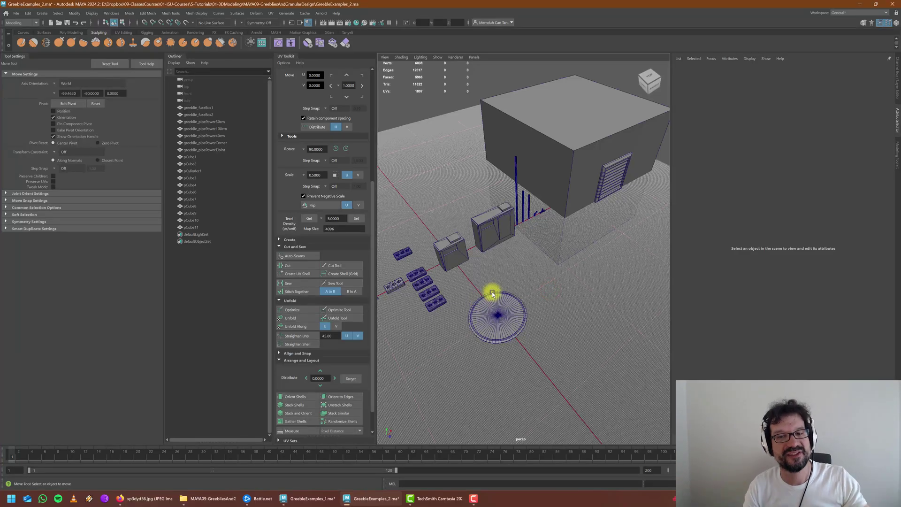
scroll(460, 246, up, 3)
alt+drag(471, 255, 464, 321)
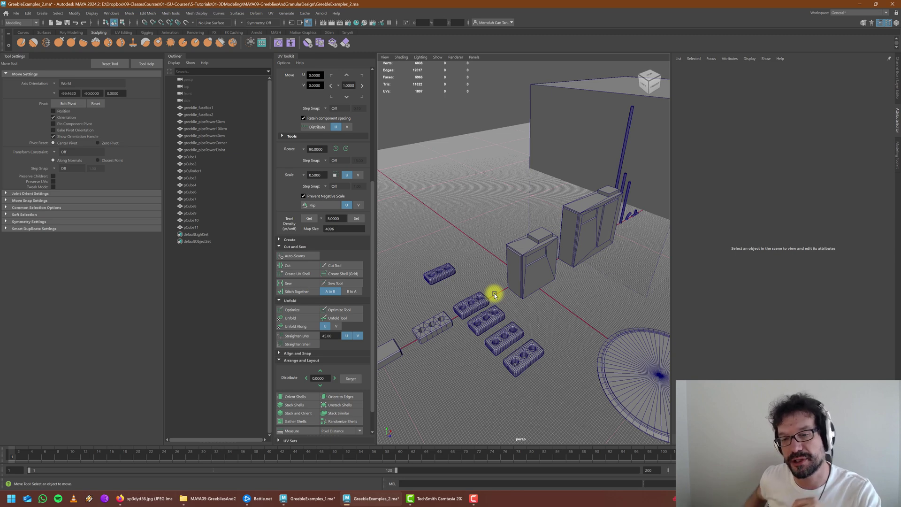
scroll(493, 269, down, 3)
alt+middle_drag(491, 262, 513, 243)
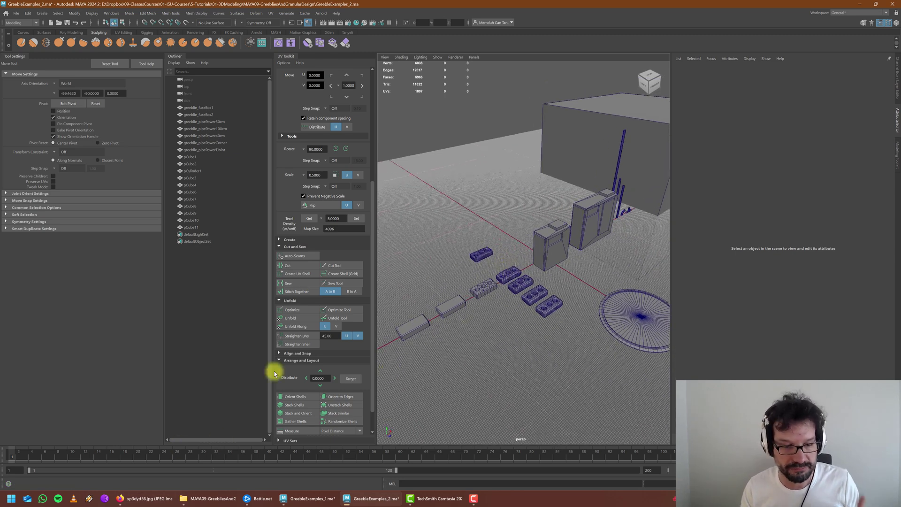
Step: Switch to Firefox and go through the reference images of bricks, modular debris kits and the rock-stone collection
click(149, 498)
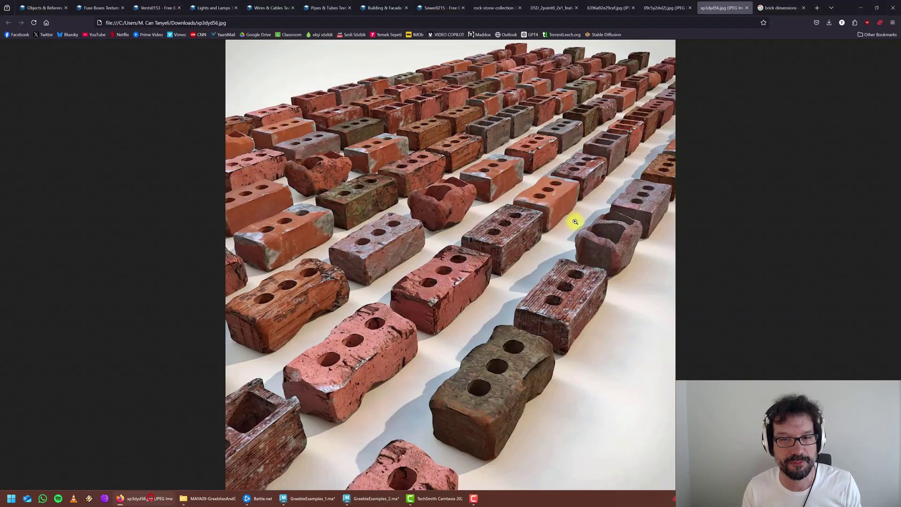
click(678, 4)
click(603, 7)
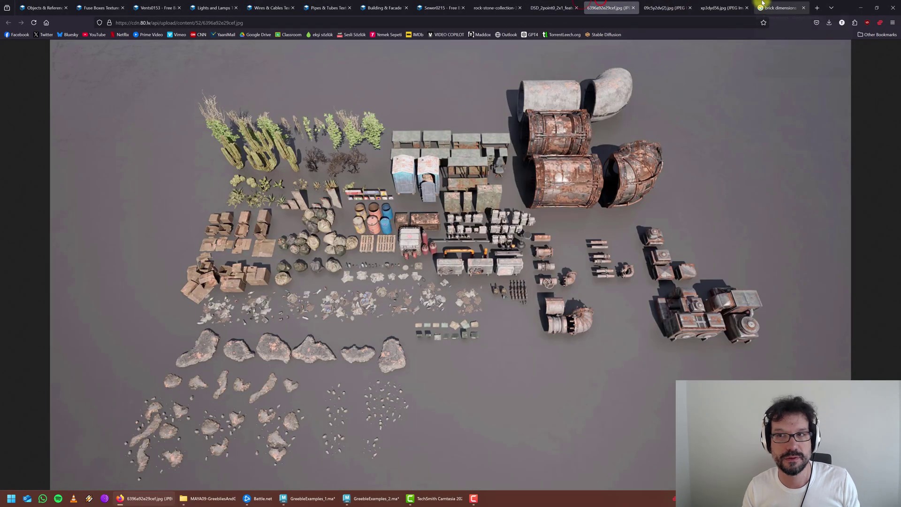
click(762, 4)
click(546, 6)
click(493, 5)
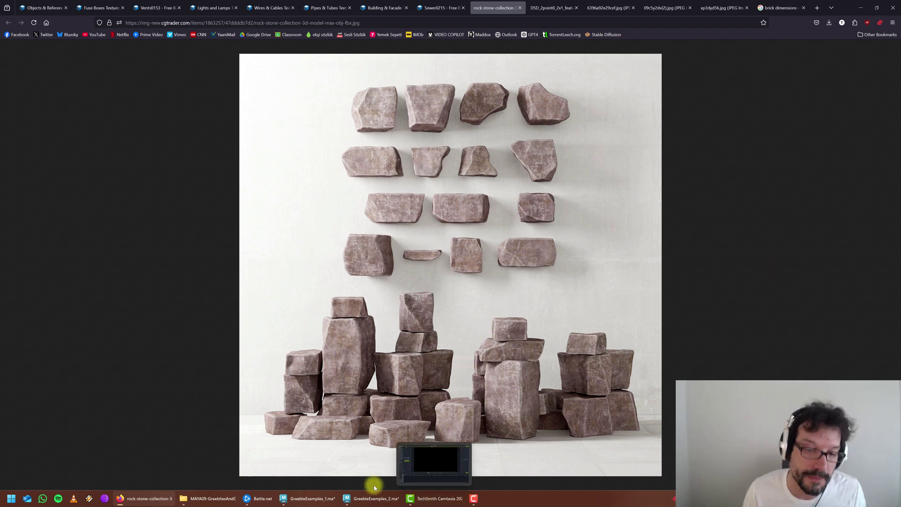
Step: Switch back to the GreebleExamples_2 scene in Maya and view the whole set of pieces
click(382, 466)
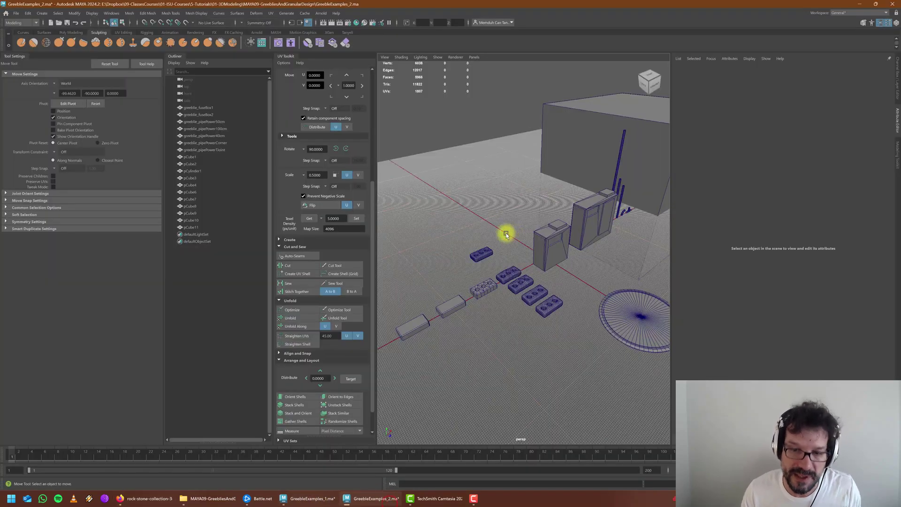
scroll(506, 233, down, 5)
alt+drag(547, 223, 555, 313)
scroll(516, 308, up, 5)
scroll(554, 313, down, 2)
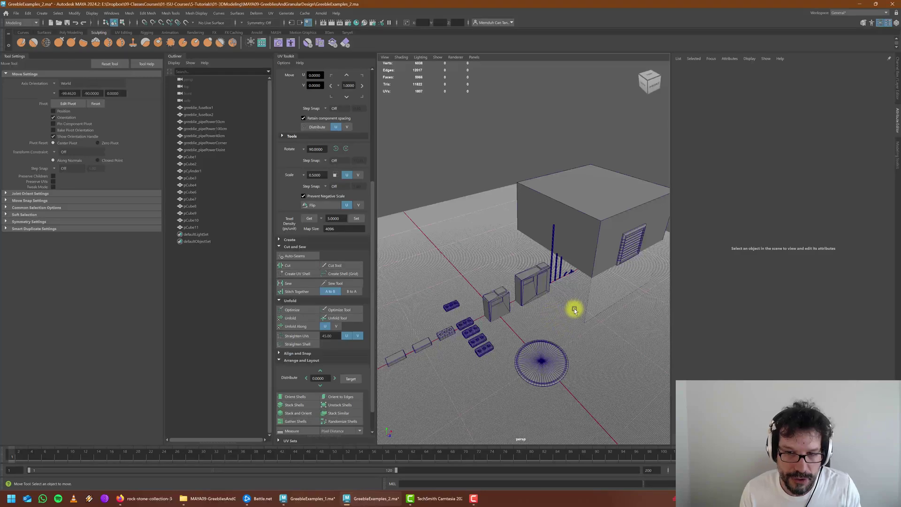
Step: Hide the tool settings and examine the slatted vent on the large block's wall
scroll(573, 313, up, 3)
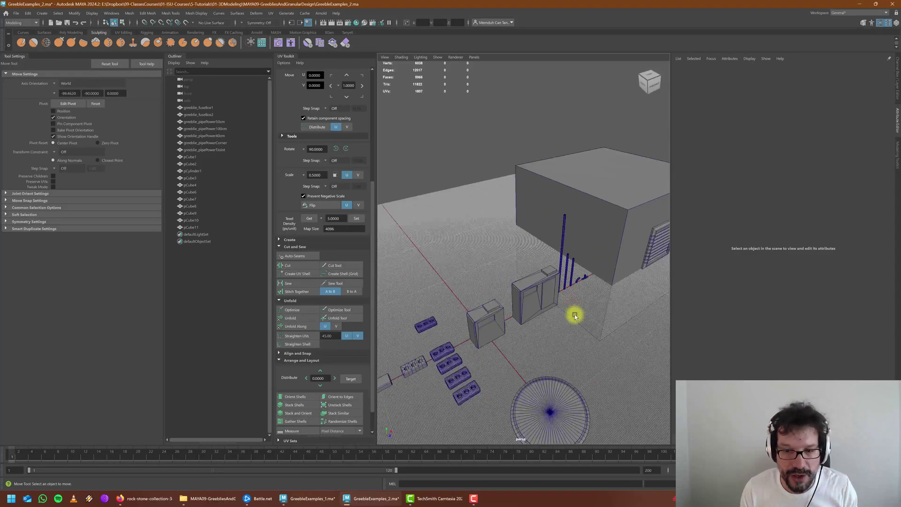
alt+middle_drag(573, 313, 497, 322)
alt+drag(515, 324, 516, 293)
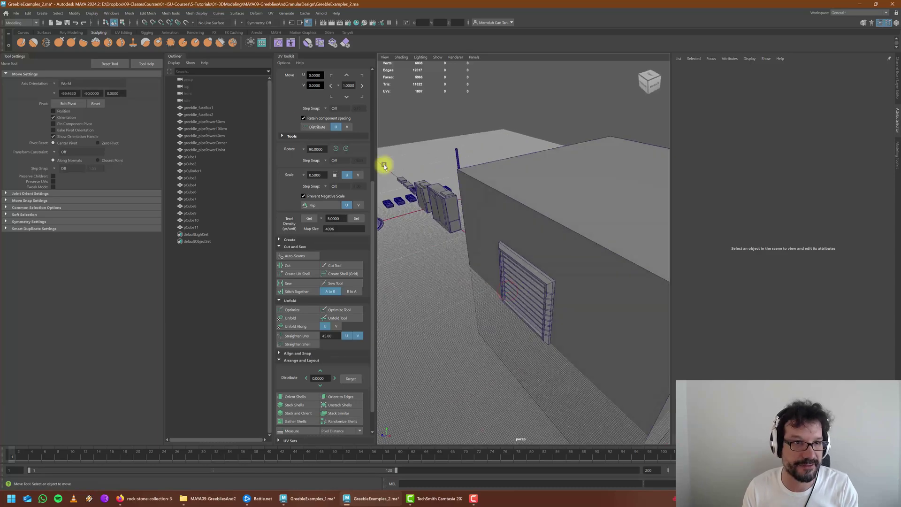
click(888, 23)
scroll(397, 259, up, 4)
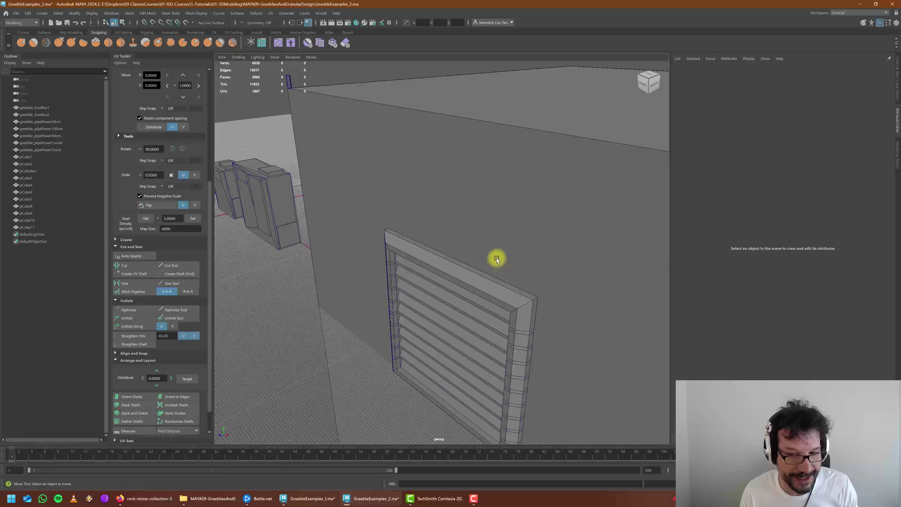
mouse_move(496, 258)
alt+mouse_down()
mouse_move(432, 255)
mouse_move(475, 253)
mouse_move(502, 227)
mouse_move(496, 241)
alt+mouse_up()
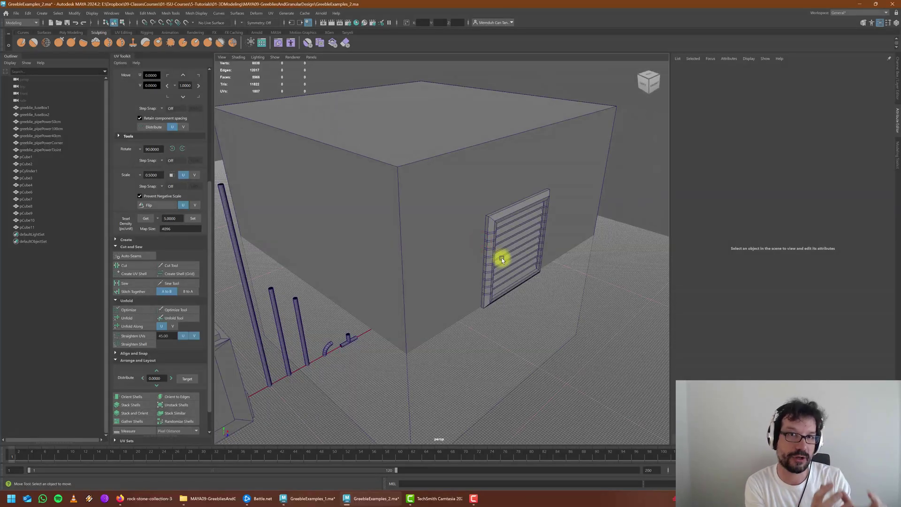
alt+drag(476, 235, 404, 300)
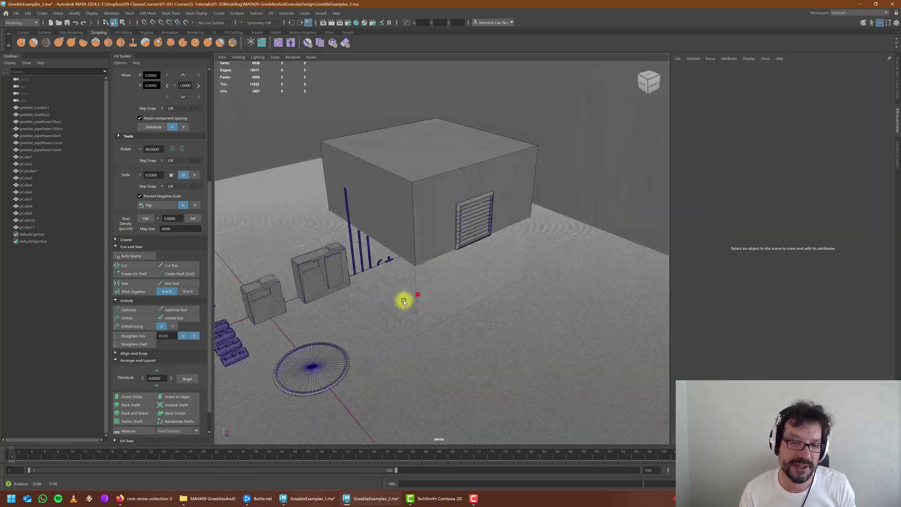
alt+middle_drag(404, 300, 463, 231)
Step: Examine the round piece up close and alongside the bricks, fuse boxes, pipes and vent
scroll(423, 267, up, 8)
mouse_move(424, 267)
alt+mouse_down()
mouse_move(415, 261)
mouse_move(414, 282)
alt+mouse_up()
scroll(484, 239, down, 8)
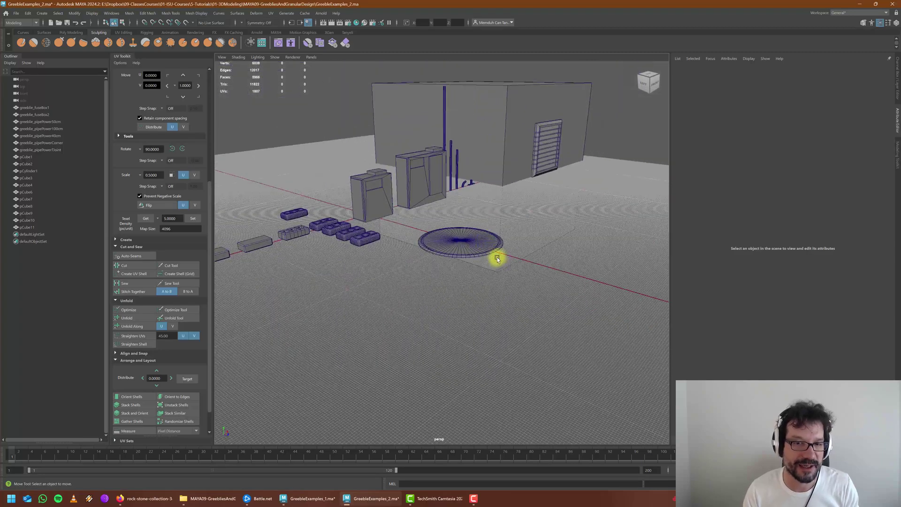
alt+drag(493, 261, 548, 173)
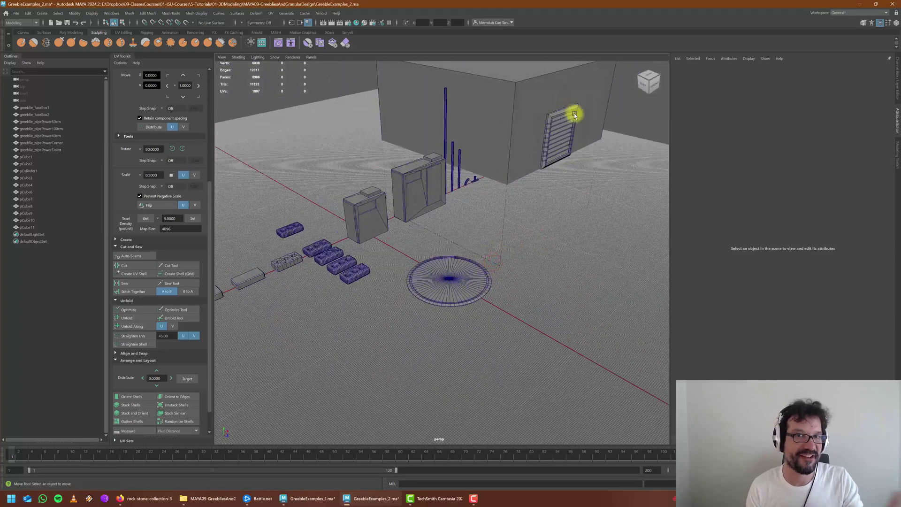
scroll(424, 293, up, 8)
alt+drag(424, 310, 427, 308)
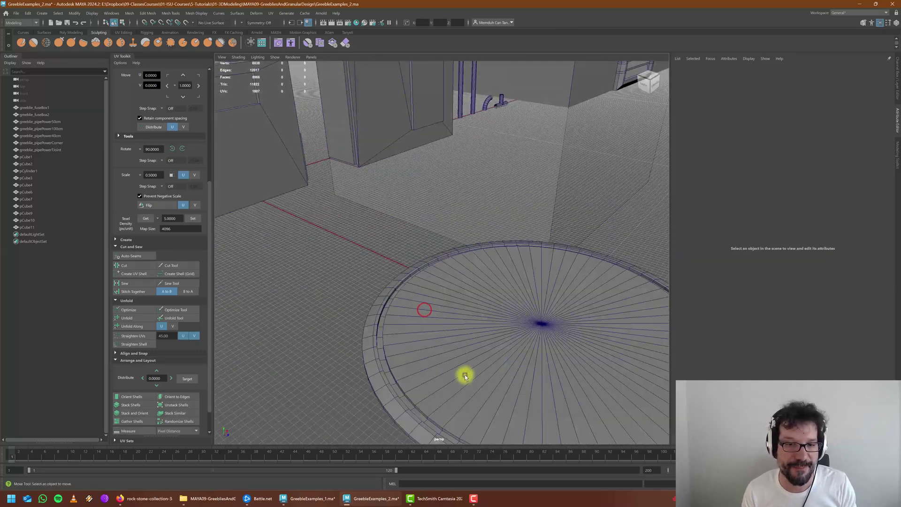
scroll(416, 305, down, 6)
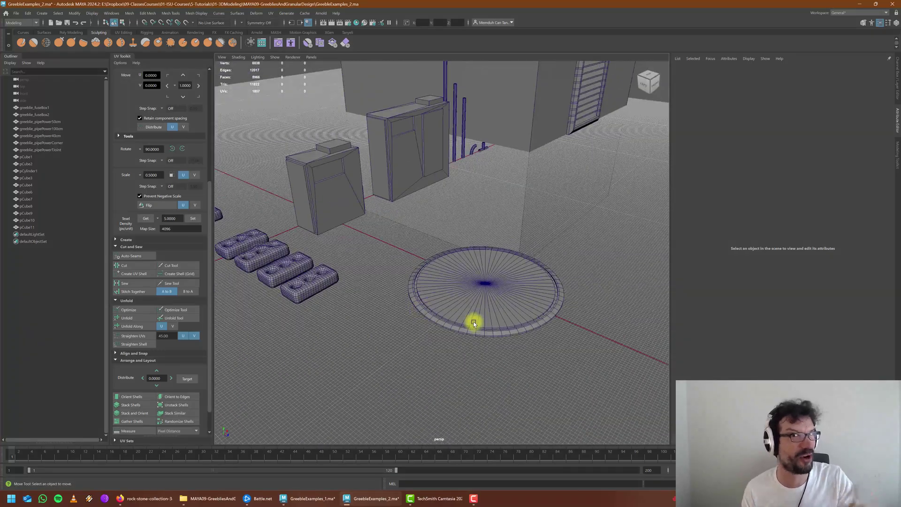
scroll(439, 232, down, 3)
alt+middle_drag(380, 243, 438, 253)
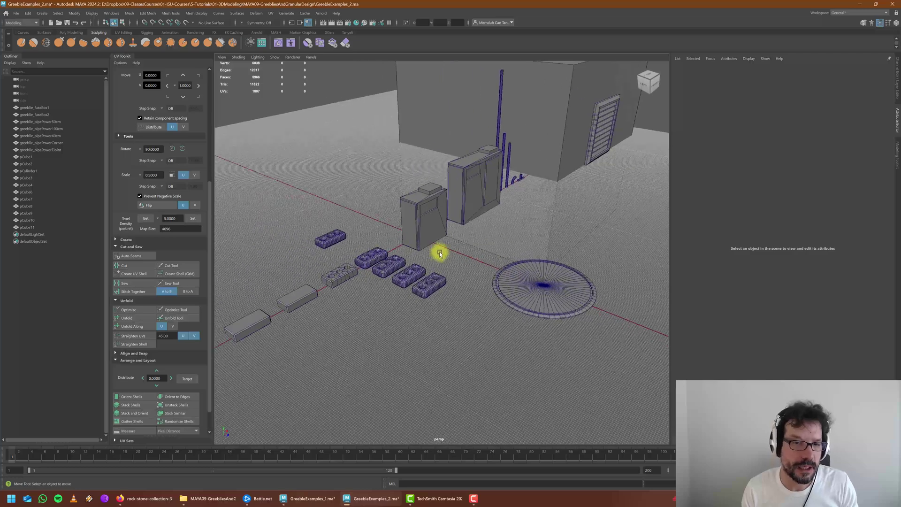
alt+drag(430, 244, 420, 264)
scroll(431, 264, down, 3)
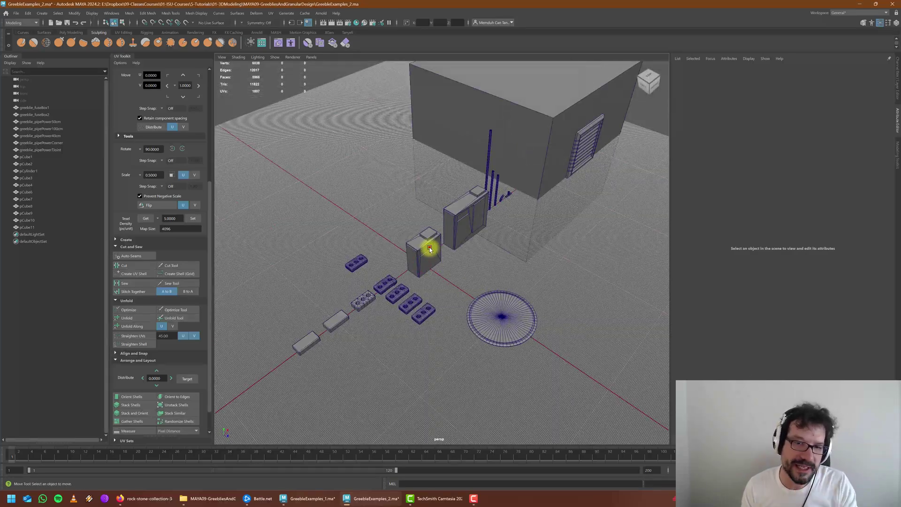
Step: Open the UV Editor with both fuse boxes selected and view their UV shells together
click(428, 245)
shift+click(481, 204)
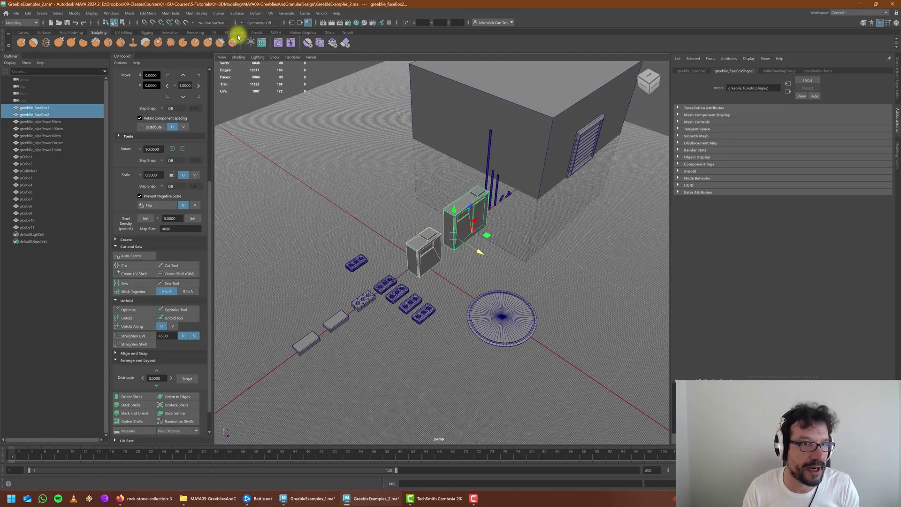
click(348, 32)
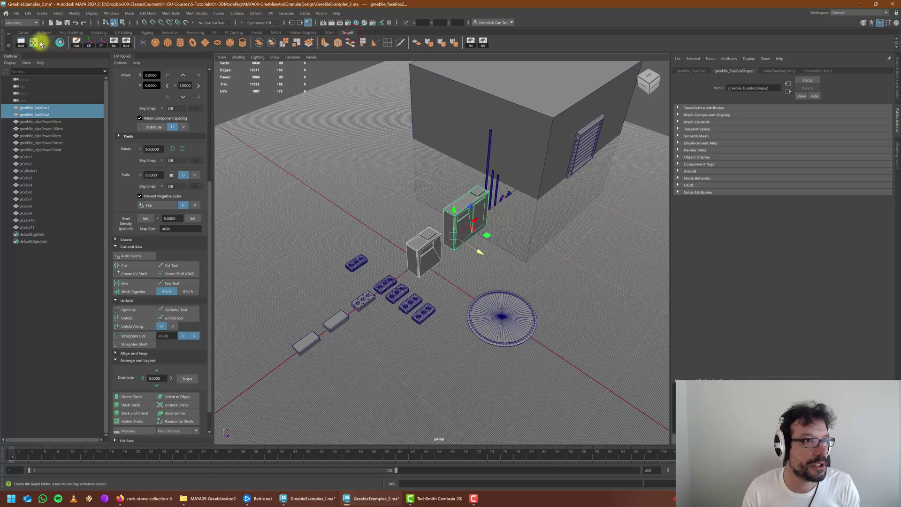
click(33, 43)
click(565, 252)
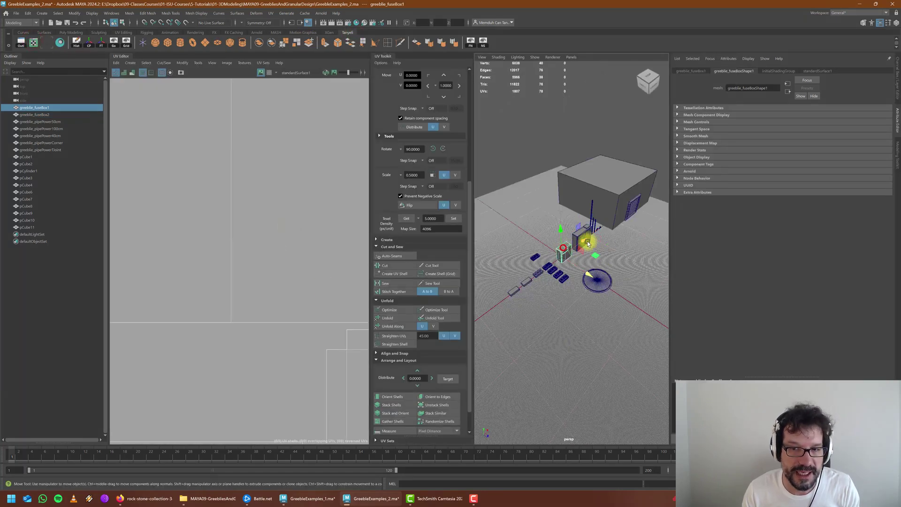
shift+click(585, 232)
scroll(251, 290, down, 12)
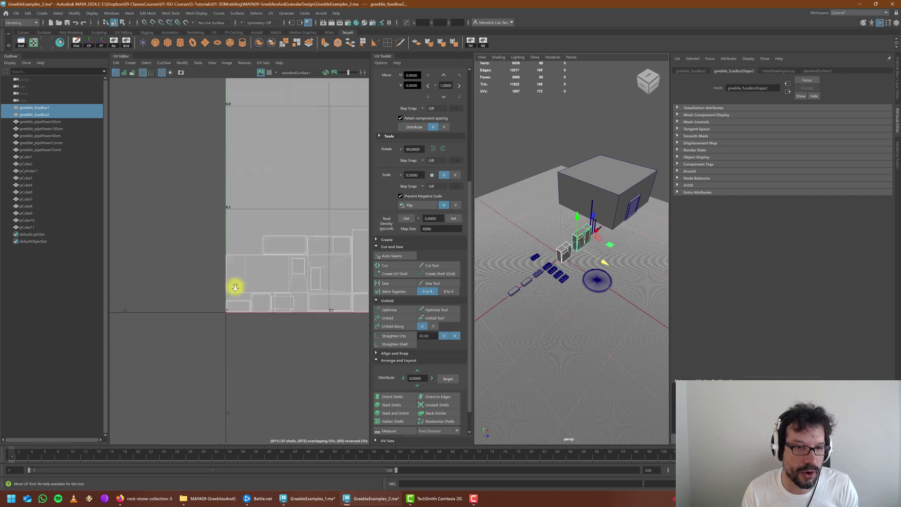
scroll(257, 283, up, 3)
alt+middle_drag(299, 269, 209, 288)
scroll(212, 288, down, 2)
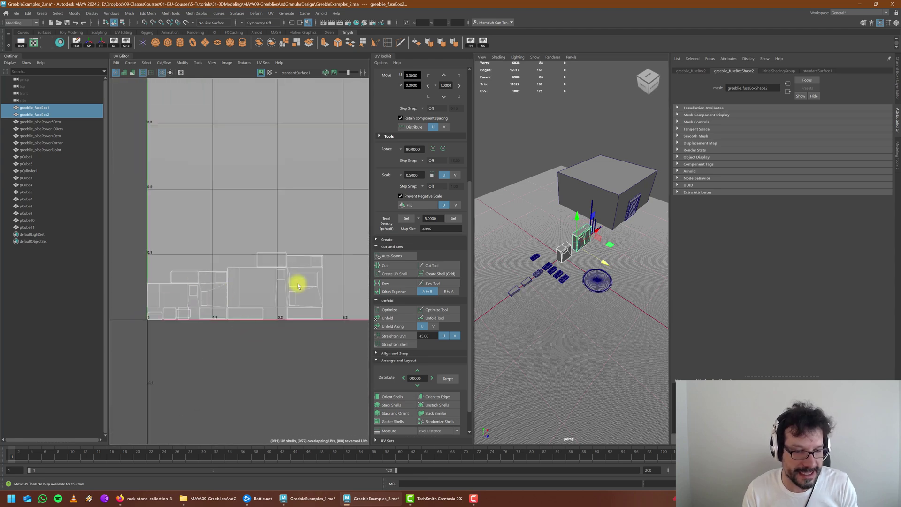
Step: Inspect the two fuse boxes up close, and check the UV layouts of the smaller fuse box and the large block individually
scroll(512, 270, up, 4)
scroll(558, 254, up, 5)
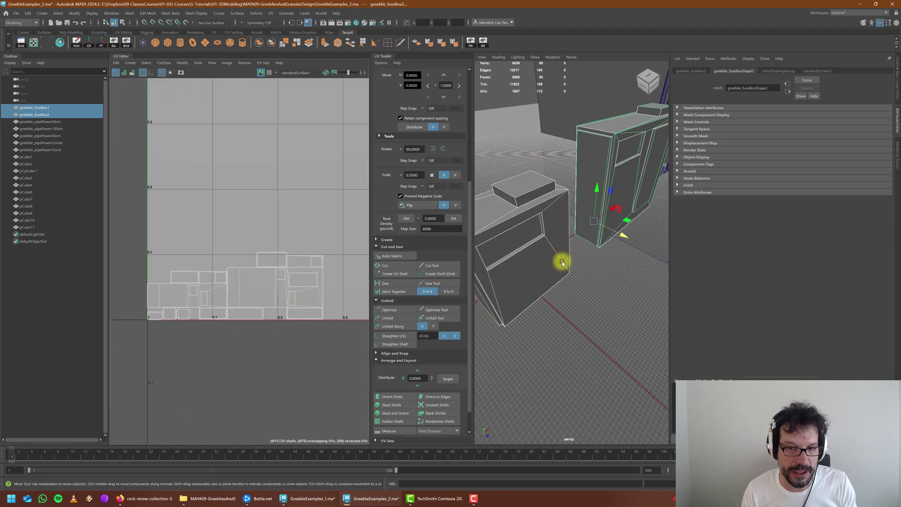
alt+drag(558, 264, 534, 248)
alt+middle_drag(535, 247, 589, 271)
click(559, 243)
scroll(540, 235, down, 8)
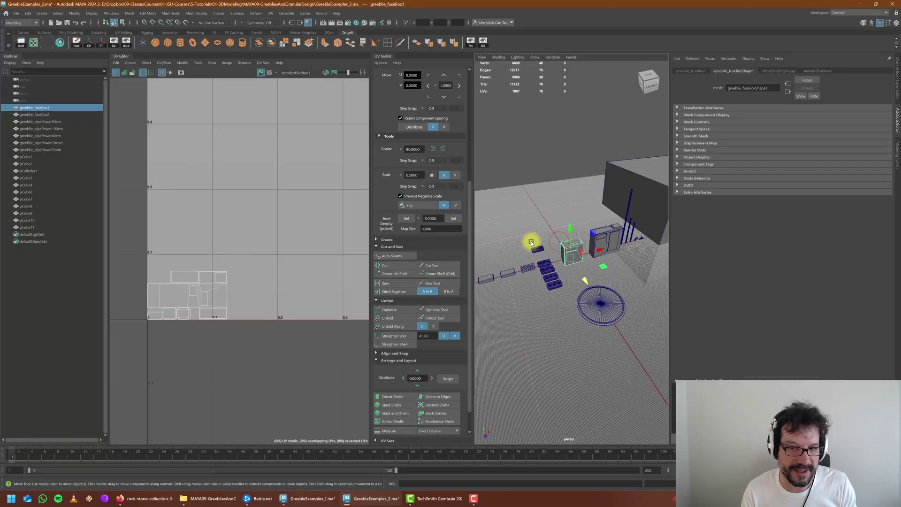
scroll(563, 263, up, 2)
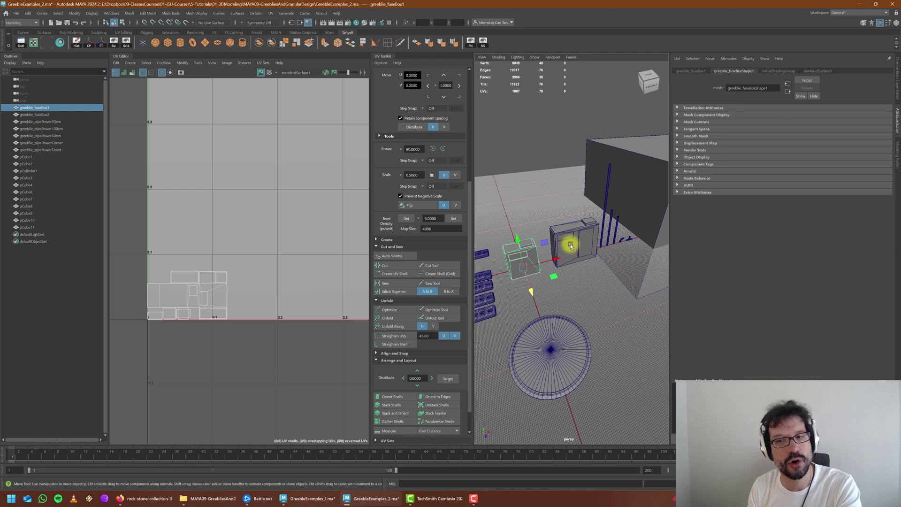
scroll(612, 261, down, 3)
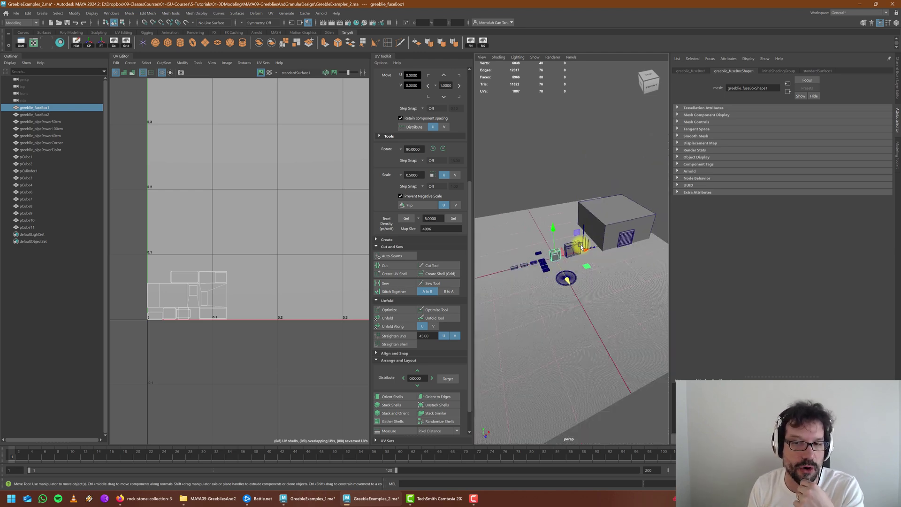
click(601, 263)
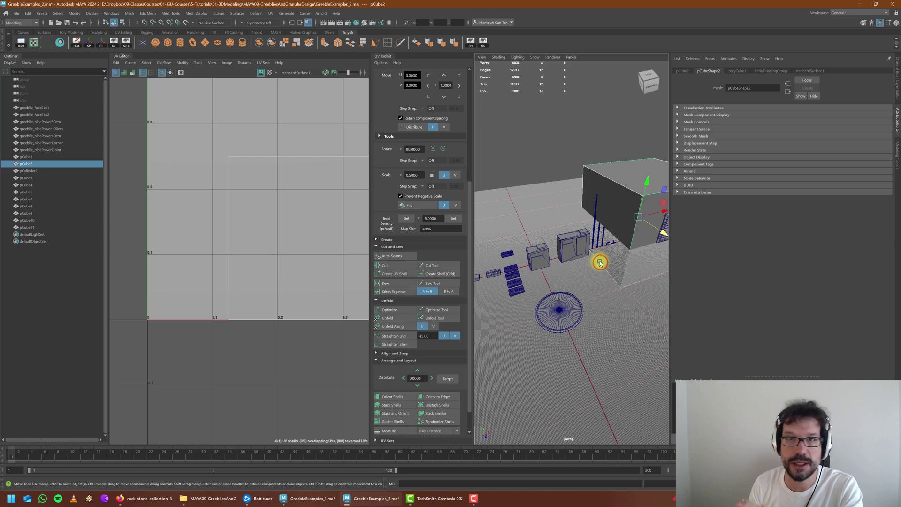